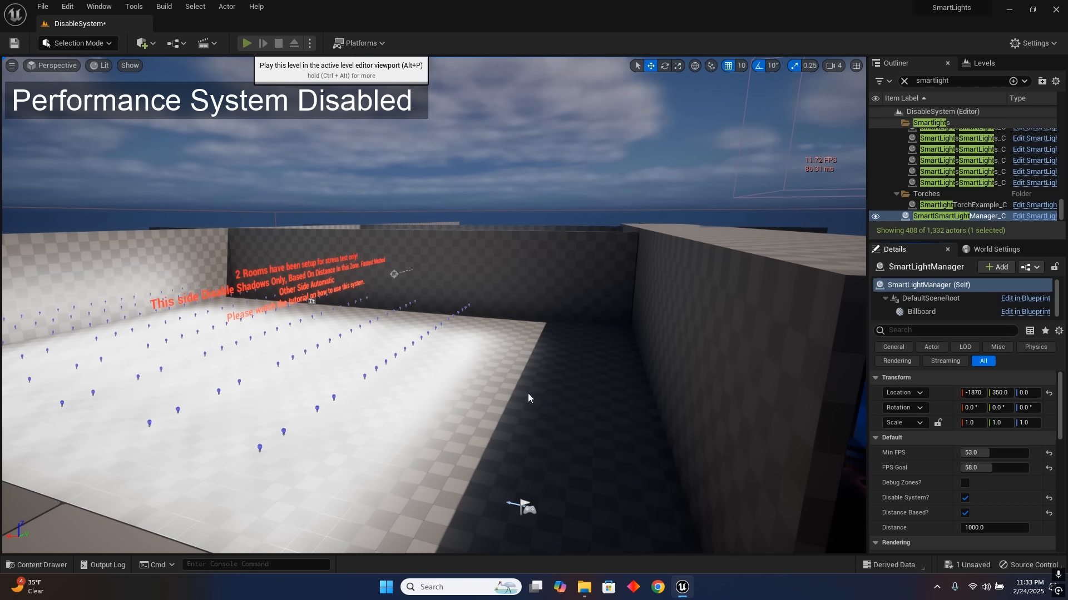
- Play the DisableSystem level and run the character around the stress-test room and lit cube walls to check performance with the system disabled
key(s)
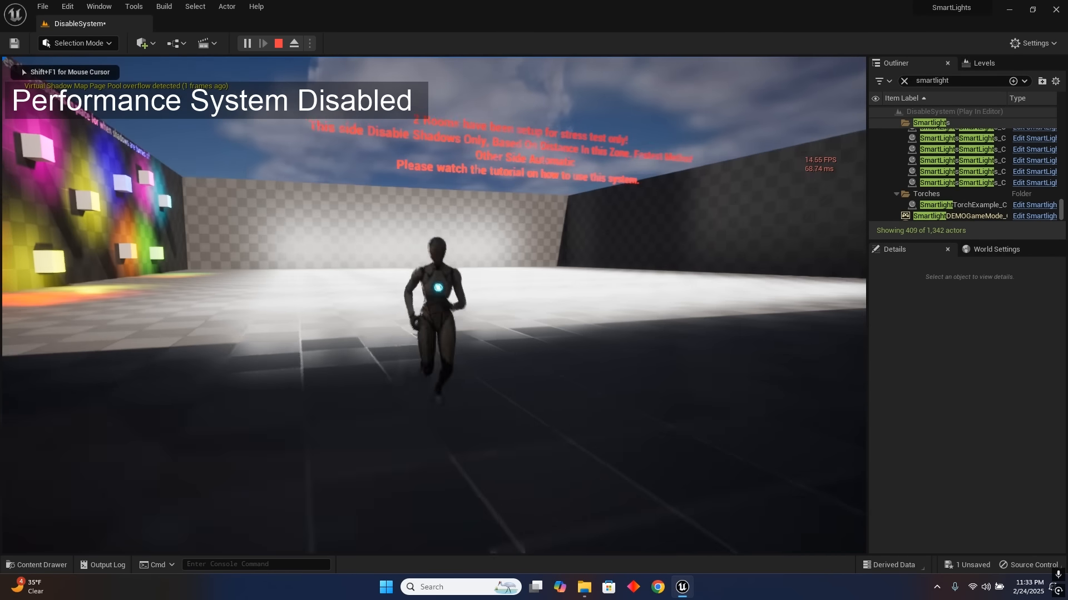
key(a)
key(w)
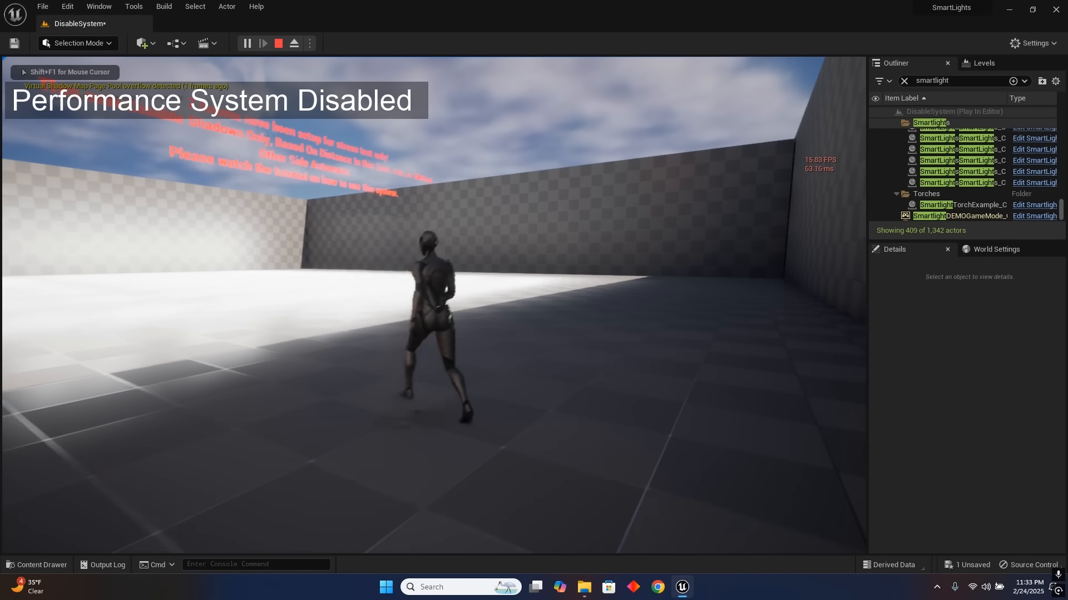
key(d)
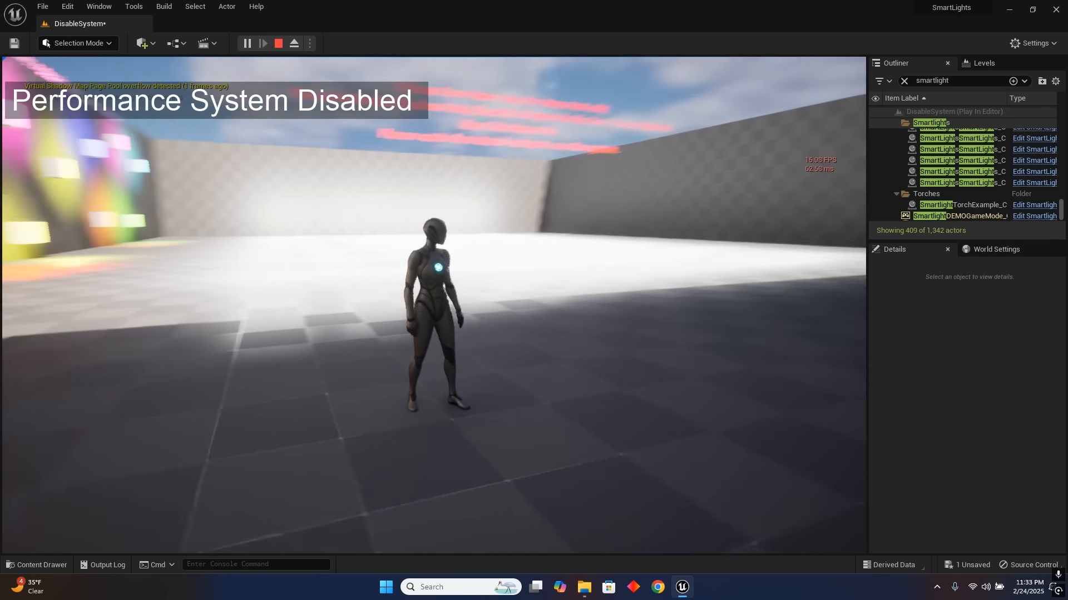
key(w)
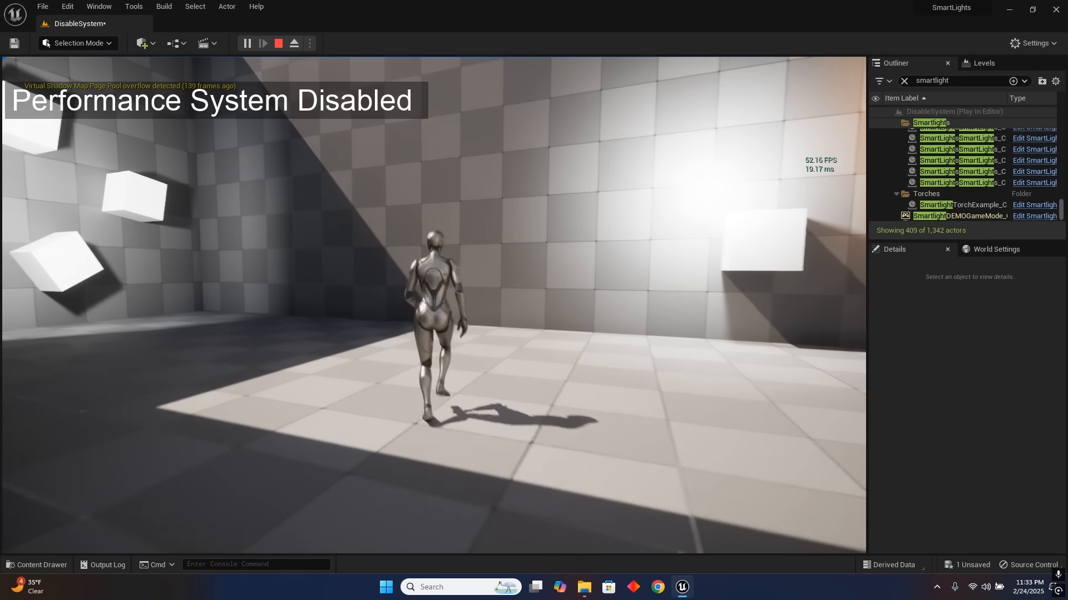
key(a)
key(d)
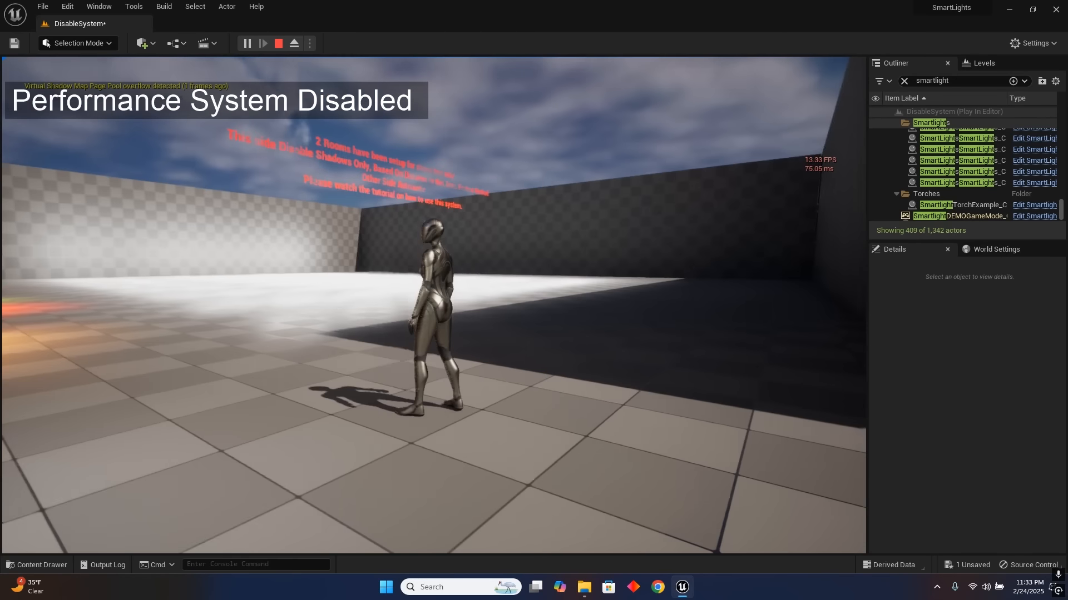
key(s)
key(d)
key(w)
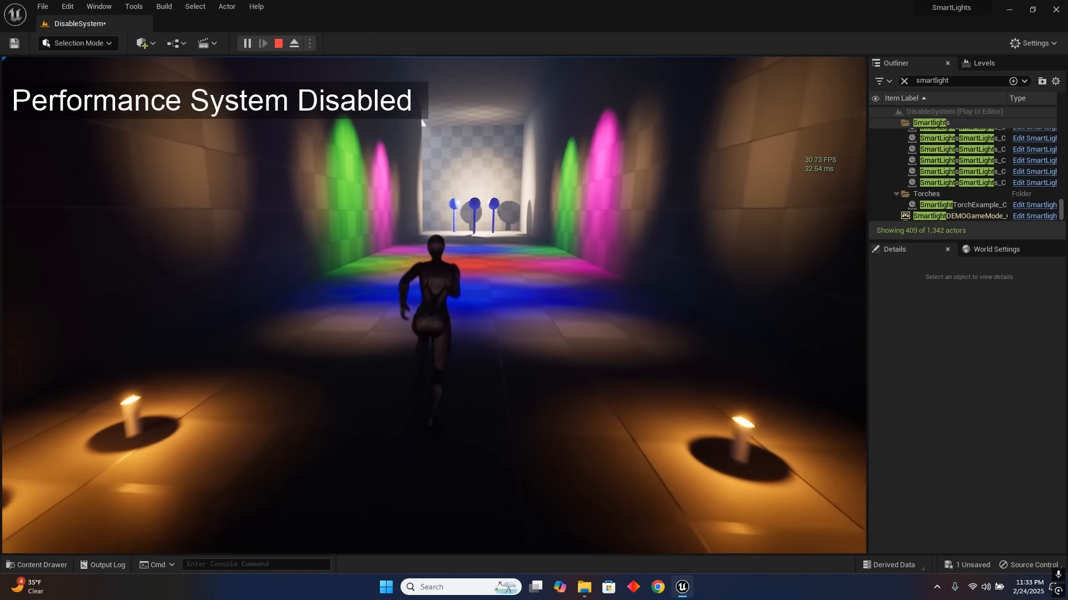
- Run the character through the candle and coloured-light corridor to the blue spheres to check performance with the system disabled
key(w)
key(d)
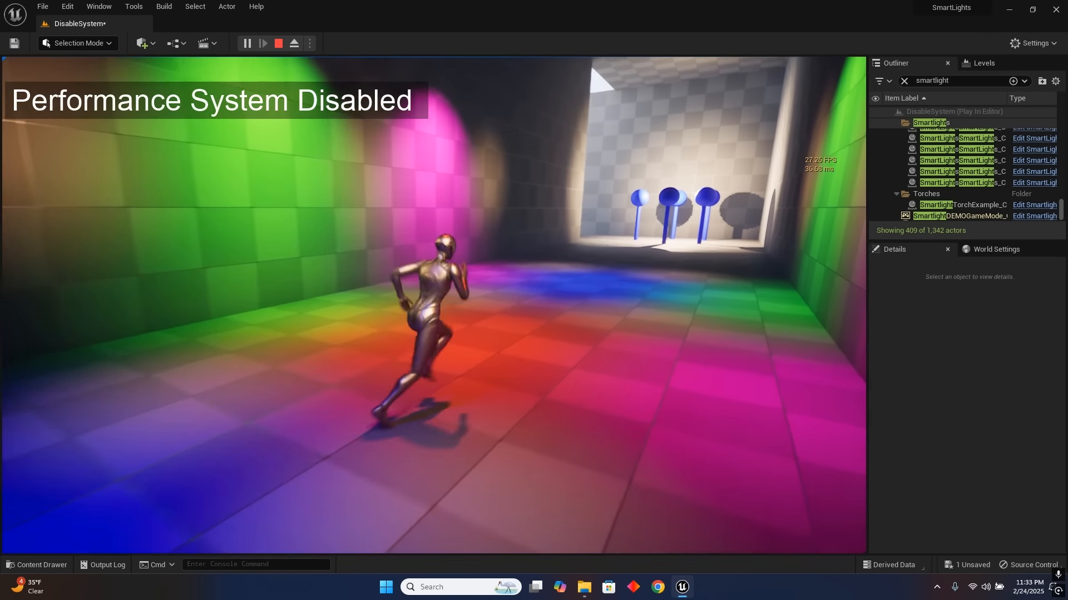
key(w)
key(d)
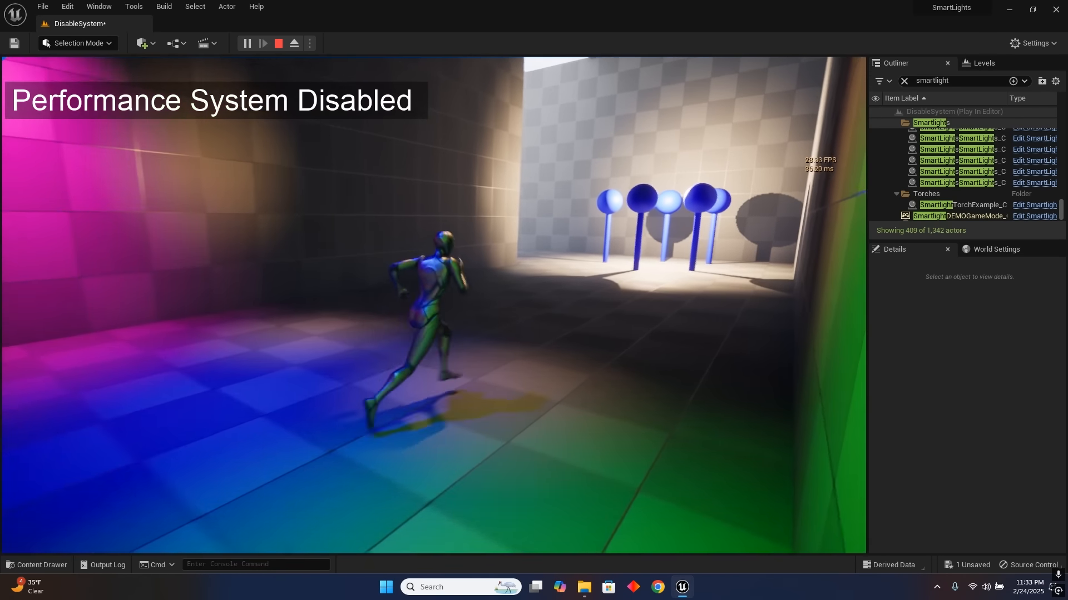
key(w)
key(d)
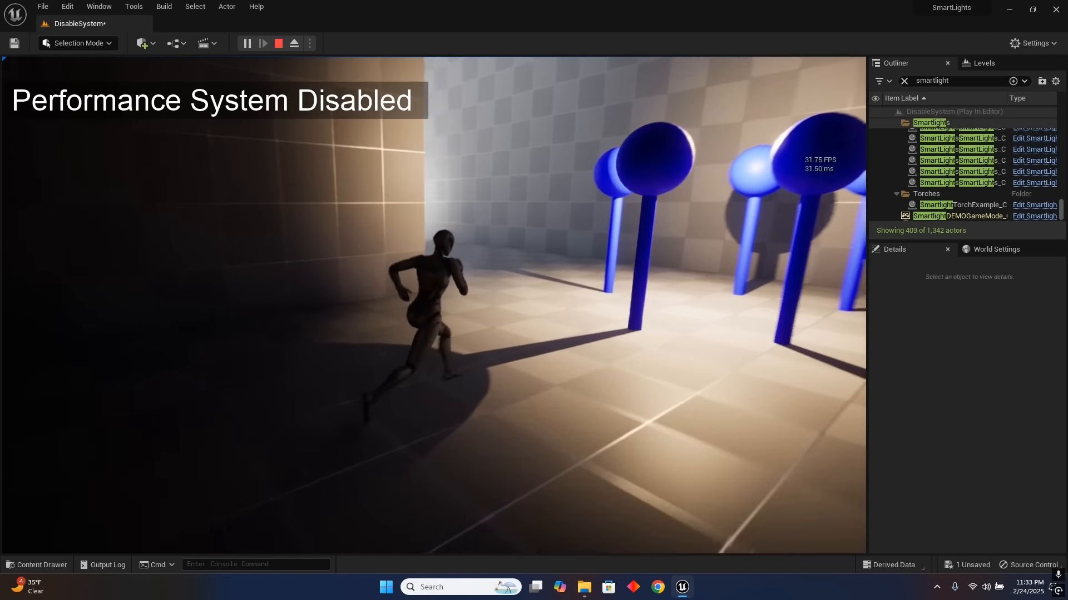
key(w)
key(d)
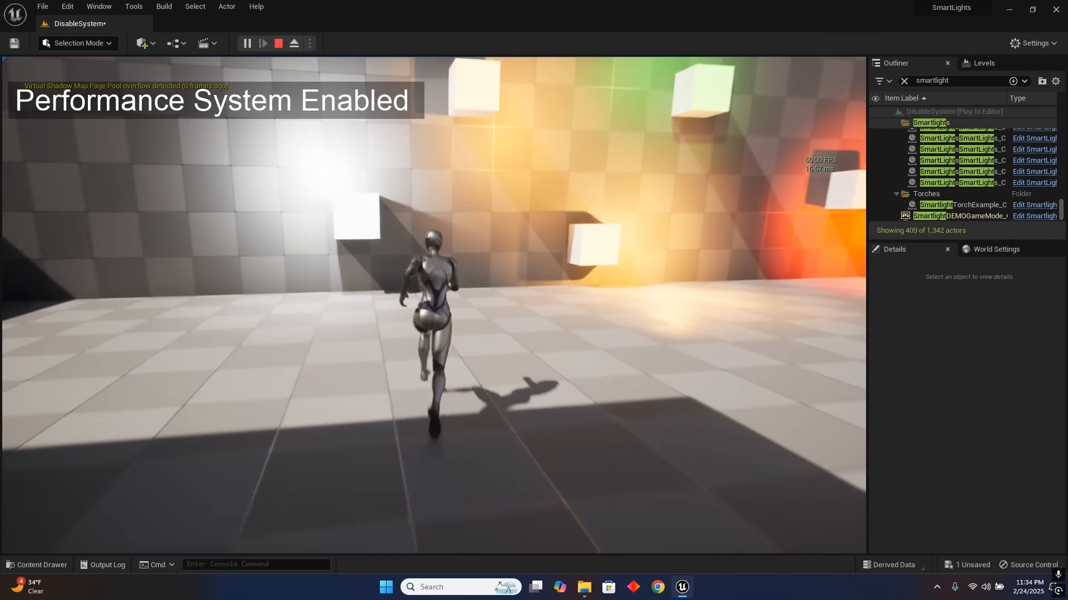
- With the performance system enabled, run the character along the coloured wall lights and jump beside the orange light to inspect its shadows
key(d)
key(w)
key(d)
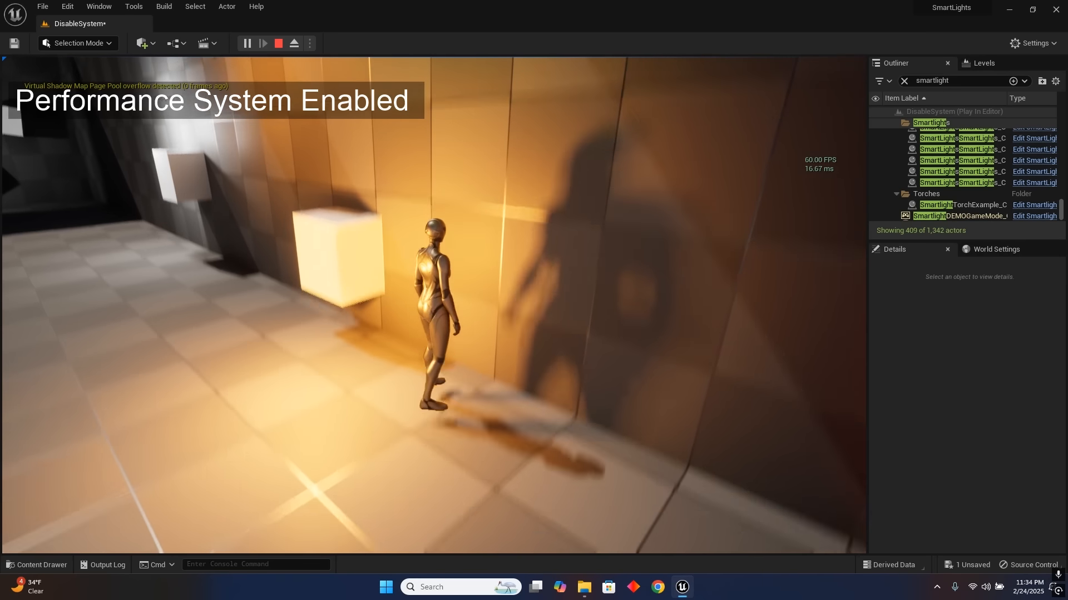
key(space)
key(s)
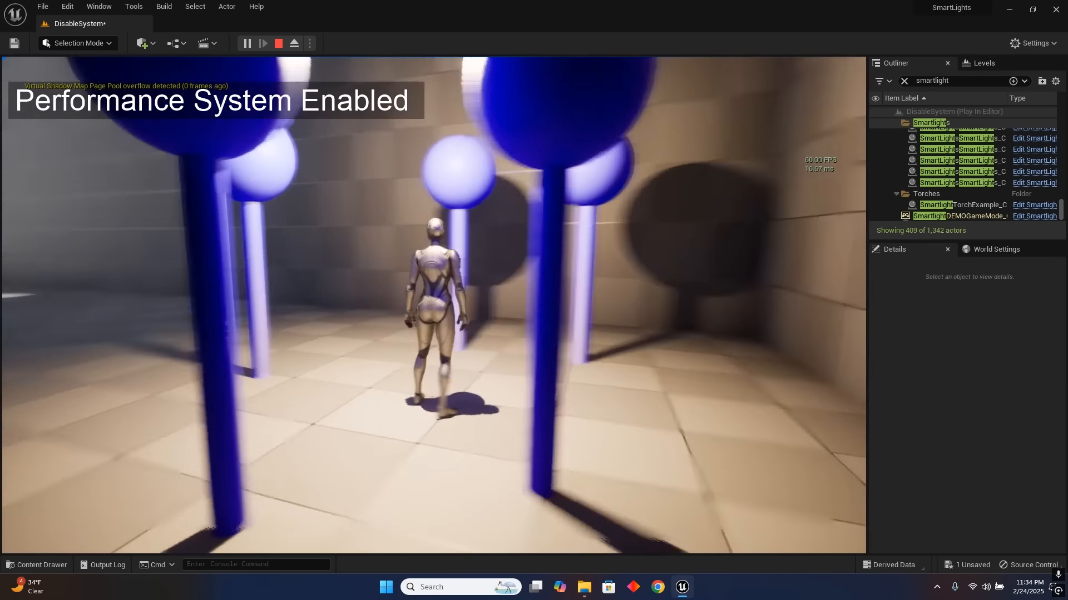
- Run the character between the blue spheres and out toward the brightly lit room to check performance with the system enabled
key(w)
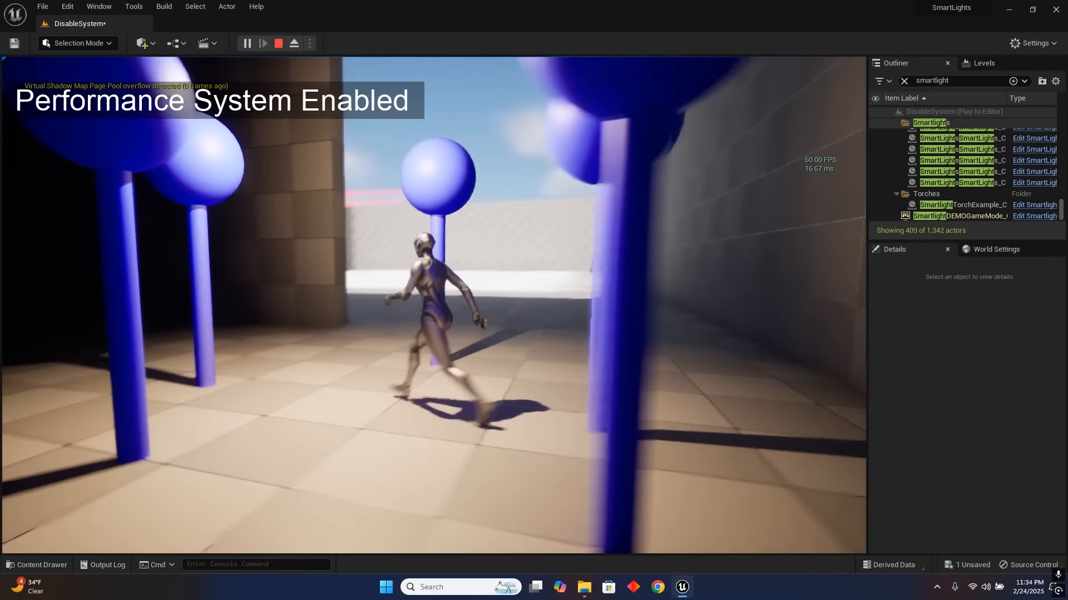
key(w)
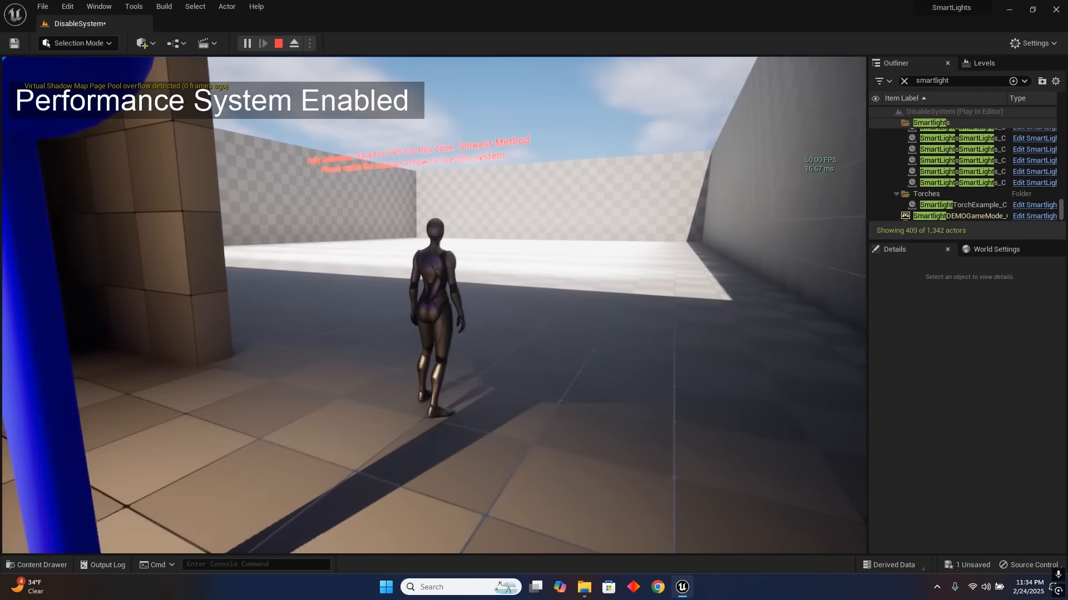
key(w)
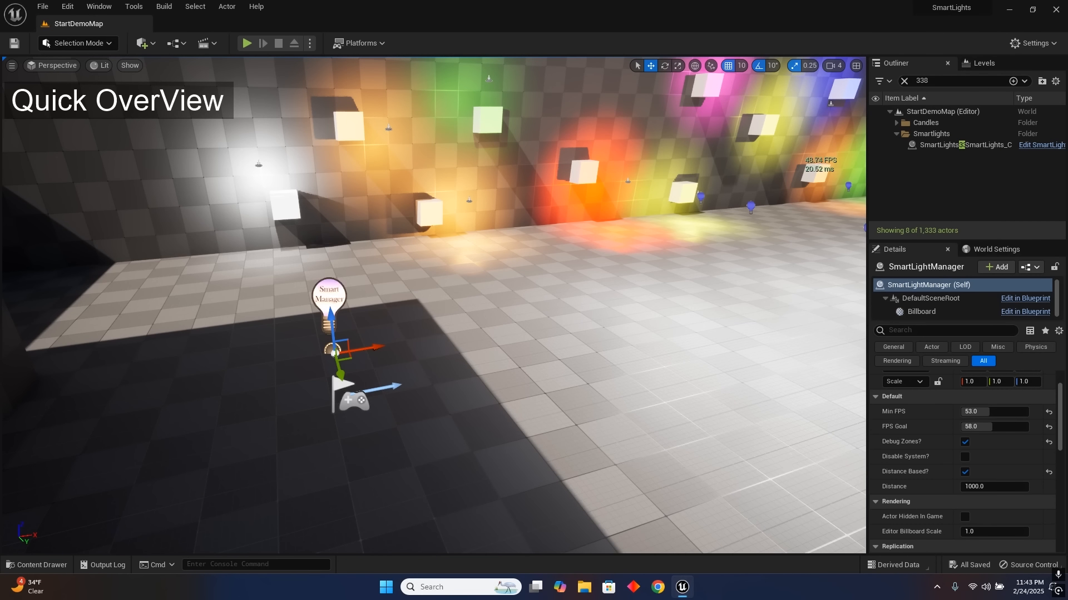
- Examine the Smart Manager actor and the coloured wall lights around it in the StartDemoMap level
key(w)
key(a)
right_drag(560, 462, 591, 462)
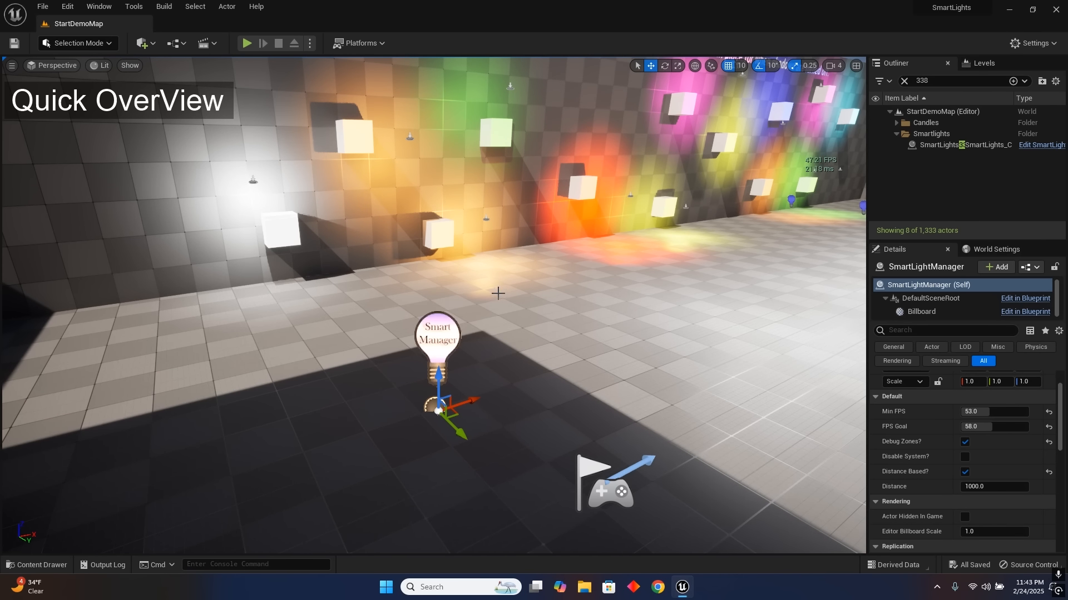
right_drag(498, 294, 515, 294)
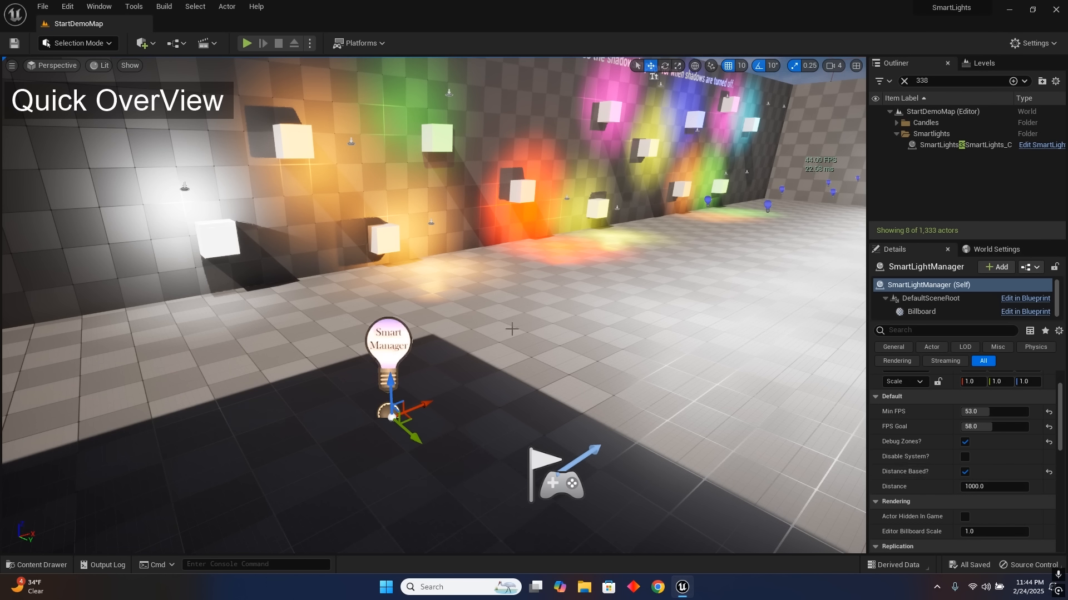
- Select the white smart light on the wall, move it along X away from its cube to preview the shadow, and undo the move
right_drag(360, 208, 360, 209)
key(w)
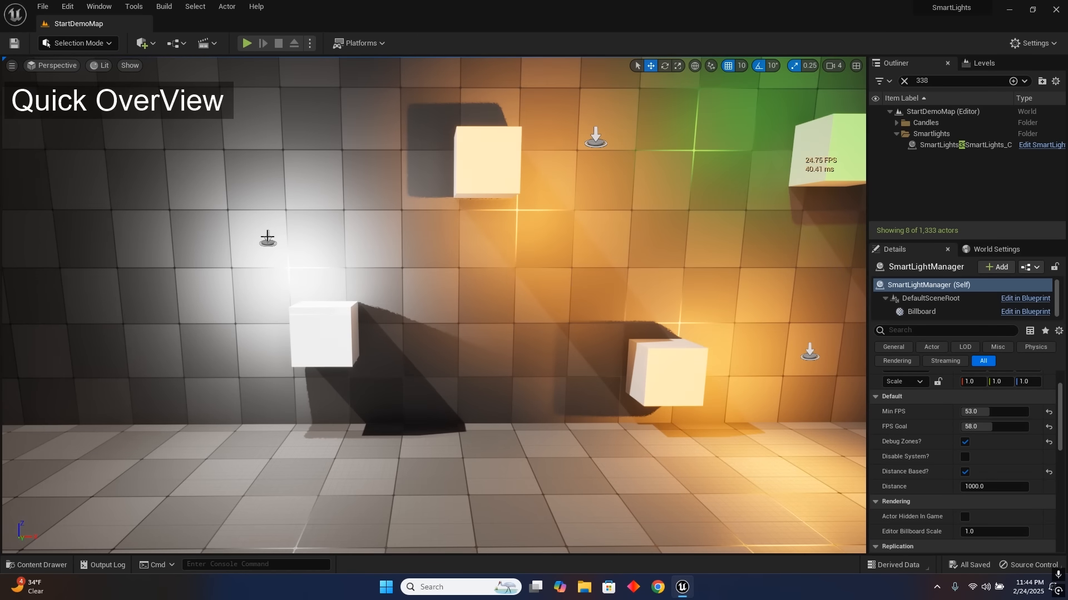
click(268, 238)
key(f)
key(w)
right_drag(427, 215, 427, 215)
key(s)
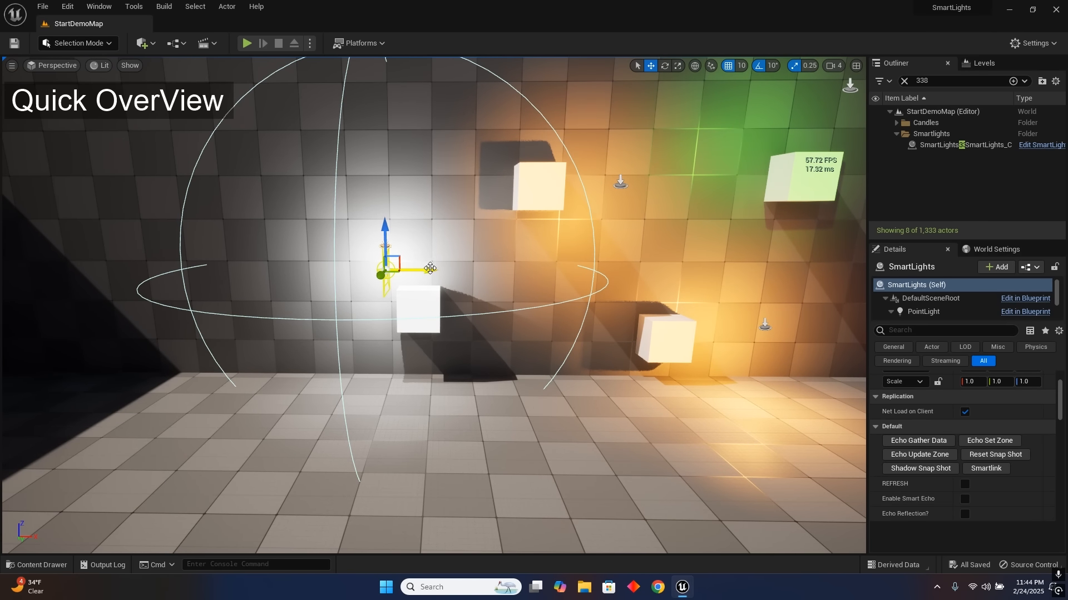
drag(427, 268, 379, 285)
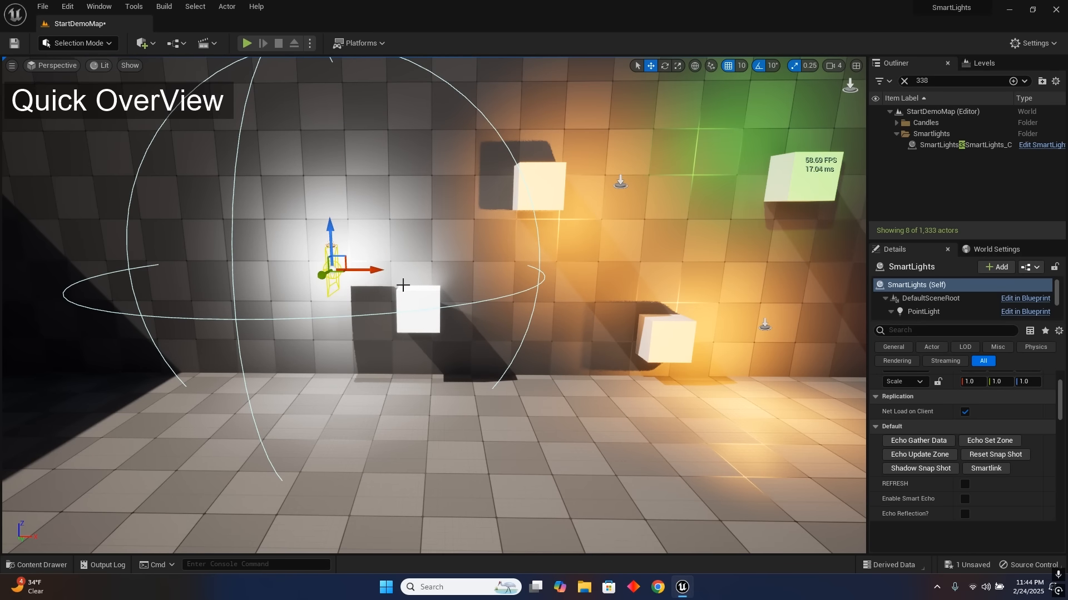
key(ctrl+z)
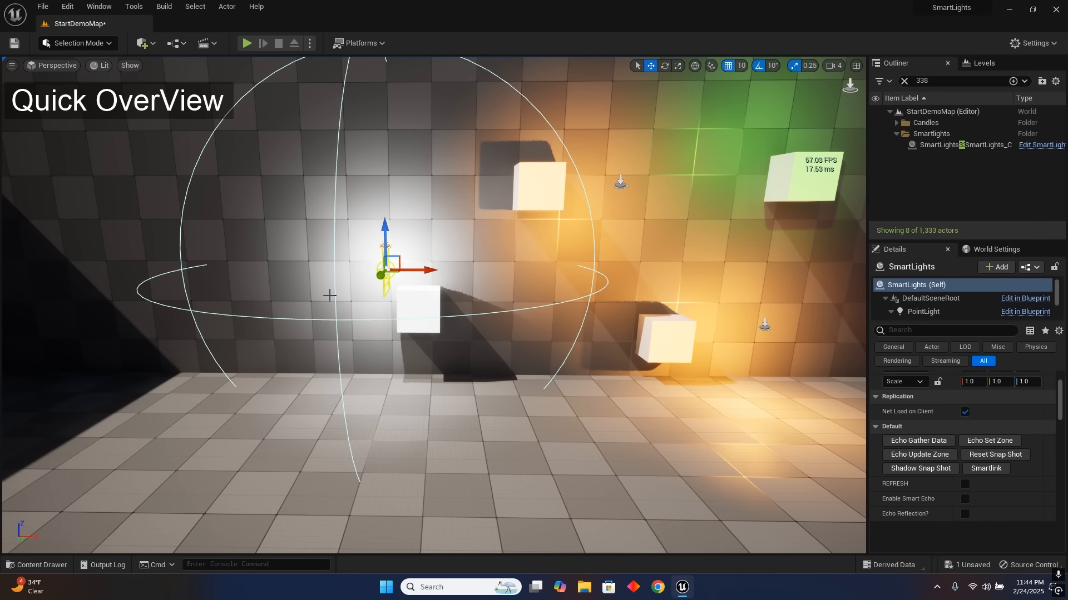
- Play StartDemoMap and run the character to the white wall light, jumping in front of it to test its dynamic shadow
right_drag(328, 296, 361, 295)
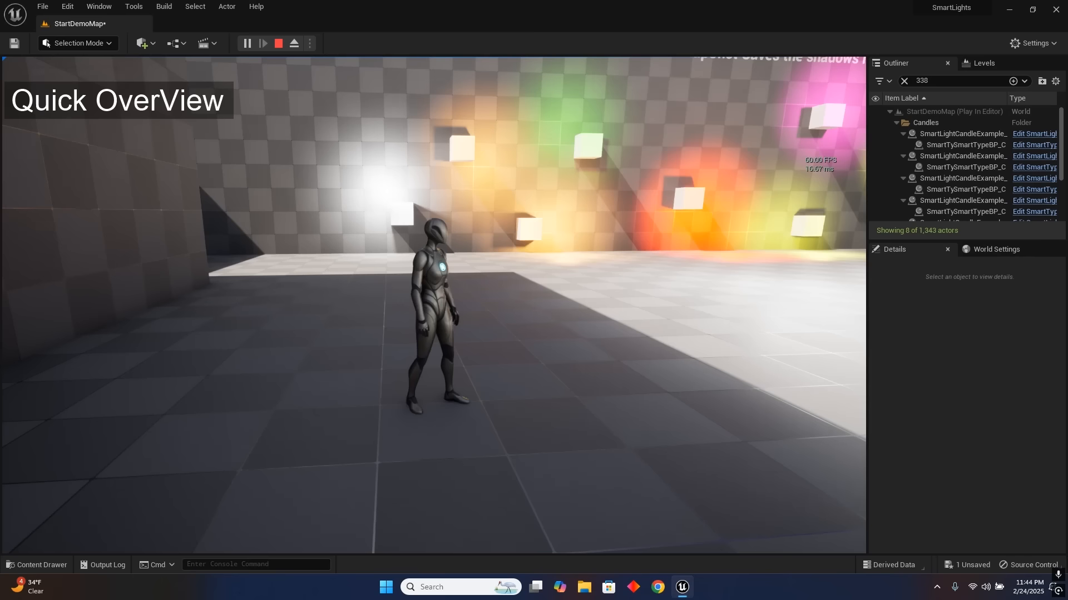
key(d)
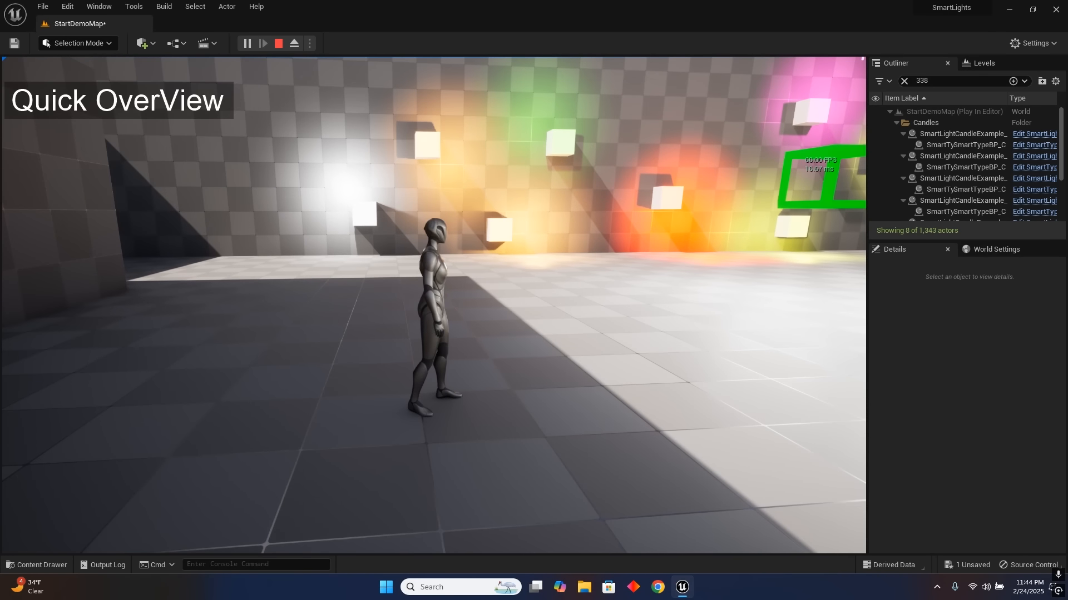
key(w)
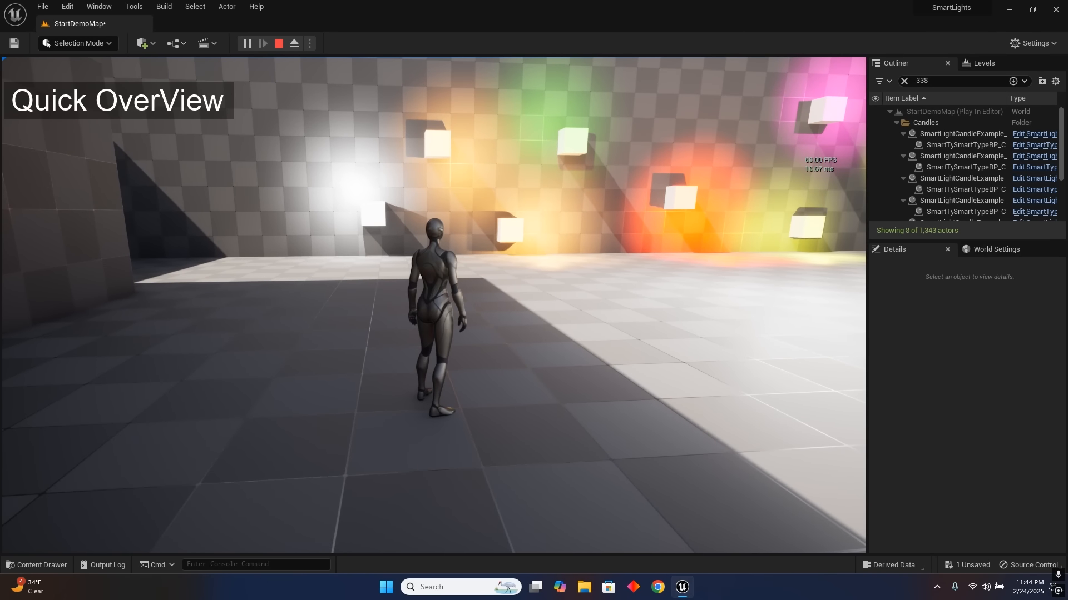
key(w)
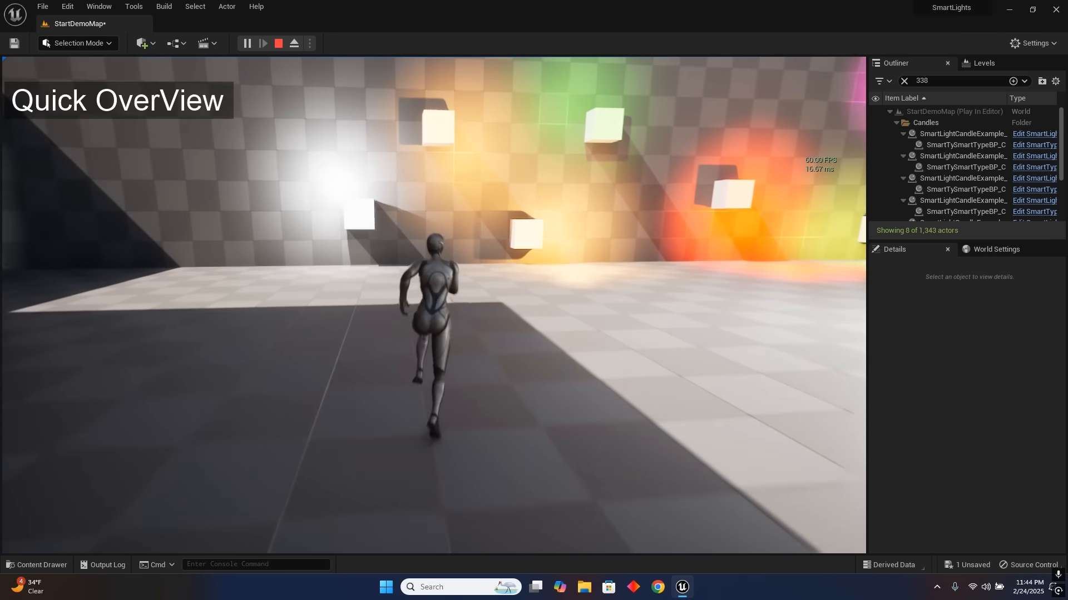
key(a)
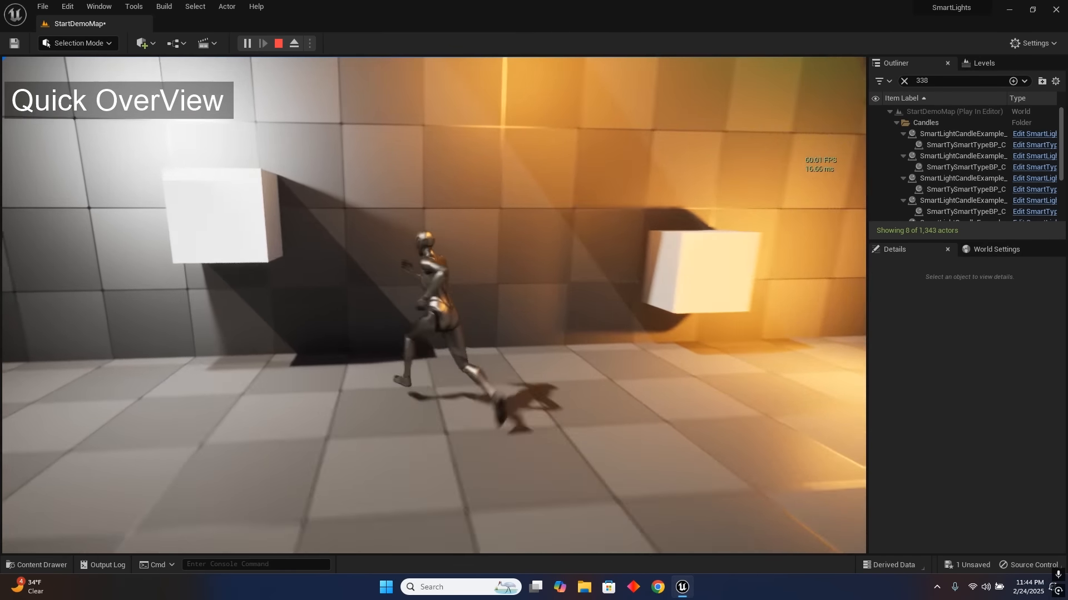
key(s)
key(a)
key(w)
key(space)
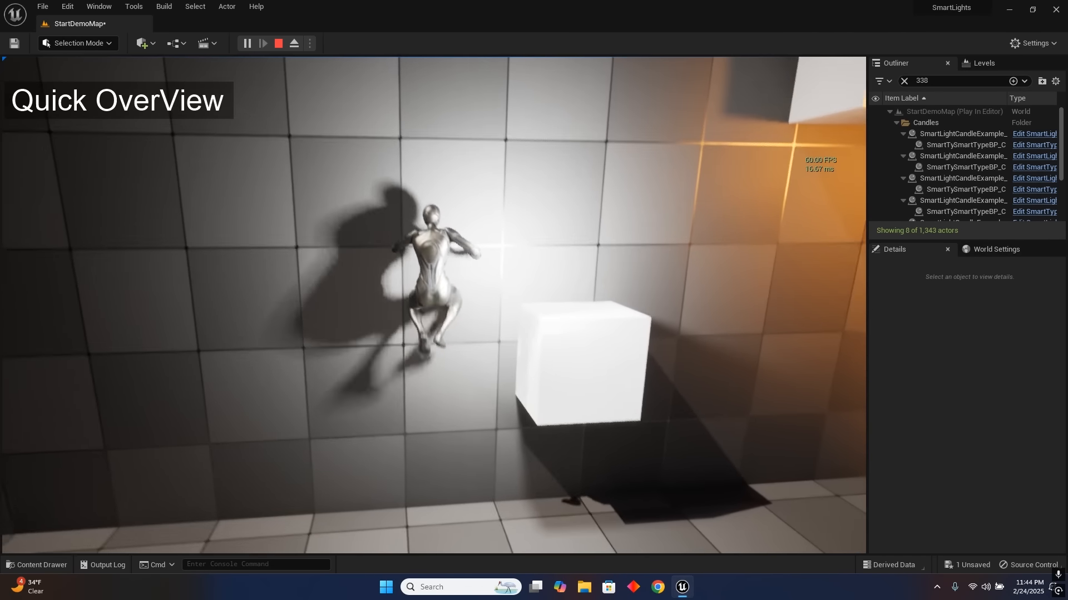
- Move the character around the white wall light, face the three floating cubes on the far wall, and stop the play session
key(d)
key(w)
key(a)
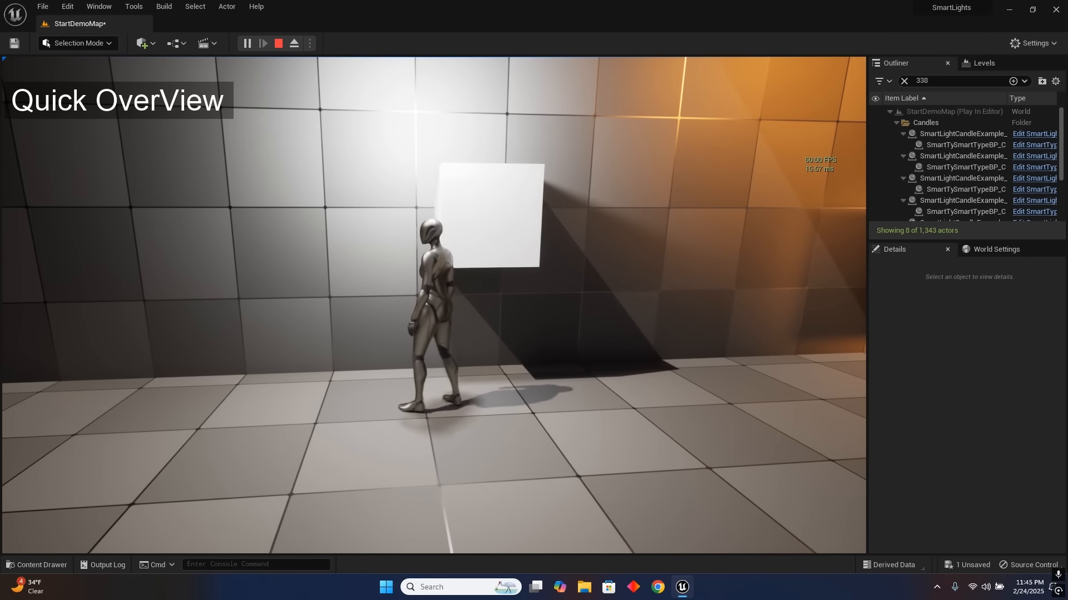
key(w)
key(a)
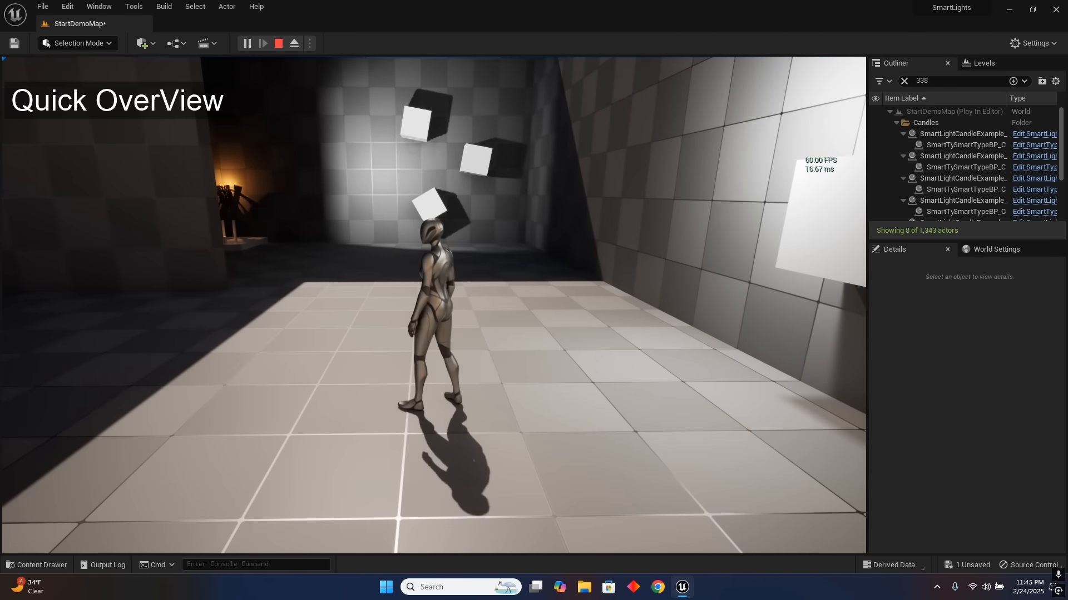
key(Escape)
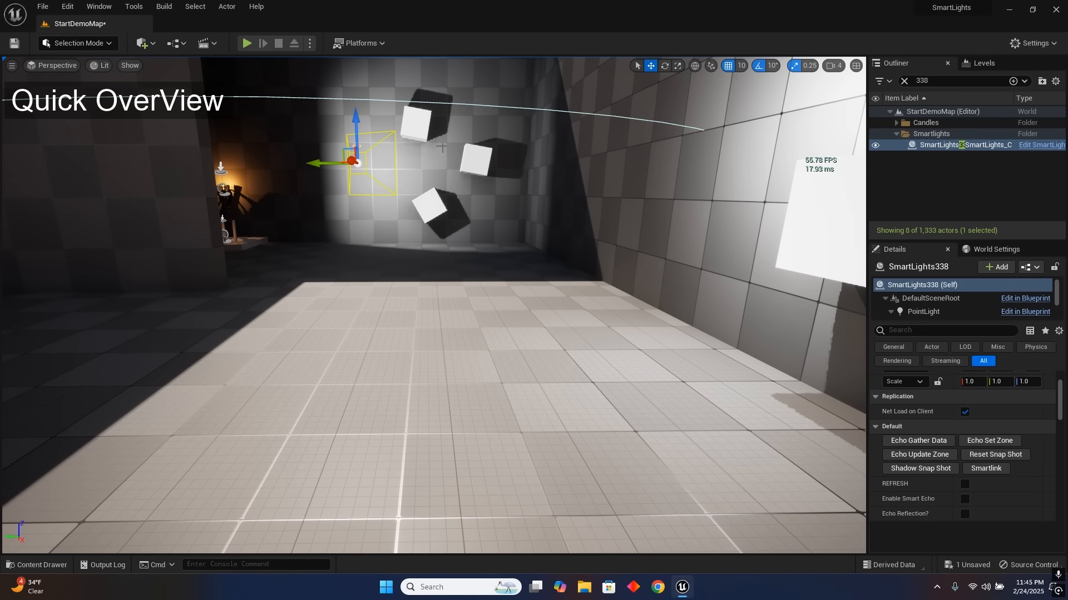
- Restart play, eject from the character, and move the SmartLights338 light along Y, farther from the three floating cubes
key(alt+p)
key(w)
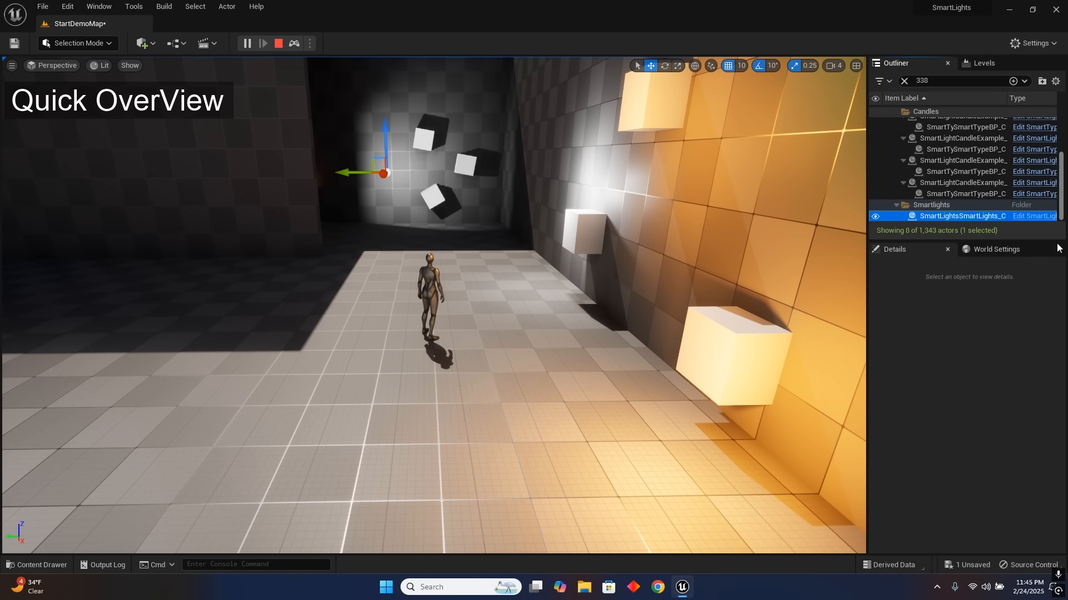
drag(349, 172, 310, 171)
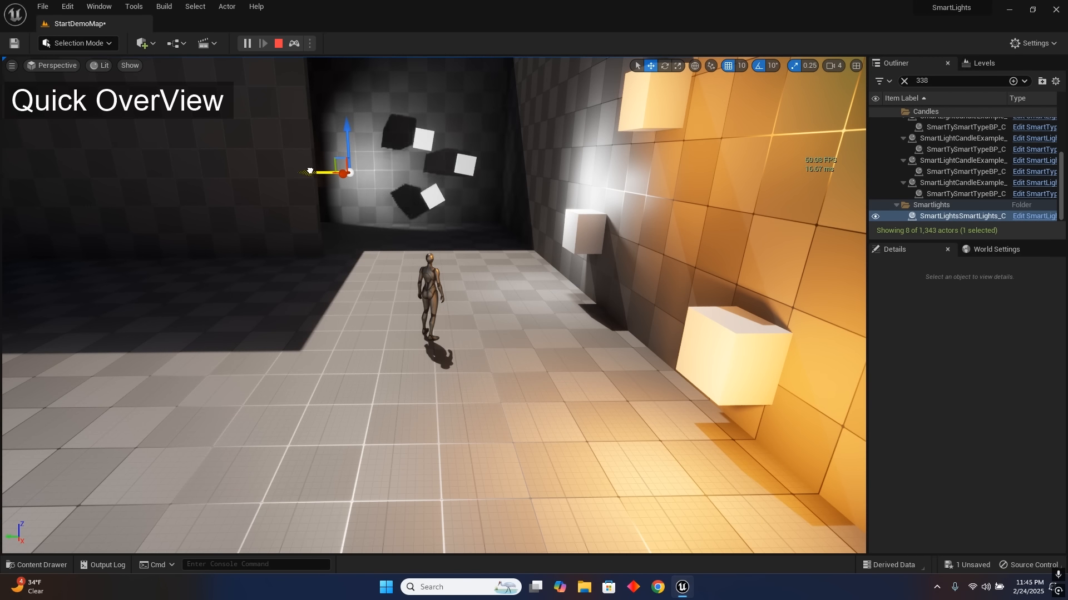
- Possess the character again and run it toward the three floating cubes to check how their shadows update
click(294, 44)
click(428, 290)
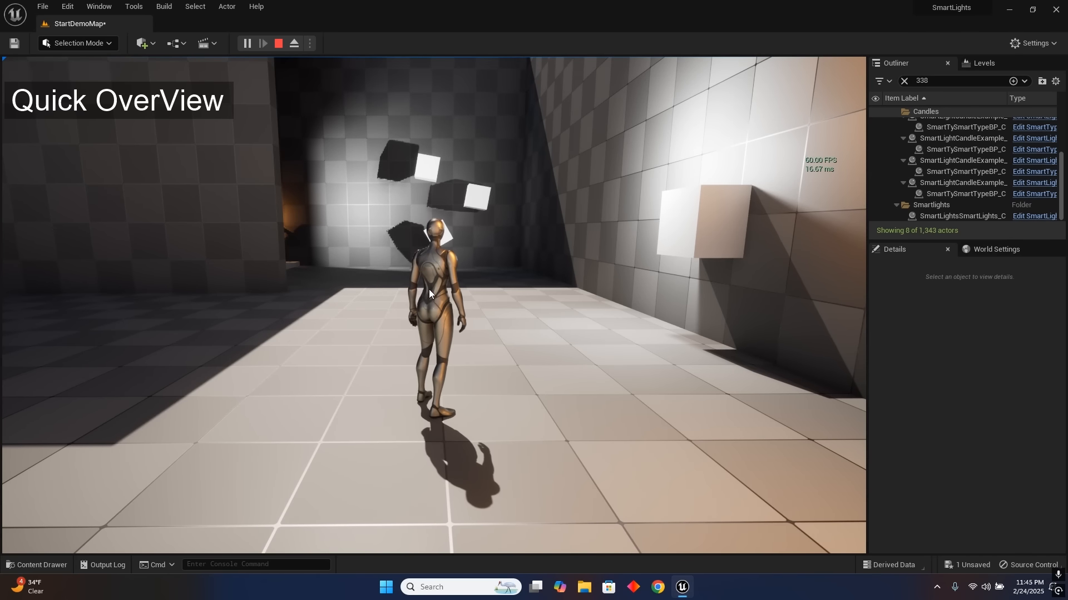
key(d)
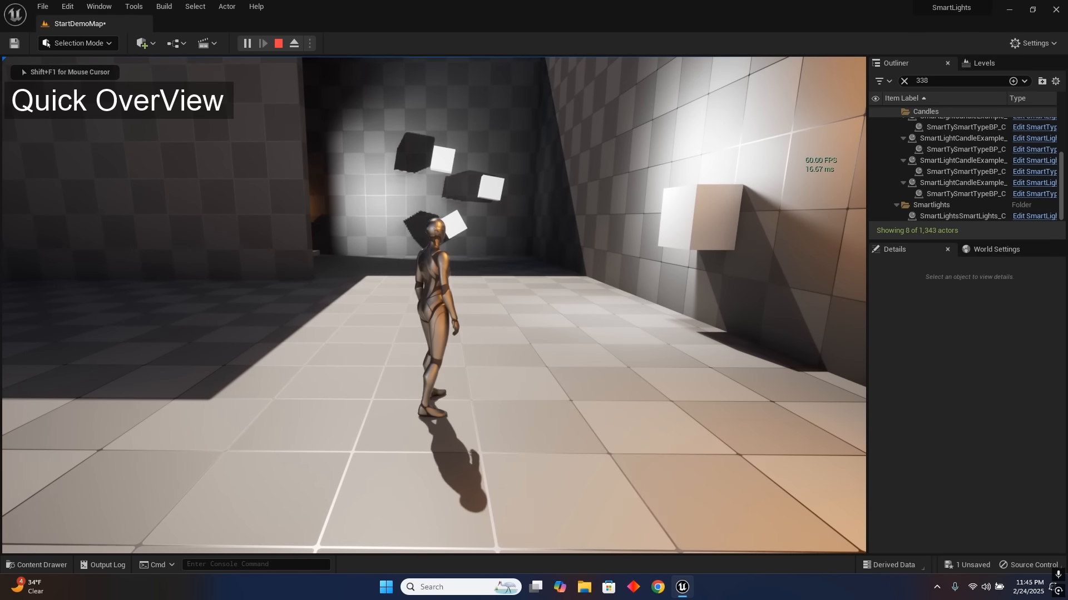
key(w)
key(w)
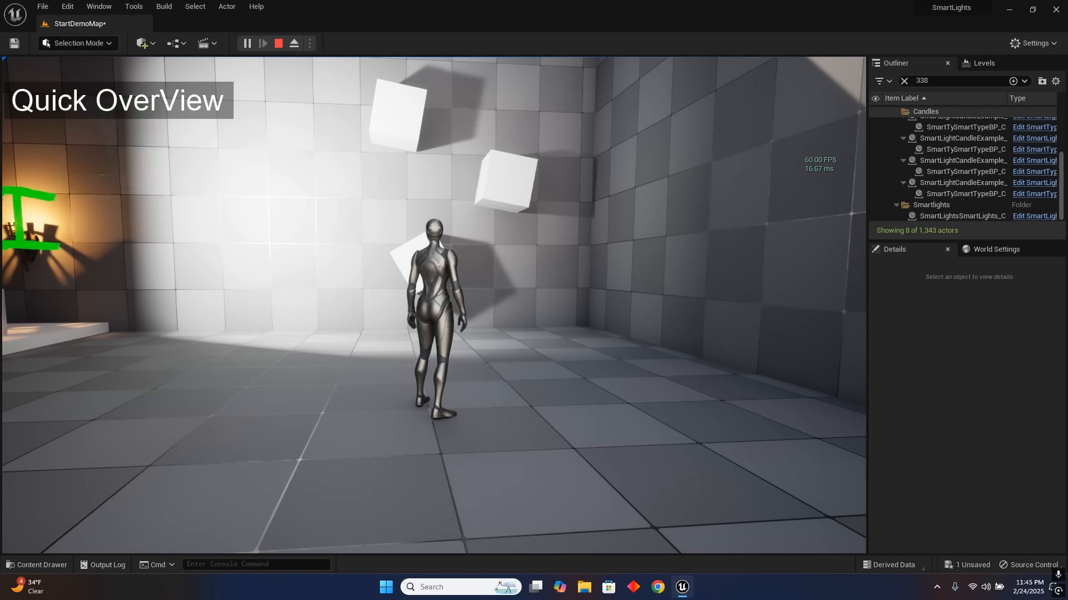
- Run the character away from the three floating cubes toward the candle platform, then back out to the sunlit floor outside the corridor
key(w)
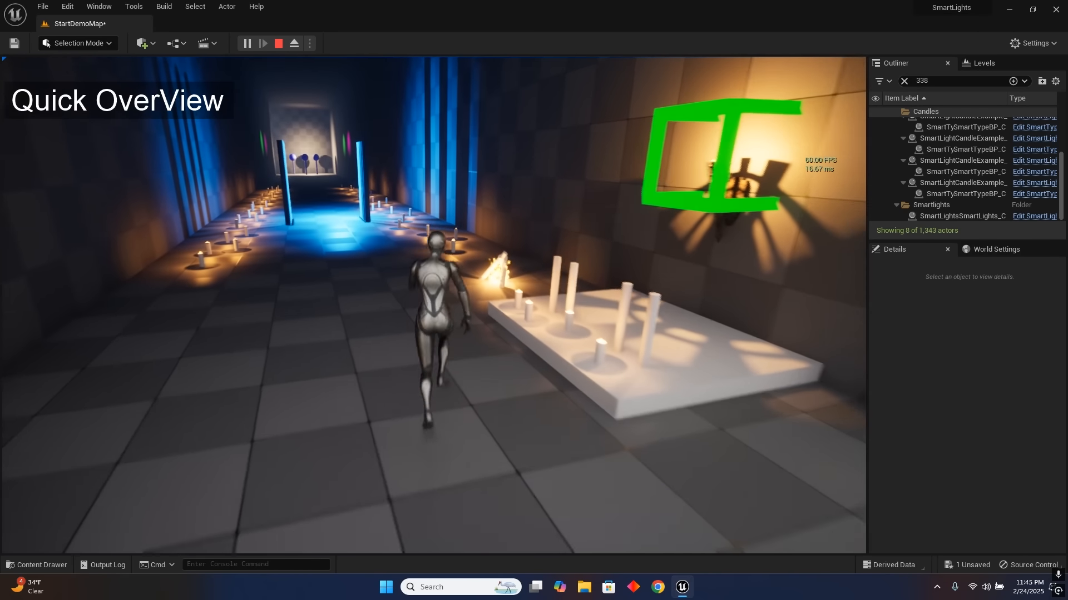
key(s)
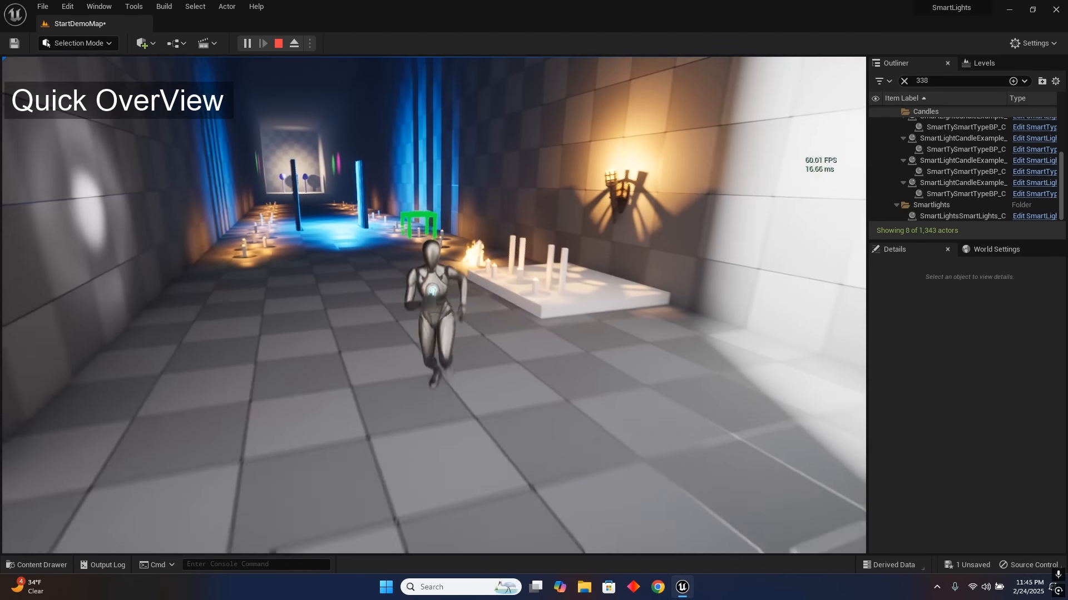
key(a)
key(w)
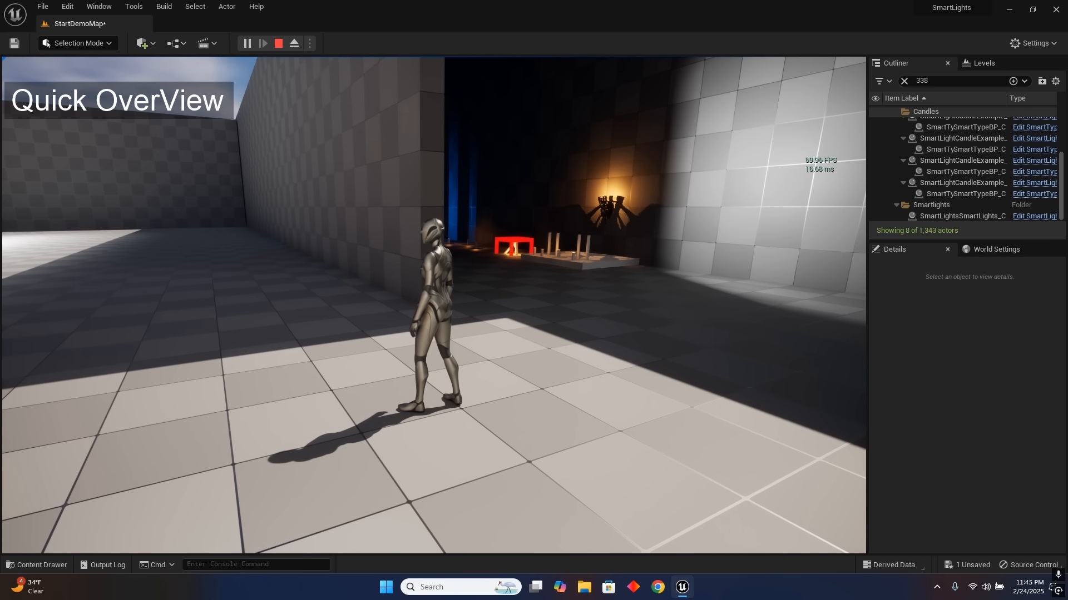
key(d)
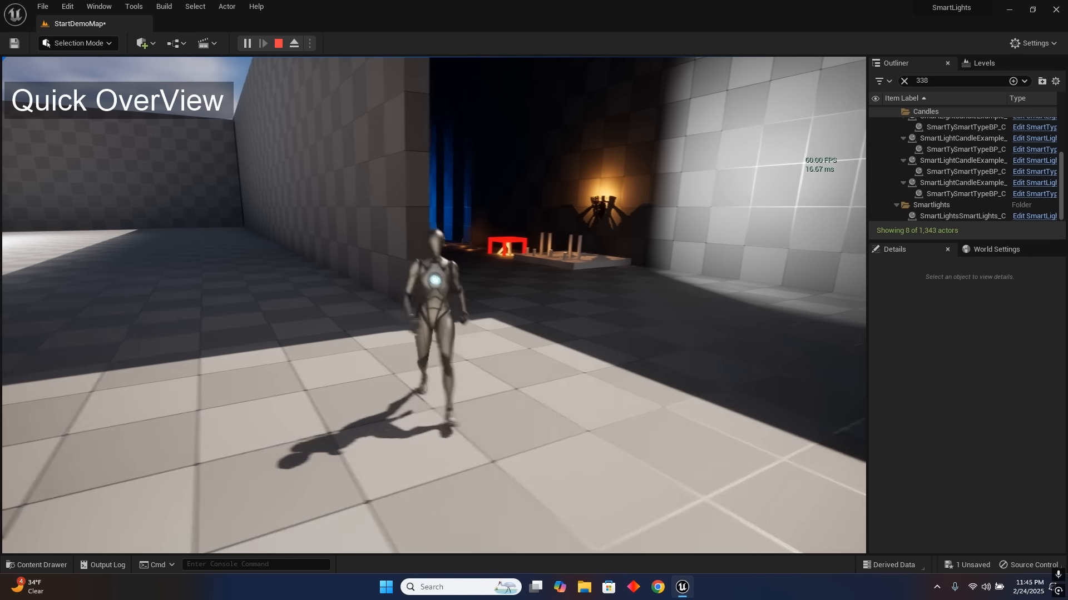
key(s)
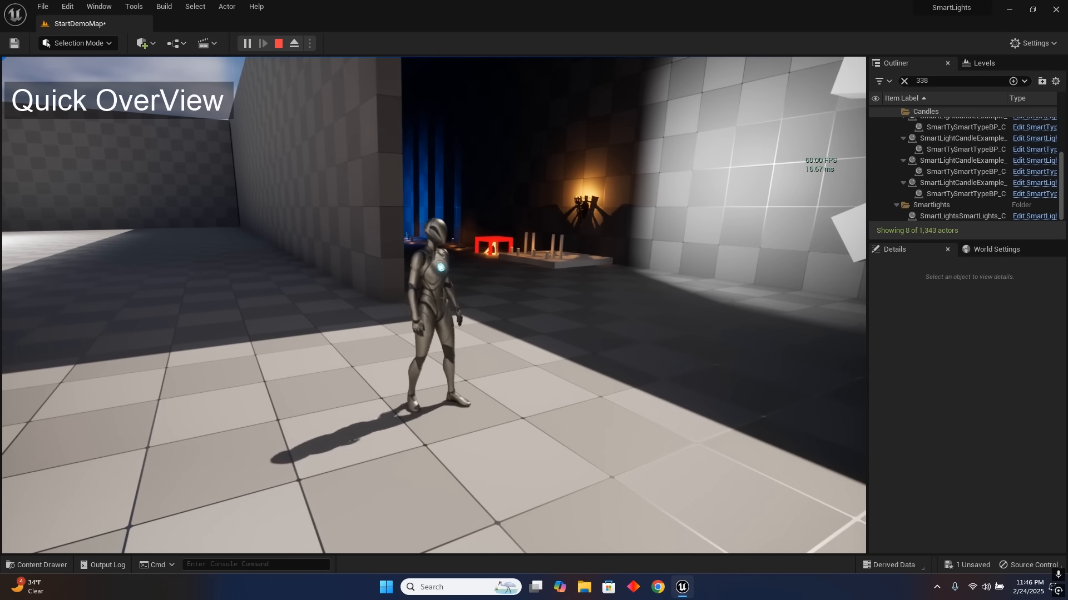
key(w)
key(w)
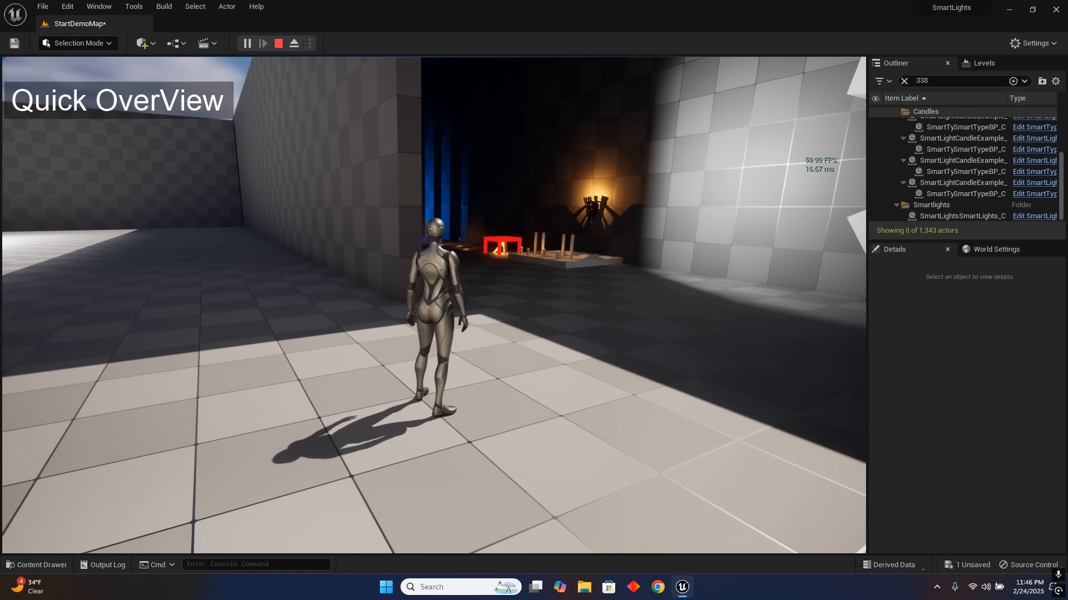
- Run the character down the candle-lit corridor to the blue-lit pillars and turn there to inspect the cast shadows
key(w)
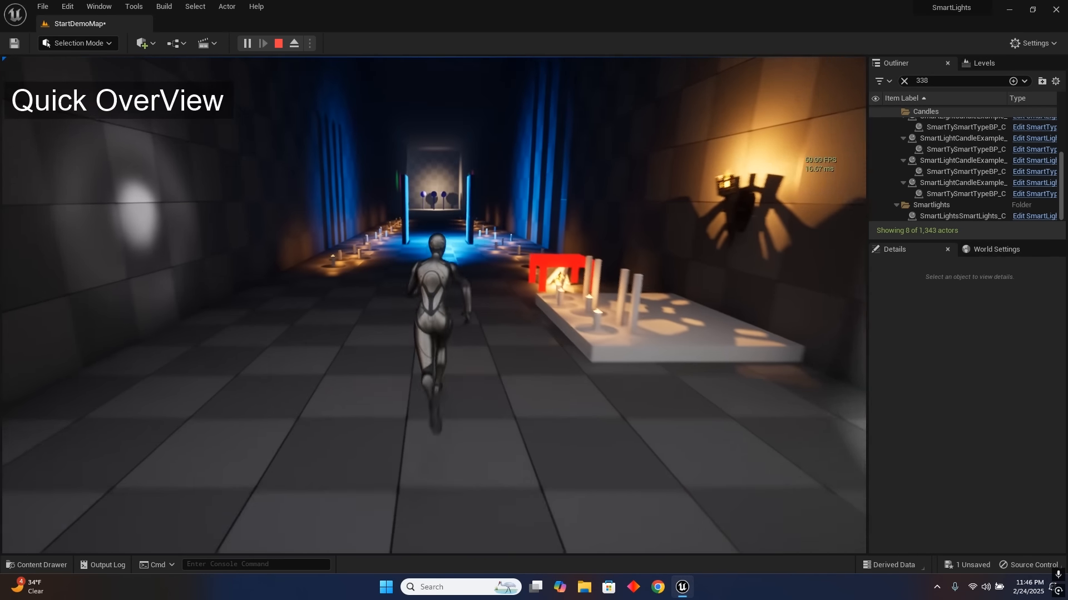
key(w)
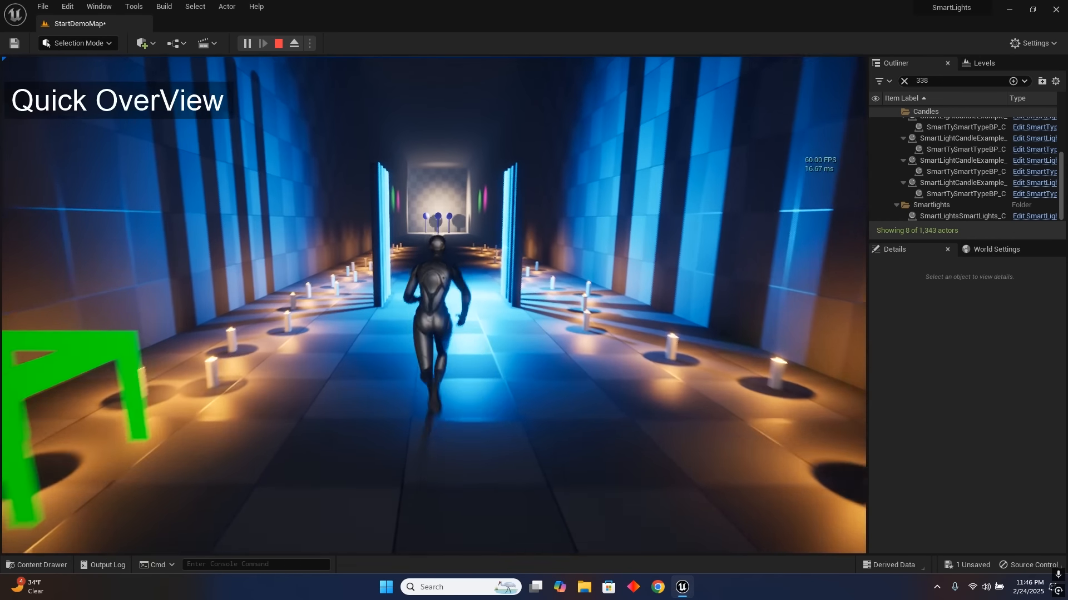
key(w)
key(d)
key(s)
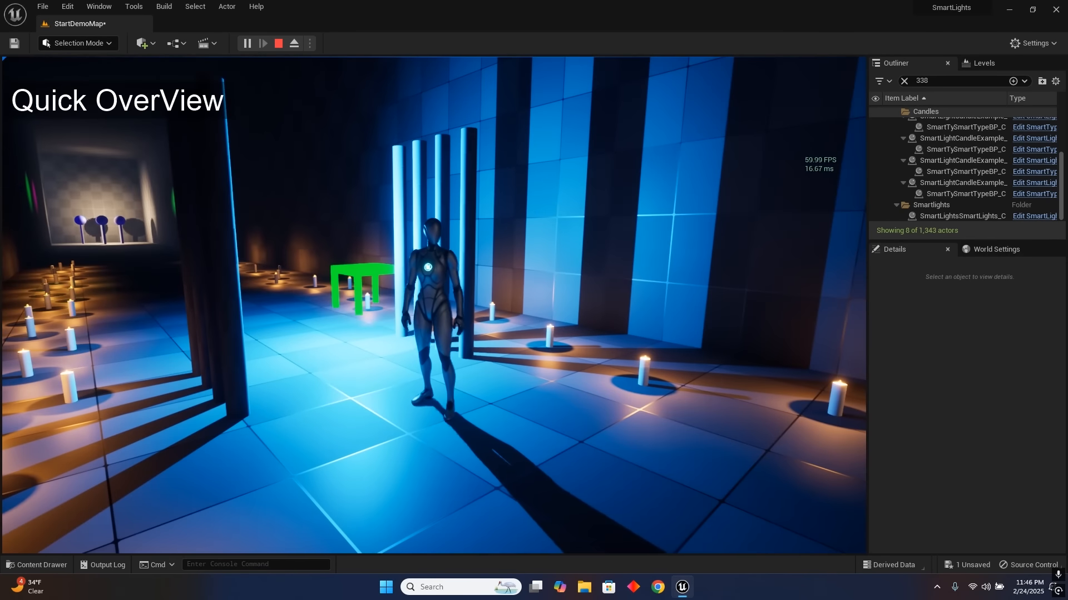
key(a)
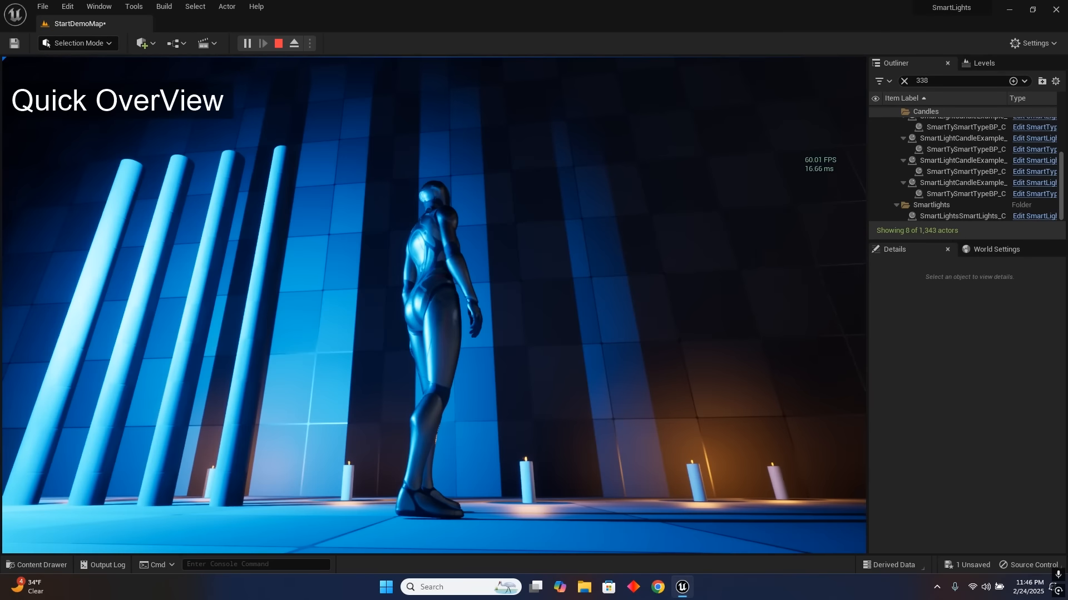
- Move the character back and forth between the blue pillars to test its shadow, and return to the corridor entrance
key(w)
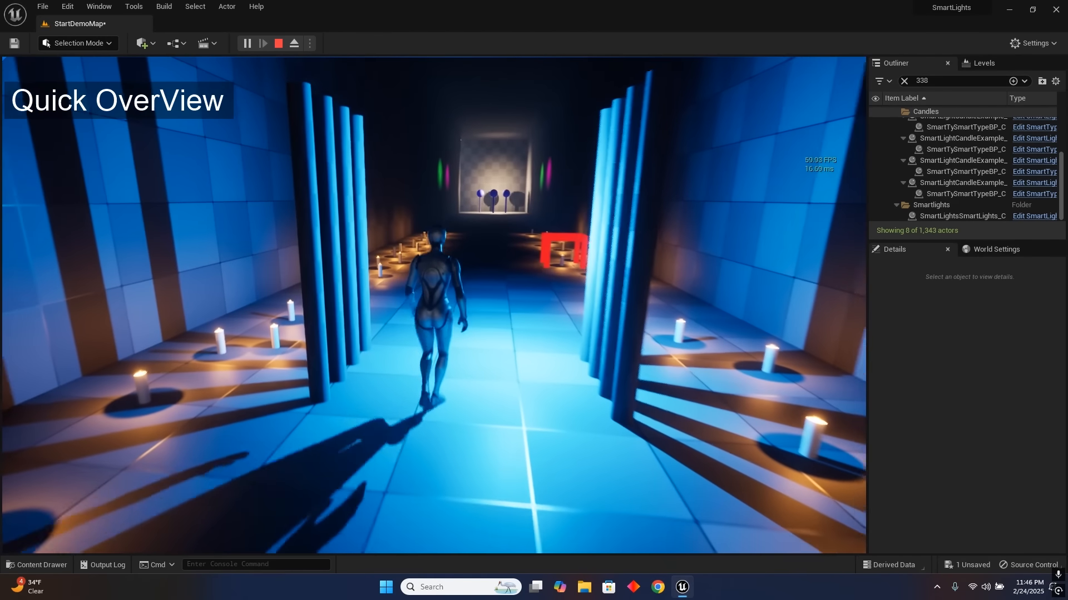
key(a)
key(d)
key(s)
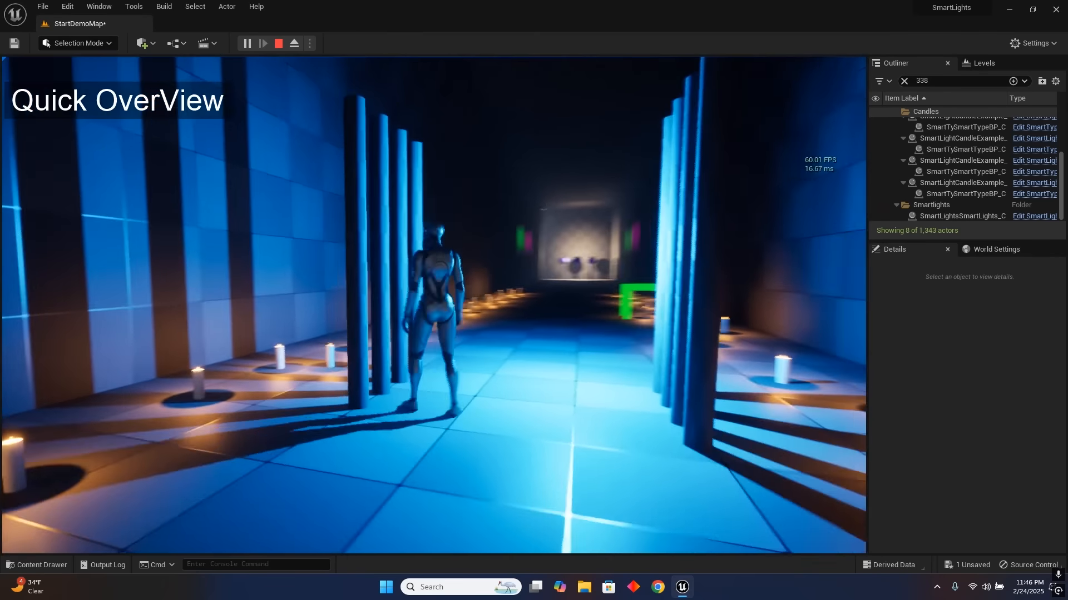
key(a)
key(s)
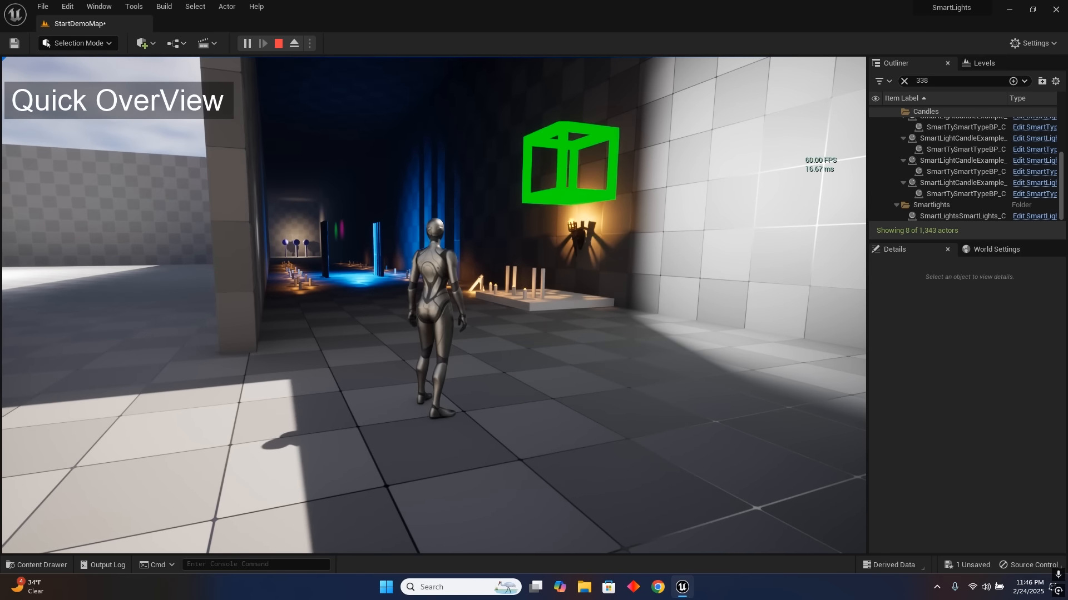
- Run the character through the coloured lights to the blue spheres on poles at the corridor's end and back off to view their shadows
key(w)
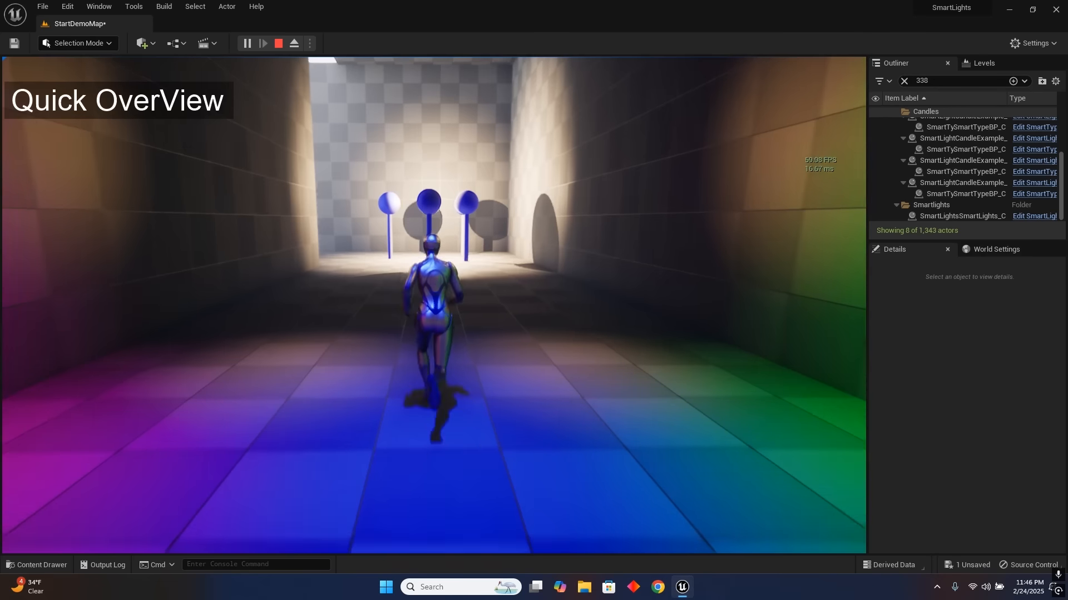
key(w)
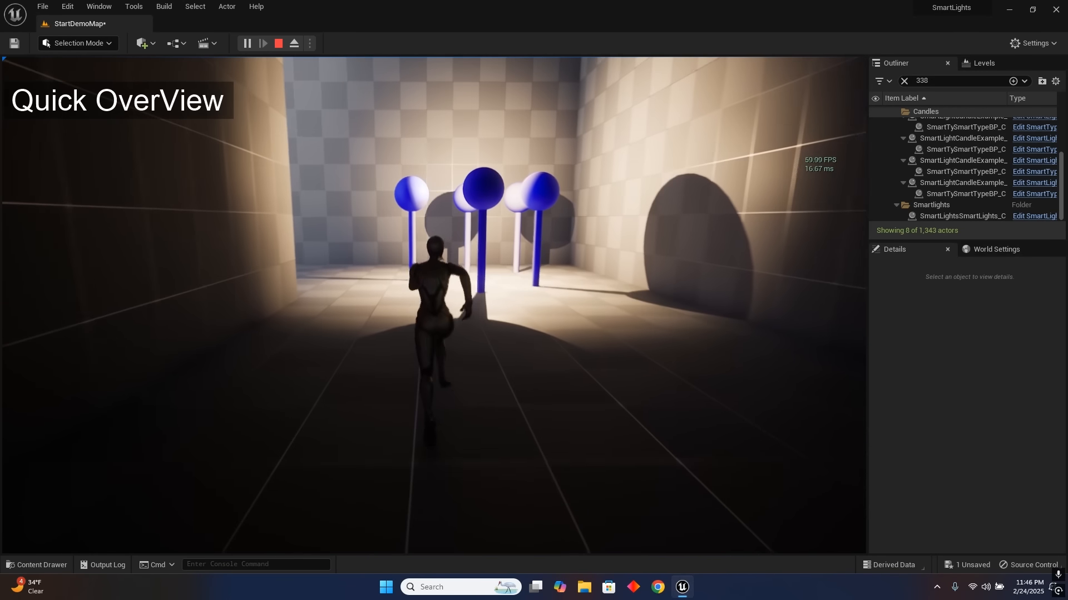
key(d)
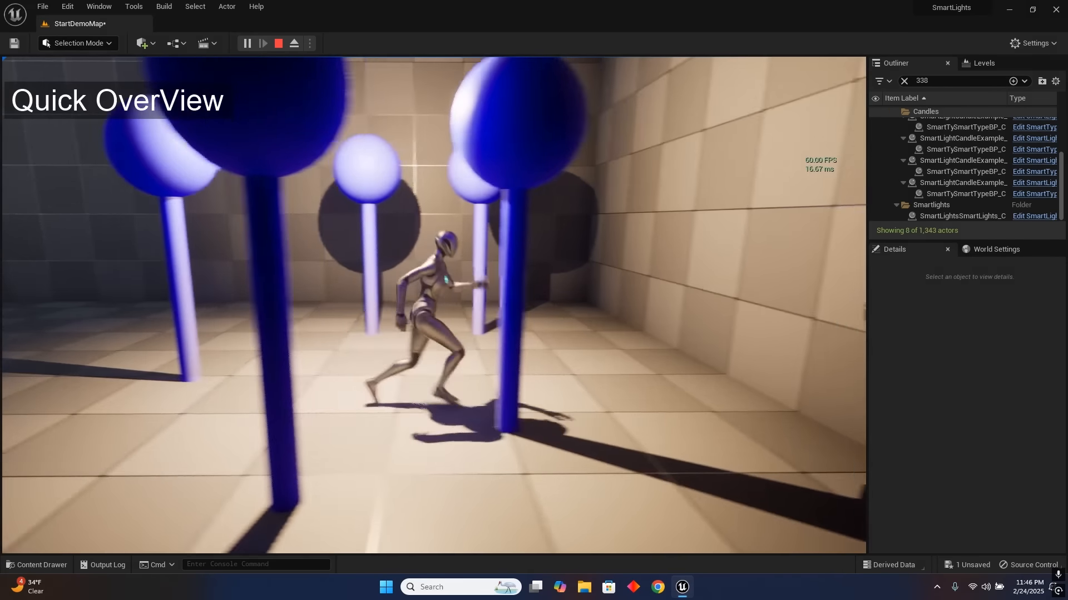
key(s)
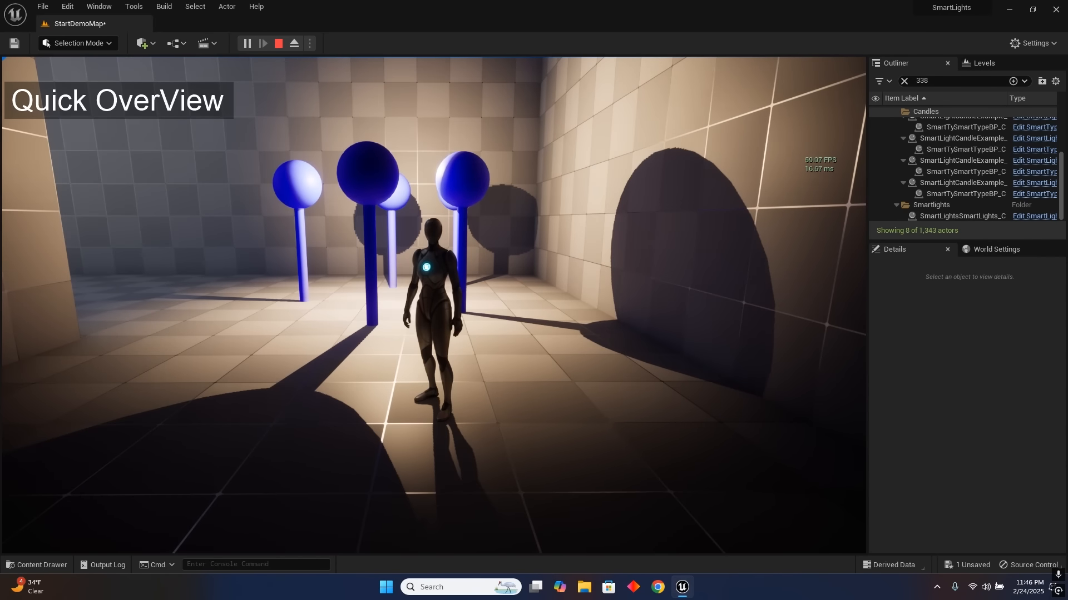
key(s)
key(a)
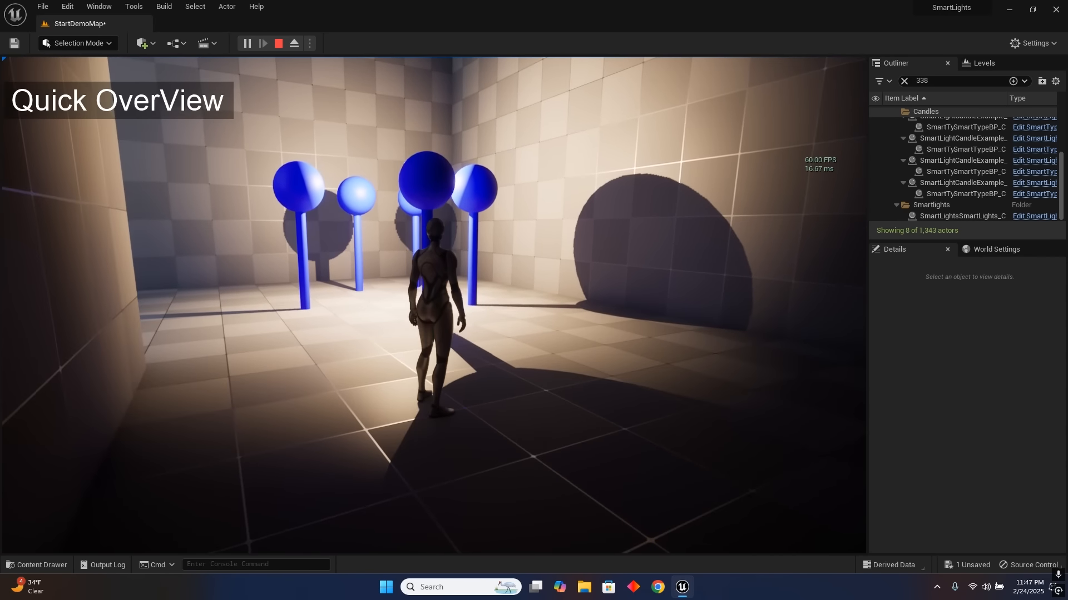
- Move the character in among the blue spheres to compare its own shadow with the sphere shadows on the walls
key(w)
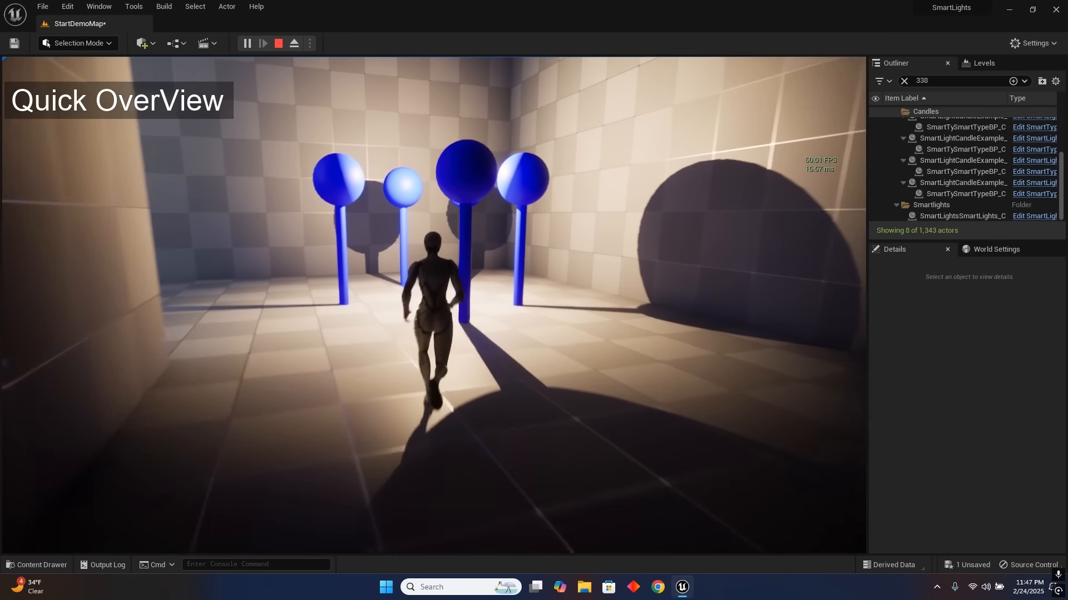
key(a)
key(w)
key(w)
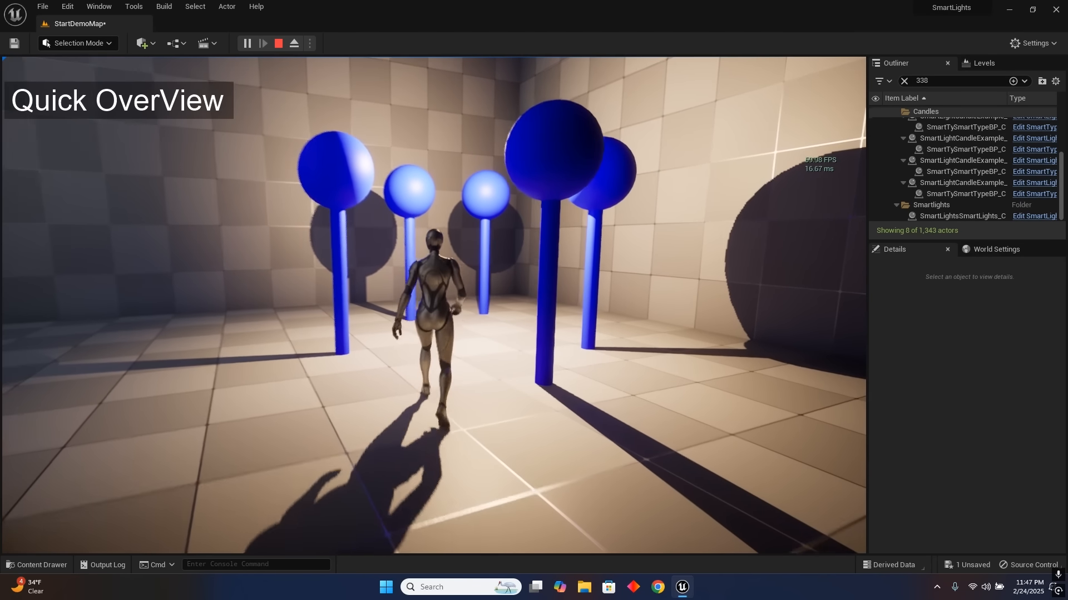
key(w)
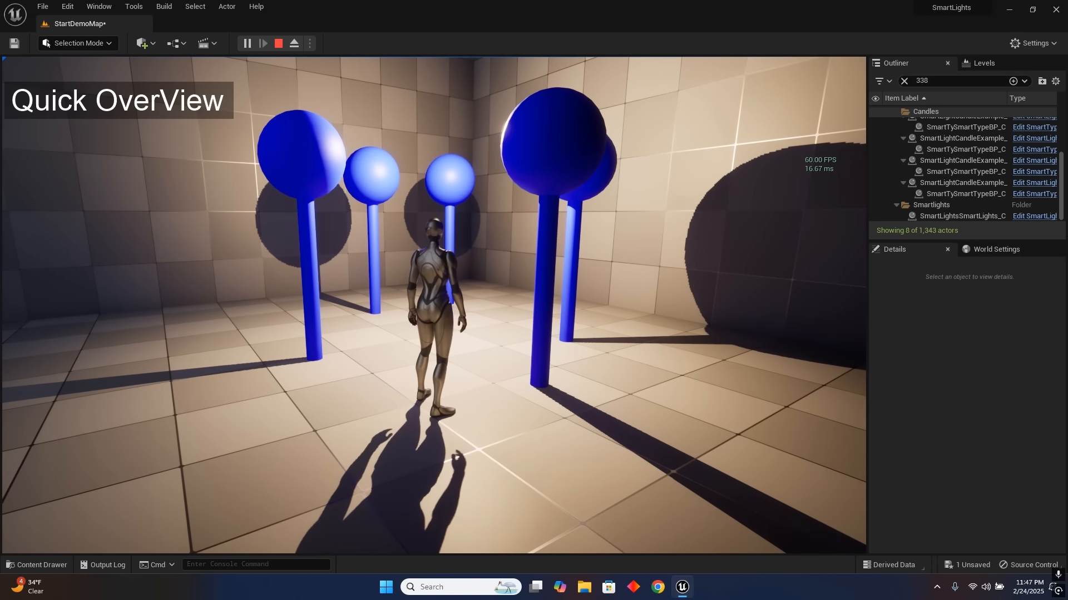
key(w)
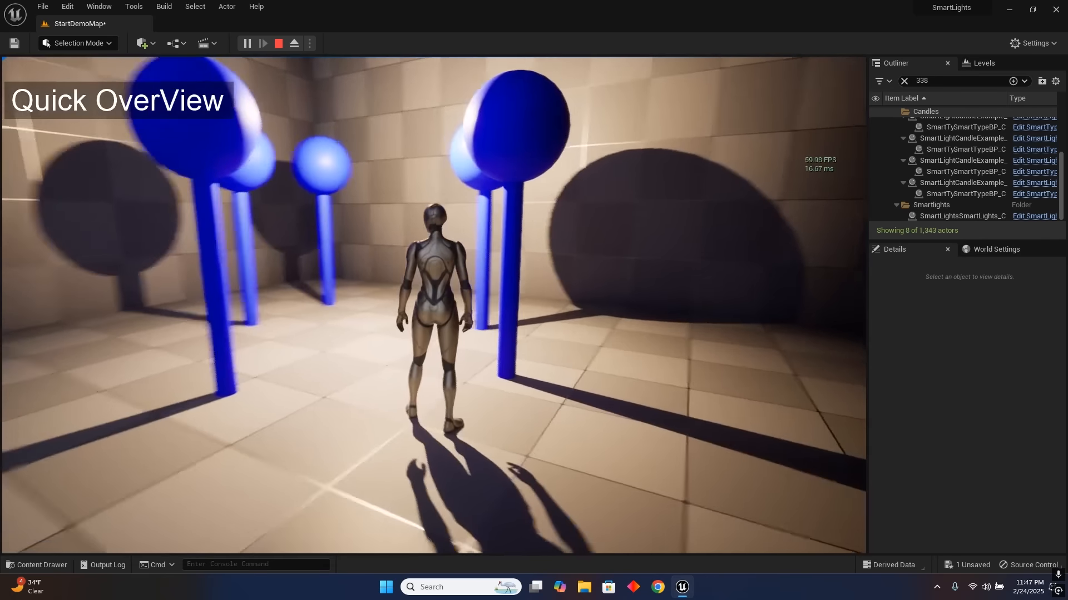
key(w)
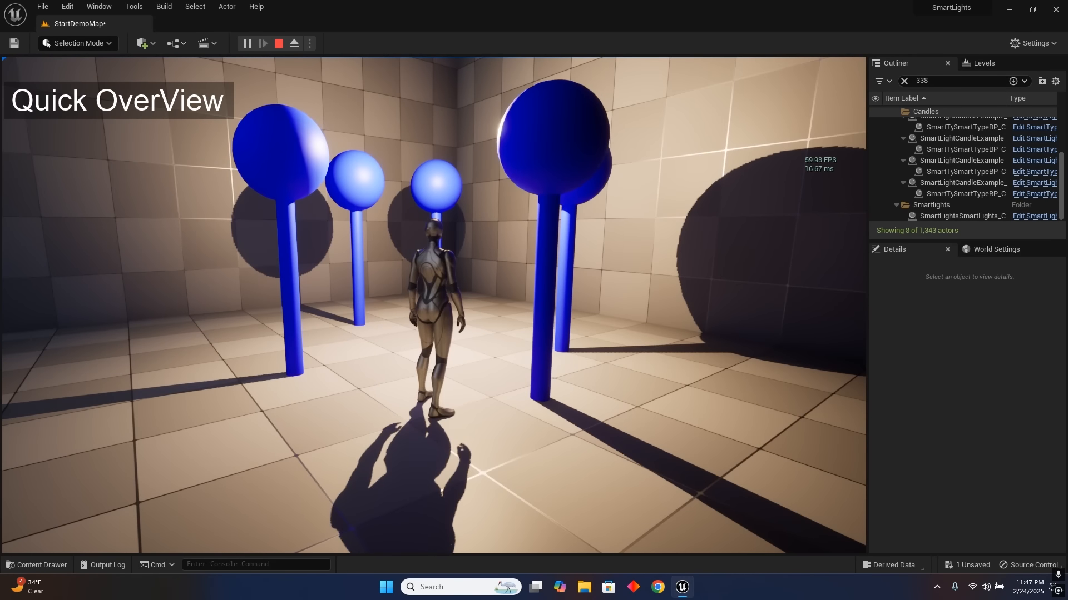
- Back the character away from the blue spheres into the dark stretch of the corridor to check their shadows from a distance
key(s)
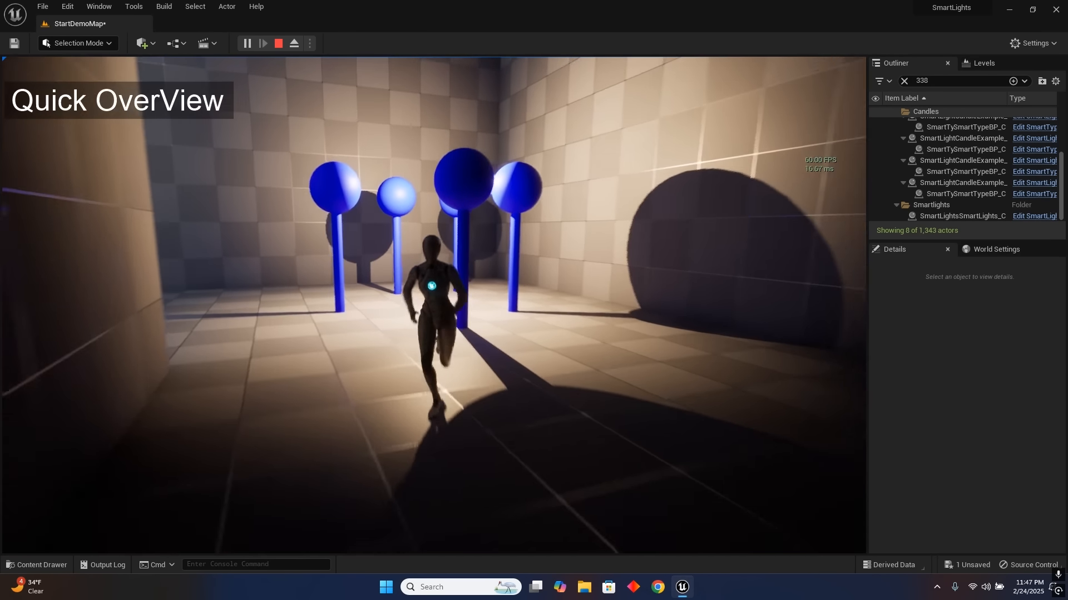
key(d)
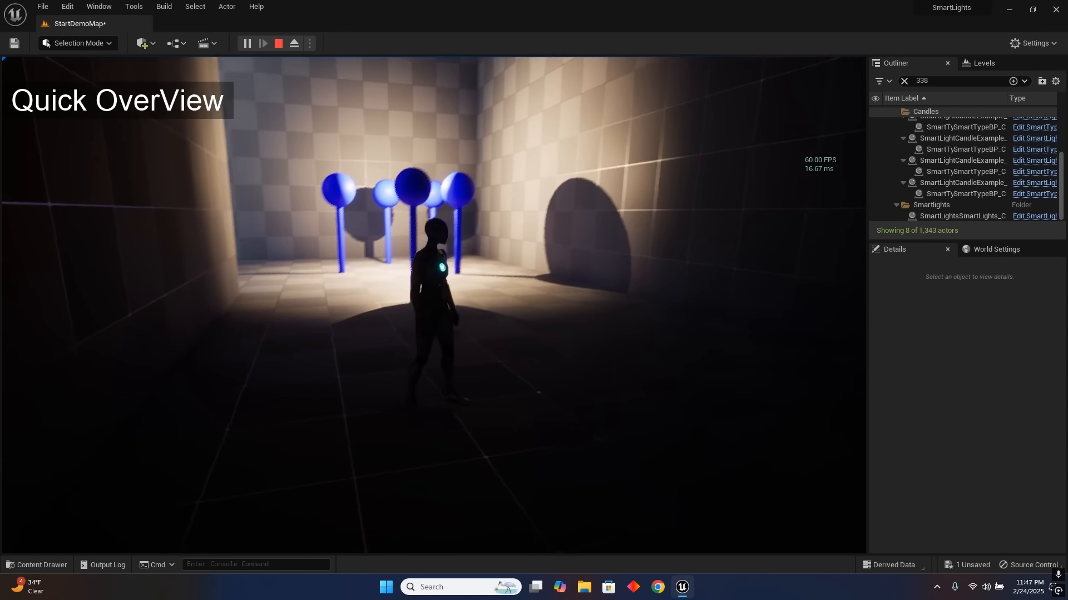
key(w)
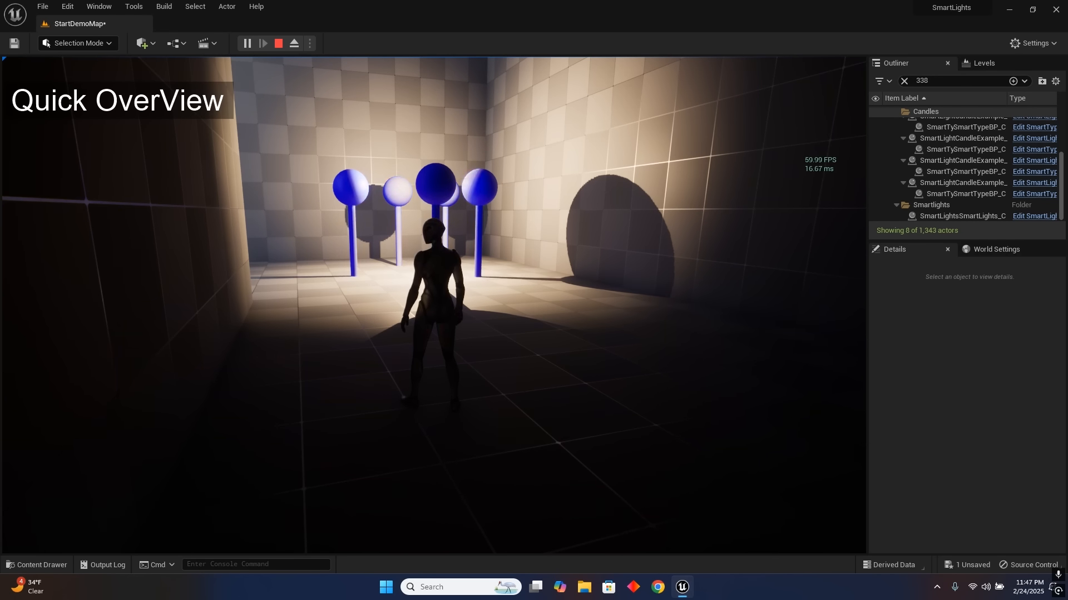
key(s)
key(d)
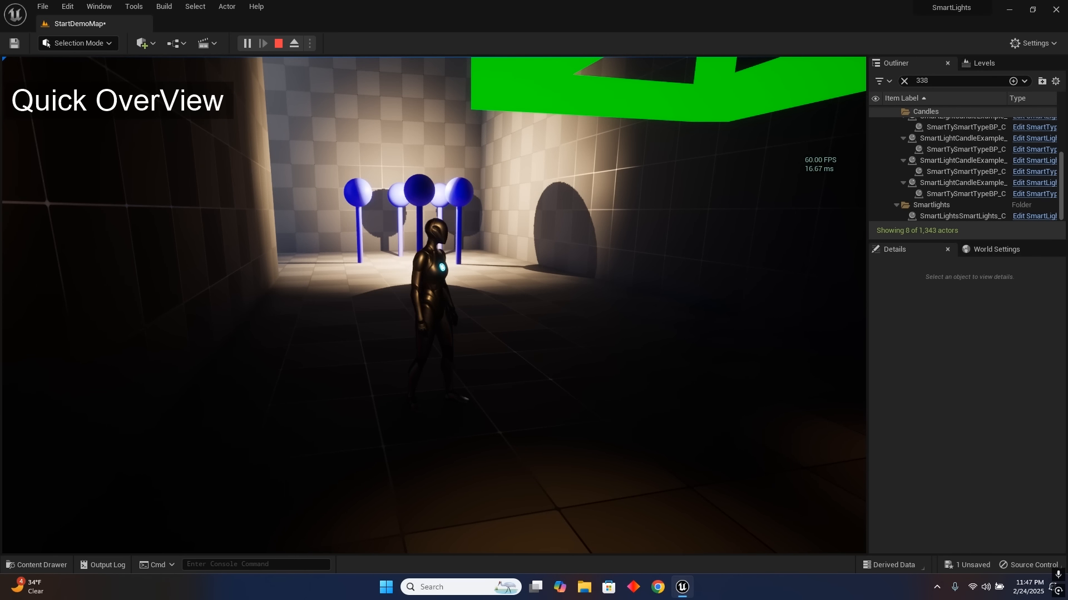
- Run the character back to the blue spheres, cross between them, and retreat to the coloured lights
key(w)
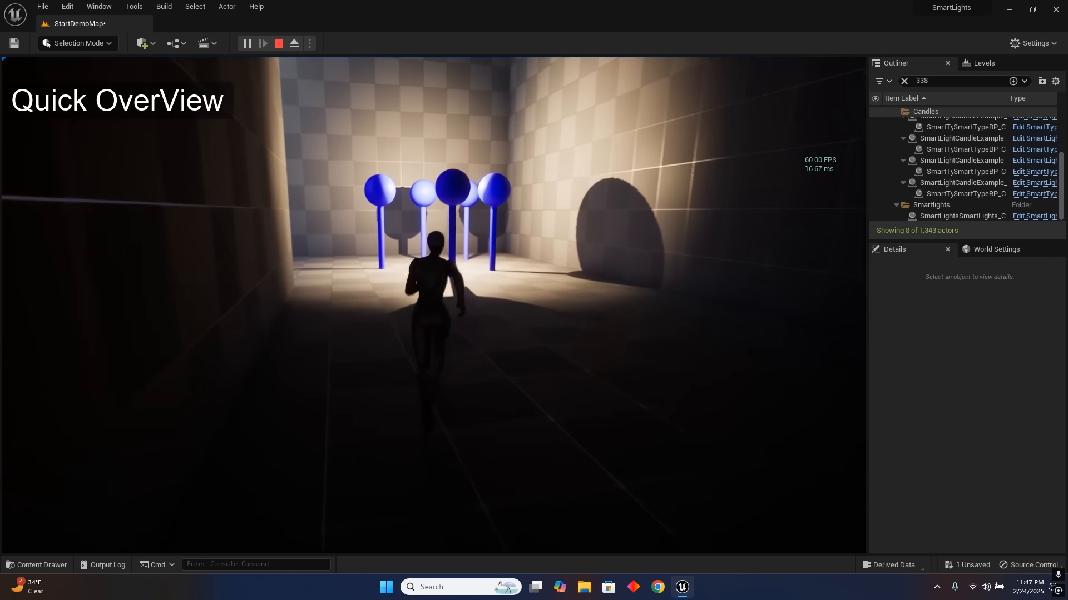
key(d)
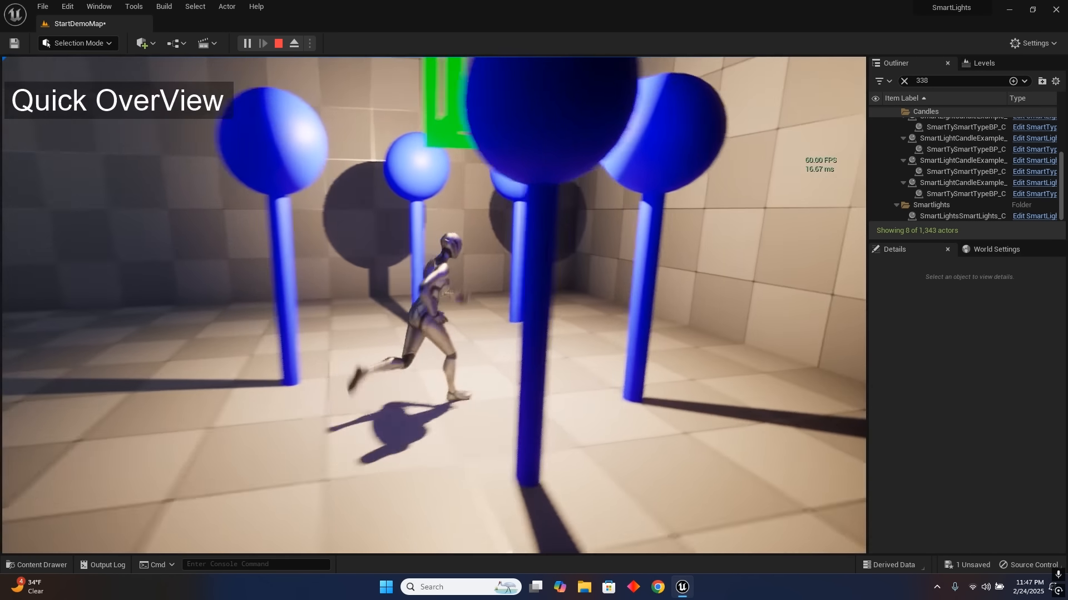
key(s)
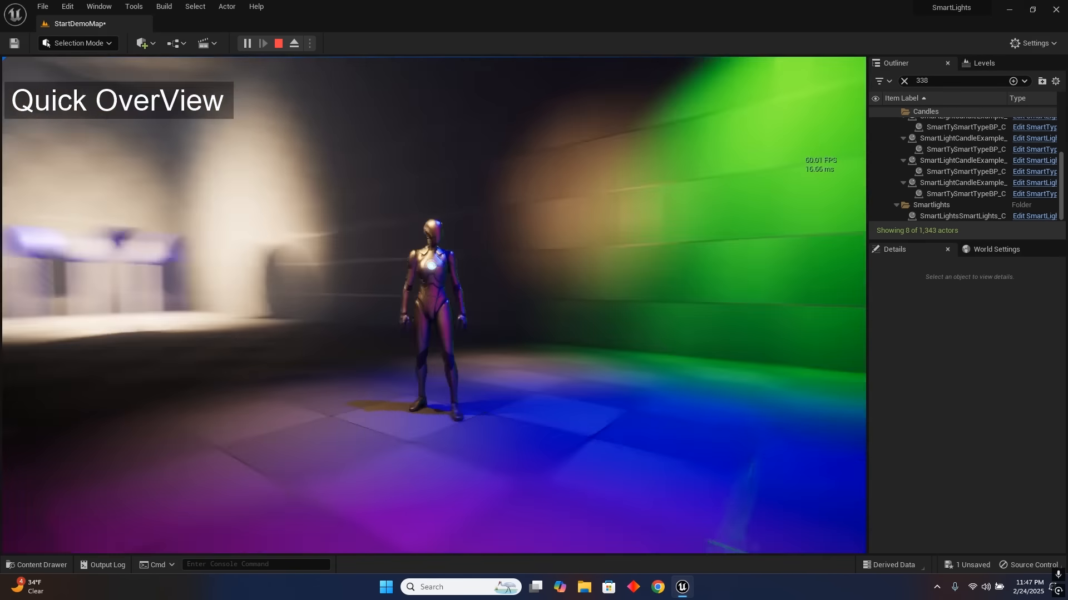
key(w)
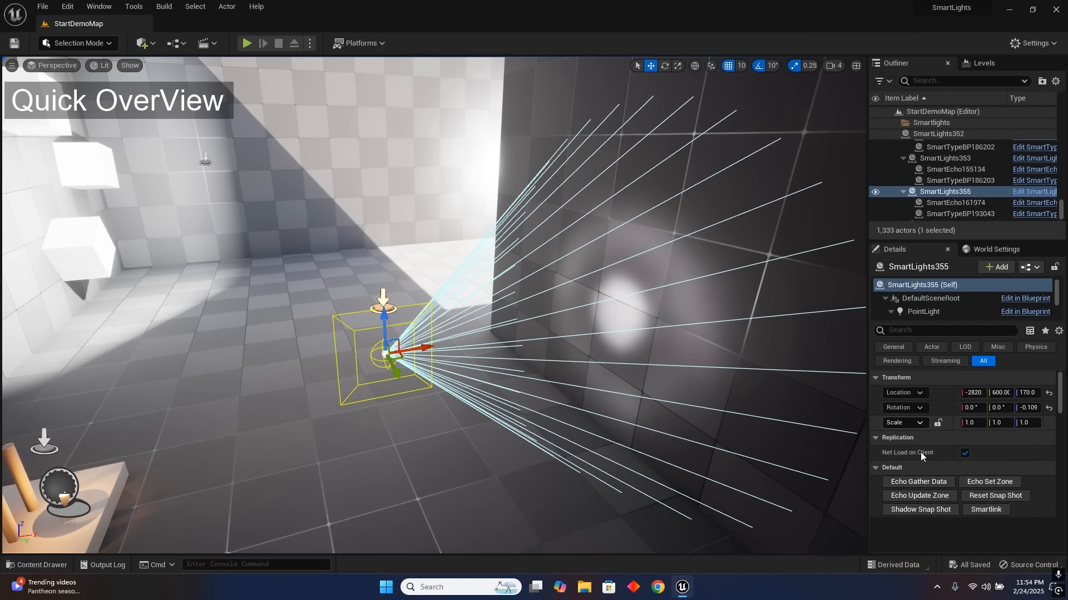
- Expand the Snapshot settings of SmartLights355 and examine its basic flashlight texture alongside the light pattern projected on the wall
scroll(913, 475, down, 10)
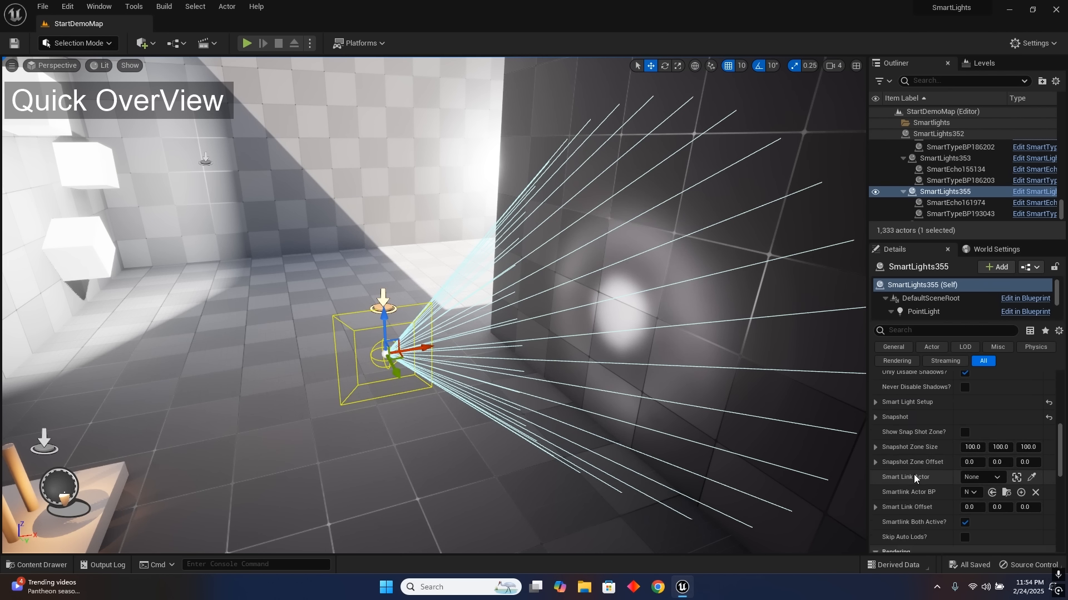
click(876, 417)
scroll(905, 457, down, 2)
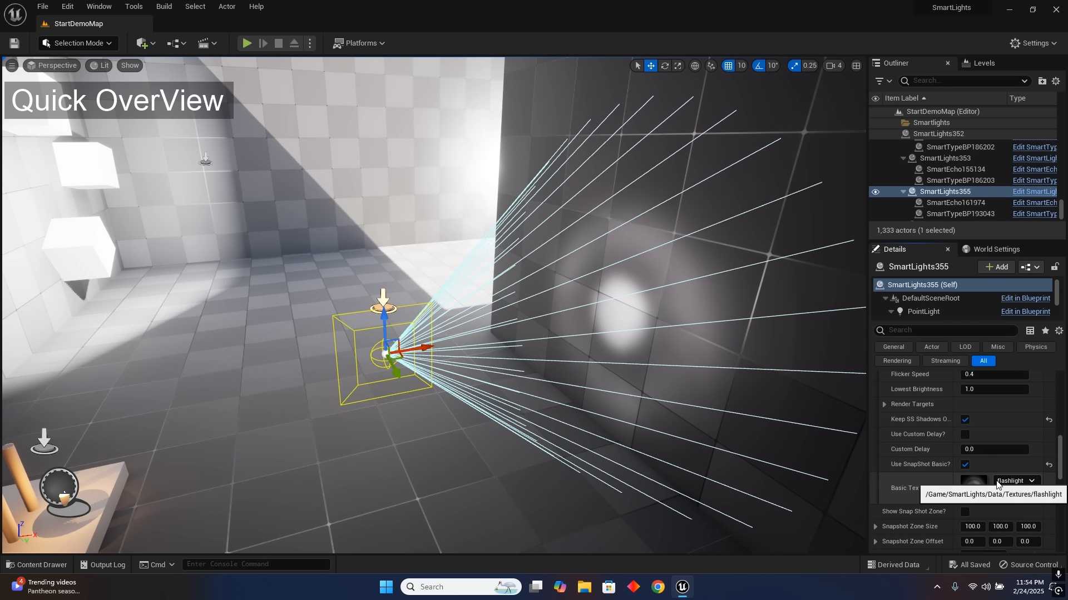
key(a)
right_drag(761, 472, 856, 473)
key(d)
right_drag(791, 460, 768, 456)
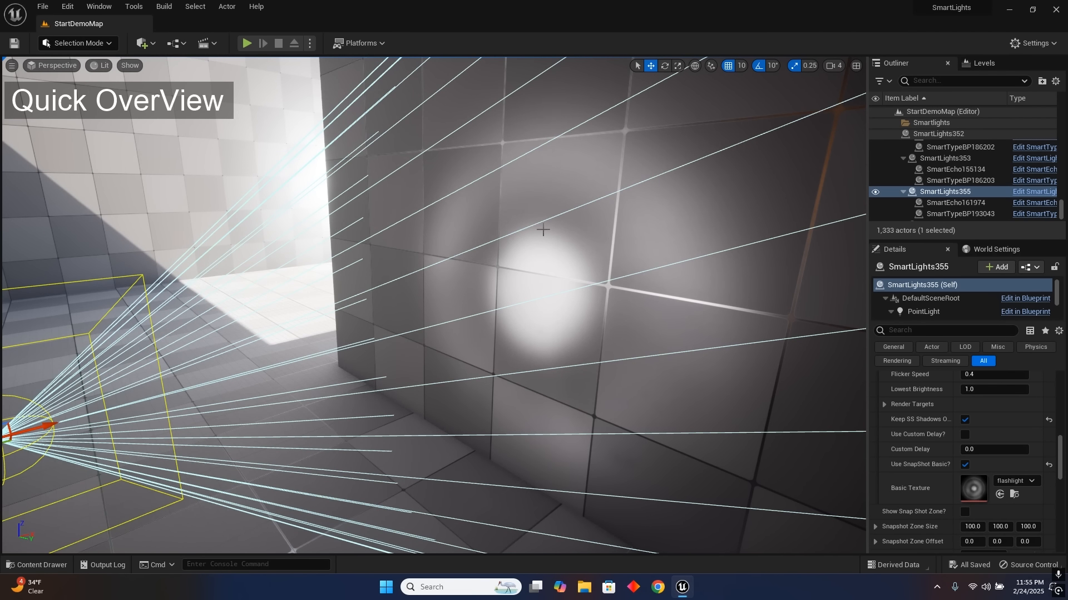
scroll(918, 425, up, 1)
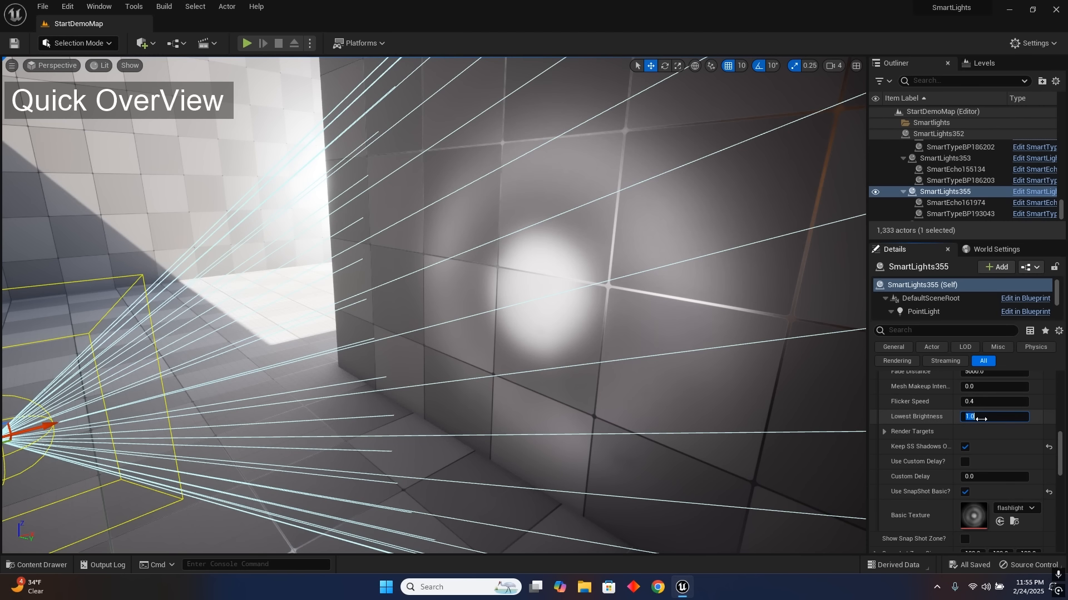
- Try a Lowest Brightness of 0.5 on SmartLights355 to check its flicker, and set the value back to 1
text(0.5)
key(Return)
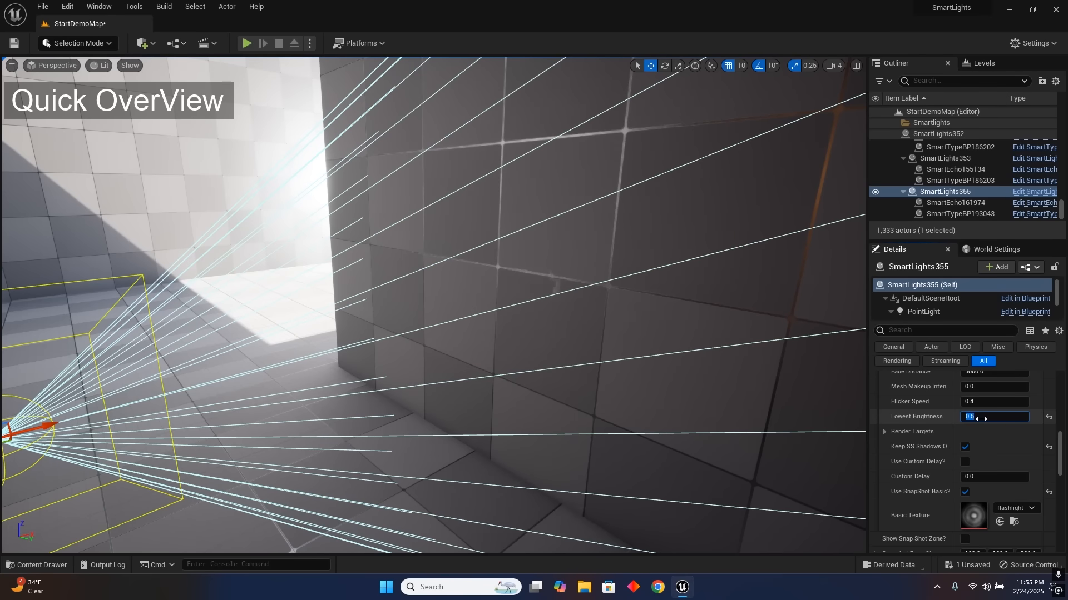
text(1)
key(Return)
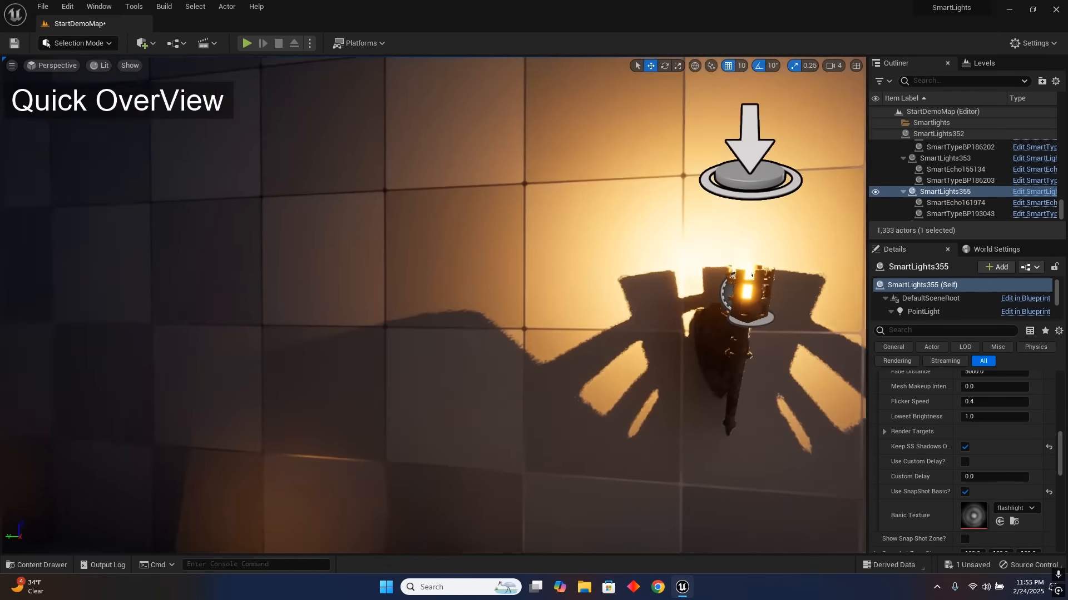
- Select the wall torch SmartlightTorchExample1 and examine its shadows alongside its brightness, delay and Snapshot settings
right_drag(639, 295, 731, 292)
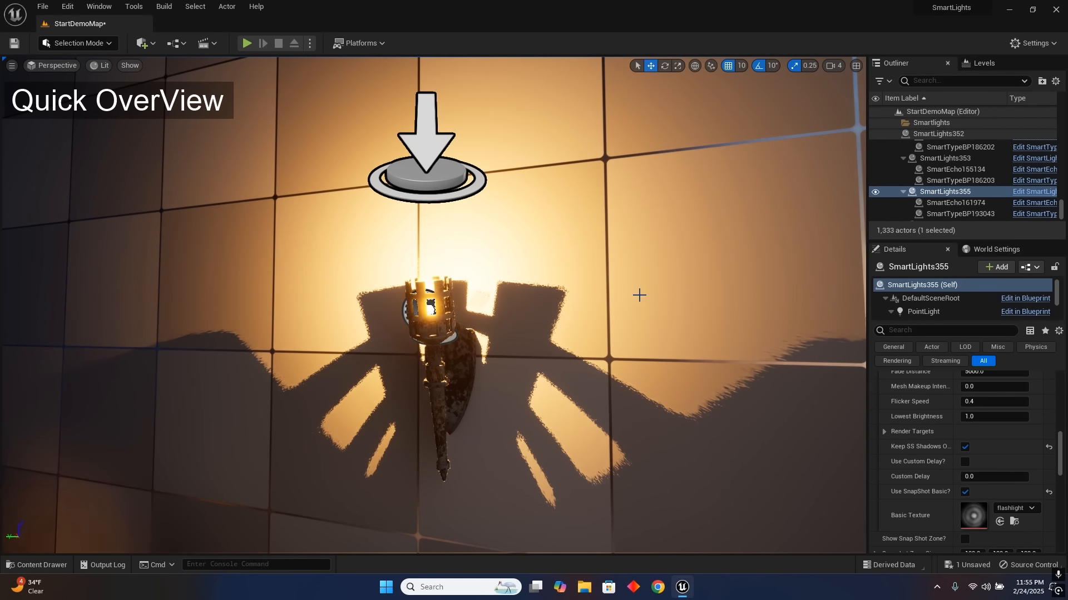
click(457, 363)
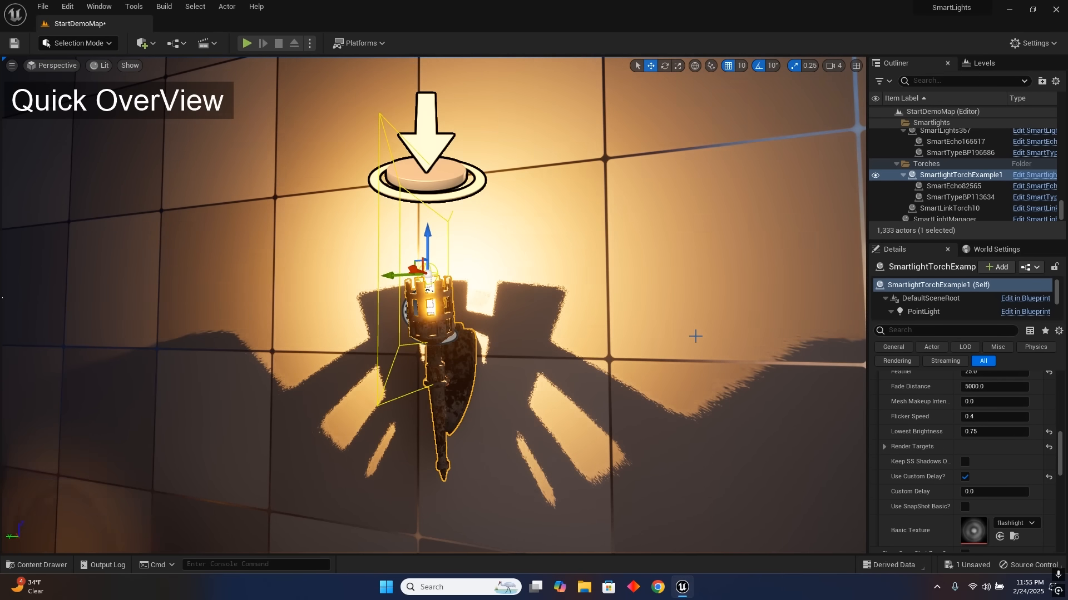
key(s)
mouse_move(695, 337)
right_down()
mouse_move(639, 336)
mouse_move(695, 336)
right_up()
key(d)
key(w)
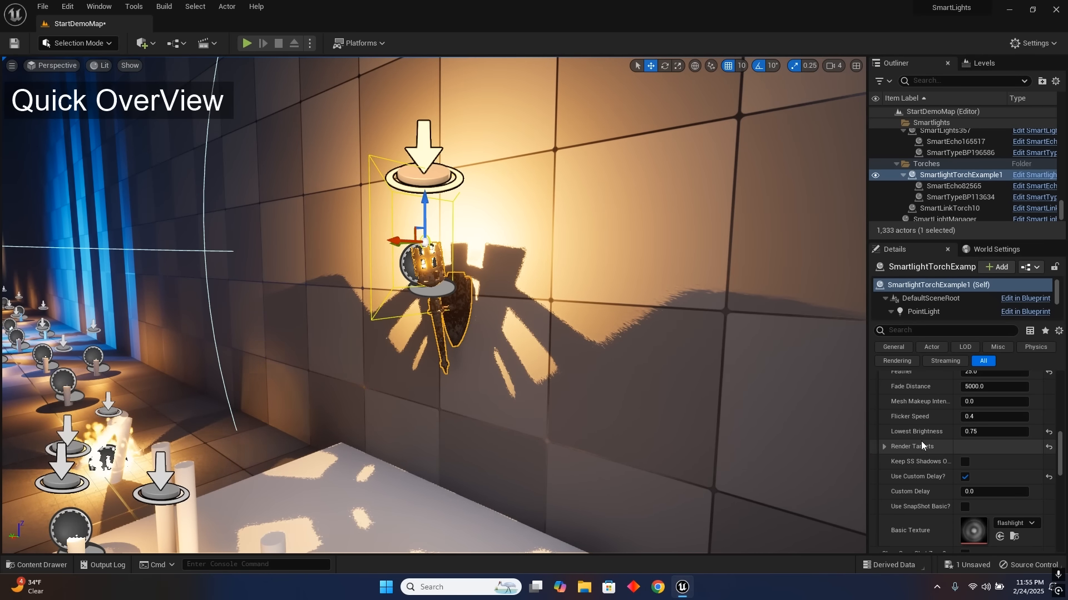
scroll(931, 503, down, 3)
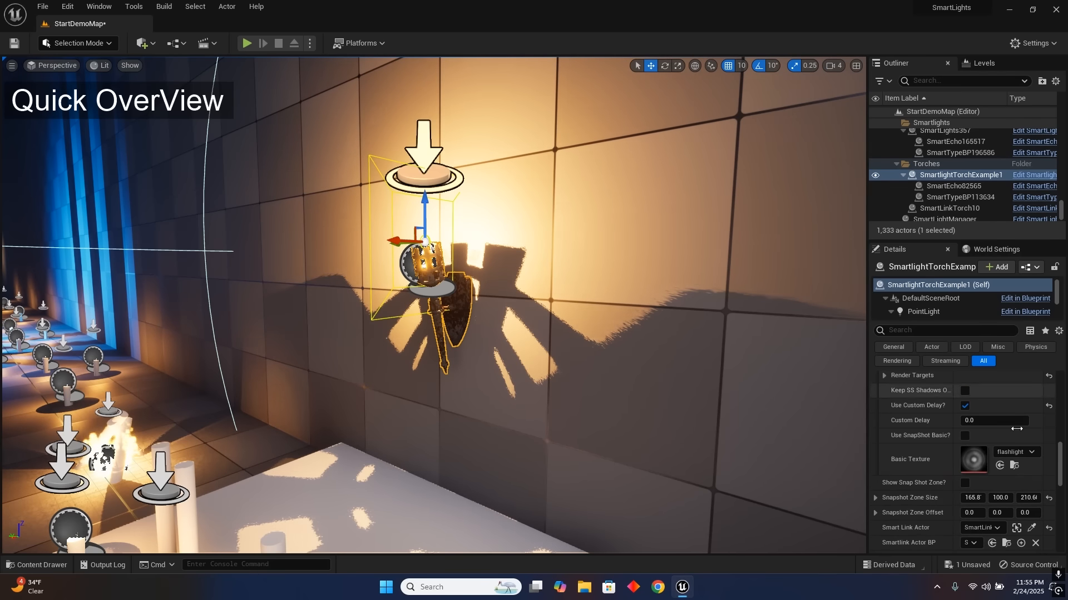
key(s)
right_drag(589, 379, 601, 378)
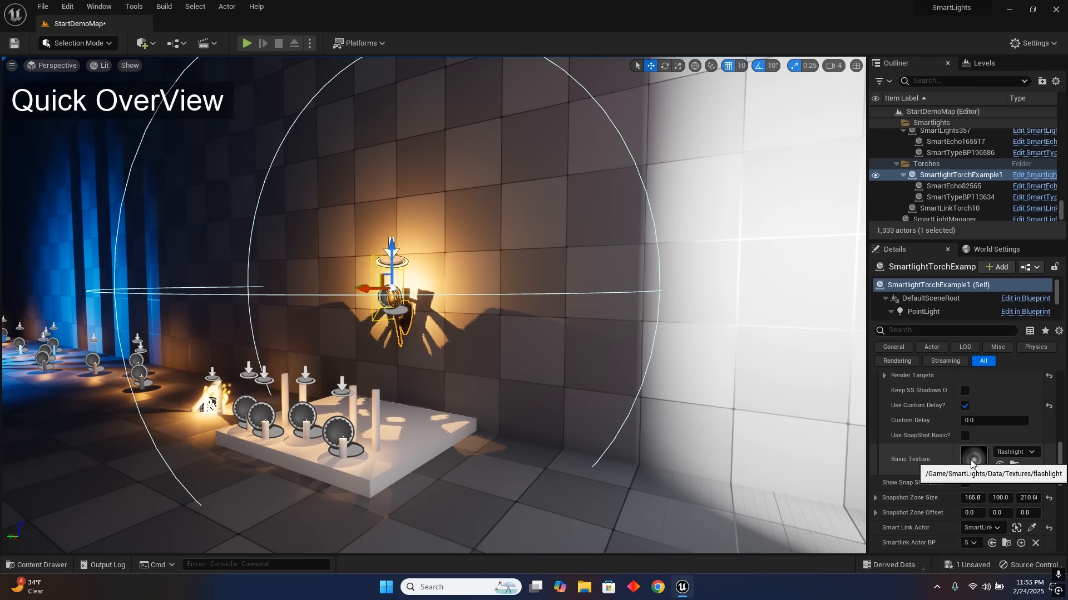
- Start a game preview from the corridor floor between the candles, facing the coloured lights
mouse_move(774, 414)
right_down()
mouse_move(600, 365)
mouse_move(611, 389)
mouse_move(772, 415)
right_up()
key(w)
right_click(454, 400)
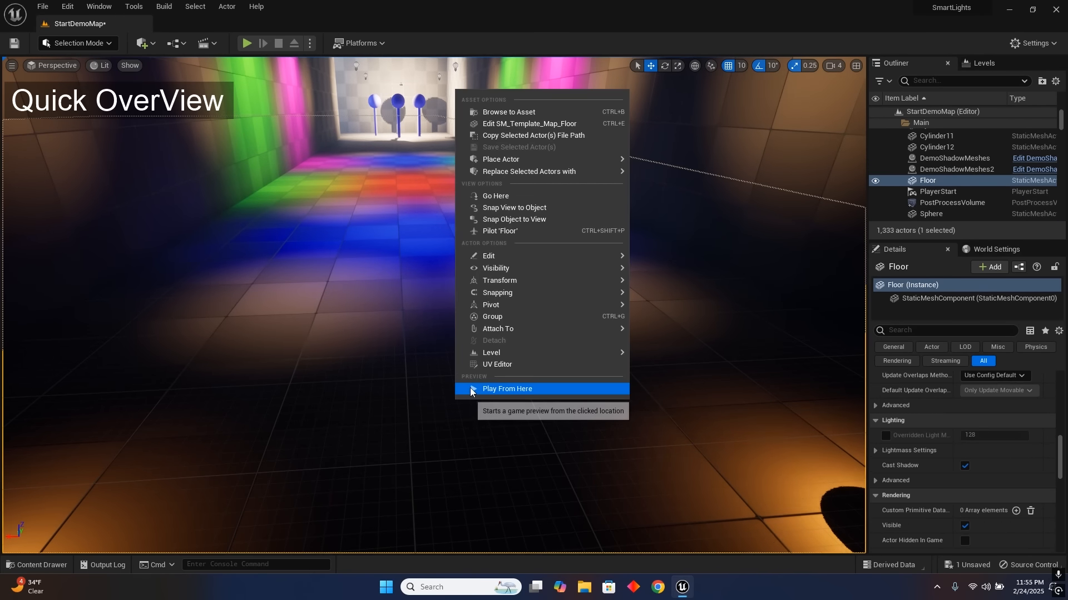
click(470, 387)
click(469, 387)
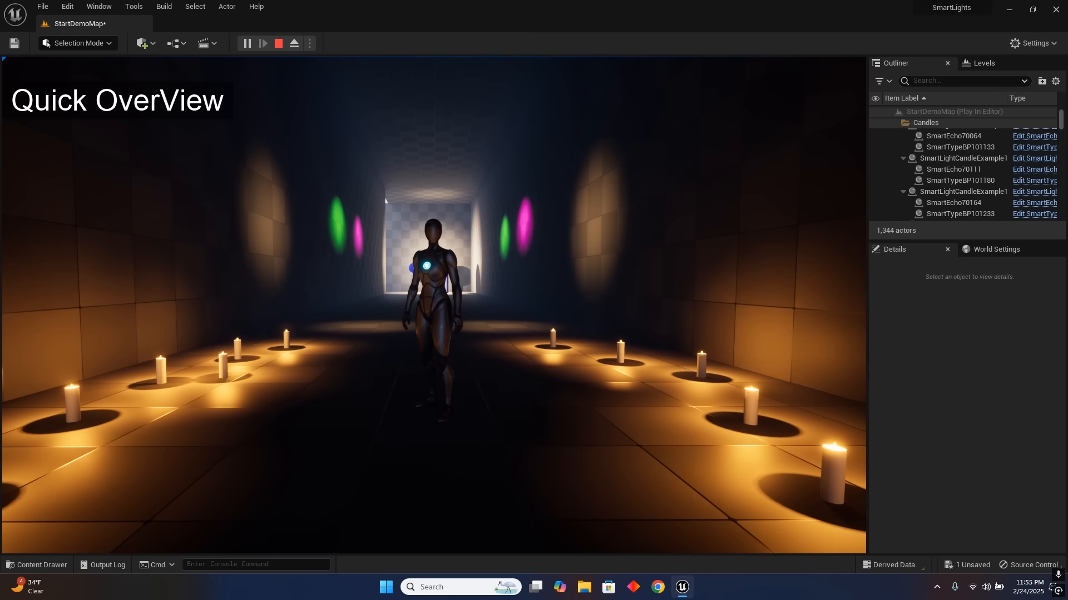
- Run the character past the candles into the green, magenta, blue and red lights to watch them react
key(w)
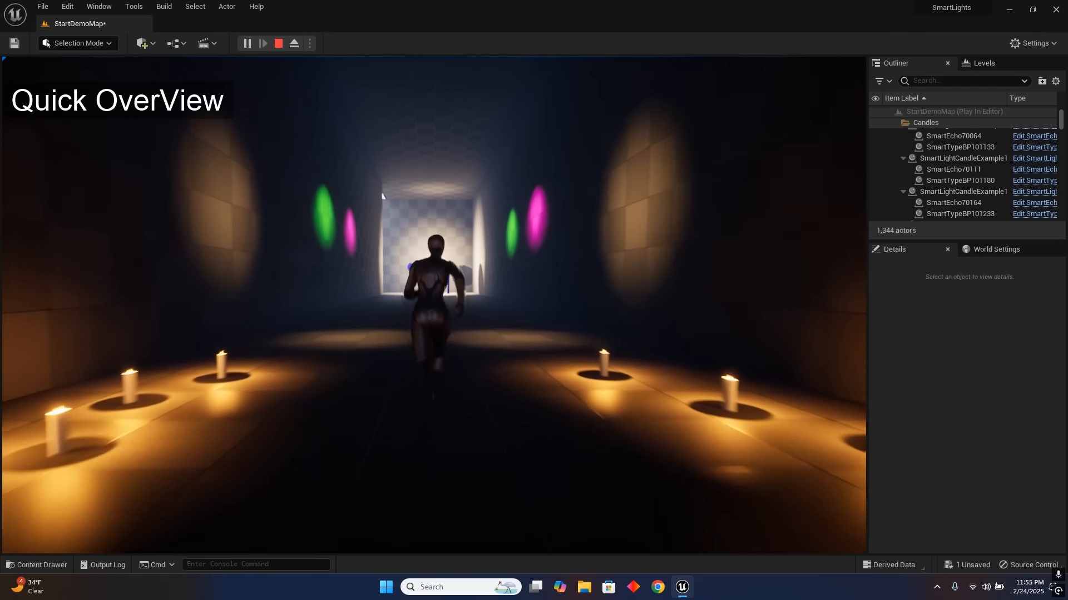
key(w)
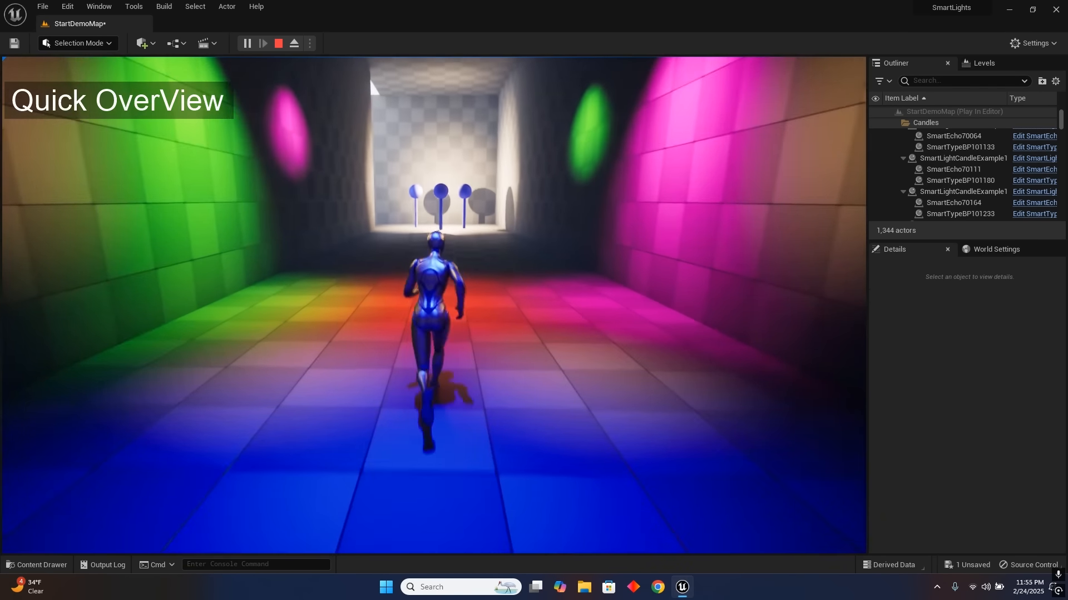
key(w)
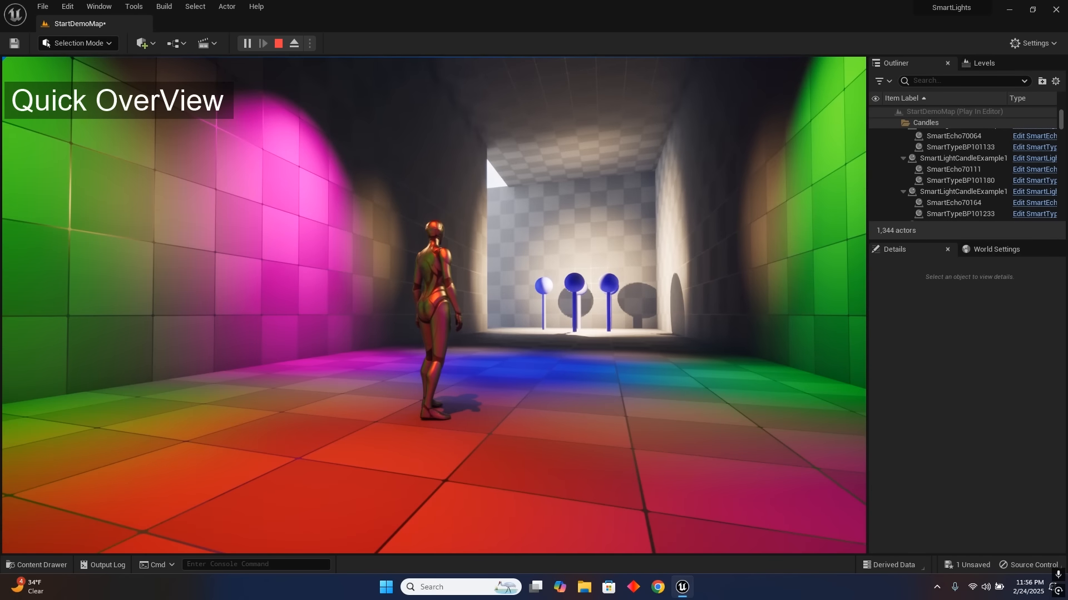
key(s)
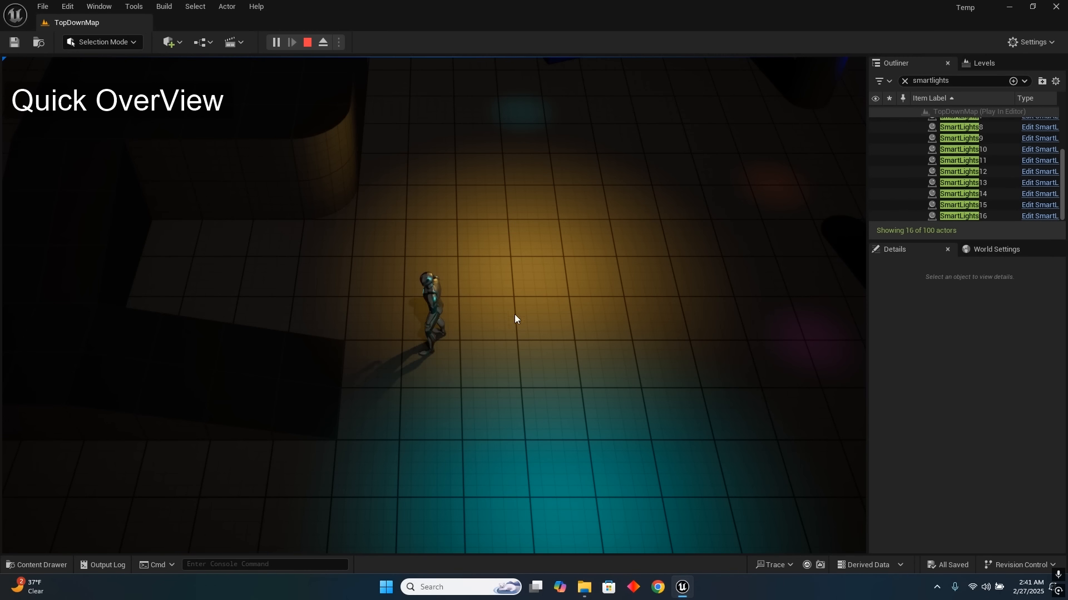
- Walk the top-down character among the lit columns in TopDownMap to watch the coloured lights and shadows change
click(611, 310)
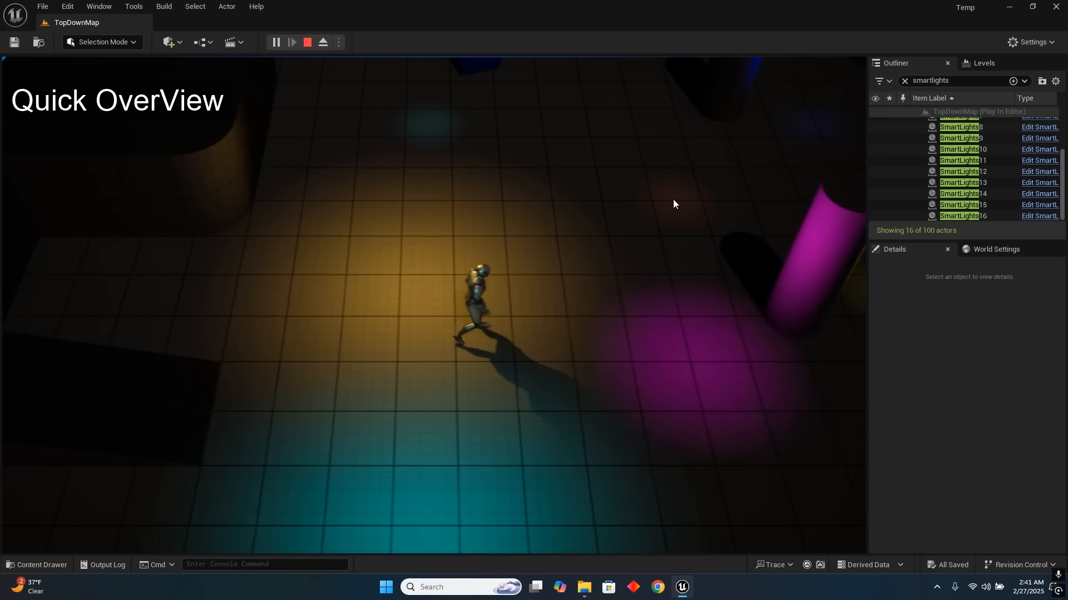
click(673, 199)
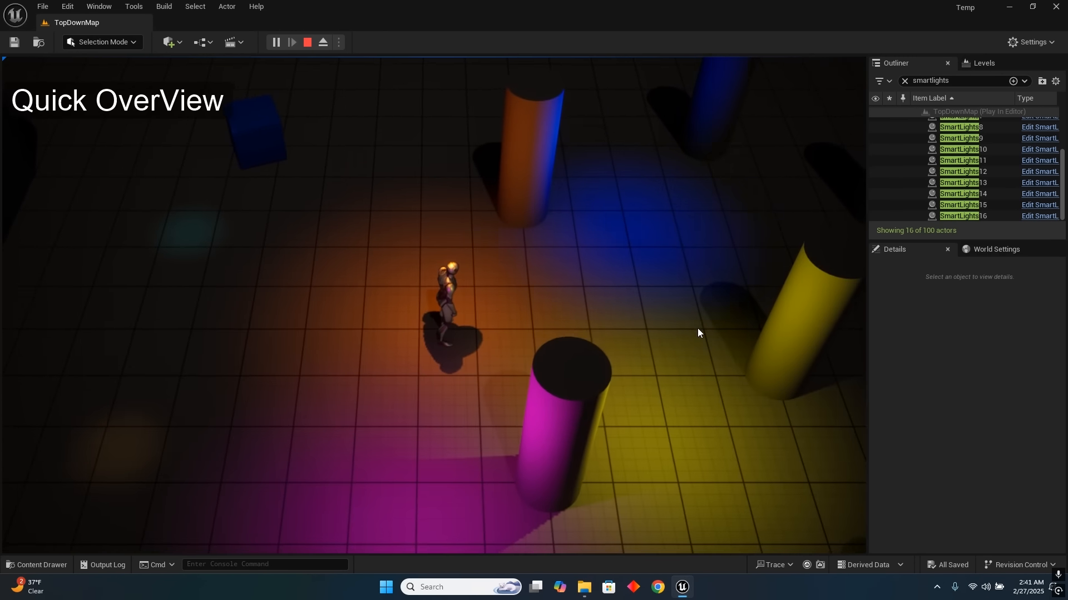
click(703, 416)
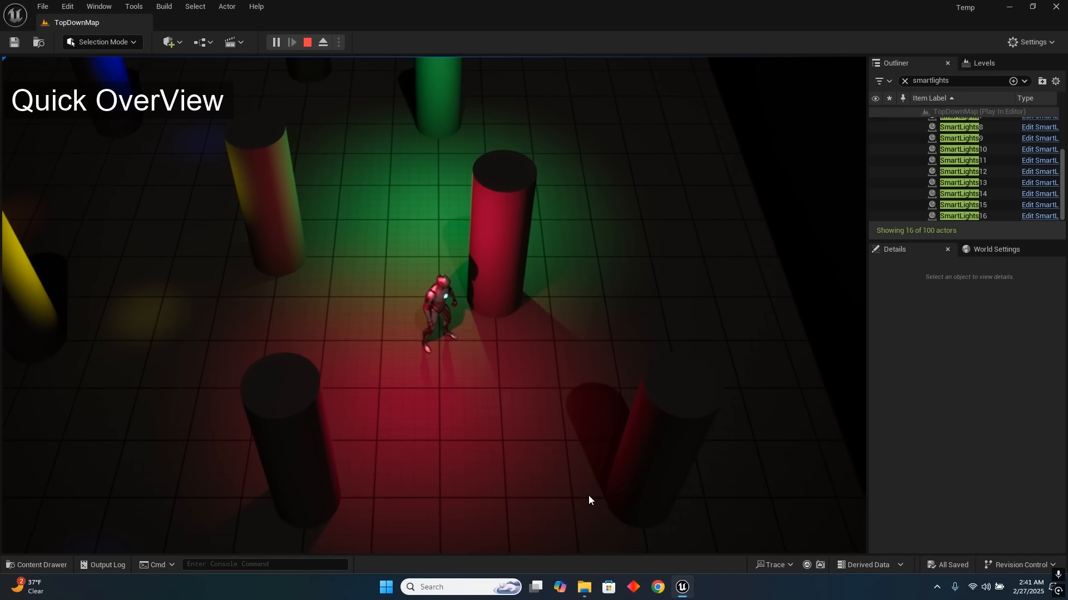
click(489, 498)
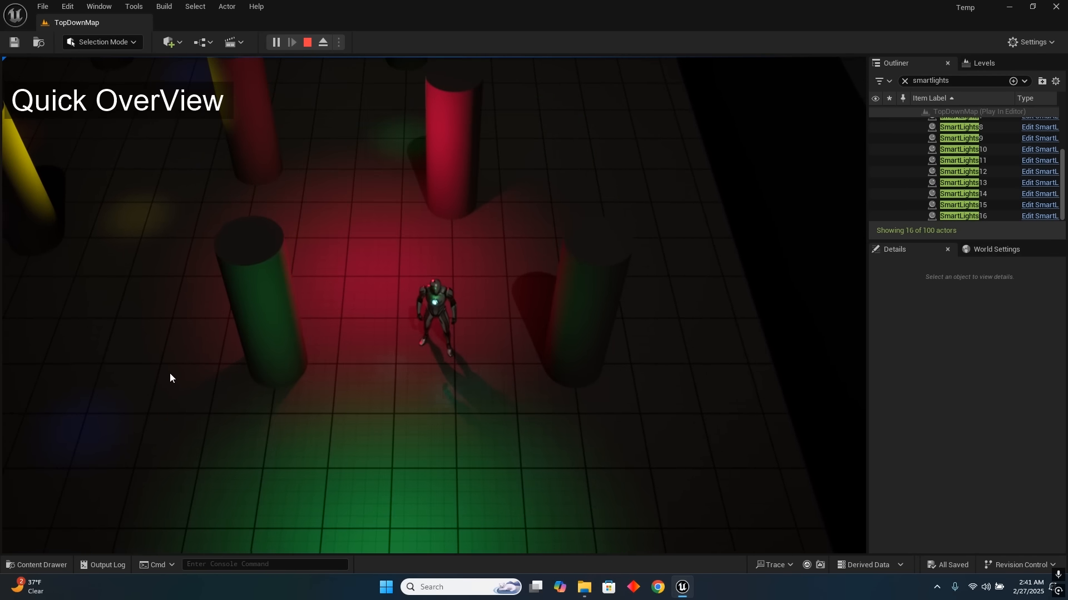
click(167, 377)
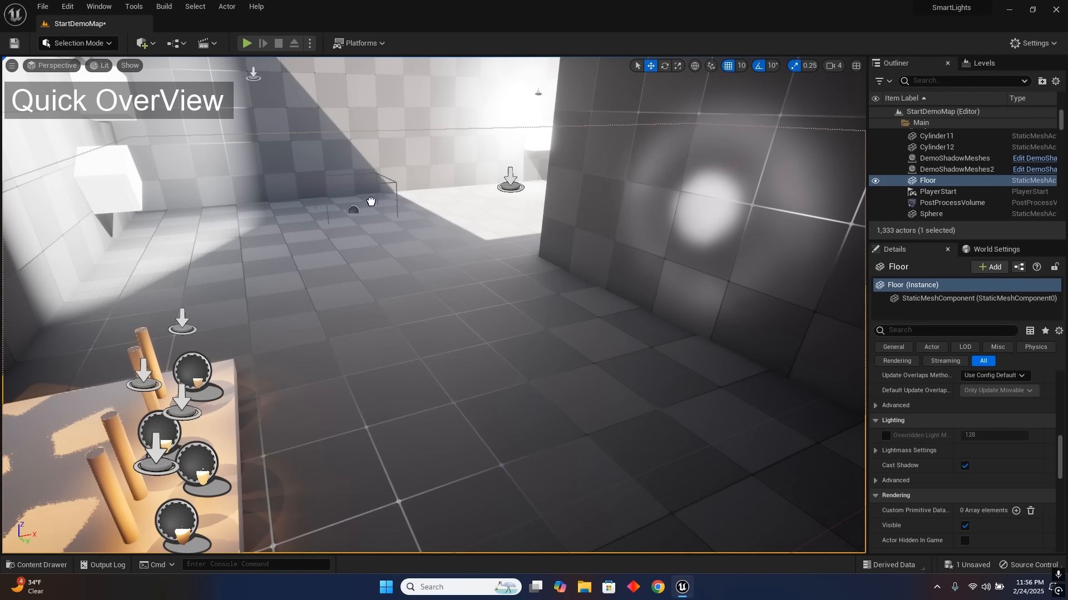
- Place a FlickerTrigger on the StartDemoMap floor near the wall that shows the flashlight pattern, and frame it
drag(371, 201, 400, 303)
right_drag(627, 272, 625, 234)
key(w)
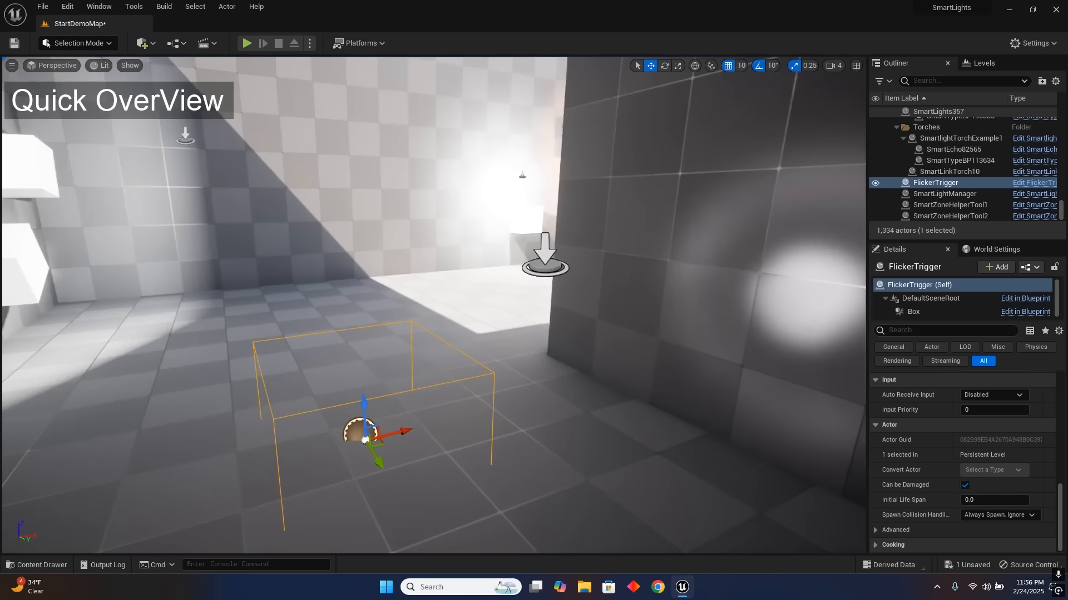
key(f)
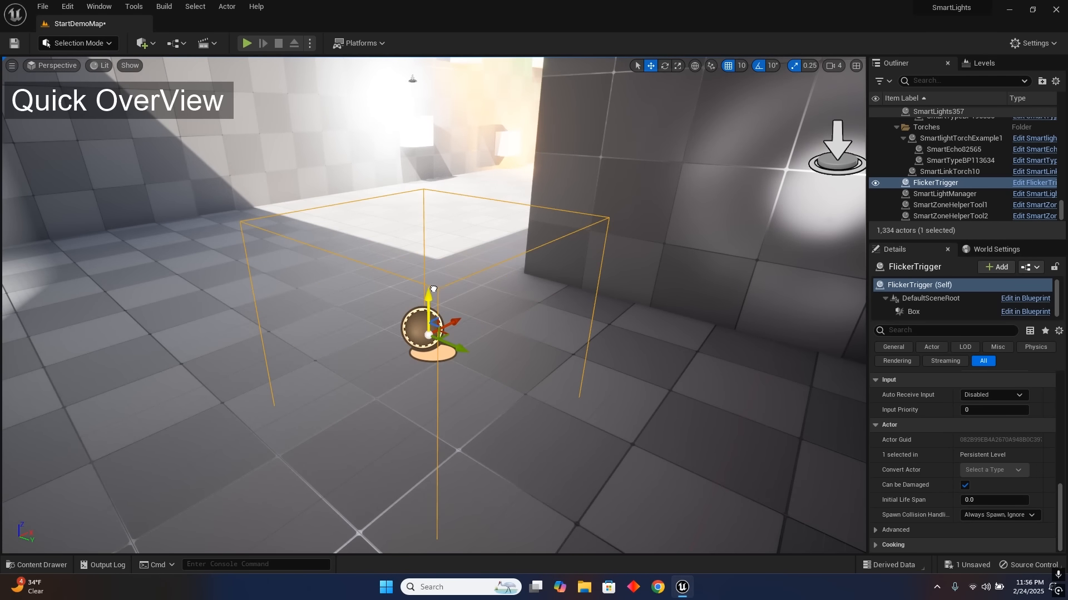
right_drag(433, 286, 433, 286)
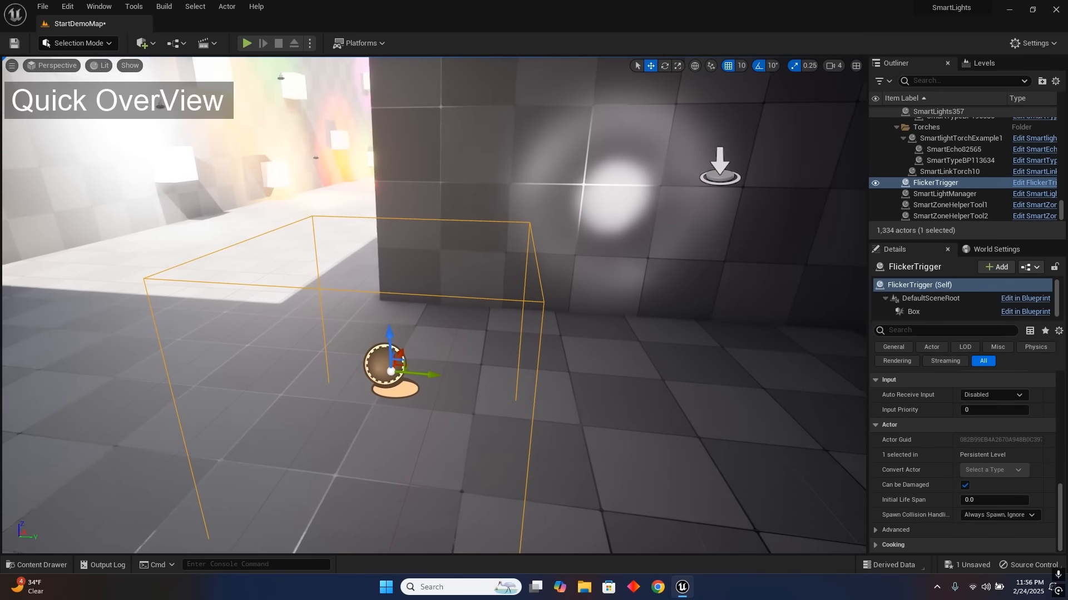
right_drag(502, 289, 502, 289)
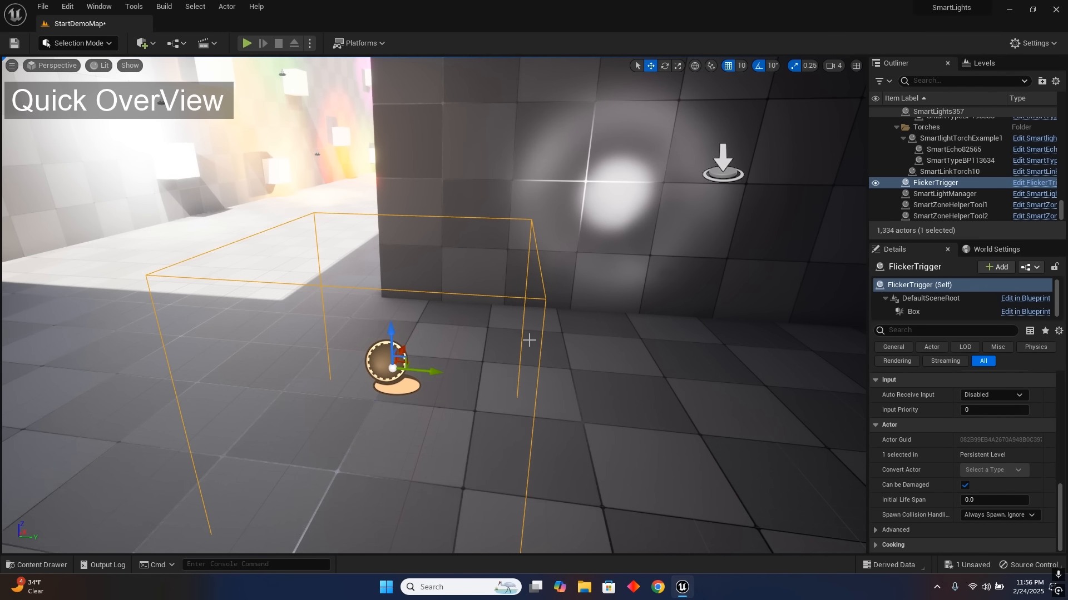
- Add one element to the FlickerTrigger's Smartlights array and assign it the light in front of the flashlight-pattern wall
scroll(918, 432, up, 5)
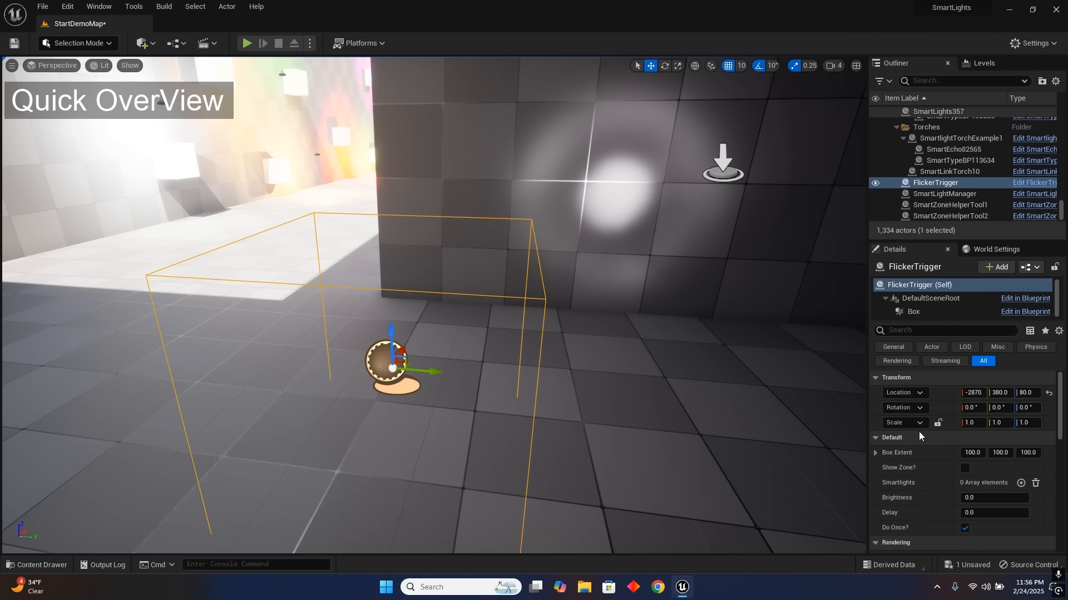
click(1020, 482)
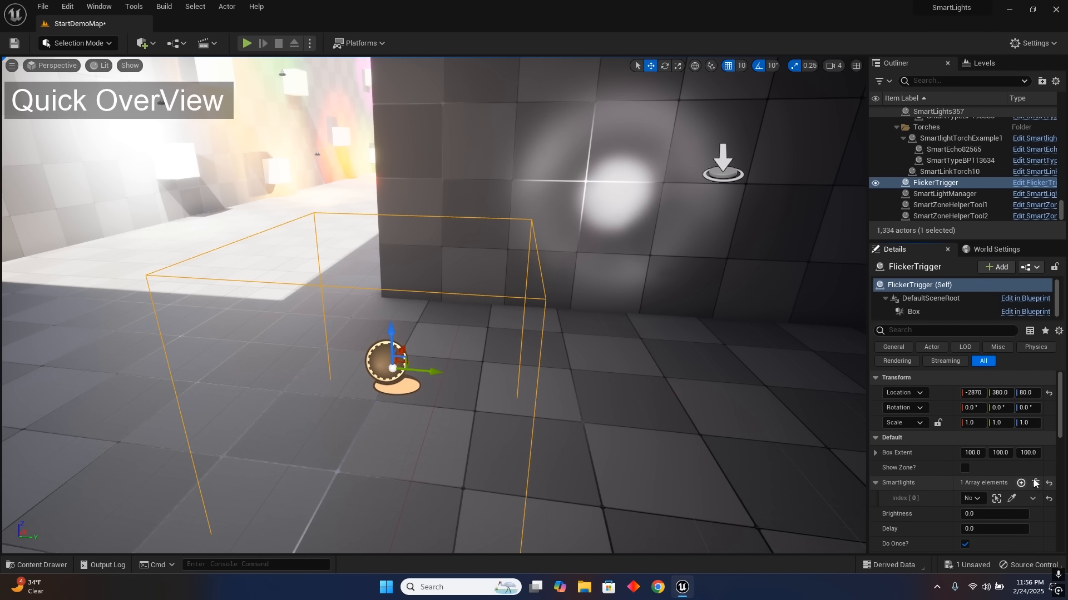
click(1012, 498)
click(723, 165)
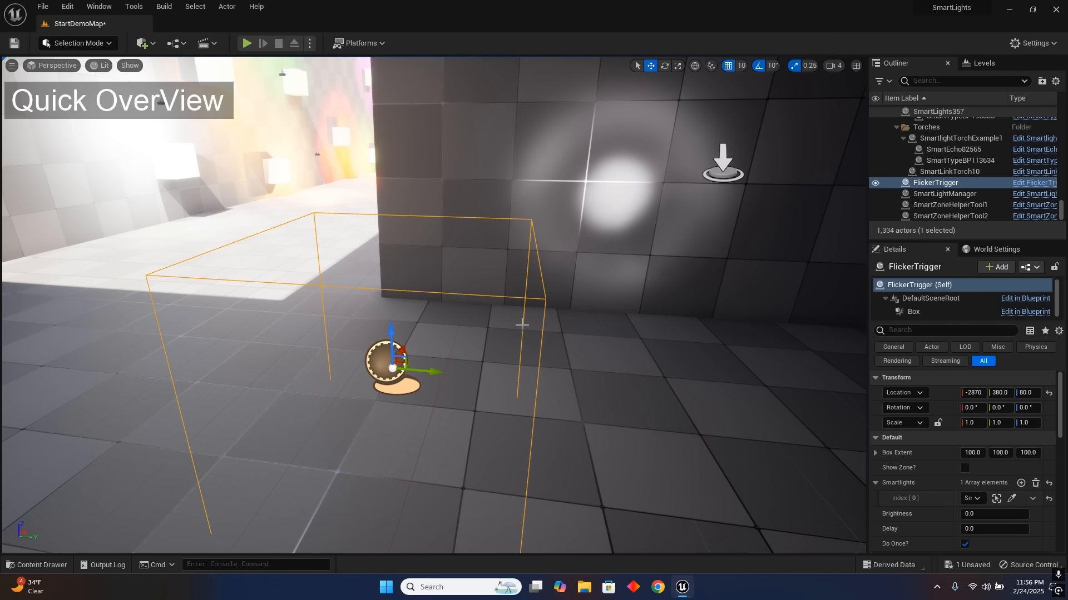
scroll(976, 484, down, 2)
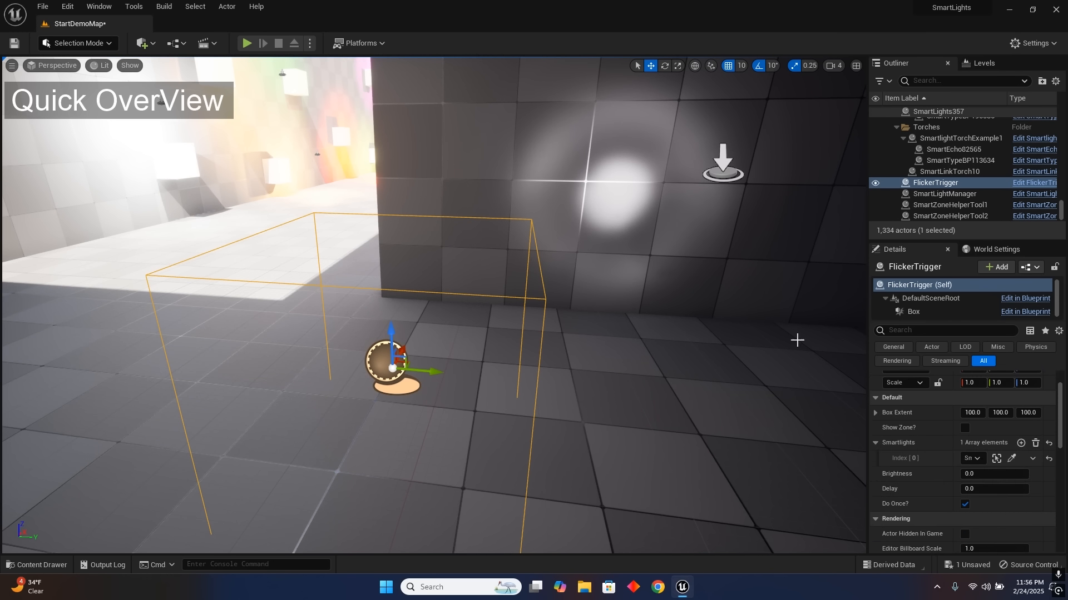
- Play the level and run the character toward the flashlight-pattern wall to test the FlickerTrigger
key(alt+p)
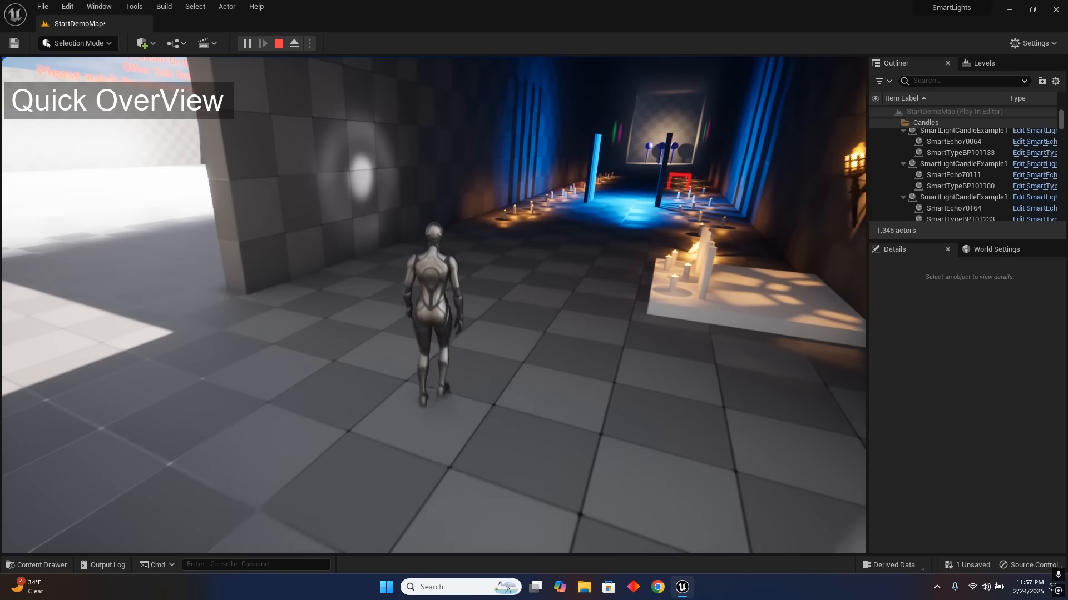
key(w)
key(a)
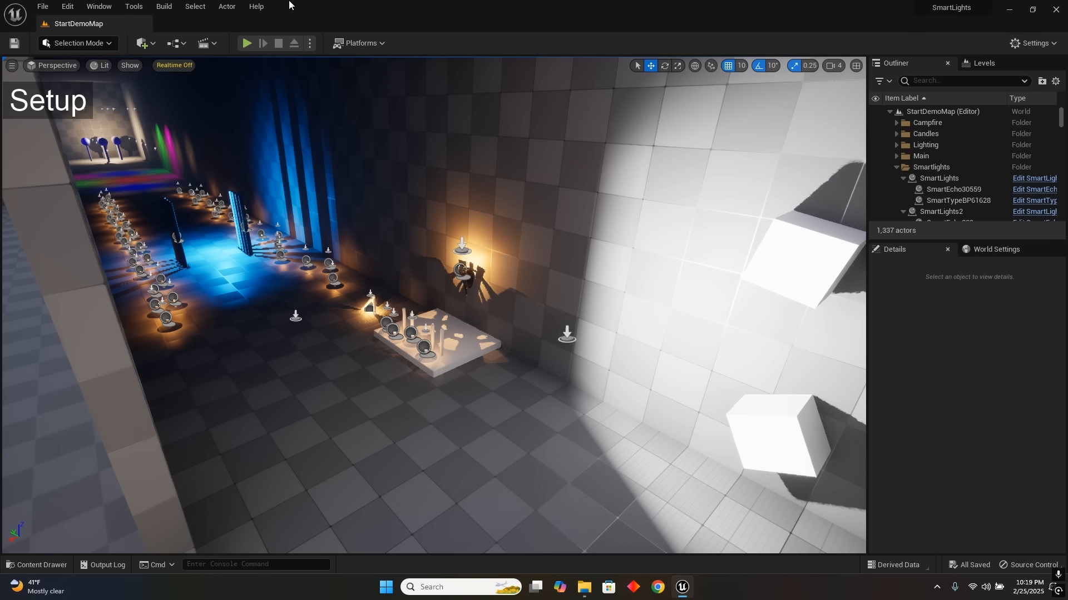
- Open the project's plugin list and show the installed plugins
click(69, 5)
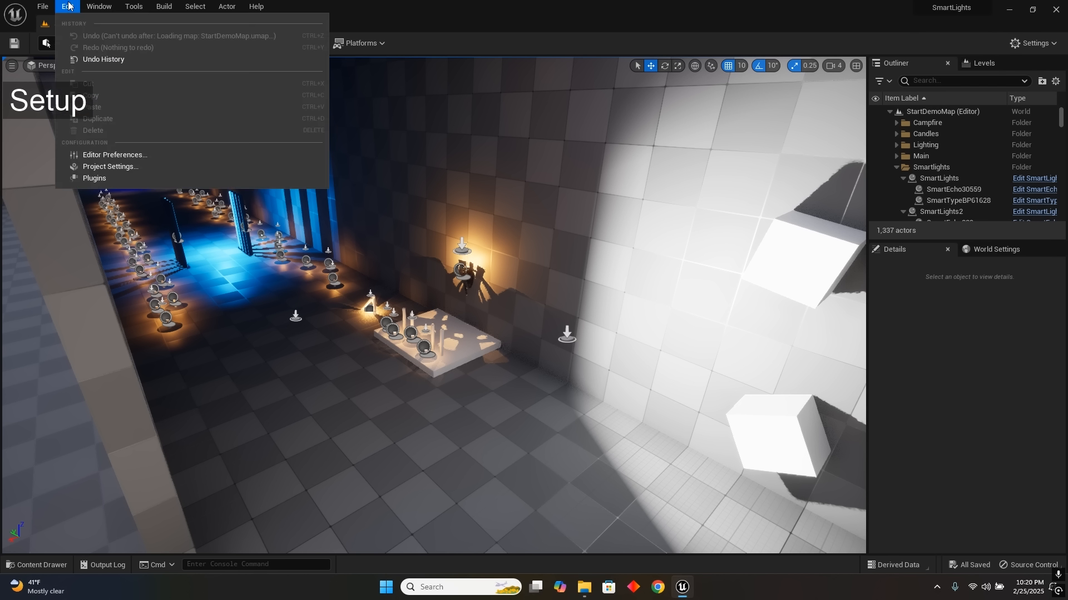
click(138, 181)
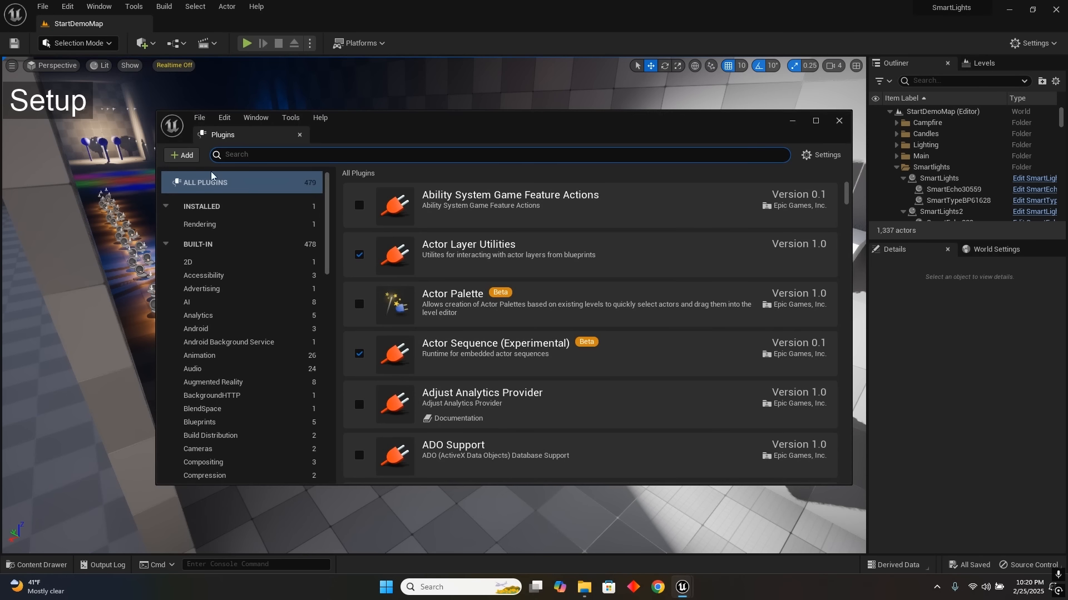
click(207, 206)
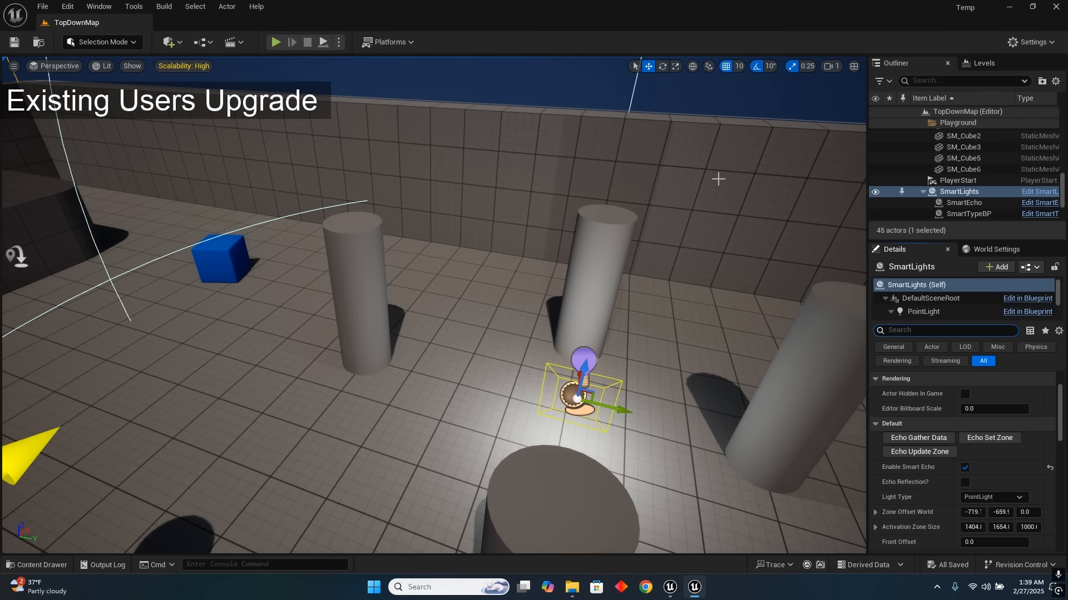
- Browse from the SmartLights folder up to the project's Content folder in TopDownMap's project and select the SmartLights folder there
right_drag(655, 181, 611, 203)
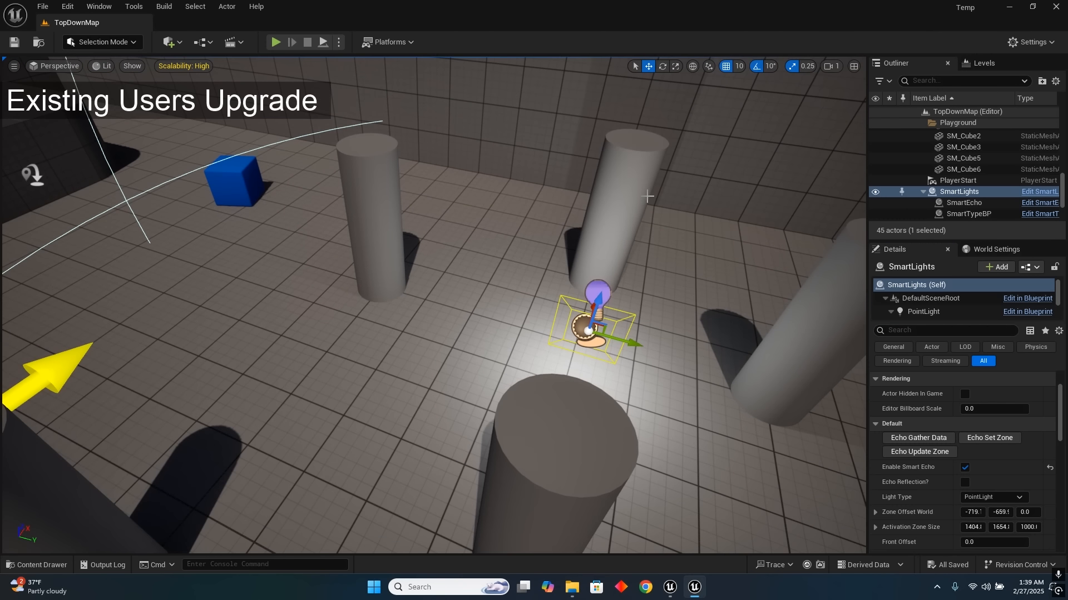
key(ctrl+space)
click(304, 374)
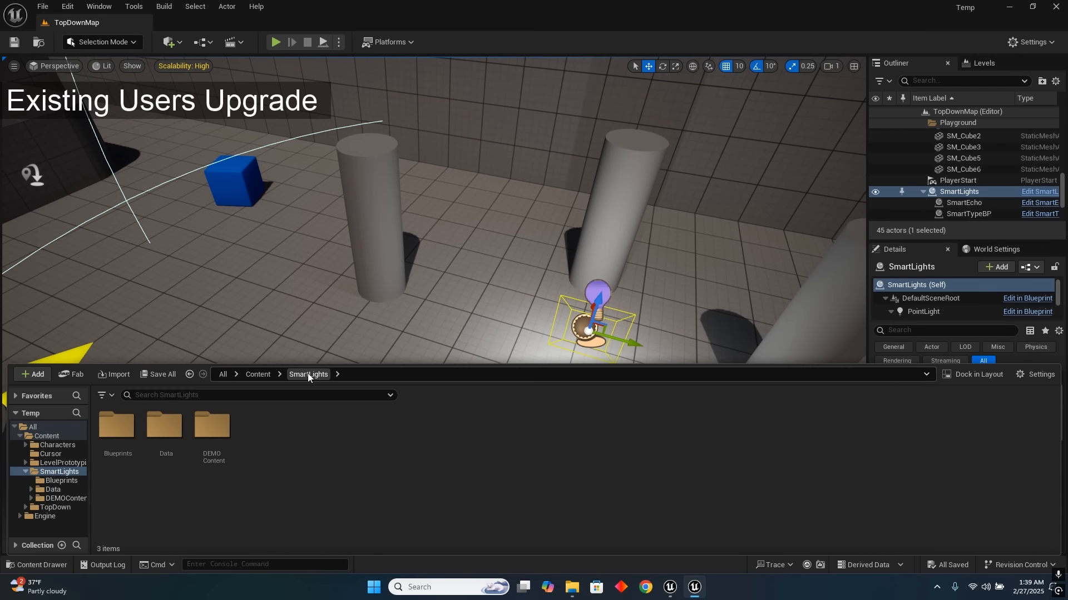
click(259, 375)
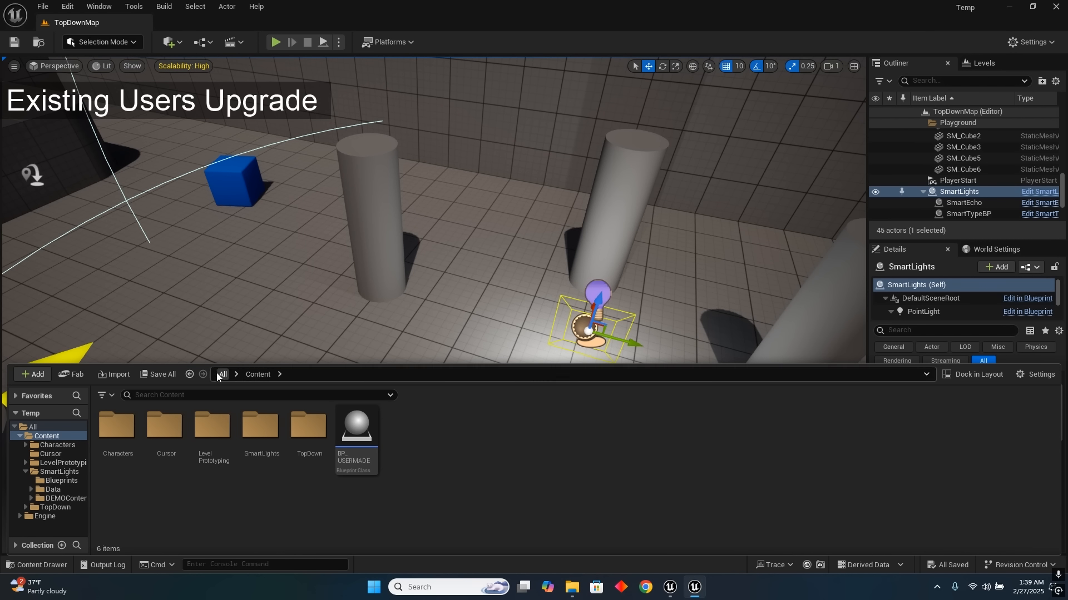
click(268, 434)
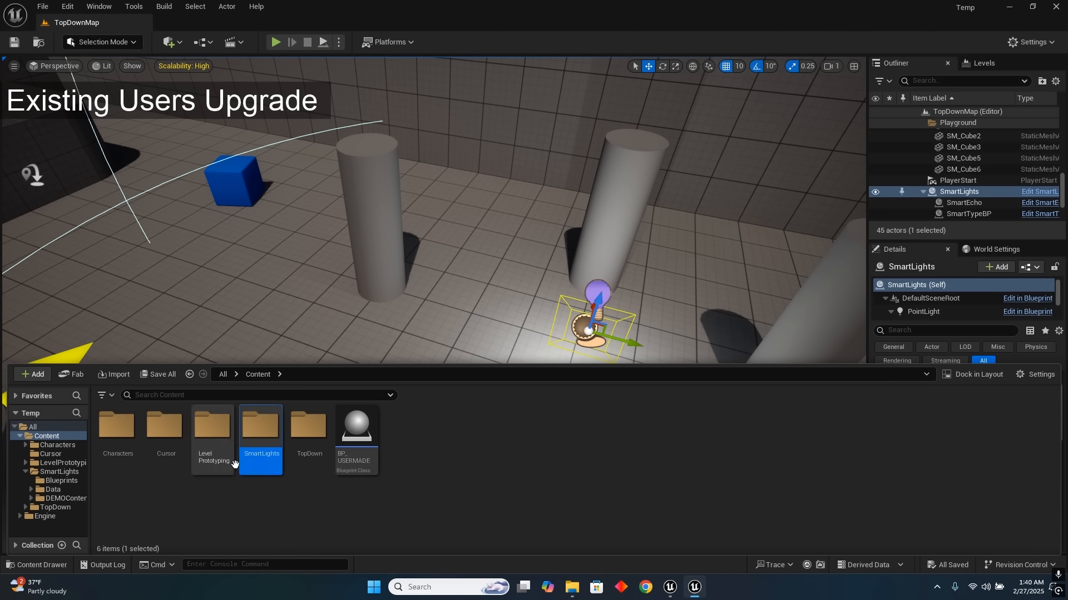
- Examine the SmartLights folder and its Blueprints subfolder, return to Content, and reopen SmartLights
double_click(268, 439)
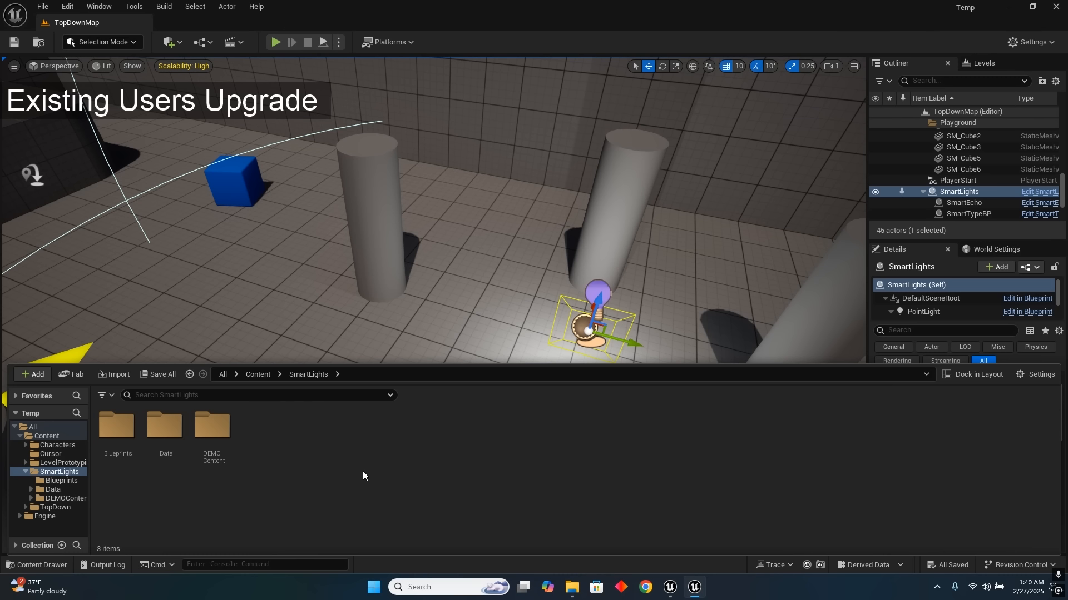
double_click(118, 427)
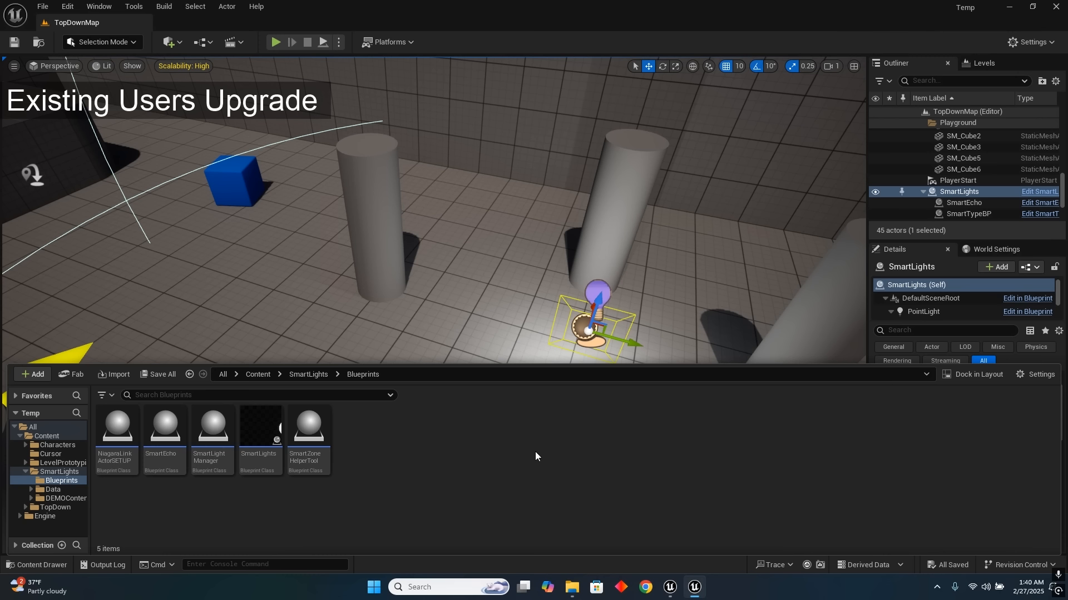
click(311, 374)
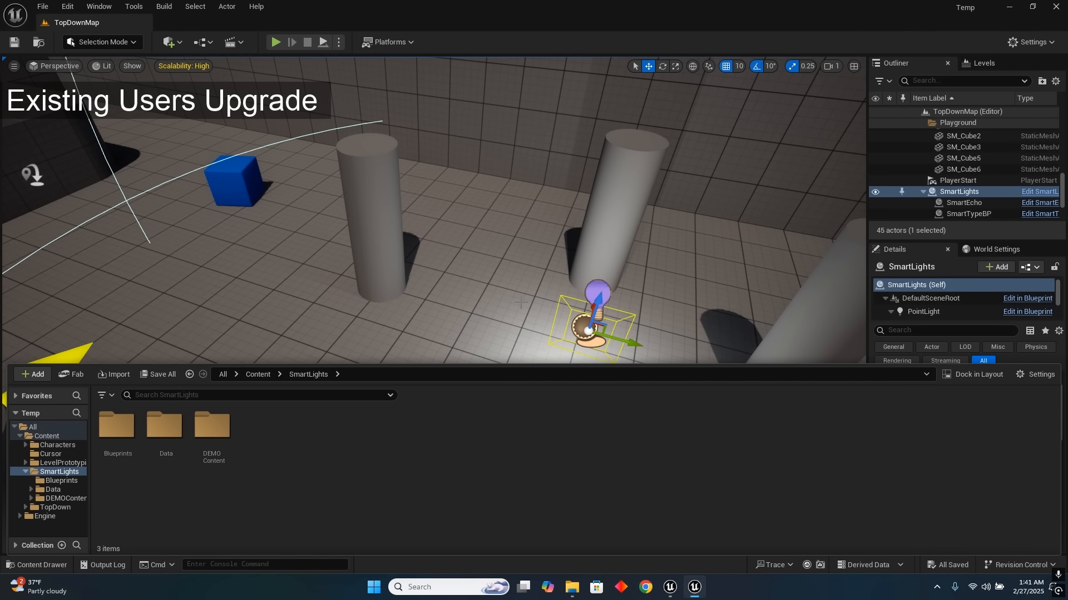
click(258, 374)
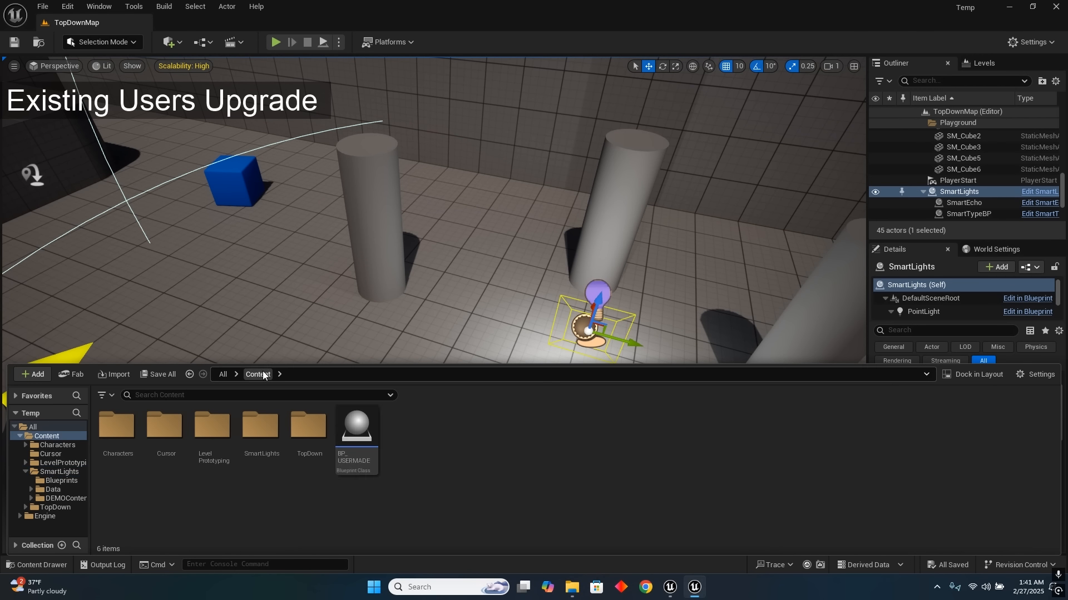
click(257, 422)
double_click(257, 422)
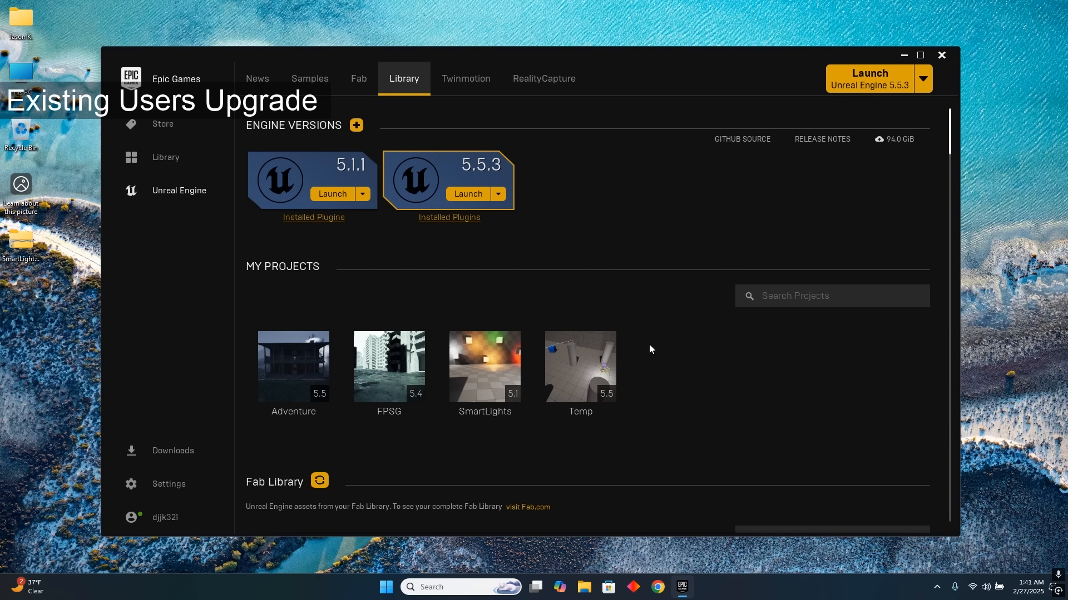
- From the Epic Games Launcher, open the Temp project's folder on disk and delete the SmartLights folder from its Content folder
right_click(567, 379)
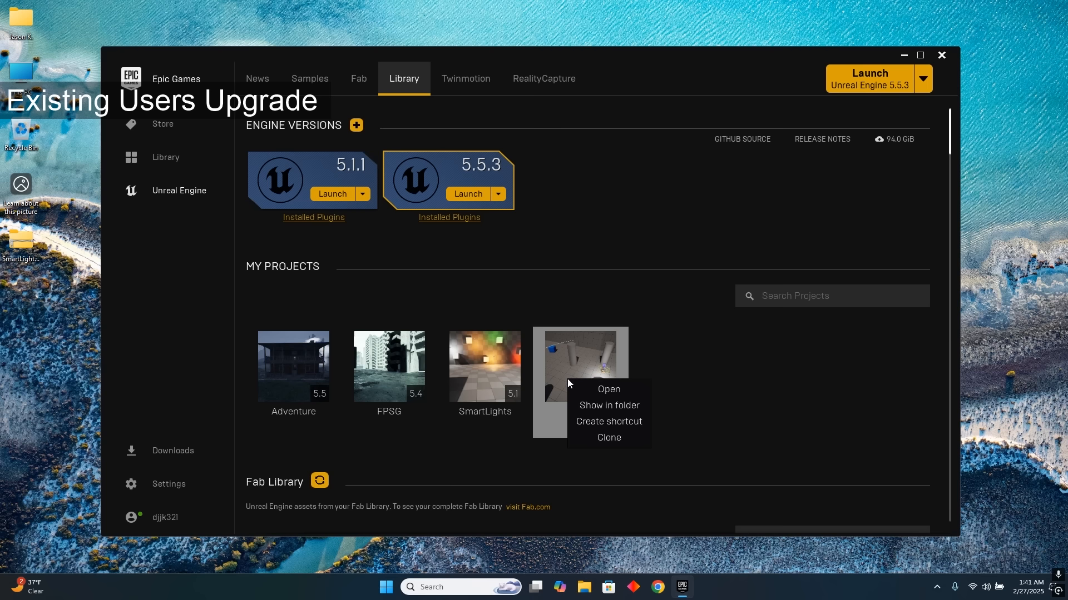
click(615, 407)
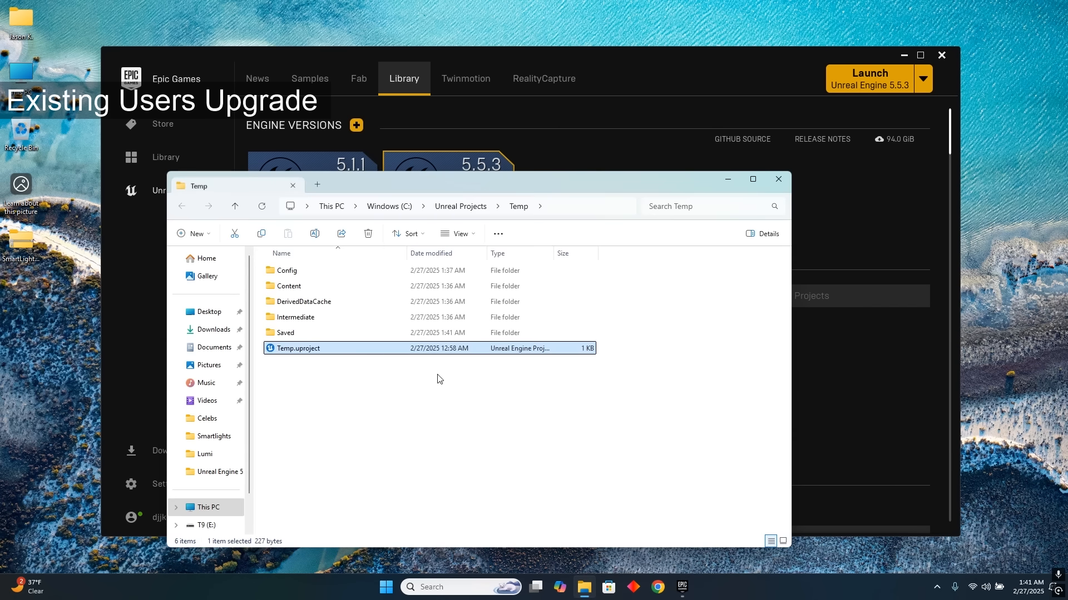
double_click(320, 286)
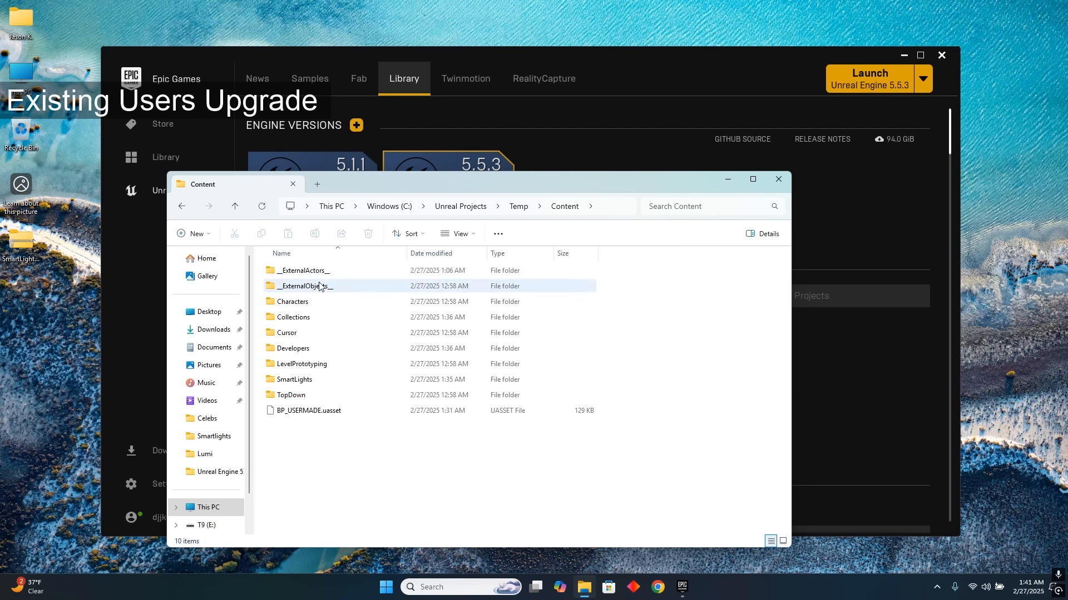
click(309, 384)
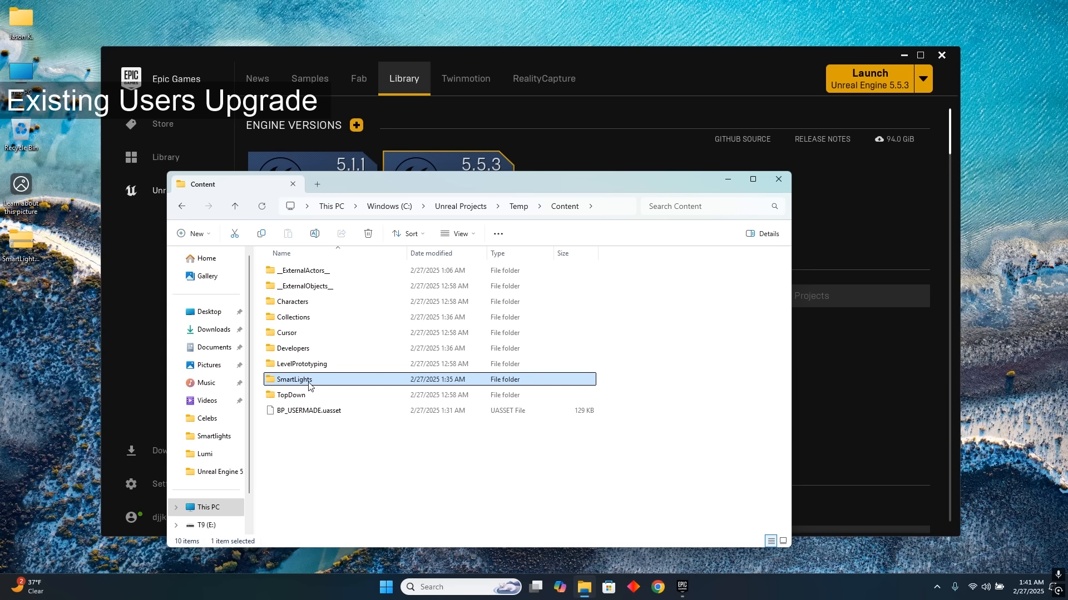
key(Delete)
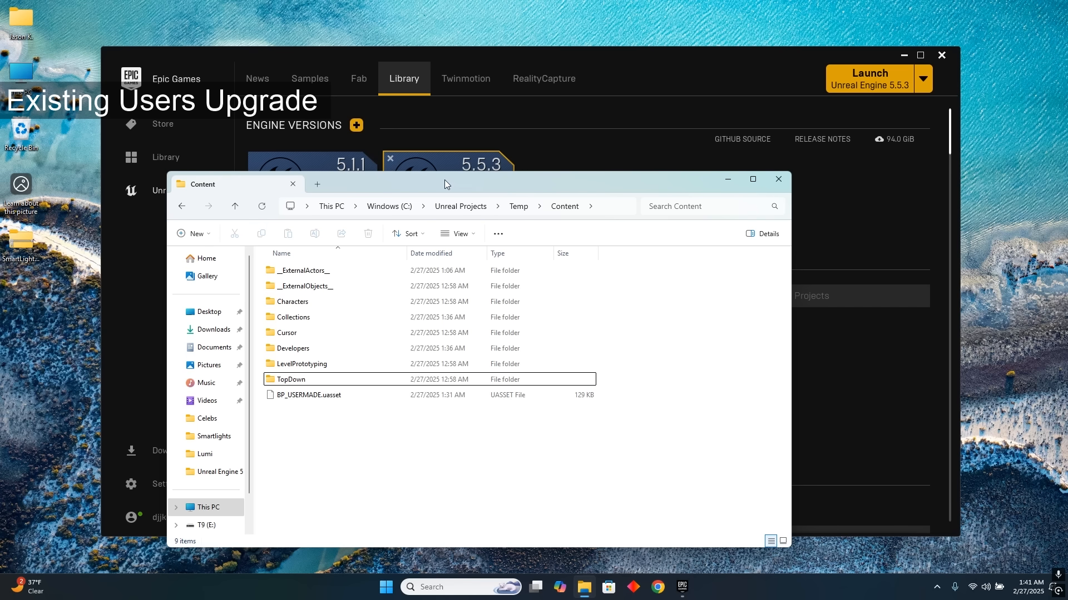
- Empty the Recycle Bin to permanently remove the deleted SmartLights folder
drag(445, 179, 455, 166)
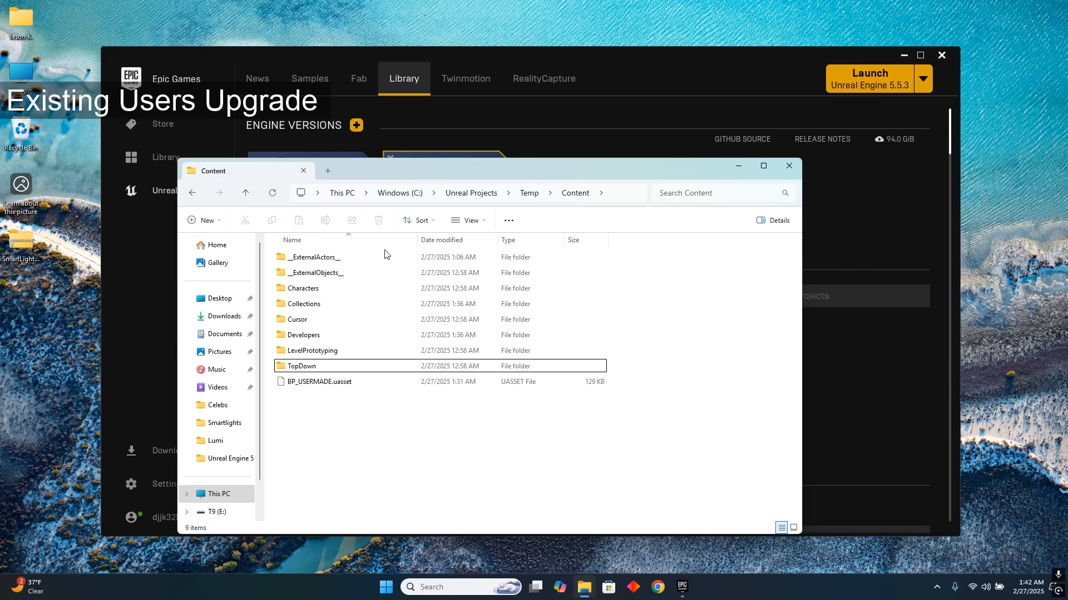
right_click(18, 138)
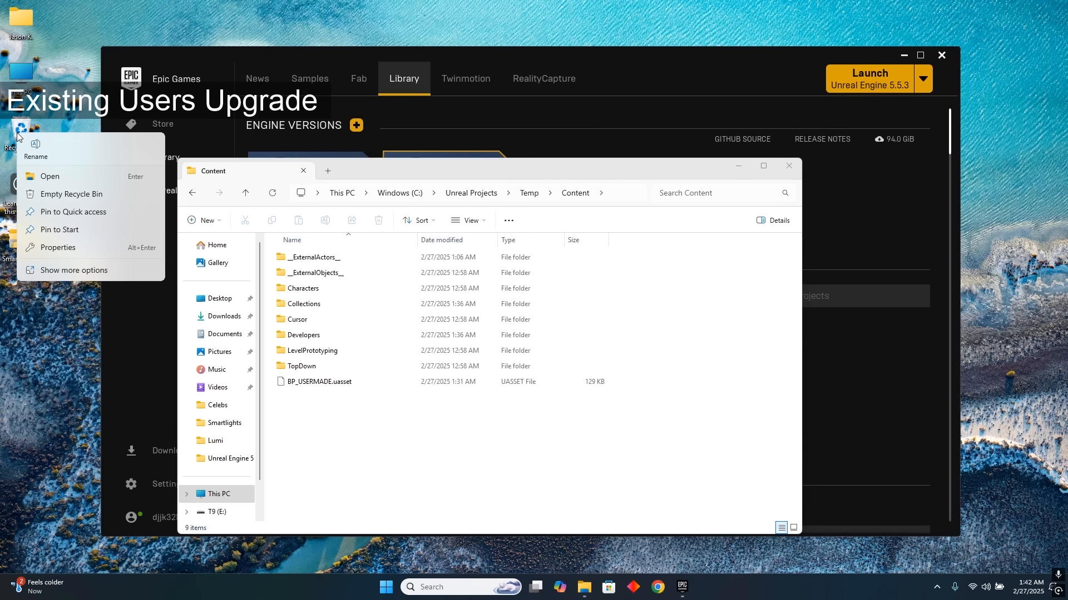
click(80, 191)
click(578, 338)
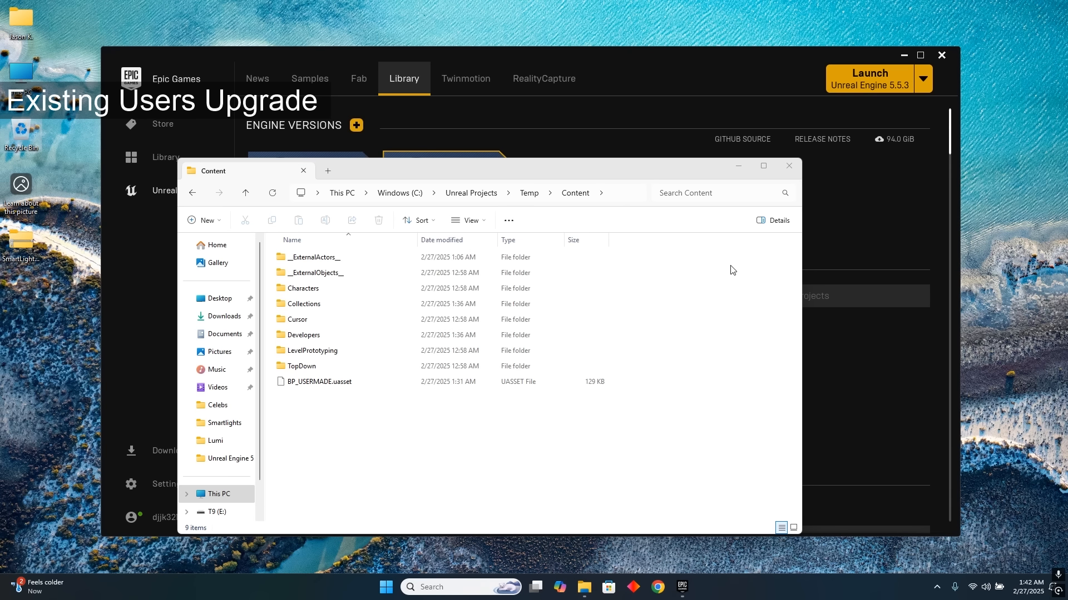
drag(629, 169, 626, 161)
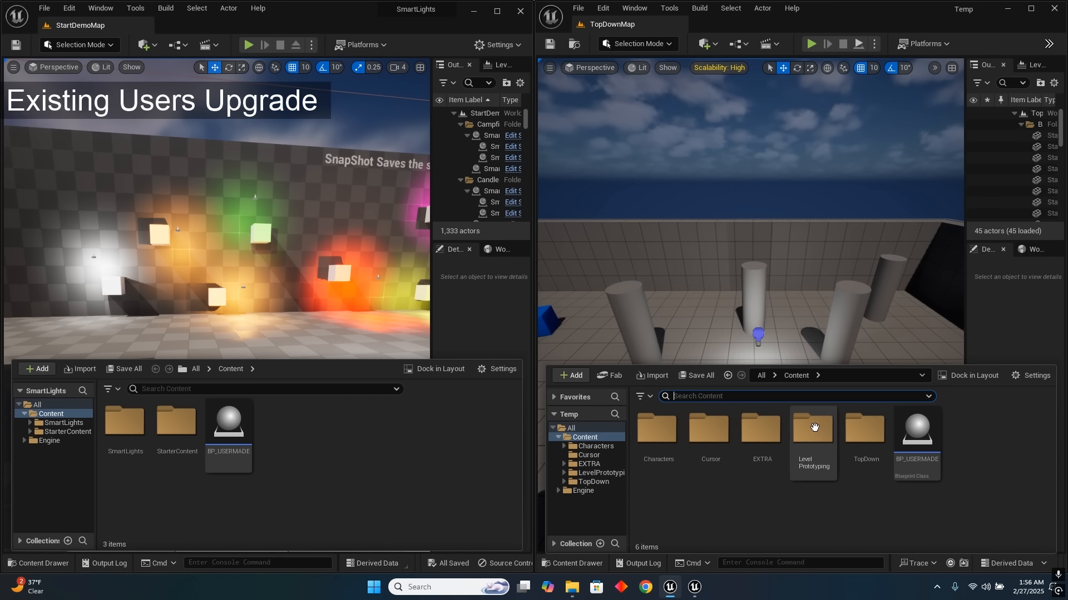
- Examine the Temp project's EXTRA folder and compare it with the SmartLights folder in the SmartLights project's Content
double_click(764, 448)
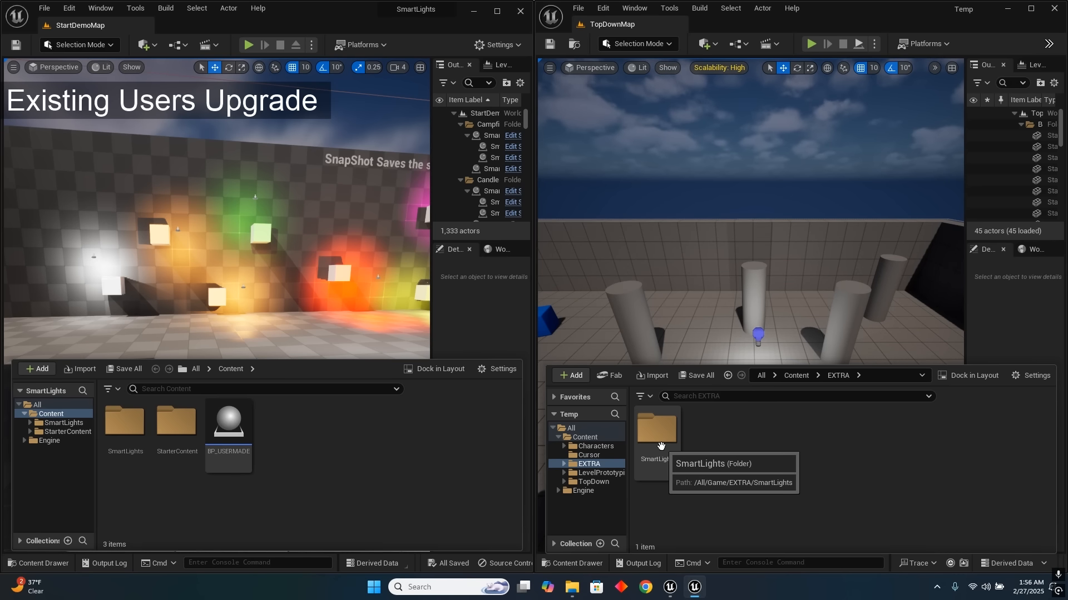
click(795, 375)
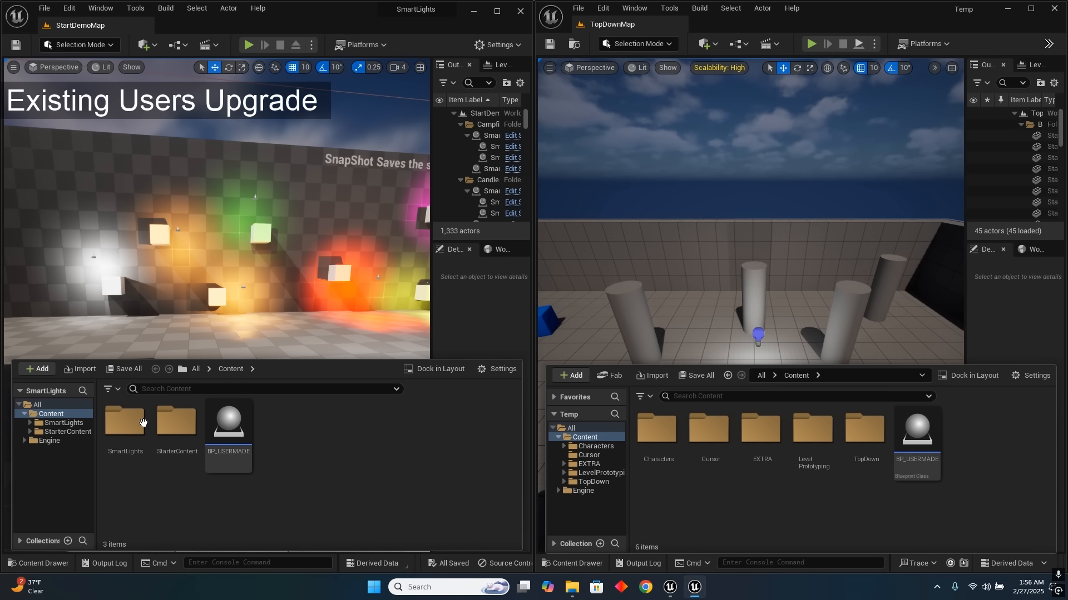
click(312, 467)
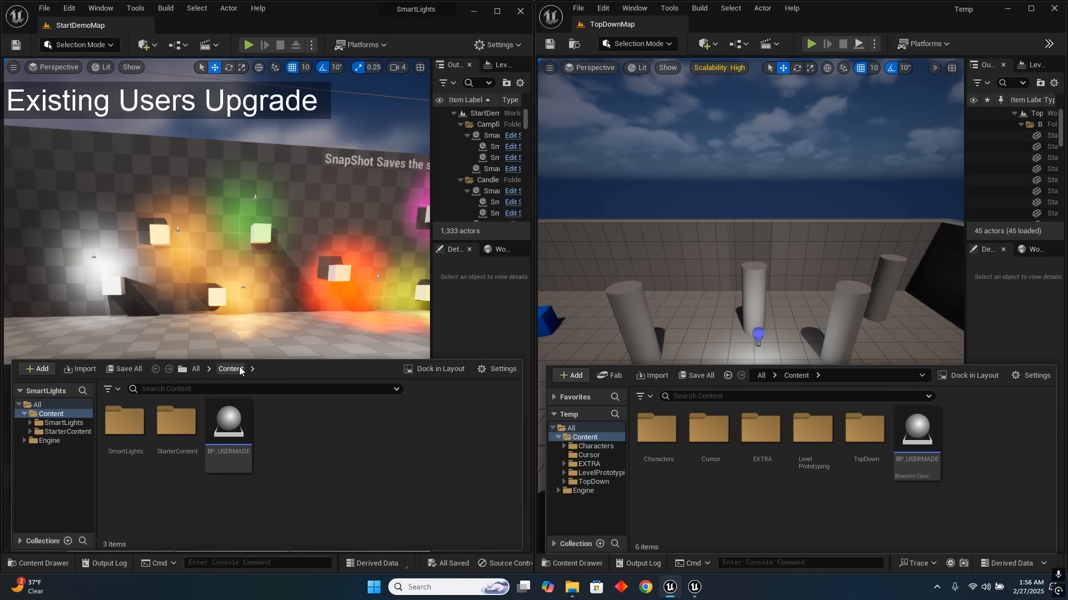
click(126, 425)
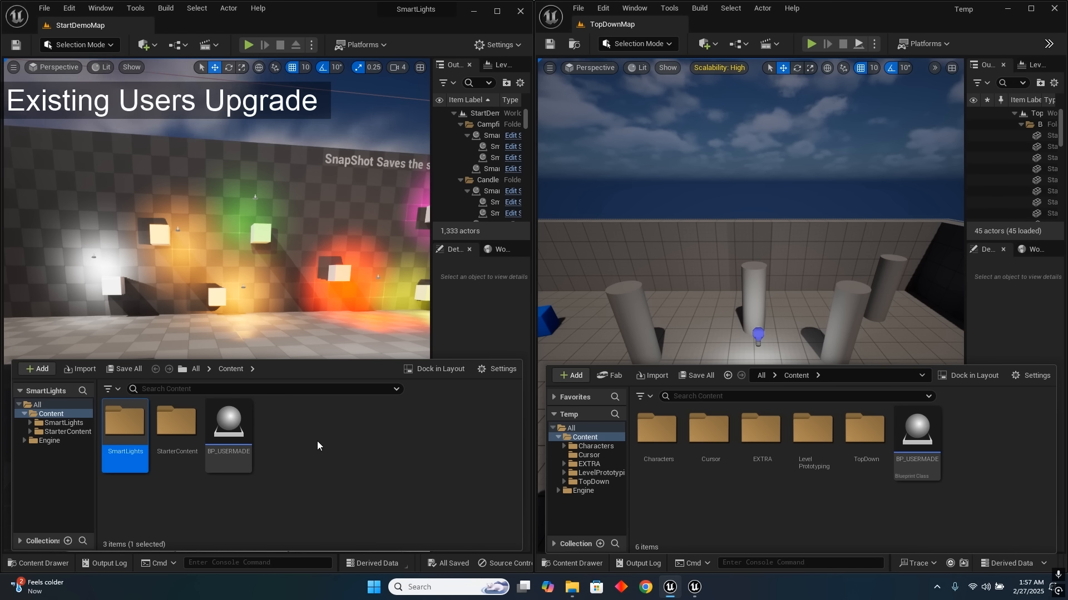
click(288, 461)
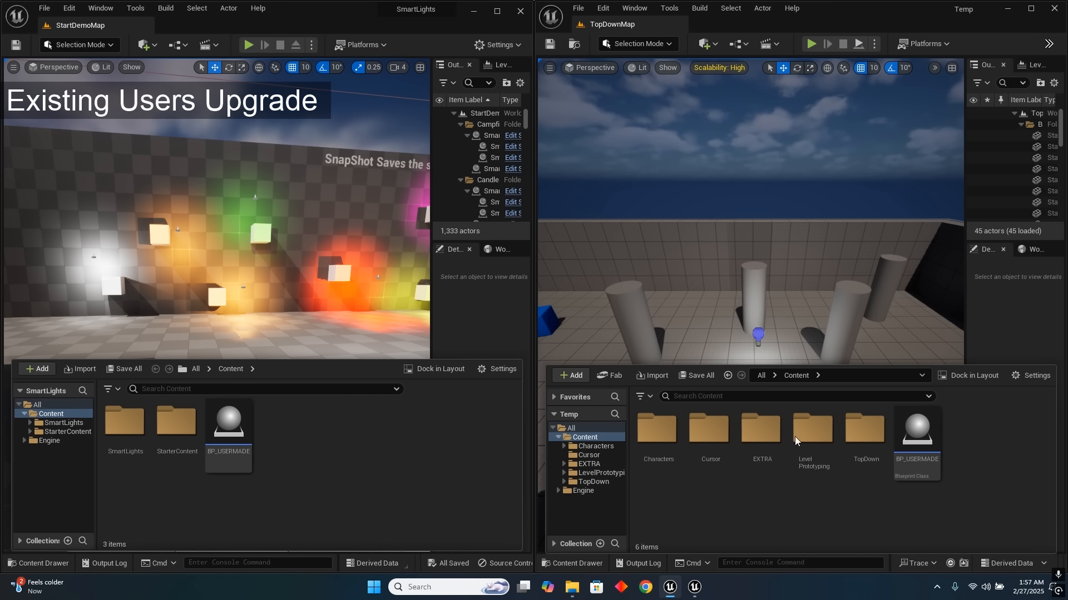
double_click(757, 443)
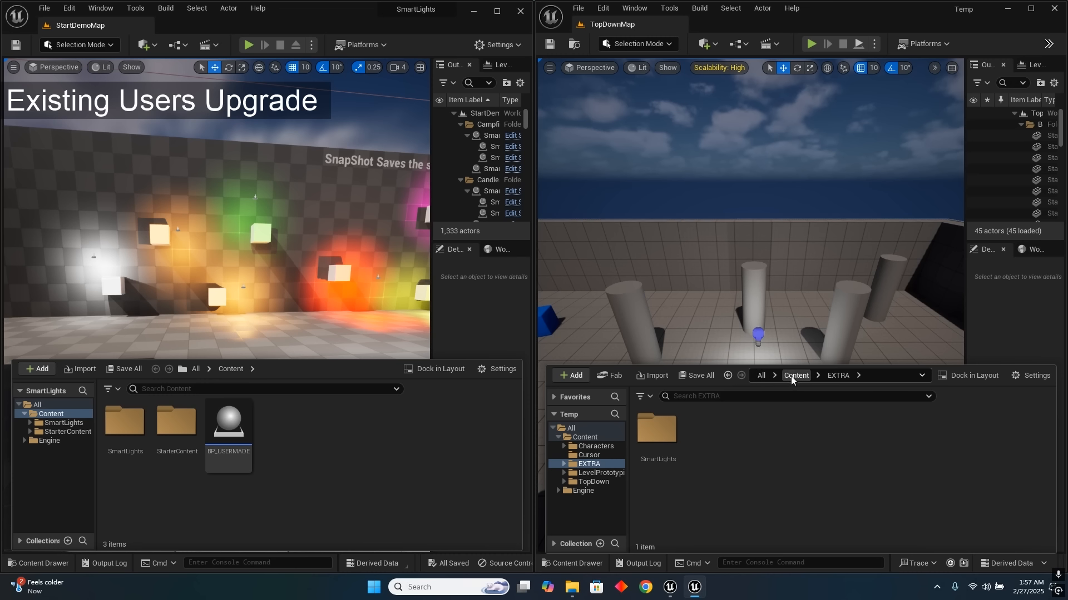
- Create a folder named EXTRA in the SmartLights project's Content folder
right_click(300, 462)
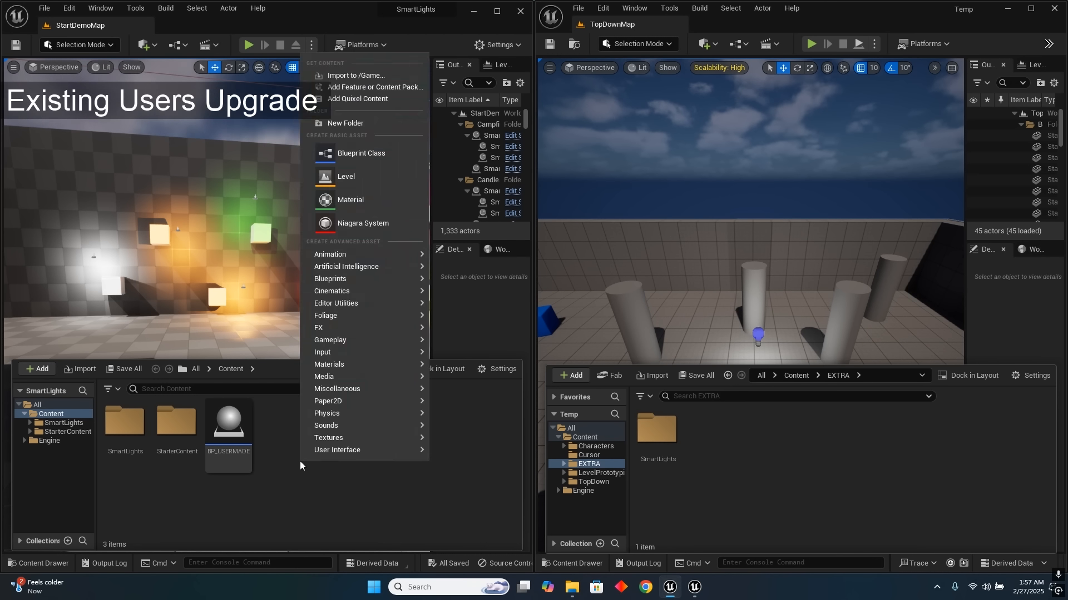
click(340, 123)
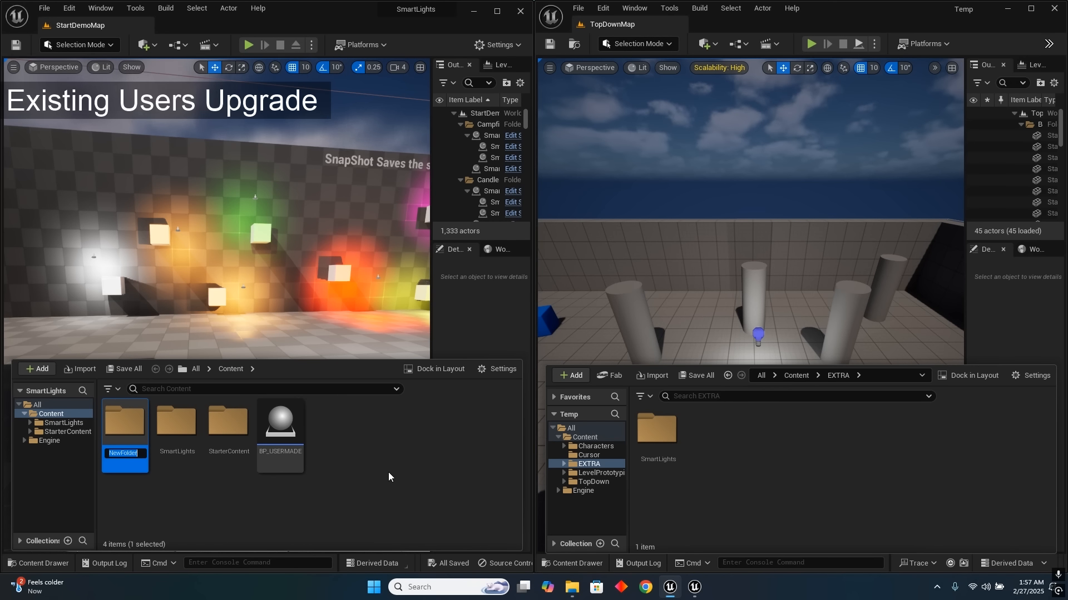
text(EXTRA)
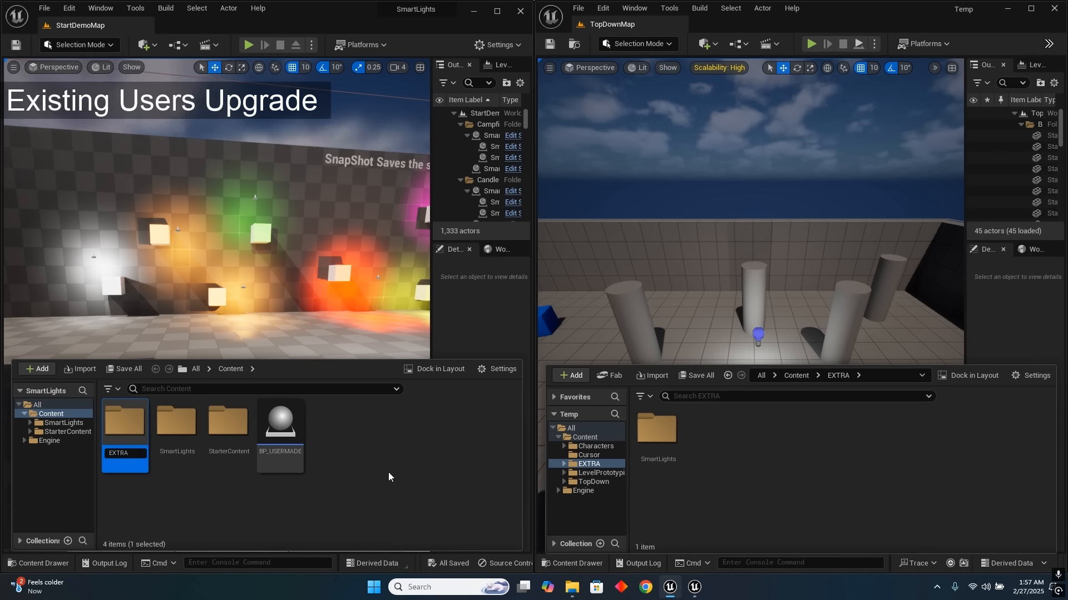
key(Return)
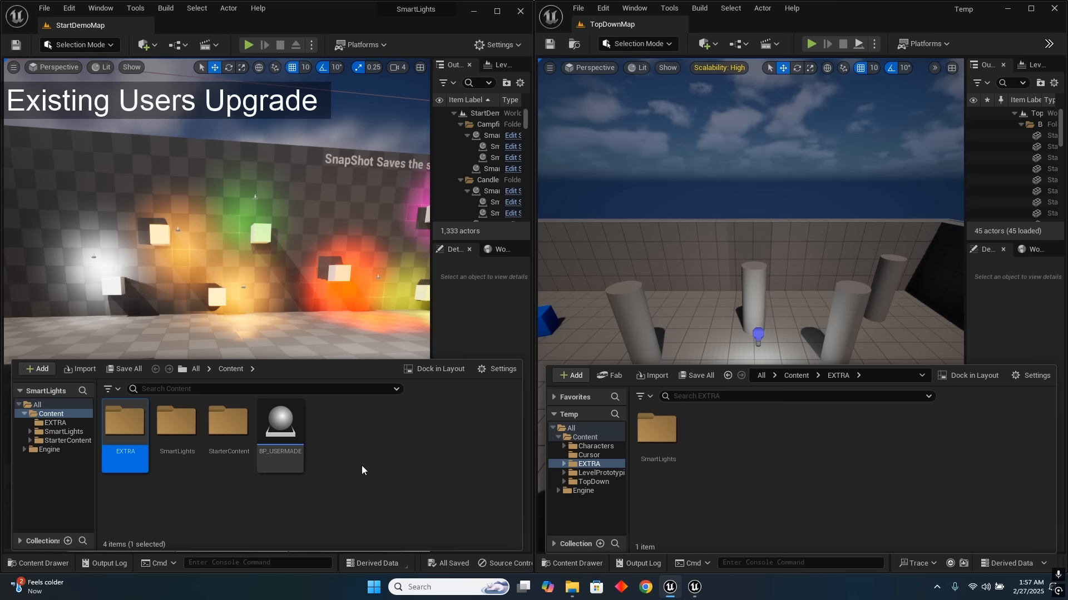
click(171, 428)
mouse_move(171, 428)
mouse_down()
mouse_move(143, 482)
mouse_move(127, 439)
mouse_move(180, 435)
mouse_up()
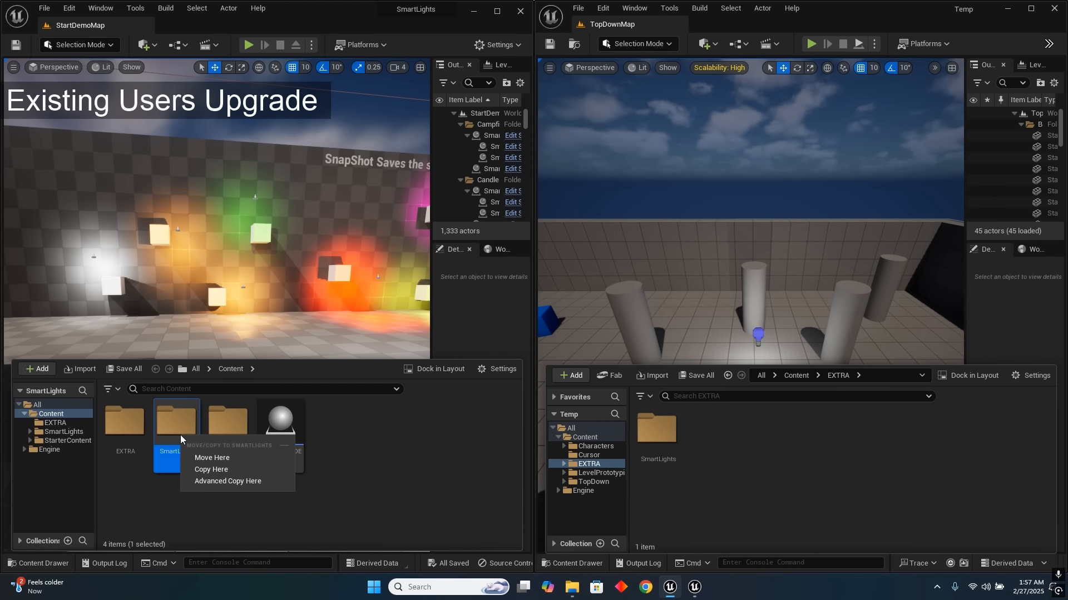
click(164, 493)
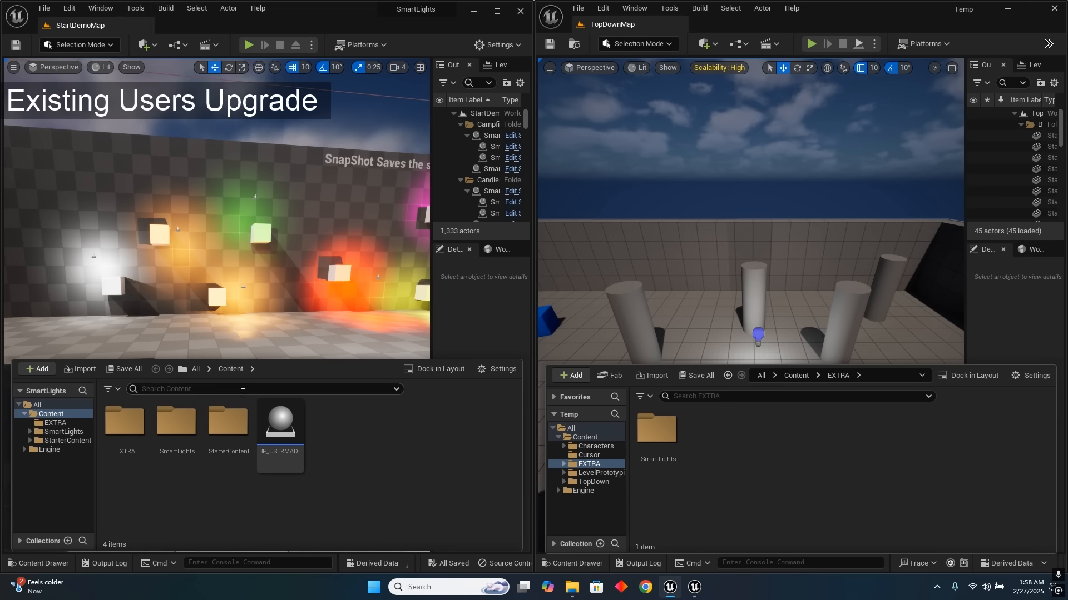
- Review the migration asset report for the SmartLights folder in the SmartLights project and close it without migrating
click(180, 426)
right_click(180, 426)
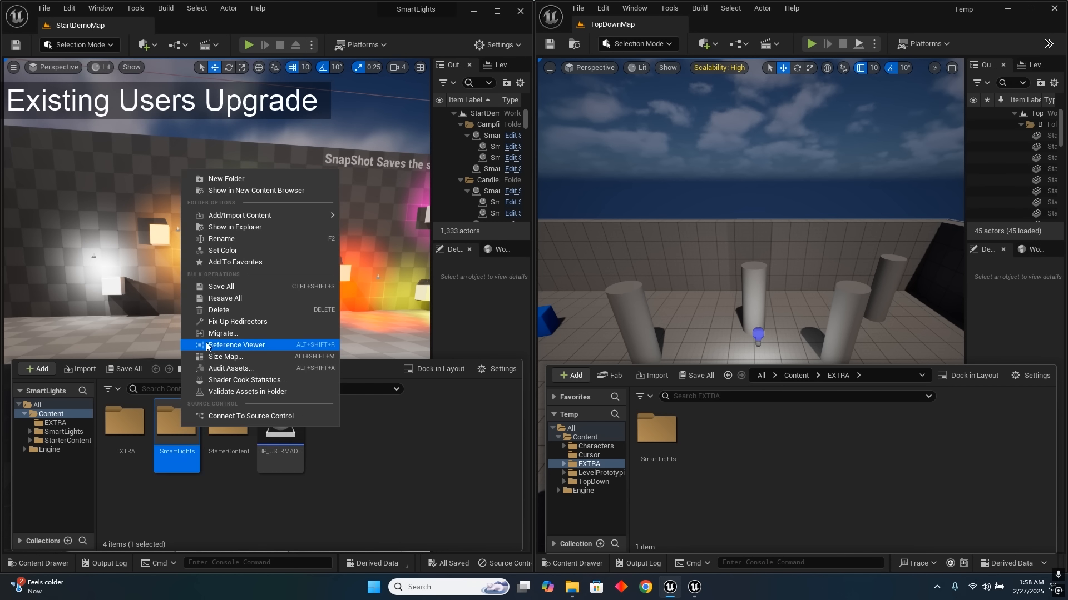
click(221, 333)
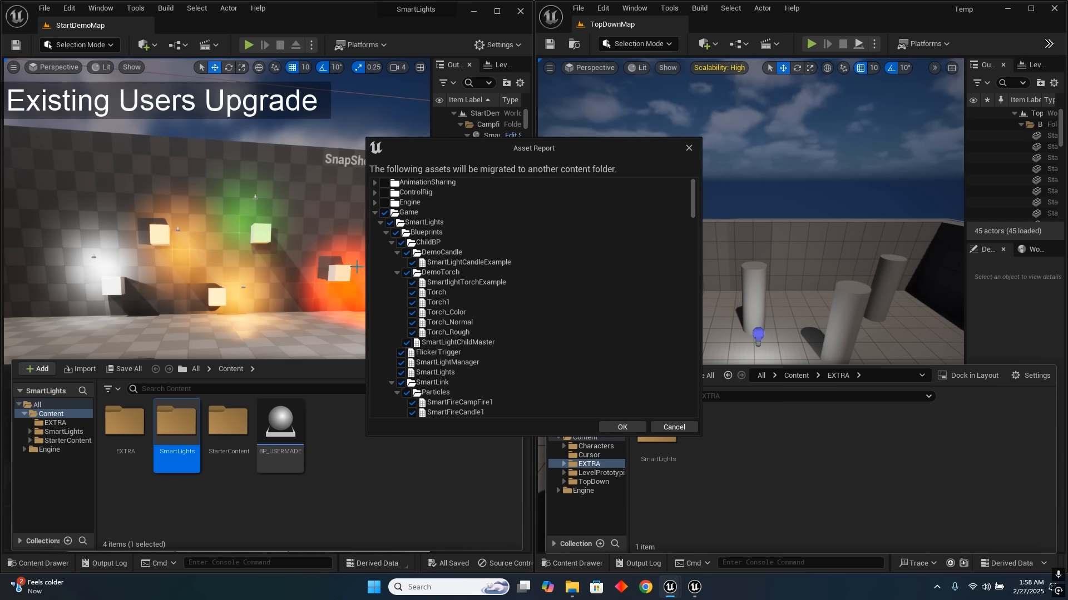
click(689, 149)
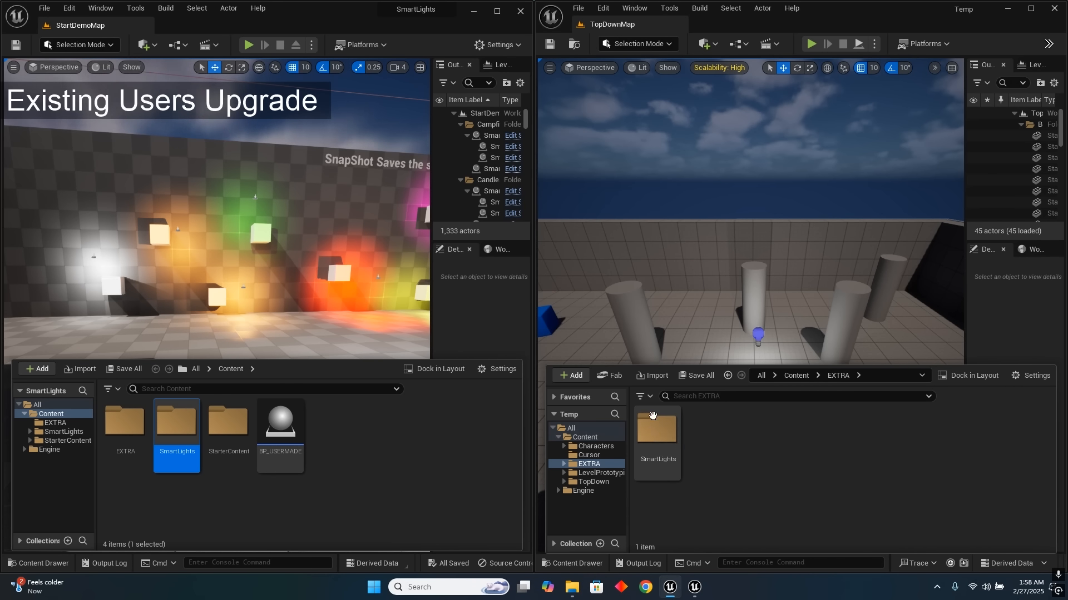
- Close both Unreal editors and, in File Explorer, select the SmartLights folder inside the Temp project's Content\EXTRA folder
click(520, 12)
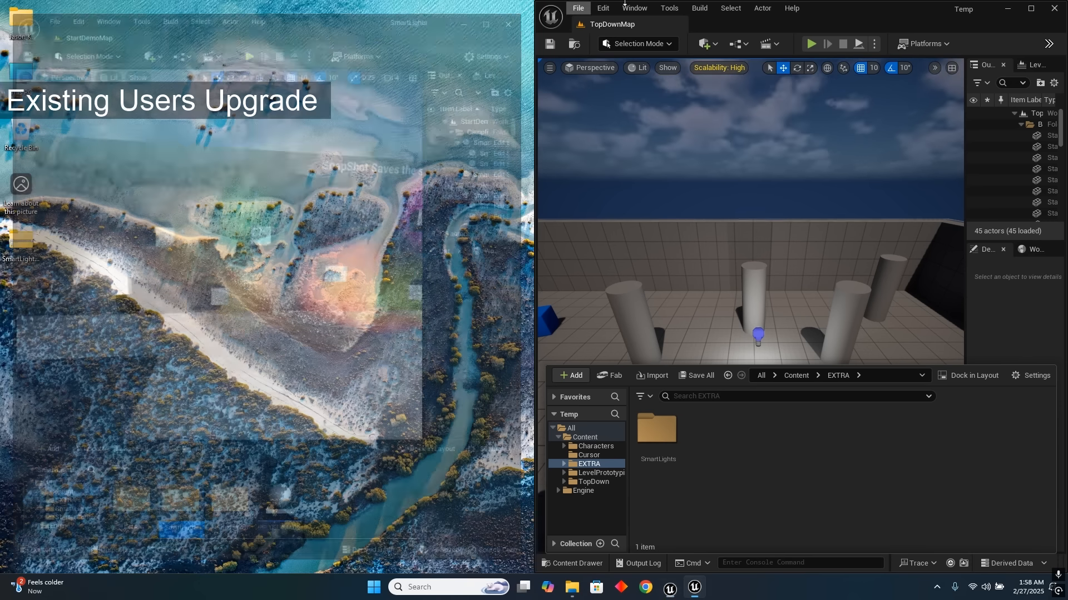
click(1055, 8)
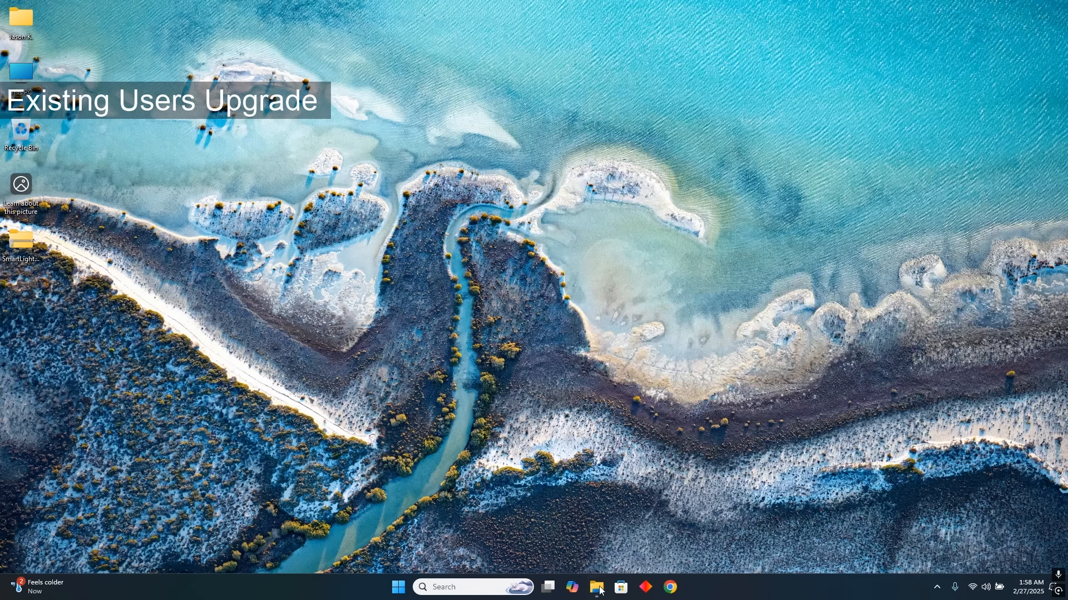
click(596, 587)
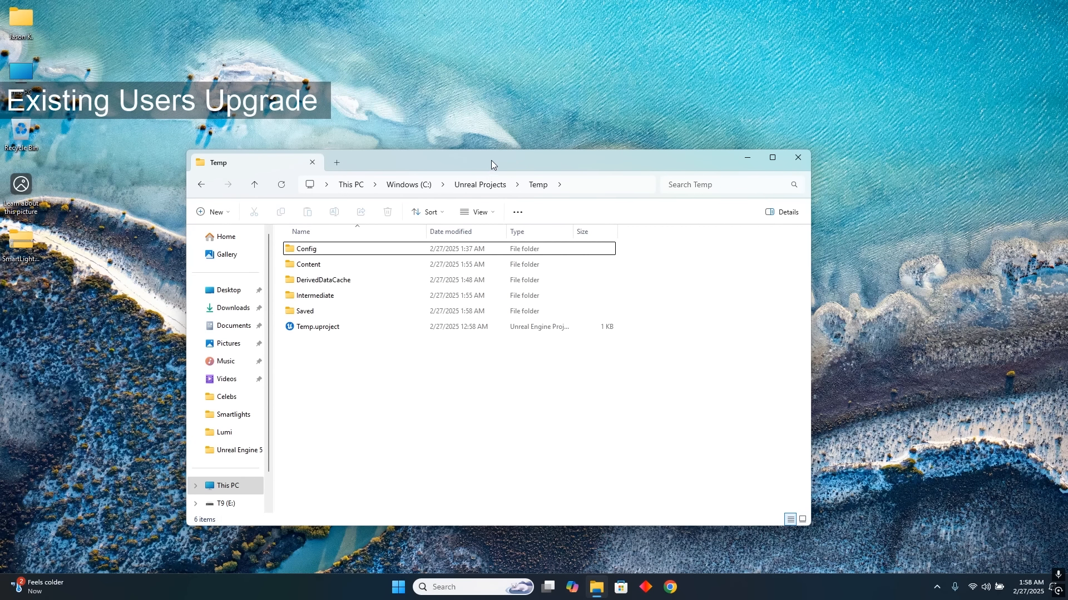
drag(492, 160, 503, 143)
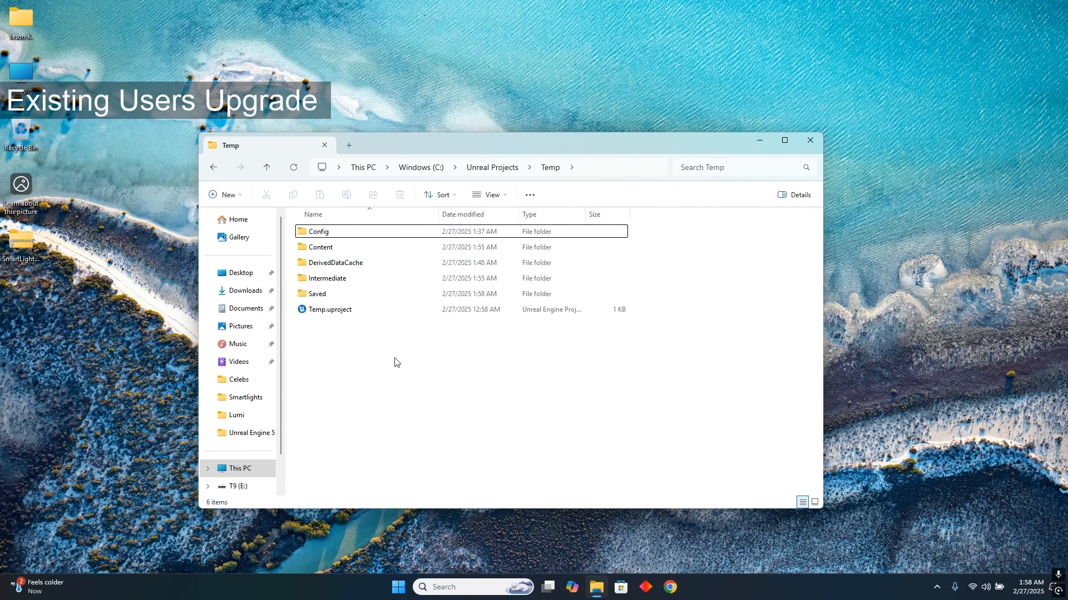
double_click(347, 251)
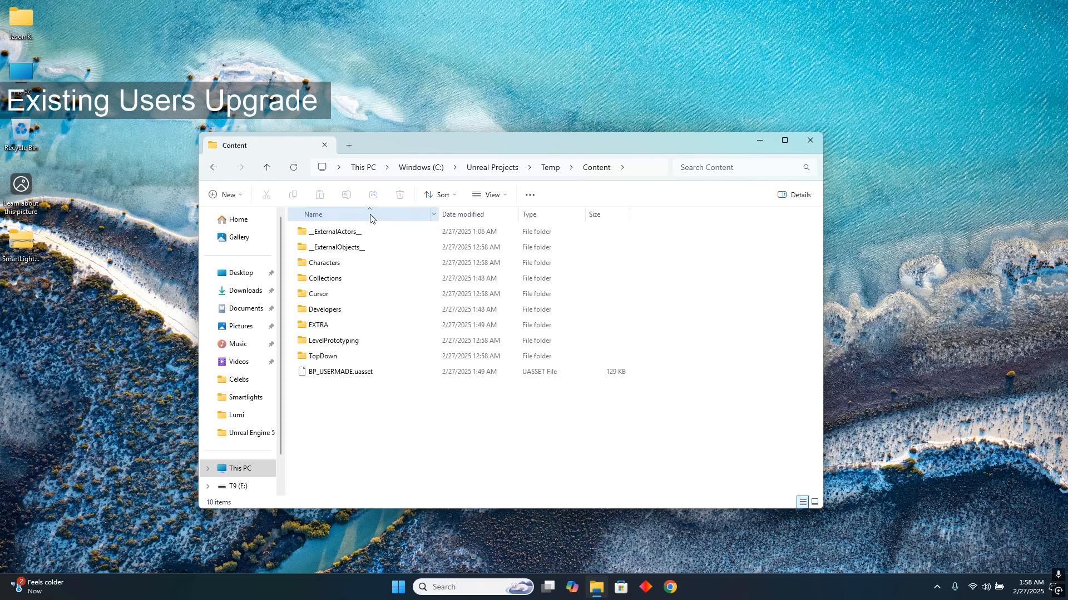
double_click(323, 330)
click(321, 234)
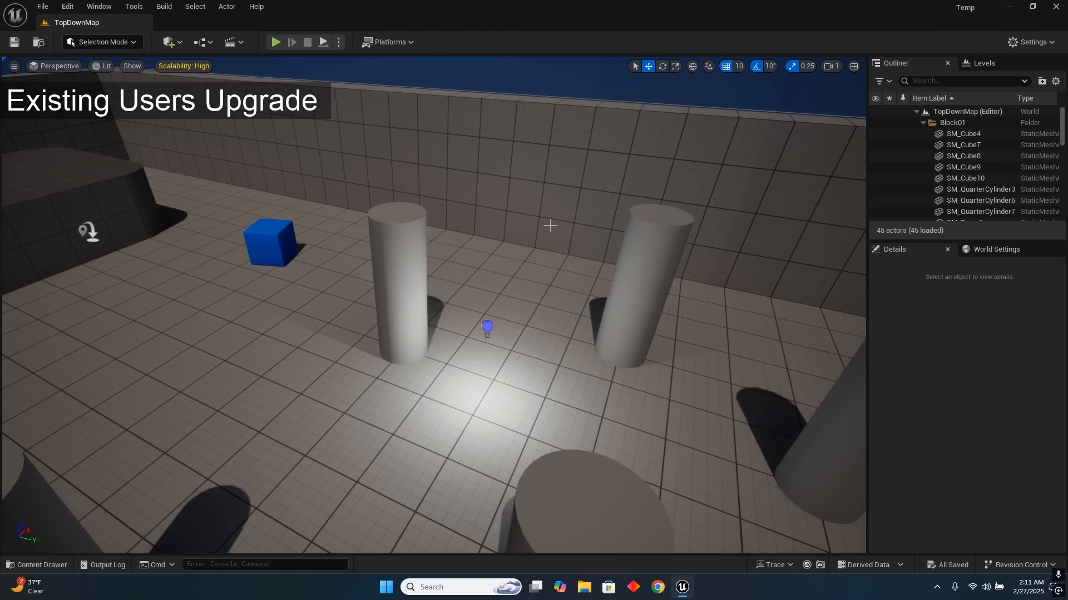
- Check the Temp project's Content folder for the SmartLights folder
key(ctrl+space)
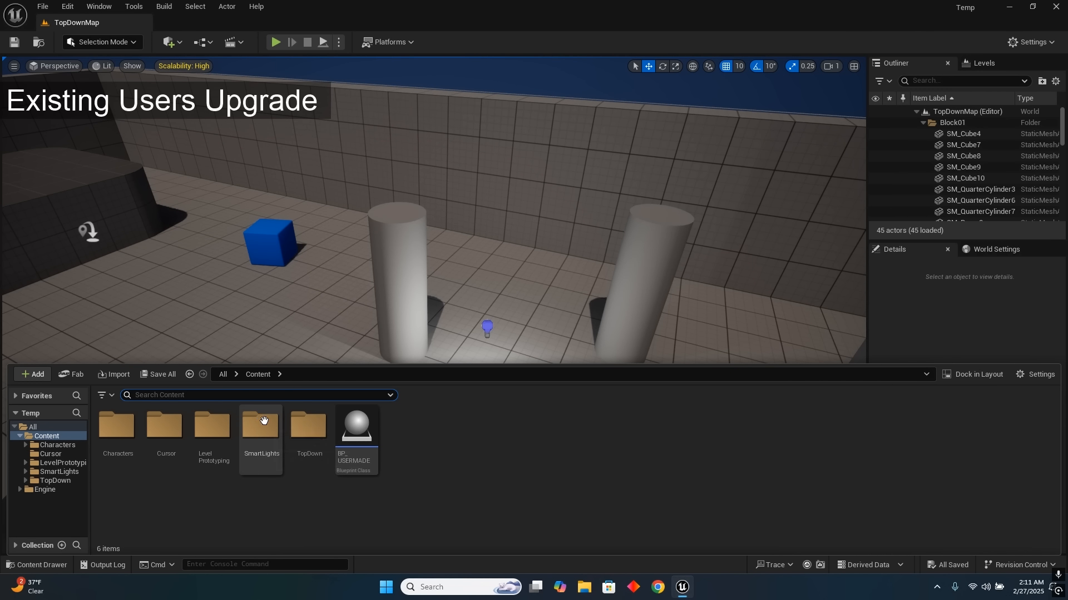
double_click(212, 427)
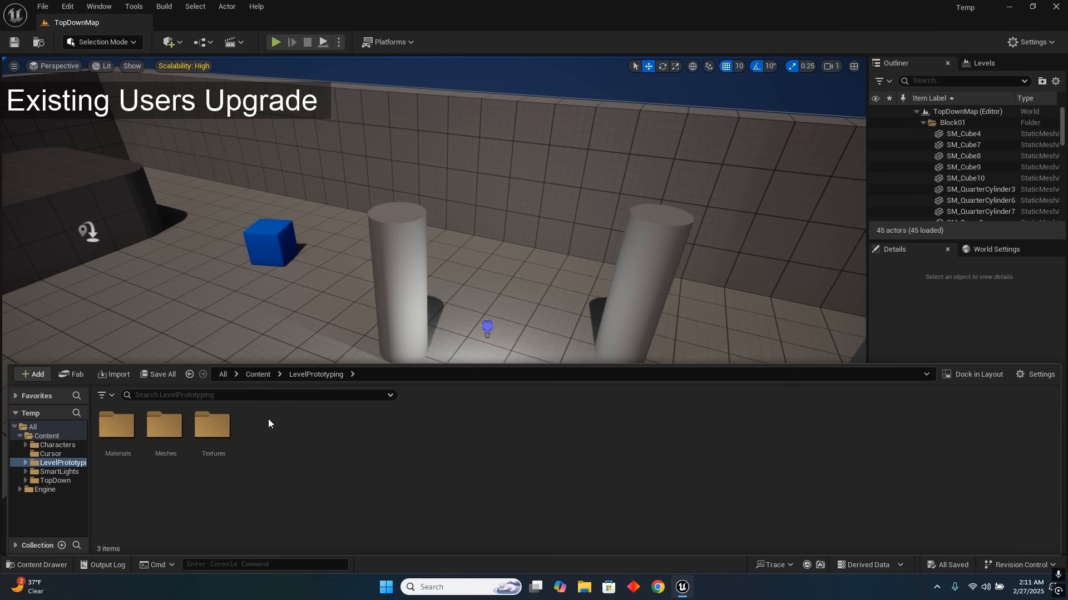
click(255, 375)
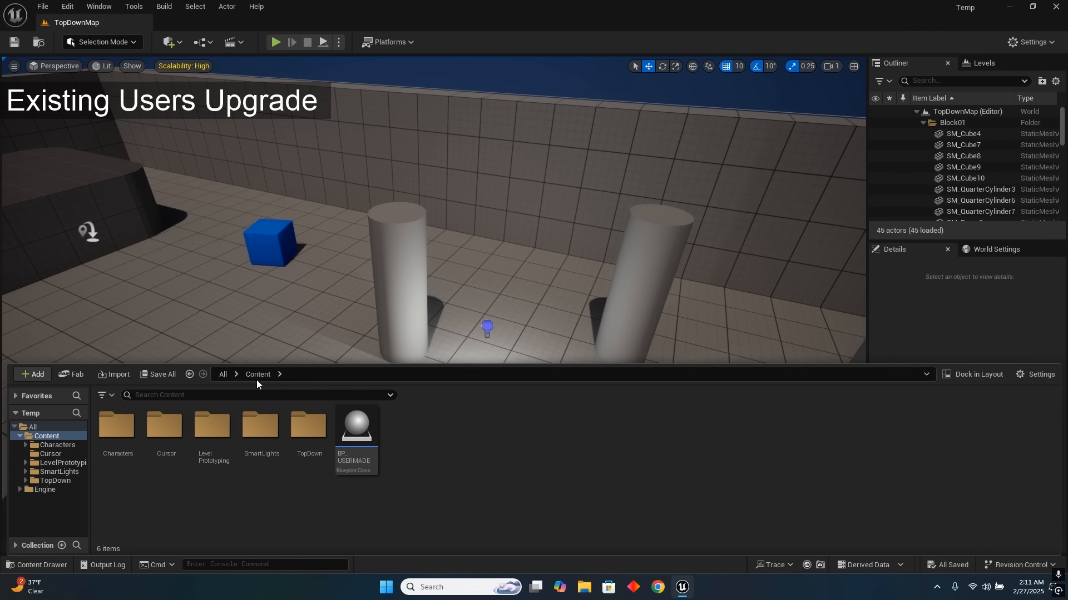
click(259, 427)
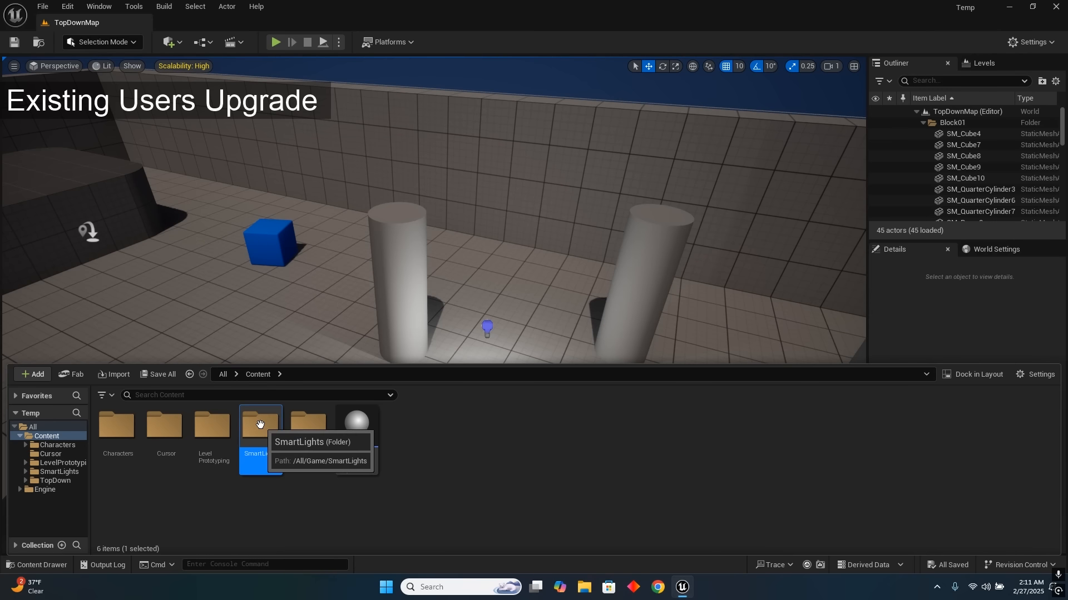
click(222, 427)
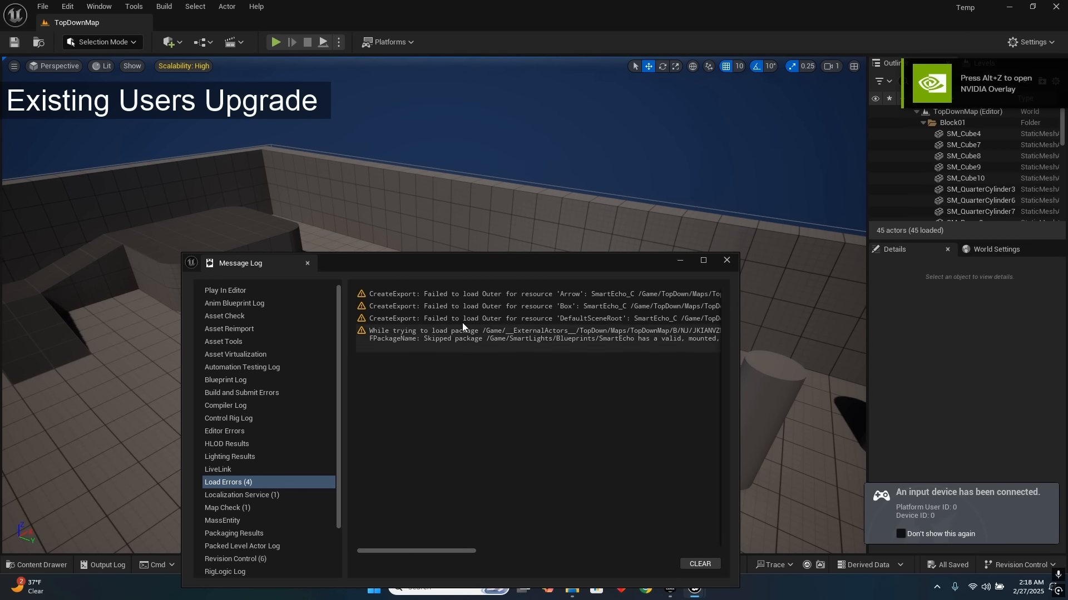
- Review the load errors in the Message Log and close the log
drag(469, 266, 406, 186)
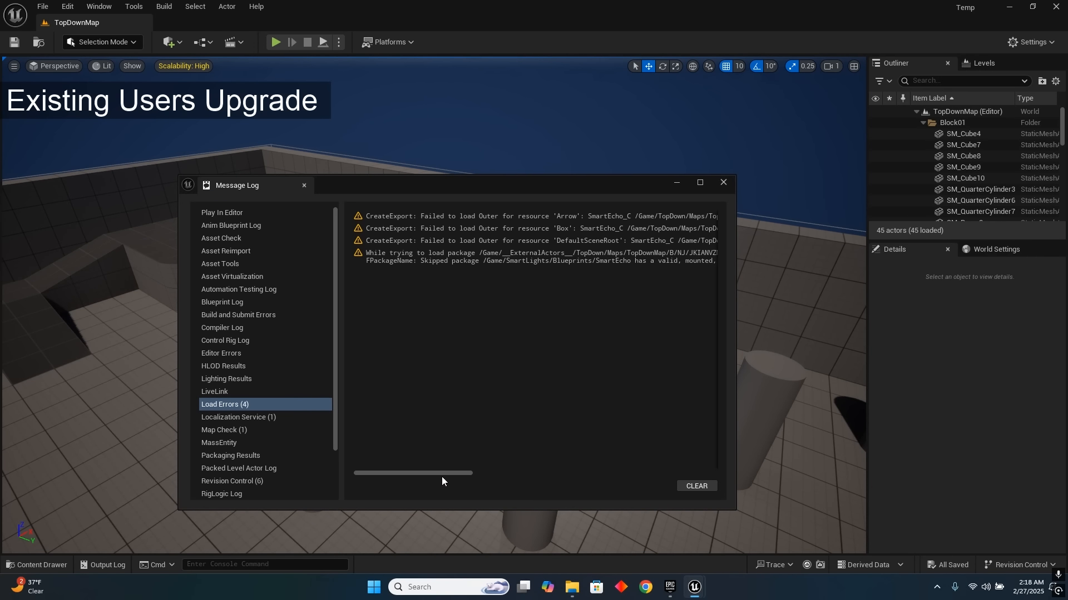
drag(442, 473, 419, 480)
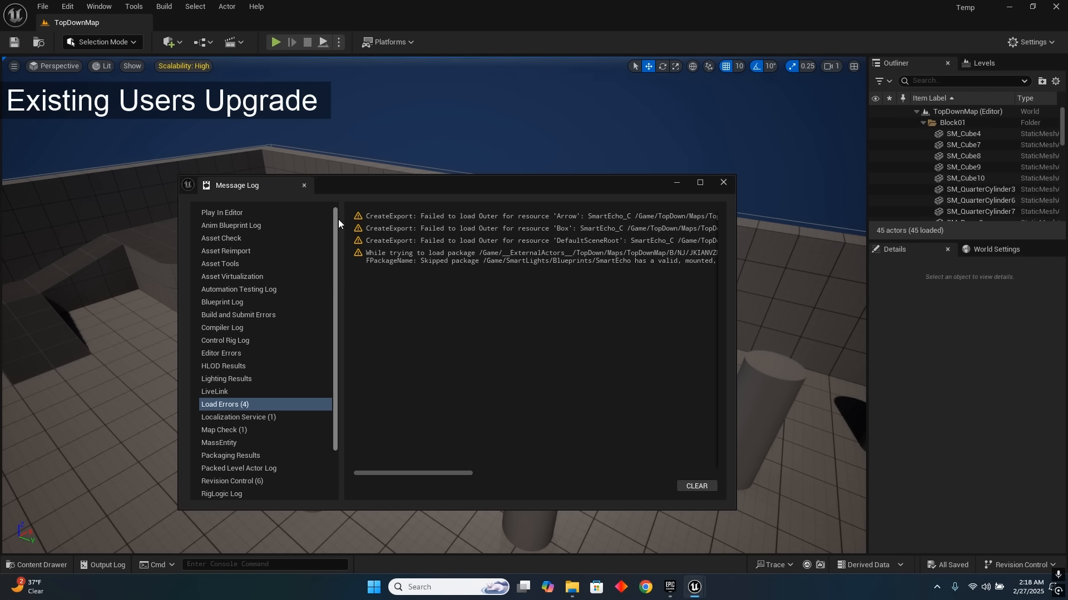
click(304, 186)
- Toggle Enable Smart Echo on the level's SmartLights actor and run Echo Gather Data and Echo Update Zone
click(522, 348)
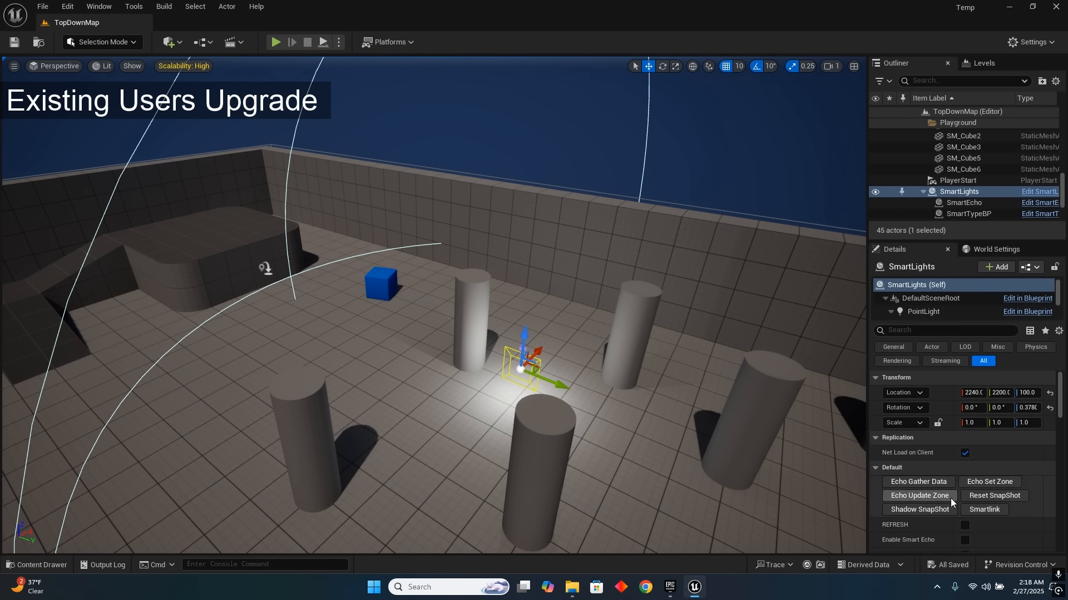
scroll(936, 524, down, 3)
click(965, 463)
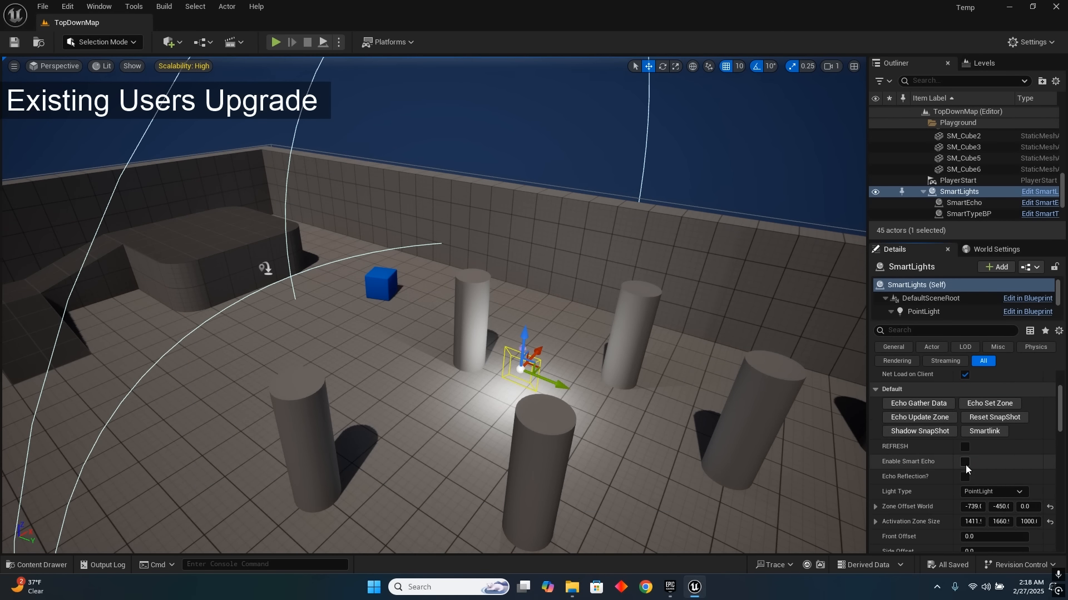
click(929, 403)
click(926, 418)
click(965, 462)
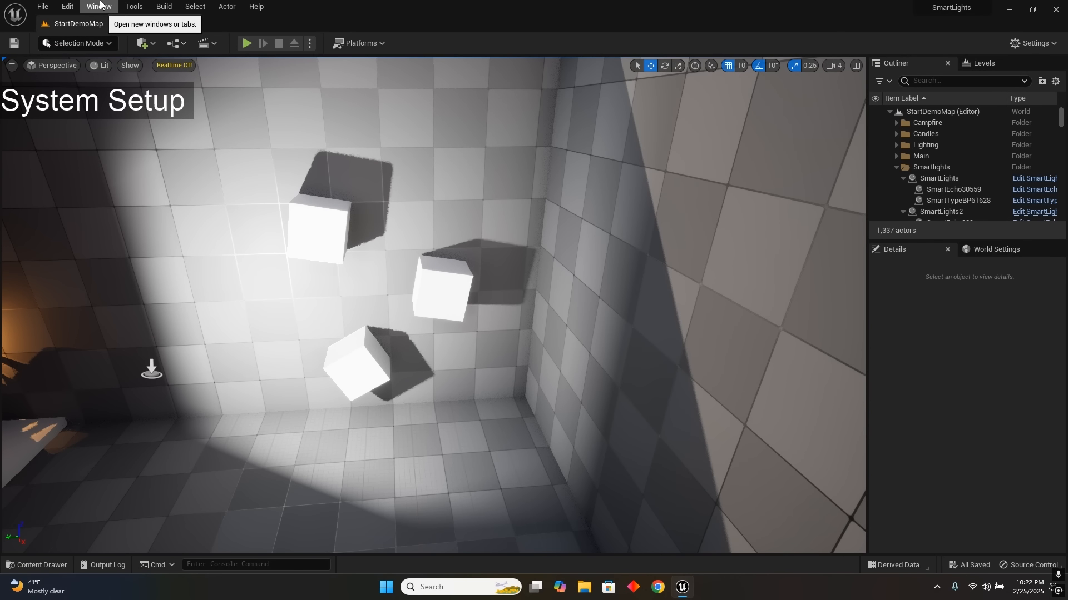
- Examine the SmartWall and ShadowObjects trace channels in the SmartLights project's Engine - Collision settings
click(67, 5)
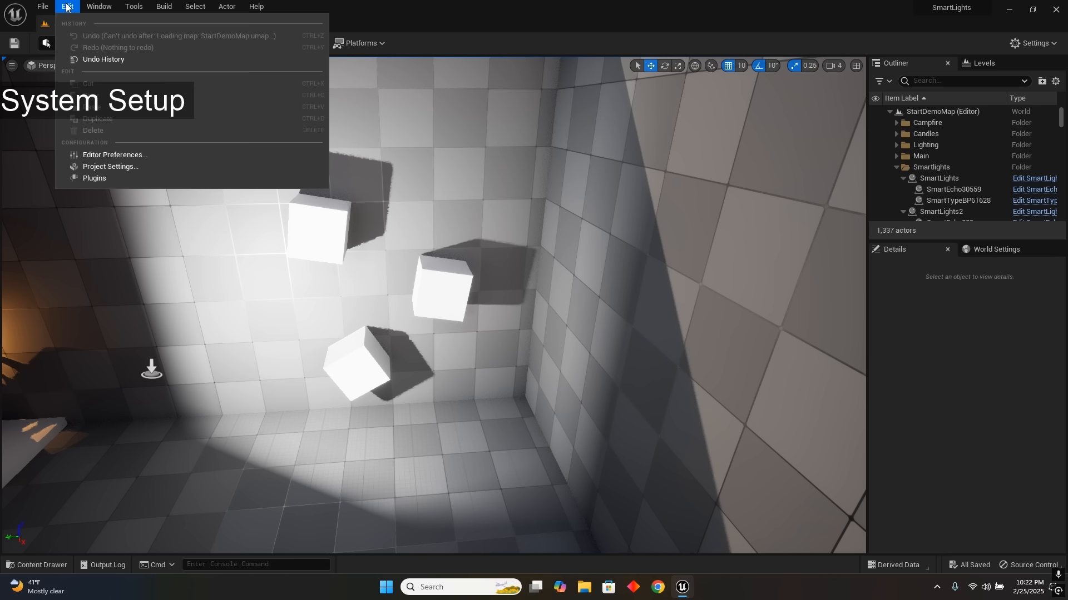
click(120, 167)
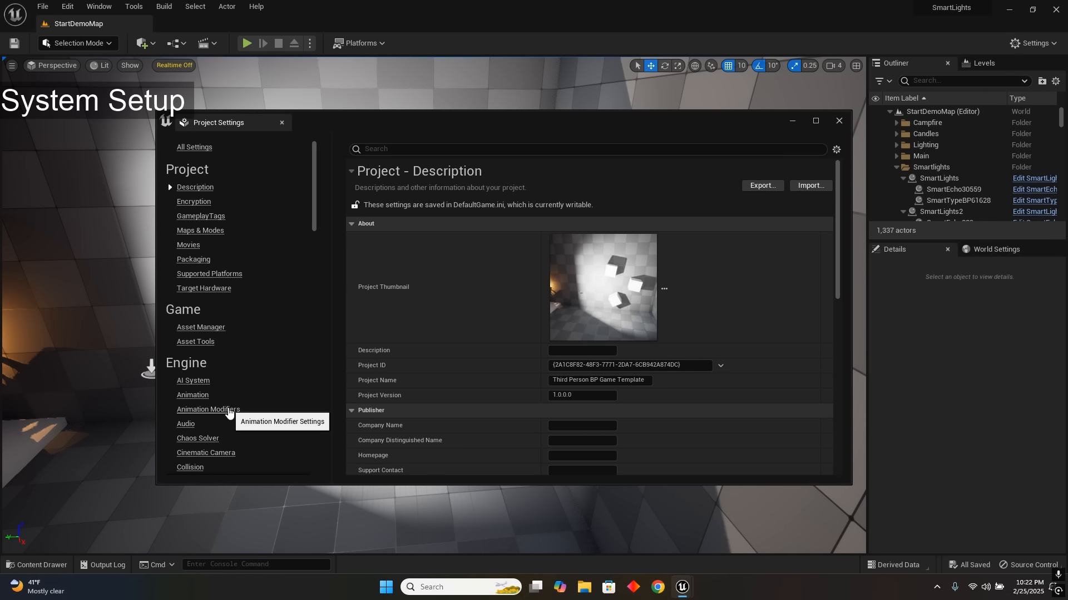
scroll(228, 408, down, 2)
click(225, 417)
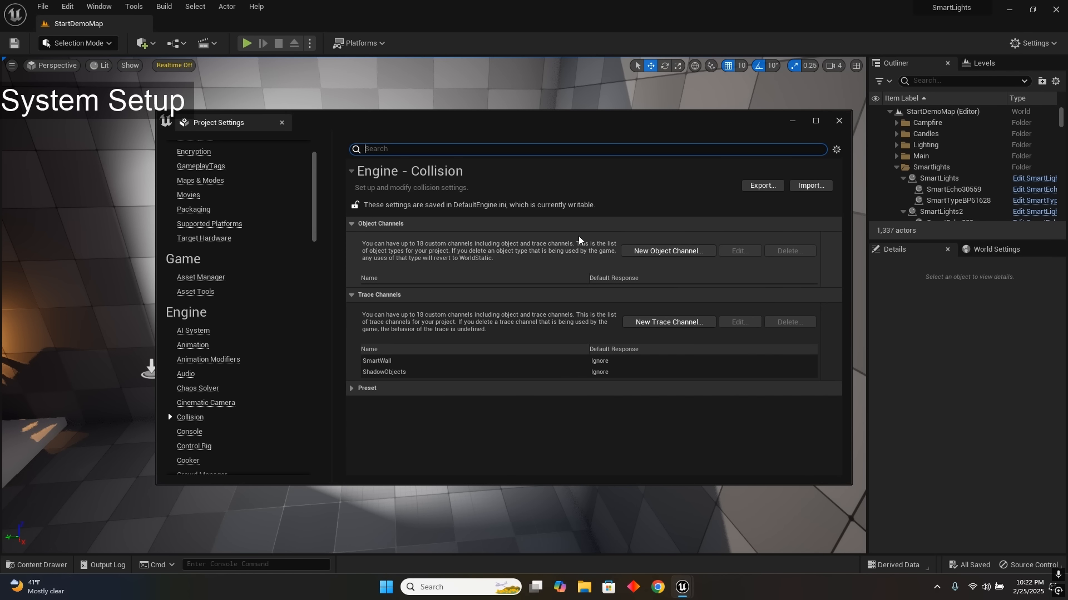
click(437, 363)
click(444, 373)
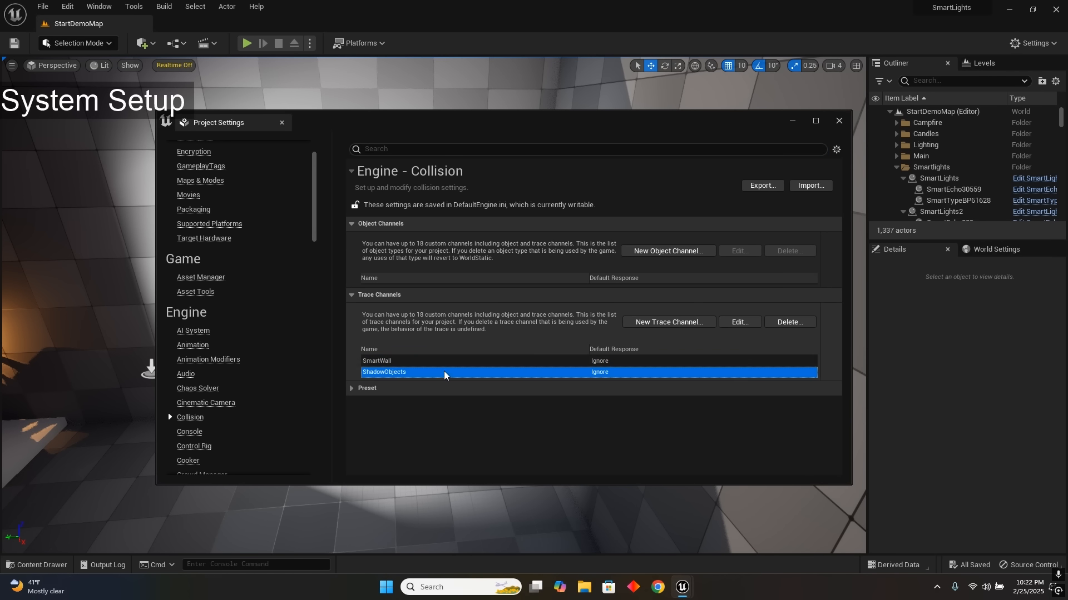
click(452, 363)
click(453, 373)
click(458, 362)
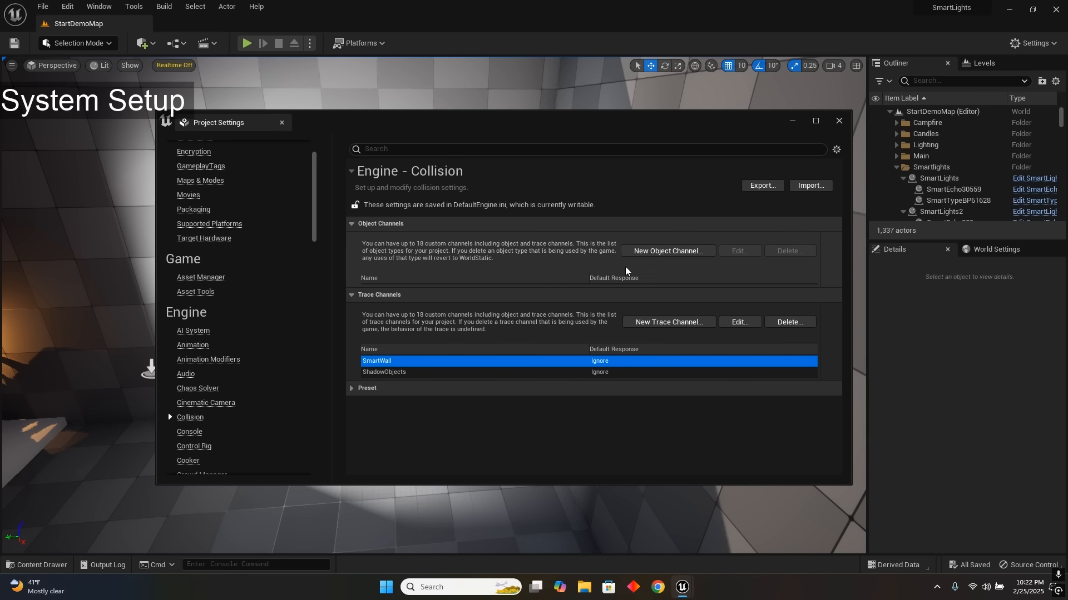
- Try to add a trace channel named SmartWall with its default response set to Ignore
click(644, 320)
click(562, 278)
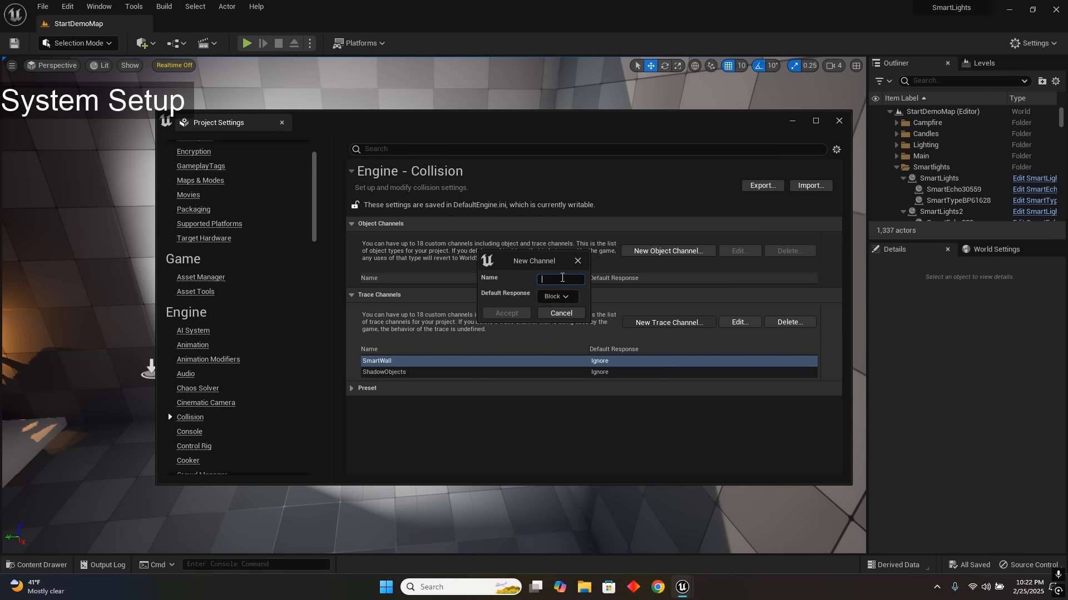
text(SmartWall)
click(560, 298)
click(568, 310)
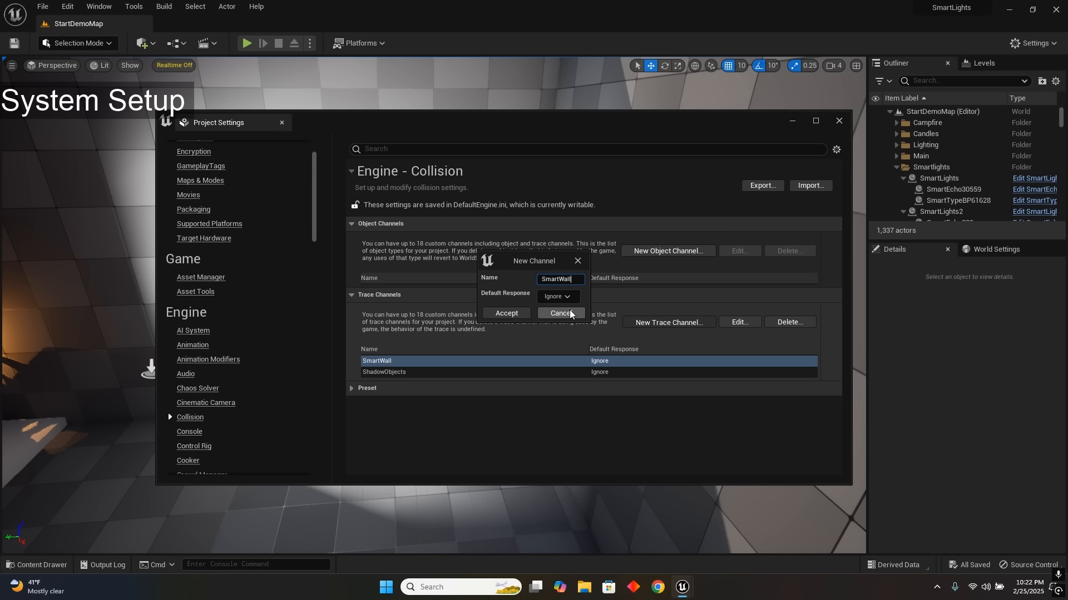
click(506, 313)
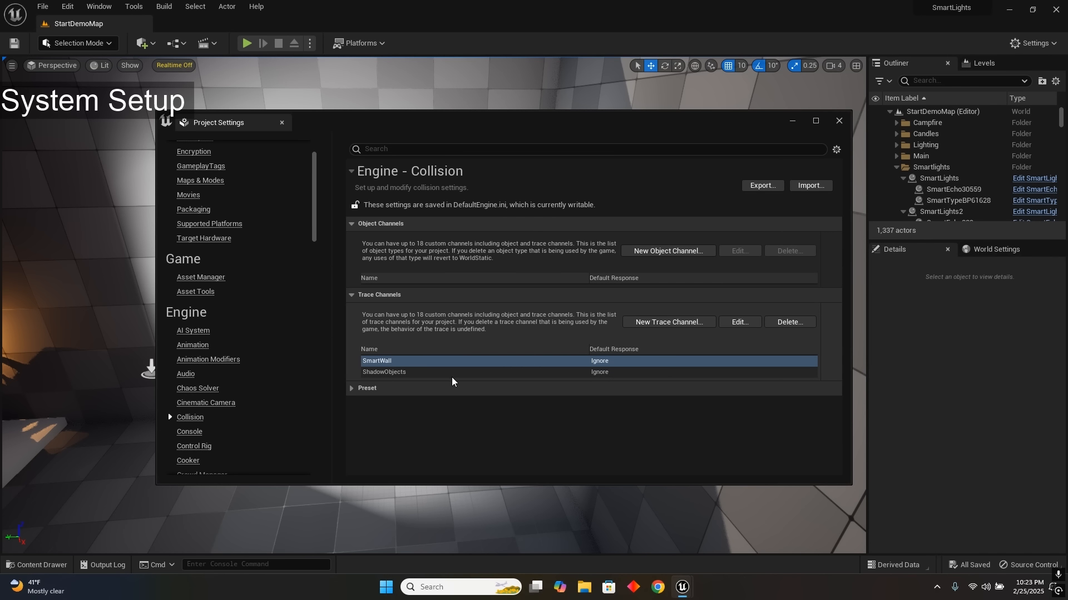
- Compare the names of the two existing trace channels and close the Project Settings
click(392, 373)
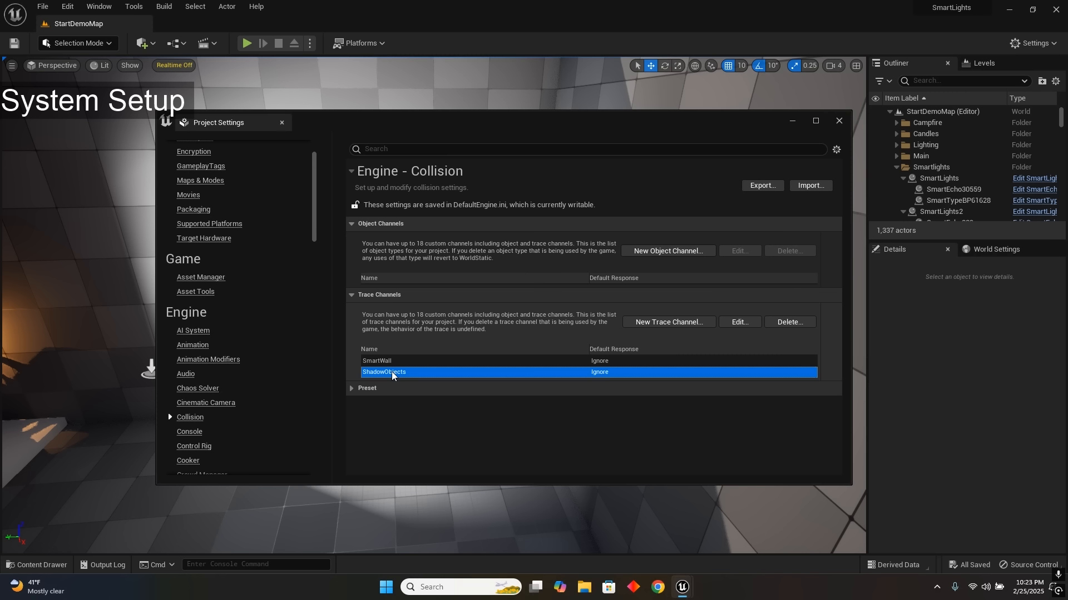
click(391, 356)
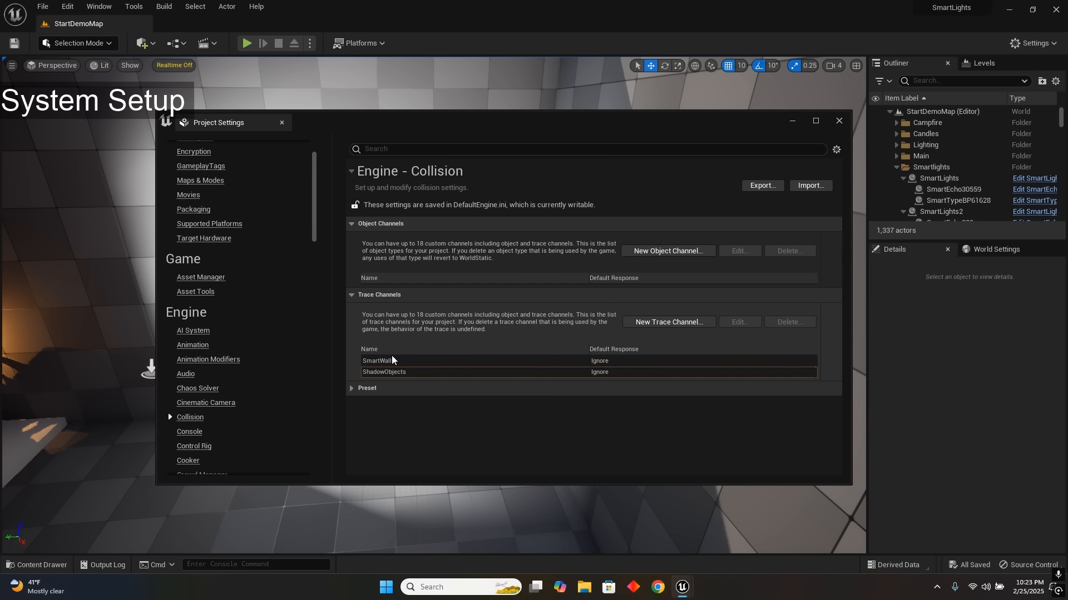
click(391, 362)
click(388, 369)
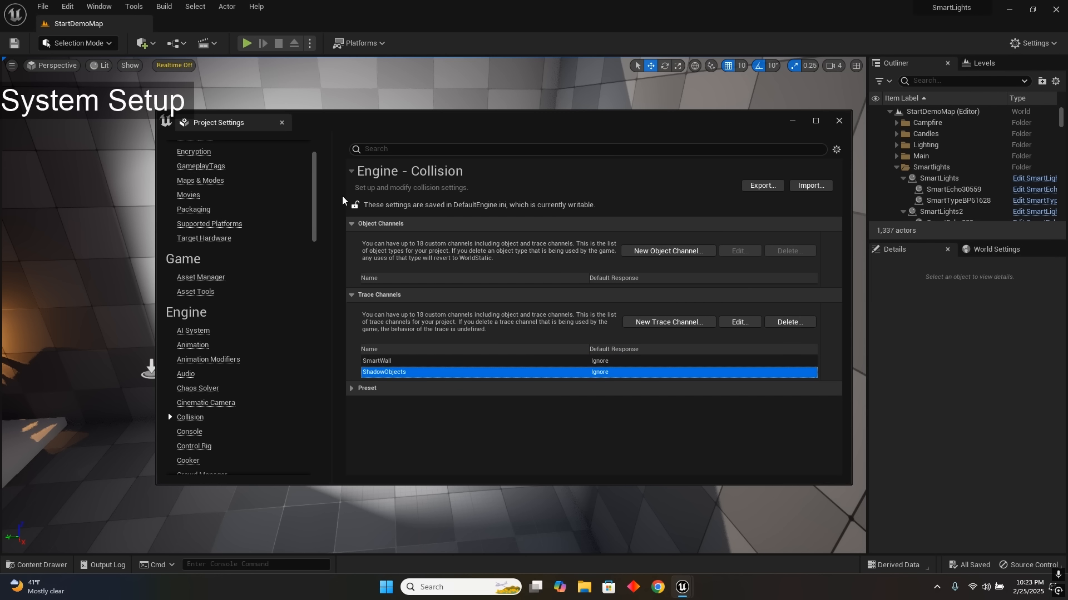
click(282, 122)
- Open the SmartLights blueprint from the Content/SmartLights/Blueprints folder
right_drag(427, 272, 409, 256)
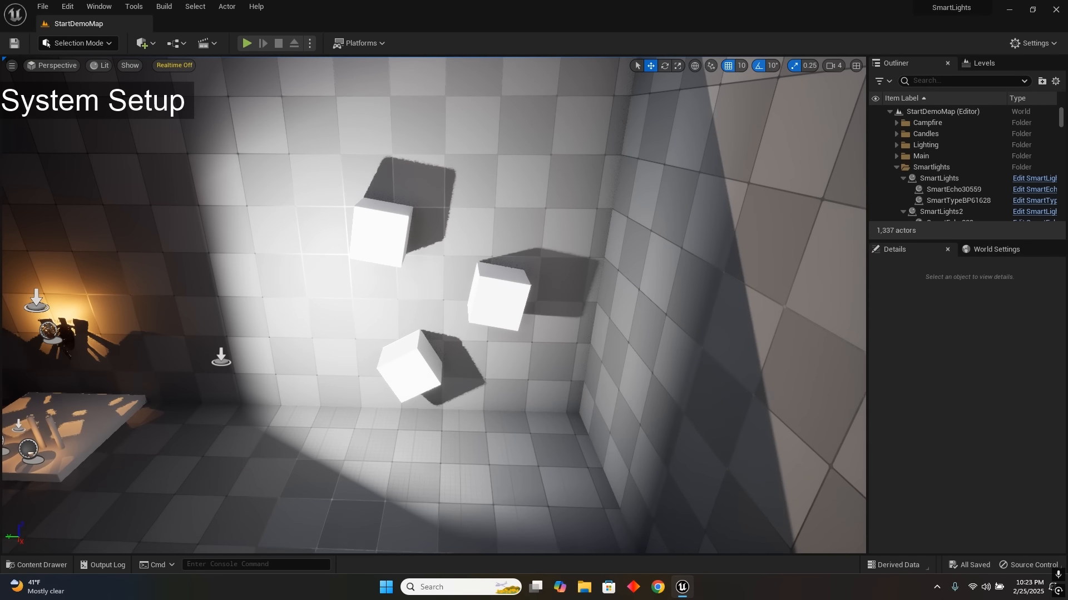
key(ctrl+space)
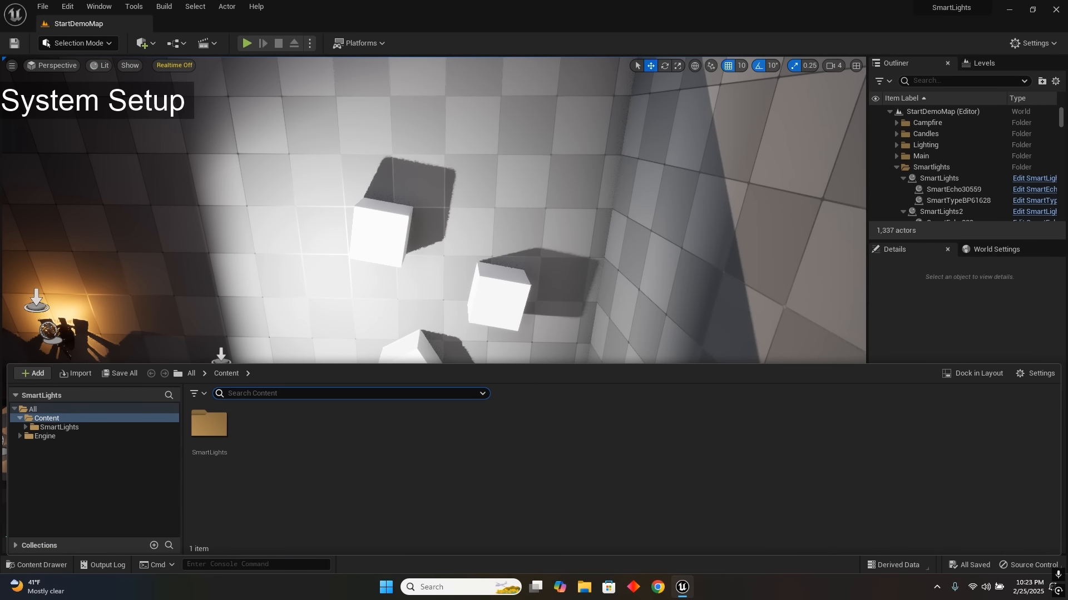
double_click(210, 426)
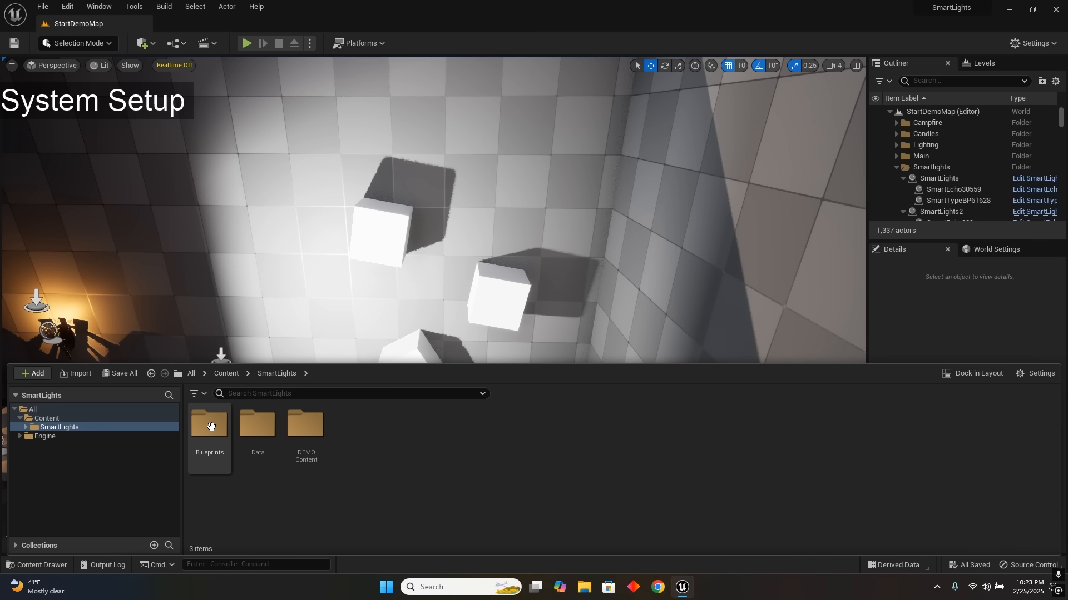
double_click(210, 426)
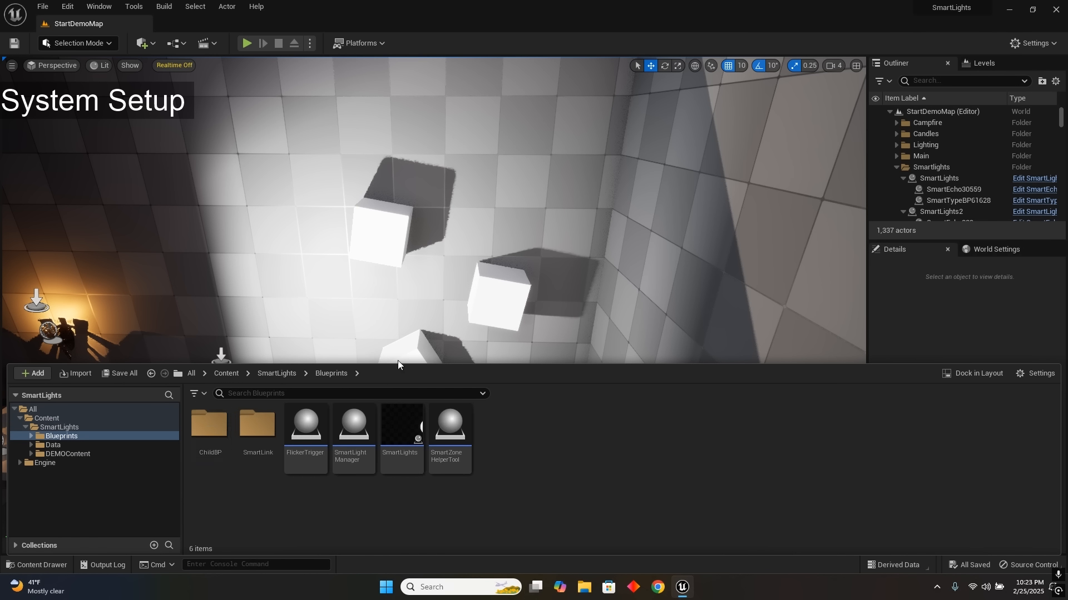
click(403, 443)
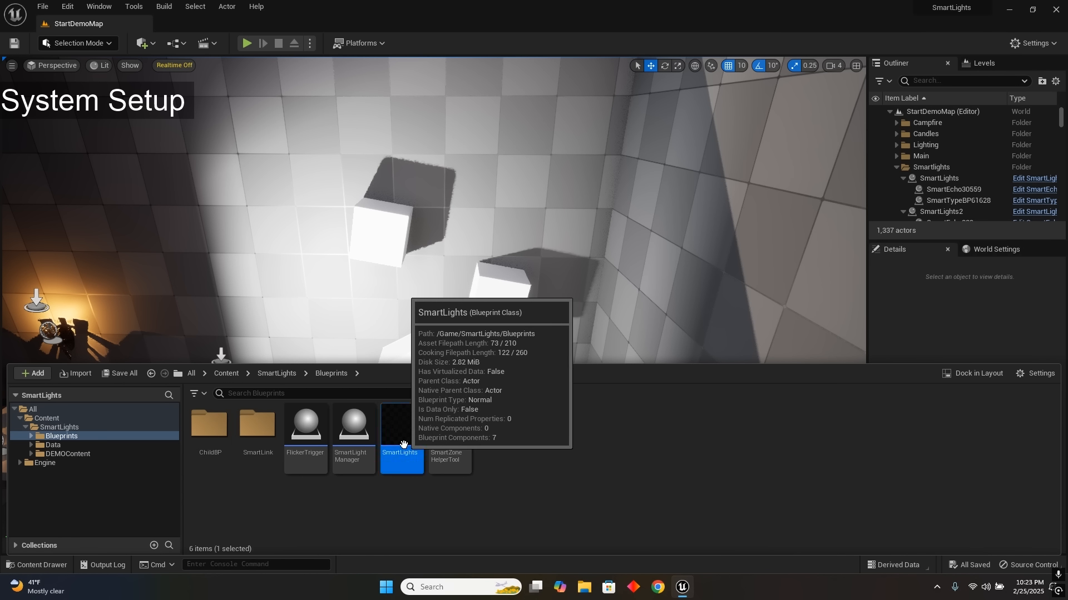
double_click(404, 444)
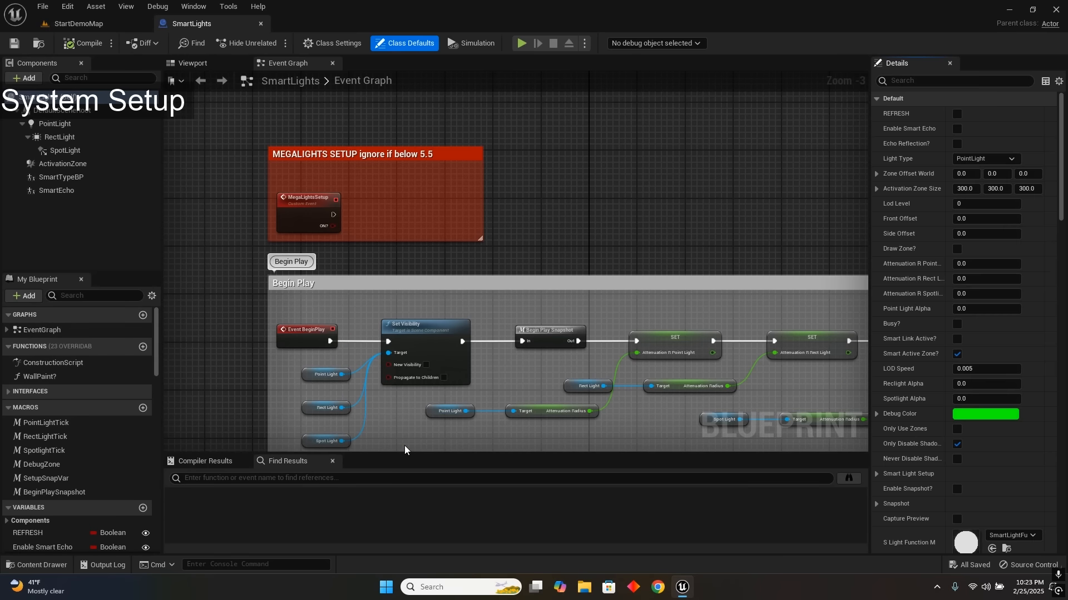
- Check the Trace Smartwall and Trace Shadow Objects channels in the SmartLights class defaults and close the blueprint
right_drag(640, 208, 582, 186)
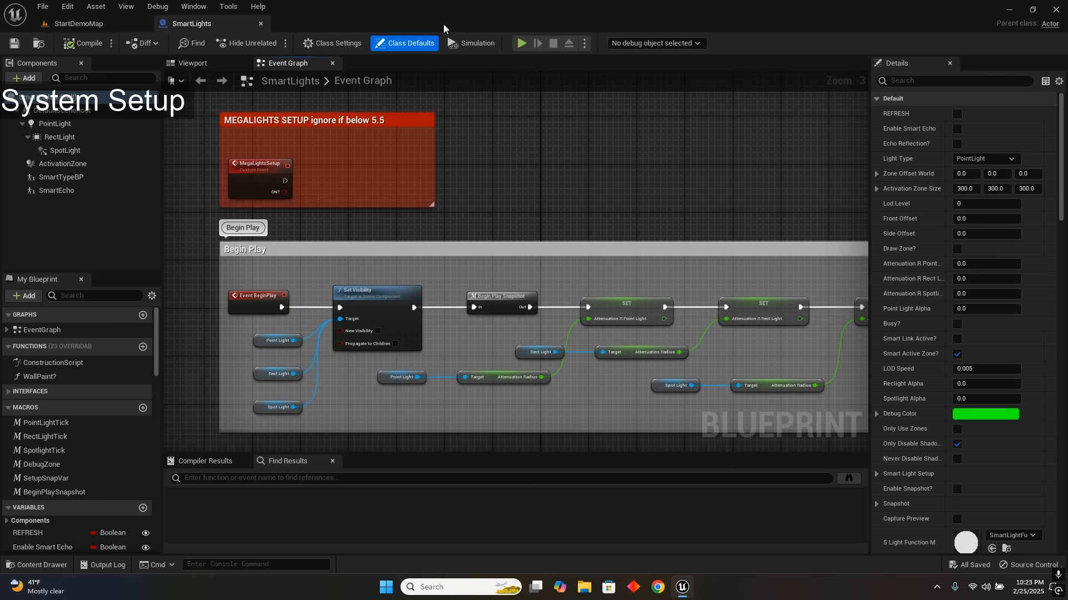
scroll(909, 353, down, 5)
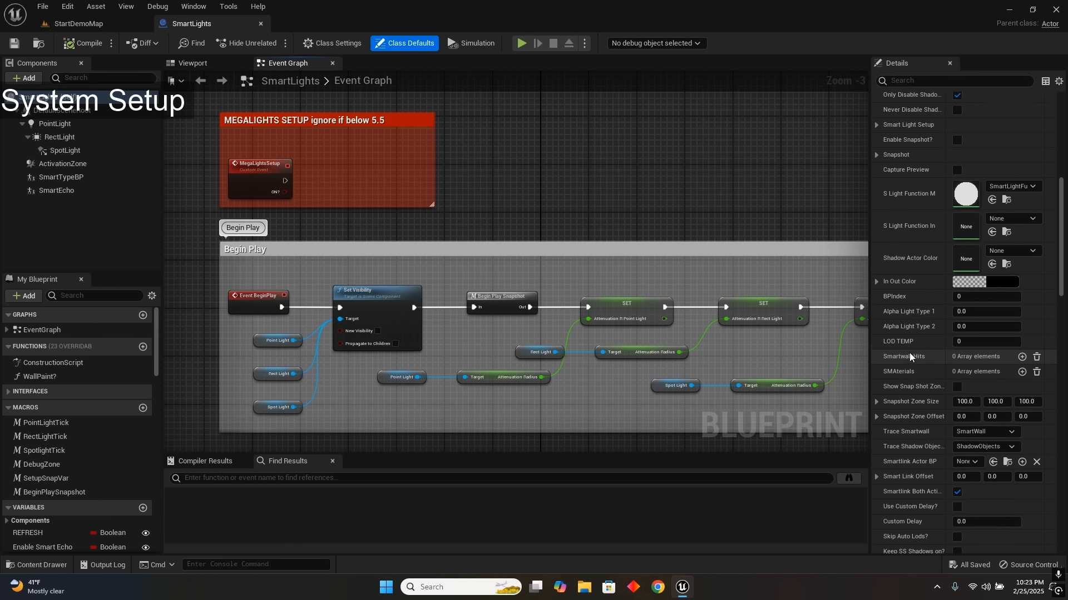
scroll(909, 352, down, 2)
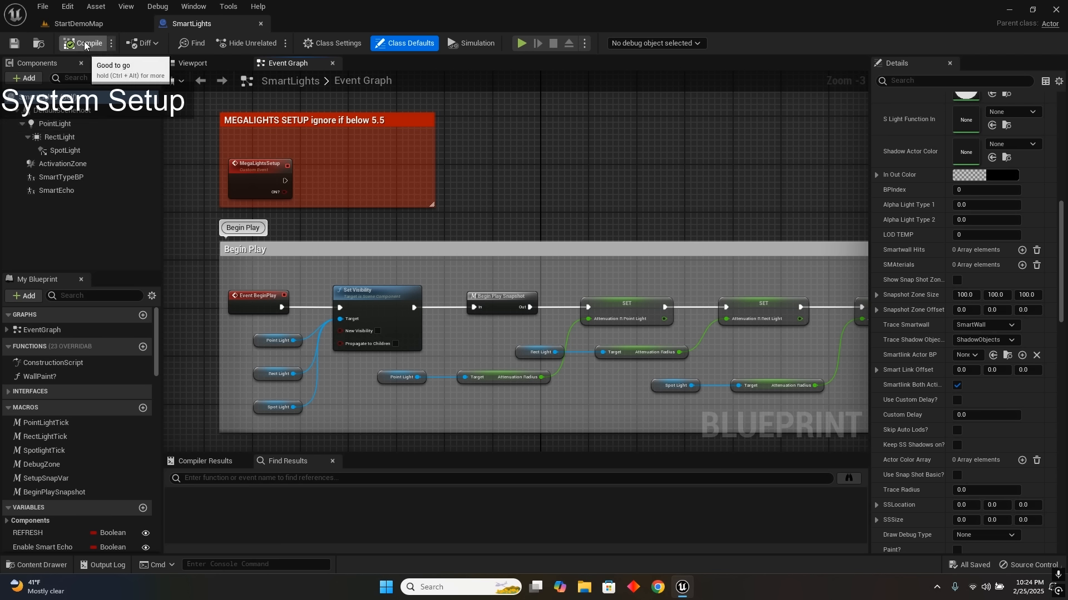
click(260, 23)
- Open the SmartEcho blueprint from the SmartLights/Data folder, check its Trace Channel default, and close it
key(ctrl+space)
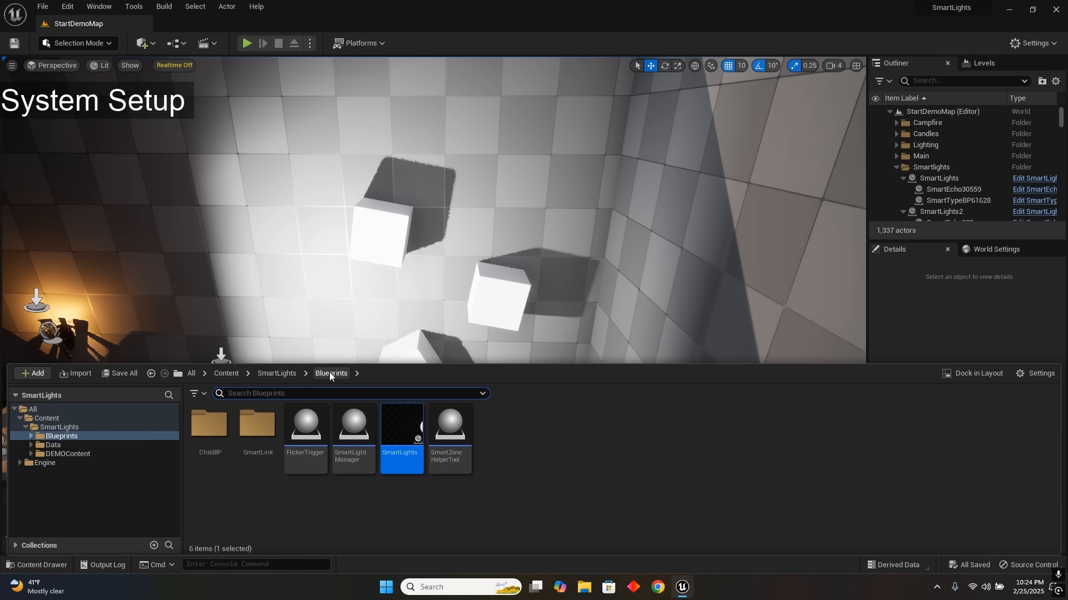
click(274, 375)
double_click(259, 425)
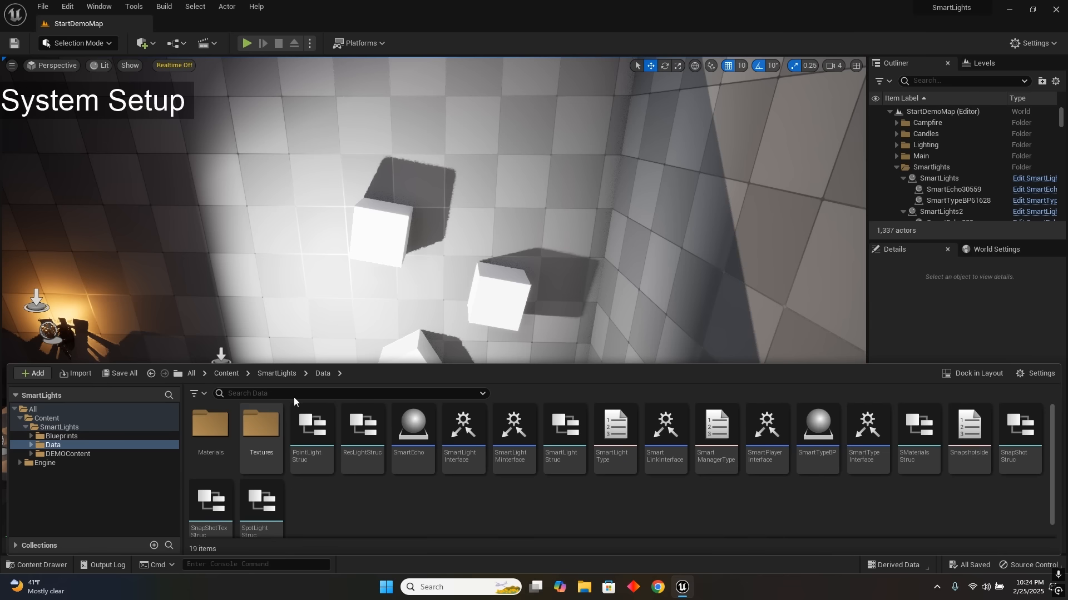
double_click(416, 453)
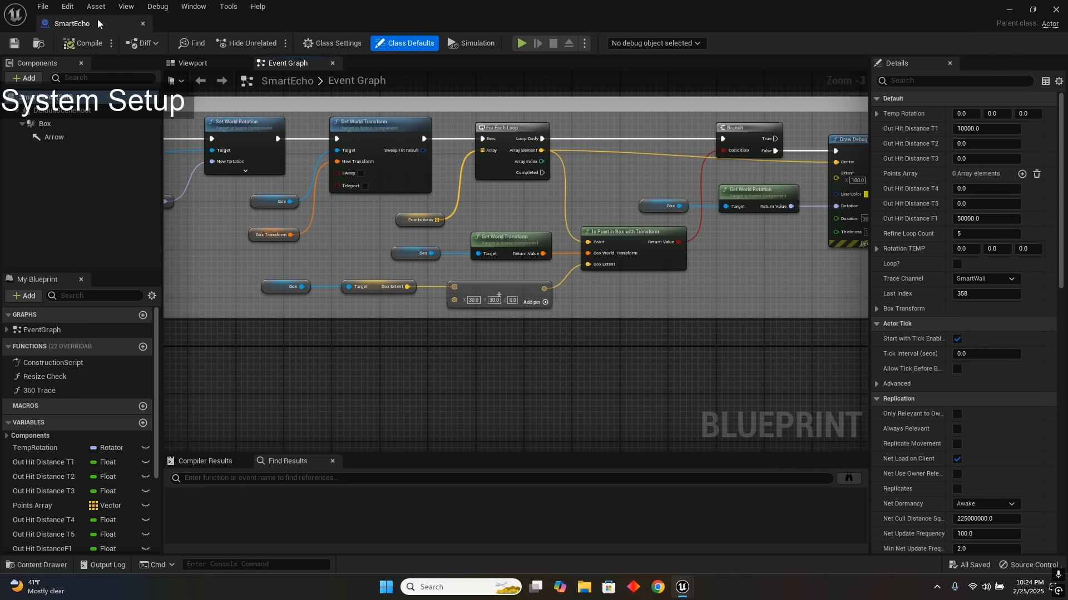
click(143, 24)
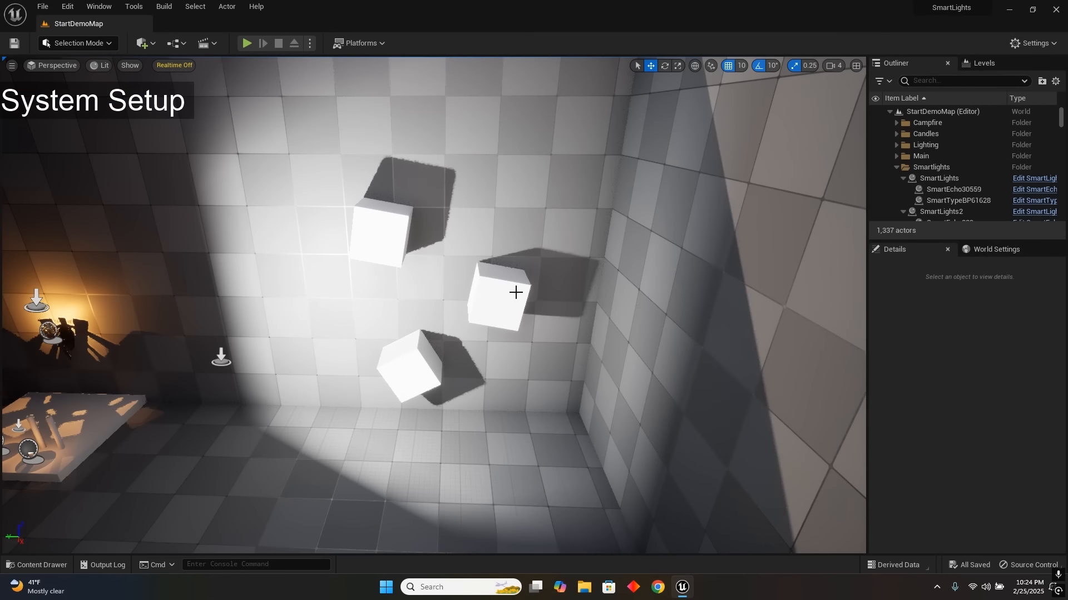
- Open the BP_ThirdPersonCharacter blueprint from the SmartLights/DEMOContent/ThirdPerson/Blueprints folder
mouse_move(516, 292)
right_down()
mouse_move(484, 292)
mouse_move(500, 292)
right_up()
key(ctrl+space)
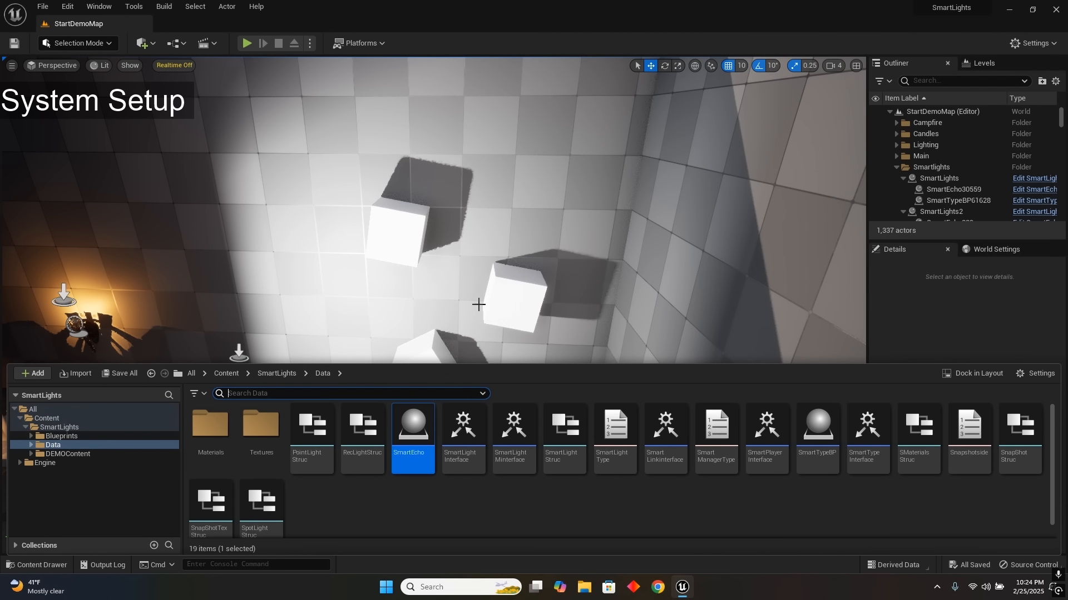
click(232, 373)
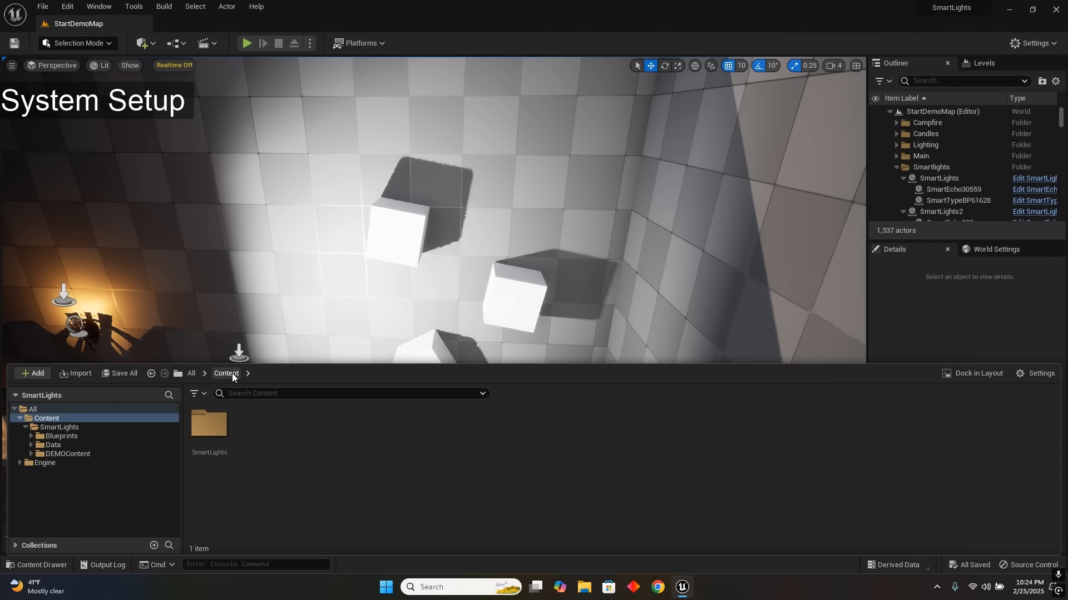
double_click(215, 426)
double_click(216, 432)
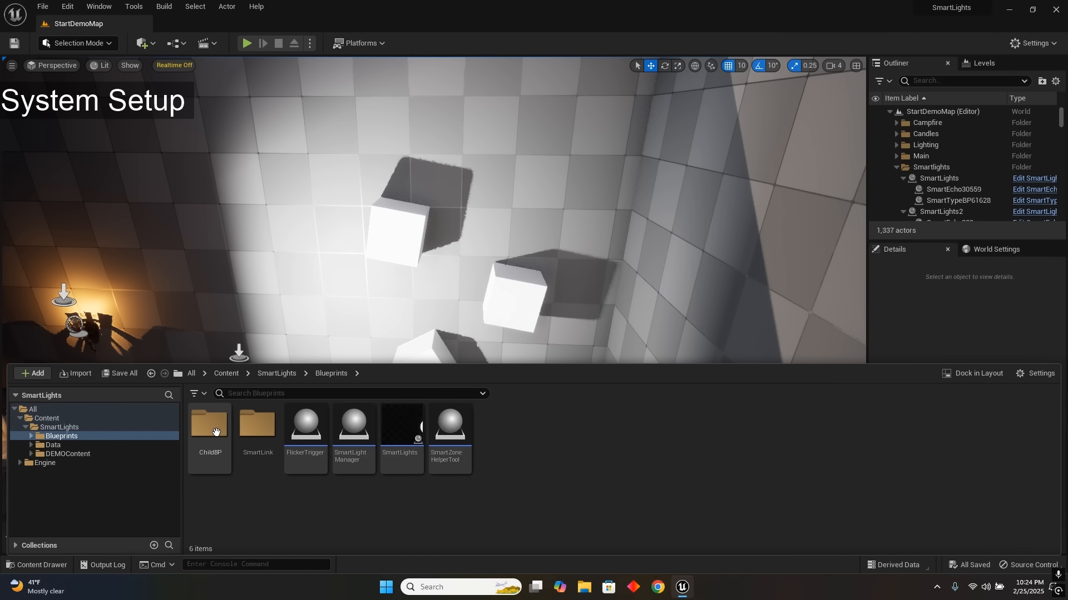
click(276, 374)
double_click(303, 425)
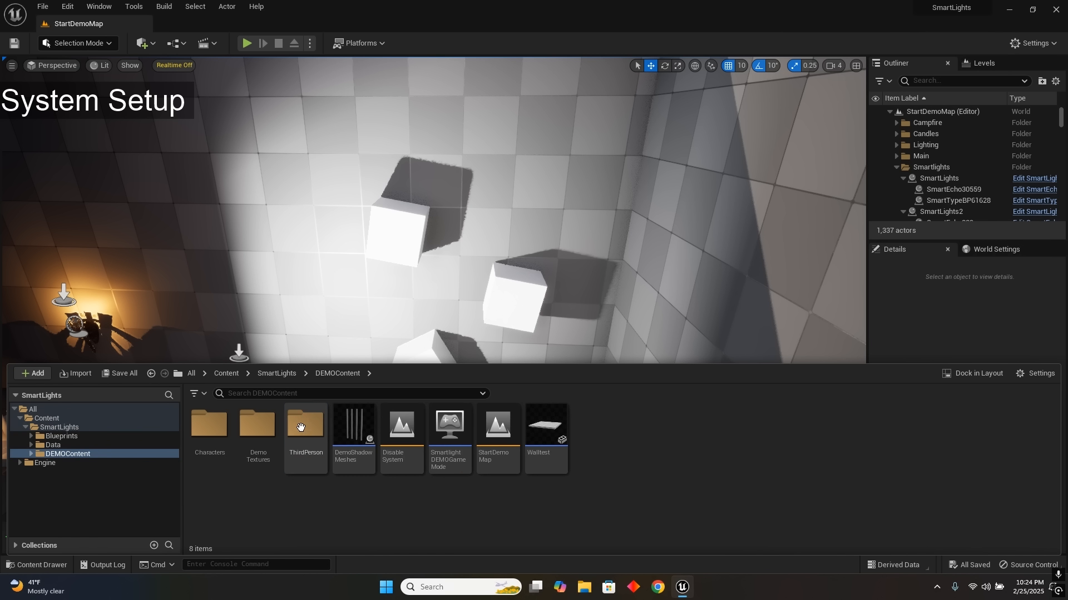
double_click(300, 427)
double_click(214, 425)
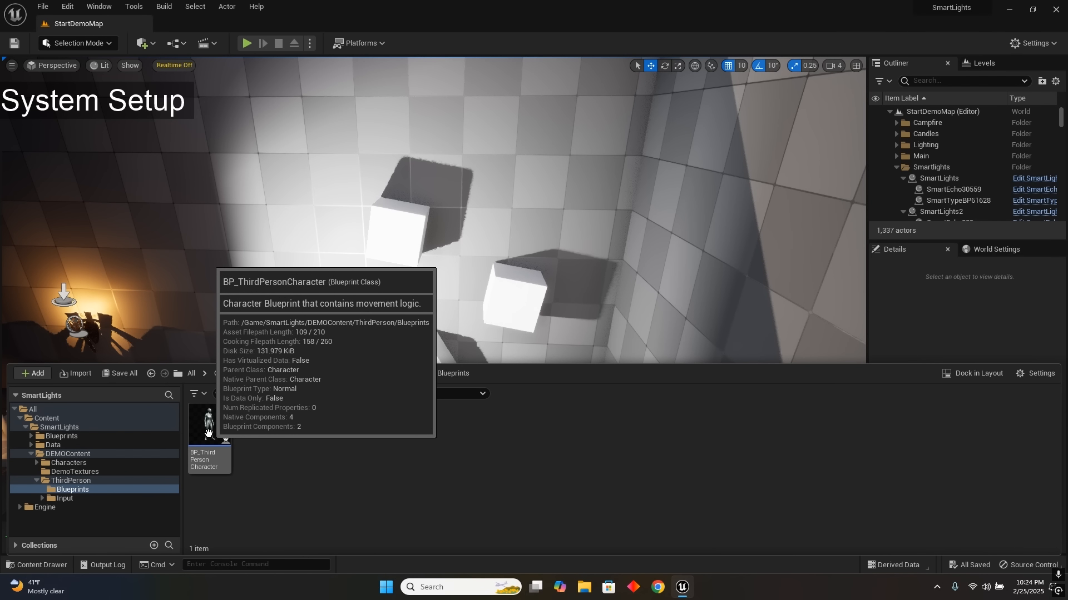
double_click(208, 433)
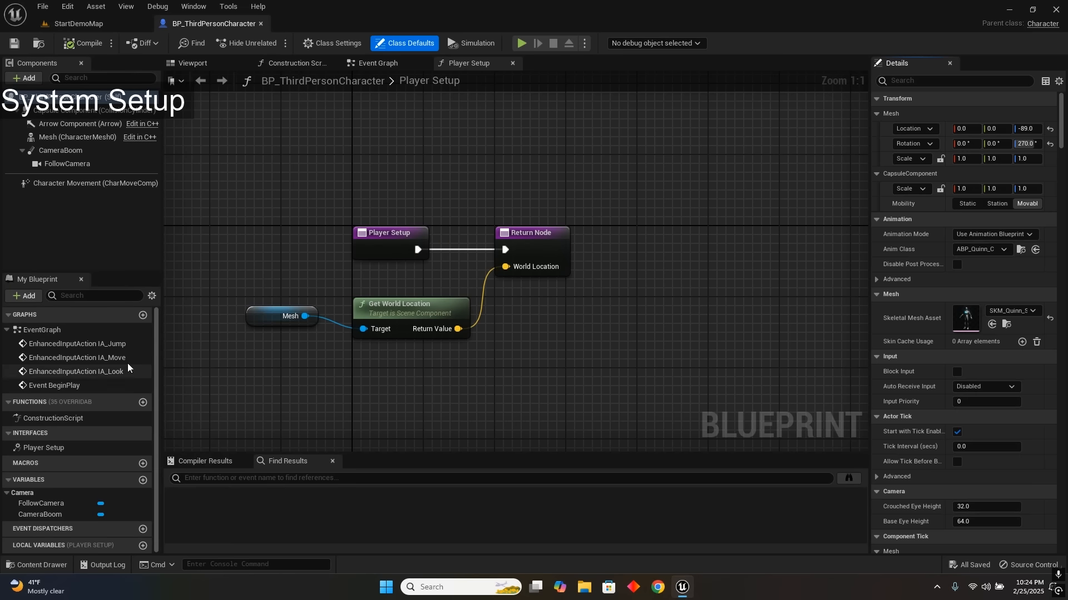
- Check the implemented Smart Player Interface in the character's class settings and search the addable interfaces for "smart player"
click(332, 45)
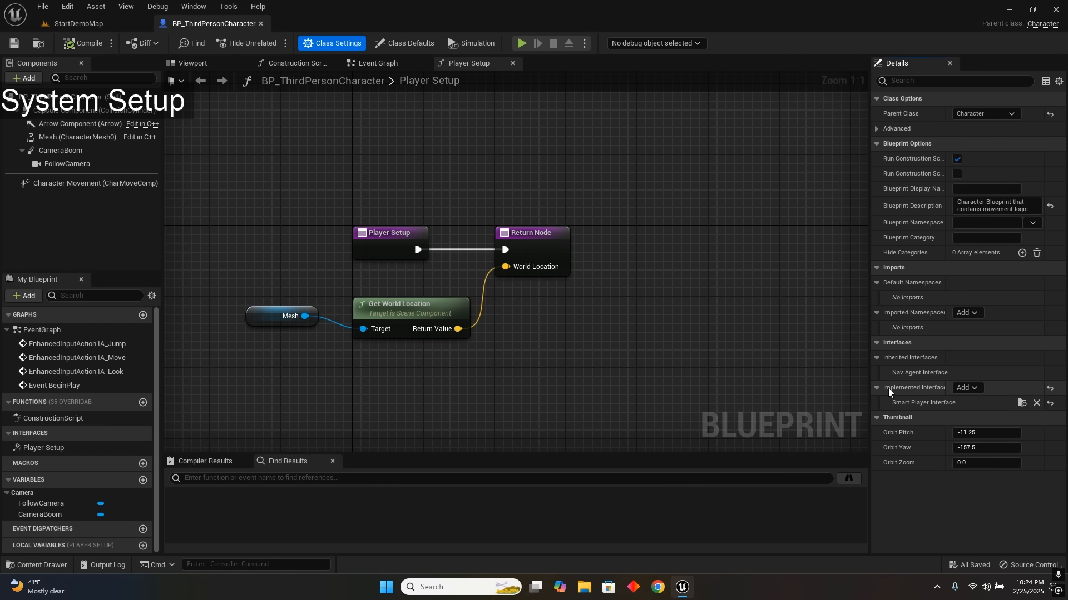
click(969, 389)
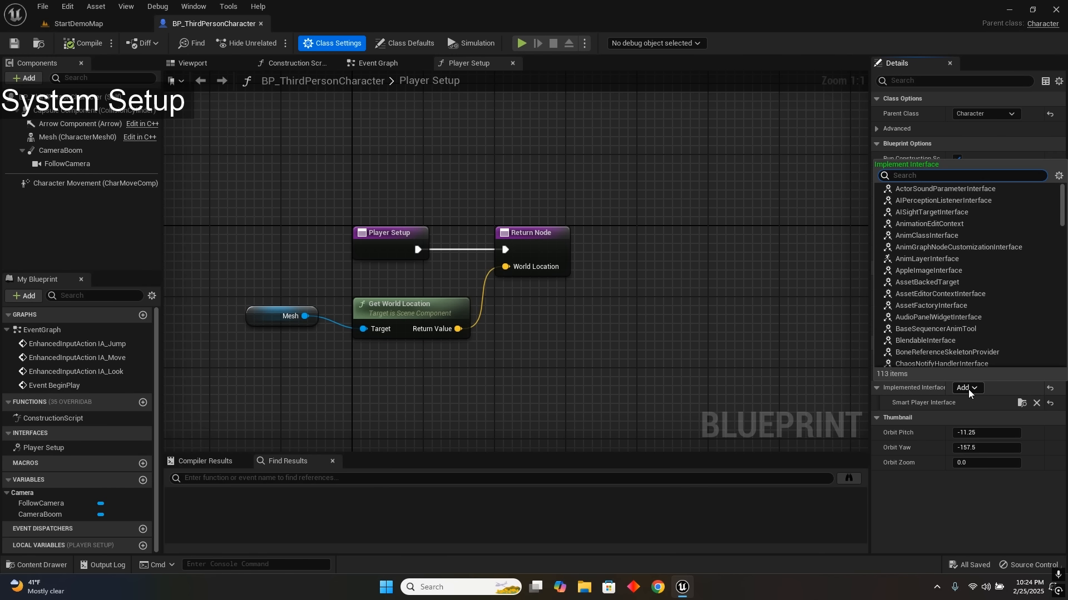
text(smart player)
key(Escape)
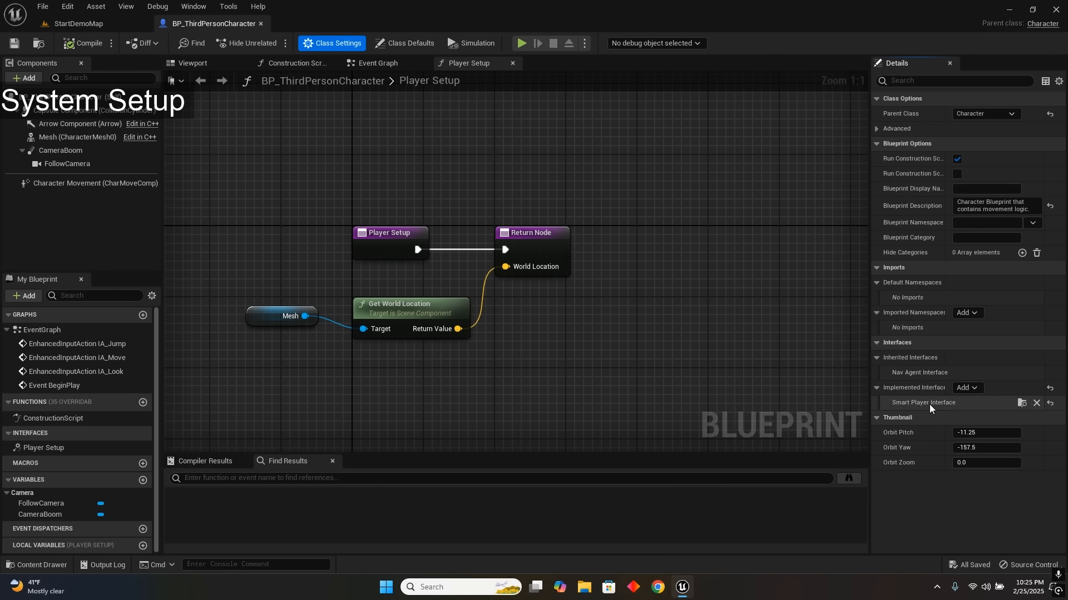
drag(442, 294, 230, 366)
click(579, 302)
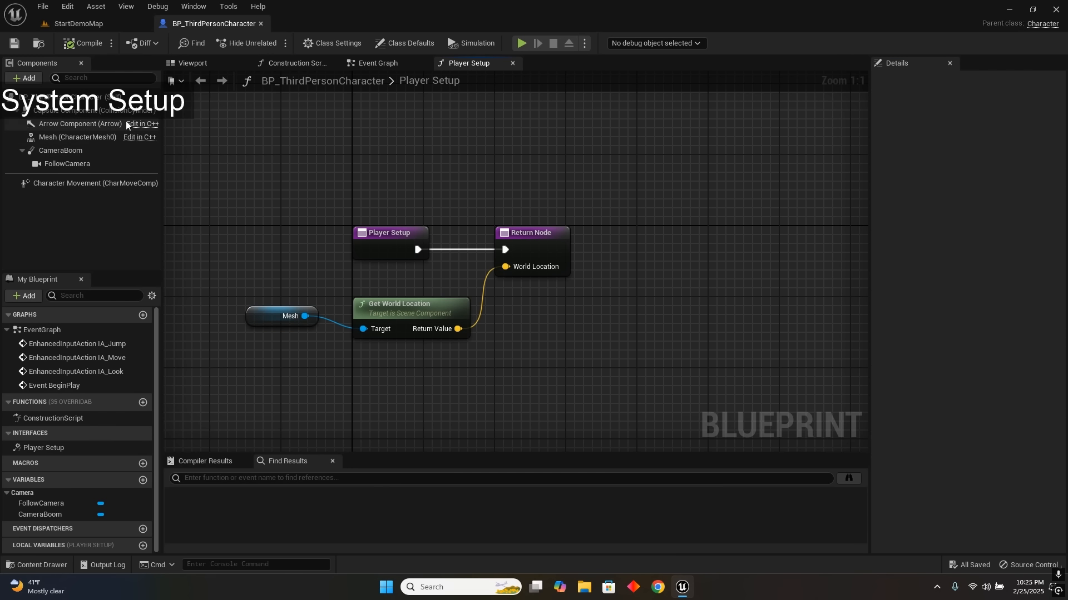
click(332, 43)
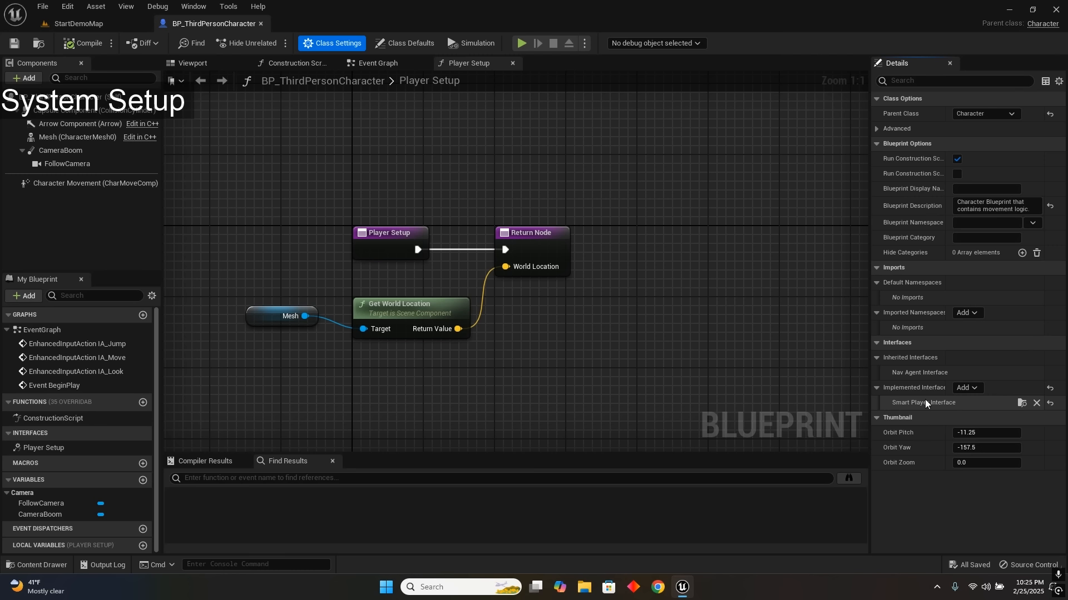
- Delete the Mesh and Get World Location nodes from the Player Setup interface function, then compile and save the blueprint
click(46, 449)
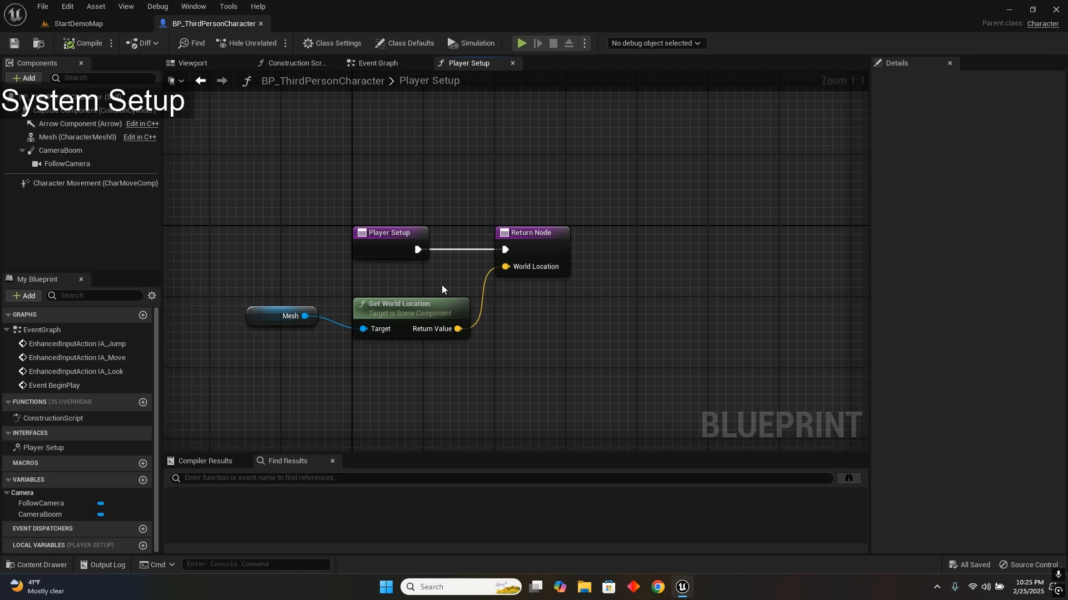
drag(441, 285, 208, 381)
key(Delete)
key(Home)
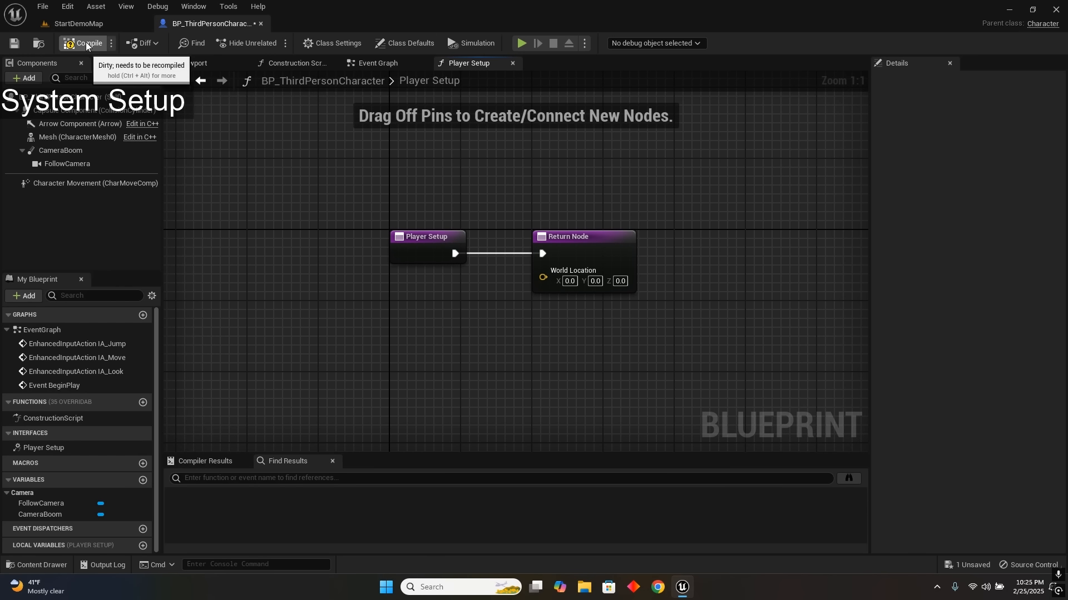
click(14, 43)
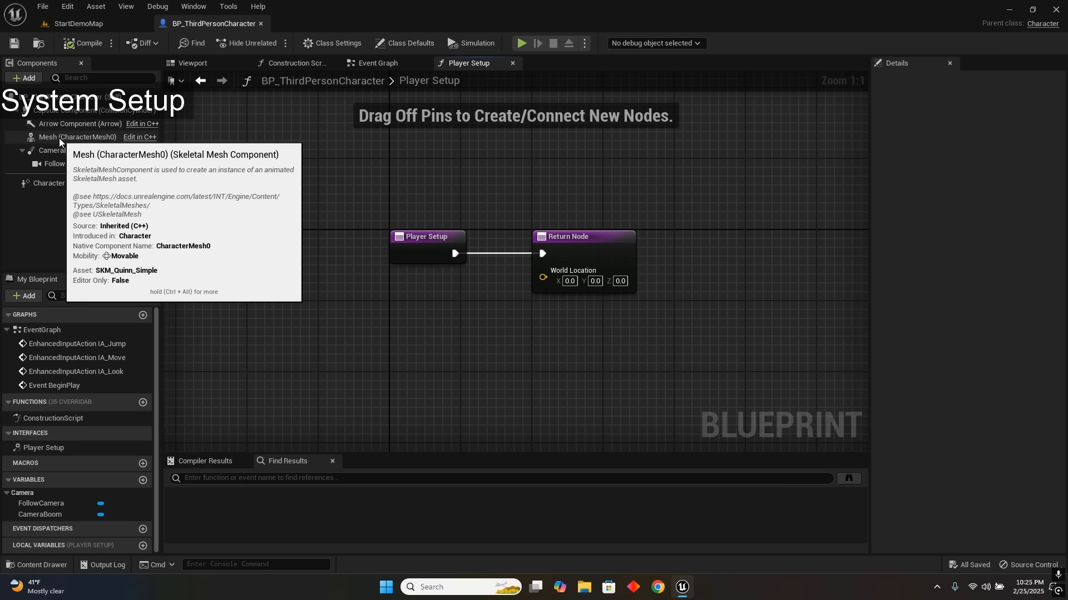
- Connect a Mesh reference through Get World Location to the Return Node's World Location, compile and save, and close the blueprint
drag(78, 137, 422, 346)
text(wor)
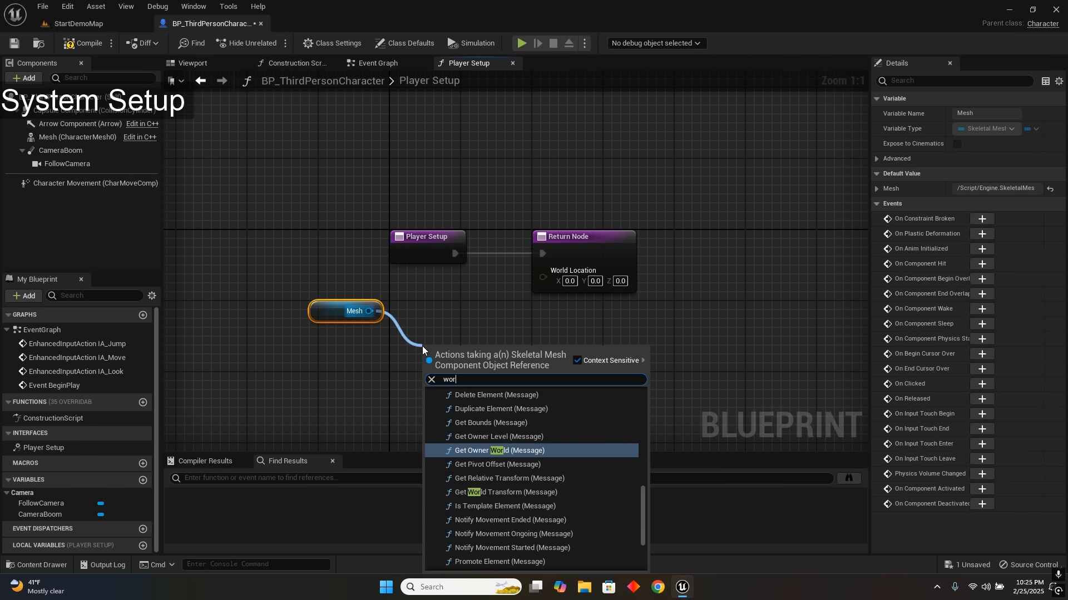
text(ld loc)
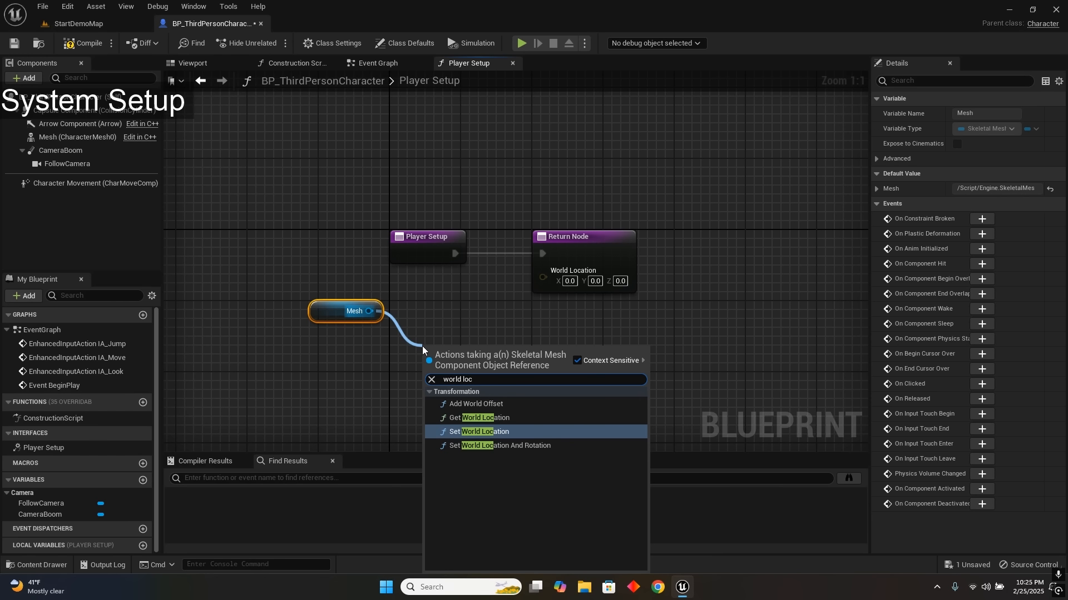
key(Up)
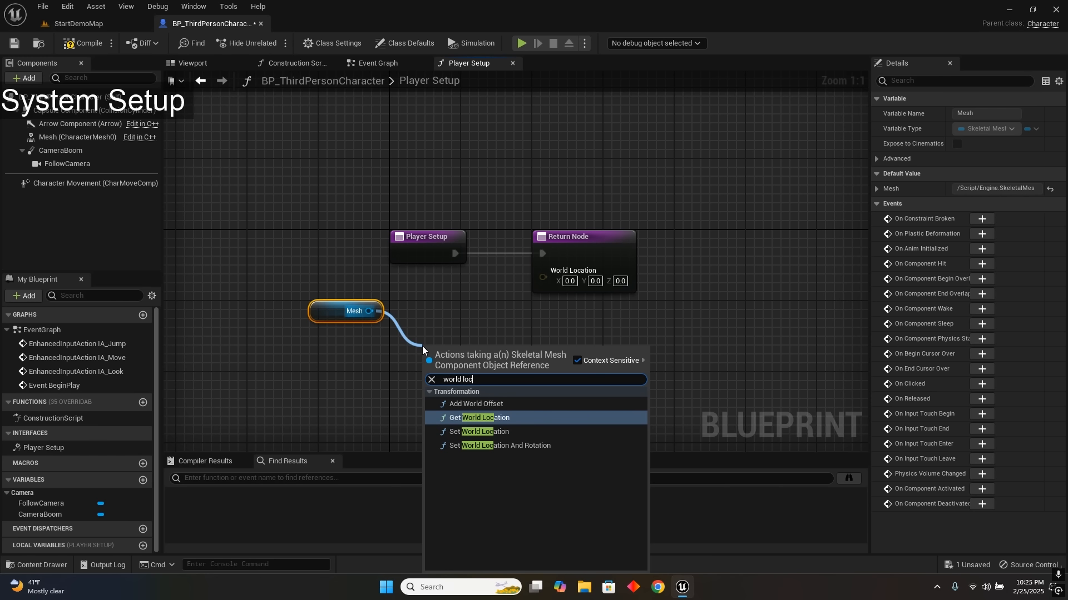
key(Return)
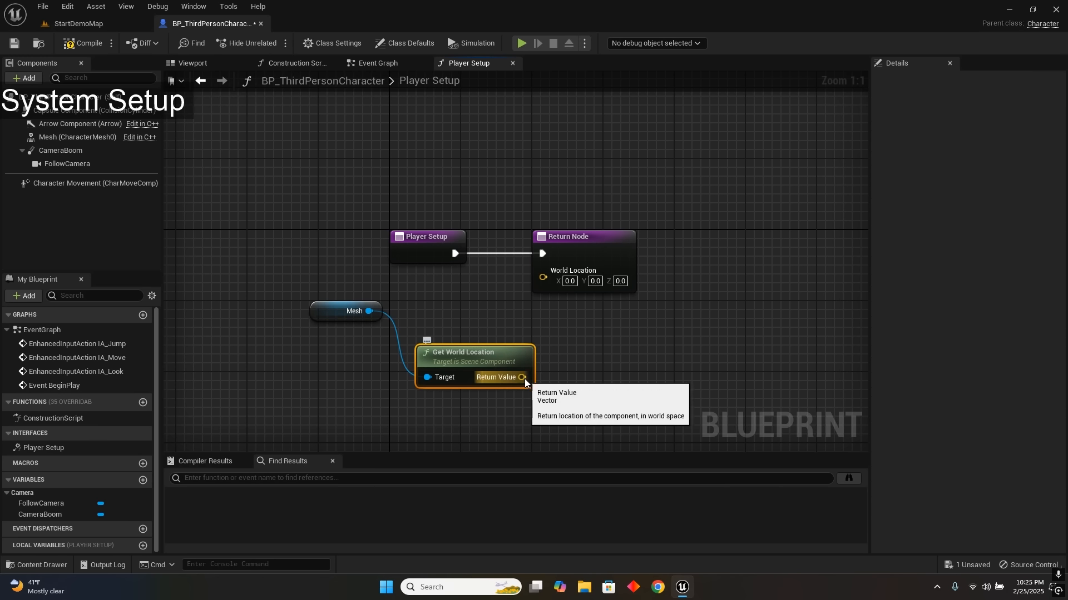
drag(522, 377, 543, 276)
click(92, 49)
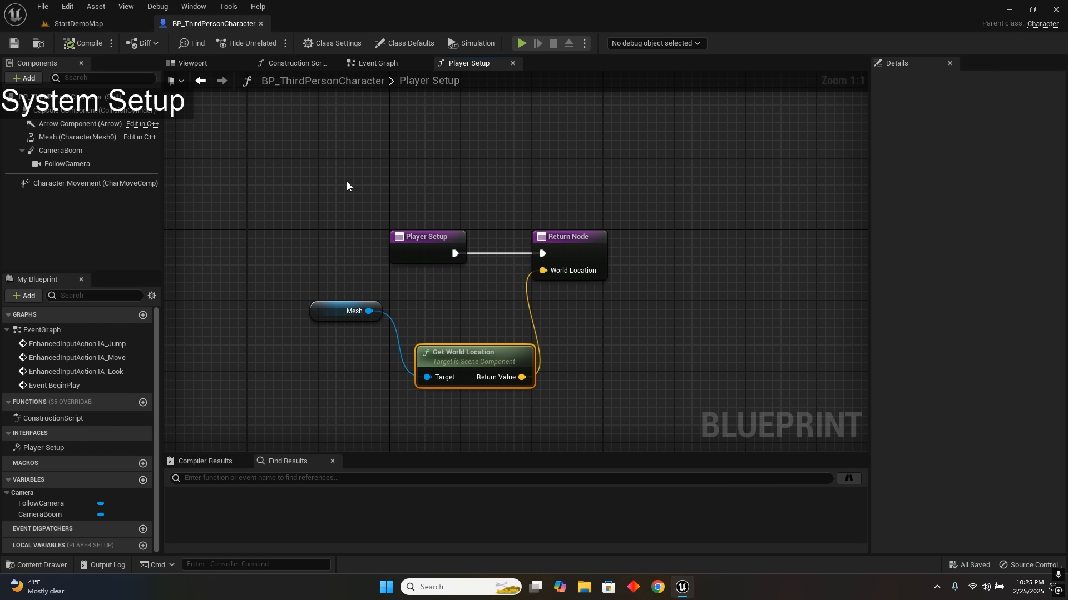
click(260, 23)
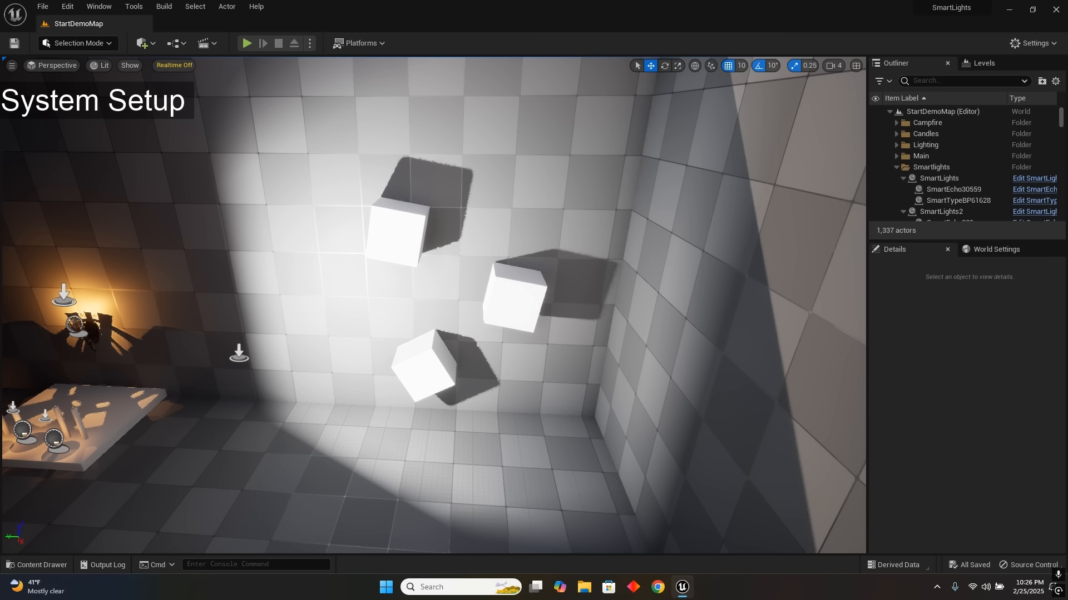
- Select the wall torch SmartlightTorchExample1 and expand its Smart Light Setup and Point Light Settings for review
mouse_move(576, 214)
right_down()
mouse_move(450, 214)
mouse_move(388, 193)
mouse_move(517, 199)
mouse_move(356, 194)
mouse_move(575, 211)
right_up()
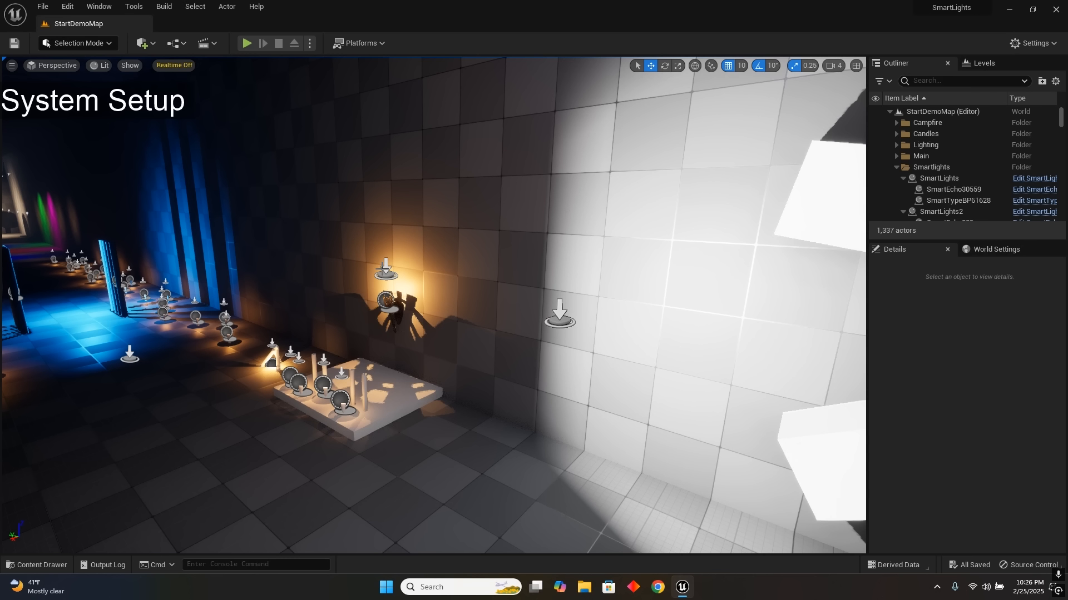
click(385, 267)
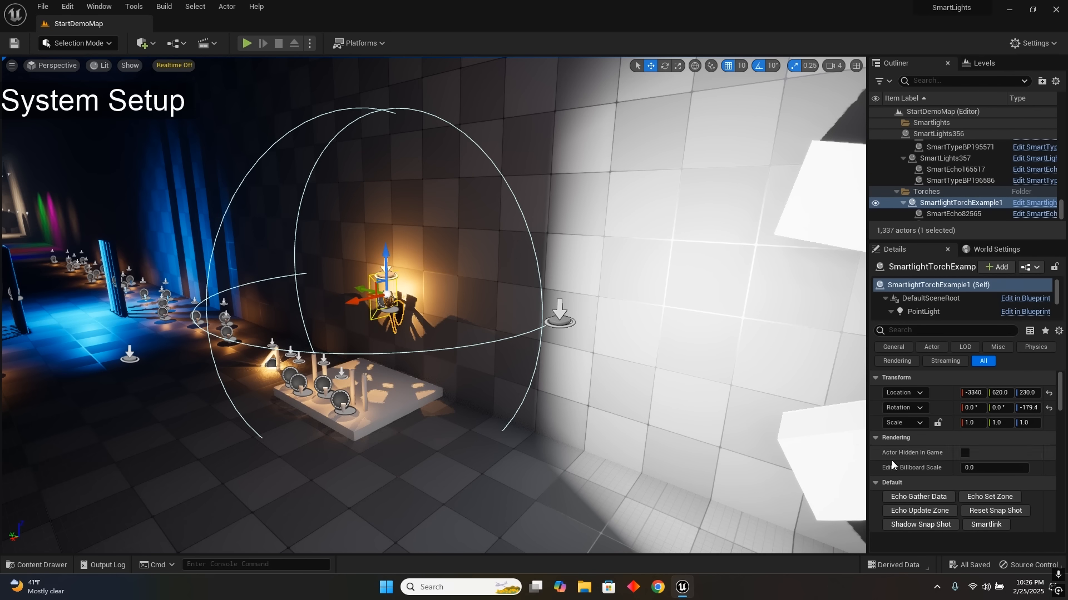
scroll(892, 460, down, 5)
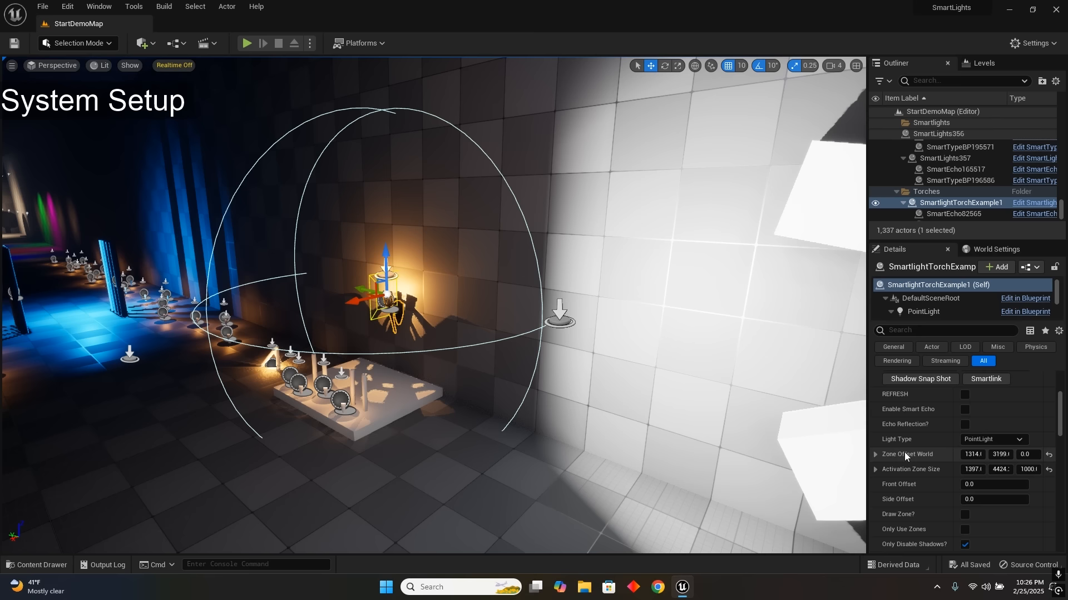
scroll(901, 461, down, 8)
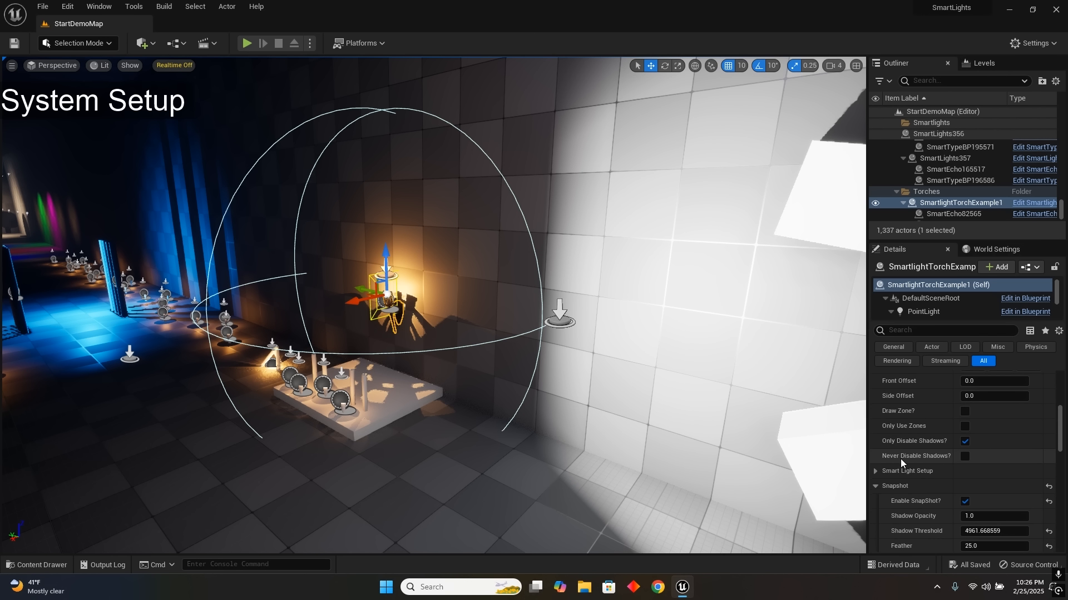
click(876, 393)
click(875, 378)
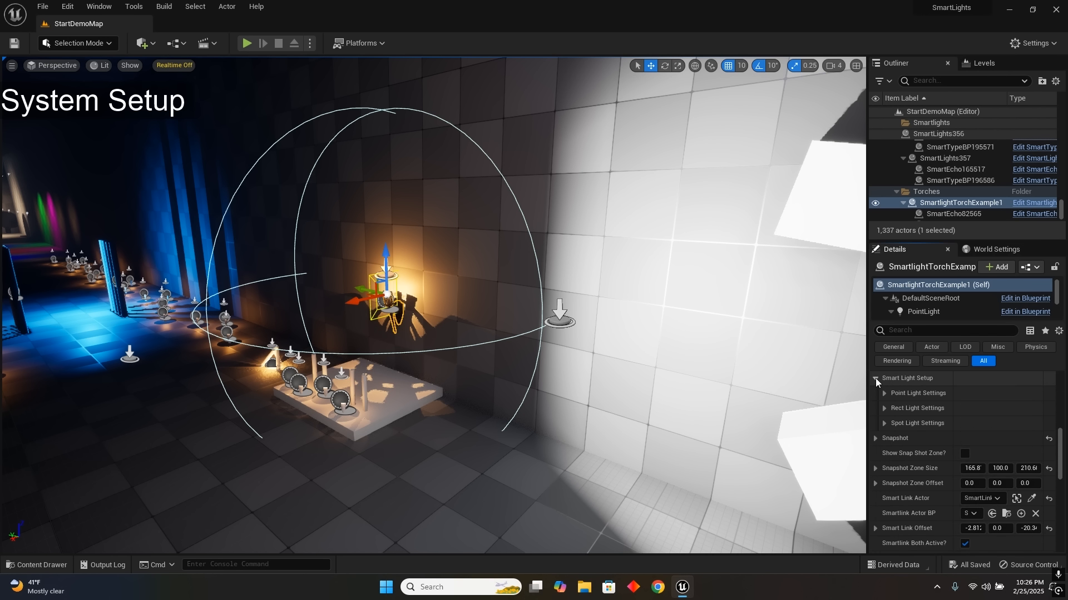
click(884, 393)
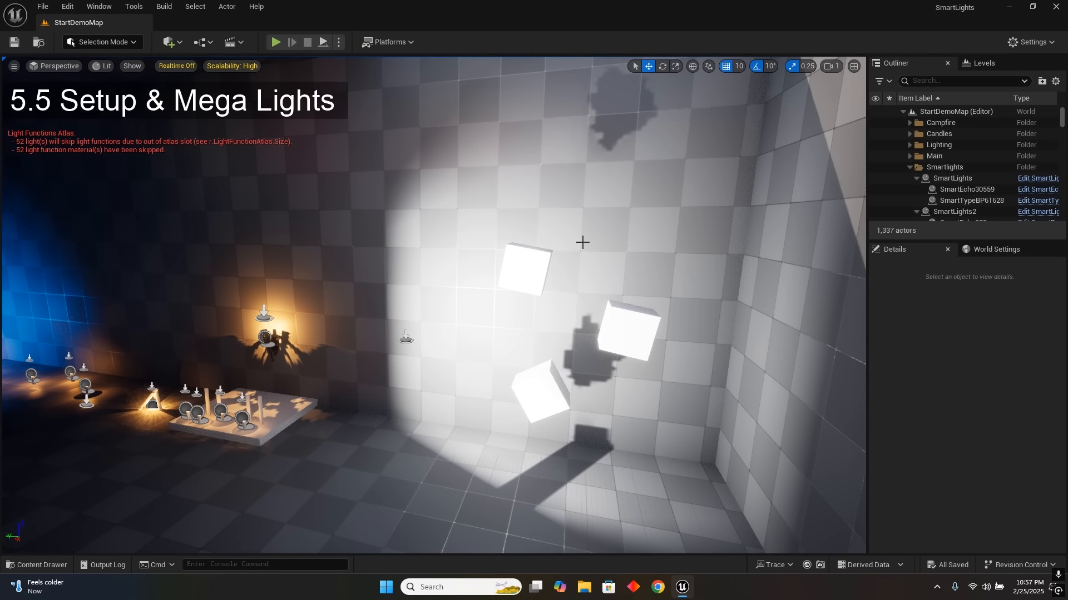
- Turn off Deferred Lighting Uses Light Function Atlas in the Project Settings and inspect the cube shadows on the wall
mouse_move(582, 242)
right_down()
mouse_move(581, 214)
mouse_move(582, 243)
right_up()
key(s)
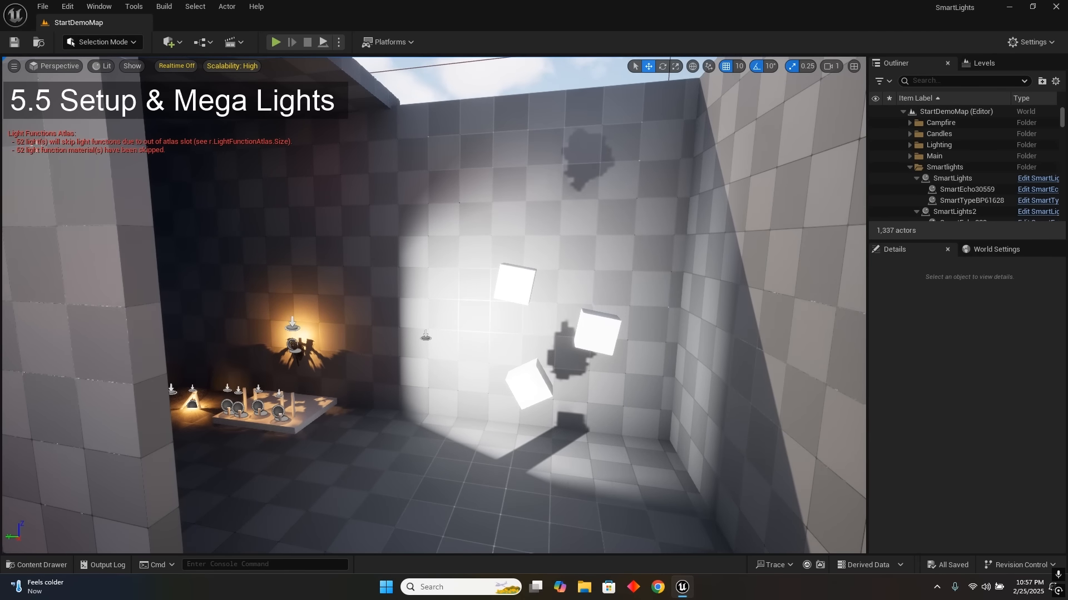
key(w)
mouse_move(501, 243)
right_down()
mouse_move(508, 238)
mouse_move(501, 243)
right_up()
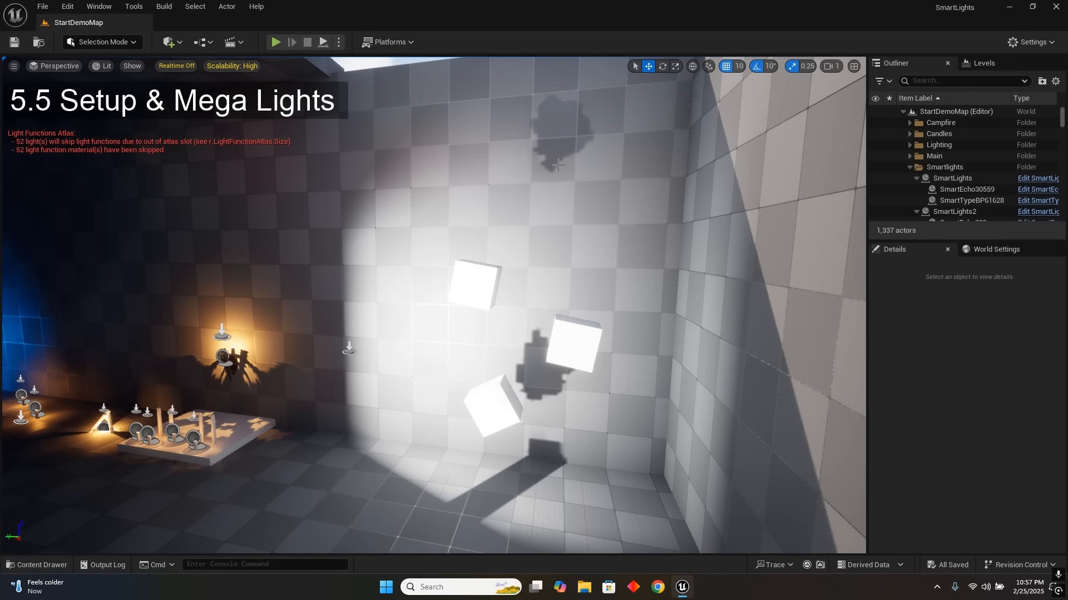
right_drag(560, 167, 557, 170)
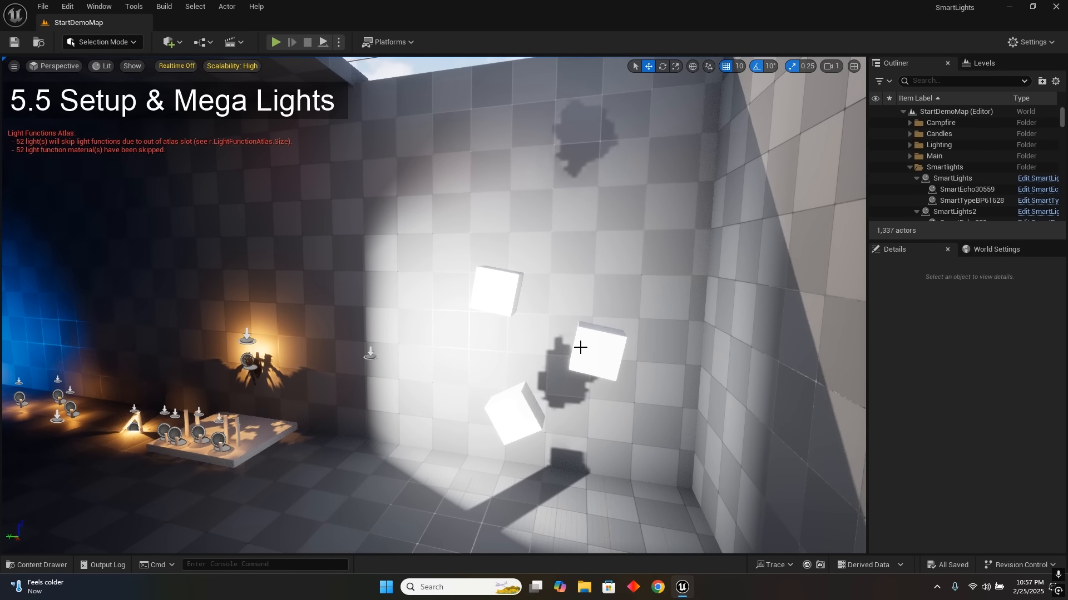
click(65, 8)
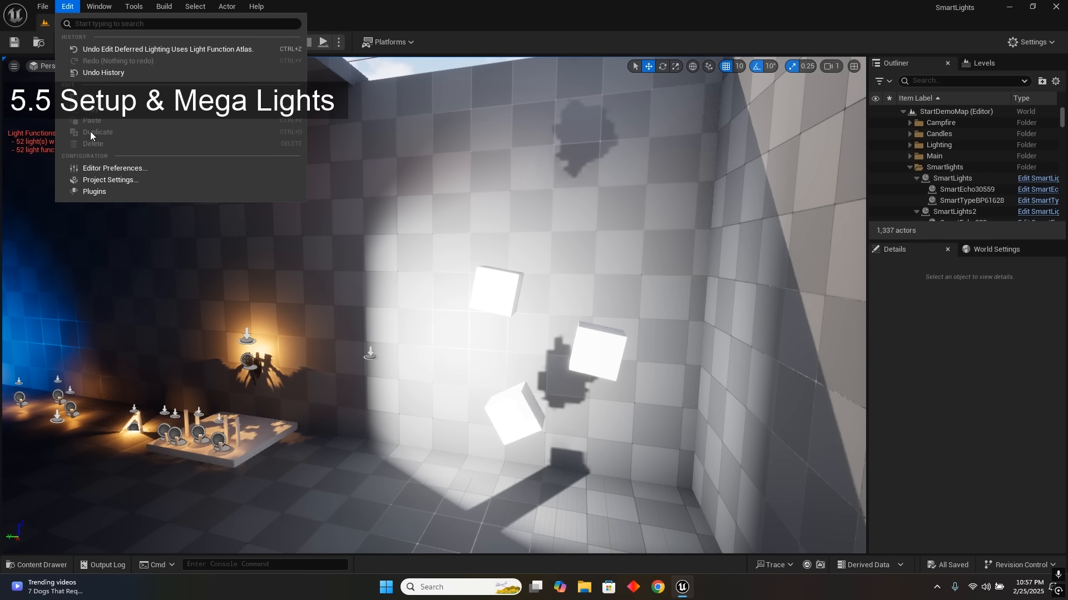
click(98, 181)
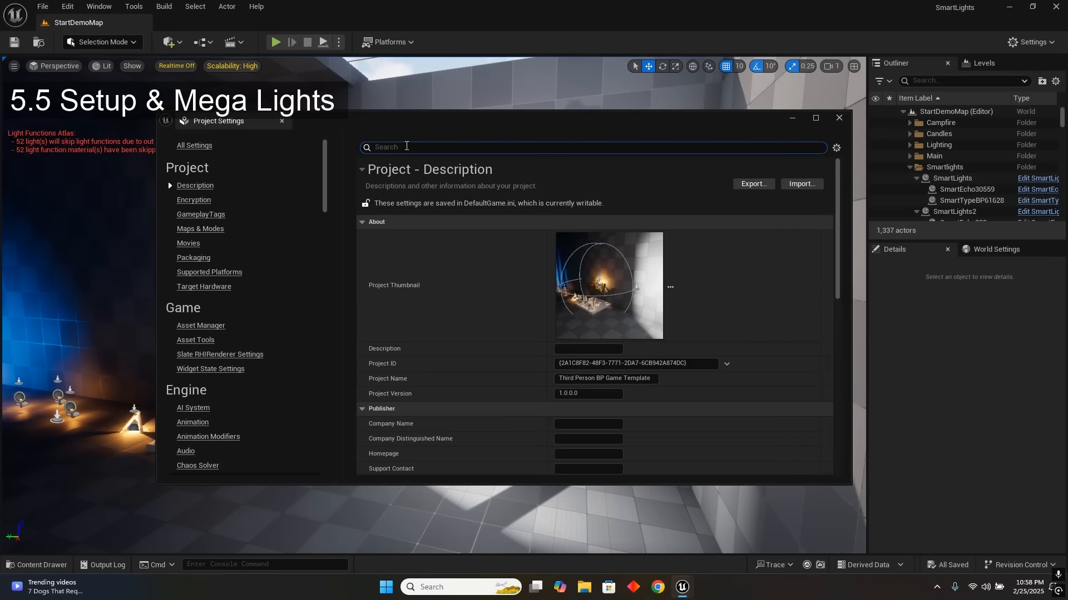
text(atlas)
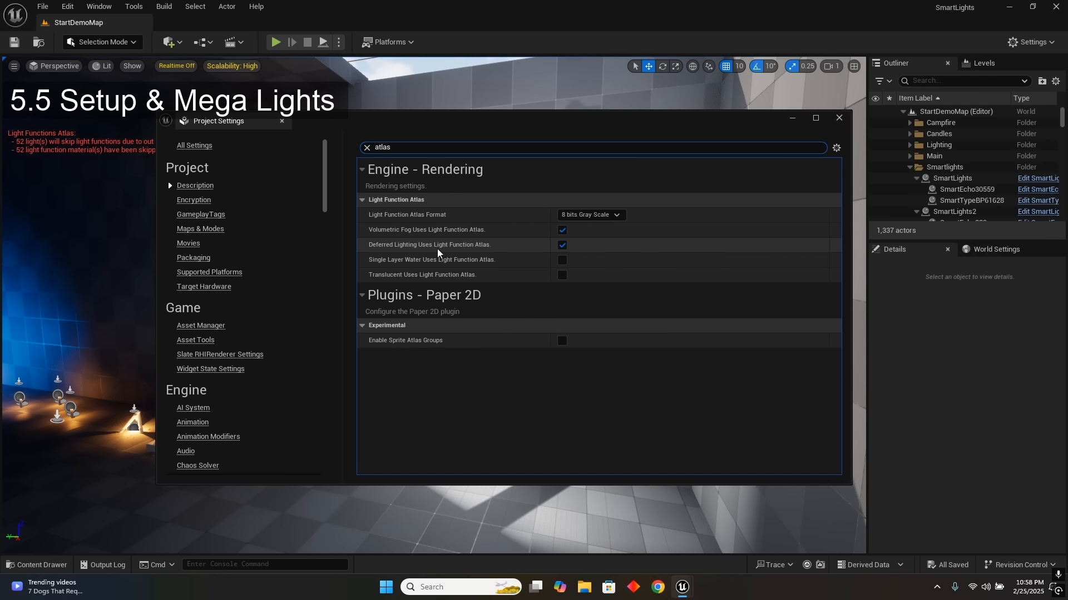
click(562, 247)
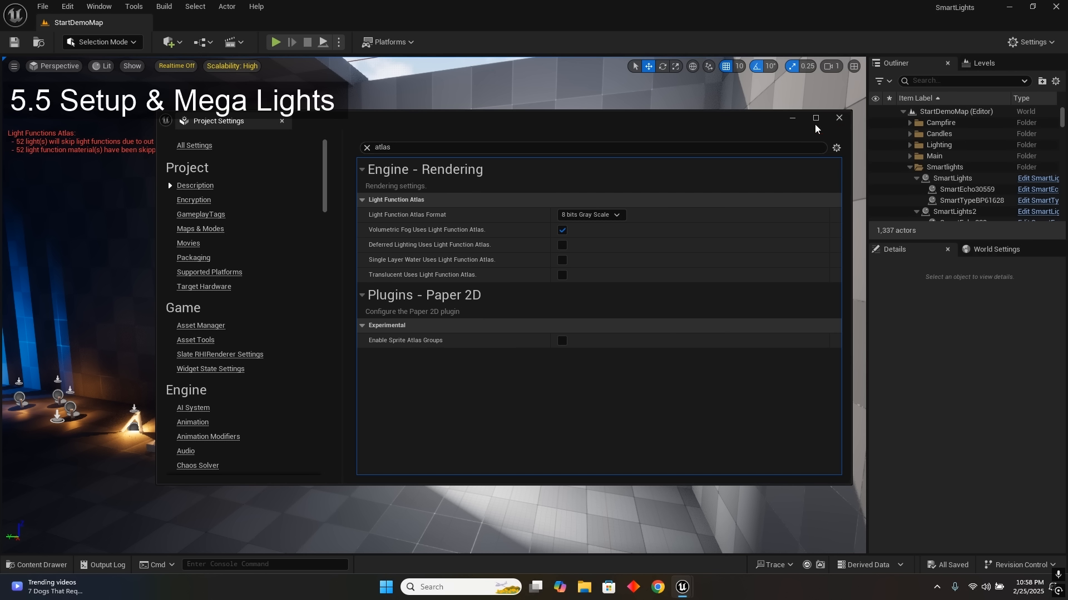
click(839, 118)
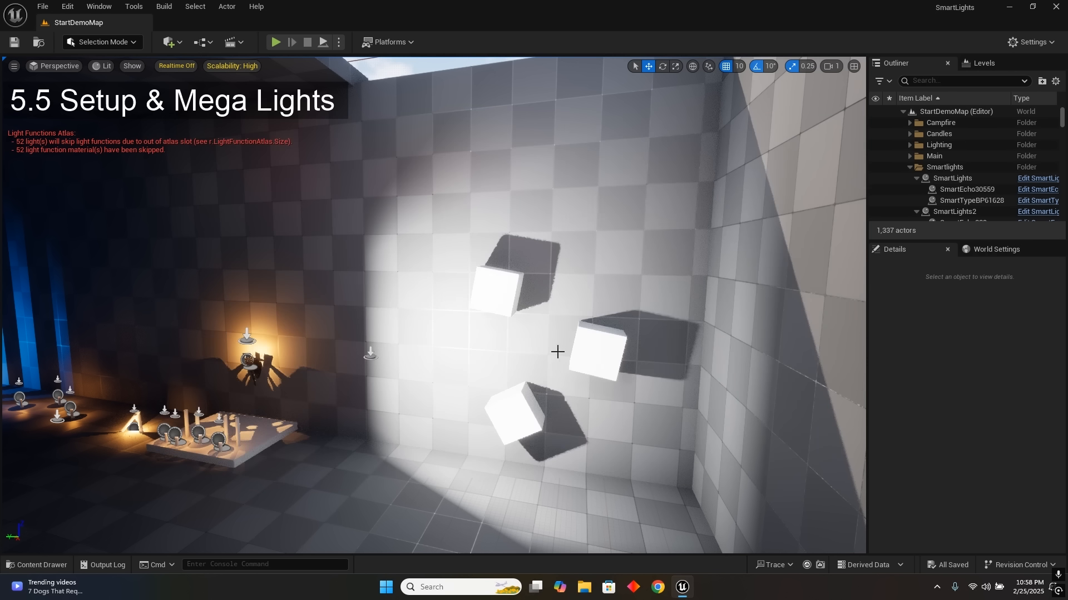
right_drag(558, 352, 533, 359)
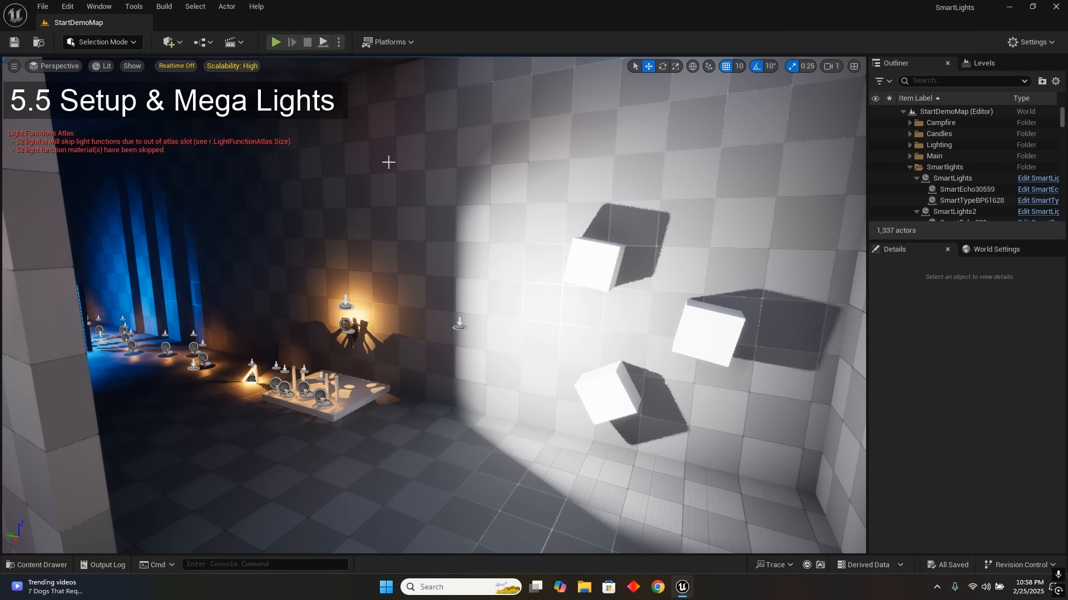
- Enable Support Hardware Ray Tracing and MegaLights in the Rendering section of the Project Settings, and restart the editor to apply them
right_drag(388, 162, 411, 147)
click(67, 6)
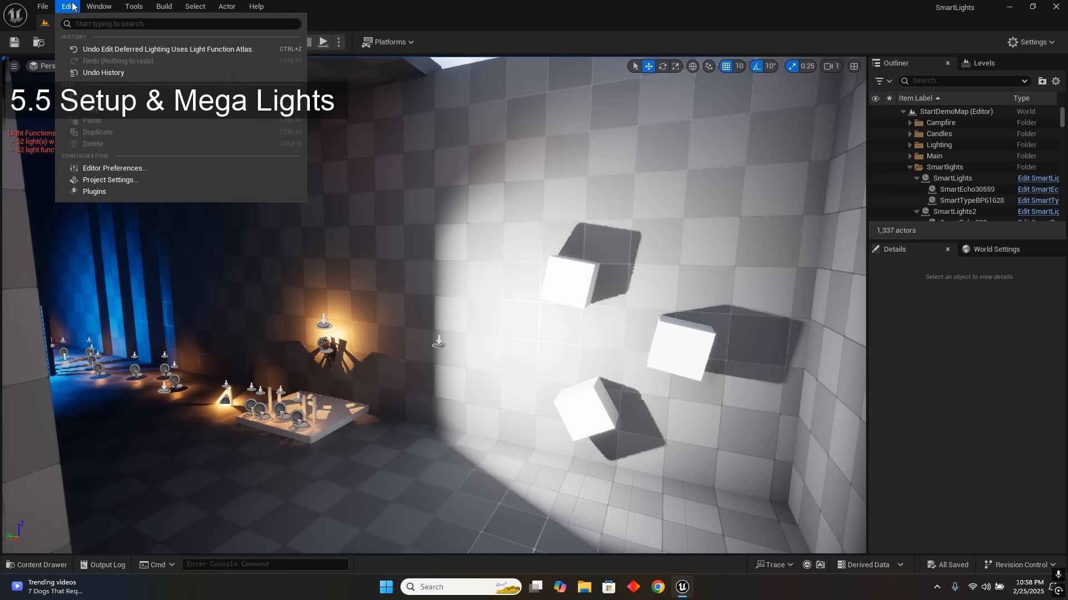
click(157, 183)
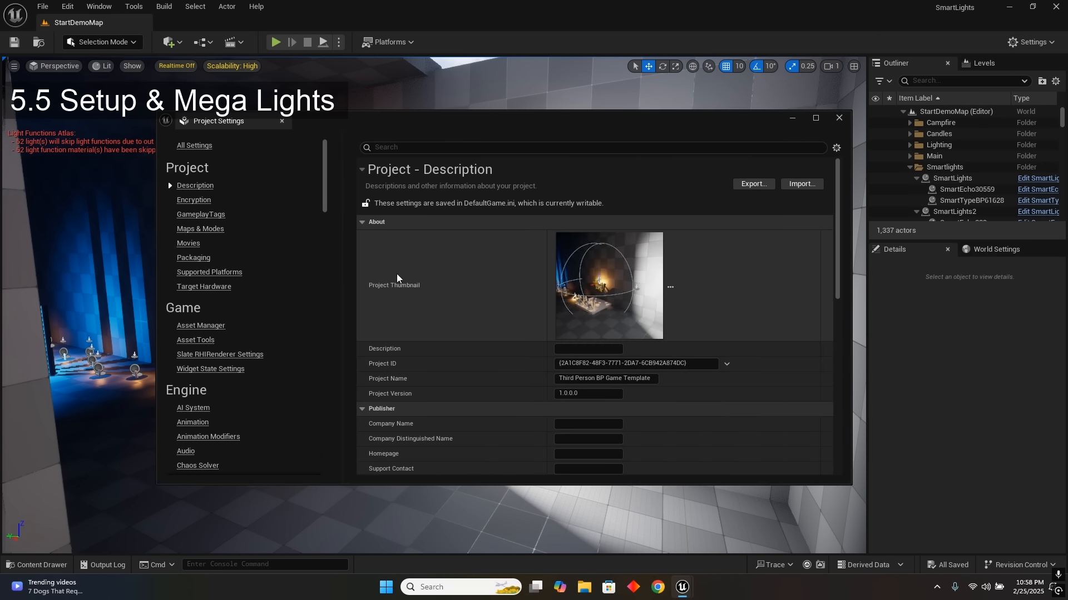
drag(325, 178, 324, 297)
click(193, 206)
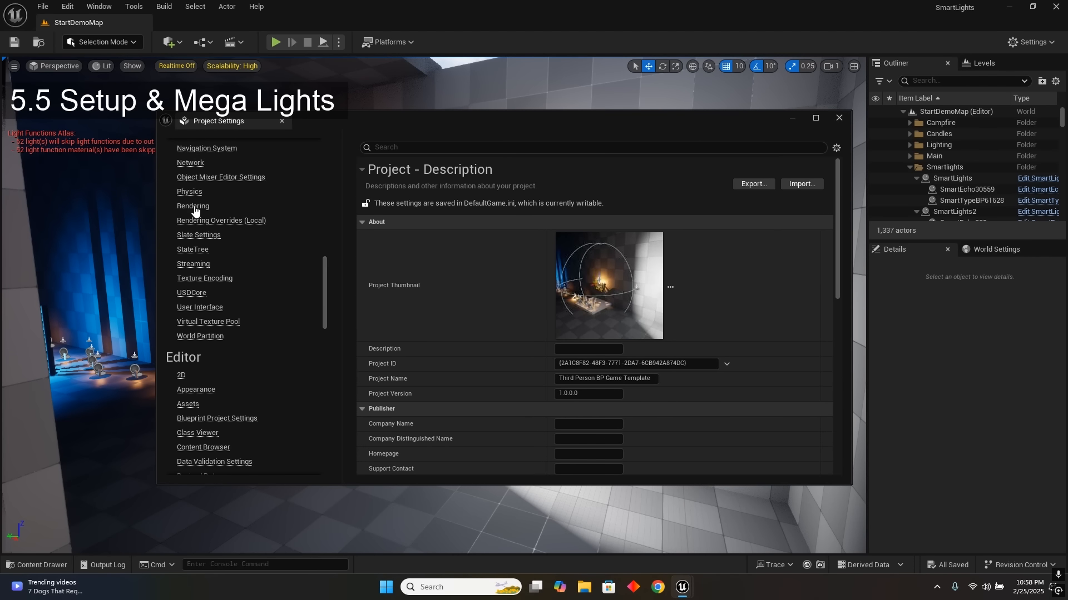
scroll(479, 357, down, 12)
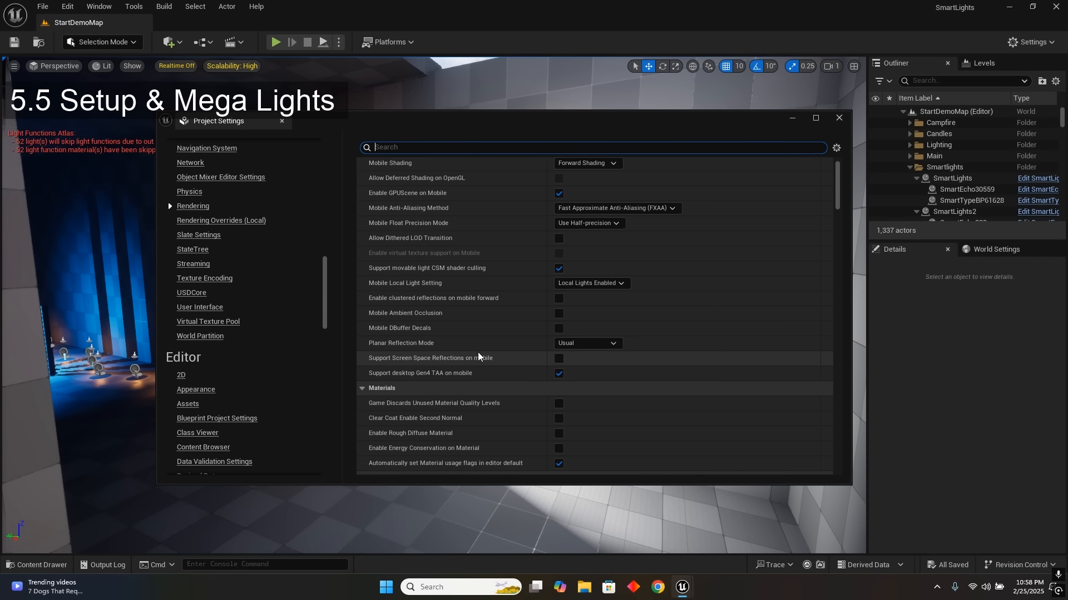
scroll(478, 357, down, 2)
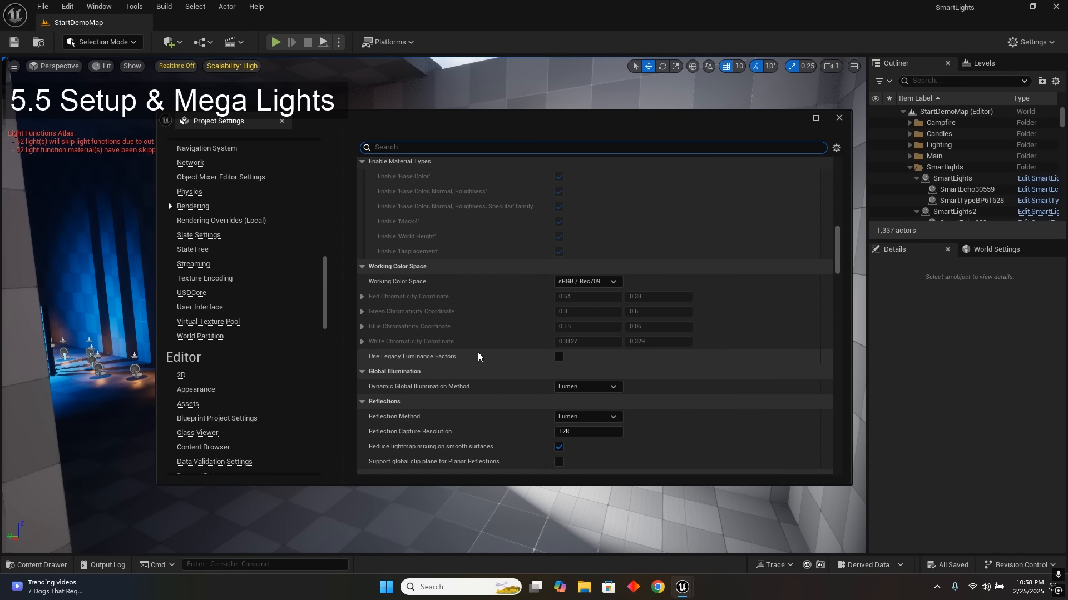
scroll(478, 357, down, 13)
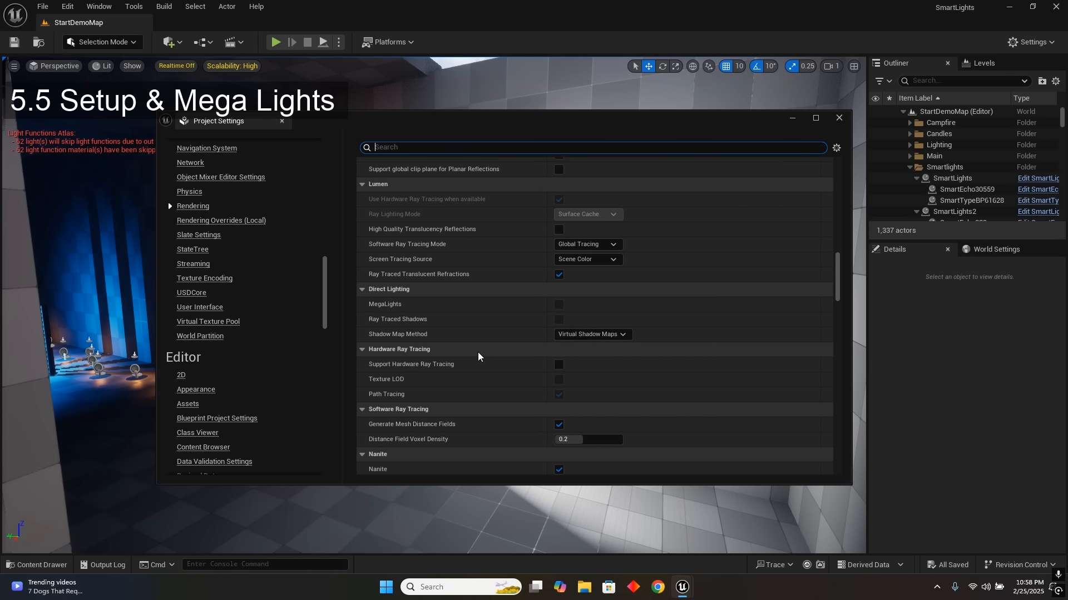
scroll(478, 357, down, 3)
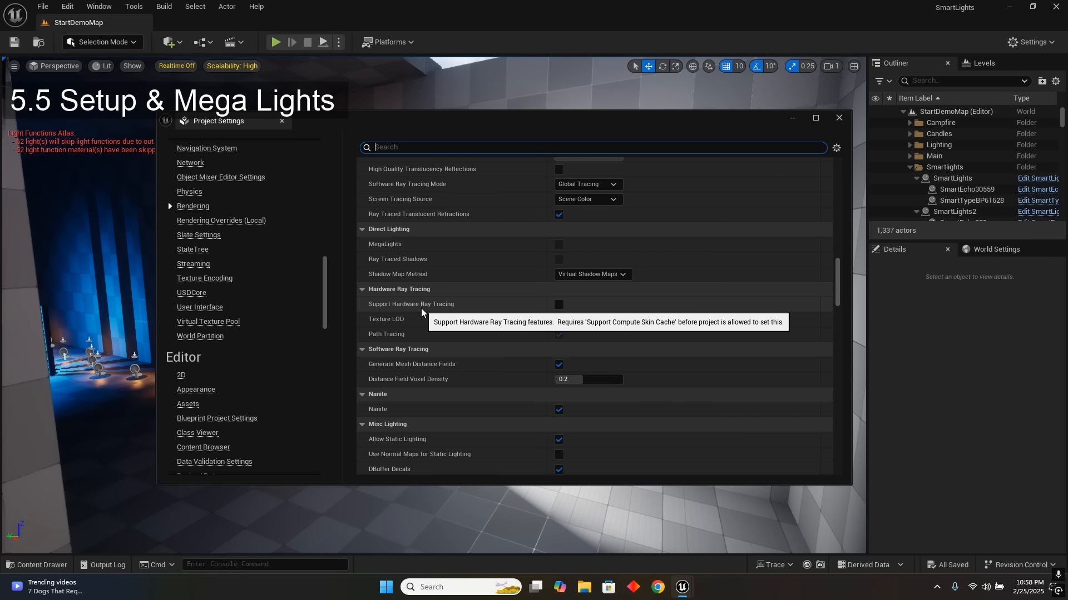
click(558, 304)
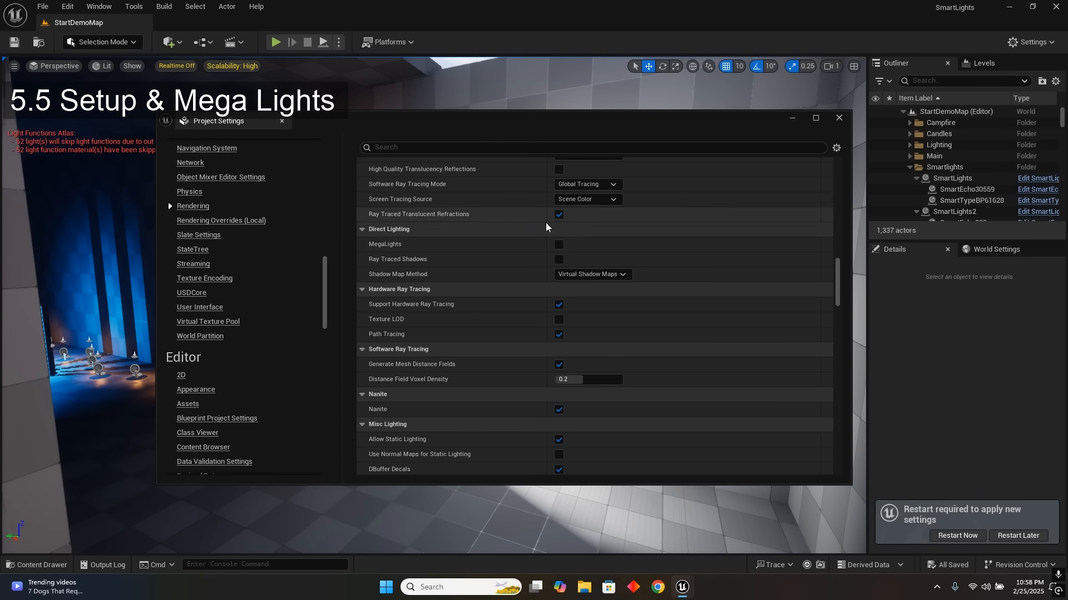
click(559, 245)
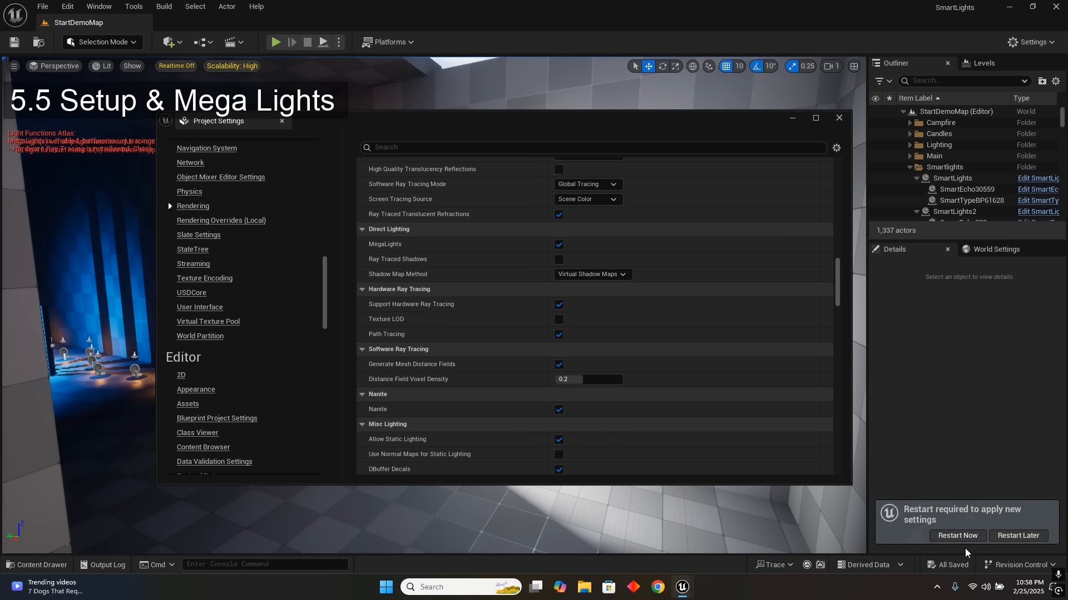
click(957, 536)
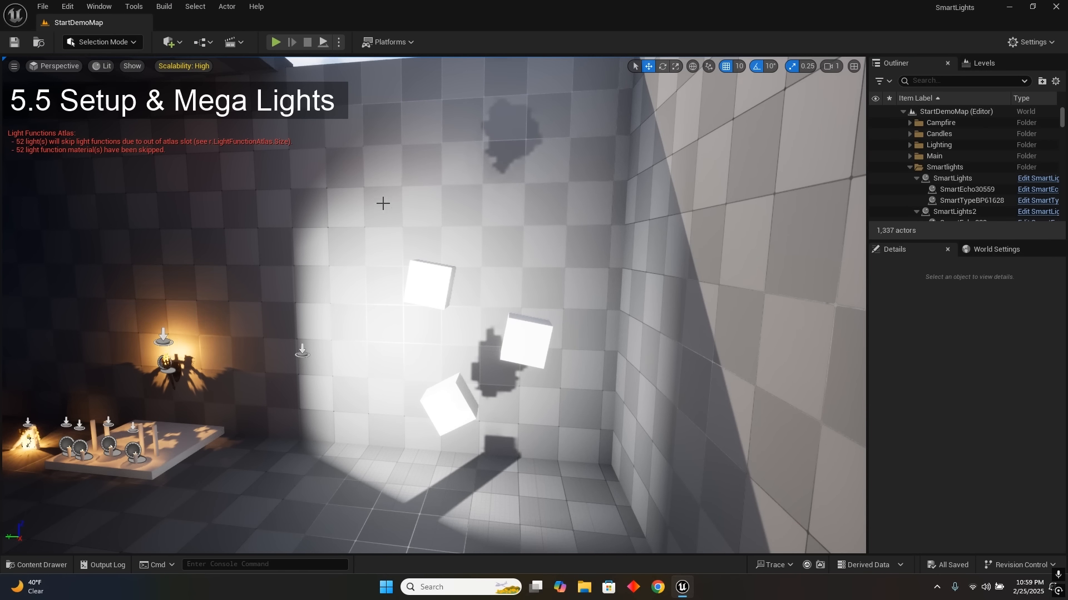
- Open the SmartLights blueprint and place PointLight, RectLight and SpotLight references below the MegaLightsSetup event in its Event Graph
right_drag(381, 203, 371, 203)
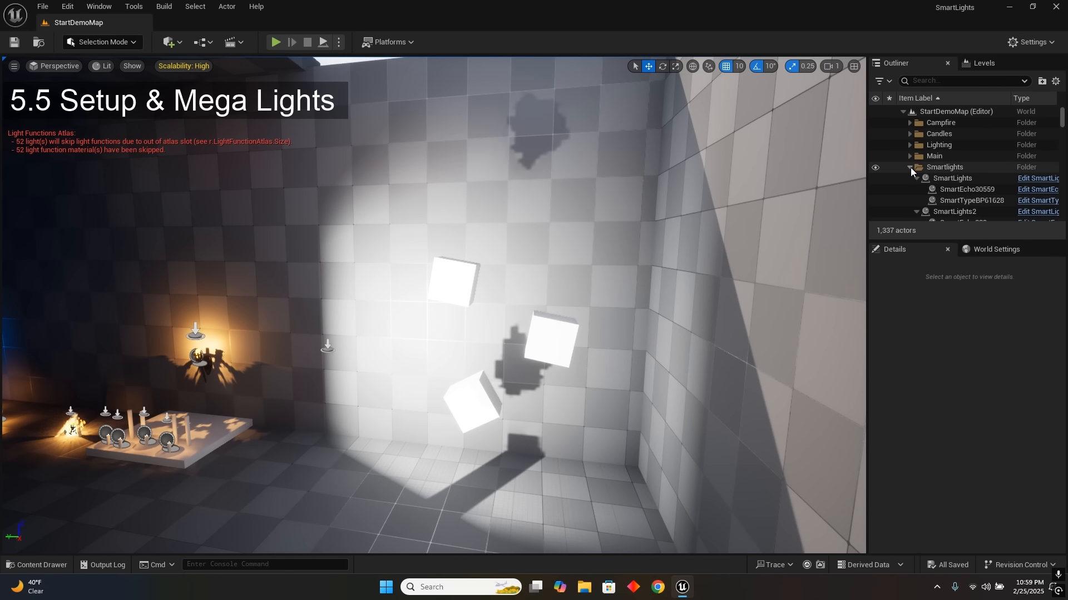
click(1032, 180)
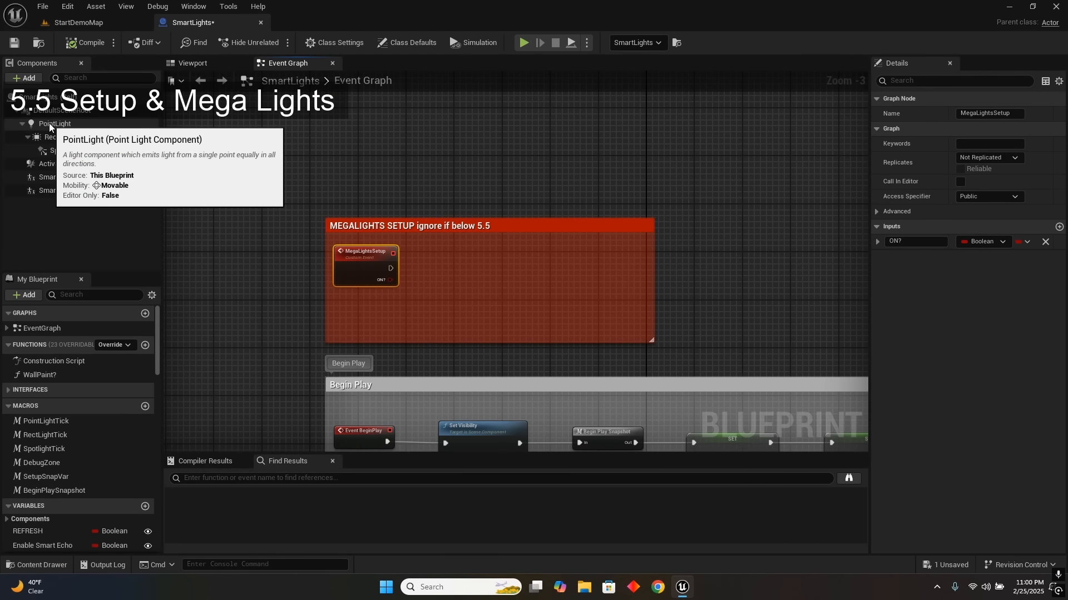
click(52, 125)
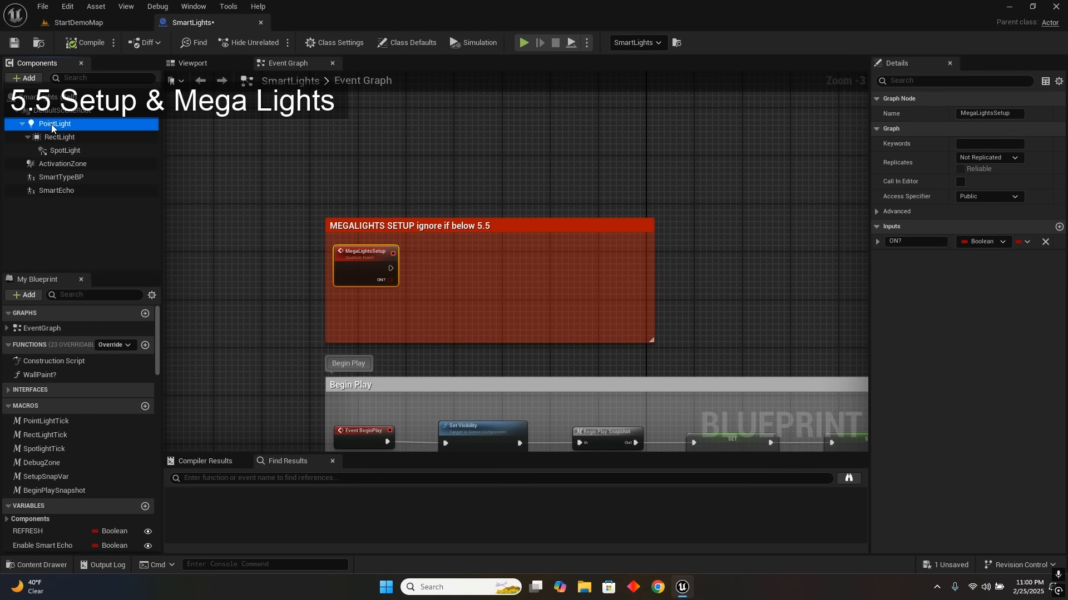
drag(52, 126, 346, 296)
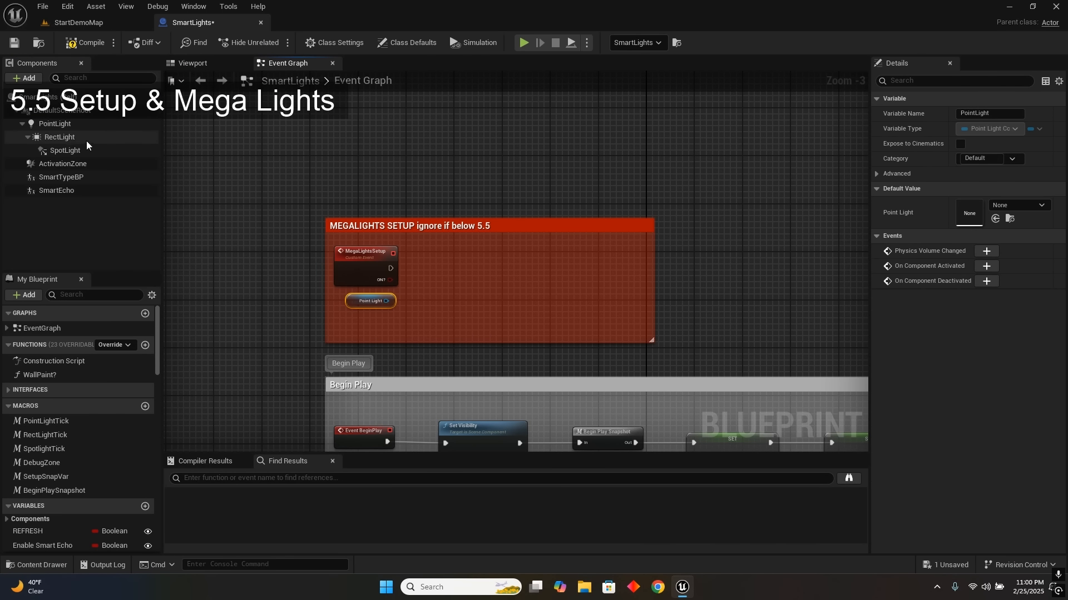
drag(86, 142, 352, 315)
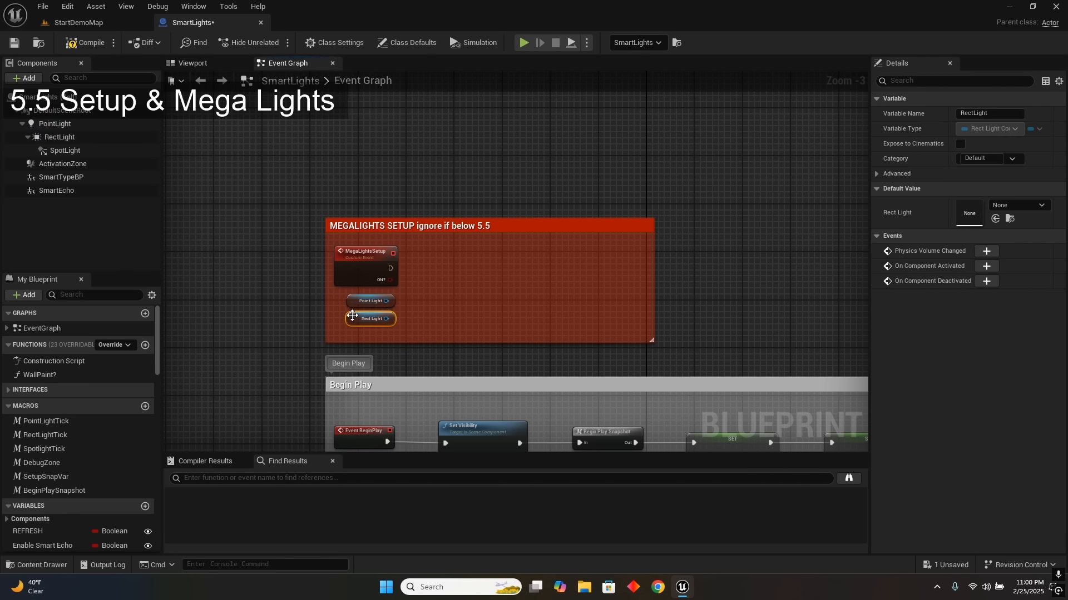
drag(64, 150, 345, 332)
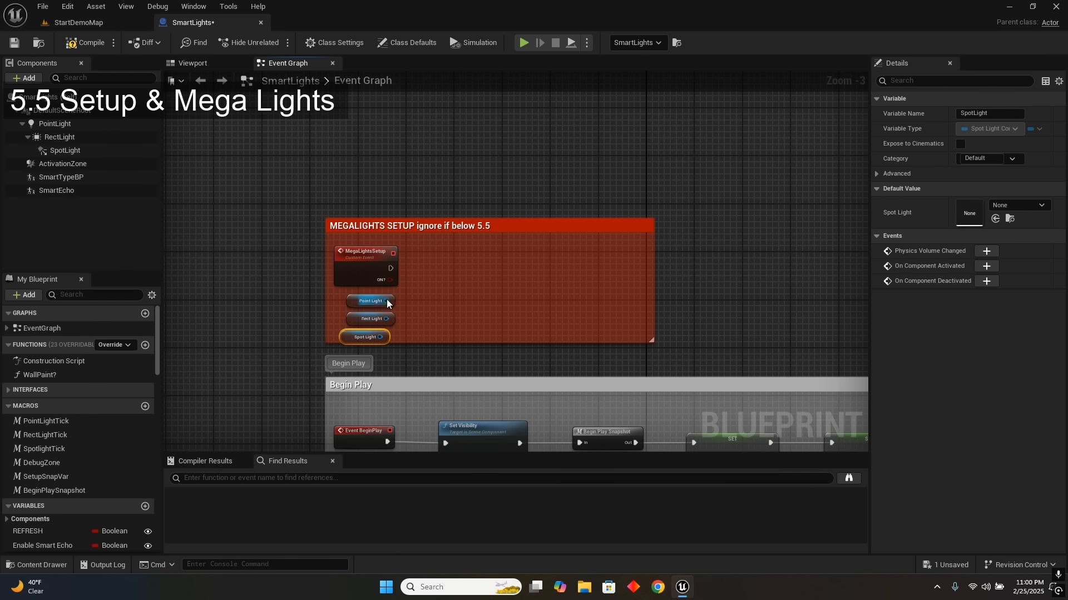
- Add a Set Allow MegaLights node from the Point Light reference, beside the MegaLightsSetup event
drag(387, 301, 439, 262)
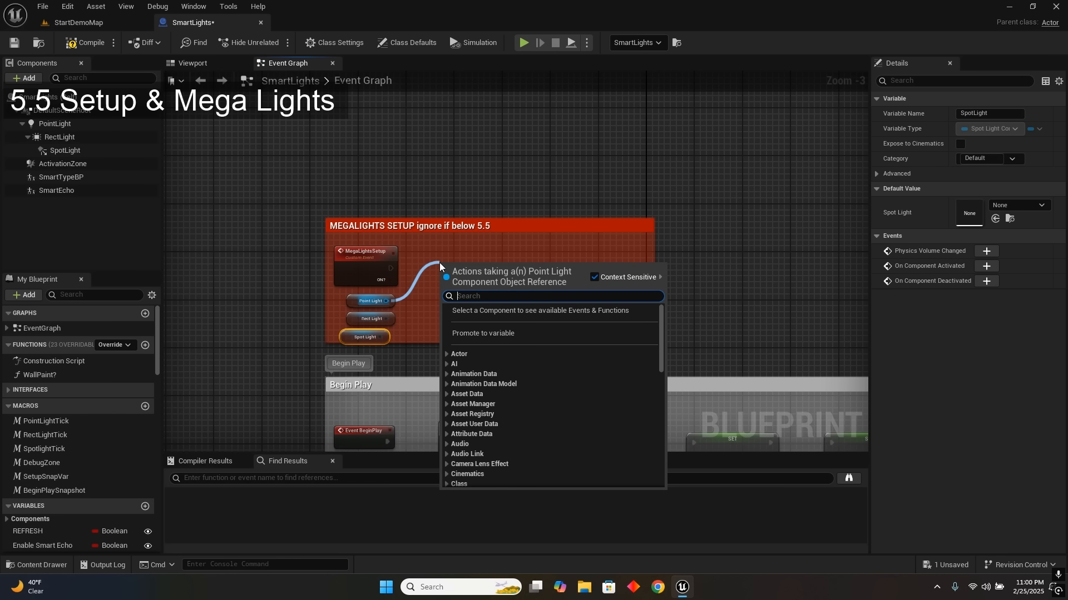
text(set)
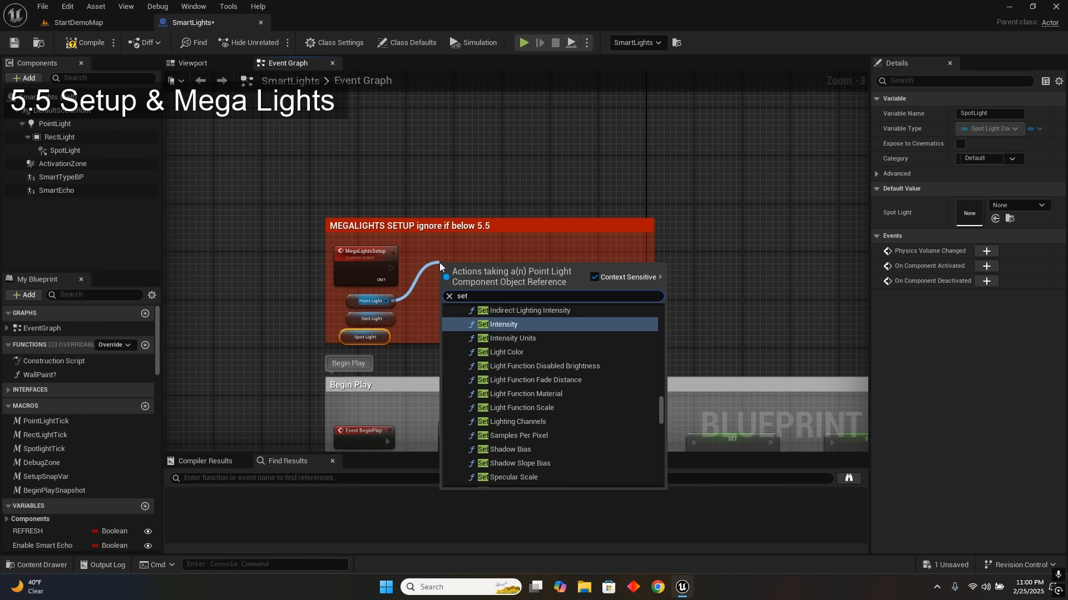
text( mega)
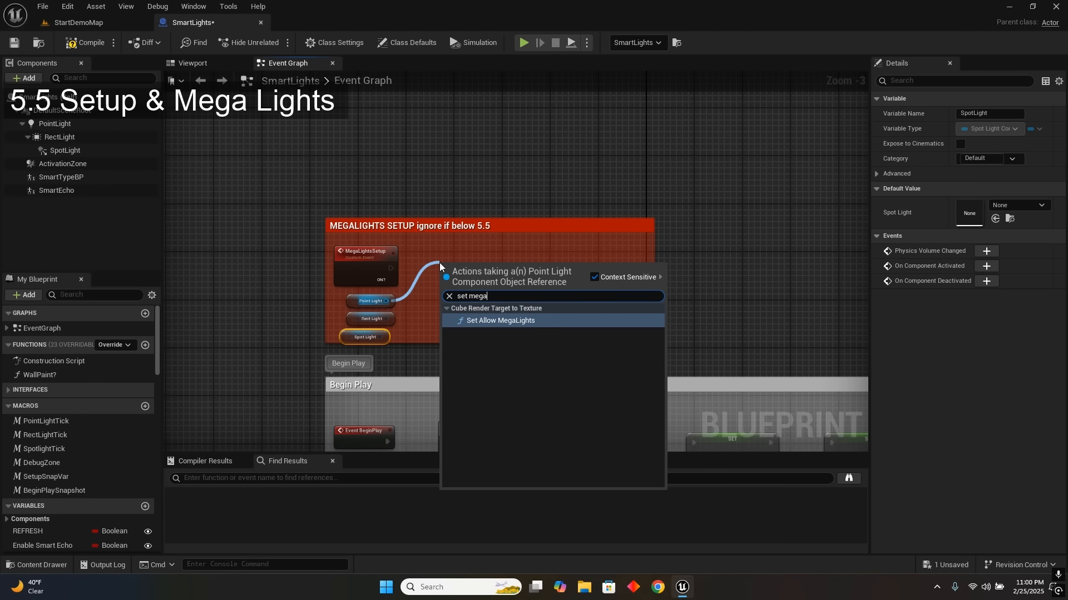
key(Return)
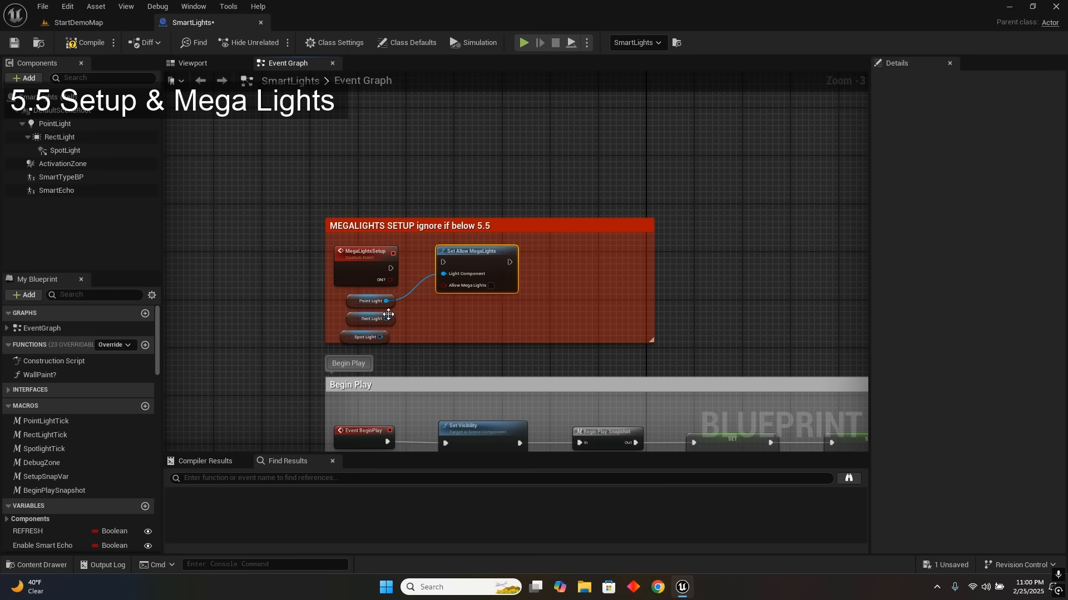
- Widen the MEGALIGHTS SETUP comment, add two copies of Set Allow MegaLights, and chain all three from the event, targeting Point, Spot and Rect Light
drag(652, 259, 816, 259)
drag(353, 315, 492, 309)
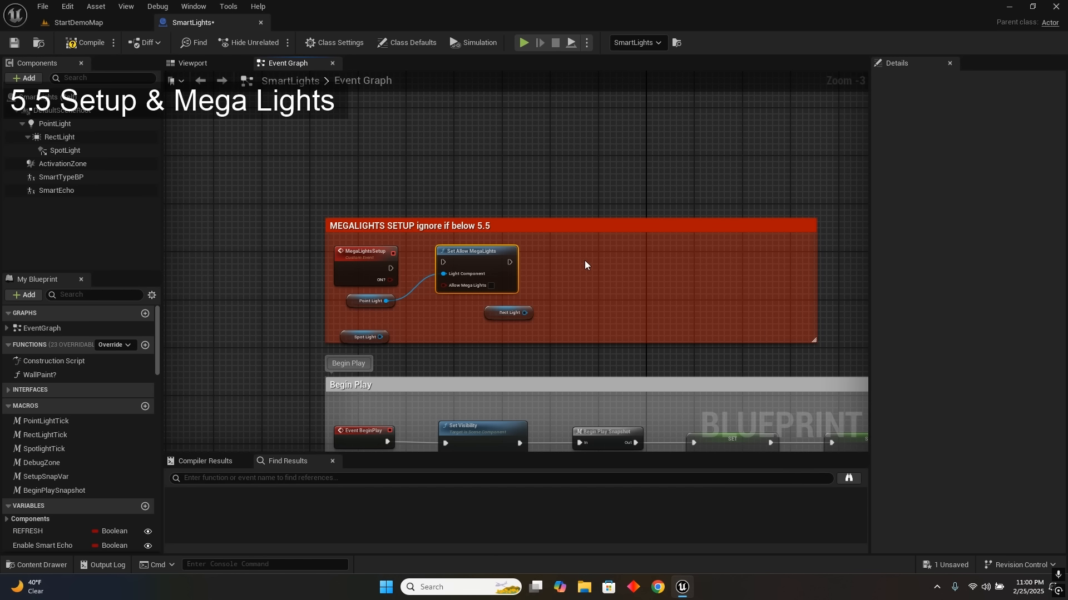
key(ctrl+v)
key(ctrl+v)
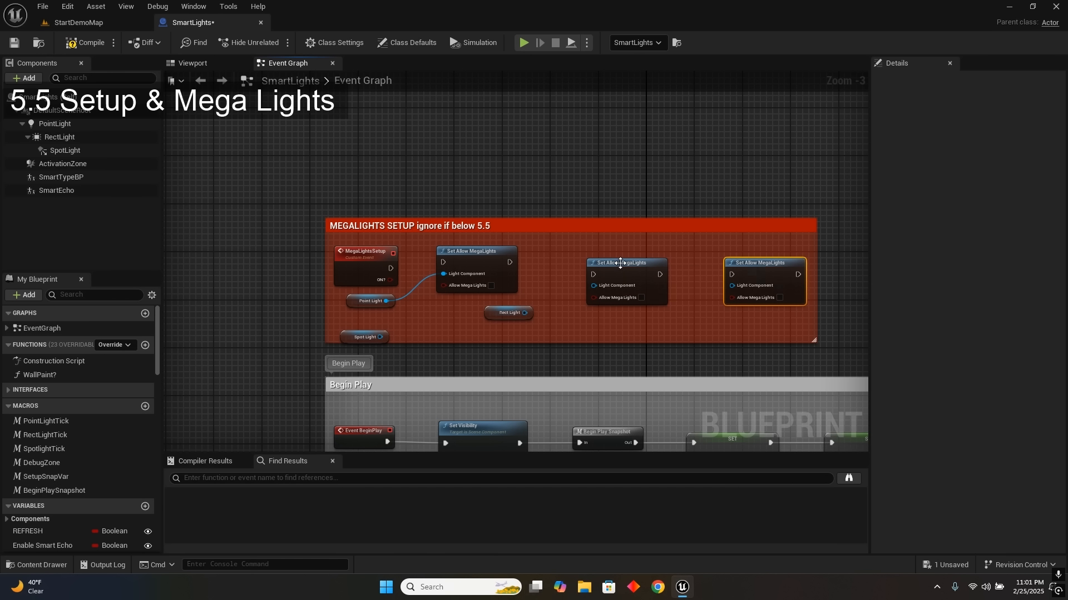
drag(620, 262, 591, 251)
drag(751, 257, 709, 245)
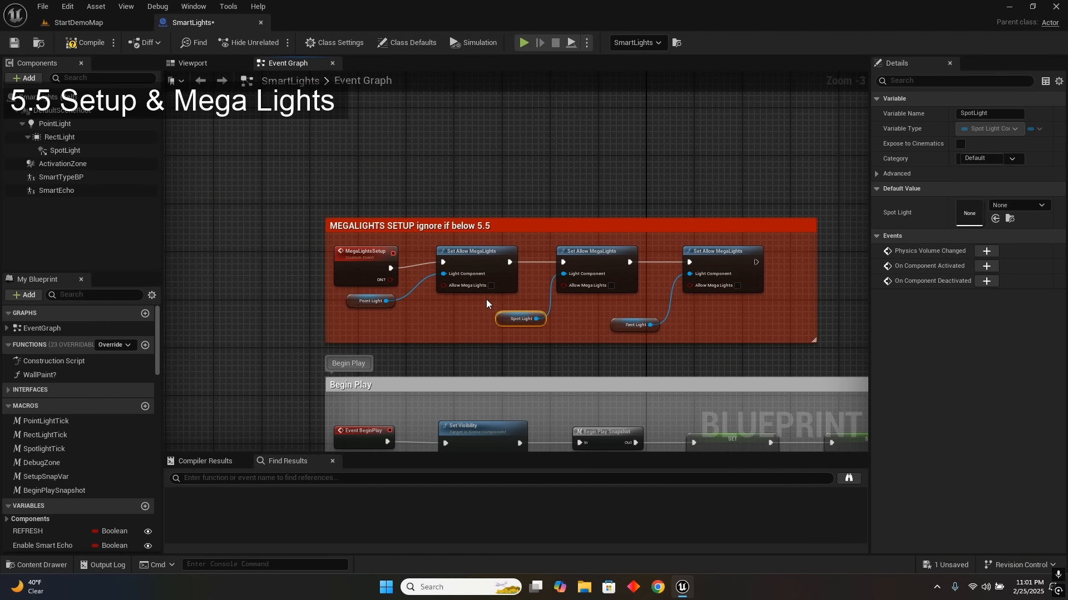
- Connect the ON? input of MegaLightsSetup to Allow Mega Lights on all three nodes, then compile and save the blueprint
drag(389, 280, 564, 286)
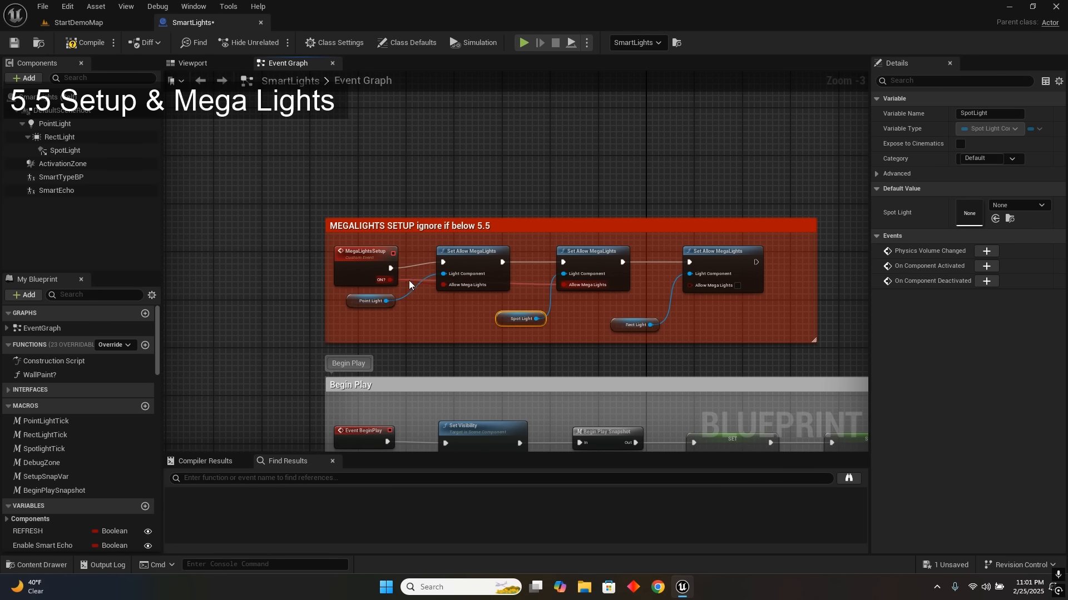
drag(391, 280, 689, 285)
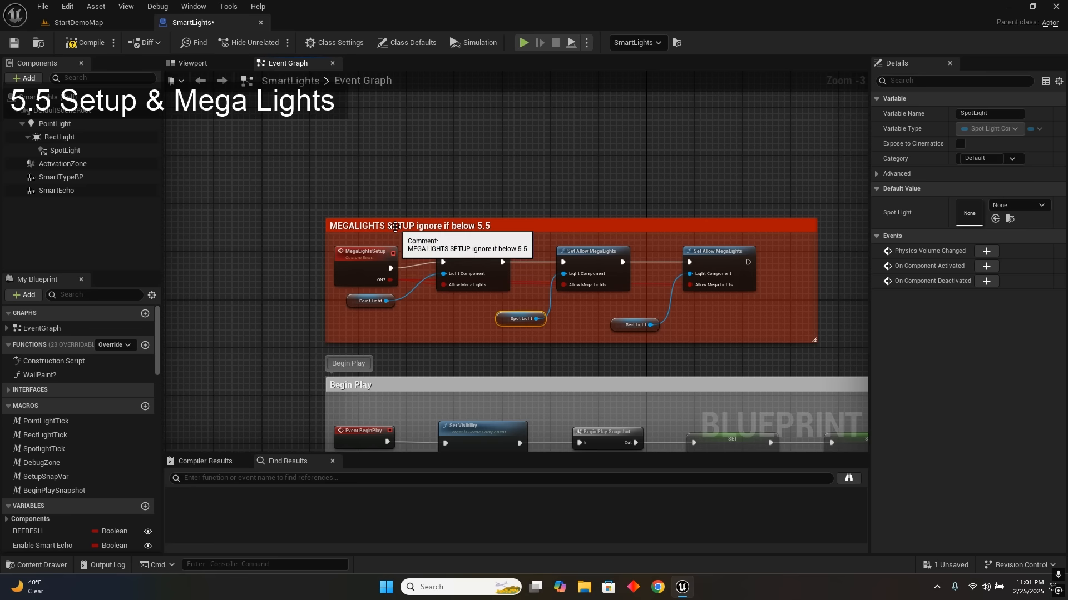
click(82, 44)
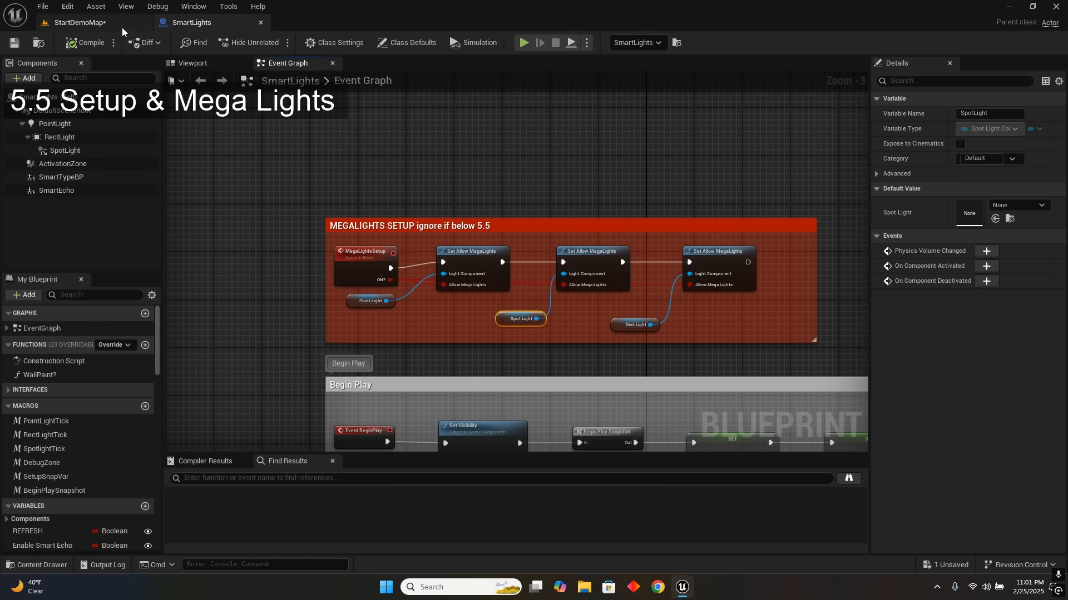
- Return to the StartDemoMap level, inspect the cube shadows on the lit wall, and select the smart light beside the cubes
click(80, 23)
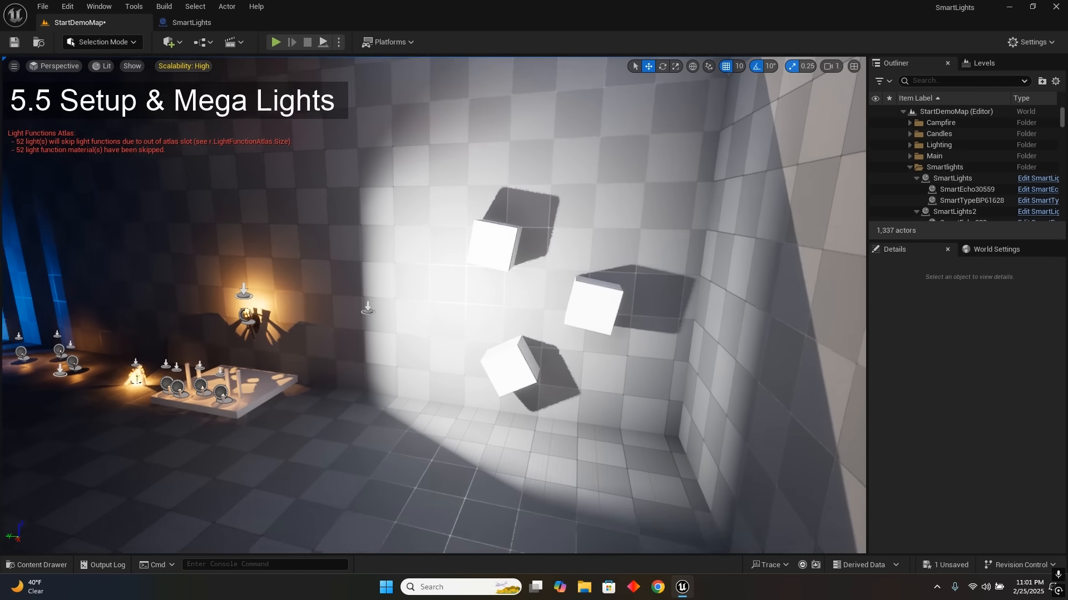
right_drag(574, 279, 579, 272)
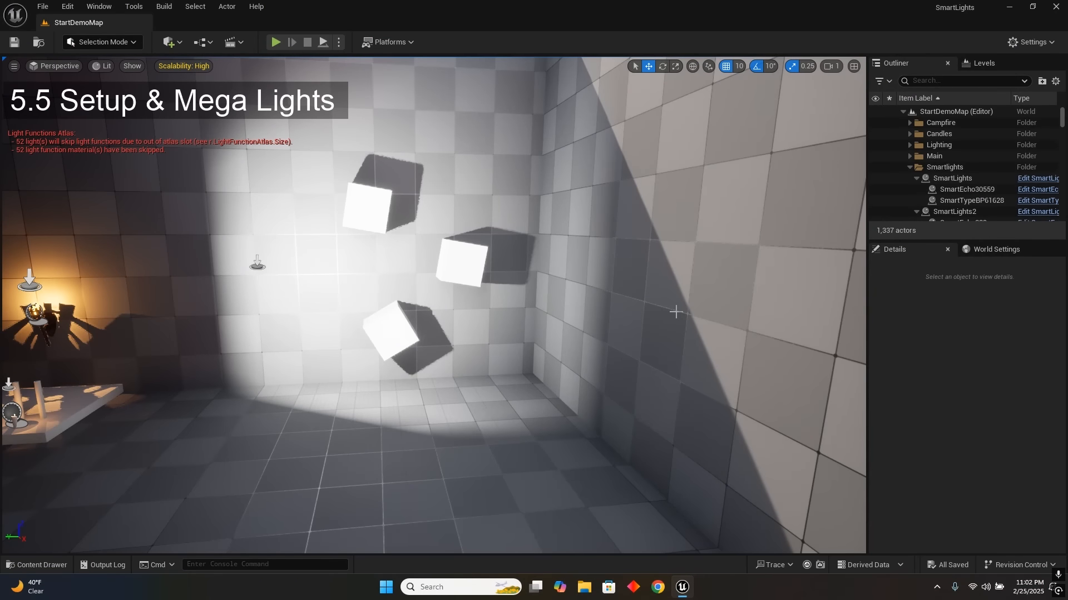
right_drag(667, 310, 646, 304)
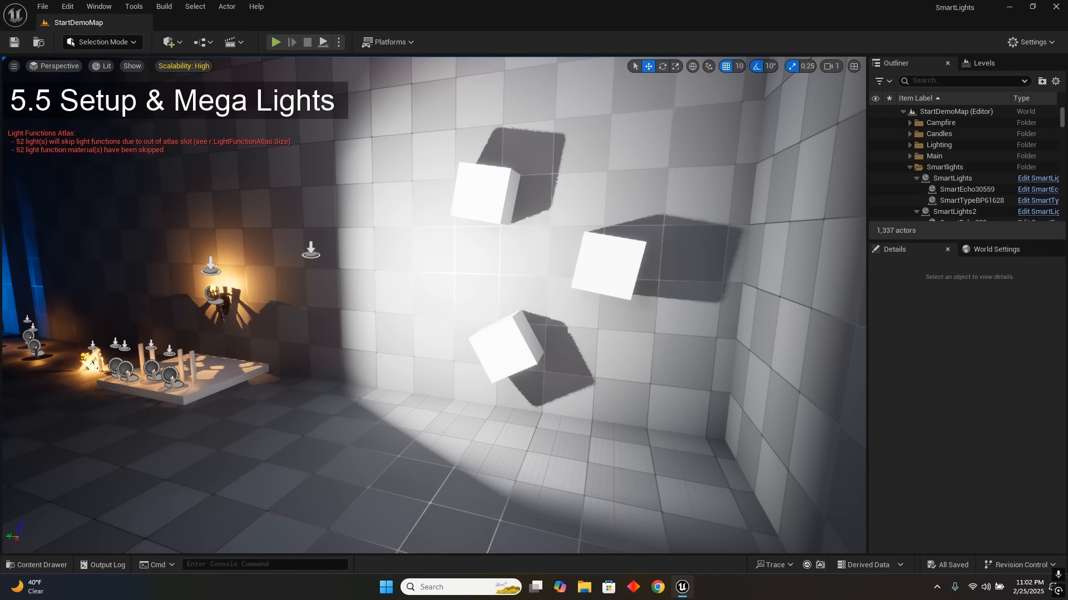
click(311, 252)
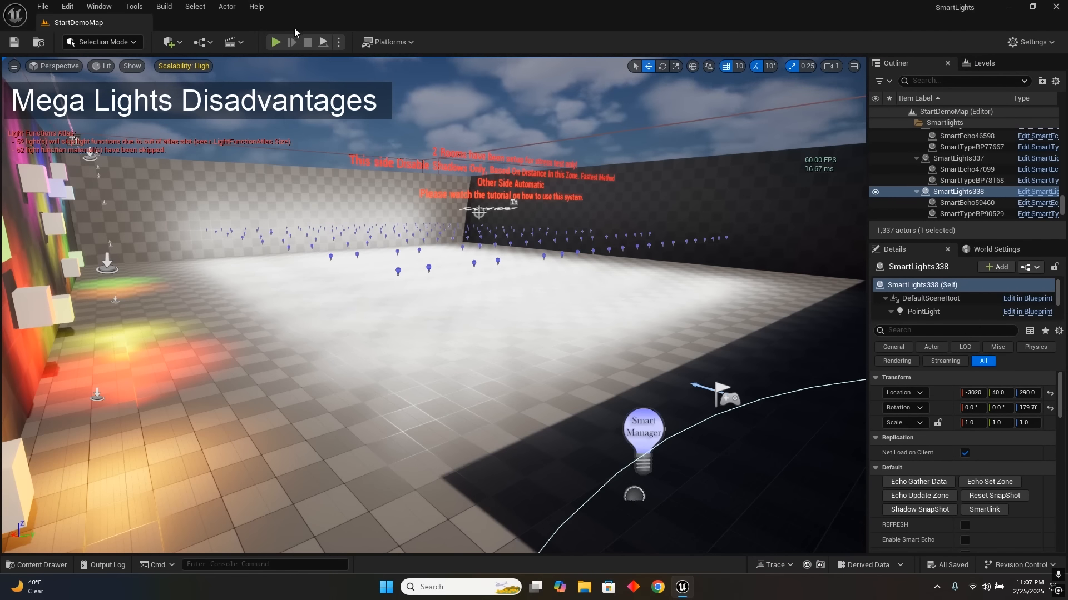
- Play the level and move the character back and forth over the lit floor to examine its shadow in motion
click(276, 43)
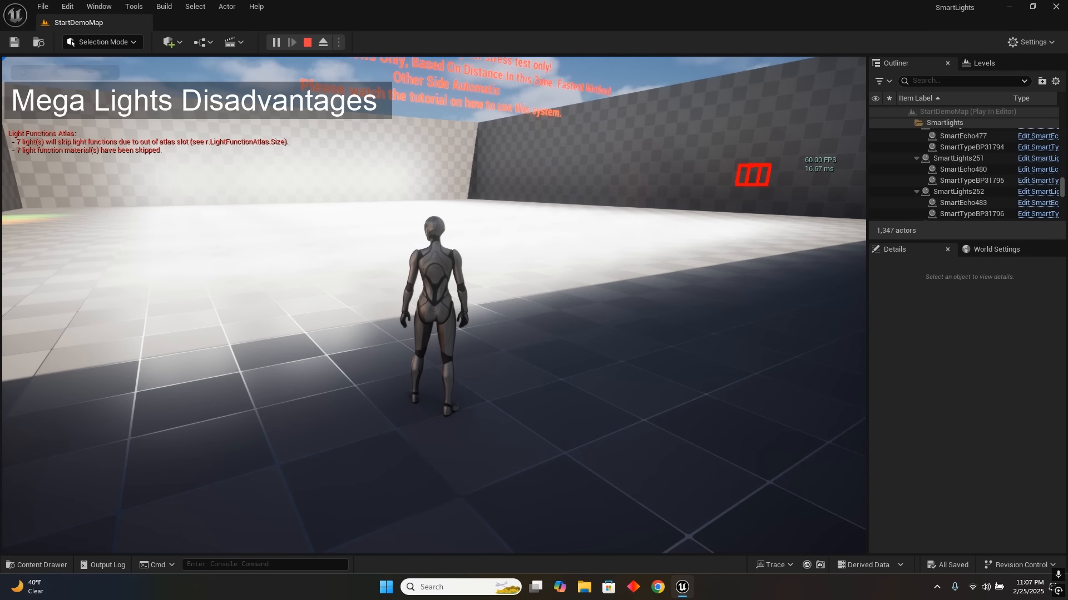
key(d)
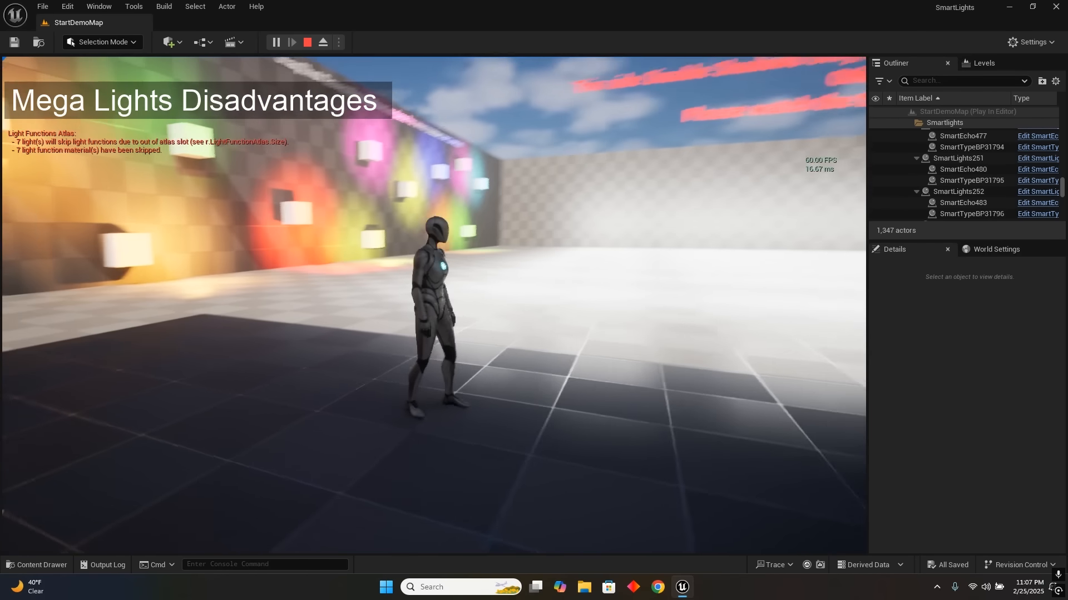
key(w)
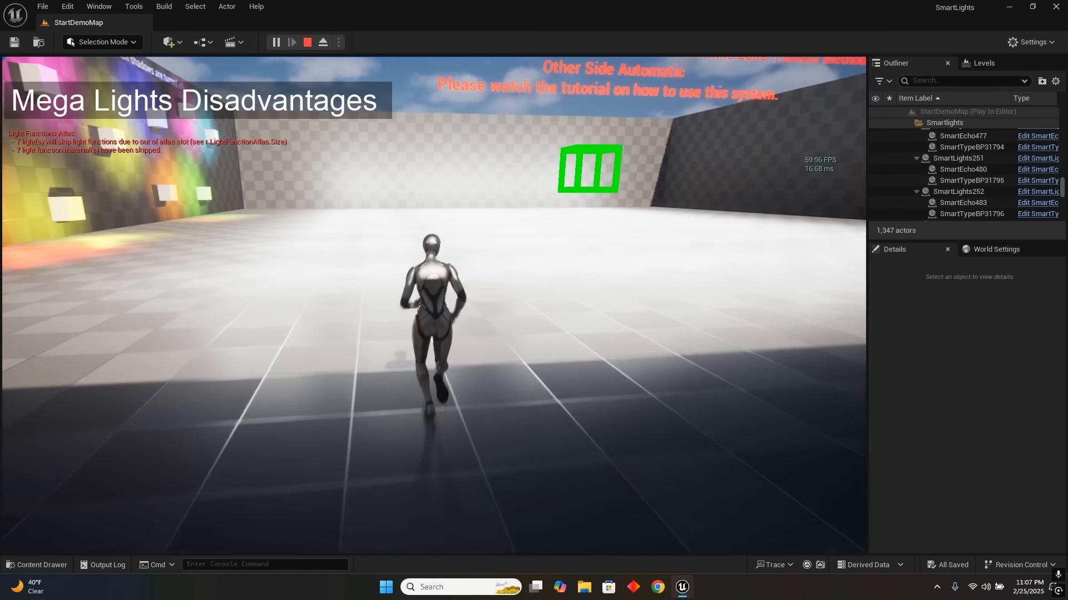
key(s)
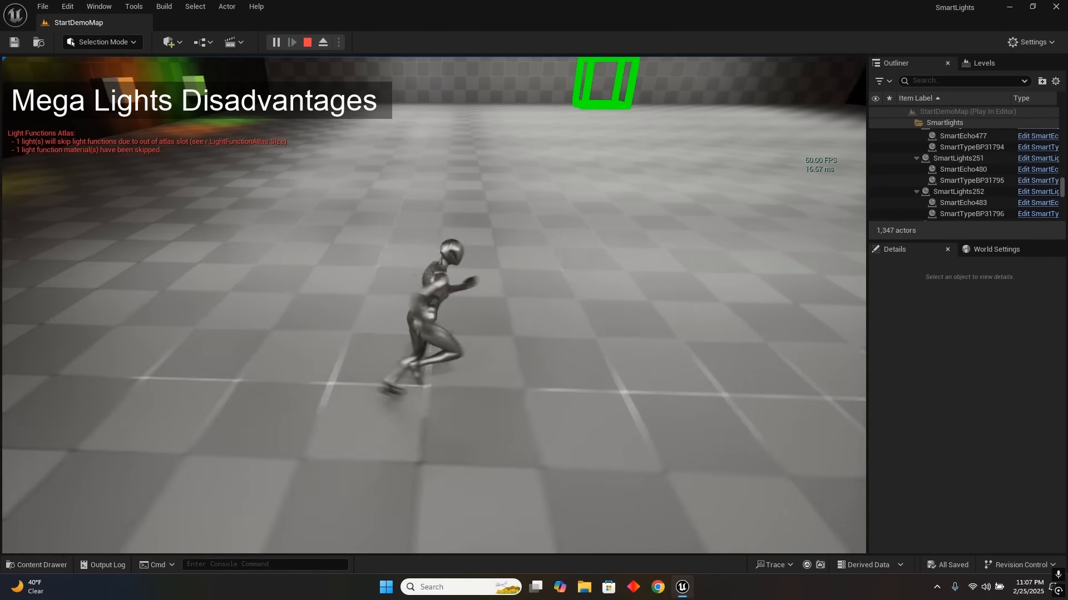
key(a)
key(d)
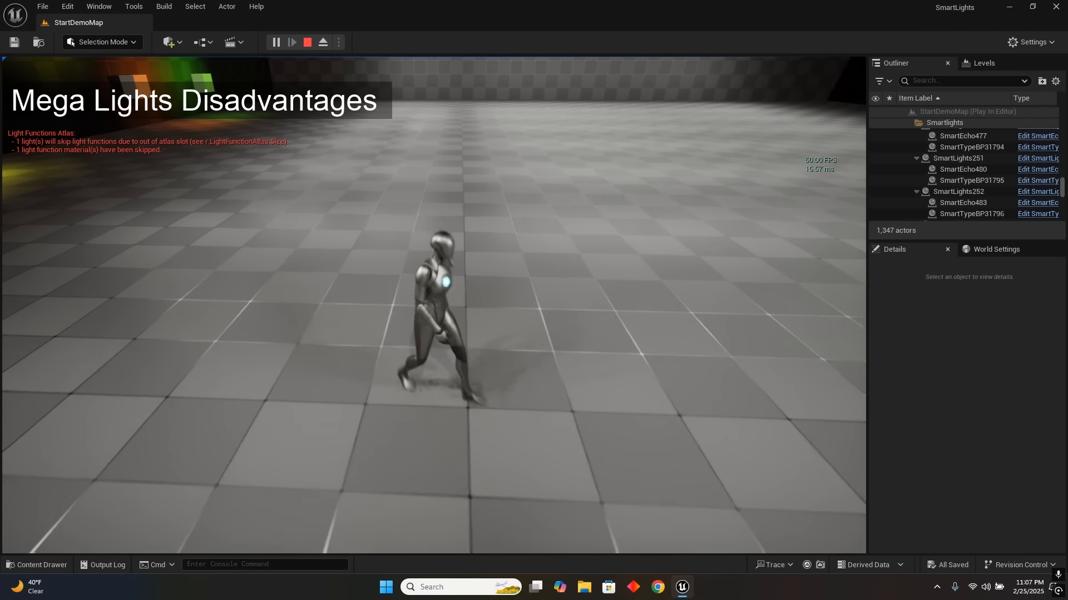
key(a)
key(a)
key(d)
key(a)
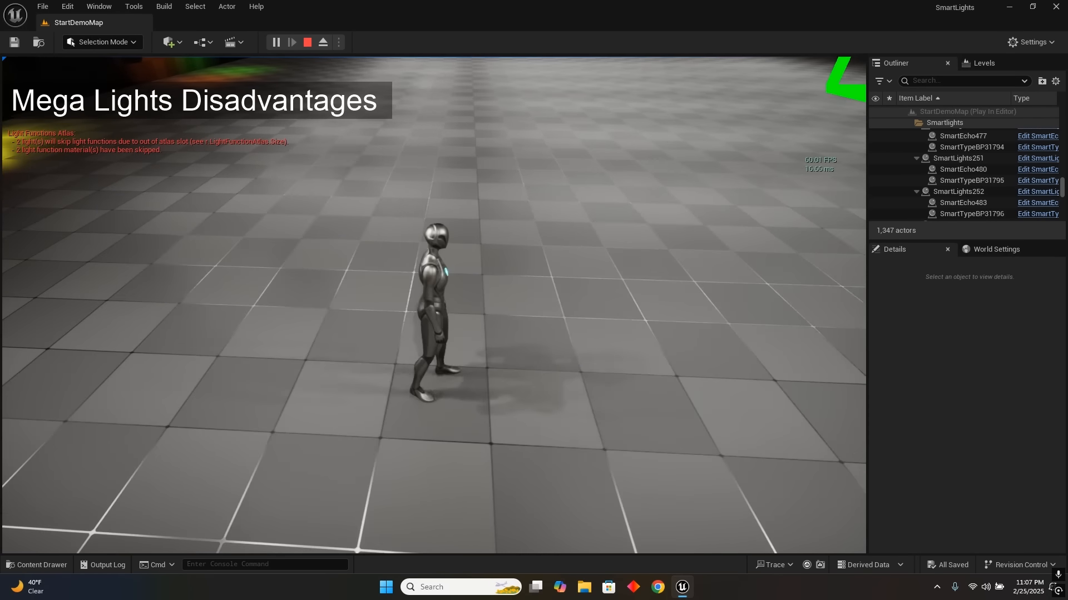
key(d)
key(a)
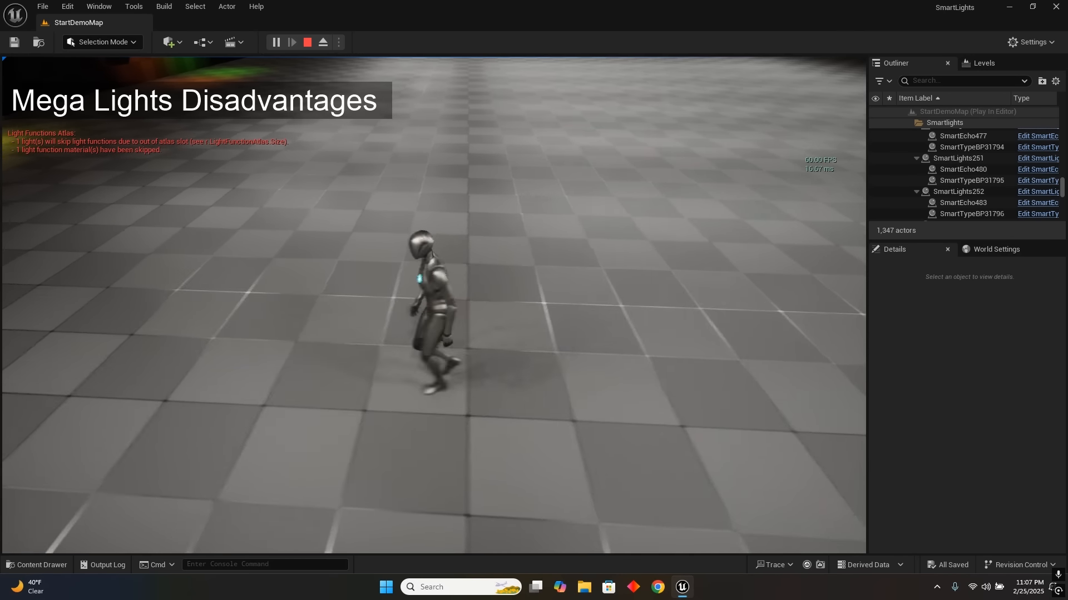
key(d)
key(a)
key(d)
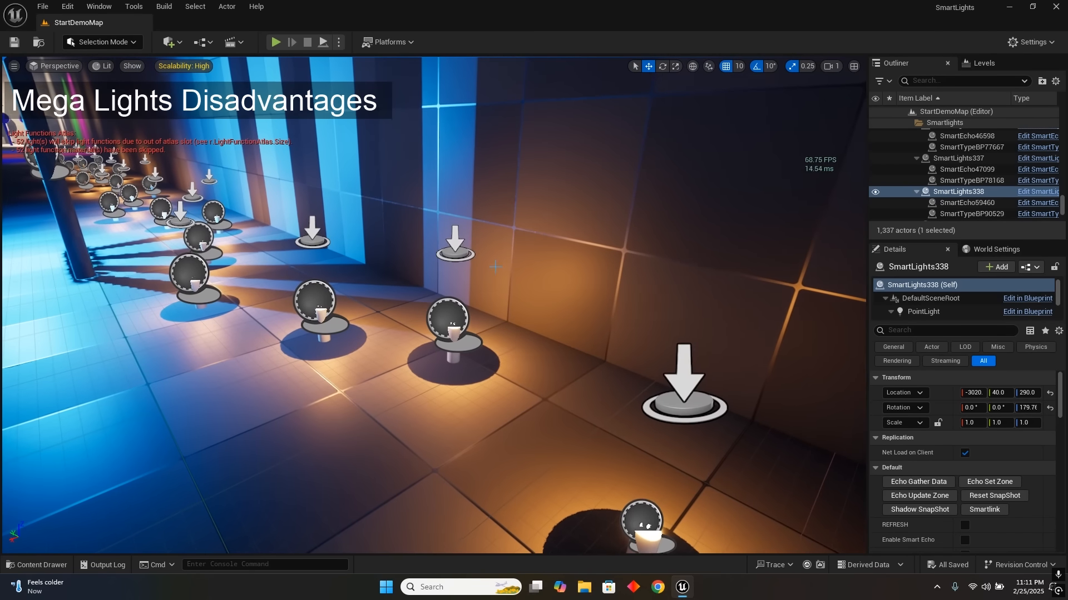
- Disable the snapshot option in the Snapshot settings of SmartLights338
scroll(911, 471, down, 10)
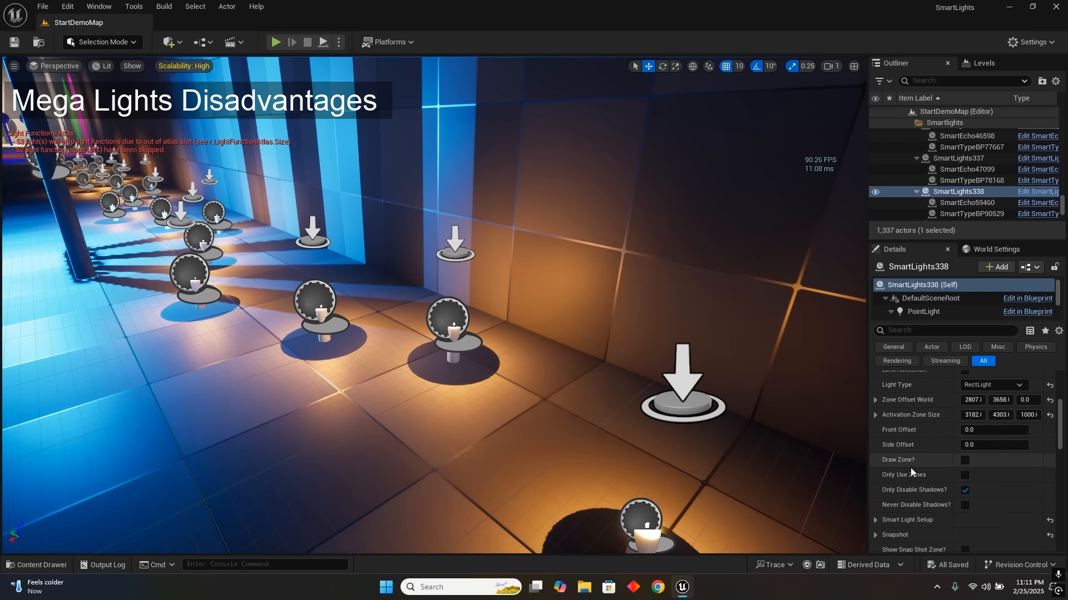
scroll(910, 468, up, 5)
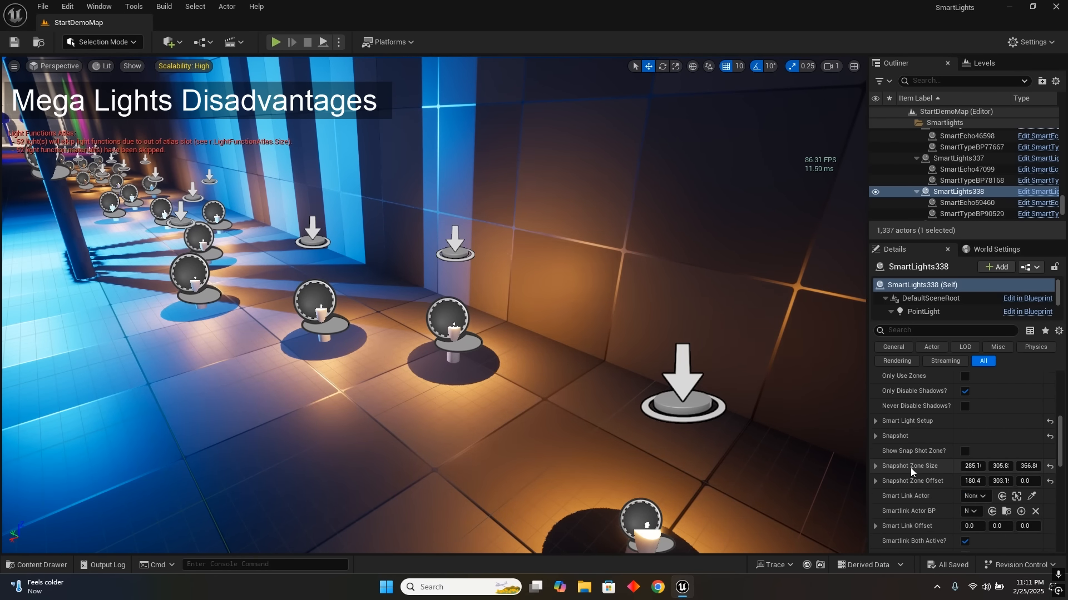
click(877, 435)
click(969, 453)
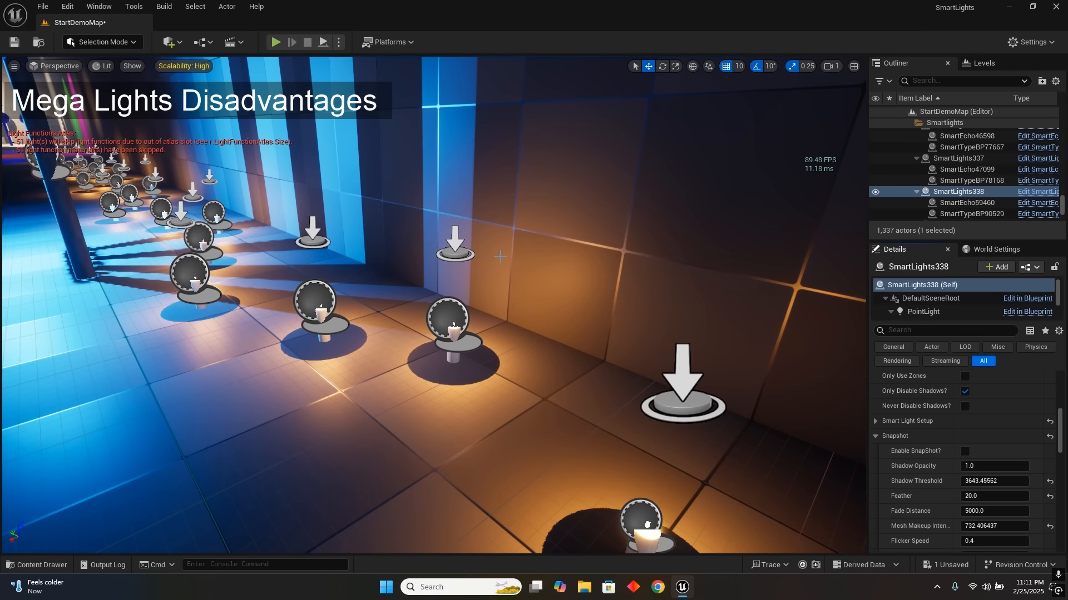
- Select the candle smart light SmartLightCandleExample31 beside the wall and disable its snapshot
click(457, 250)
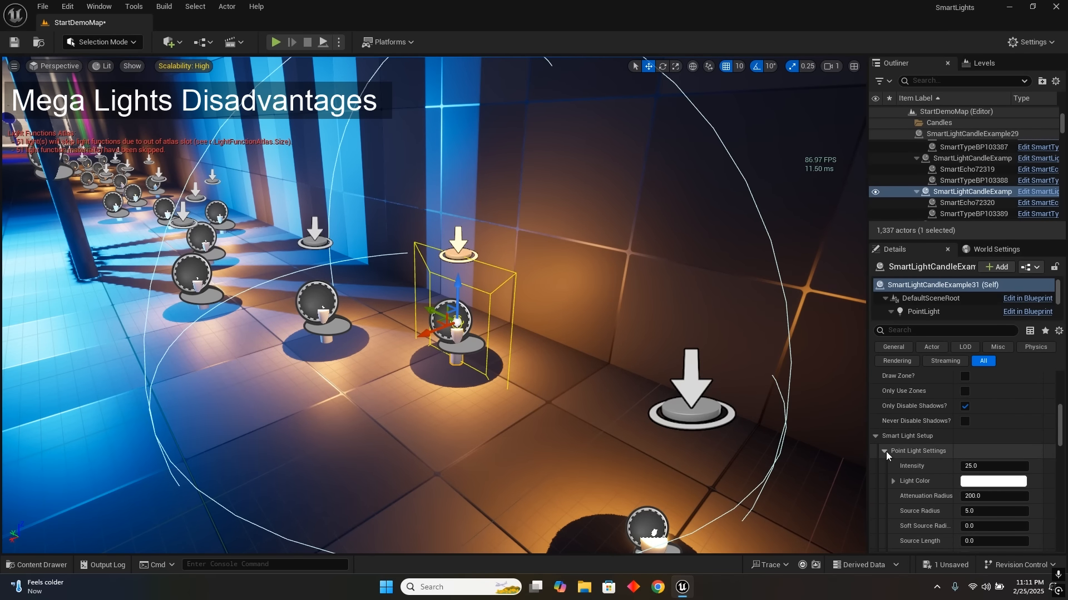
click(885, 452)
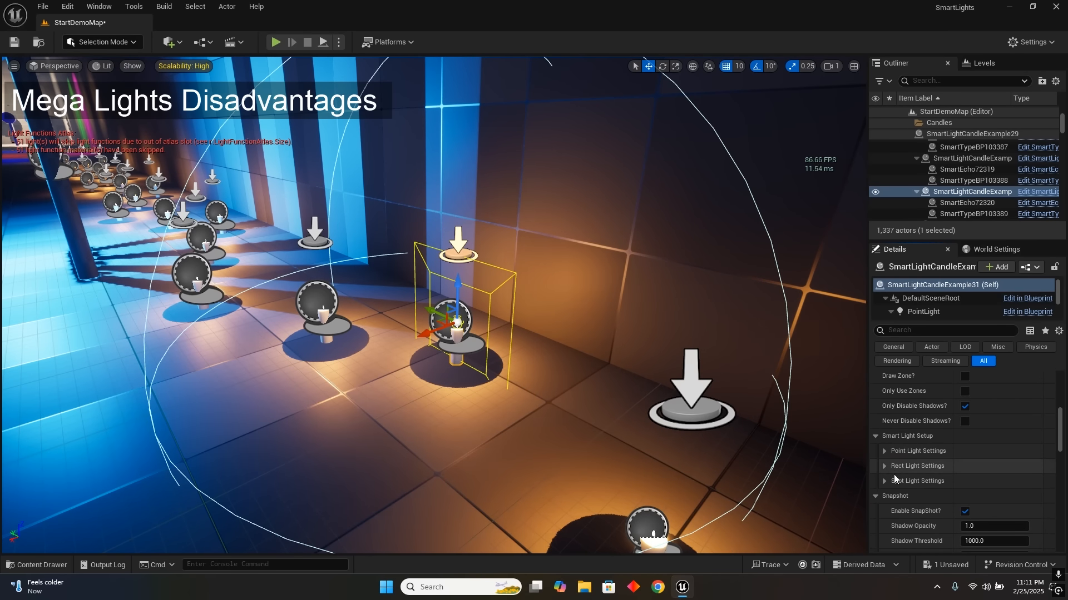
click(967, 512)
right_drag(751, 453, 730, 449)
key(w)
key(s)
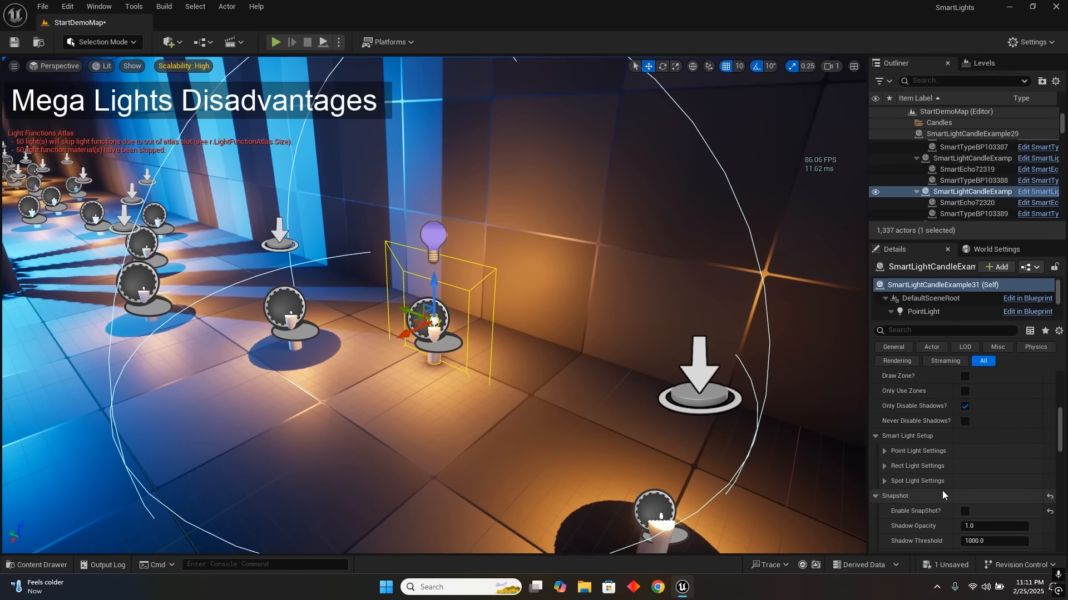
- Set the candle's point light Source Radius to 0, and readjust it to about 0.77 to compare the shadow sharpness
click(884, 451)
scroll(920, 486, down, 3)
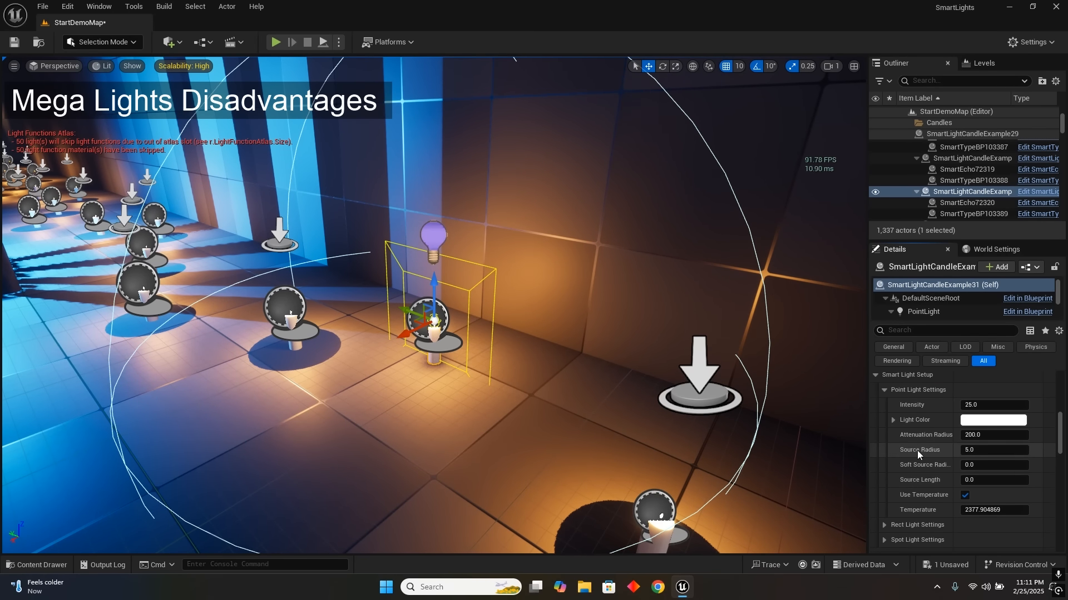
click(983, 450)
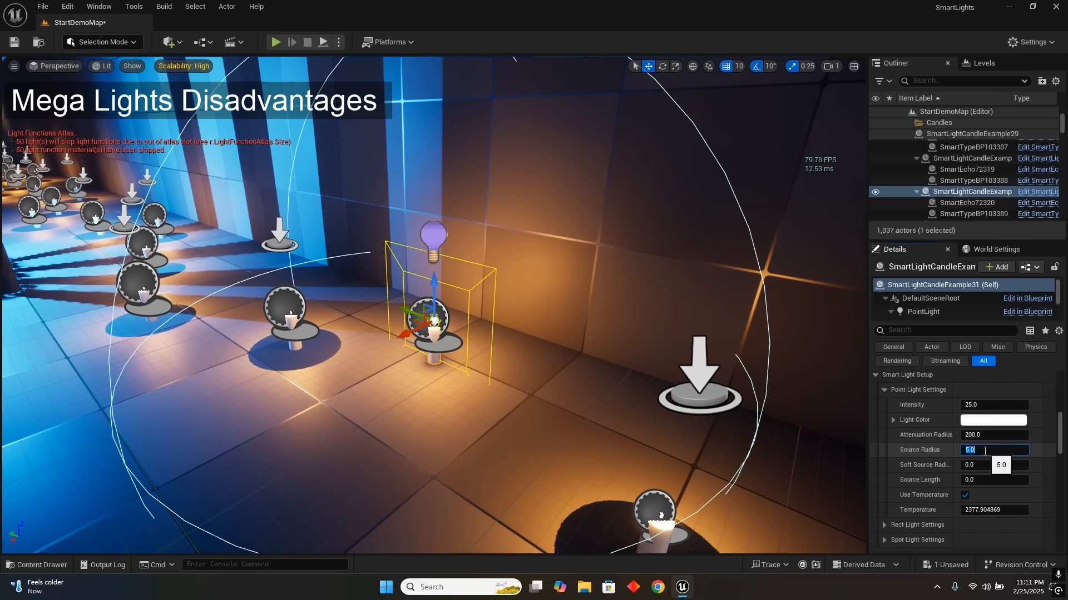
text(0)
key(Return)
key(s)
right_drag(823, 445, 803, 441)
mouse_move(987, 451)
mouse_down()
mouse_move(1004, 450)
mouse_move(985, 451)
mouse_up()
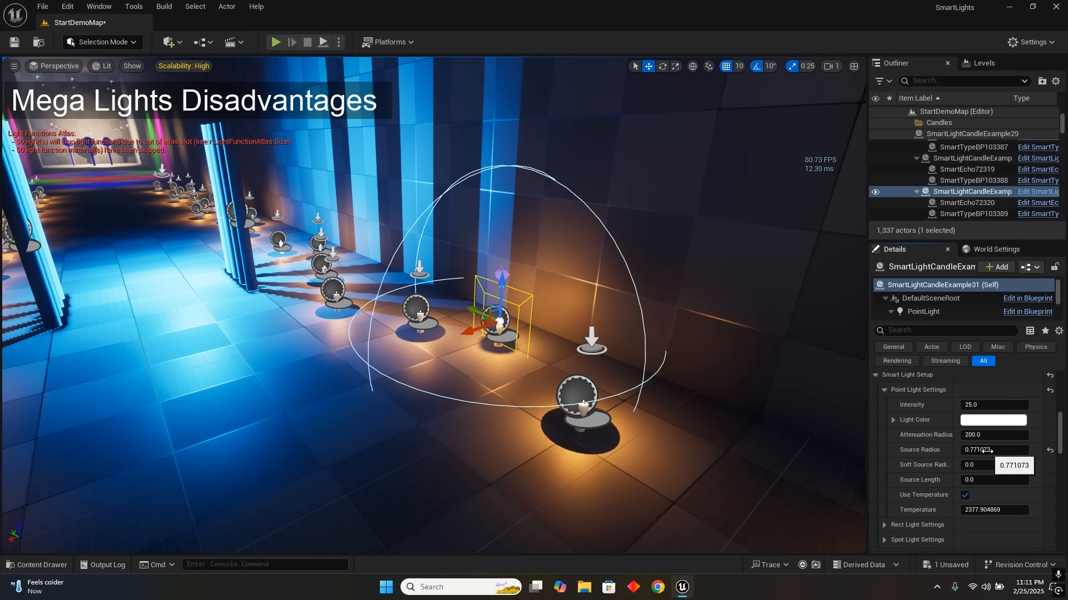
key(w)
mouse_move(818, 440)
right_down()
mouse_move(857, 442)
mouse_move(811, 451)
right_up()
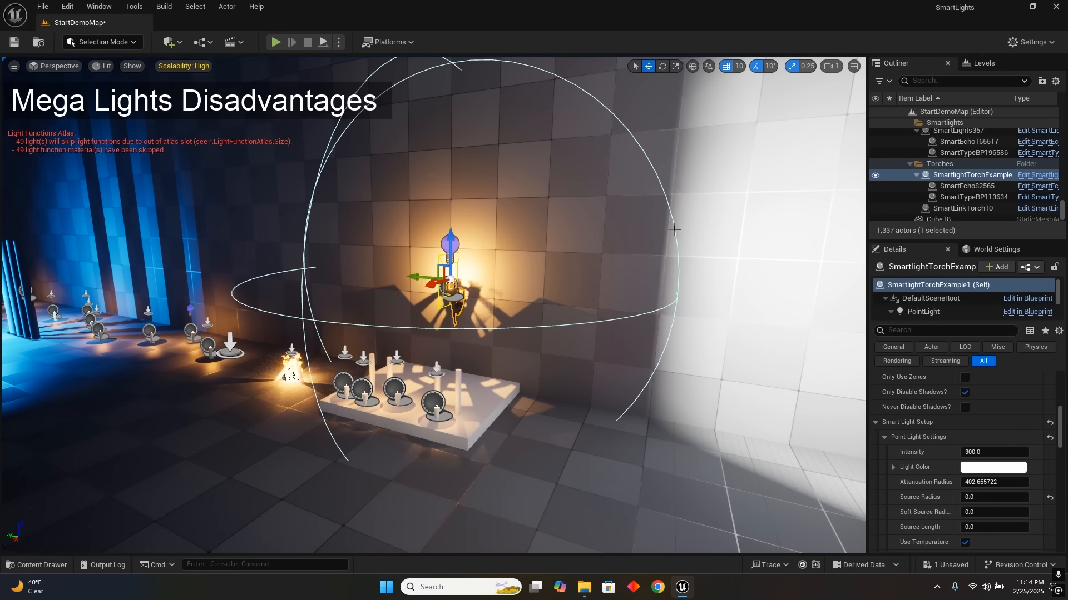
- Examine the shadows that the wall torch casts on the wall and nearby platform while moving around it
mouse_move(674, 229)
right_down()
mouse_move(685, 233)
mouse_move(671, 229)
mouse_move(672, 214)
mouse_move(679, 229)
mouse_move(671, 230)
right_up()
key(w)
key(a)
key(d)
key(s)
key(w)
key(s)
key(a)
key(w)
key(w)
key(s)
key(s)
key(d)
key(w)
key(s)
key(a)
key(s)
key(w)
key(s)
key(w)
key(s)
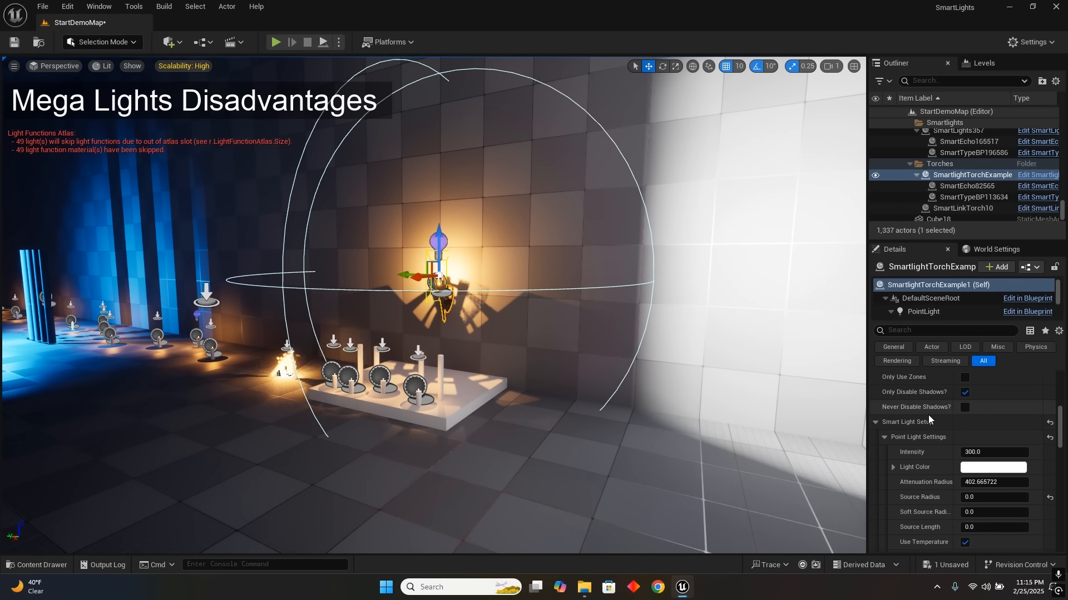
- Set the MegaLights Shadow Method to Virtual Shadow Map on the torch's PointLight, RectLight and SpotLight components
click(884, 437)
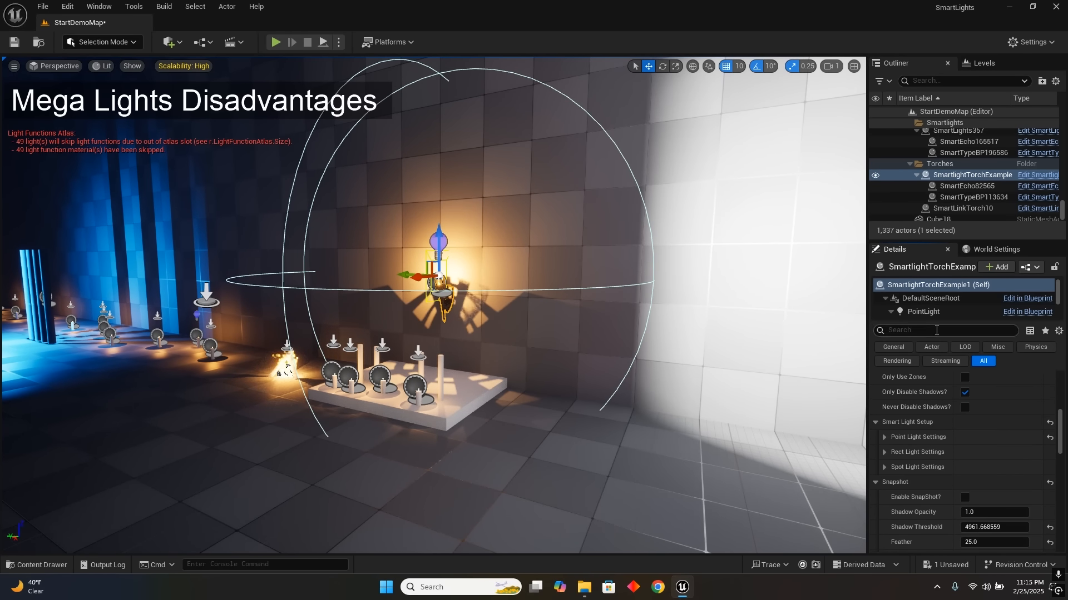
click(936, 314)
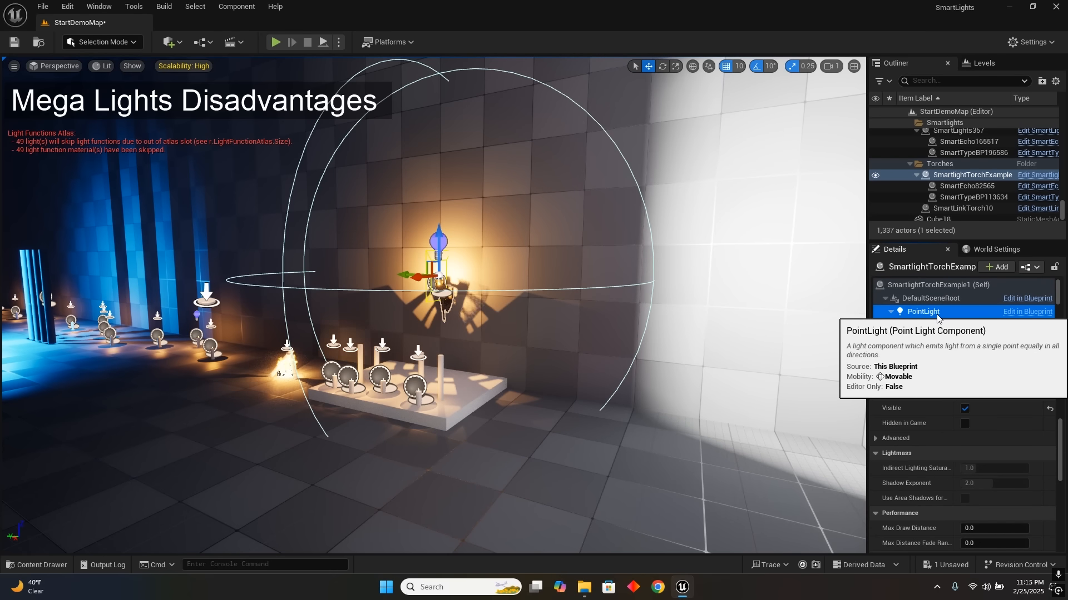
scroll(937, 317, down, 1)
shift+click(936, 315)
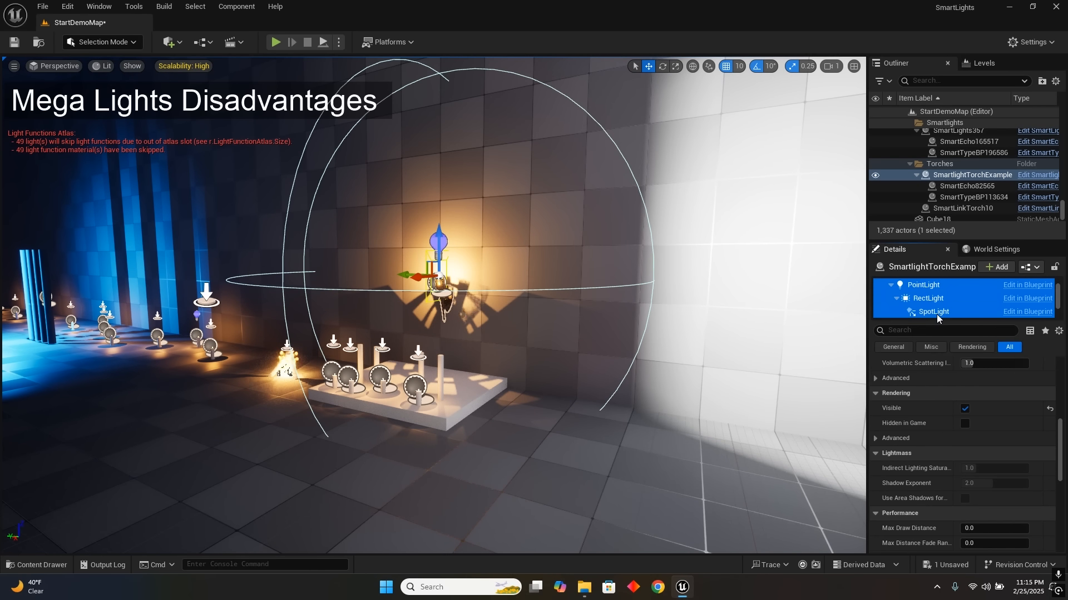
scroll(936, 488, down, 3)
scroll(935, 488, up, 5)
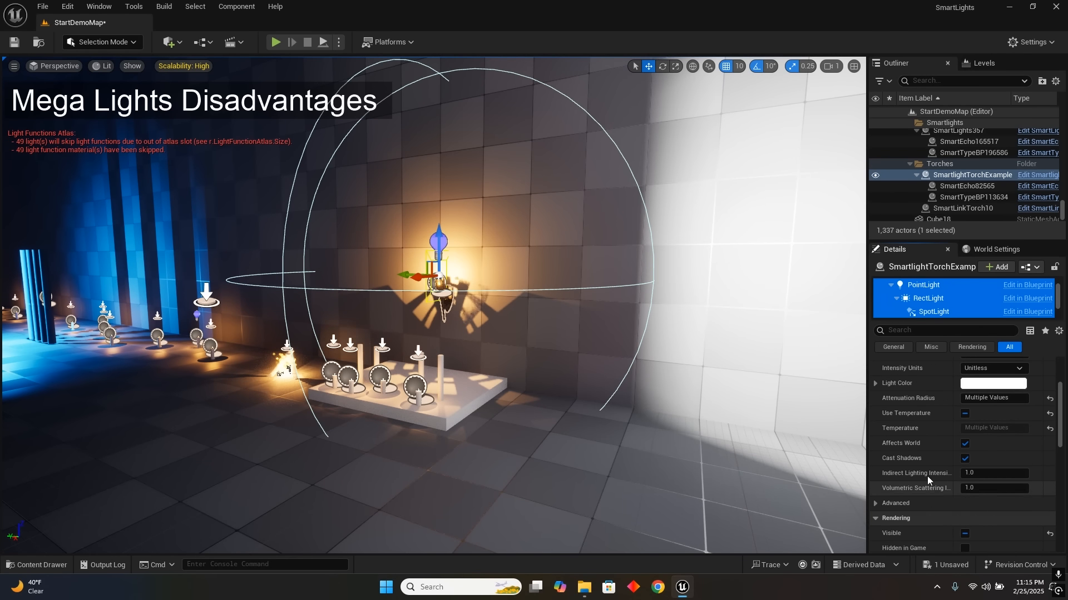
scroll(924, 447, up, 3)
click(900, 330)
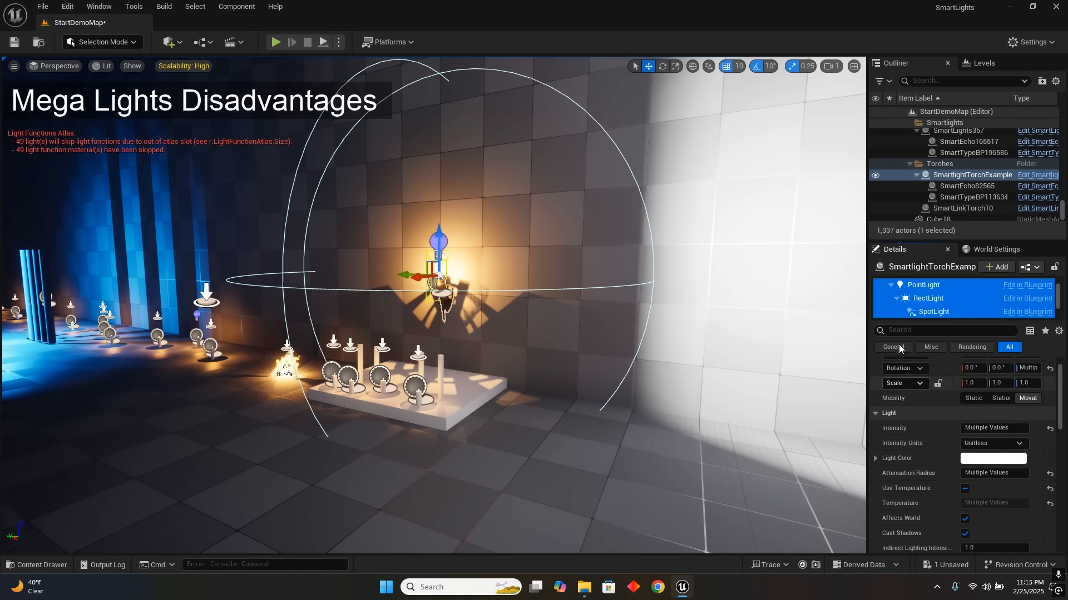
text(meg)
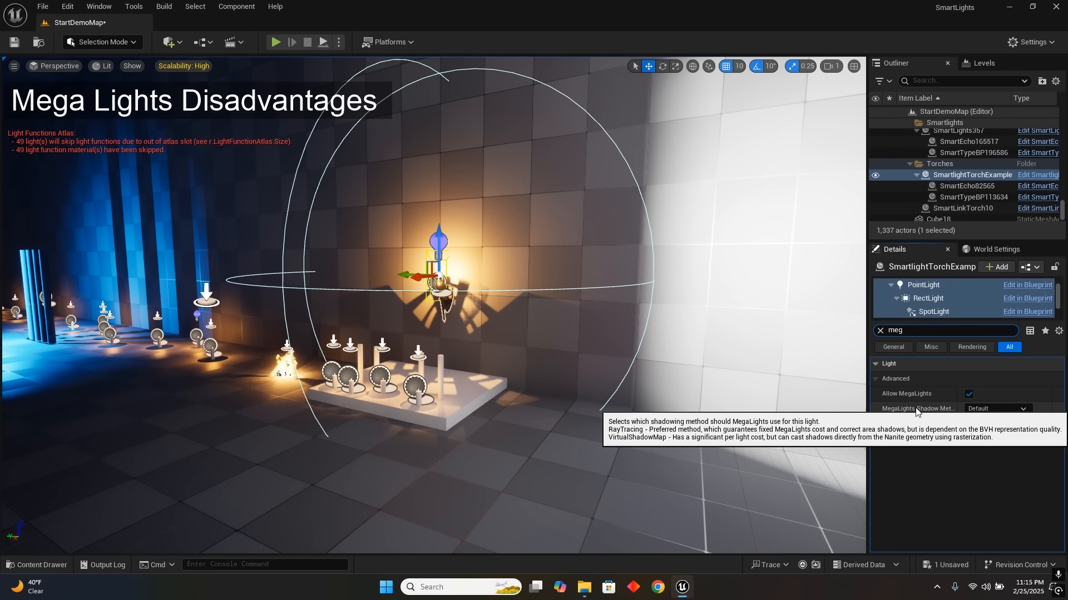
click(987, 409)
click(999, 442)
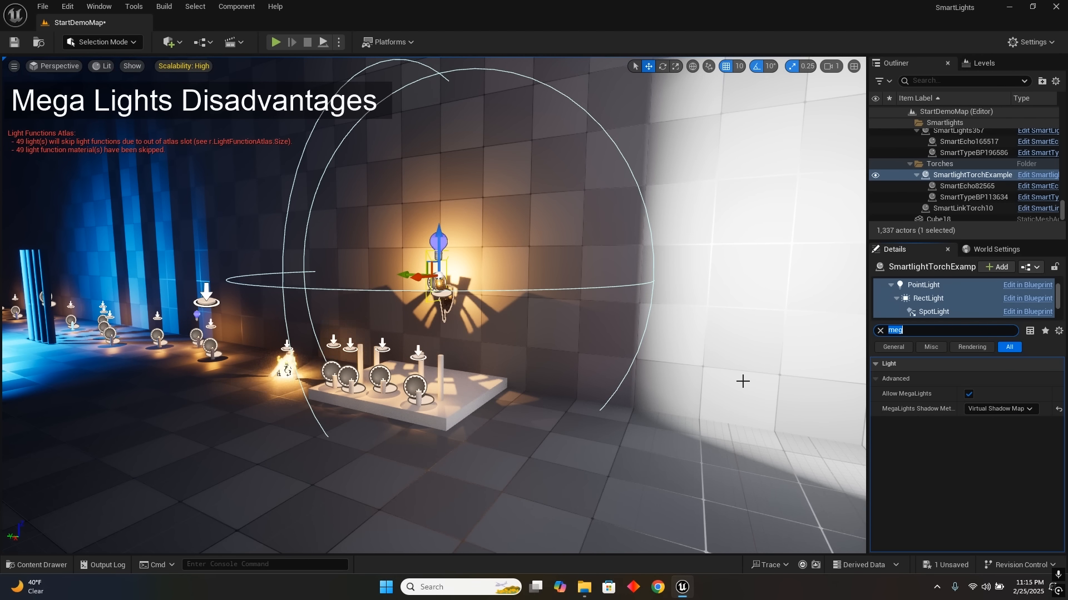
right_drag(433, 306, 688, 341)
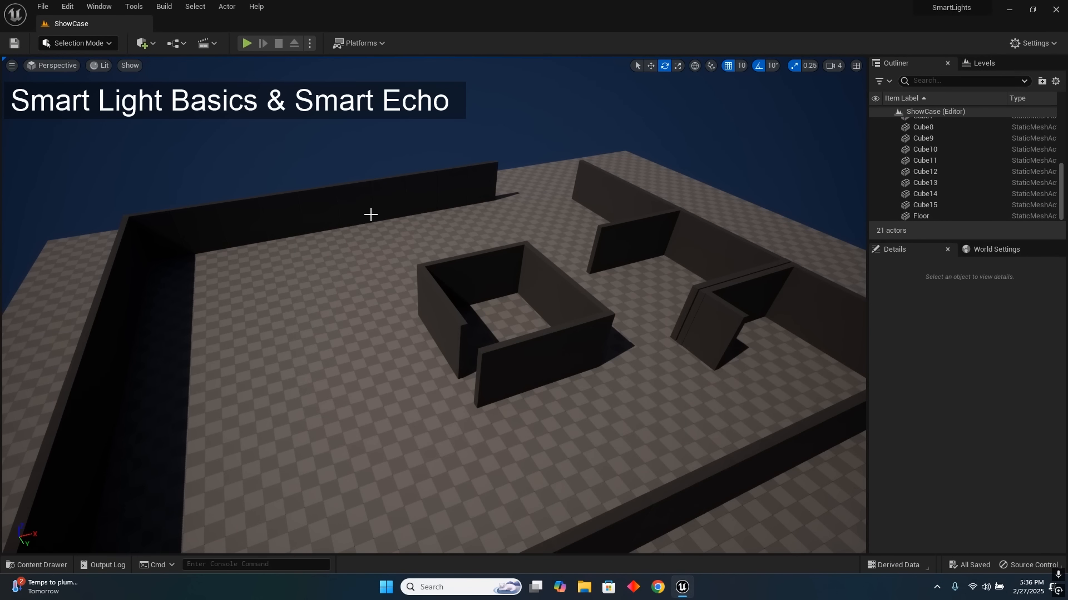
- Place a SmartLightManager from the SmartLights Blueprints folder on the floor outside the walls of the ShowCase level
right_drag(420, 226, 455, 251)
key(w)
key(ctrl+space)
key(s)
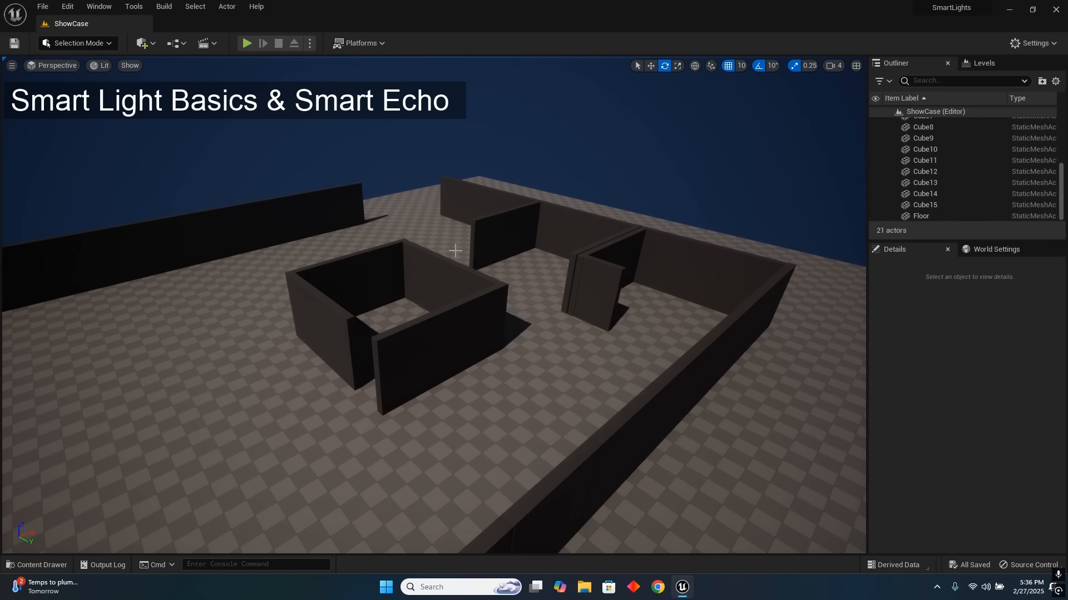
key(ctrl+space)
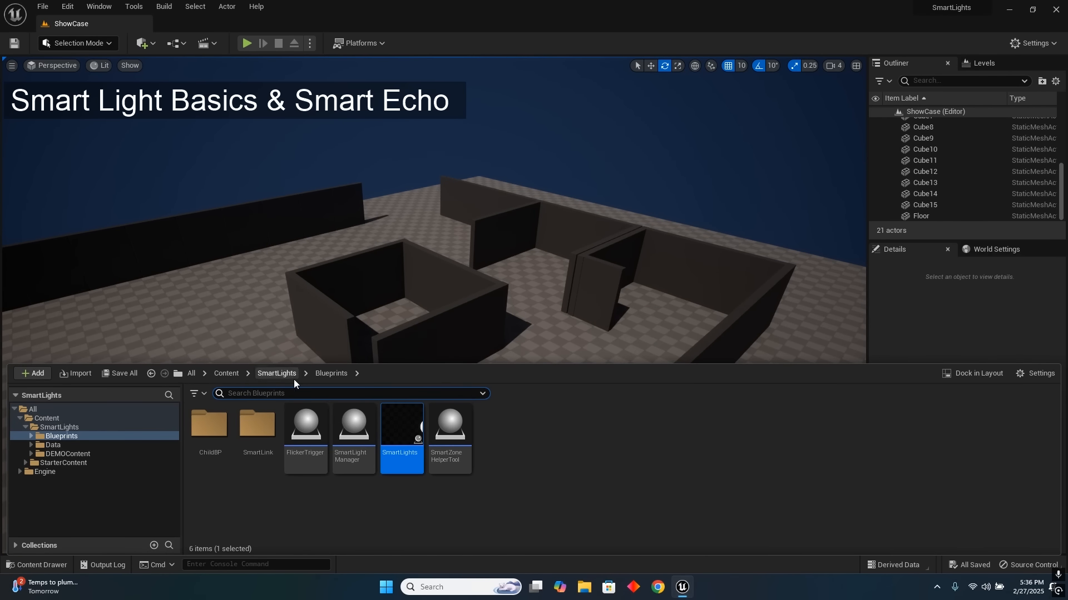
click(277, 374)
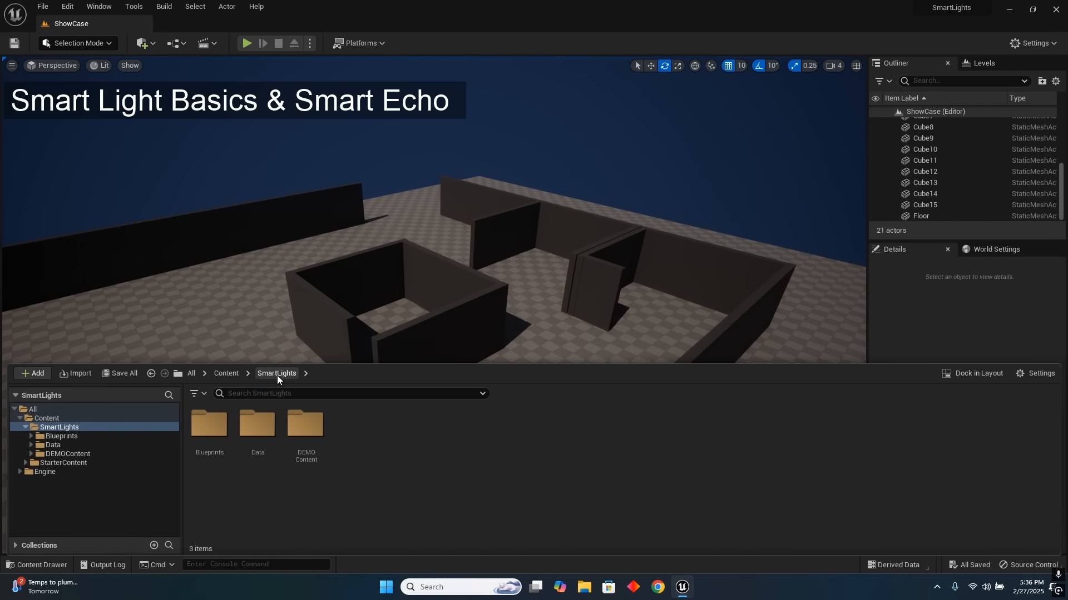
double_click(209, 424)
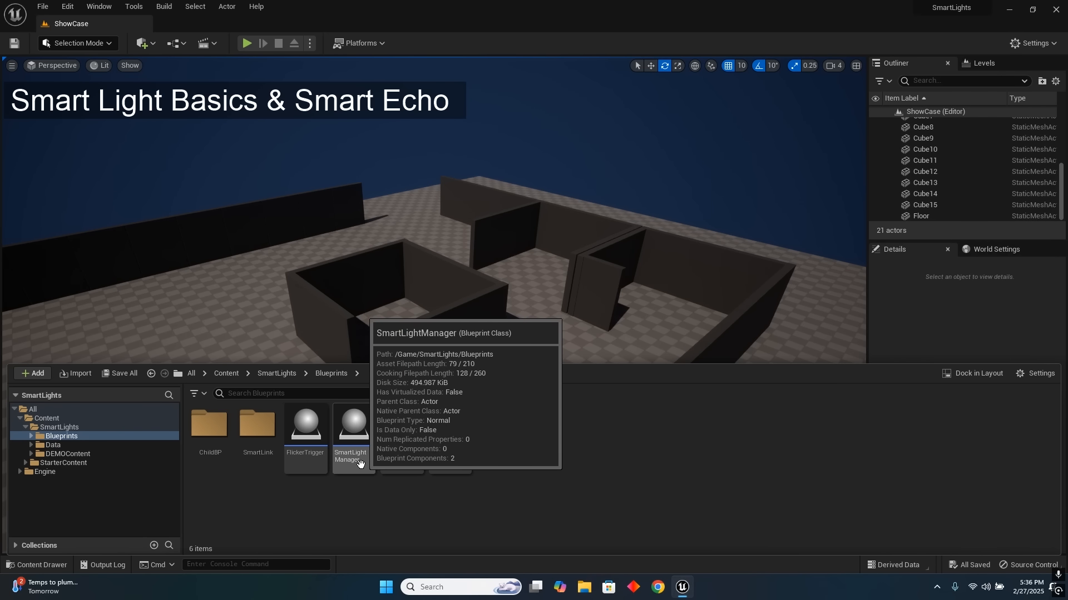
drag(355, 460, 744, 410)
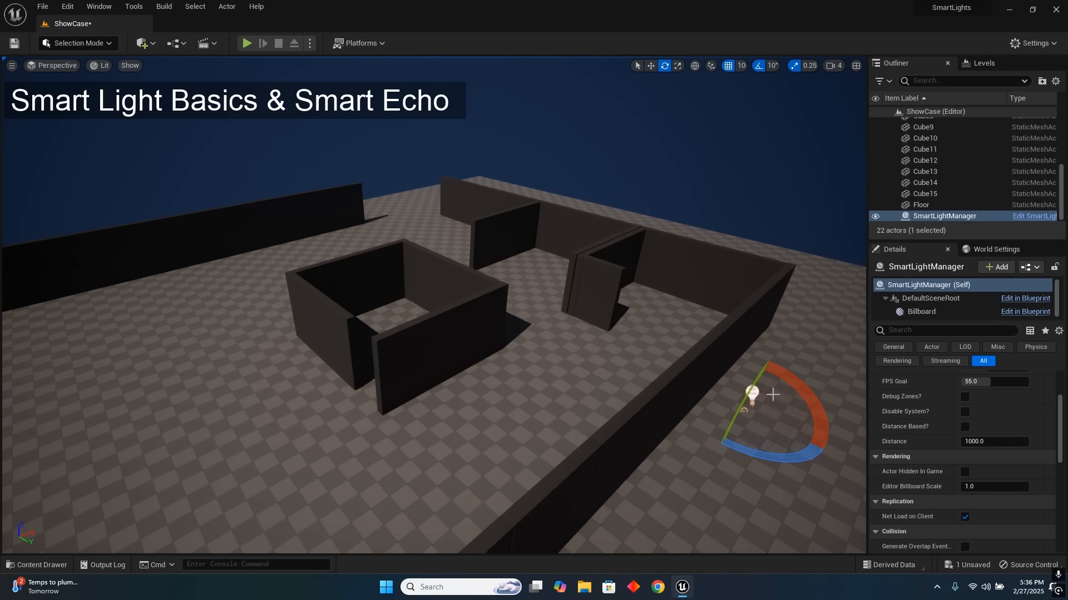
- Examine the SmartLightManager up close and review its default settings, such as Min FPS and FPS Goal
right_drag(646, 469, 670, 469)
key(w)
right_drag(456, 406, 414, 420)
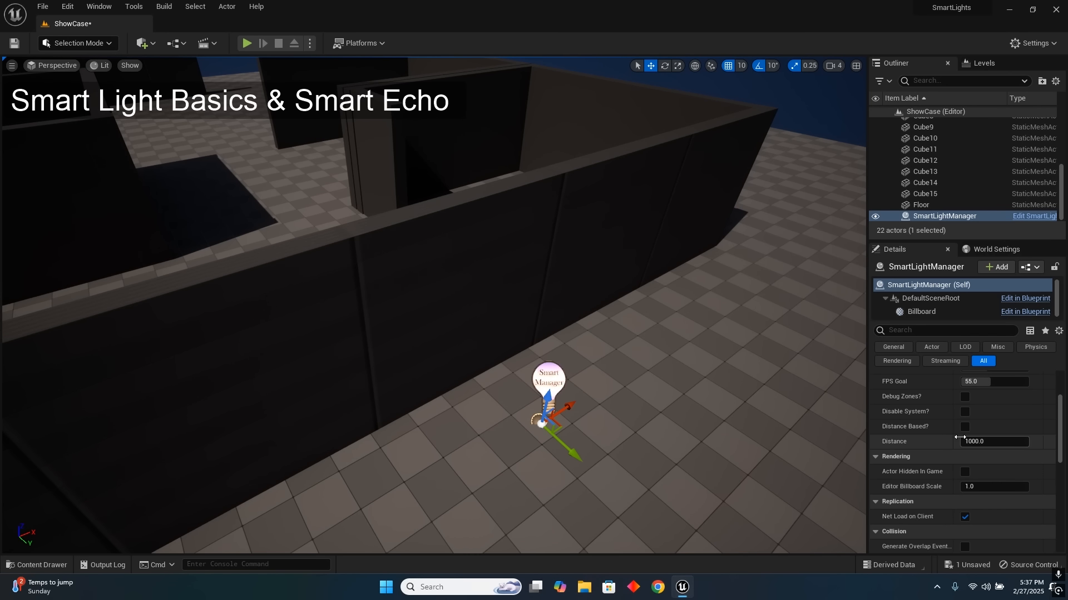
scroll(909, 402, up, 3)
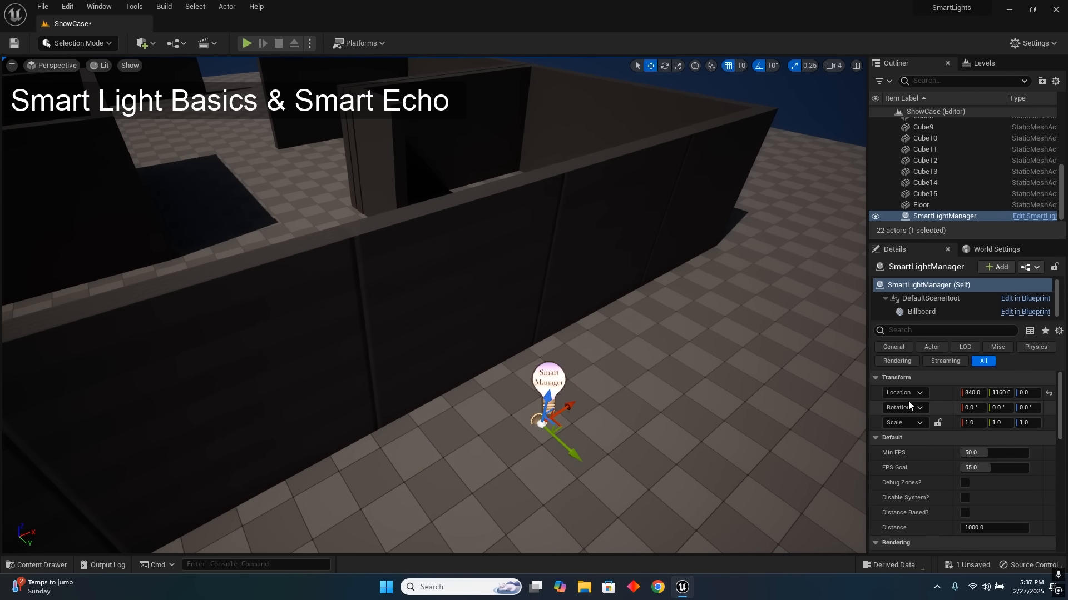
scroll(930, 465, down, 2)
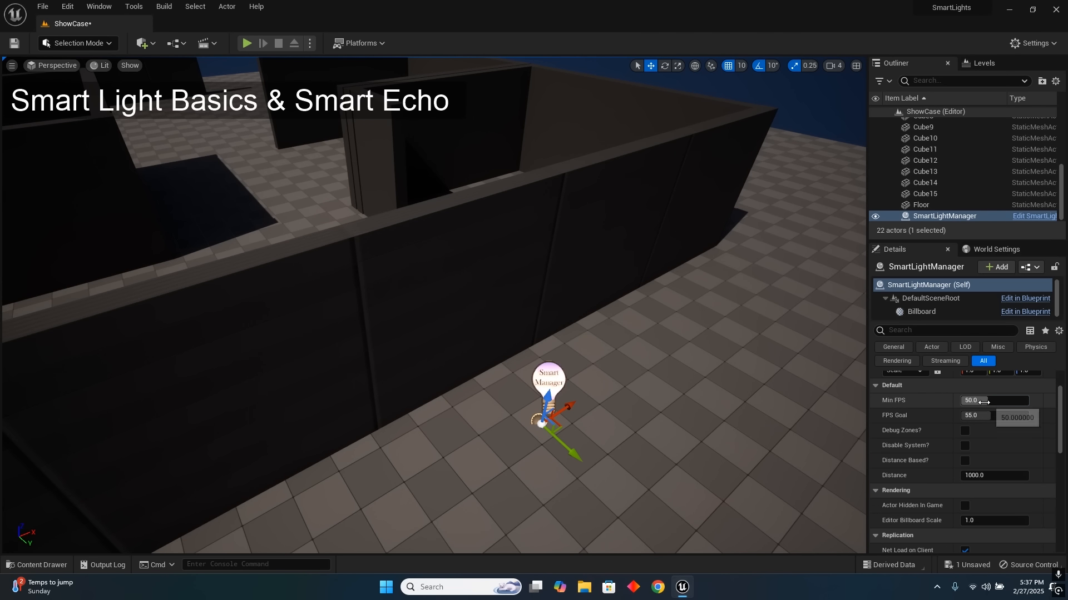
- Try an FPS Goal of 60 on the SmartLightManager and restore its default value
click(983, 400)
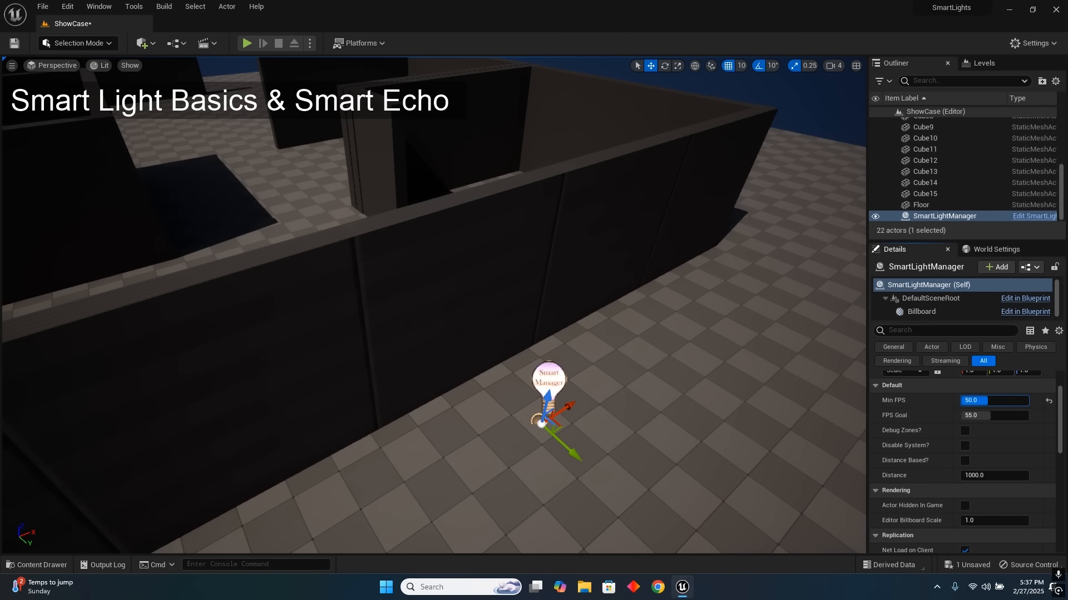
key(Return)
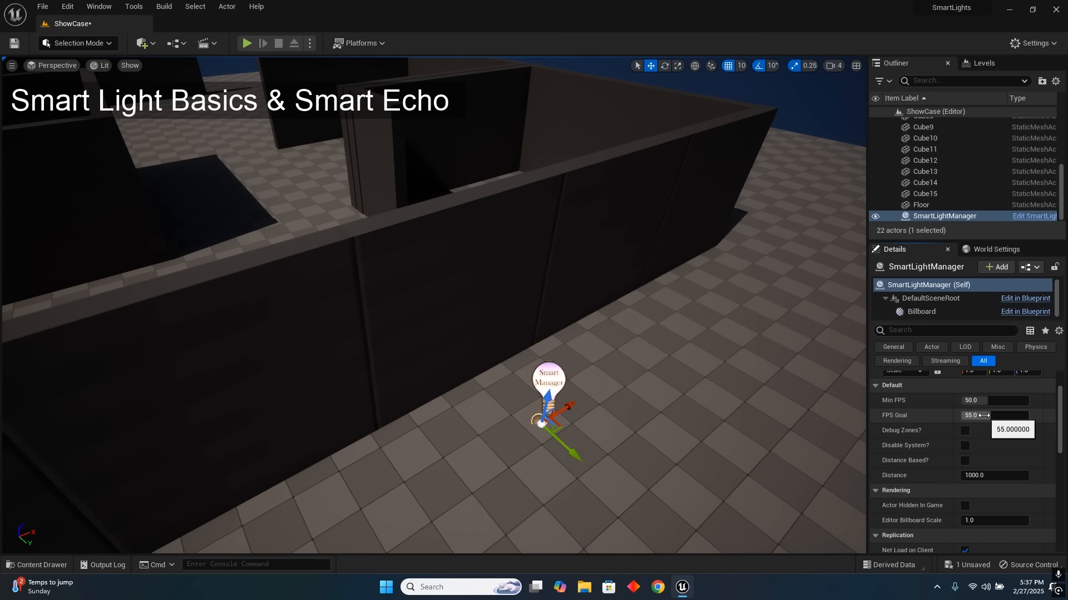
click(985, 416)
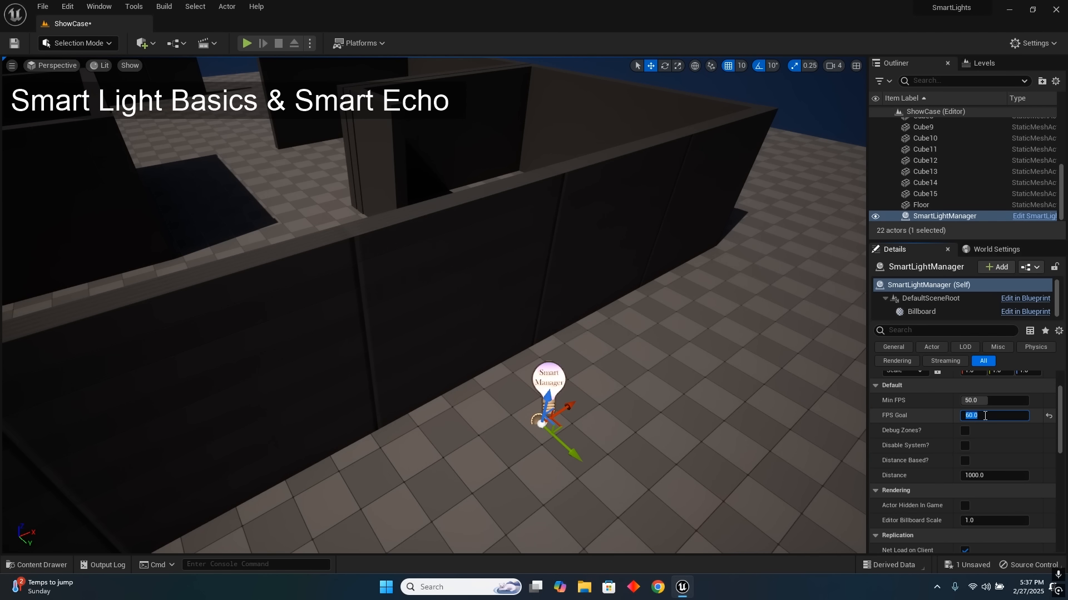
click(907, 416)
click(1049, 418)
- Try the Debug Zones option on the SmartLightManager, turn it back off, and enable Distance Based
click(965, 433)
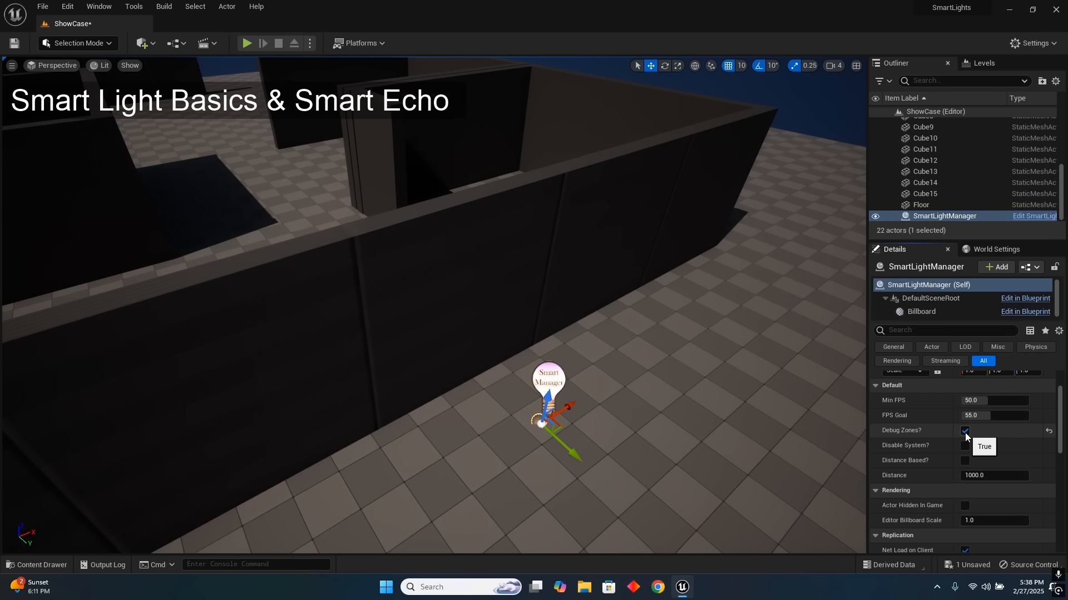
click(965, 431)
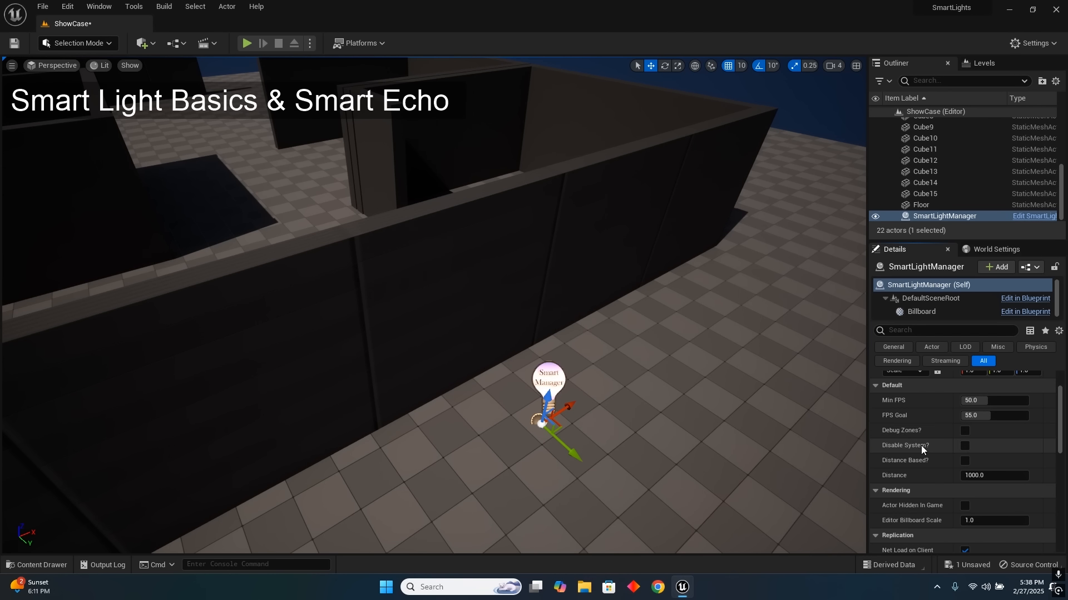
click(965, 446)
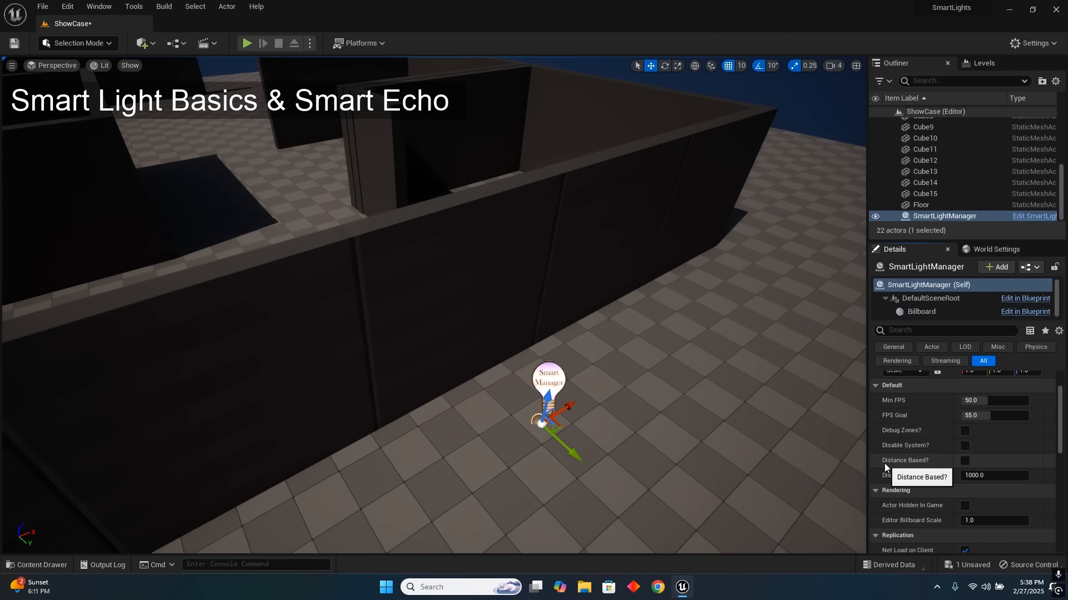
click(965, 461)
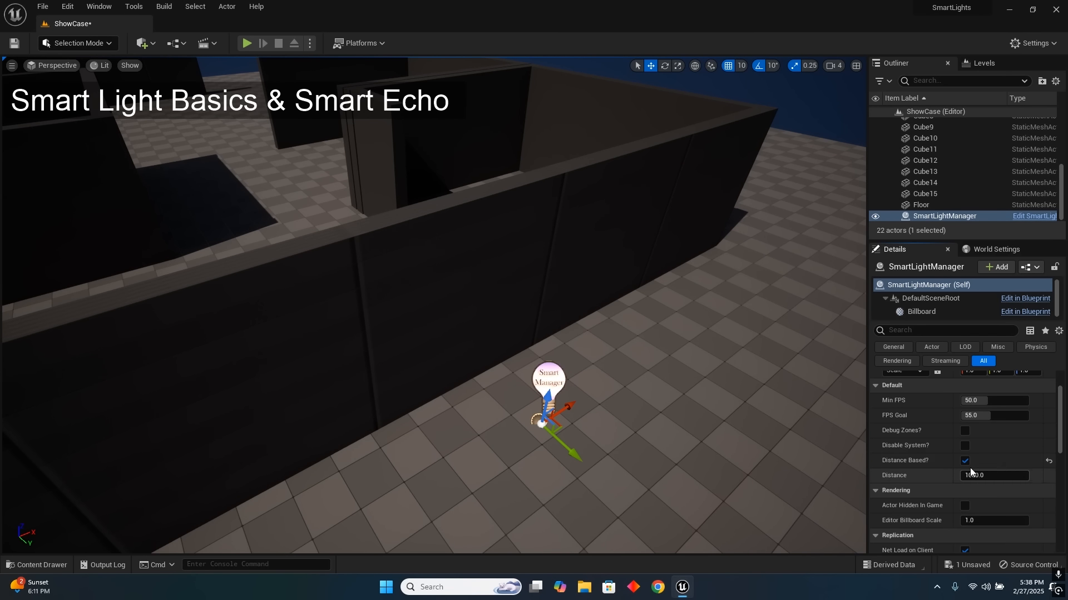
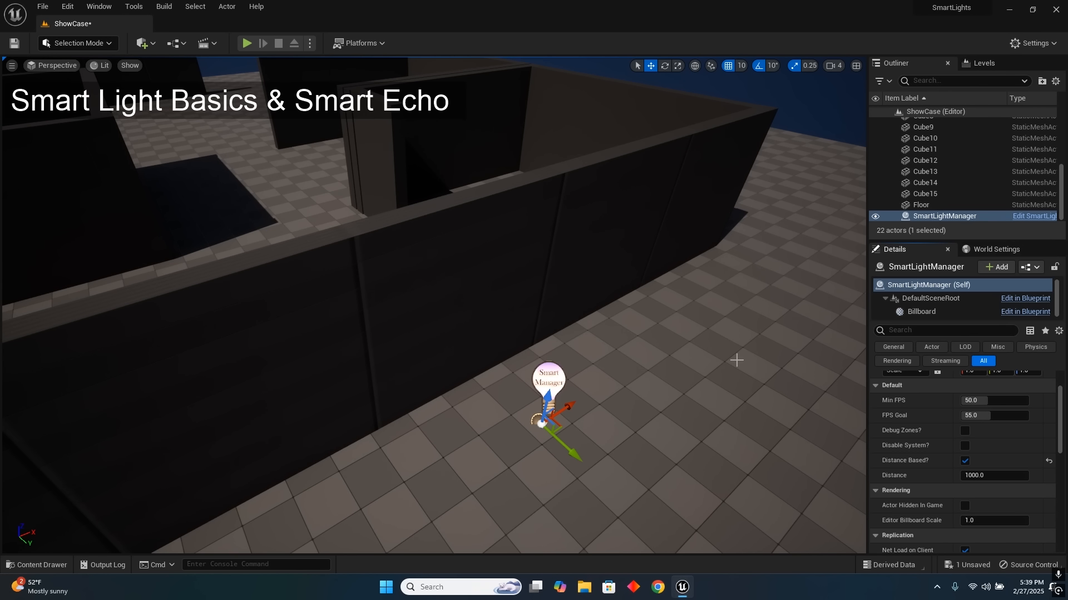
- Place a SmartLights blueprint actor inside the small walled room and move it away from the far wall
right_drag(736, 360, 789, 374)
right_drag(681, 323, 701, 311)
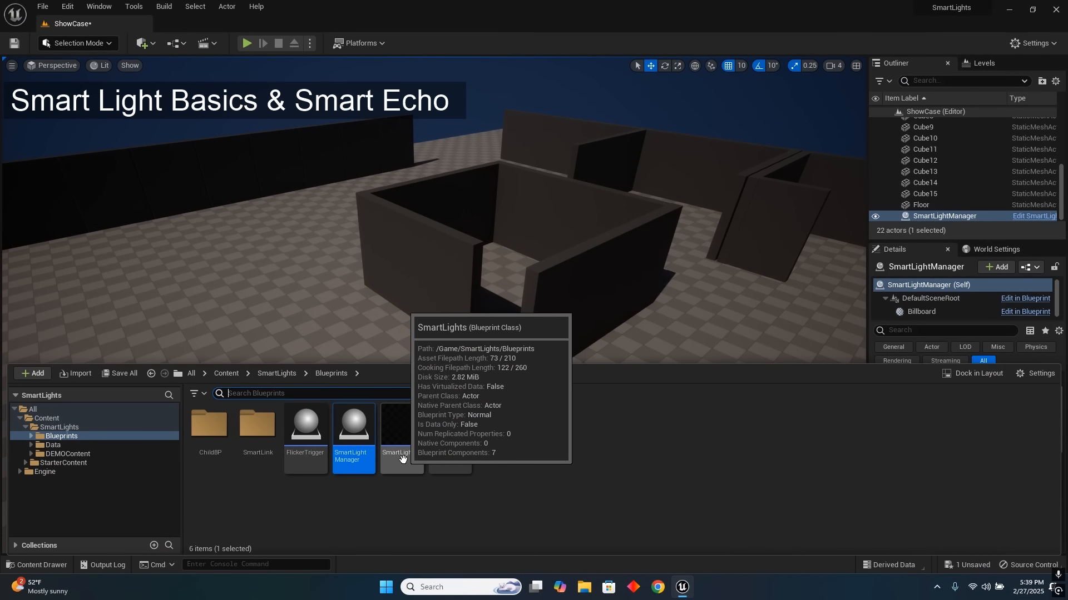
drag(402, 459, 535, 215)
right_drag(536, 216, 668, 128)
right_drag(542, 237, 690, 325)
drag(516, 253, 385, 227)
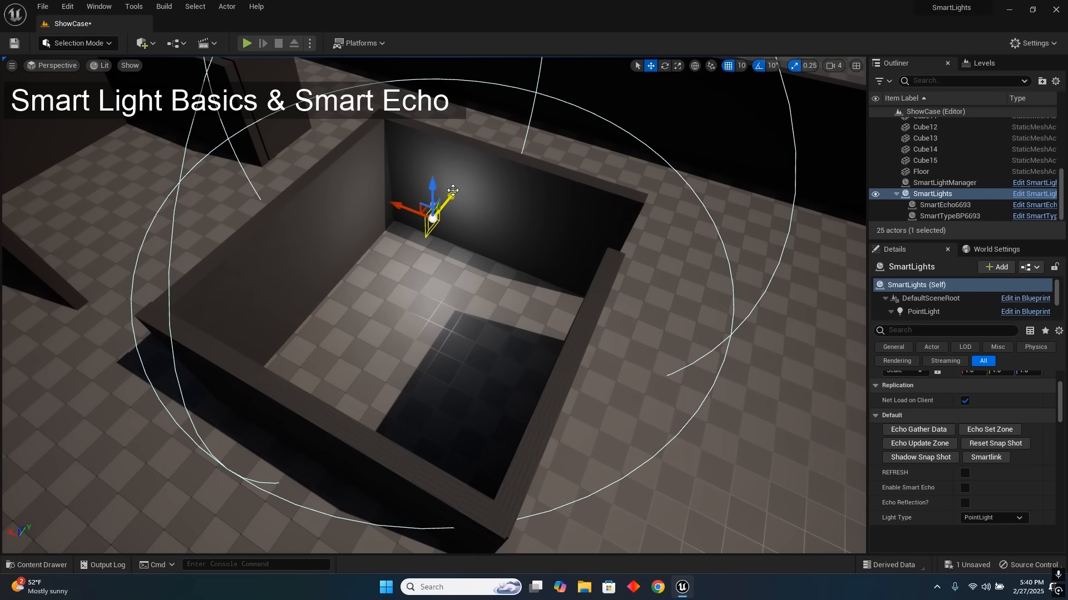
drag(456, 192, 418, 237)
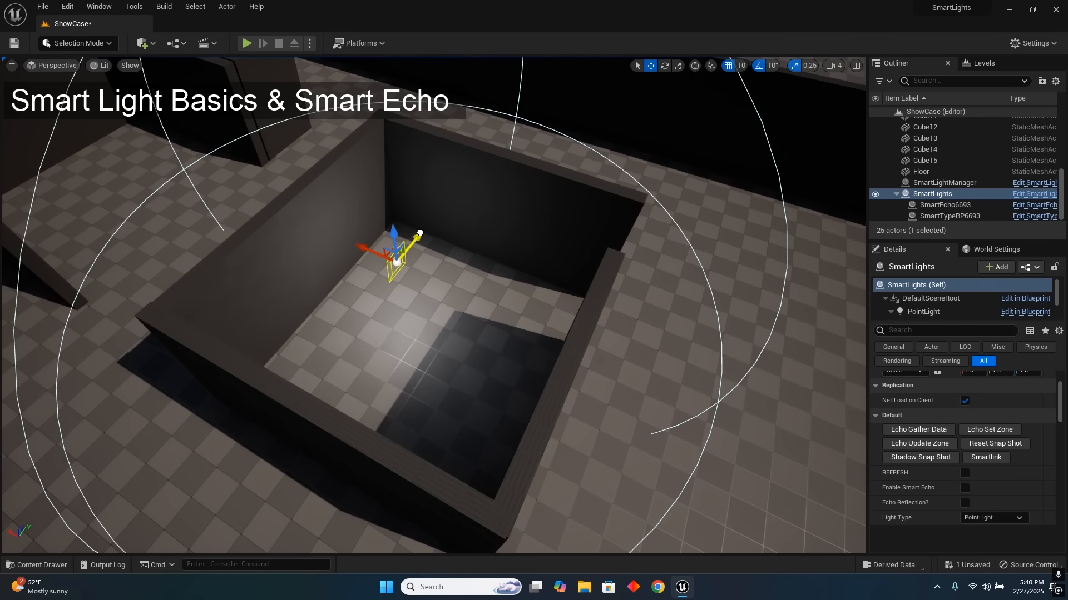
- Review the PointLight component's light properties and the matching Point Light Settings in the SmartLights actor's Smart Light Setup
click(939, 312)
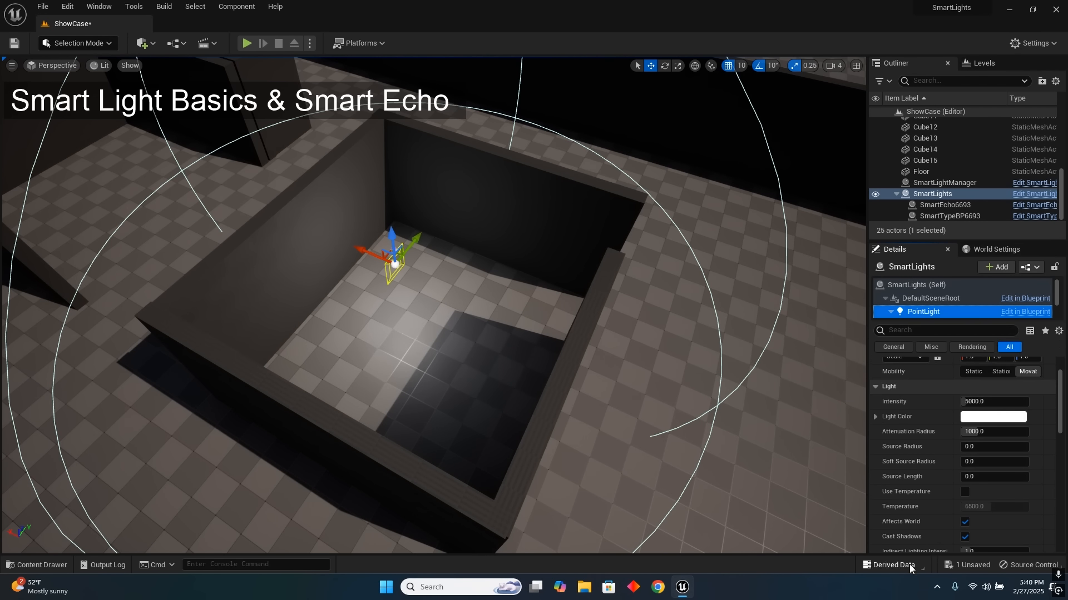
click(940, 286)
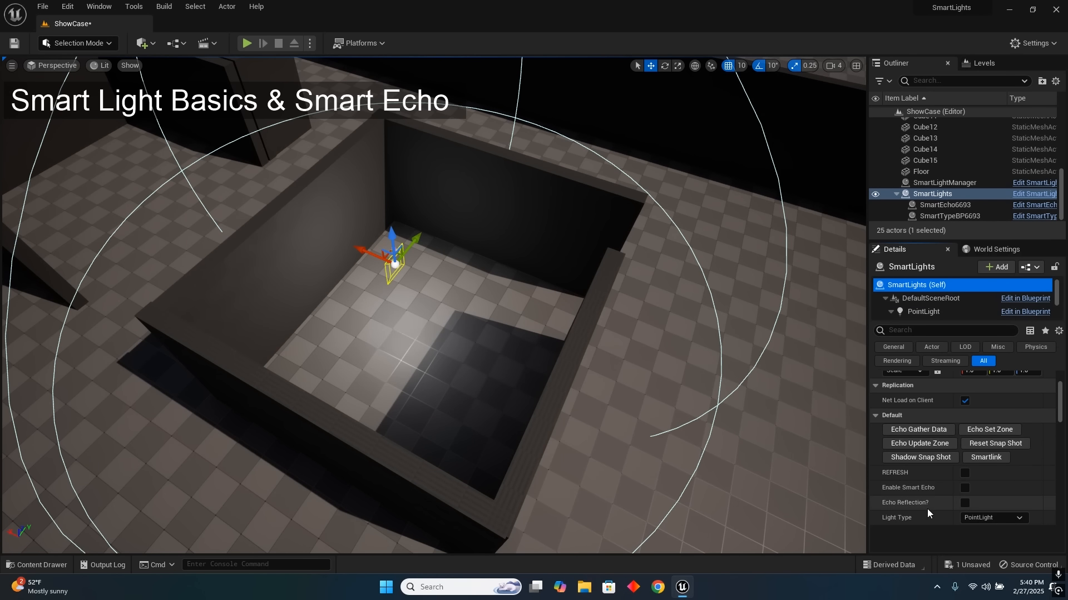
scroll(927, 509, down, 1)
scroll(926, 509, down, 5)
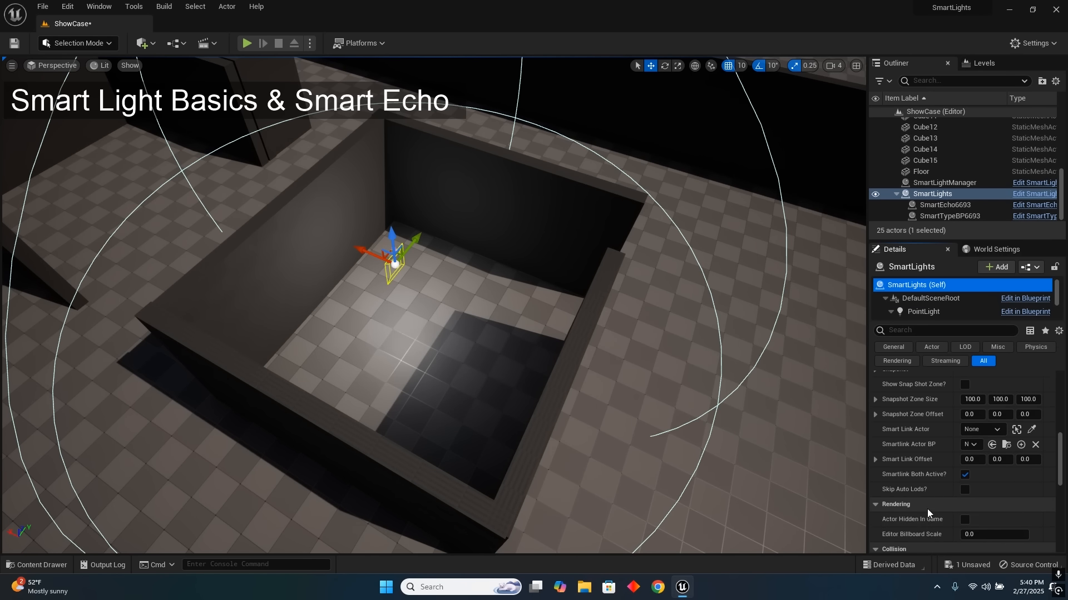
scroll(927, 509, up, 1)
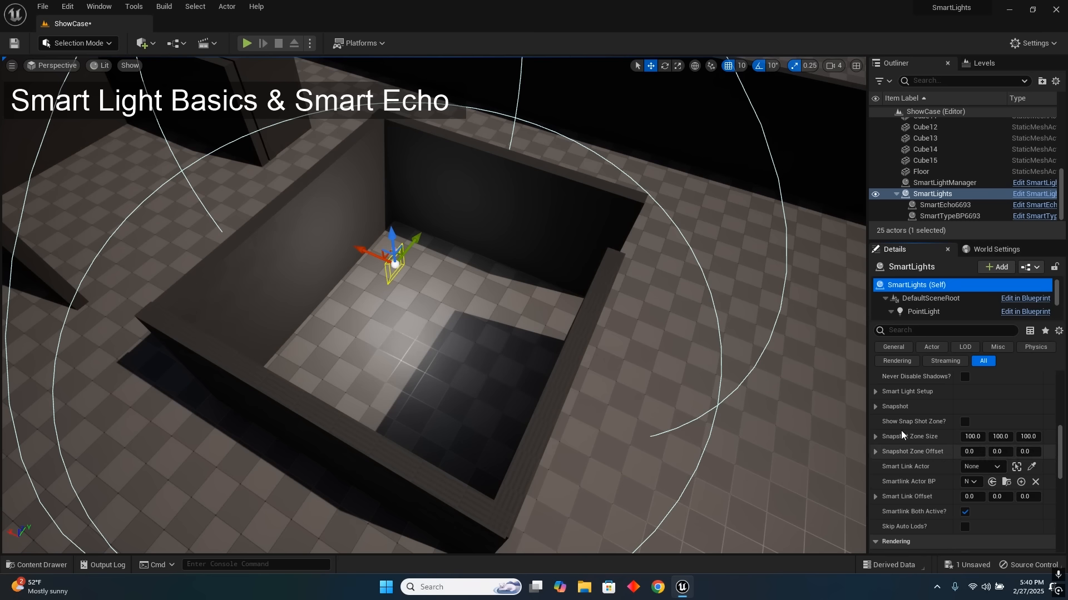
click(876, 391)
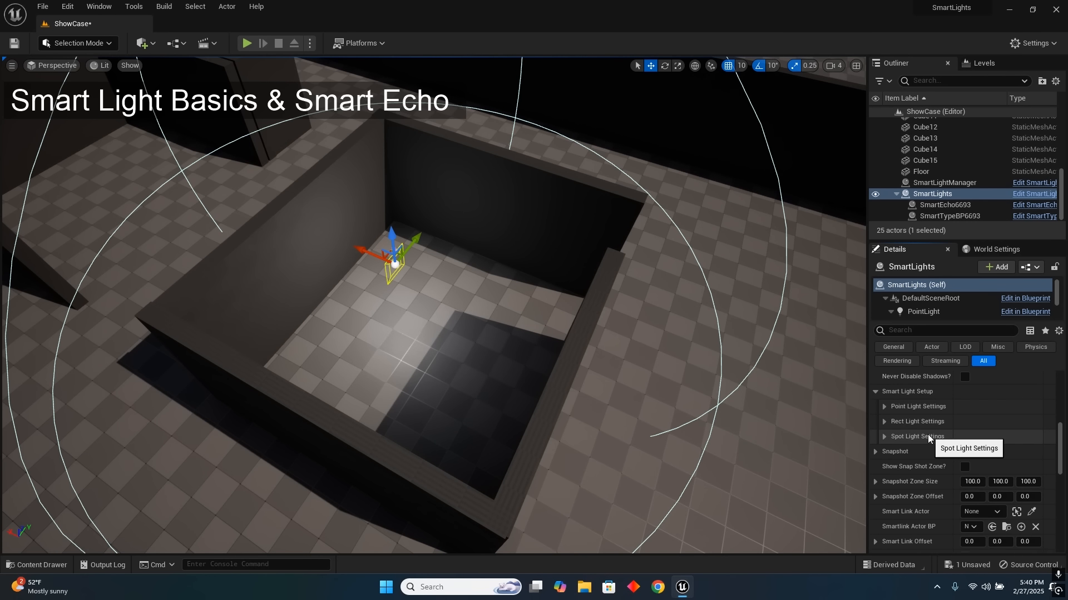
click(885, 407)
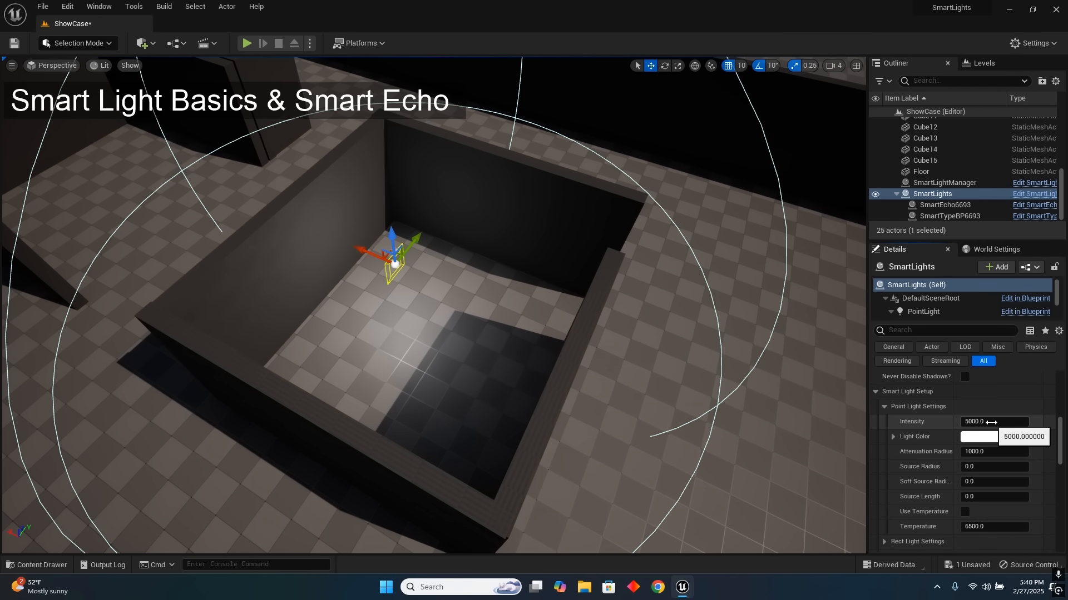
- Try a point light Intensity of about 1290, restore its default, and set the Light Color to blue (R 0, G about 0.165, B 1)
drag(979, 422, 961, 422)
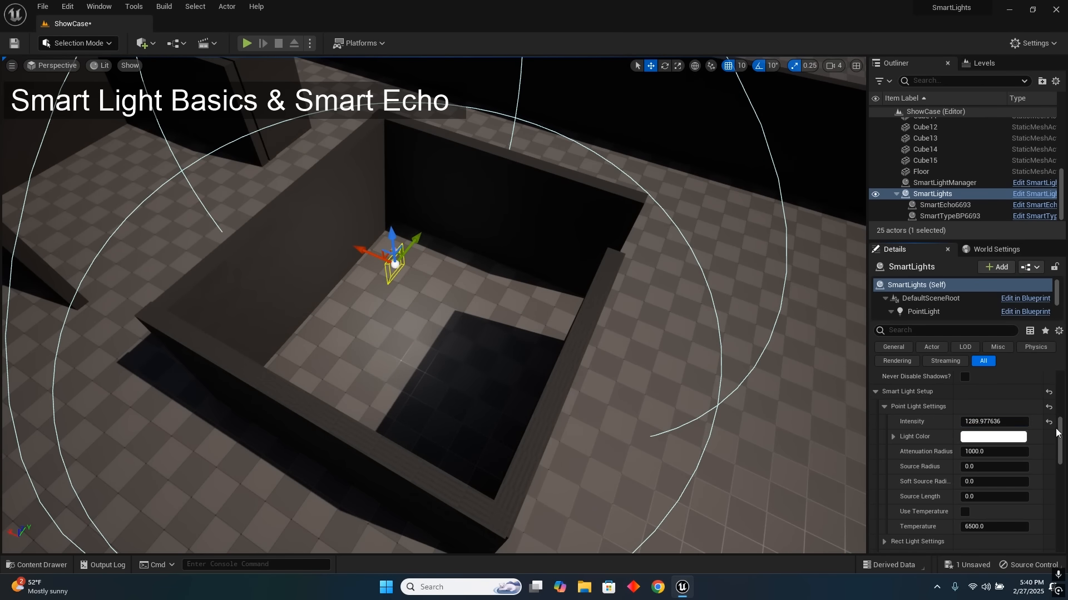
click(1049, 421)
click(1007, 437)
drag(832, 371, 782, 315)
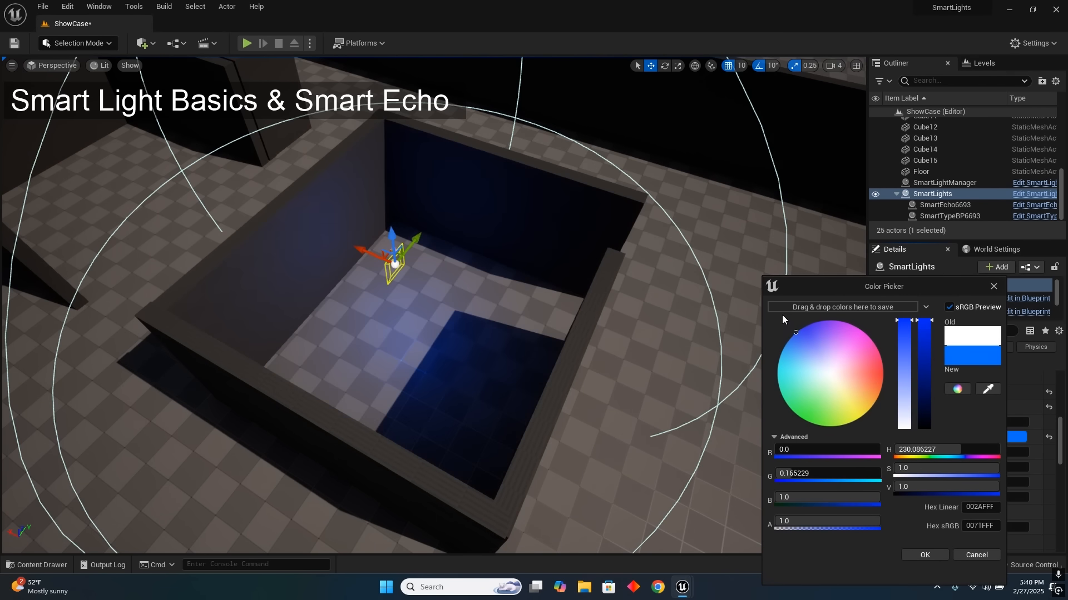
click(925, 553)
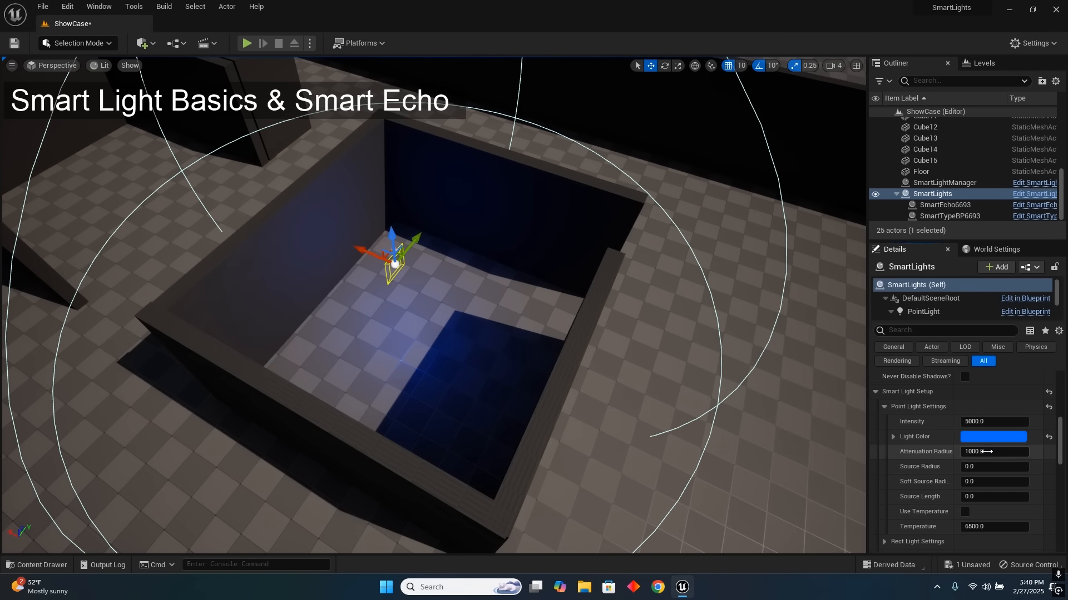
- Try a different Attenuation Radius in the Point Light Settings, restore its default, and collapse the group
mouse_move(993, 452)
mouse_down()
mouse_move(956, 452)
mouse_move(989, 451)
mouse_up()
click(1049, 452)
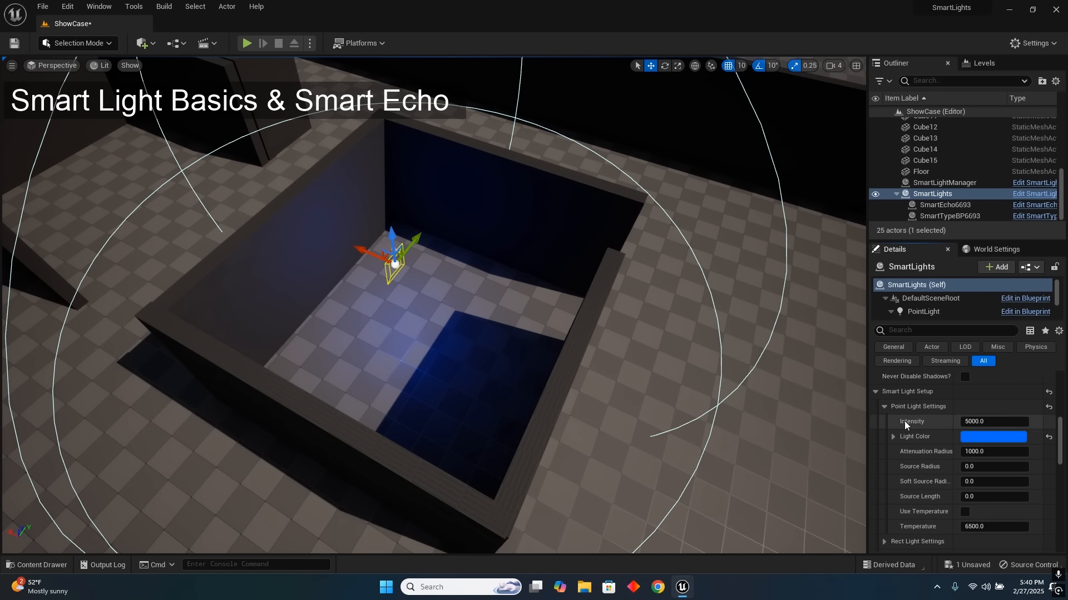
click(885, 407)
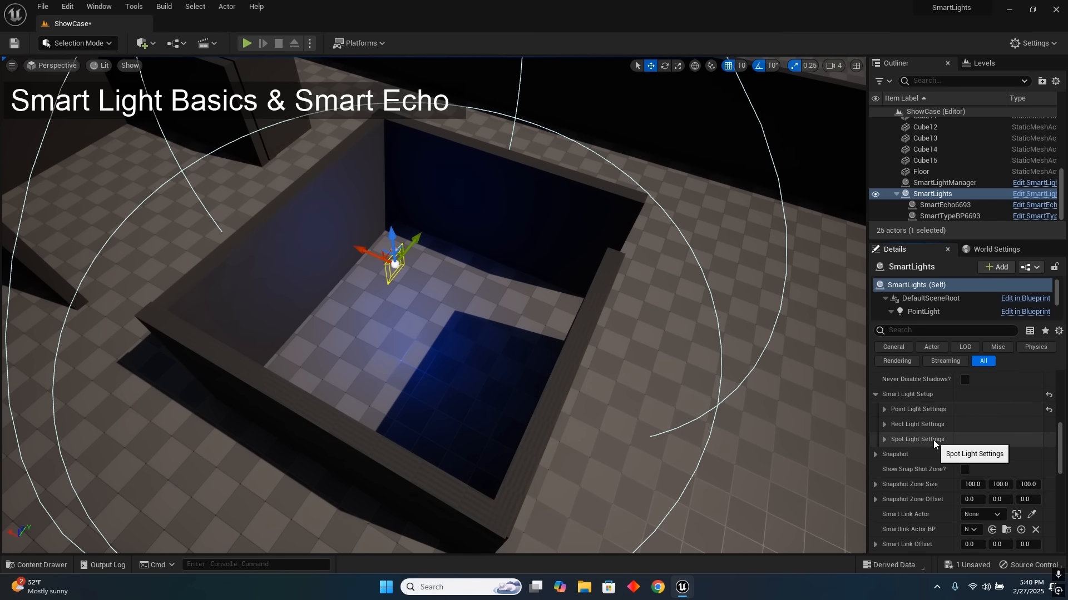
- Try RectLight and SpotLight as the SmartLights actor's Light Type, and return it to PointLight
scroll(933, 439, up, 5)
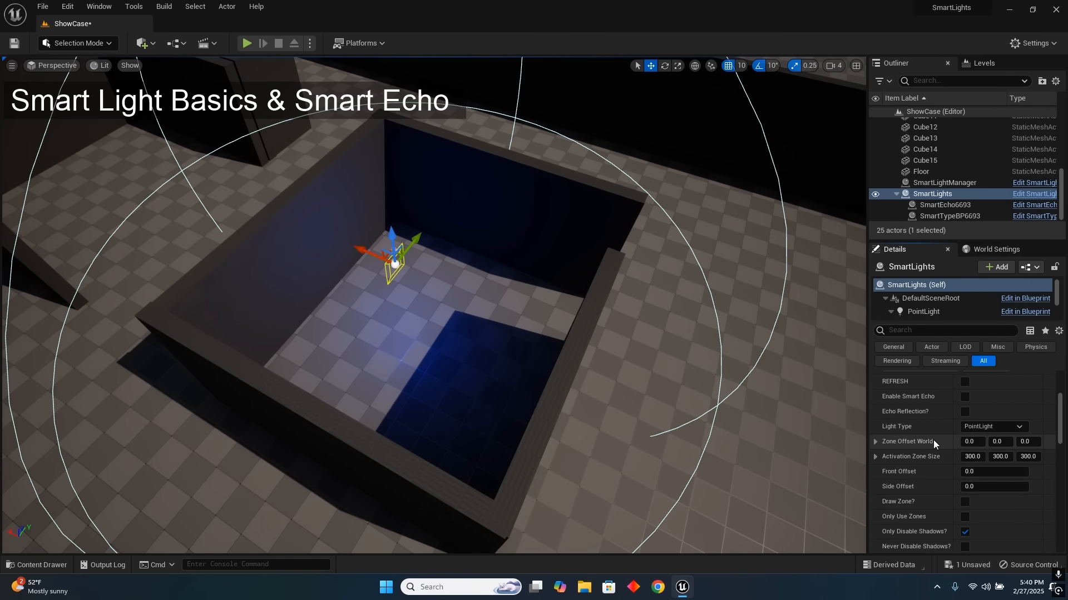
scroll(933, 439, up, 4)
scroll(933, 439, down, 3)
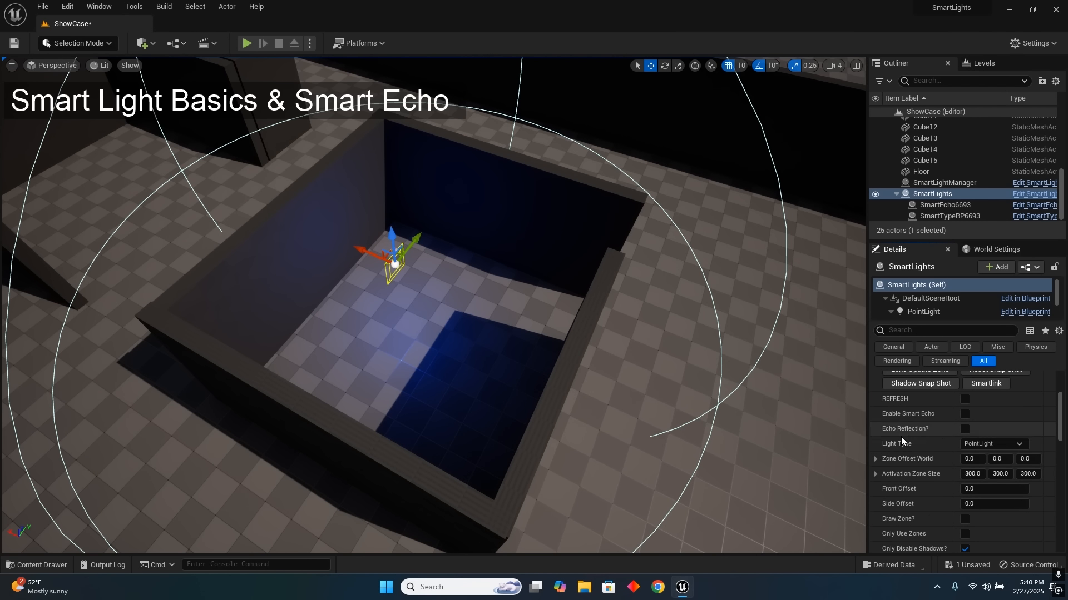
click(991, 443)
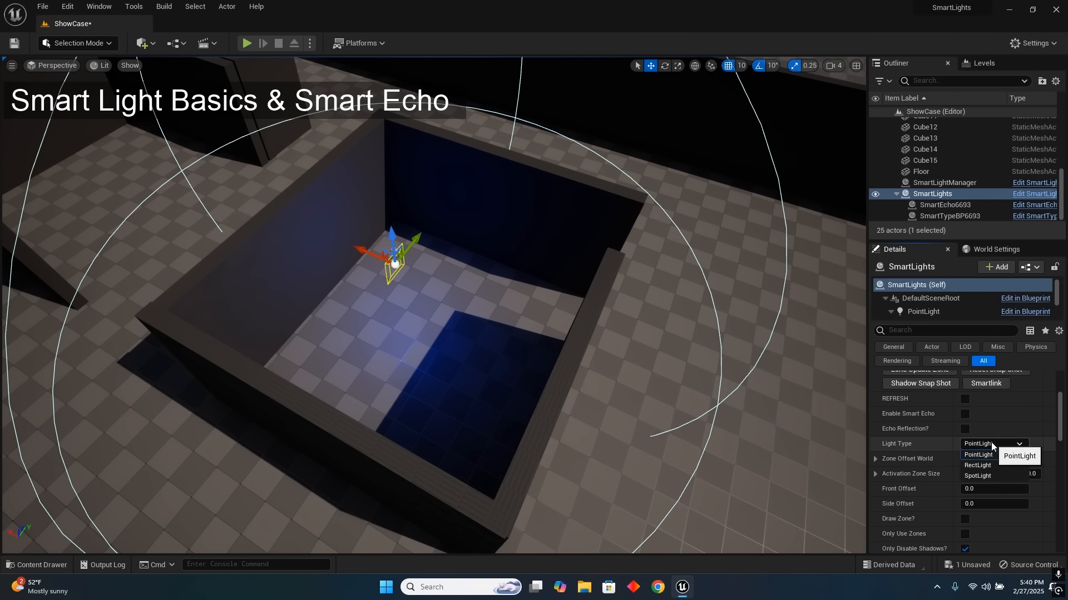
click(993, 464)
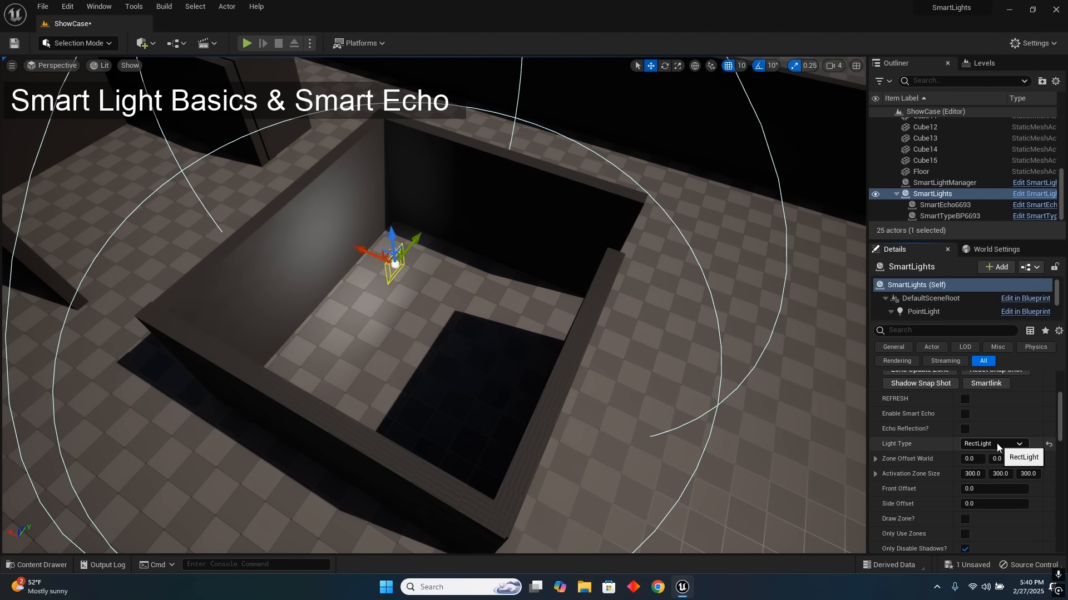
click(997, 443)
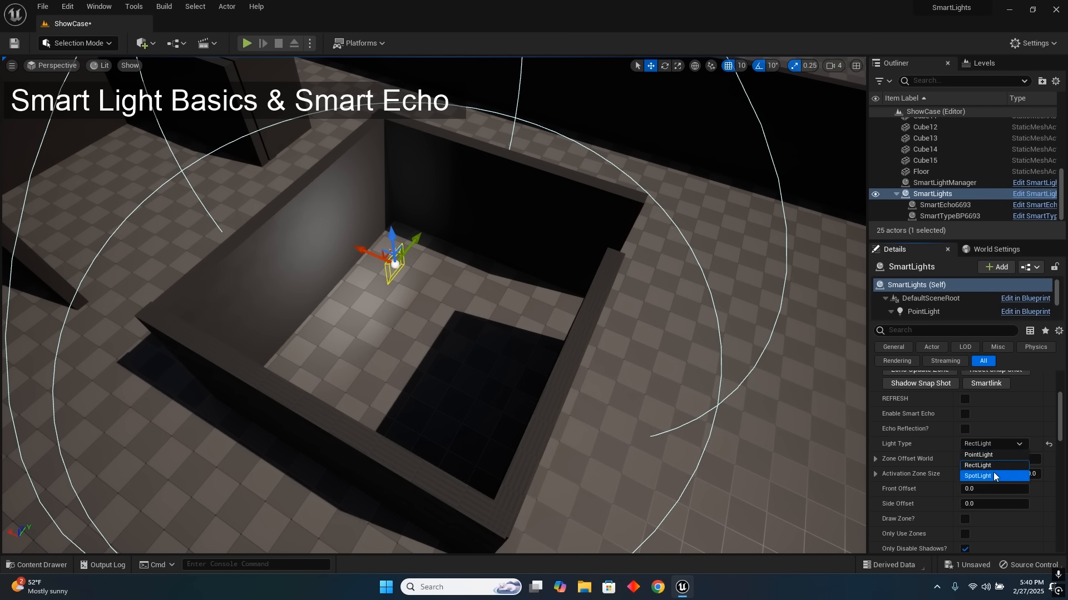
click(993, 473)
click(993, 447)
click(994, 453)
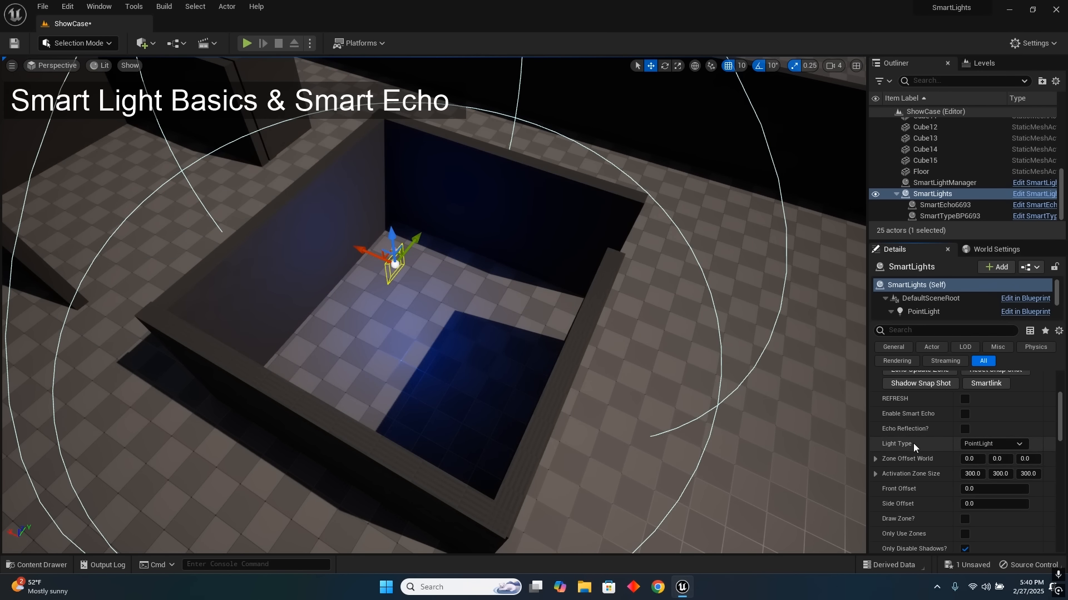
- Review the options in the Point Light Settings and Rect Light Settings groups of the Smart Light Setup
scroll(913, 444, down, 6)
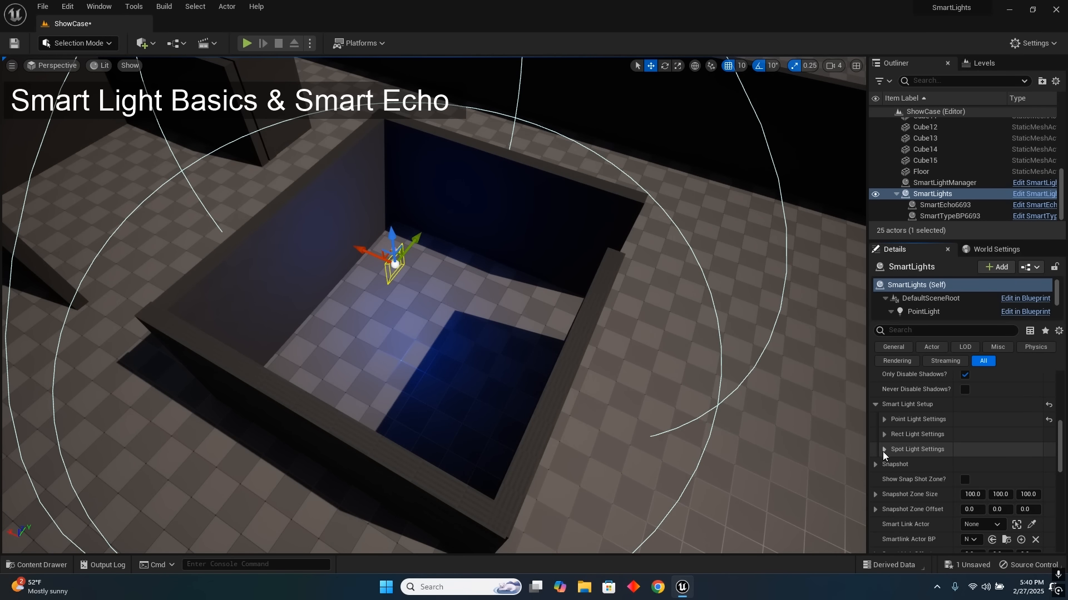
click(884, 420)
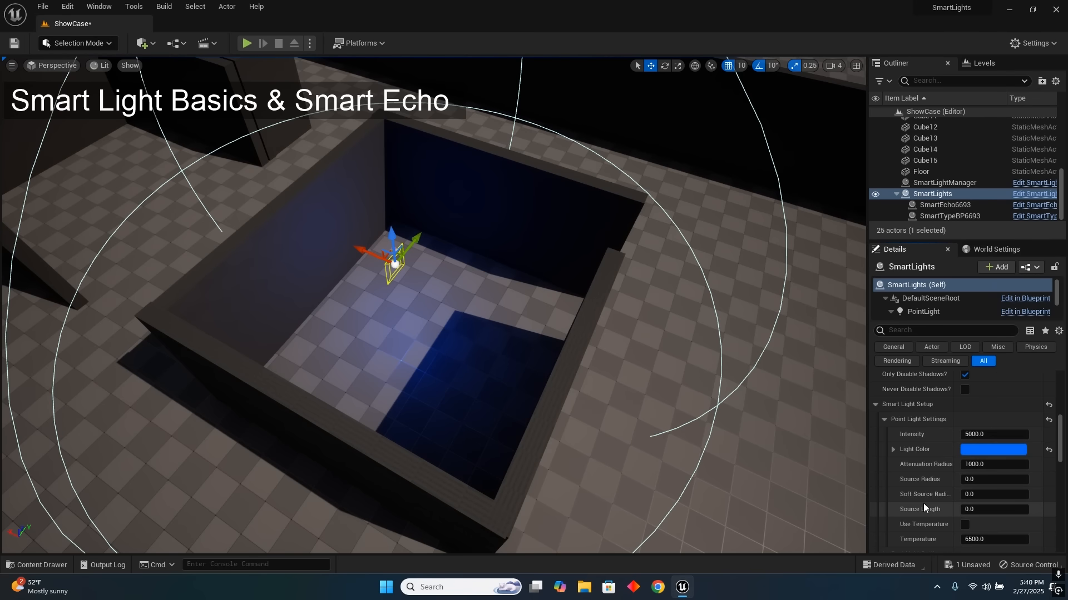
scroll(923, 503, down, 1)
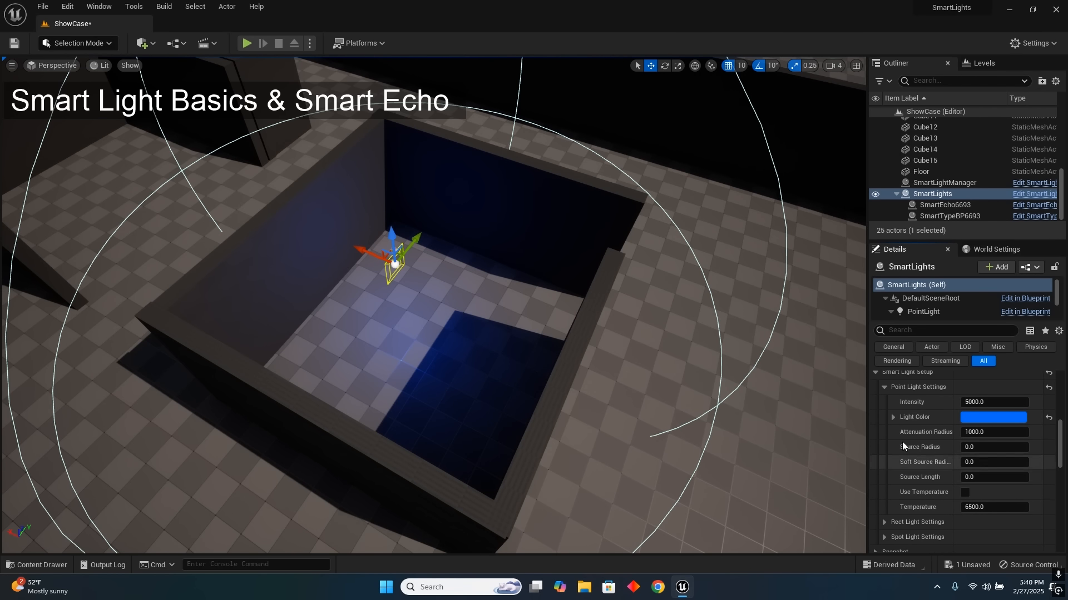
click(885, 387)
click(884, 401)
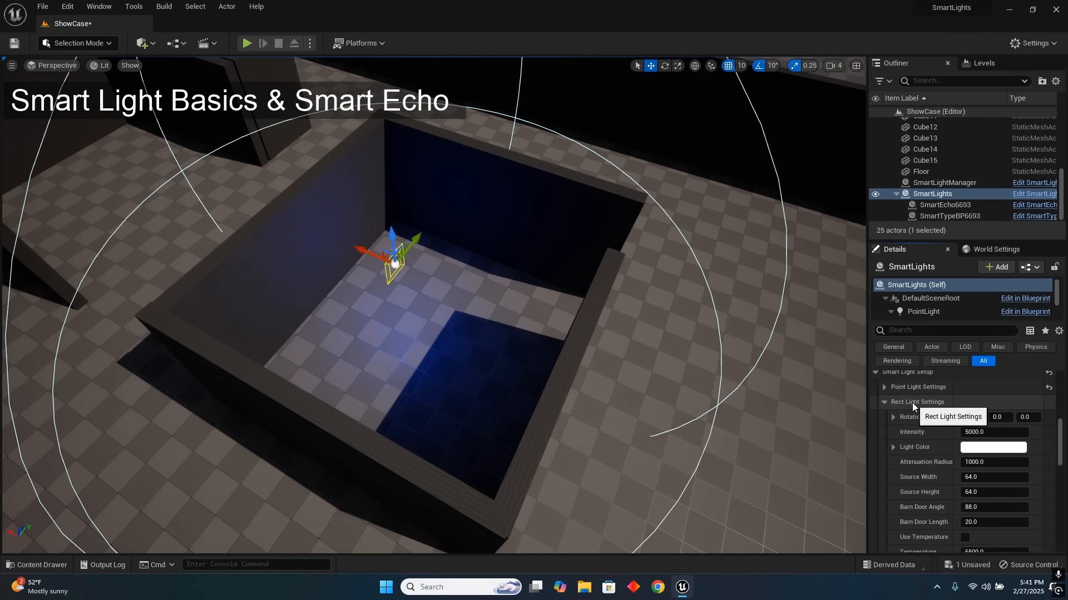
scroll(912, 402, down, 3)
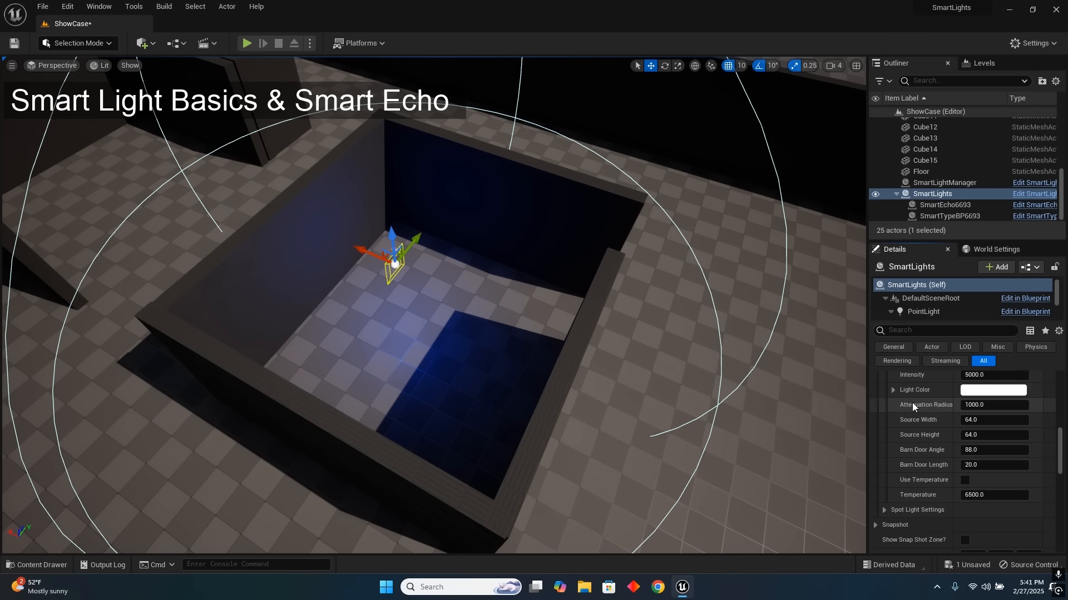
scroll(912, 402, up, 2)
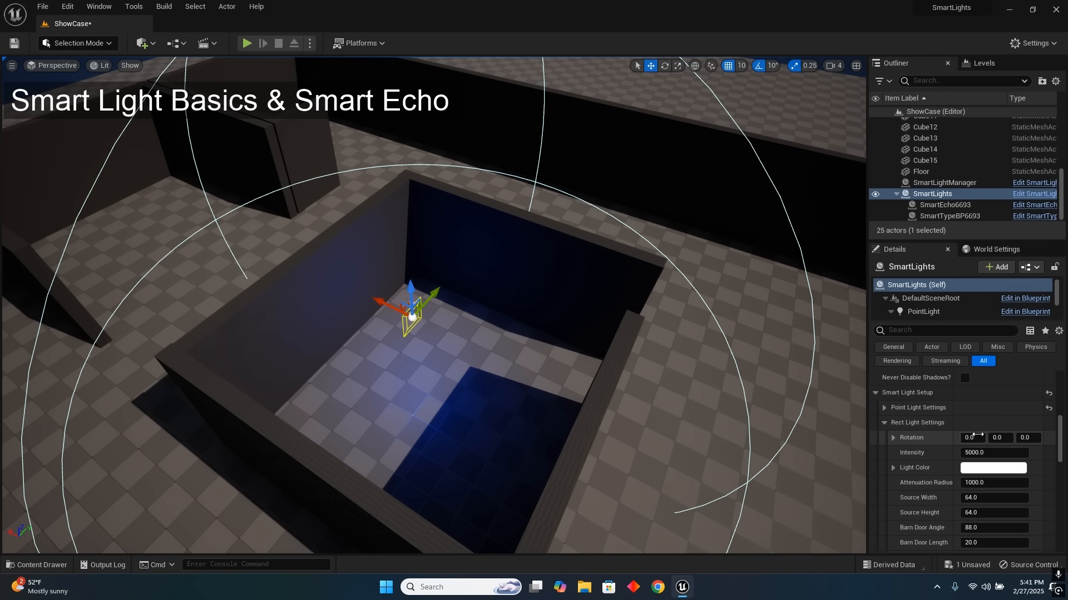
- Set the SmartLights actor's Light Type to RectLight
scroll(939, 438, up, 3)
right_click(939, 437)
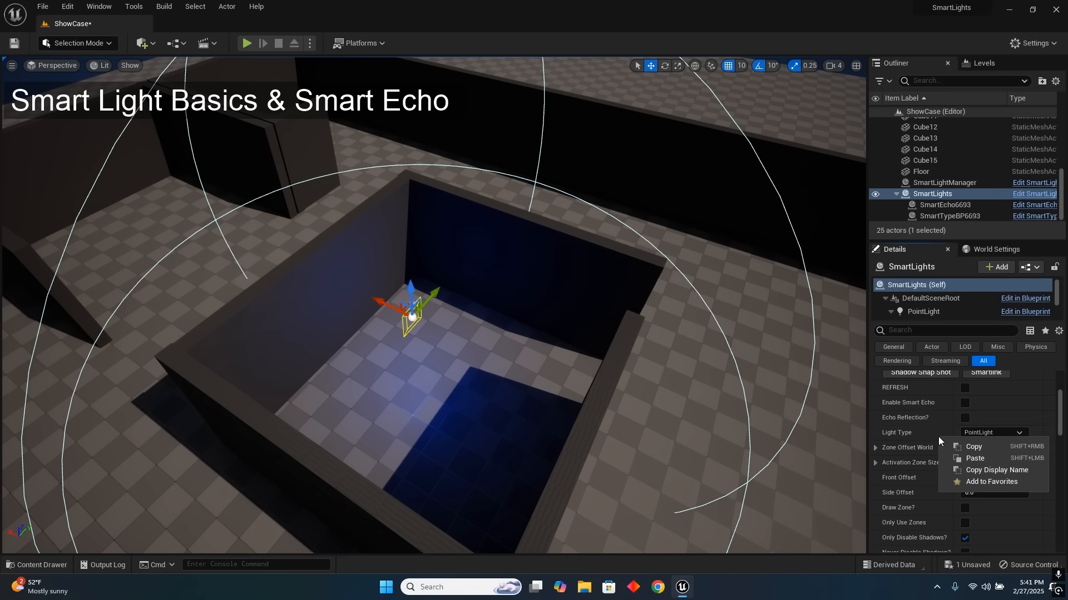
click(983, 436)
click(986, 433)
click(993, 455)
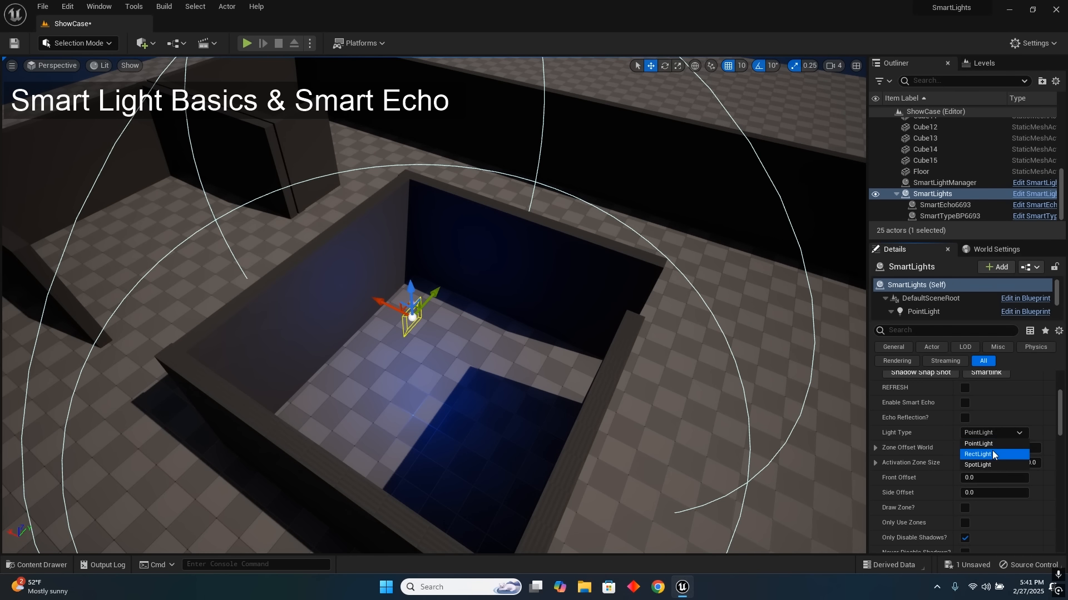
- Try rotating the whole SmartLights actor in the viewport about its vertical axis, and undo the rotation
scroll(929, 478, down, 1)
scroll(929, 478, down, 2)
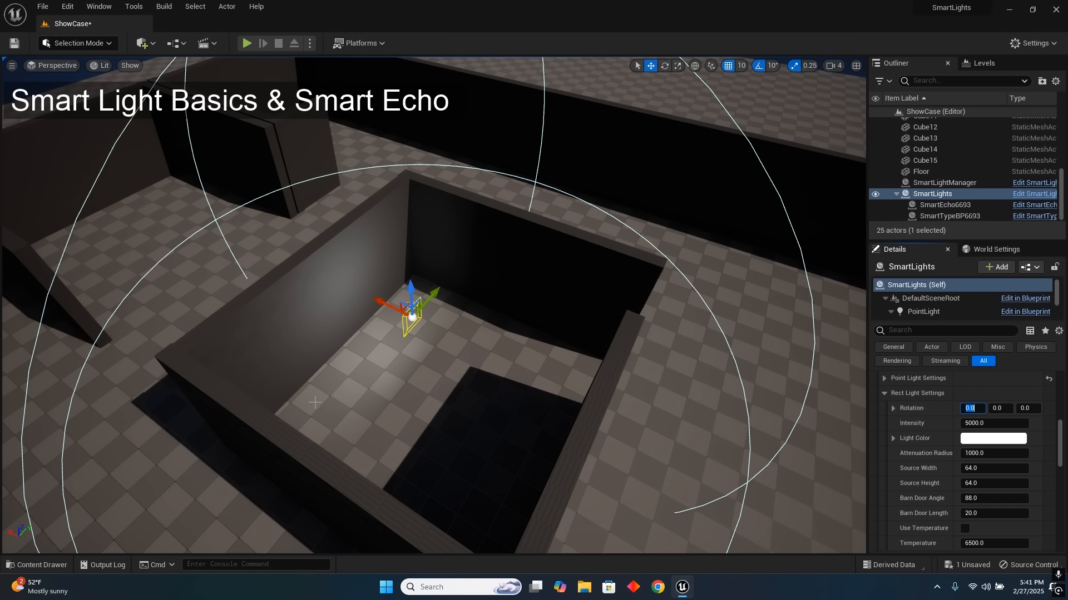
click(914, 398)
key(e)
mouse_move(417, 364)
mouse_down()
mouse_move(463, 362)
mouse_move(404, 365)
mouse_up()
key(ctrl+z)
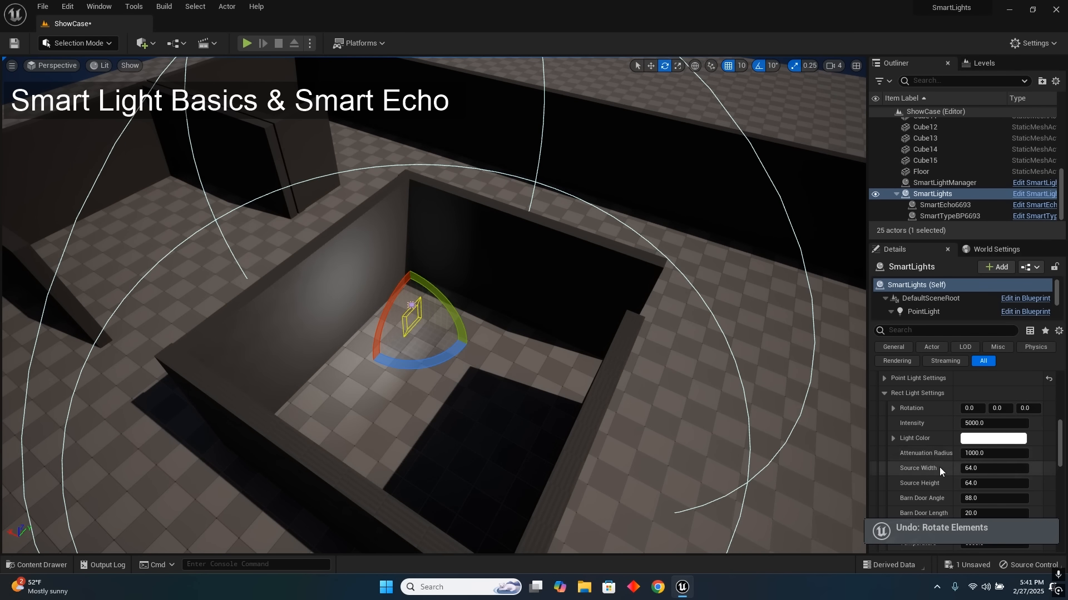
- Try different Rotation values in the Rect Light Settings and restore the default rotation
drag(974, 409, 999, 407)
click(1049, 409)
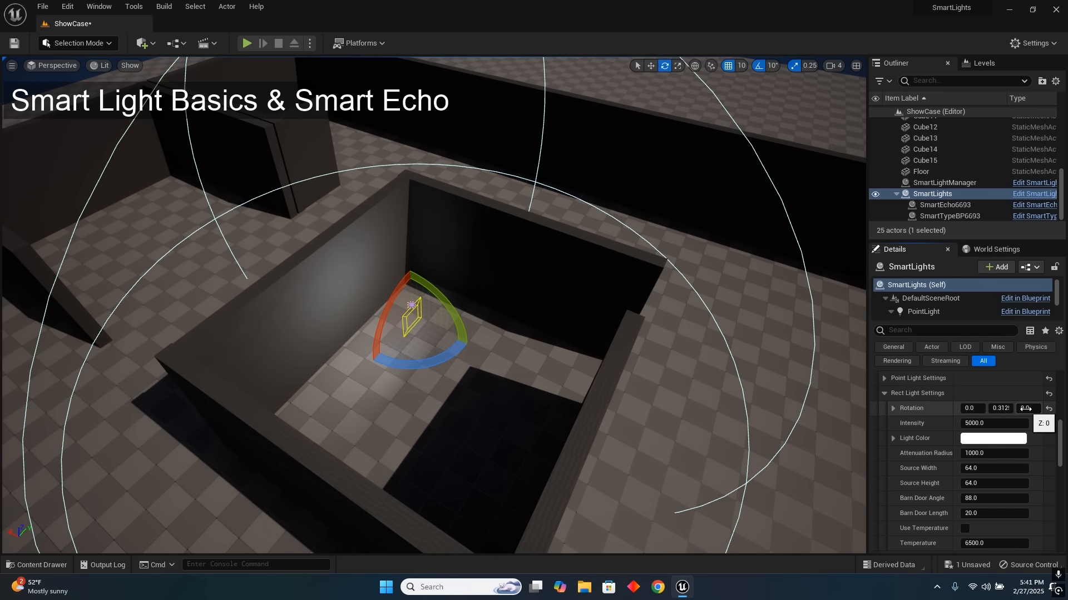
click(1049, 409)
mouse_move(1028, 408)
mouse_down()
mouse_move(1057, 408)
mouse_move(1017, 408)
mouse_move(1038, 409)
mouse_up()
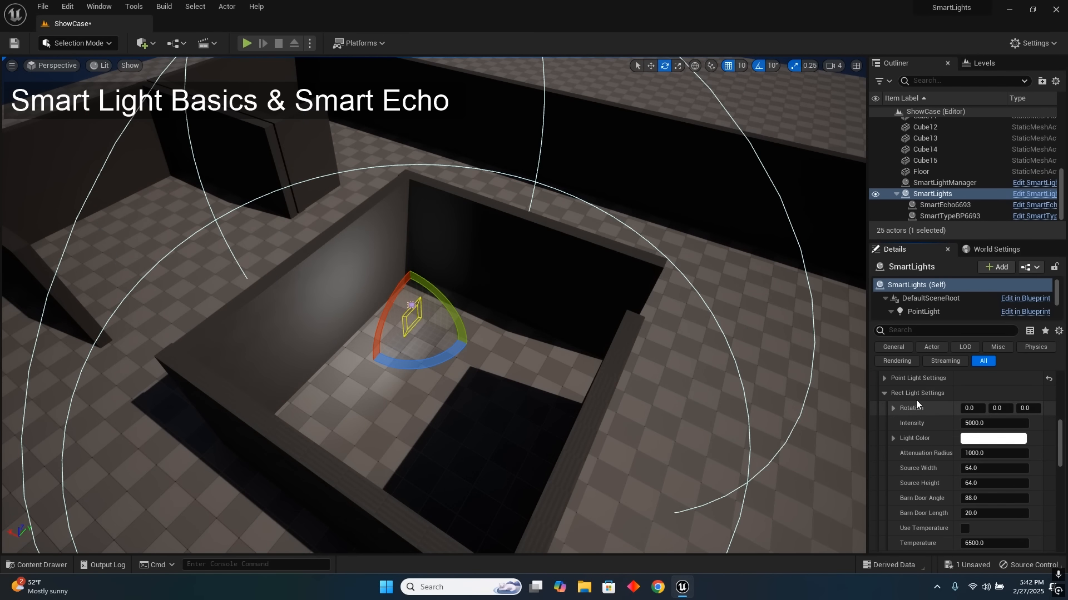
- Collapse the Rect Light Settings group and return to the SmartLights actor's Default options
click(884, 394)
scroll(909, 426, up, 4)
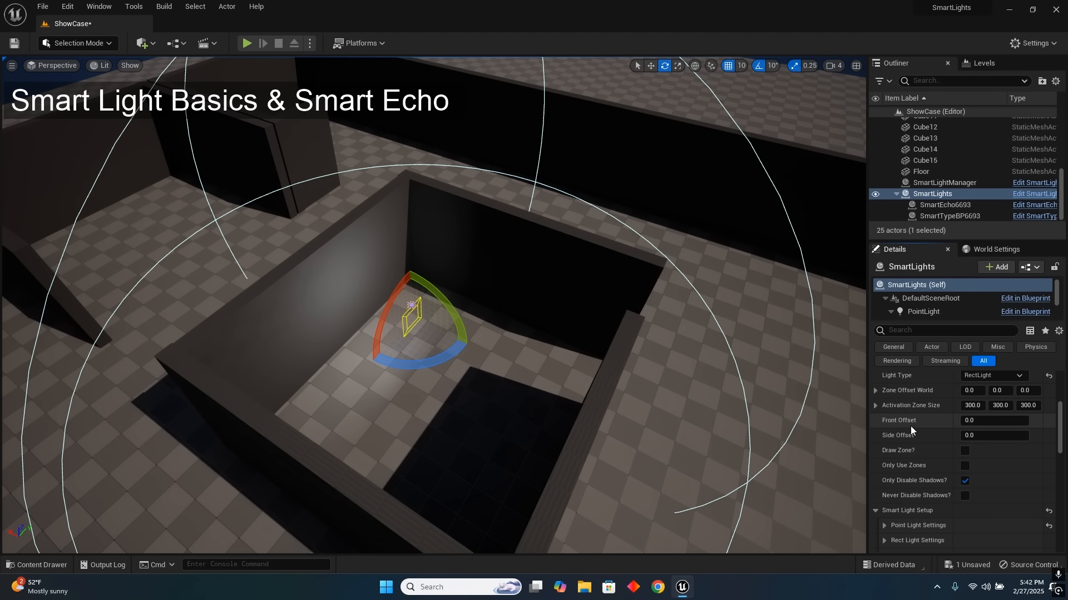
scroll(910, 426, up, 4)
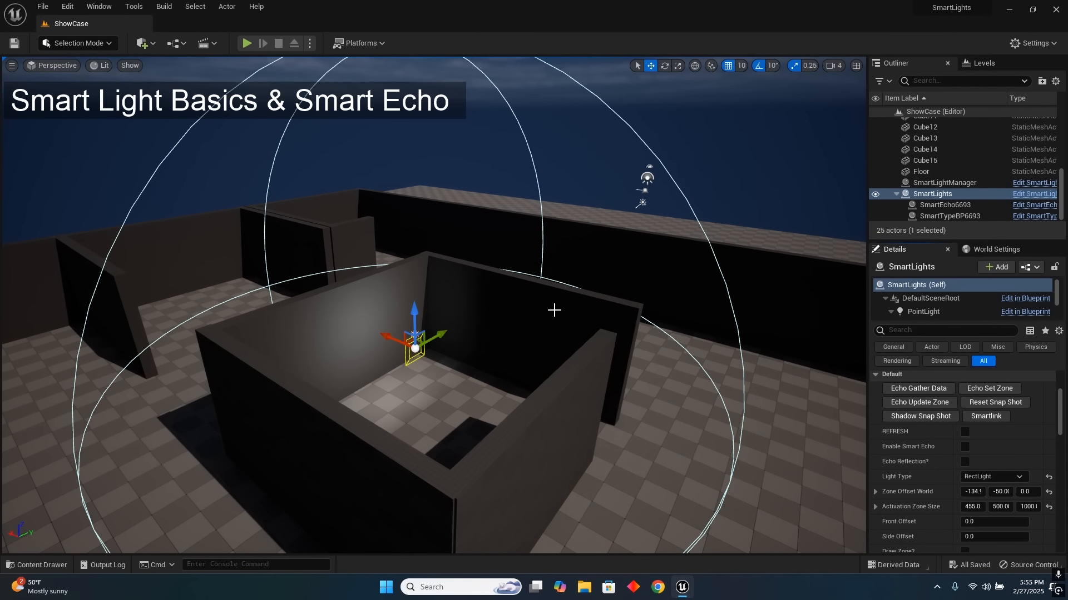
mouse_move(554, 310)
right_down()
mouse_move(612, 295)
mouse_move(570, 319)
right_up()
right_drag(775, 408, 747, 365)
key(s)
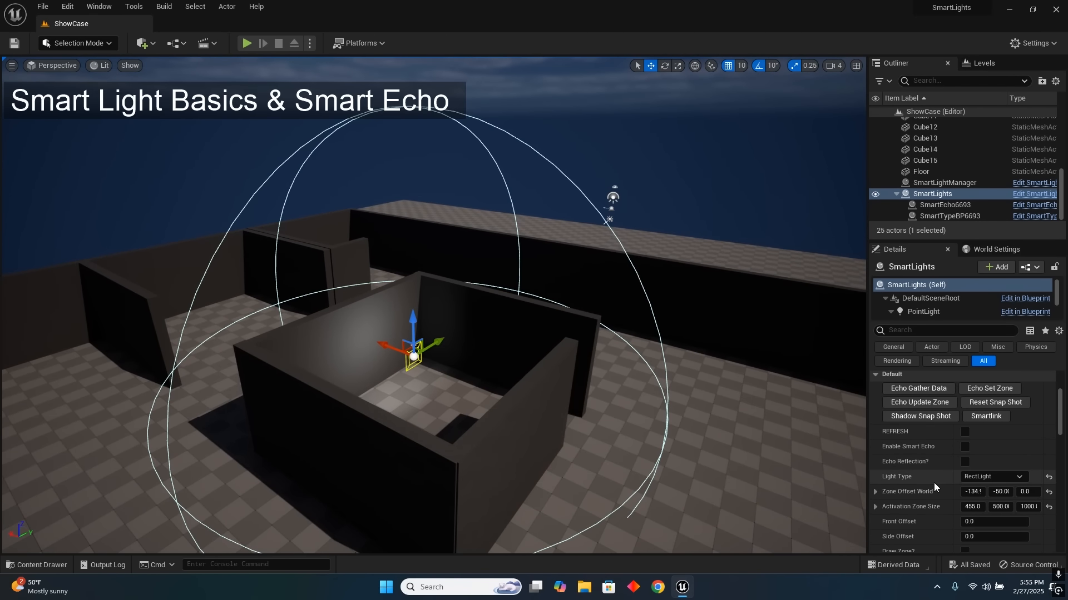
- Turn on the Draw Zone? option of the selected SmartLights actor to display its activation zone
scroll(934, 487, down, 2)
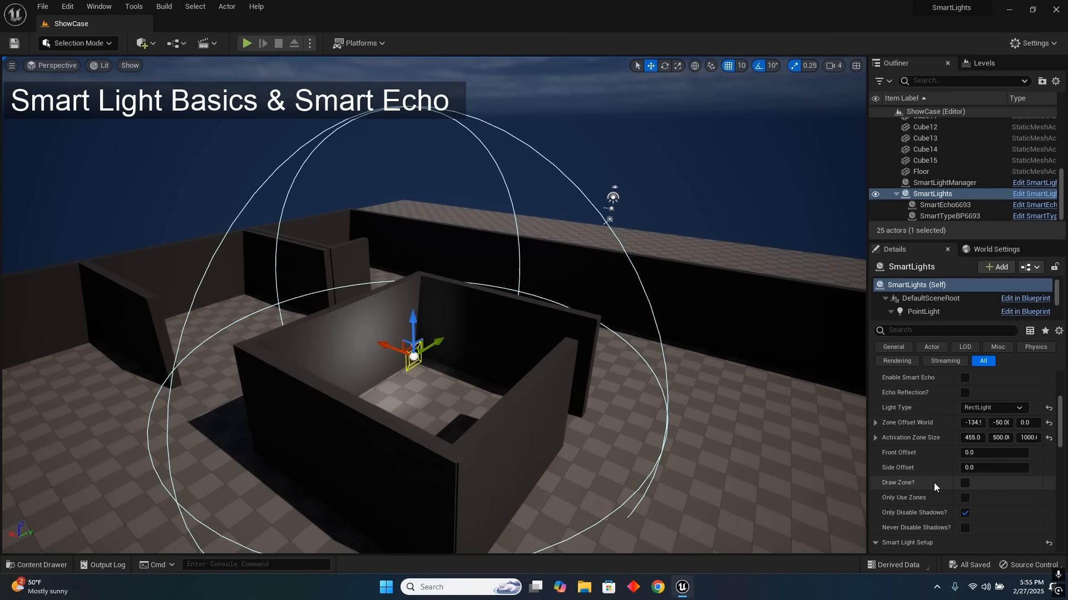
scroll(933, 483, up, 2)
scroll(933, 483, down, 2)
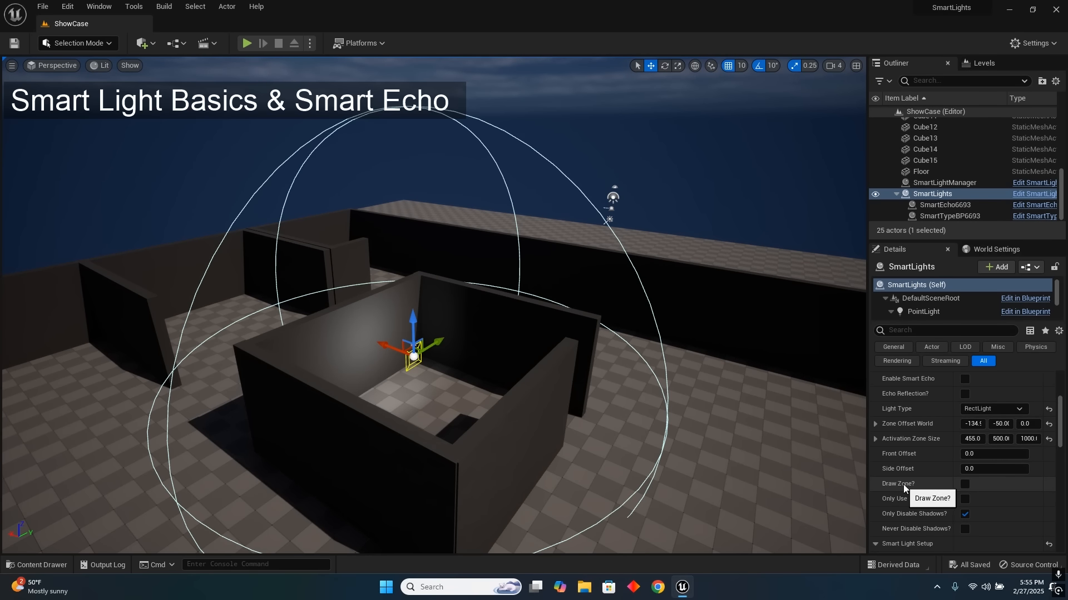
click(967, 486)
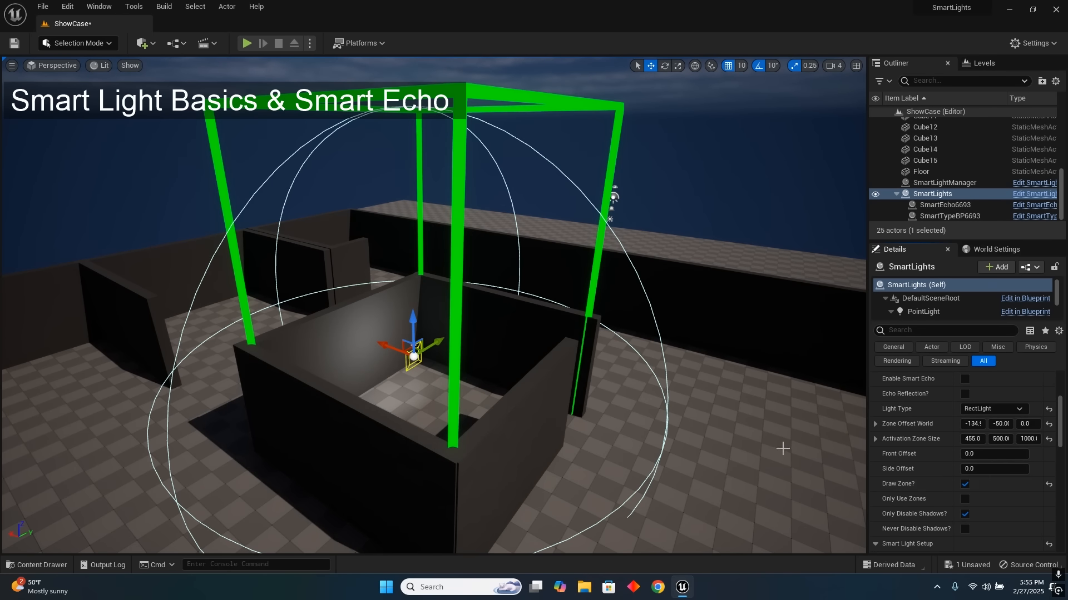
- Examine the drawn activation zone around the walled room from several viewpoints, and turn Draw Zone? off
scroll(782, 445, up, 5)
right_drag(439, 265, 522, 272)
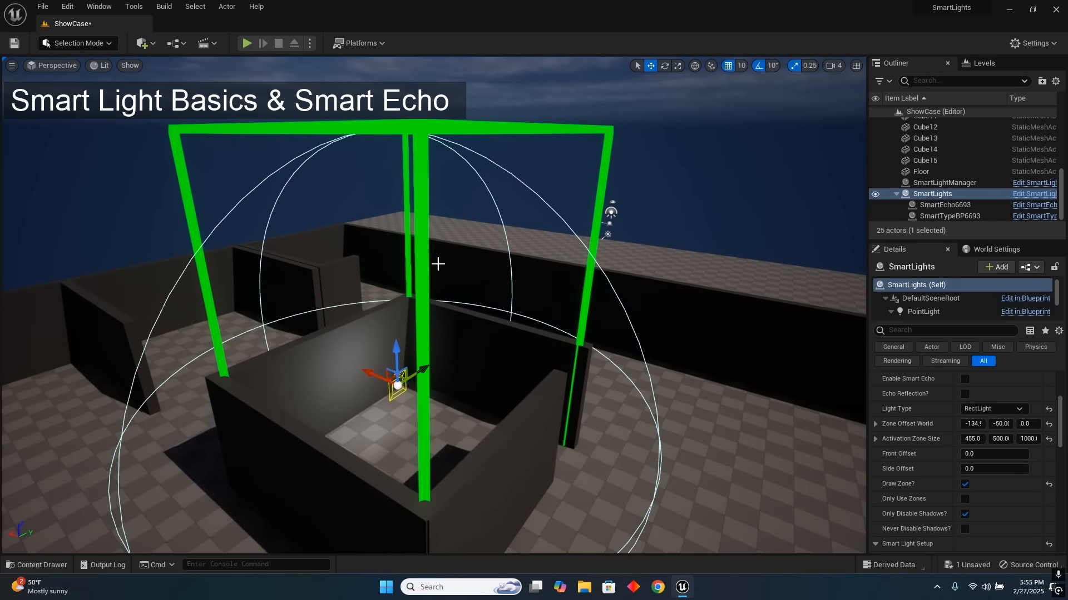
right_drag(594, 345, 575, 368)
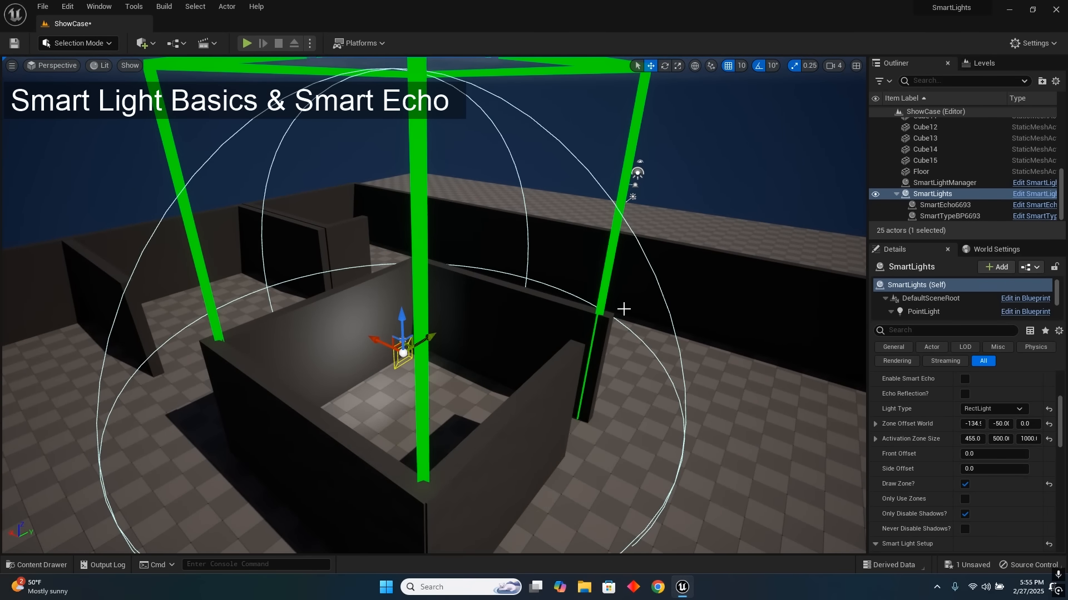
right_drag(608, 305, 609, 286)
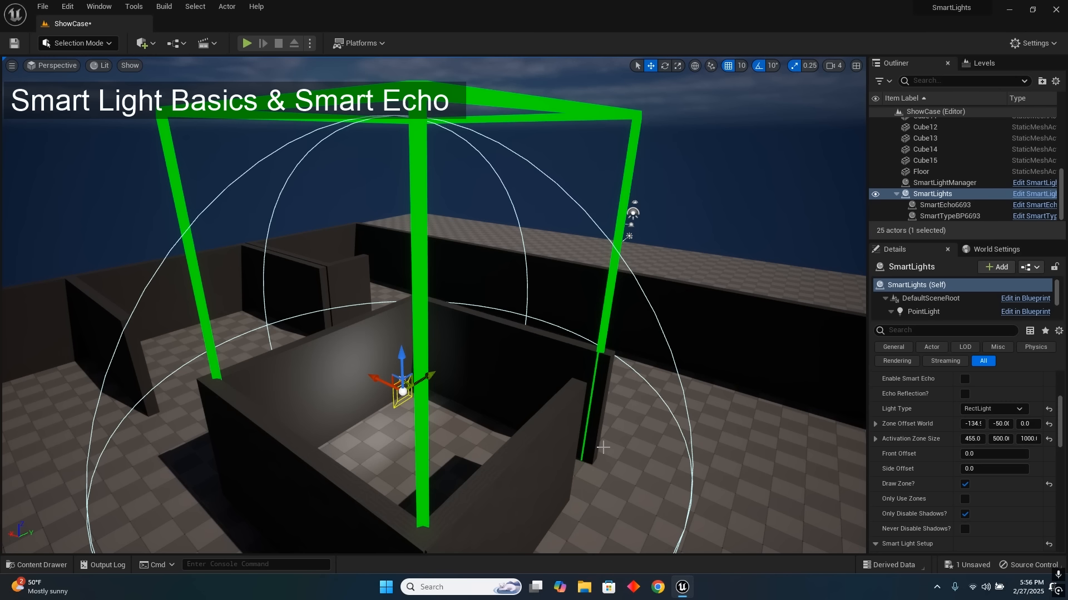
key(d)
right_drag(592, 416, 500, 409)
key(s)
key(w)
key(w)
key(s)
key(s)
key(s)
key(w)
key(s)
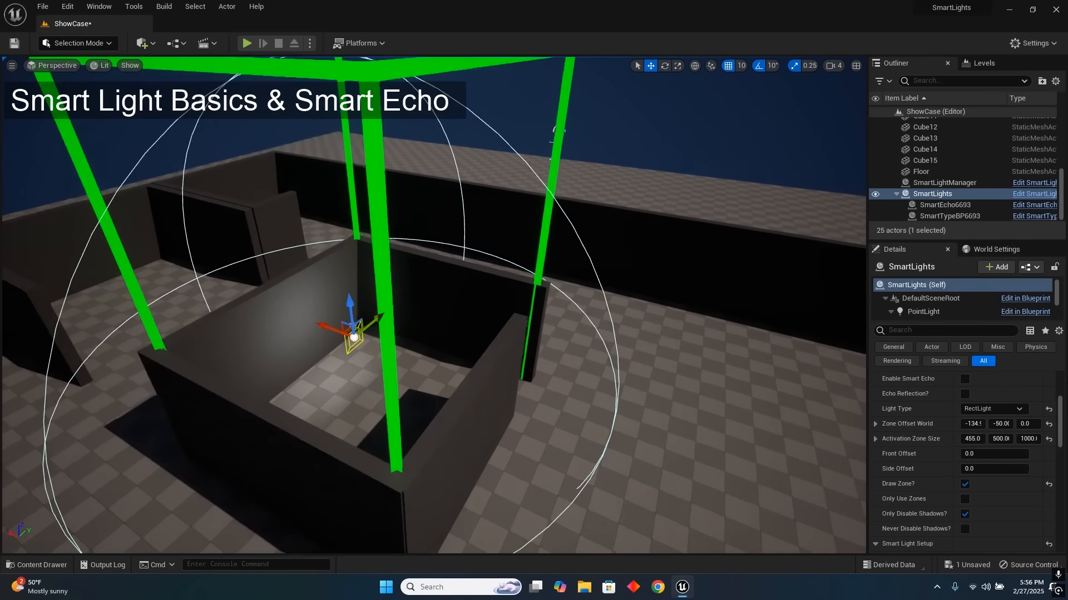
right_drag(605, 320, 630, 316)
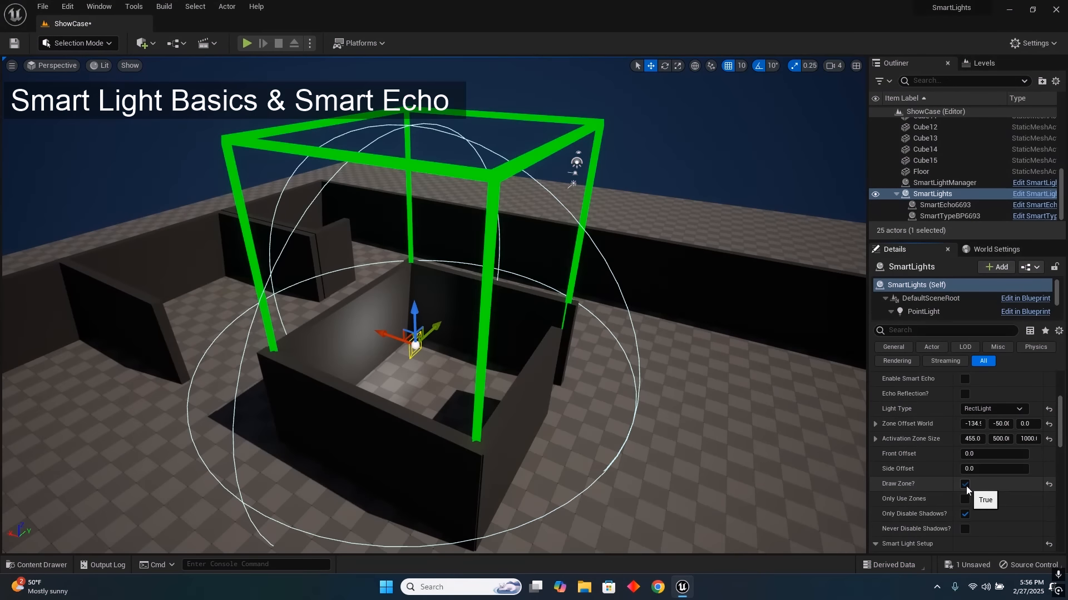
click(964, 484)
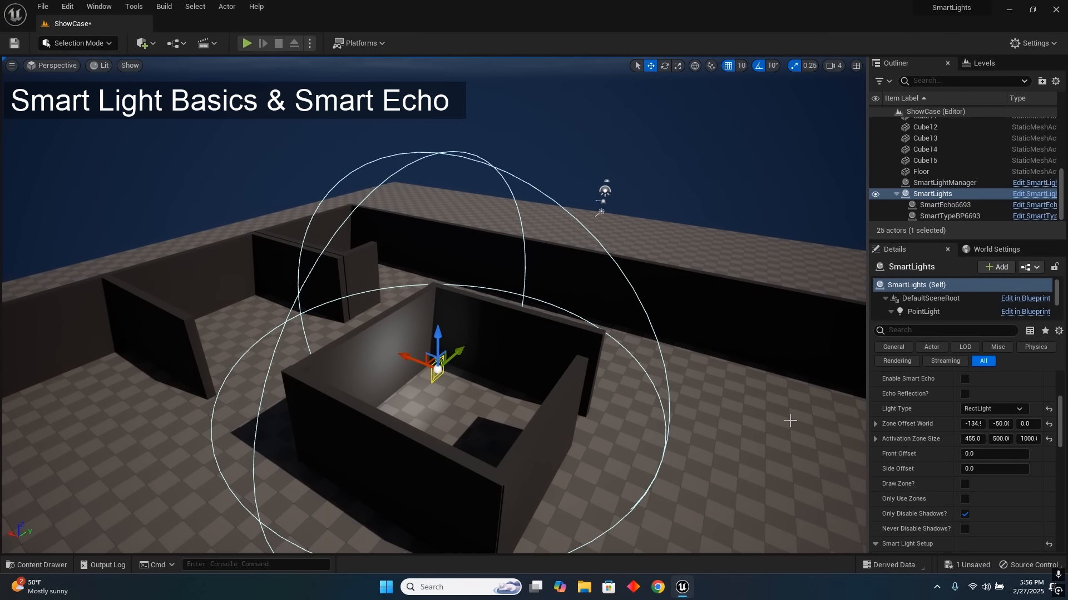
- Select all the wall meshes in the level, from Cube through Cube15
click(573, 271)
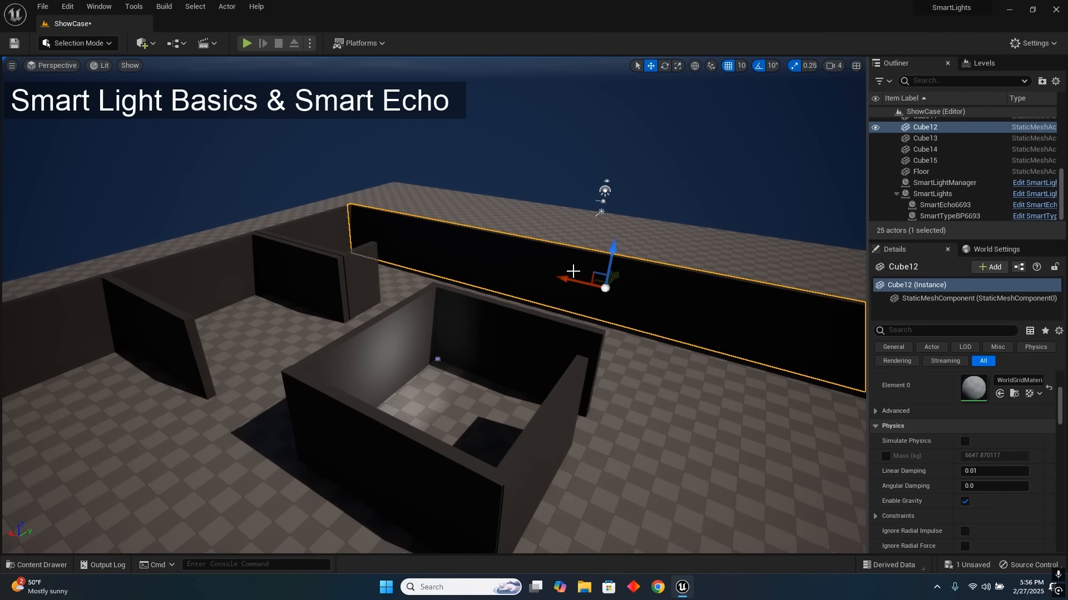
scroll(965, 138, up, 3)
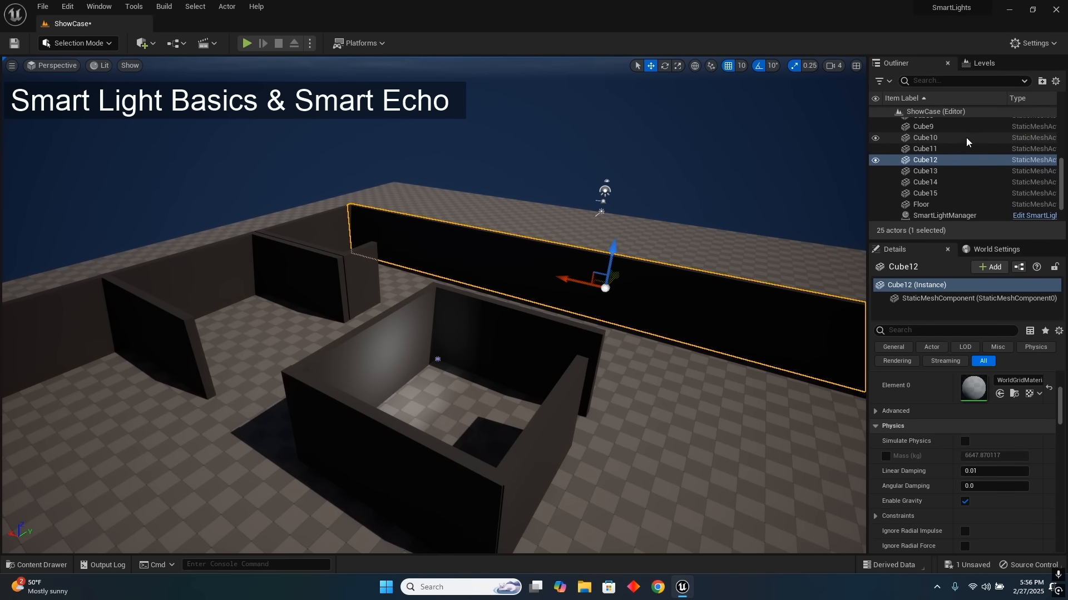
scroll(965, 138, up, 5)
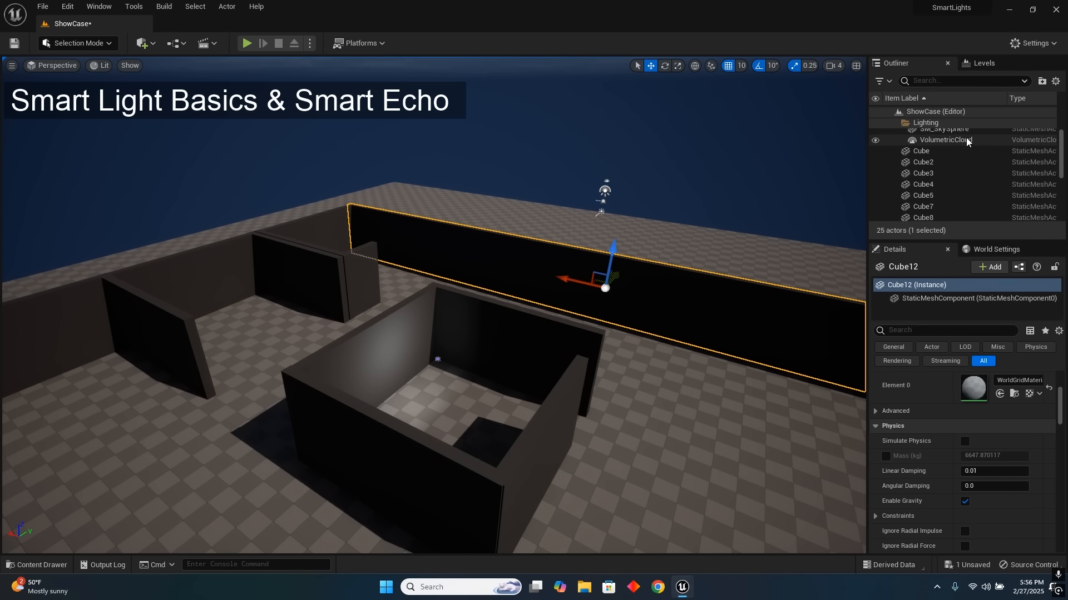
click(945, 150)
scroll(945, 179, down, 5)
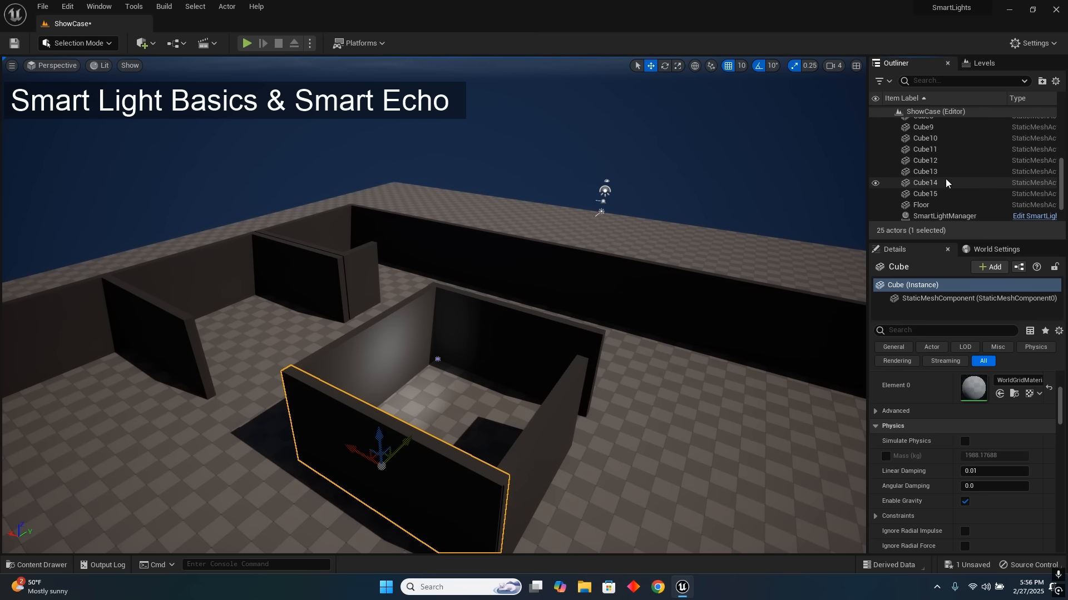
shift+click(935, 194)
- Set the Collision Presets of the selected wall meshes to Default
scroll(909, 455, down, 5)
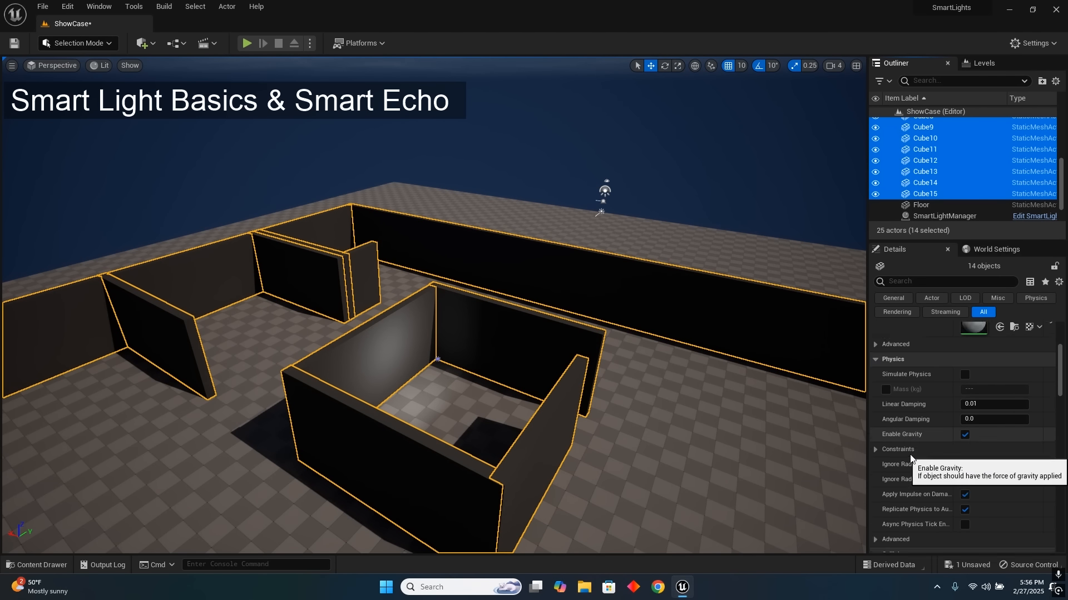
scroll(909, 455, down, 3)
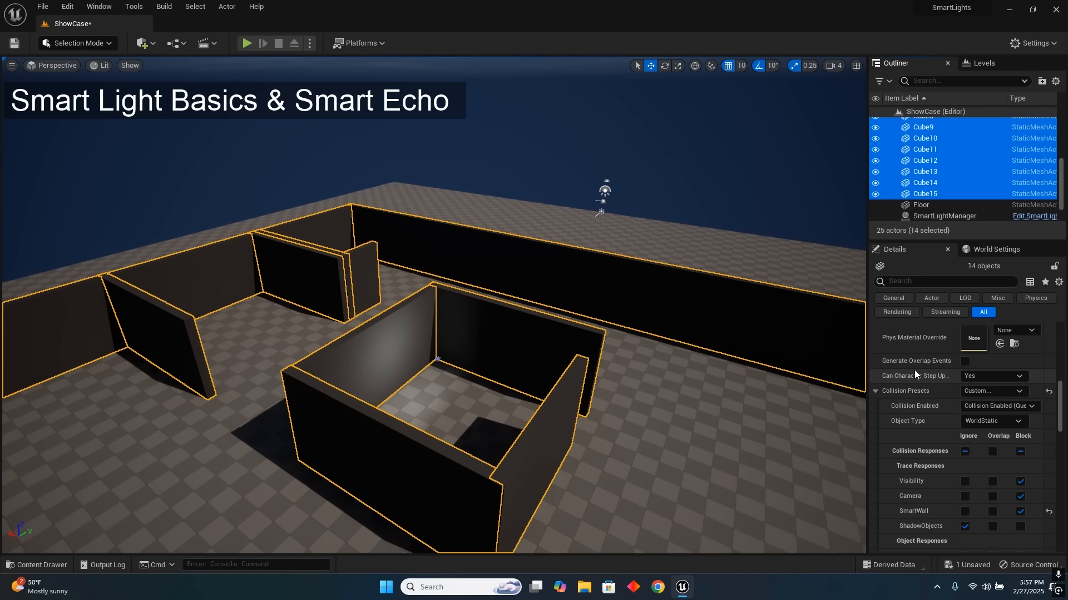
scroll(909, 364, down, 1)
scroll(909, 363, down, 1)
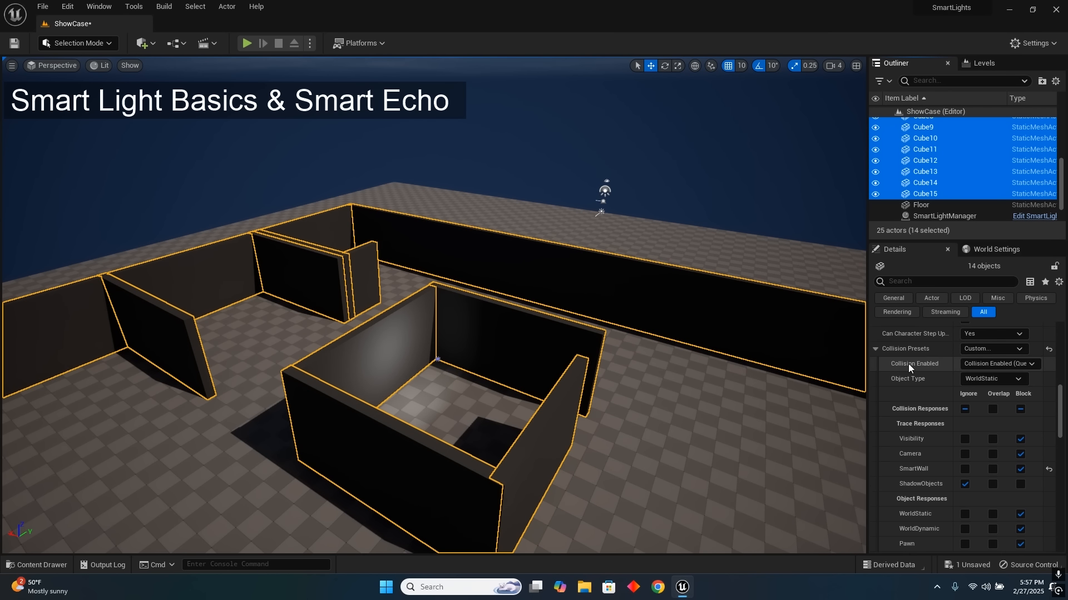
click(1004, 349)
click(996, 360)
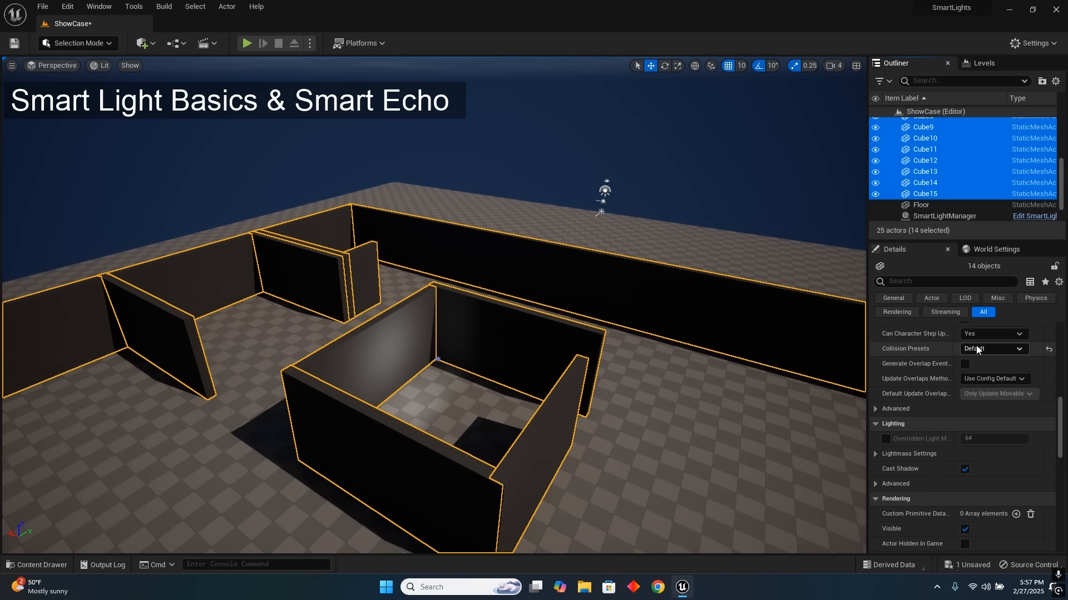
- Set the walls' Collision Presets to Custom and make their SmartWall trace response Block
click(992, 350)
click(985, 371)
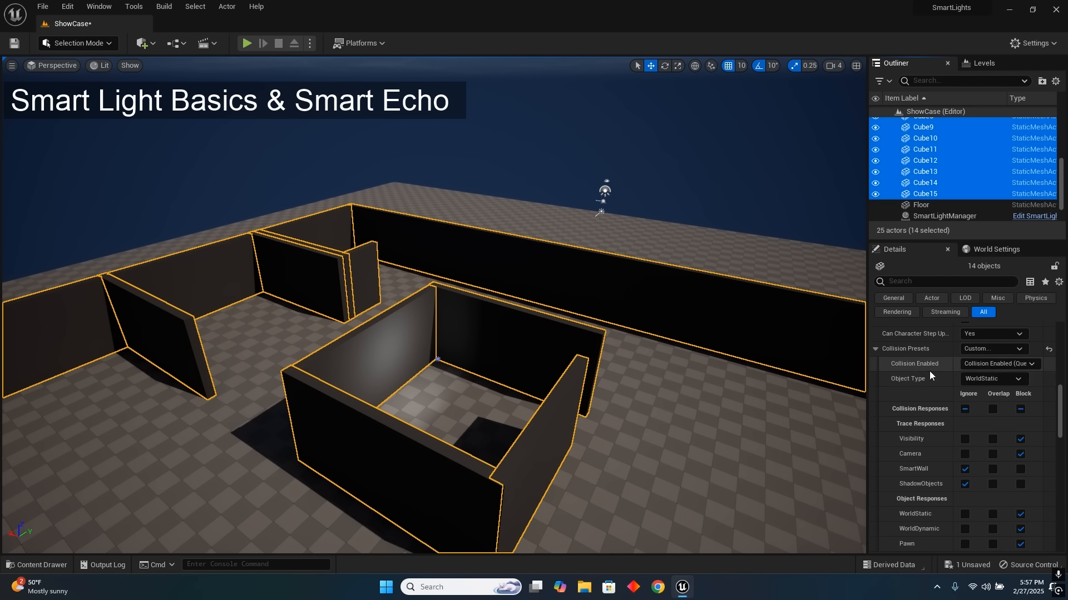
scroll(901, 419, down, 2)
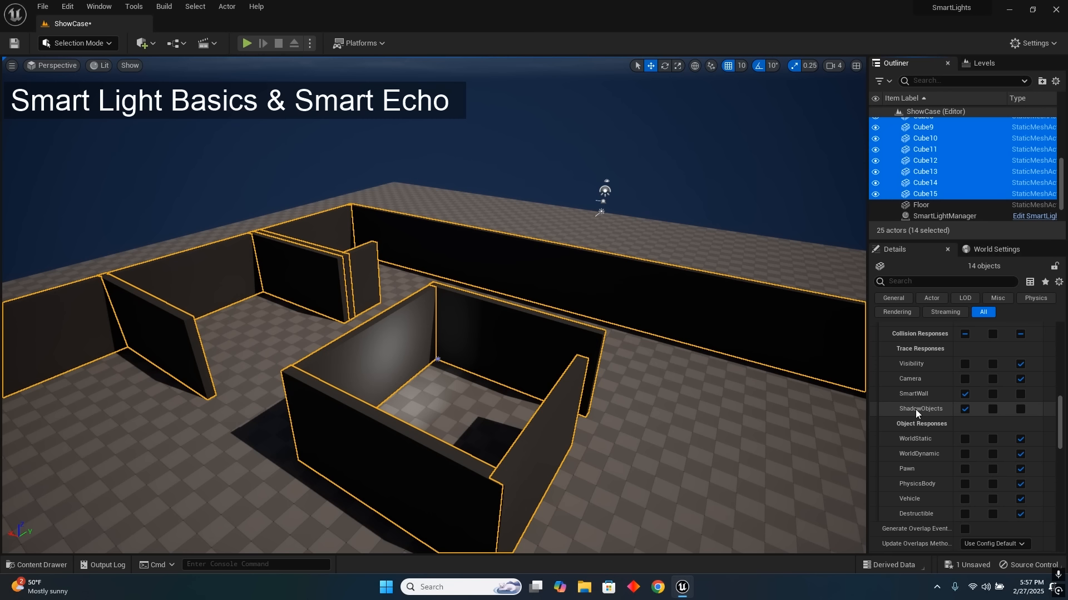
click(1021, 394)
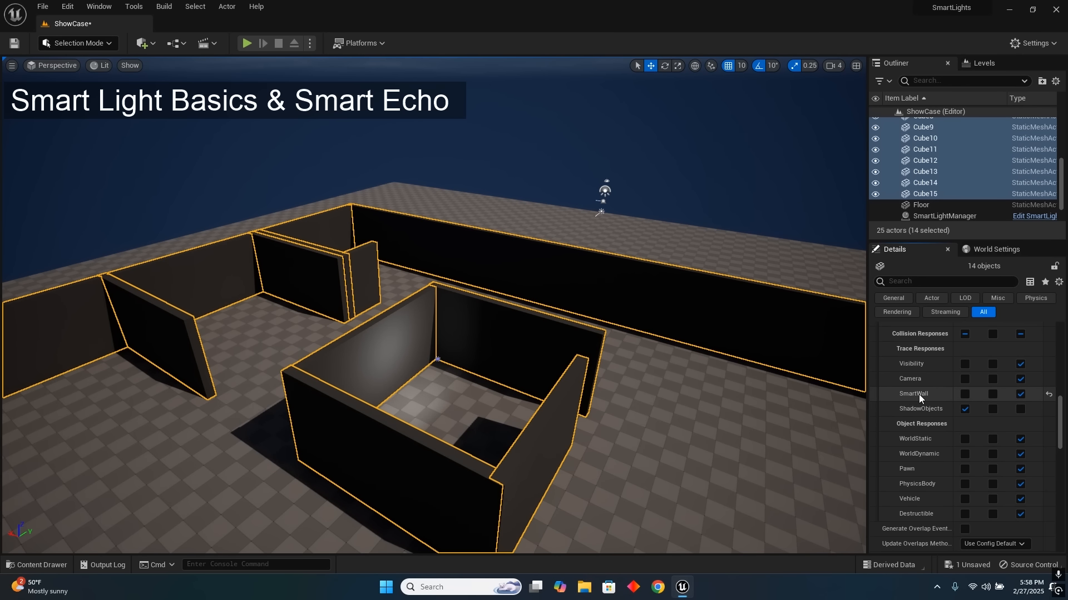
- Select the SmartLights actor inside the small room and turn on Enable Smart Echo
key(w)
mouse_move(698, 374)
right_down()
mouse_move(692, 414)
mouse_move(705, 406)
mouse_move(699, 375)
right_up()
click(382, 292)
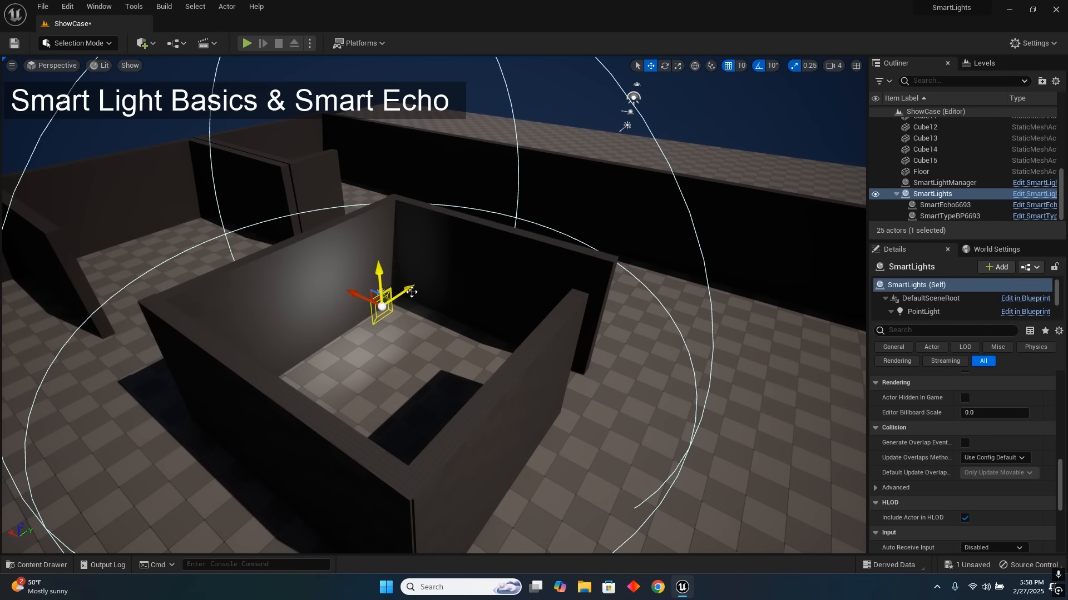
scroll(930, 443, up, 4)
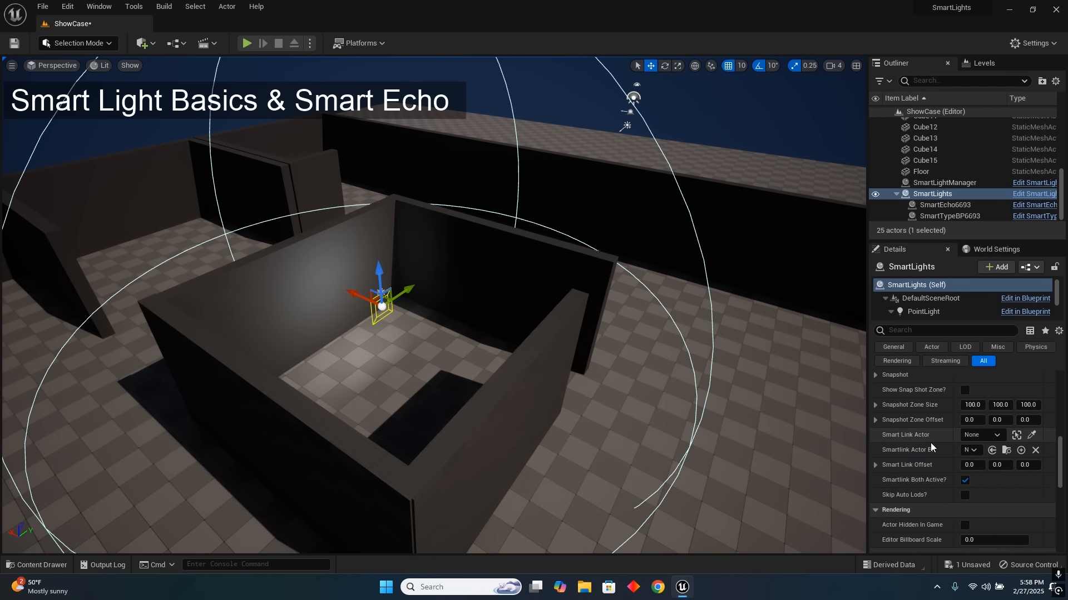
scroll(930, 443, up, 5)
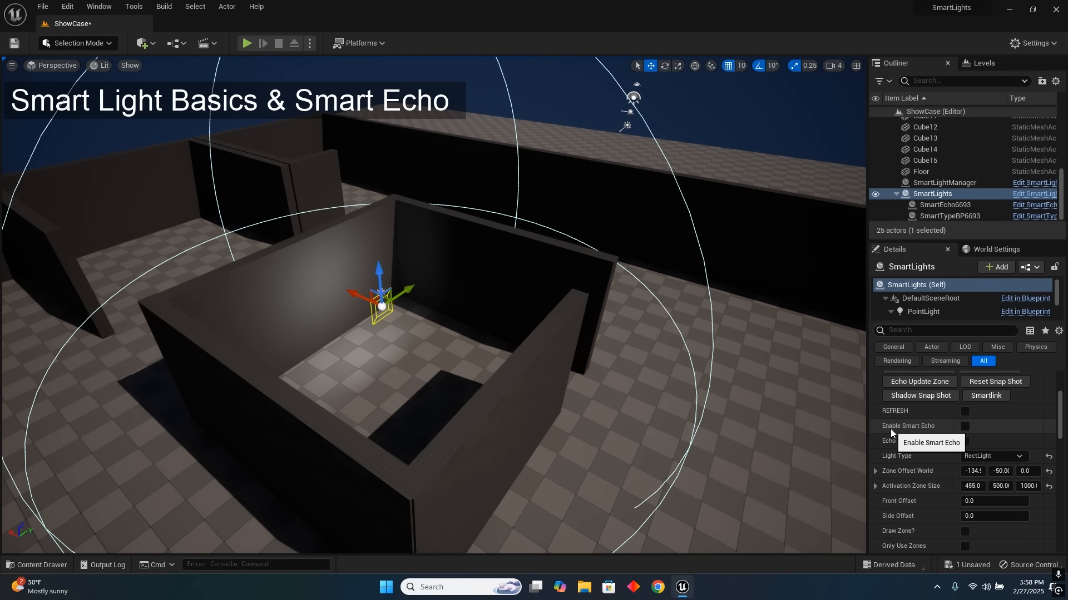
click(964, 426)
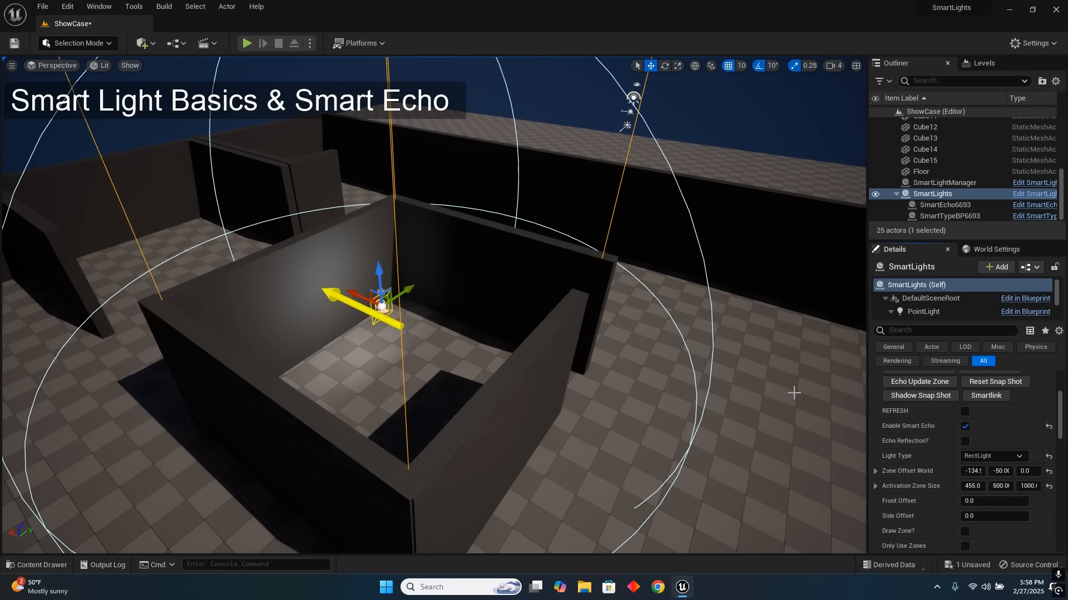
- Run Echo Gather Data on the smart light, and run it again with the far corner walls in view
scroll(955, 456, up, 2)
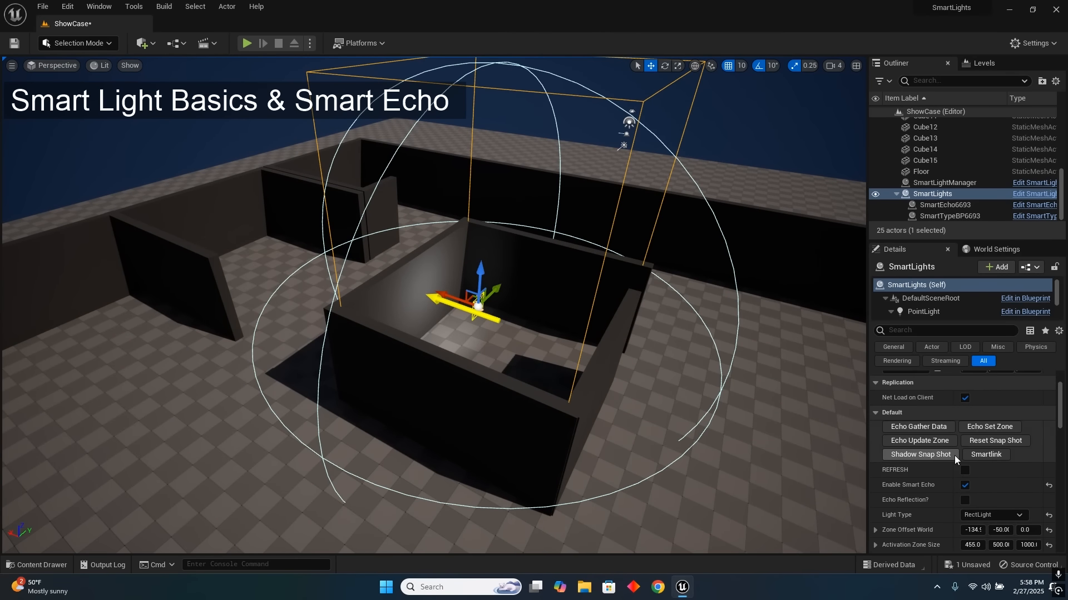
click(916, 427)
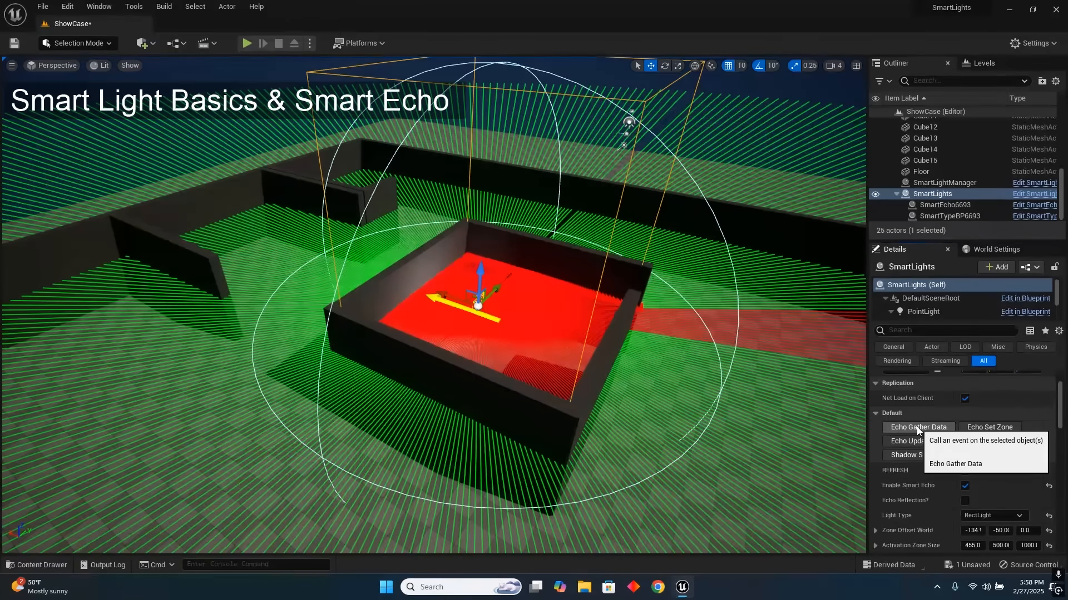
right_drag(651, 393, 718, 383)
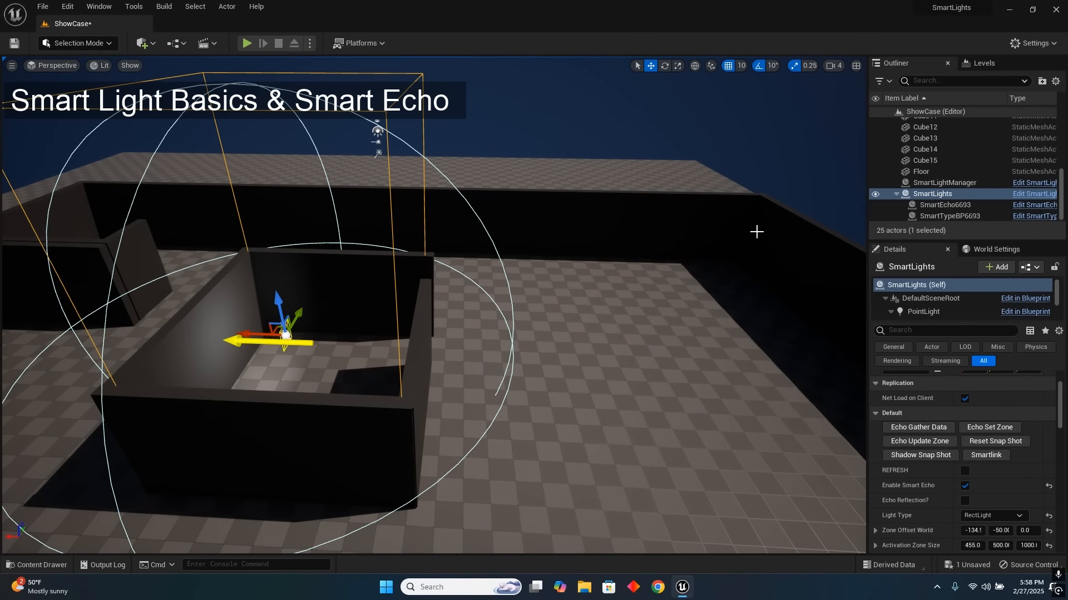
key(f)
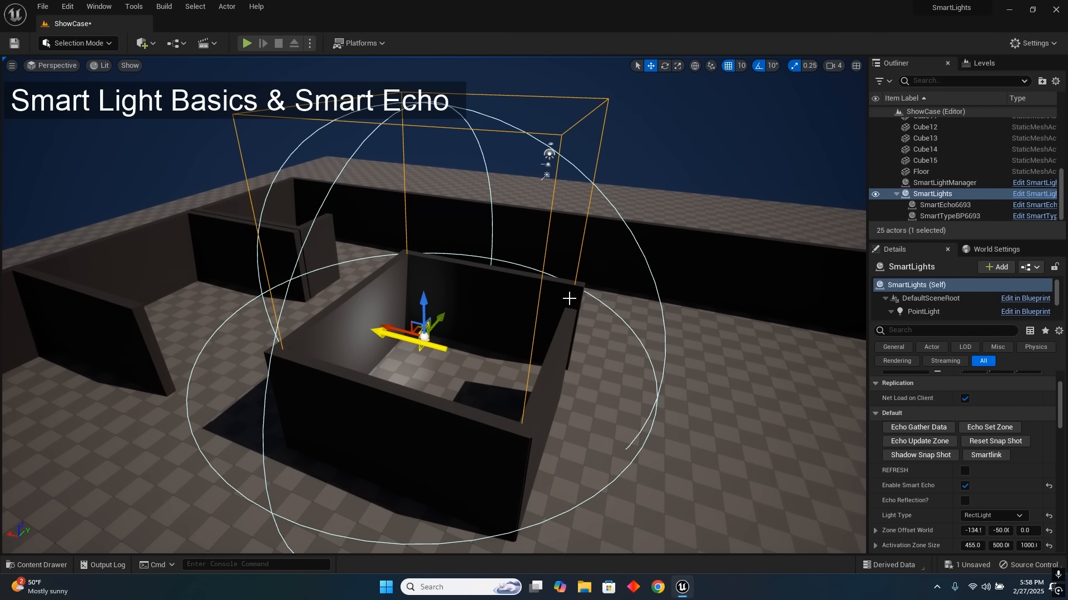
right_drag(765, 396, 809, 396)
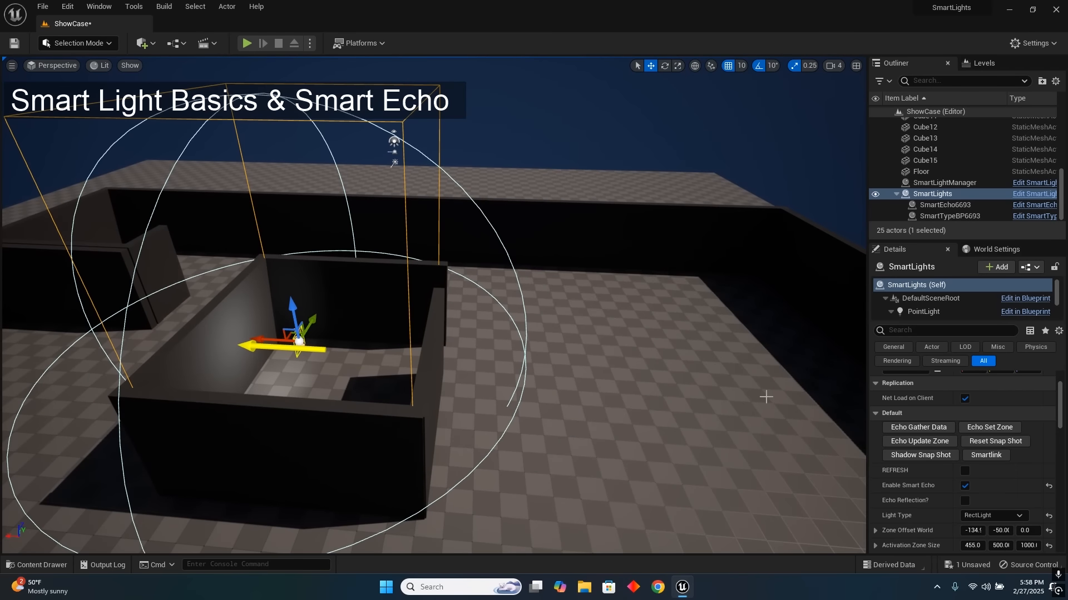
click(902, 426)
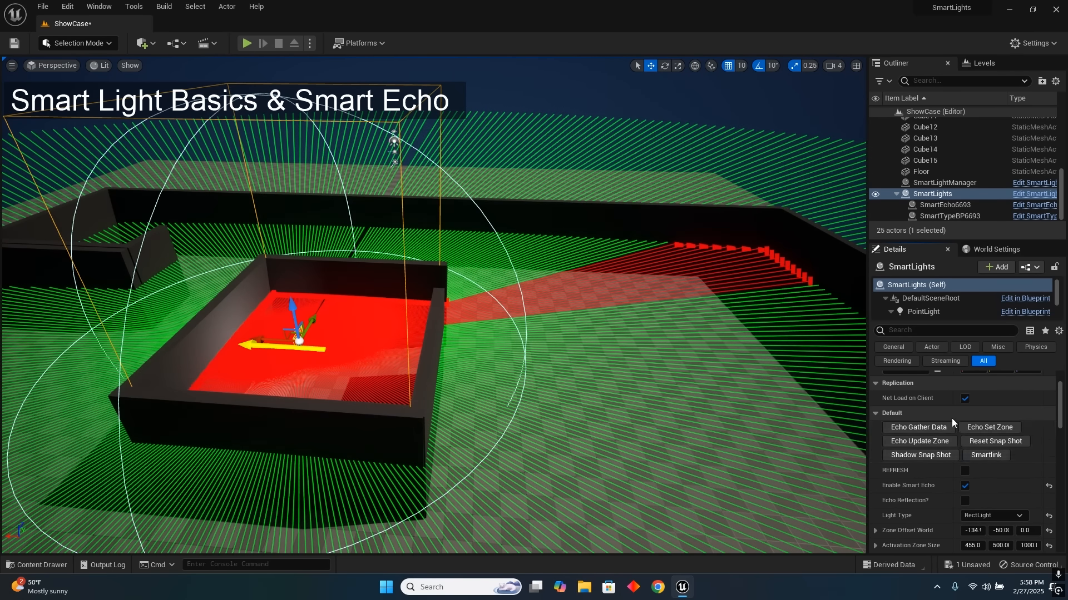
- Run Echo Set Zone and Echo Update Zone on the smart light, and run Echo Set Zone once more
click(979, 427)
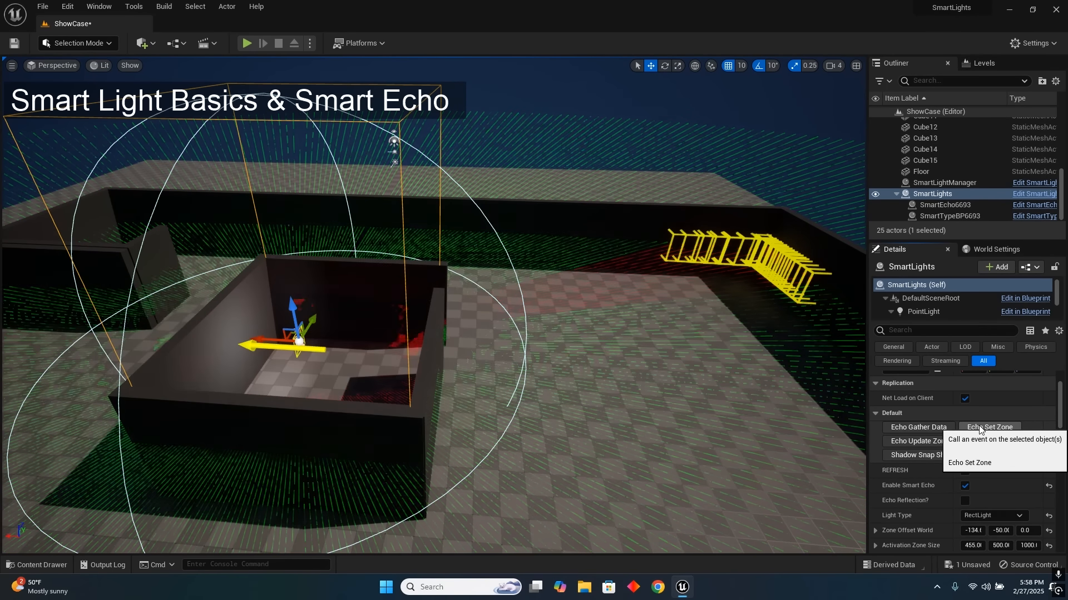
key(d)
right_drag(770, 371, 675, 369)
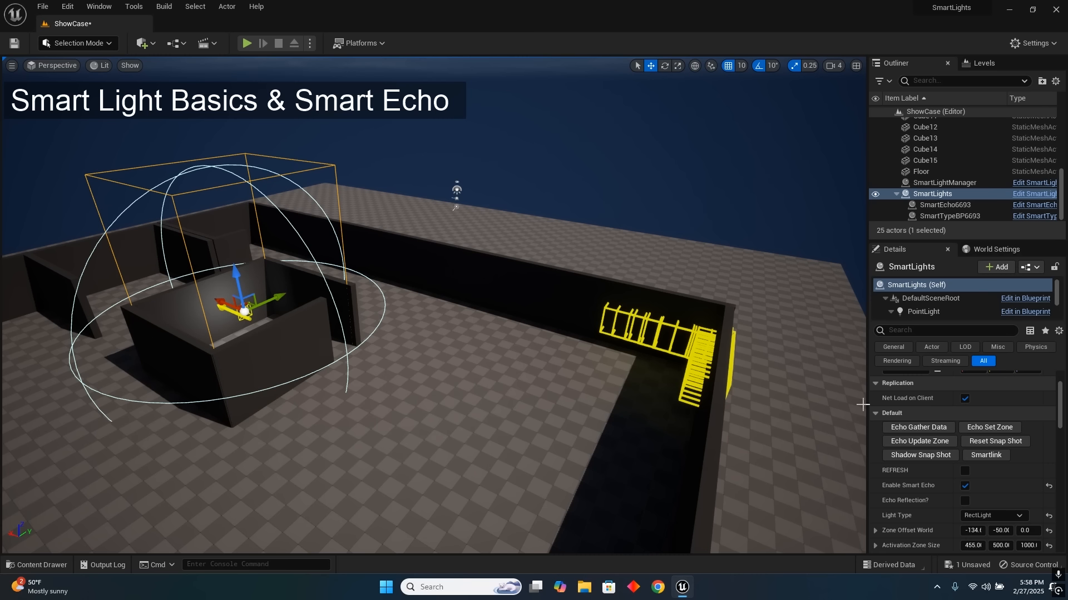
click(893, 442)
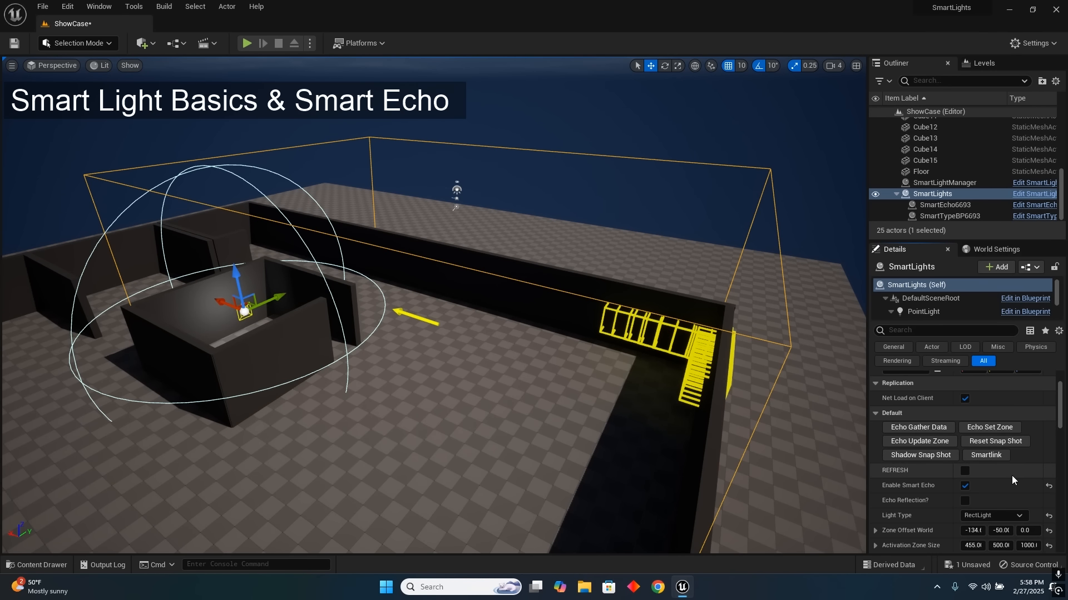
click(978, 428)
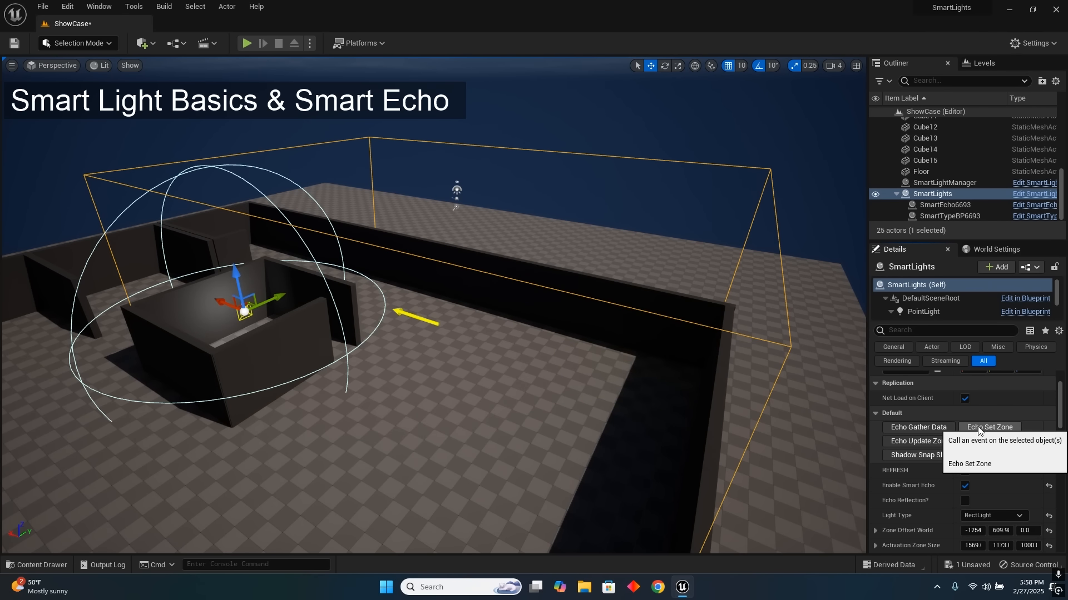
- Examine how the updated activation zone covers the small room and the surrounding outer walls
right_drag(656, 345, 600, 278)
key(w)
key(s)
key(w)
key(d)
key(w)
key(a)
key(d)
key(s)
key(w)
key(s)
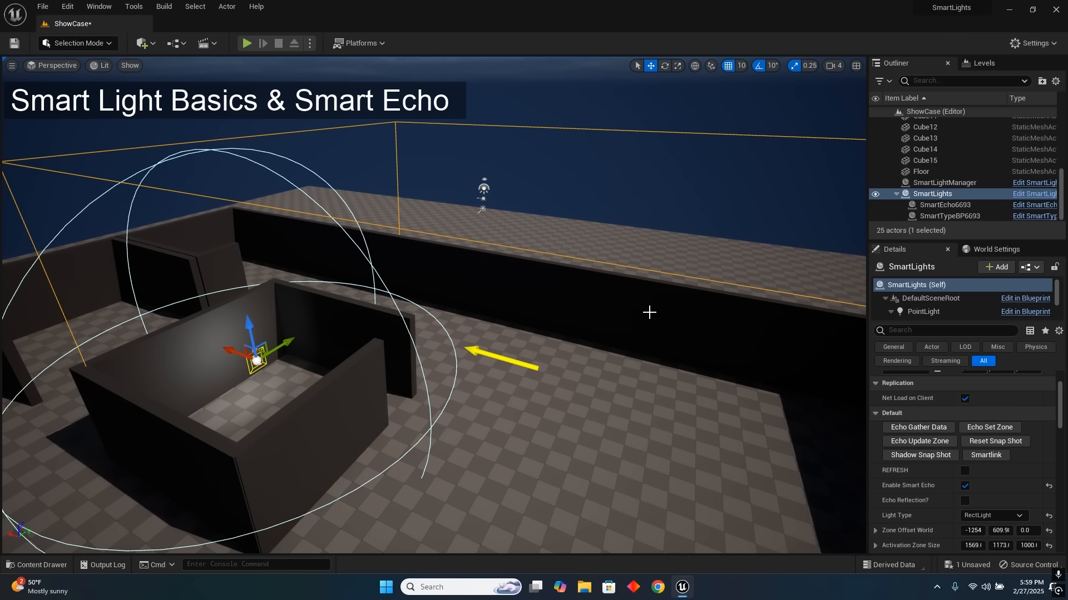
- Run Echo Gather Data on the smart light again from above the small room, and run Echo Update Zone
right_drag(649, 313, 520, 356)
key(f)
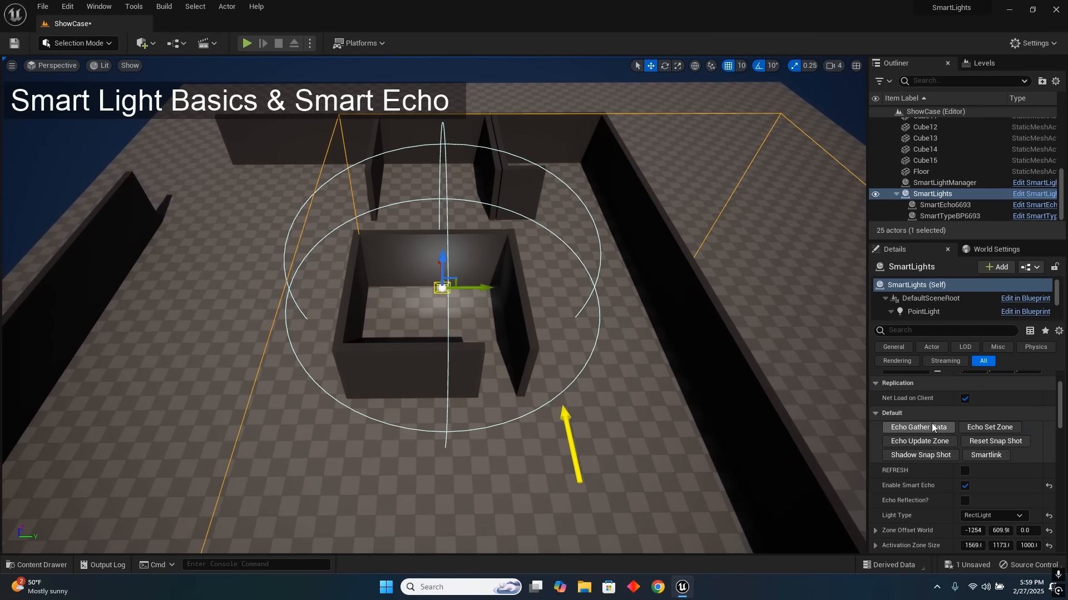
click(923, 429)
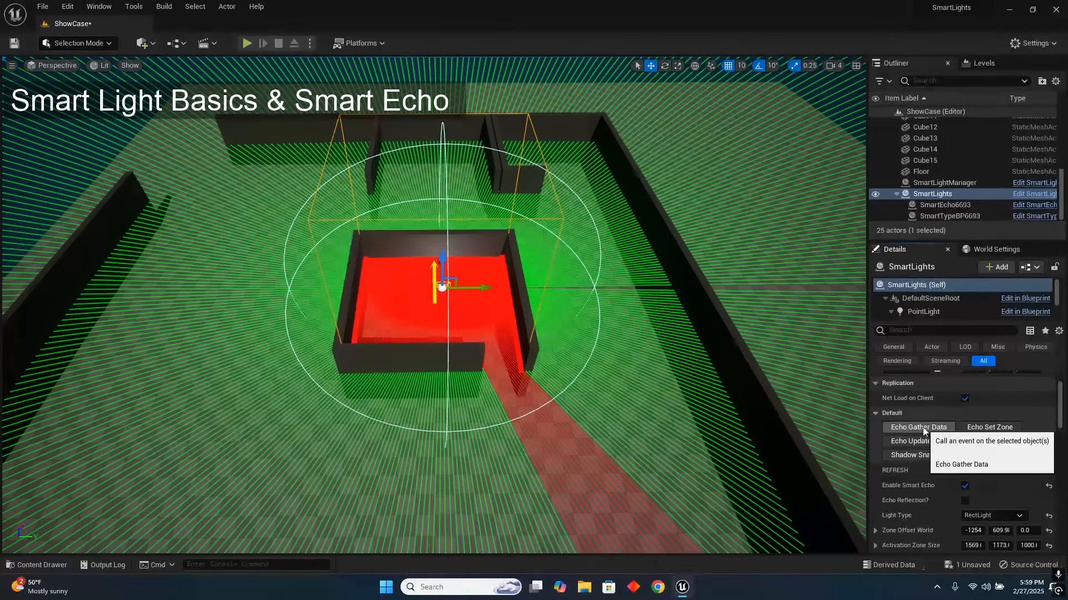
right_drag(801, 384, 854, 412)
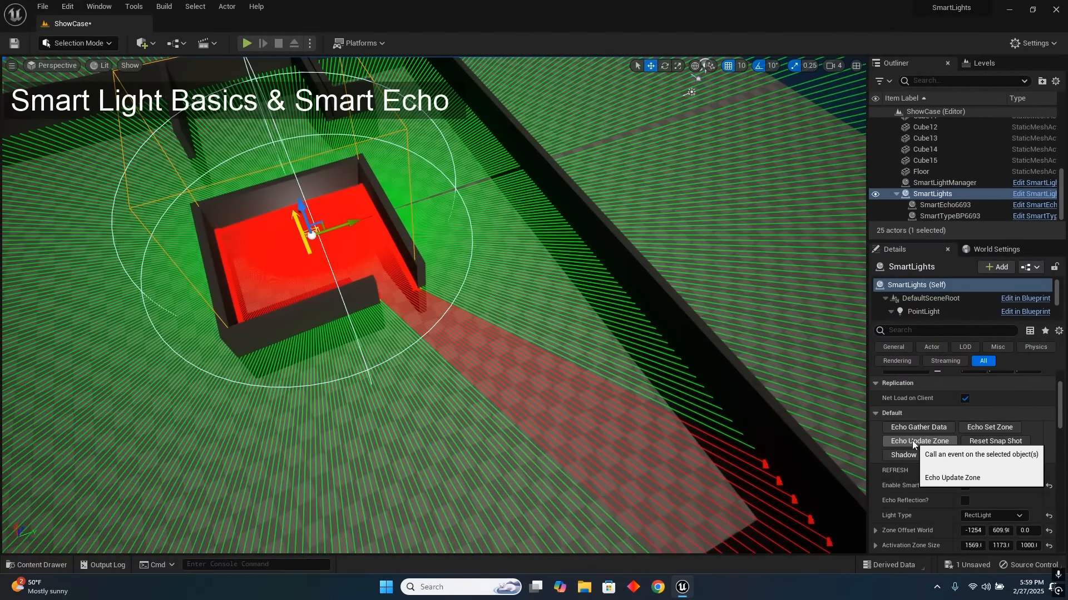
click(912, 440)
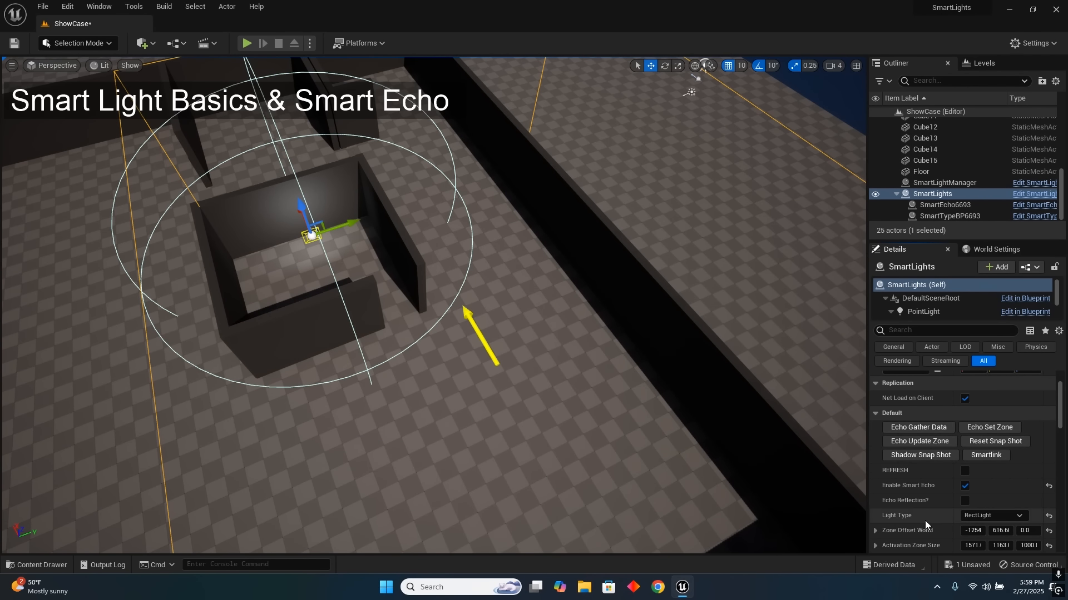
- Turn on Draw Zone for the smart light to outline its activation zone in the level
scroll(925, 521, down, 2)
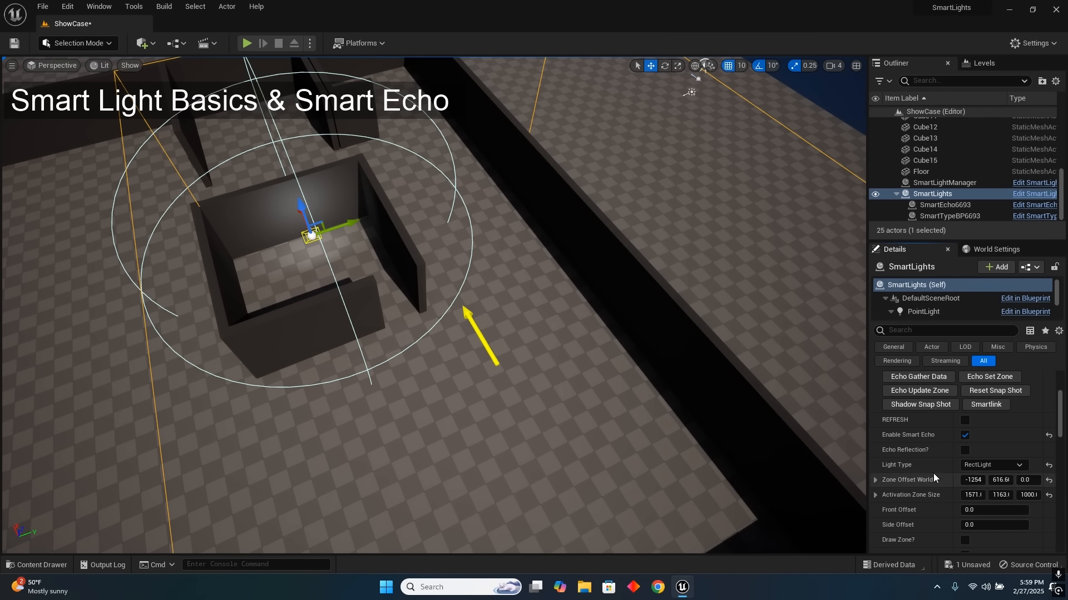
right_drag(714, 432, 668, 383)
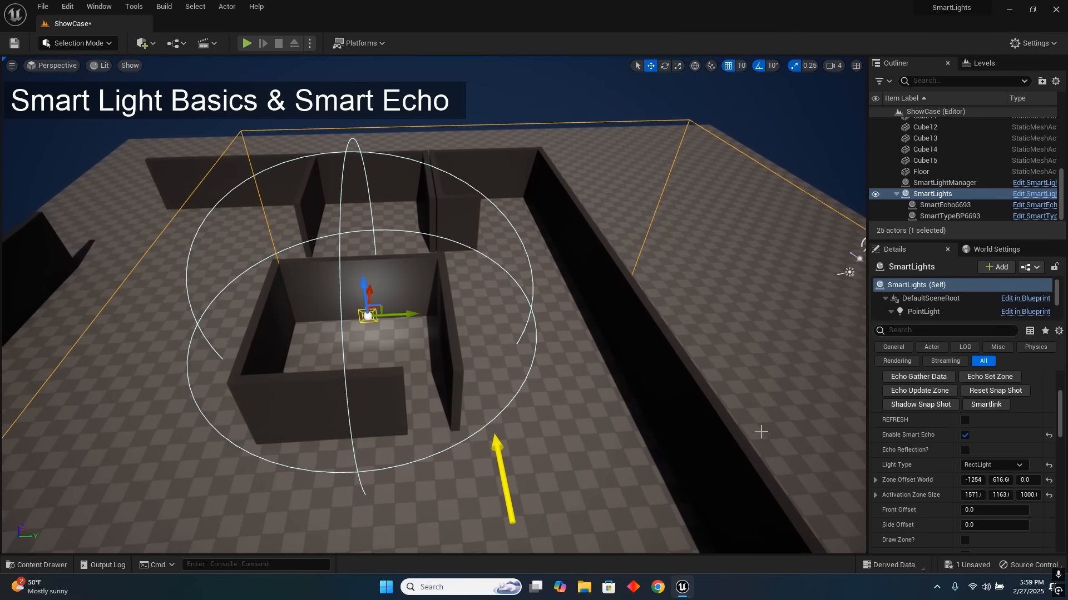
scroll(897, 504, down, 2)
scroll(896, 503, down, 2)
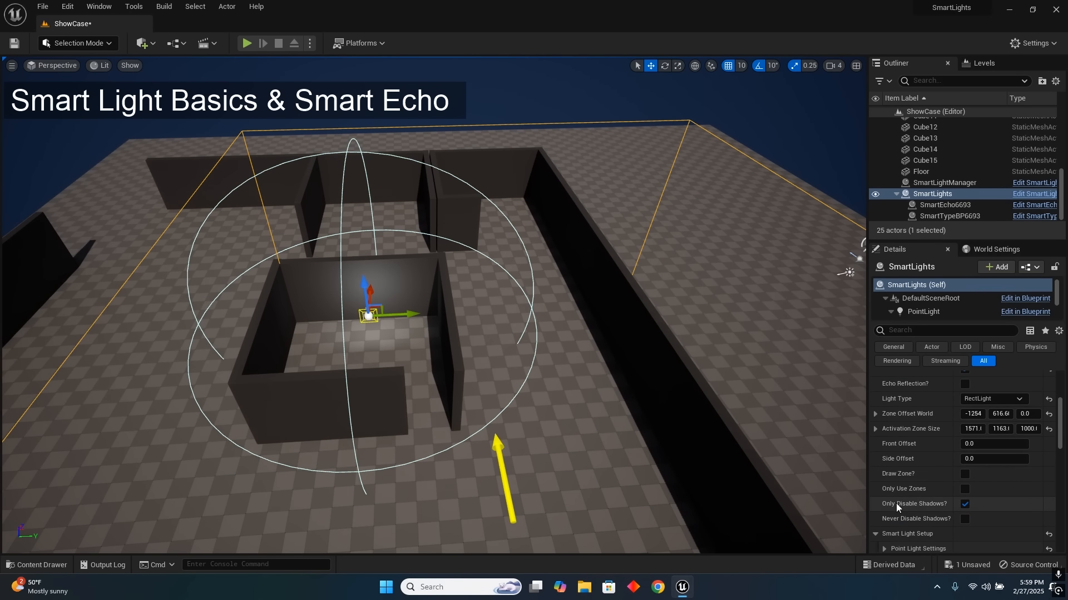
click(964, 473)
key(s)
right_drag(763, 411, 666, 392)
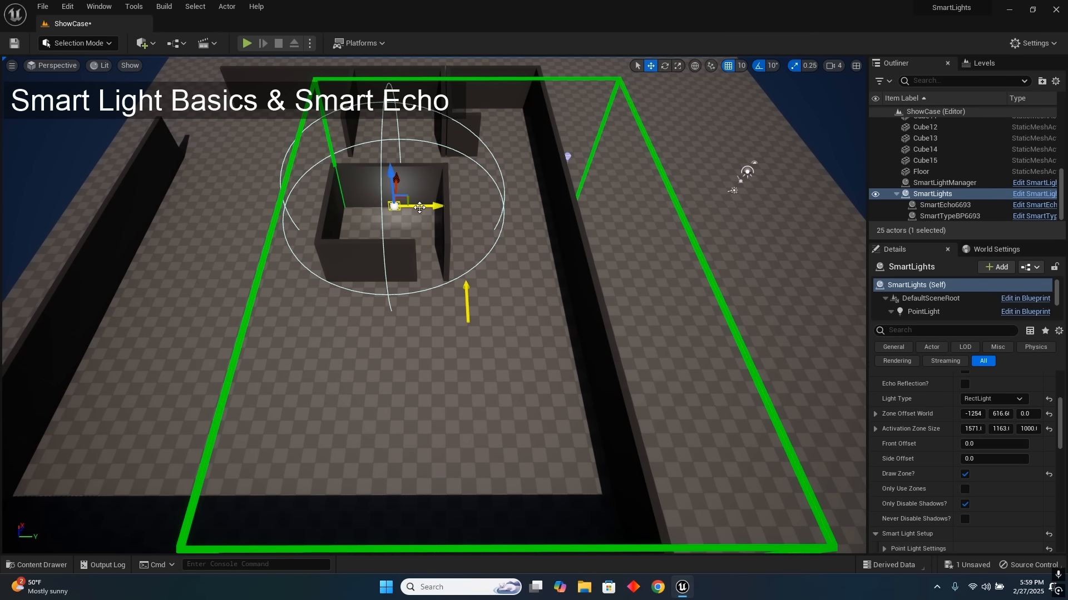
- Examine how the drawn activation zone lines up with the small room's walls, and reselect the smart light
key(w)
key(d)
right_drag(468, 189, 267, 222)
key(s)
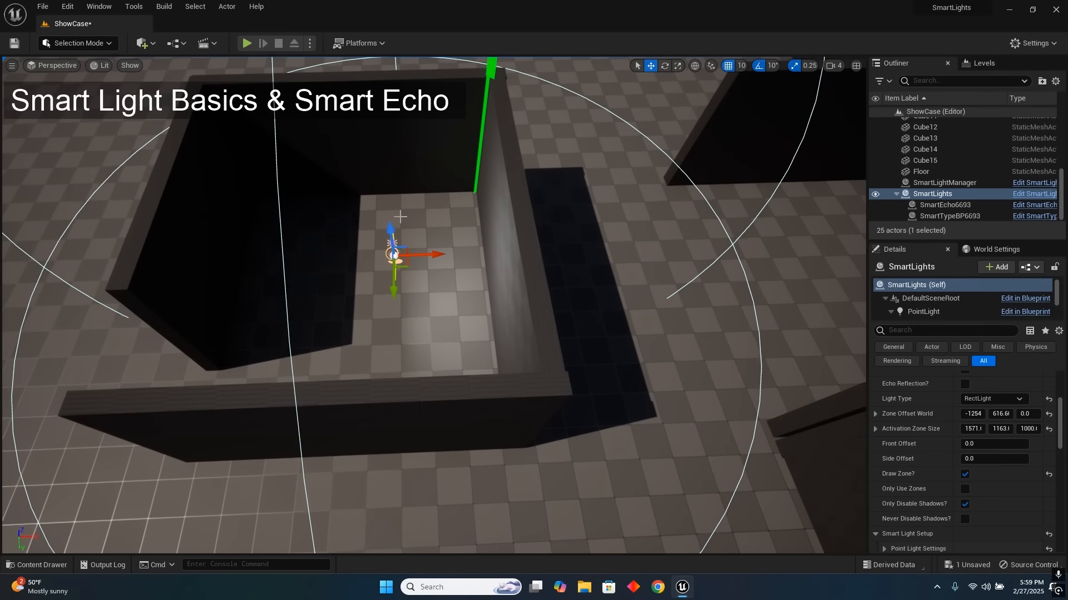
click(508, 260)
key(s)
right_drag(380, 425, 586, 448)
mouse_move(421, 262)
right_down()
mouse_move(421, 287)
mouse_move(408, 217)
mouse_move(407, 269)
right_up()
key(s)
right_drag(457, 299, 452, 348)
key(w)
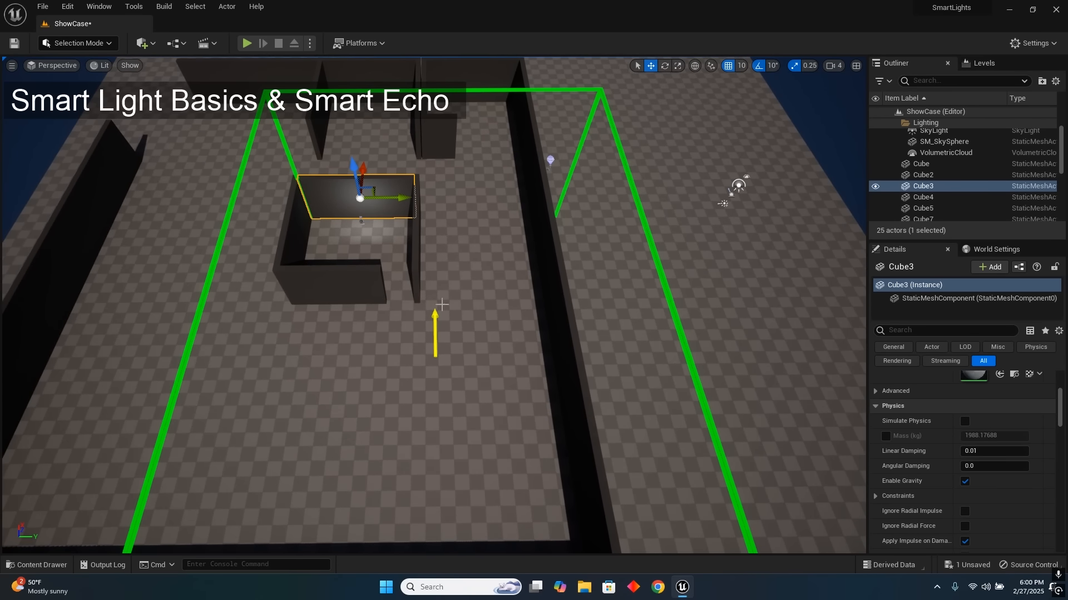
click(435, 313)
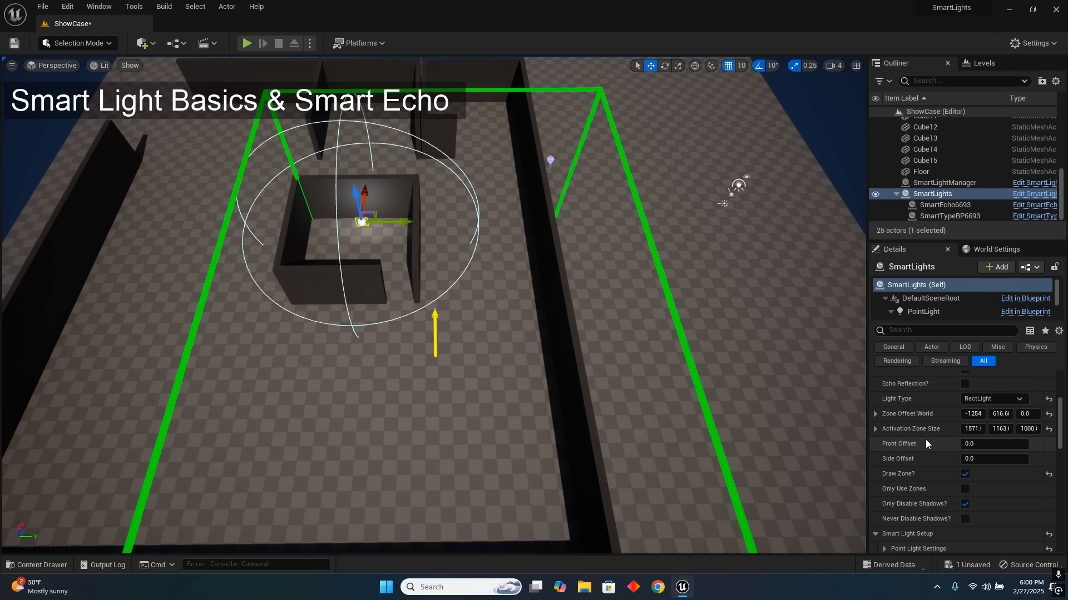
- Try adjusting the smart light's Front Offset and Side Offset, and reset both to their defaults
scroll(926, 444, down, 1)
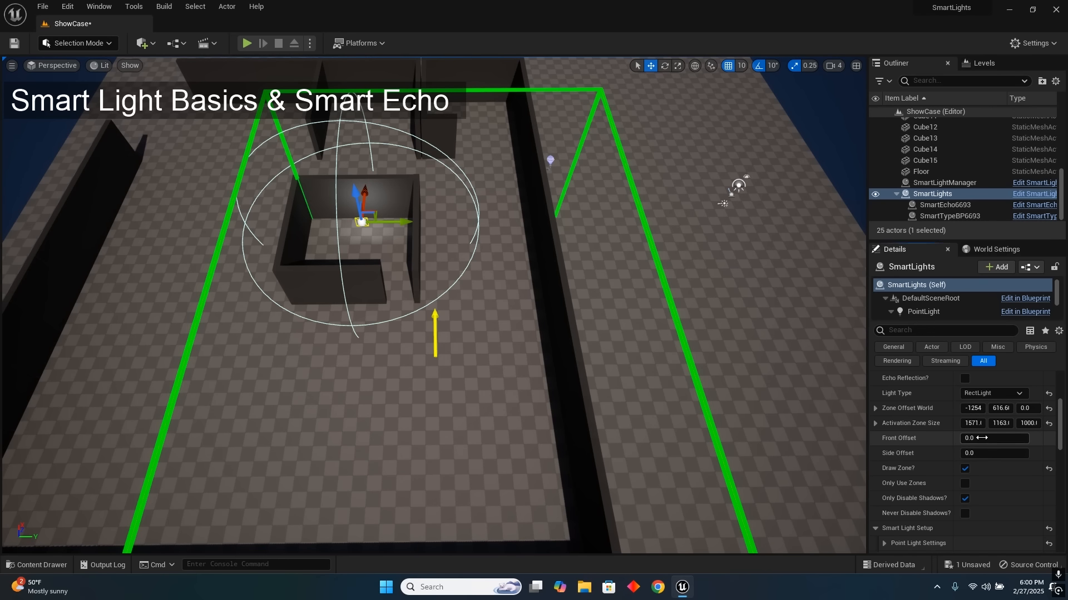
click(464, 419)
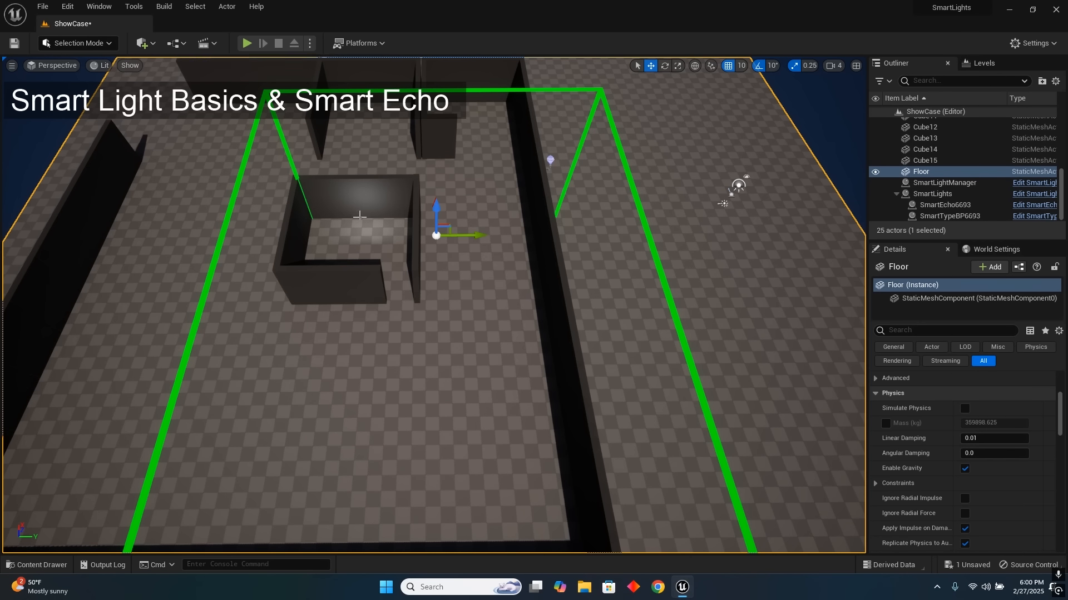
click(359, 217)
mouse_move(970, 438)
mouse_down()
mouse_move(1009, 438)
mouse_move(960, 453)
mouse_move(1011, 453)
mouse_move(984, 454)
mouse_up()
click(1048, 439)
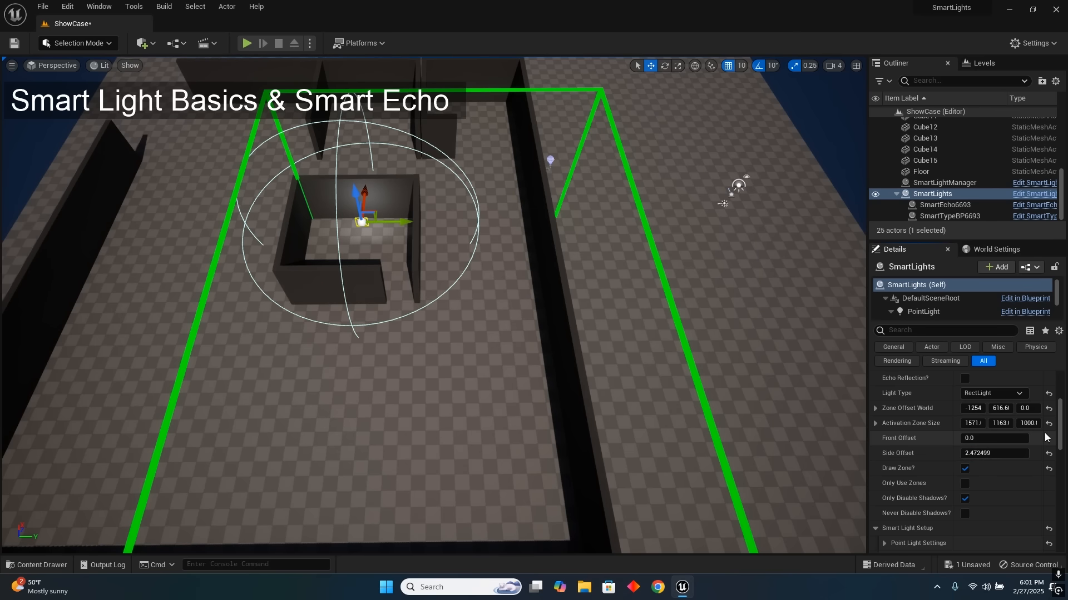
click(1048, 454)
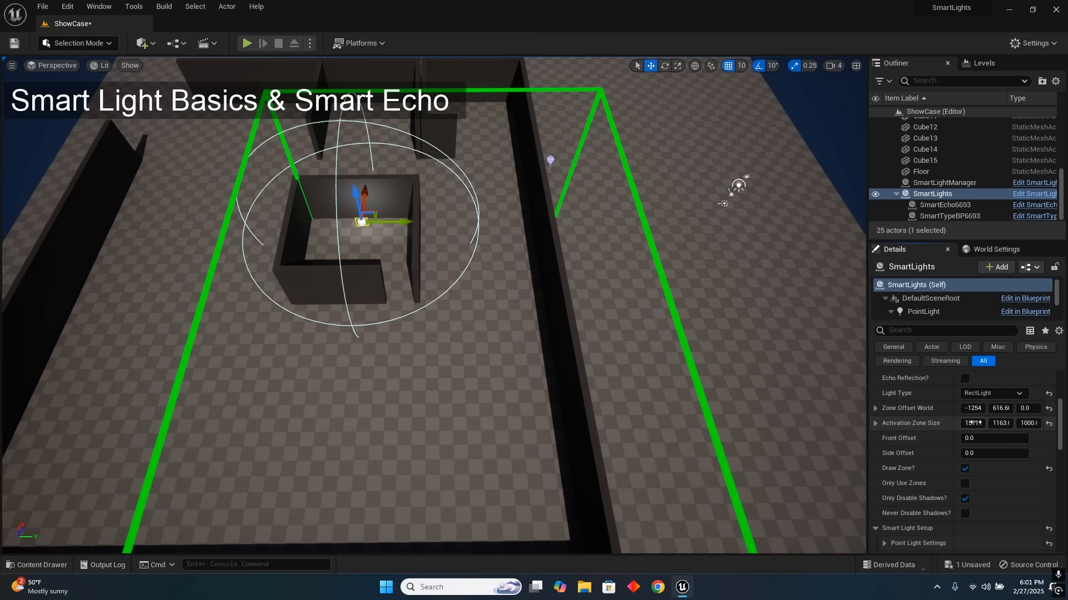
- Try changing the X value of the Activation Zone Size, and undo the change
mouse_move(972, 423)
mouse_down()
mouse_move(917, 424)
mouse_move(1018, 424)
mouse_move(971, 424)
mouse_move(987, 424)
mouse_up()
key(ctrl+z)
key(ctrl+z)
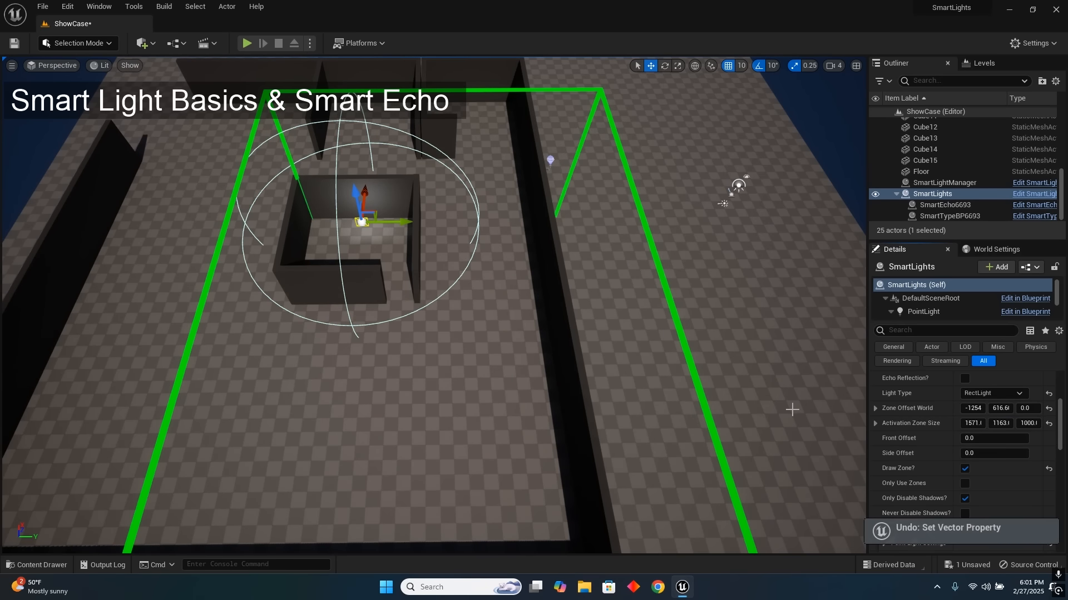
- Reduce the Activation Zone Size Z to about 309 and lower the Zone Offset World Z to about -149
mouse_move(787, 405)
right_down()
mouse_move(734, 439)
mouse_move(767, 423)
mouse_move(774, 406)
right_up()
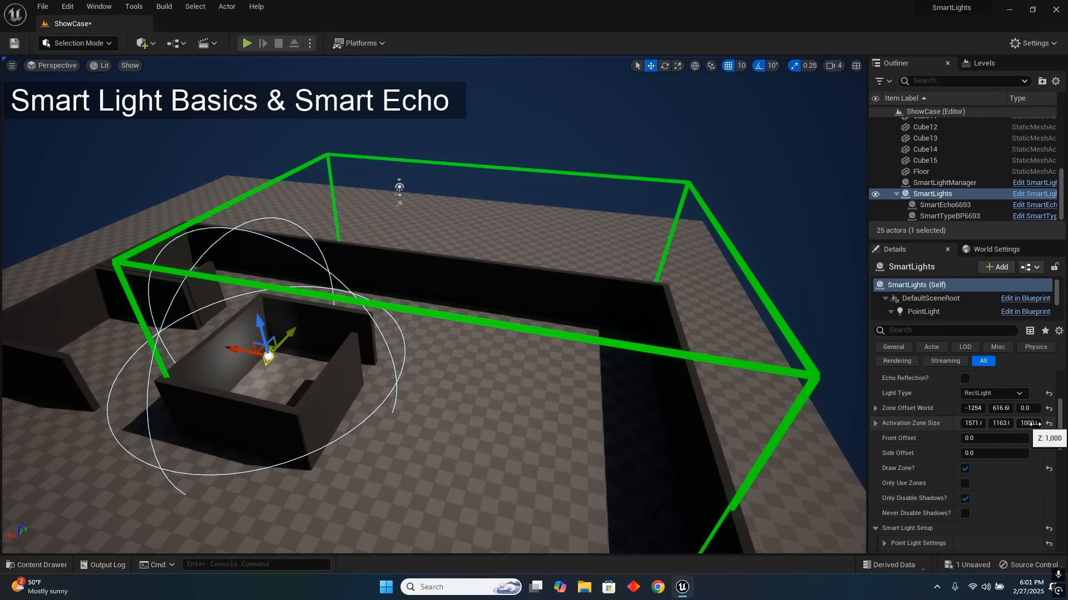
mouse_move(1028, 423)
mouse_down()
mouse_move(984, 423)
mouse_move(1034, 424)
mouse_up()
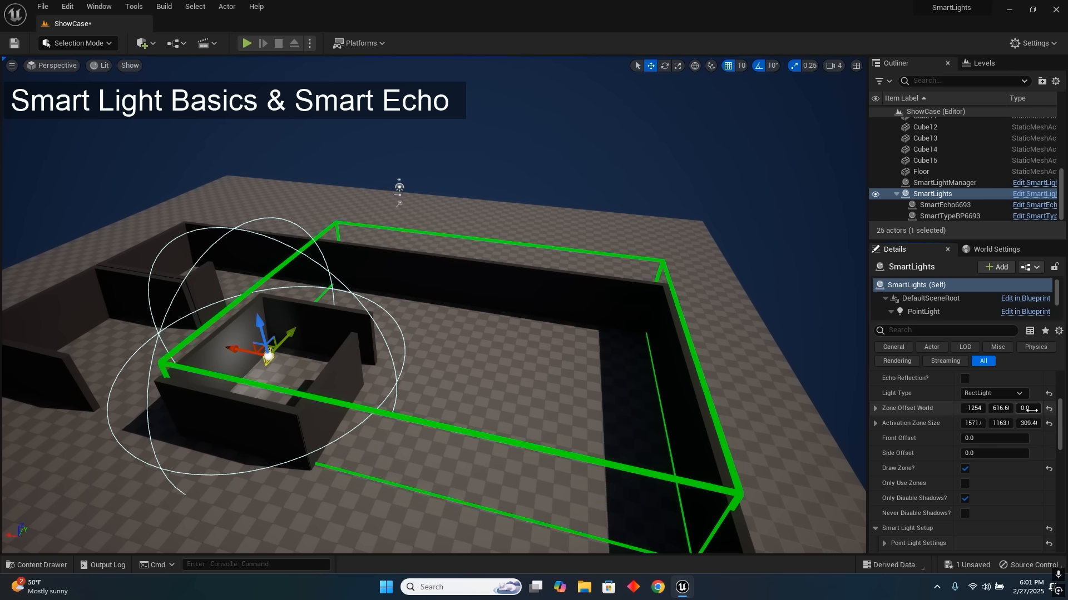
drag(1031, 410, 1020, 410)
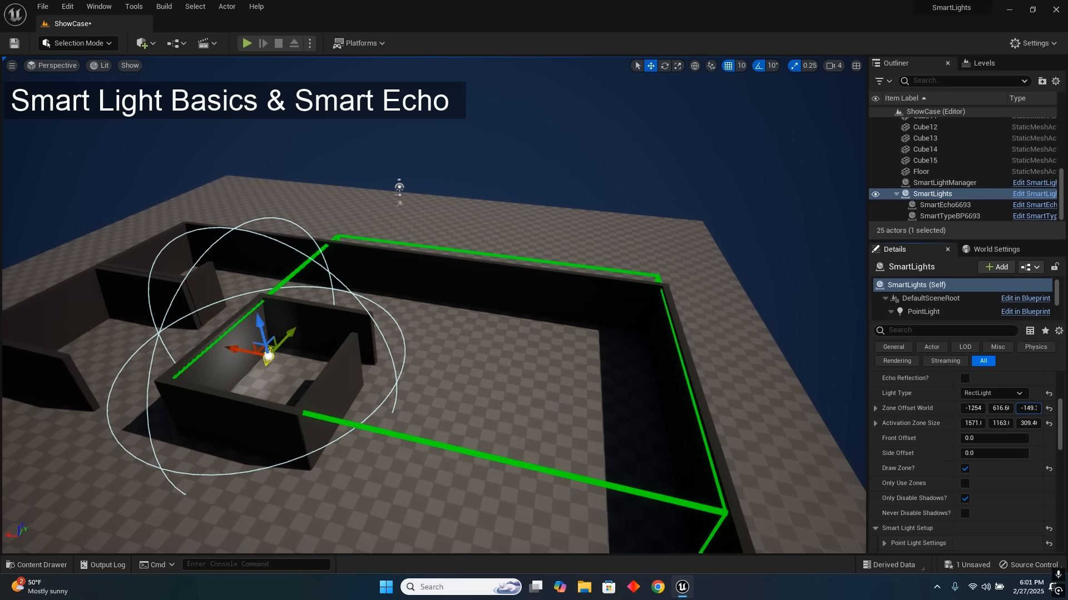
right_drag(765, 325, 710, 298)
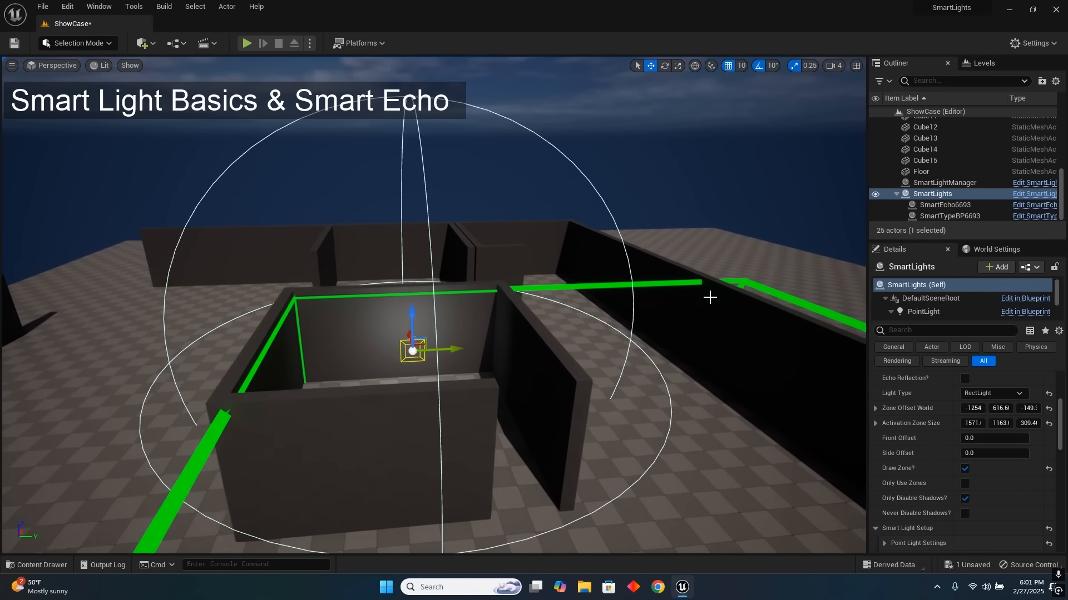
scroll(709, 298, down, 1)
right_drag(447, 330, 544, 351)
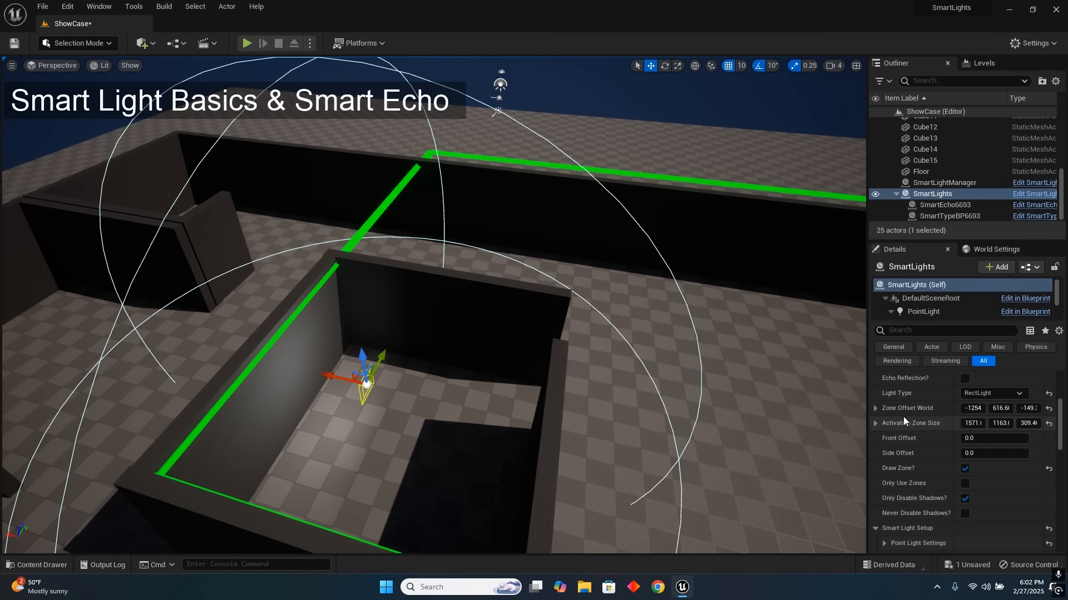
- Expand the Rect Light Settings in the Smart Light Setup and view the light inside the small room
scroll(903, 419, down, 3)
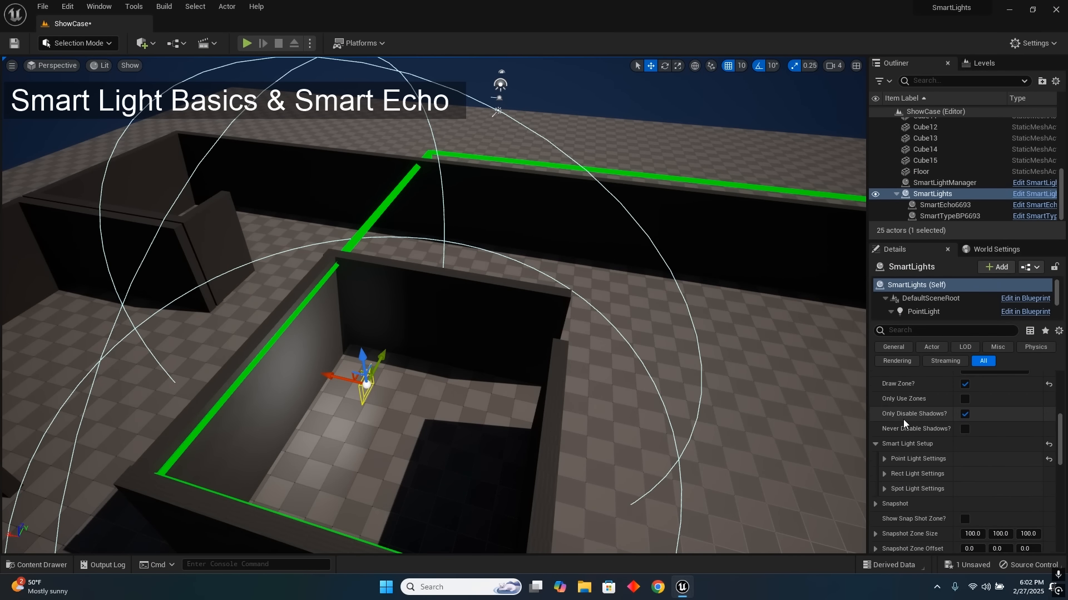
click(884, 472)
scroll(911, 471, down, 3)
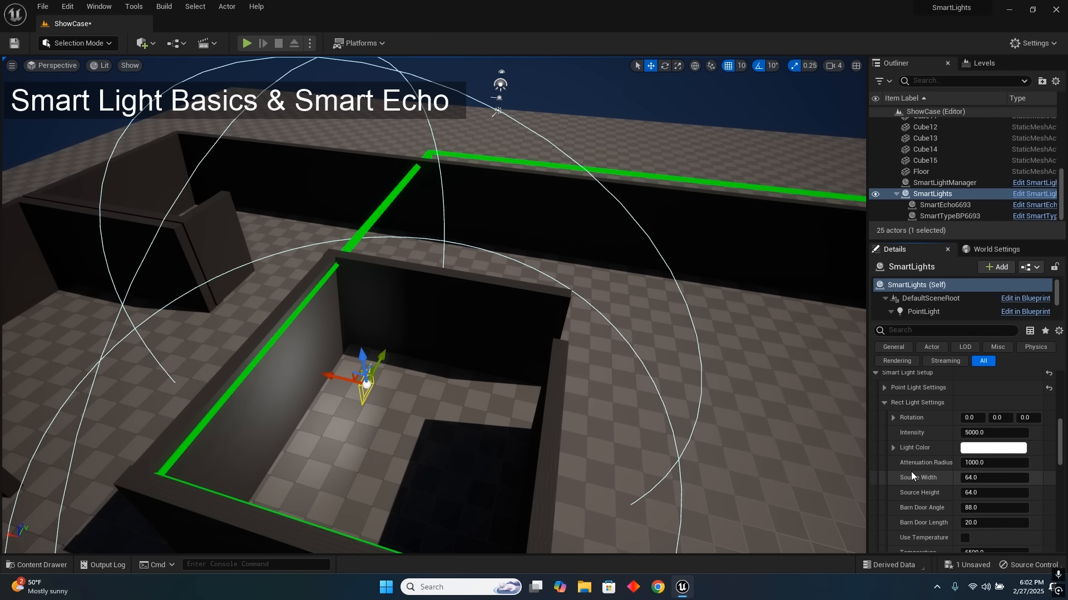
right_drag(594, 349, 670, 373)
right_drag(509, 327, 517, 320)
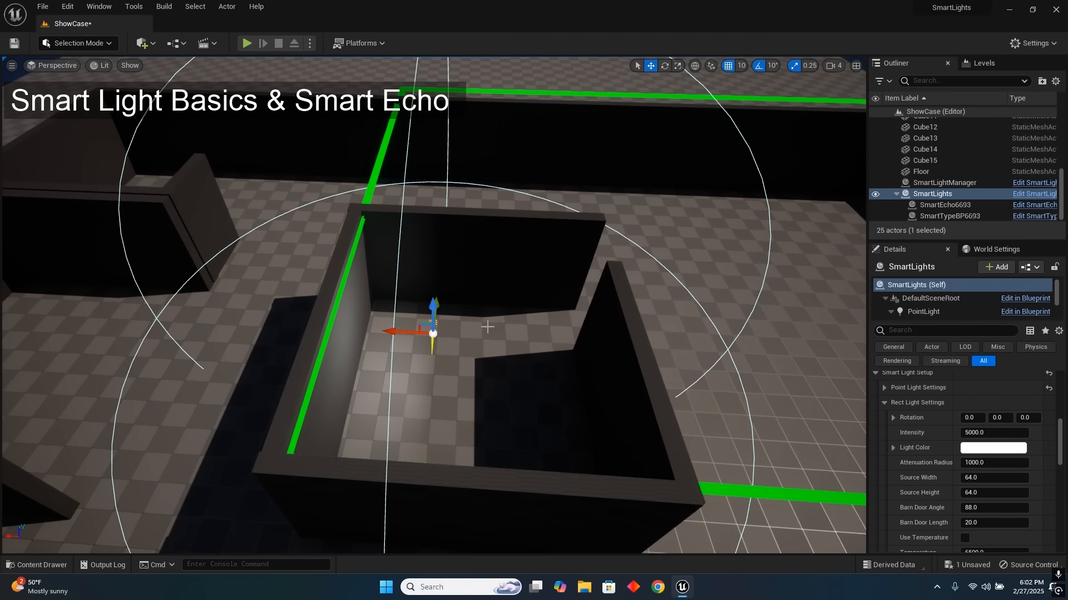
- Try rotating the whole SmartLights actor in the viewport, and undo the rotation
key(e)
mouse_move(466, 381)
mouse_down()
mouse_move(434, 395)
mouse_move(445, 378)
mouse_move(439, 392)
mouse_move(468, 378)
mouse_up()
key(ctrl+z)
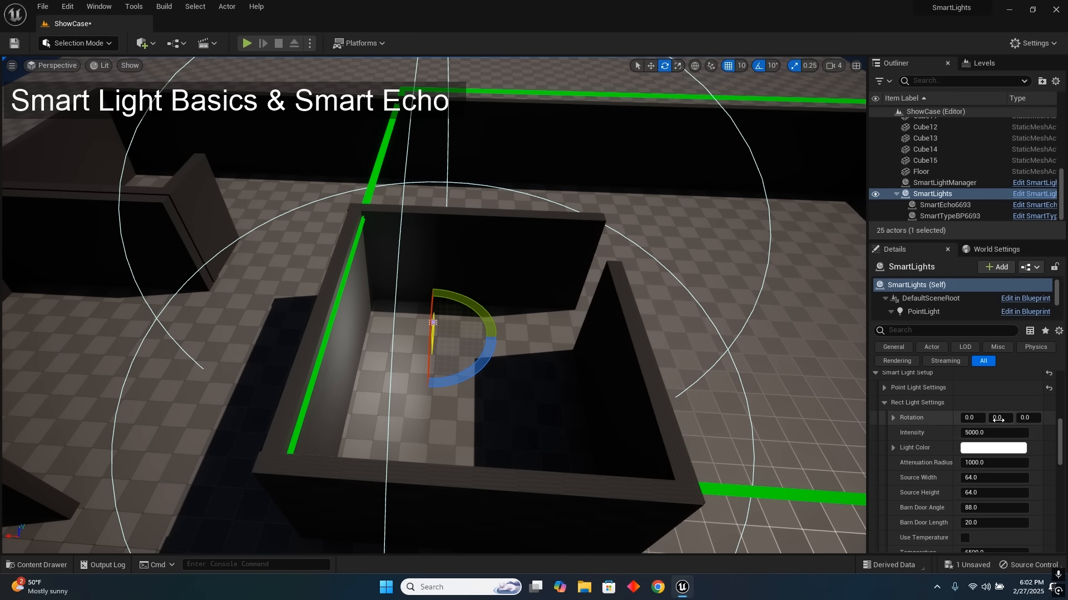
- Reset the trial rotation in the Rect Light Settings, adjust its Z Rotation to turn the light, and collapse the settings
drag(998, 418, 961, 417)
click(1049, 418)
click(1050, 418)
drag(1027, 418, 1018, 419)
click(884, 404)
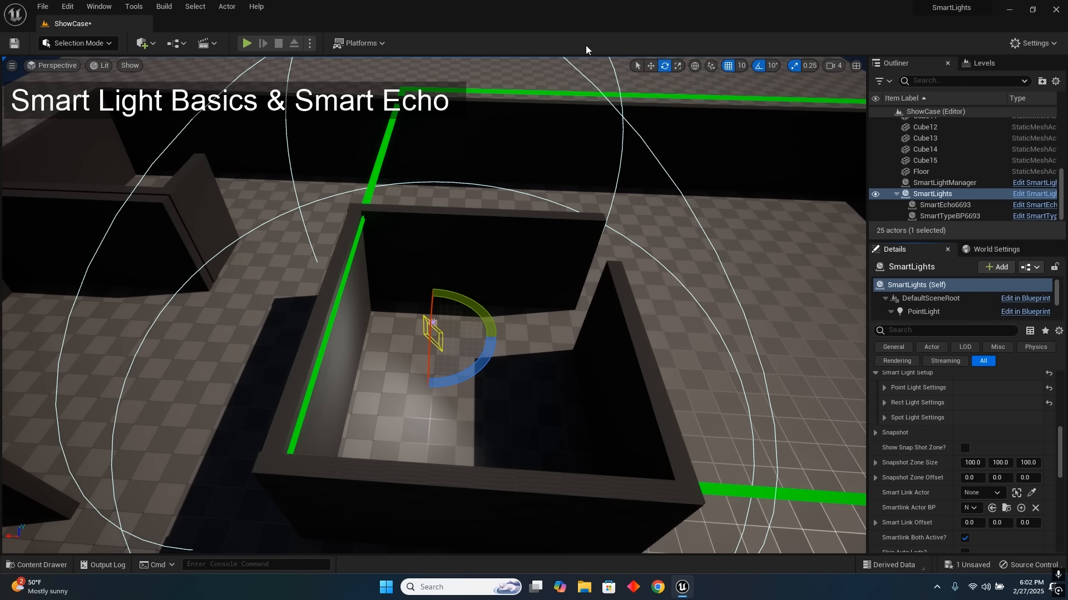
- Turn off Draw Zone for the smart light to hide the green zone outline
scroll(939, 386, up, 5)
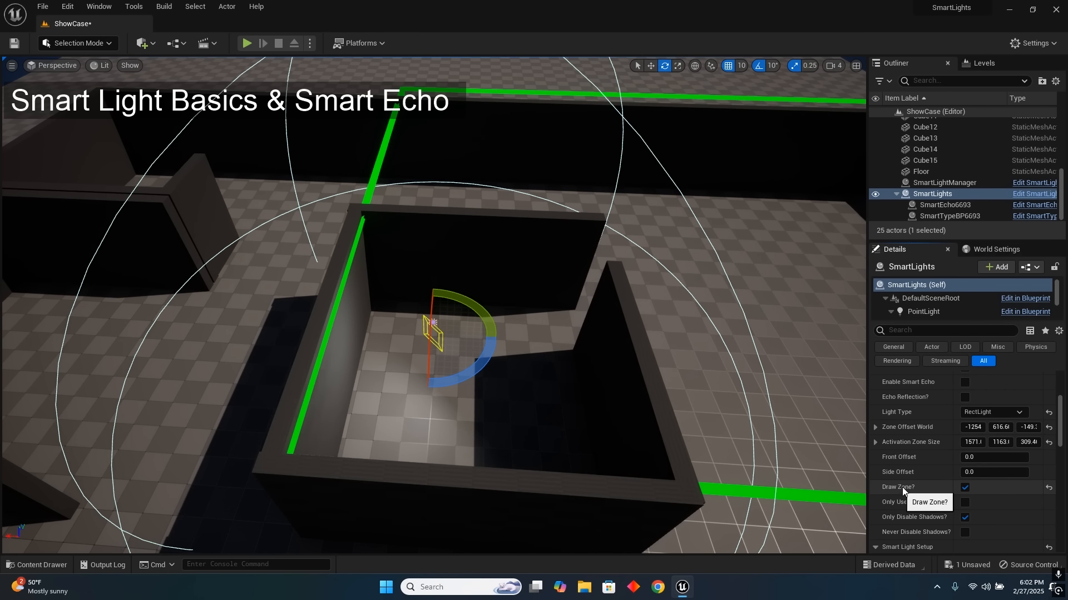
scroll(912, 485, up, 2)
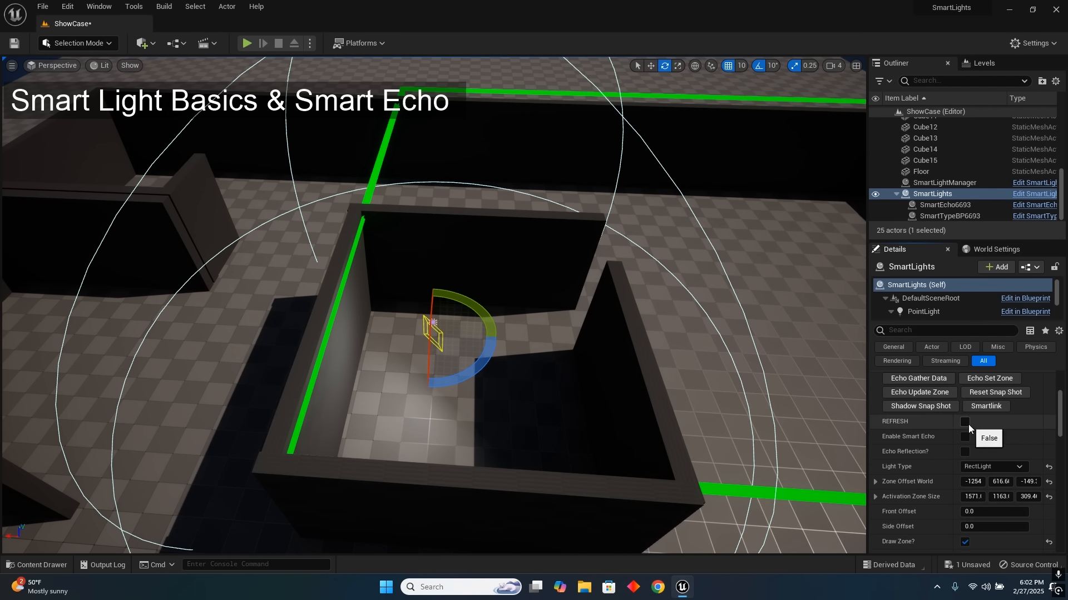
scroll(910, 526, down, 1)
scroll(910, 526, down, 3)
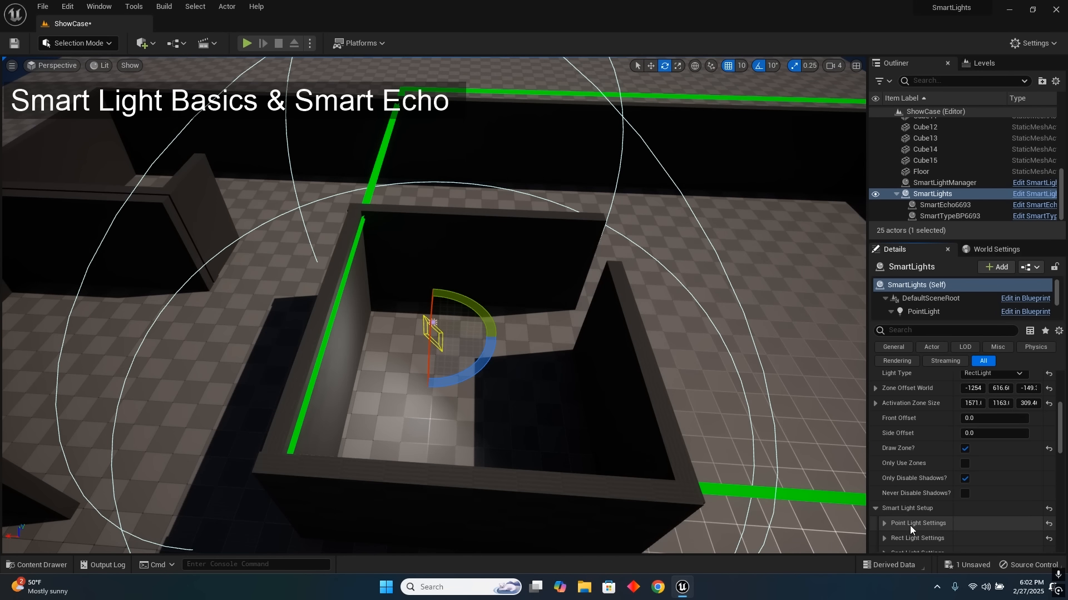
click(965, 449)
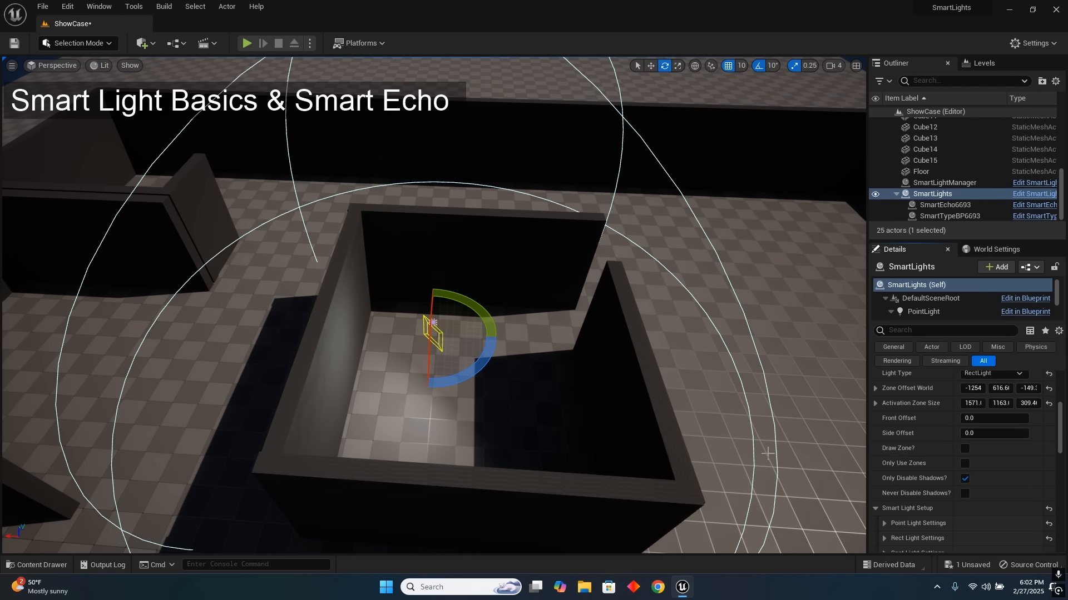
- Save the ShowCase level and start play from a spot on the floor outside the small room
right_drag(556, 334, 623, 278)
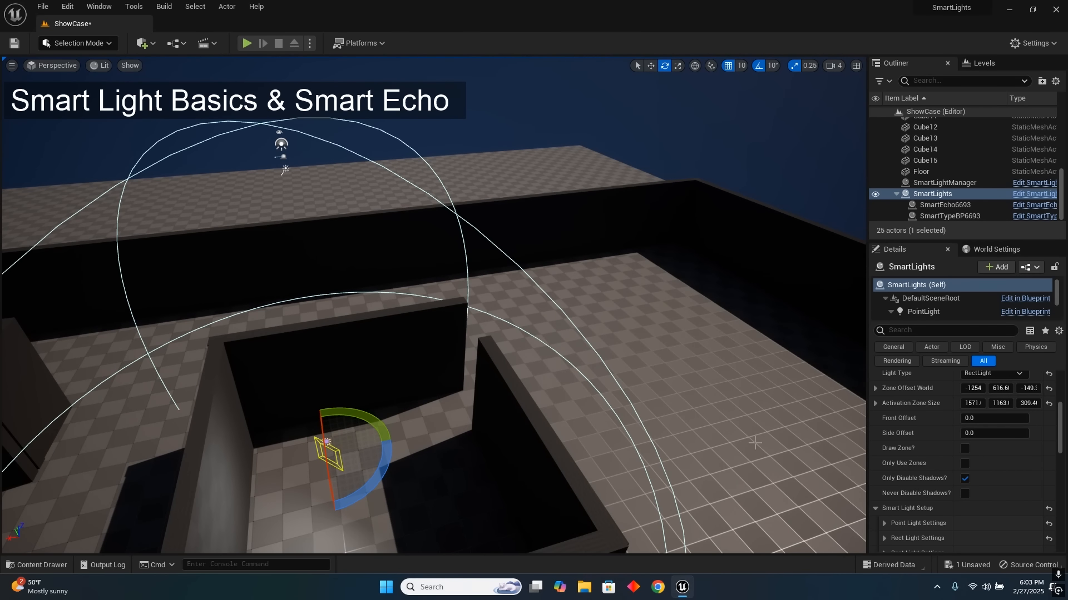
key(ctrl+s)
right_drag(754, 443, 667, 333)
right_click(528, 207)
click(548, 497)
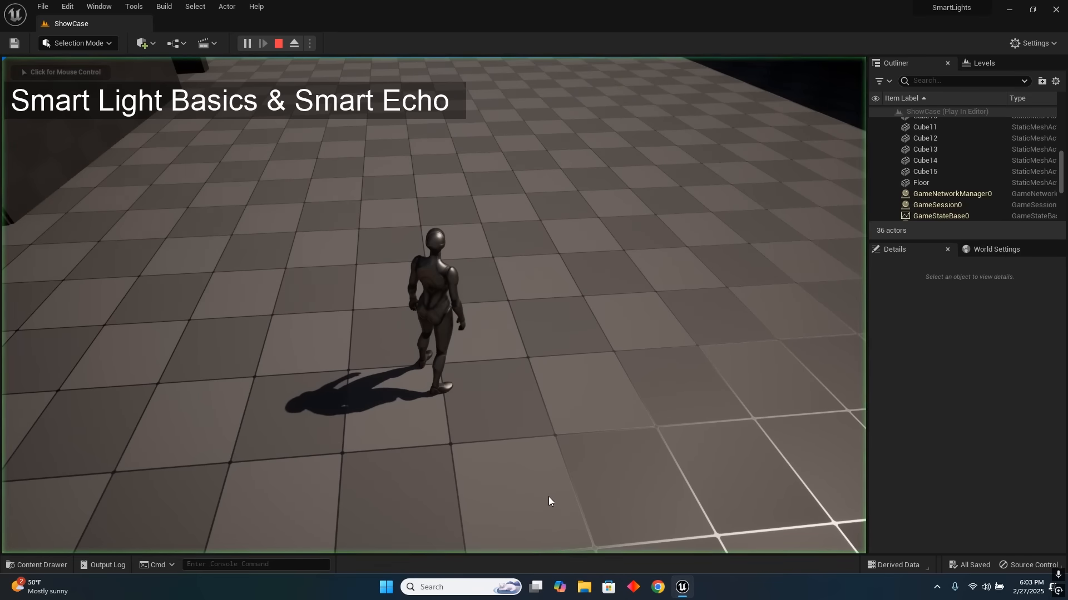
- Run the character toward the small room, and eject from the player to observe the running level freely
click(549, 496)
key(w)
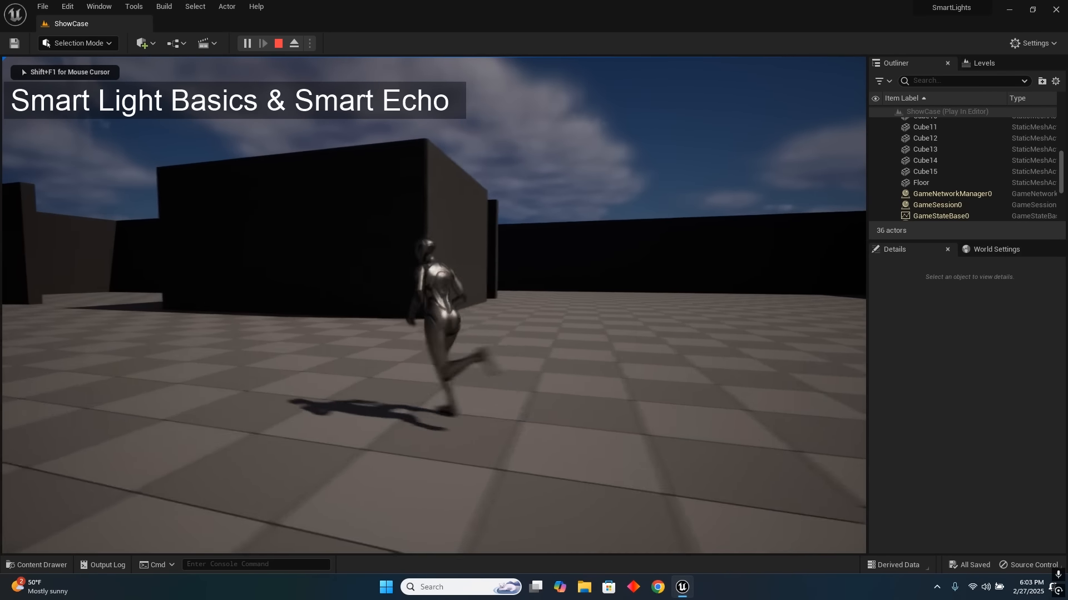
key(w)
key(a)
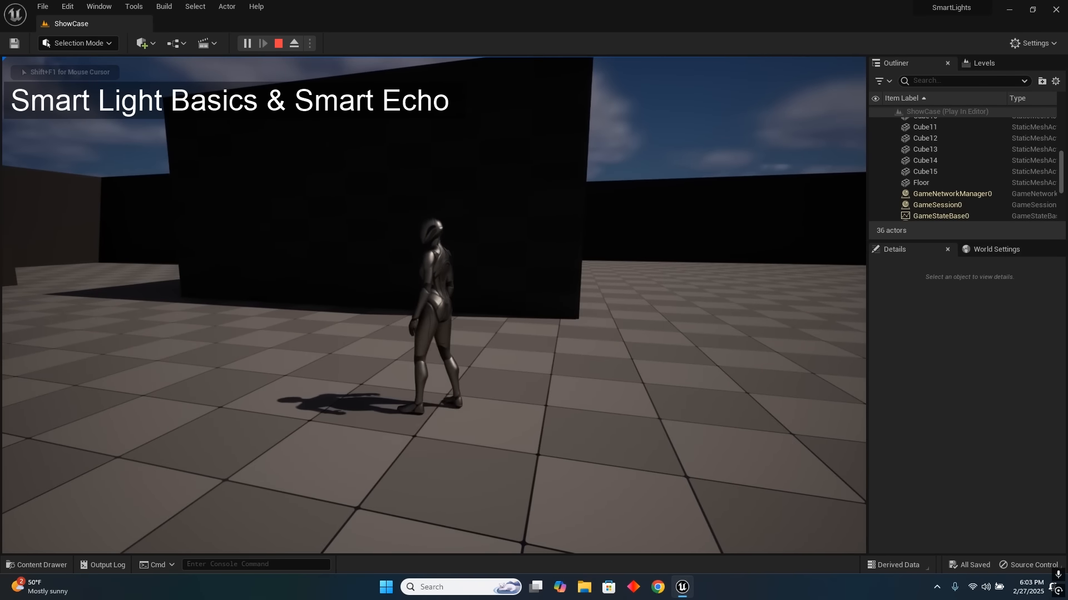
key(shift+F1)
click(294, 43)
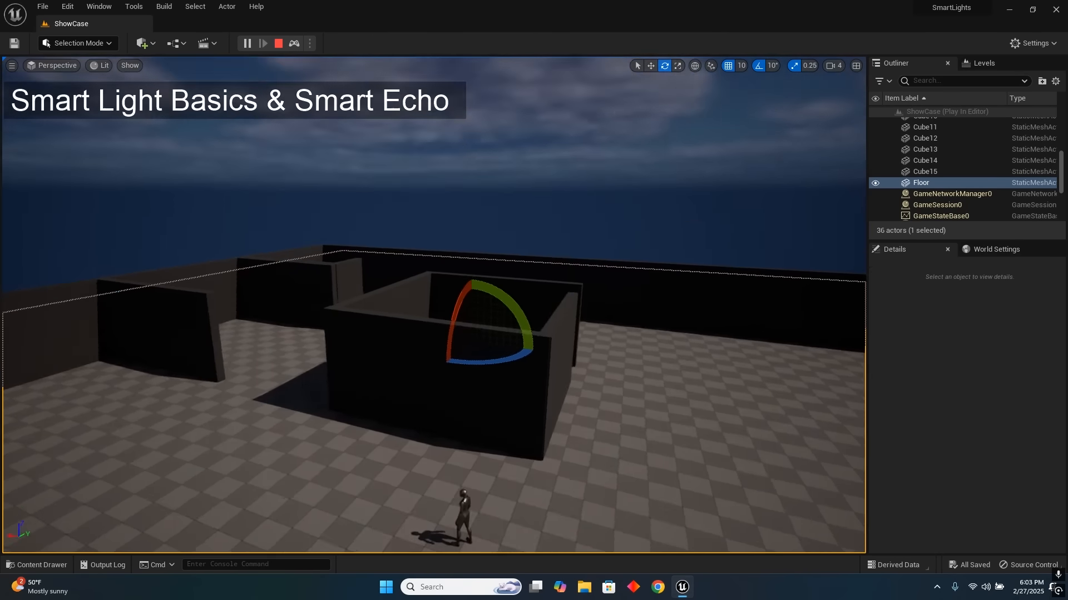
- Examine the small room and the character from above in the running level, and return to controlling the player
key(w)
right_drag(434, 306, 425, 392)
key(s)
key(a)
right_drag(435, 116, 634, 81)
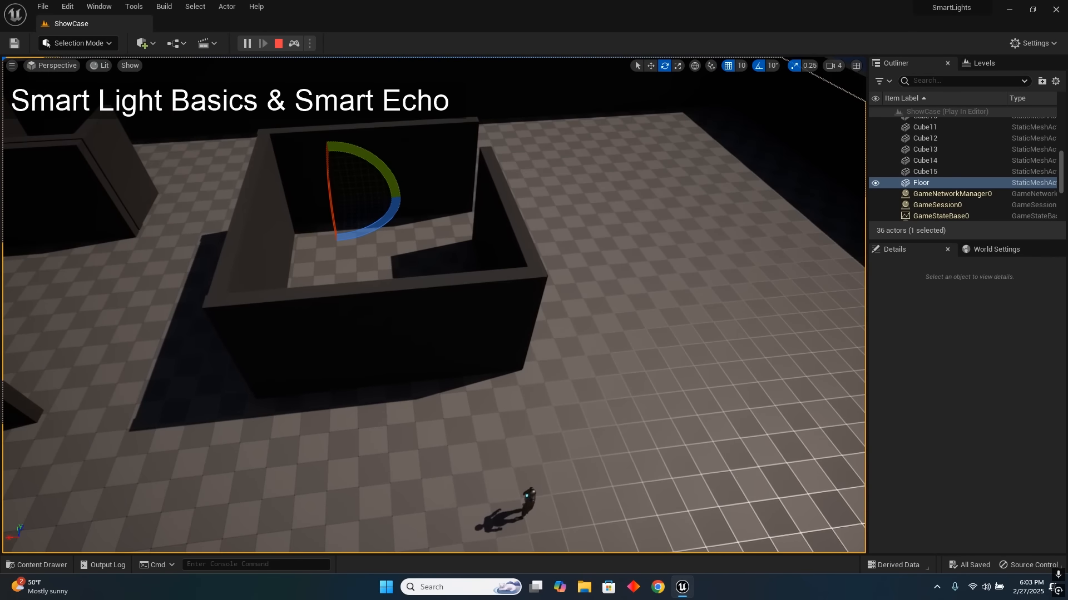
click(302, 43)
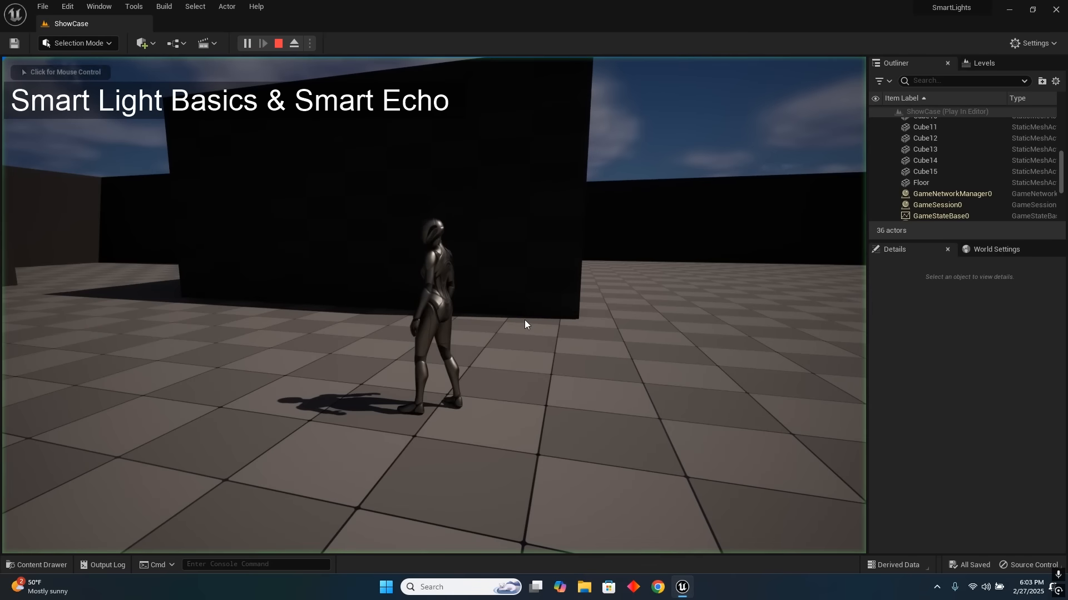
- Run the character around the small room's wall and in through its entrance to test the light, and stop play
key(a)
key(w)
key(d)
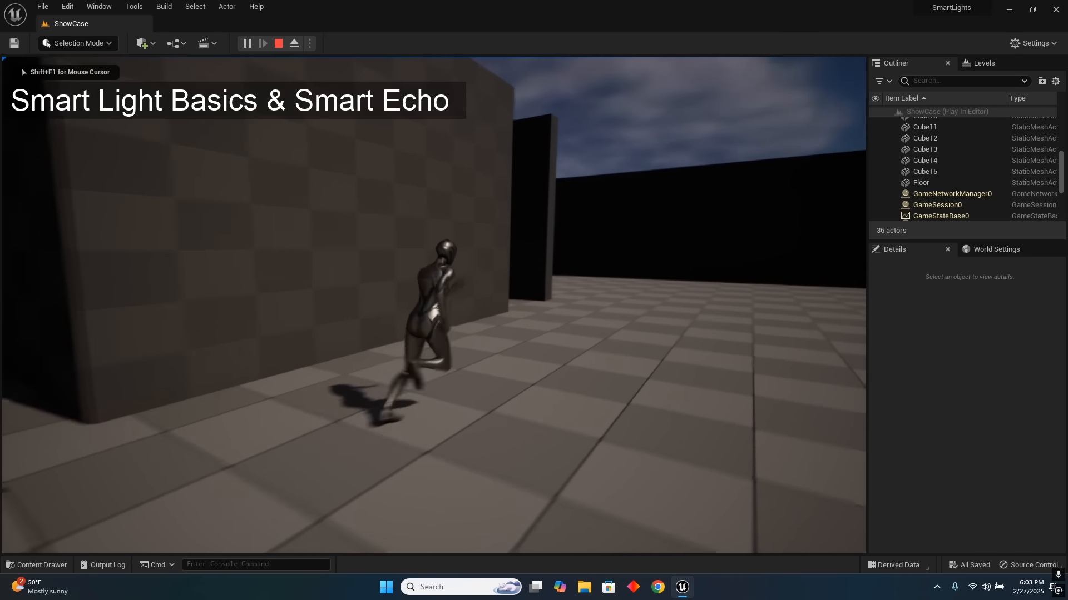
key(w)
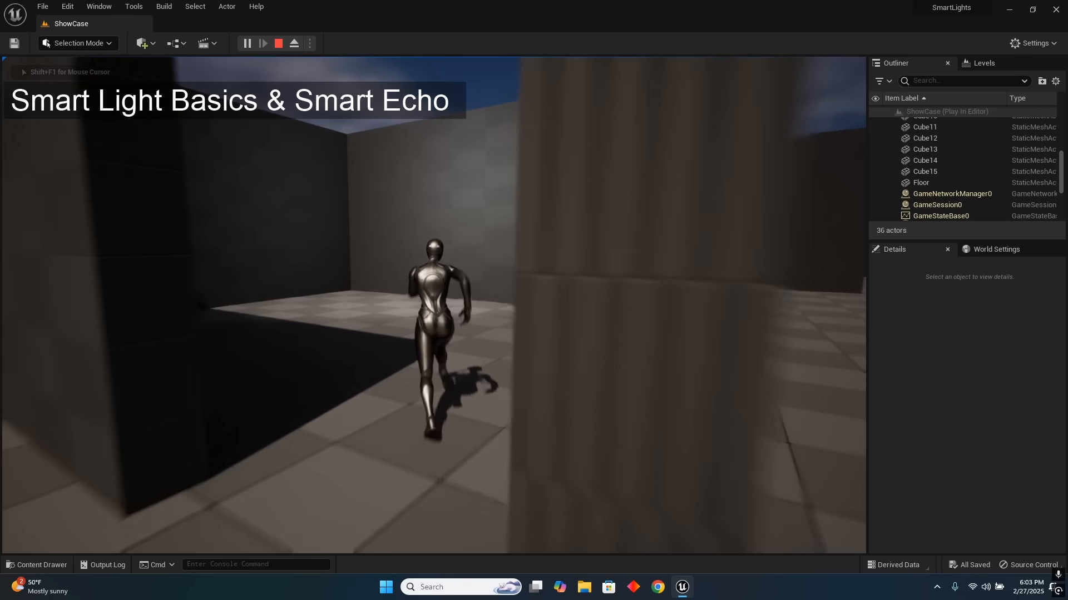
key(s)
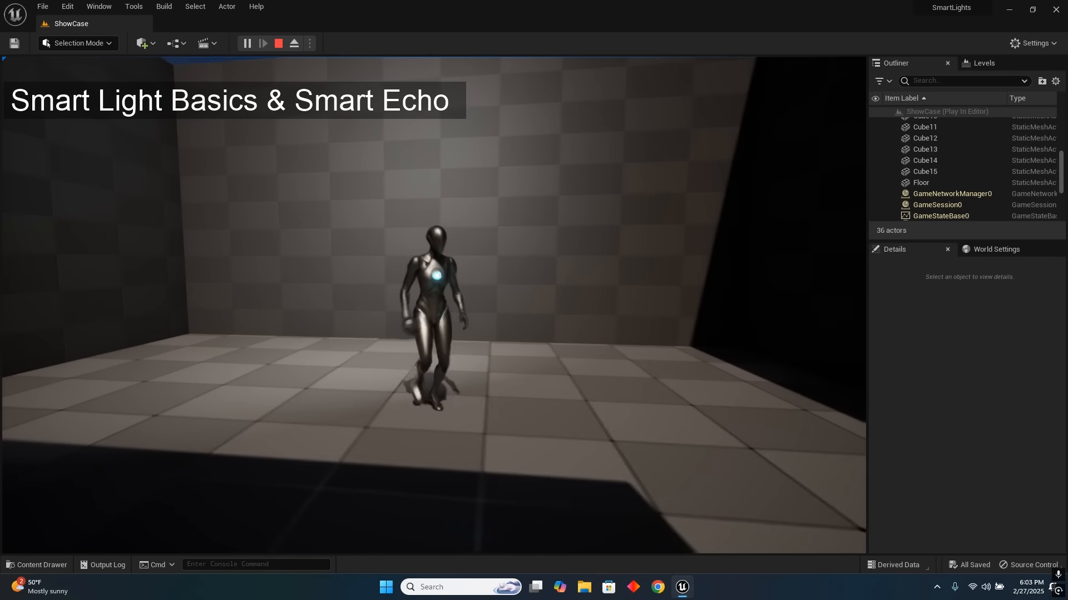
key(Escape)
- Filter the Outliner by "smart" and select the matching smart light actors
mouse_move(396, 311)
right_down()
mouse_move(405, 303)
mouse_move(483, 348)
mouse_move(529, 278)
mouse_move(500, 345)
mouse_move(396, 304)
right_up()
key(s)
key(w)
key(s)
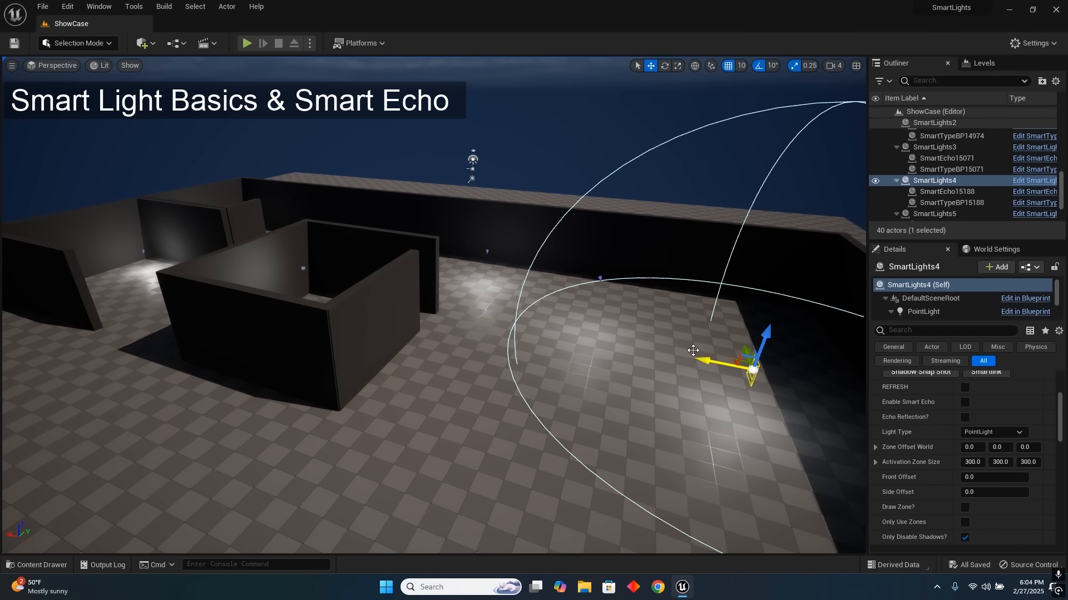
drag(1061, 183, 1061, 119)
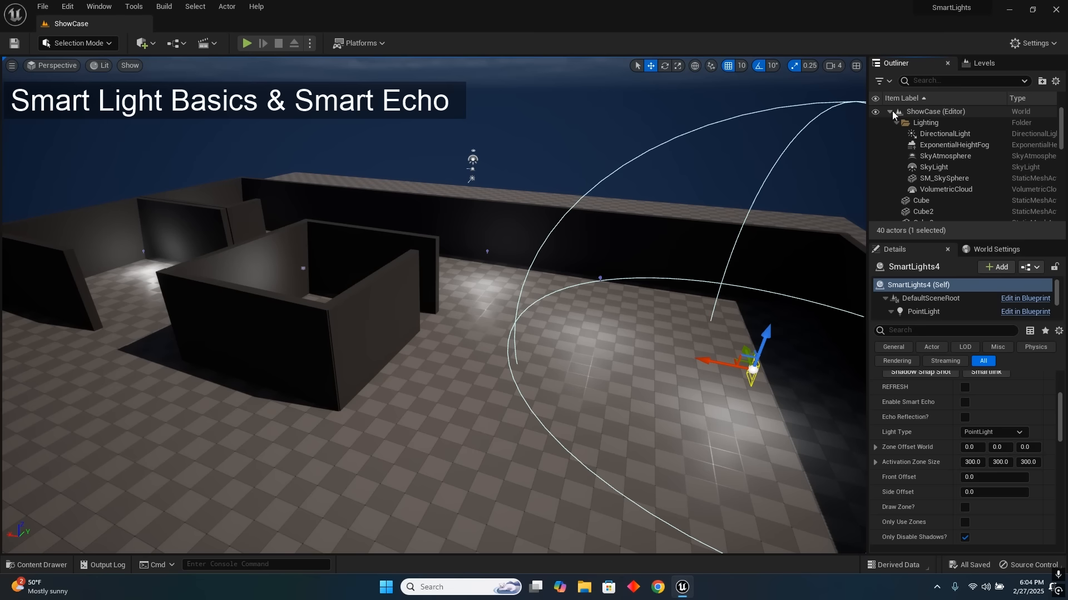
click(936, 79)
text(am)
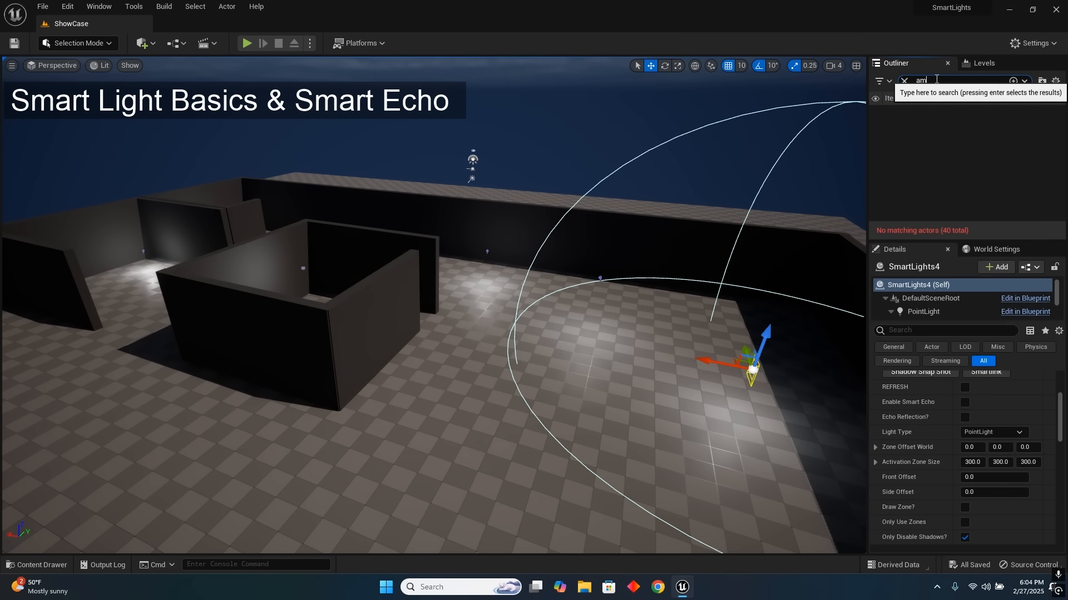
text(e)
key(BackSpace)
key(BackSpace)
key(BackSpace)
text(smal)
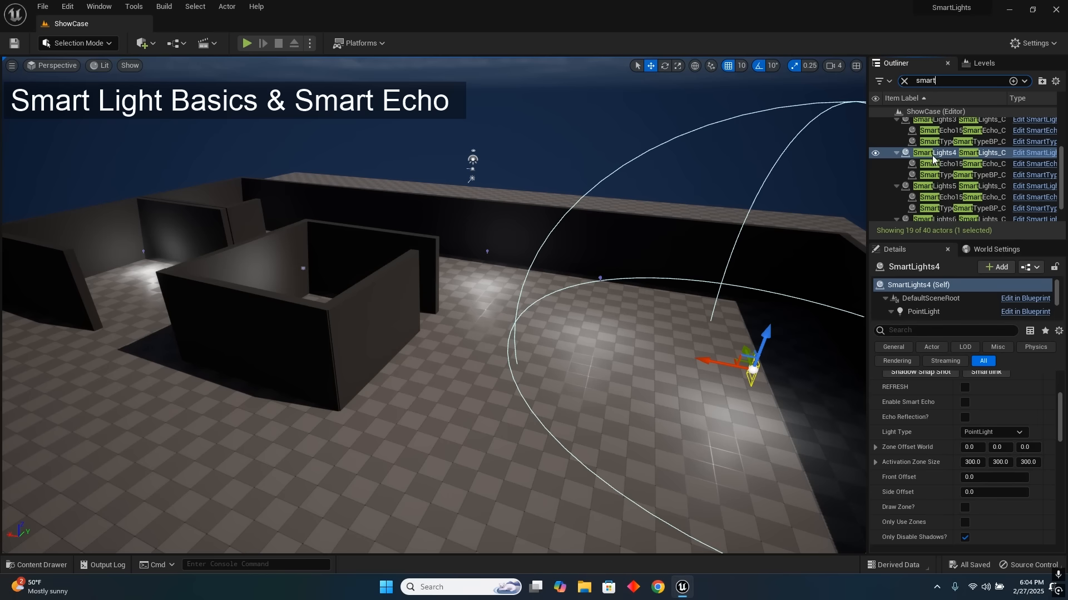
key(Return)
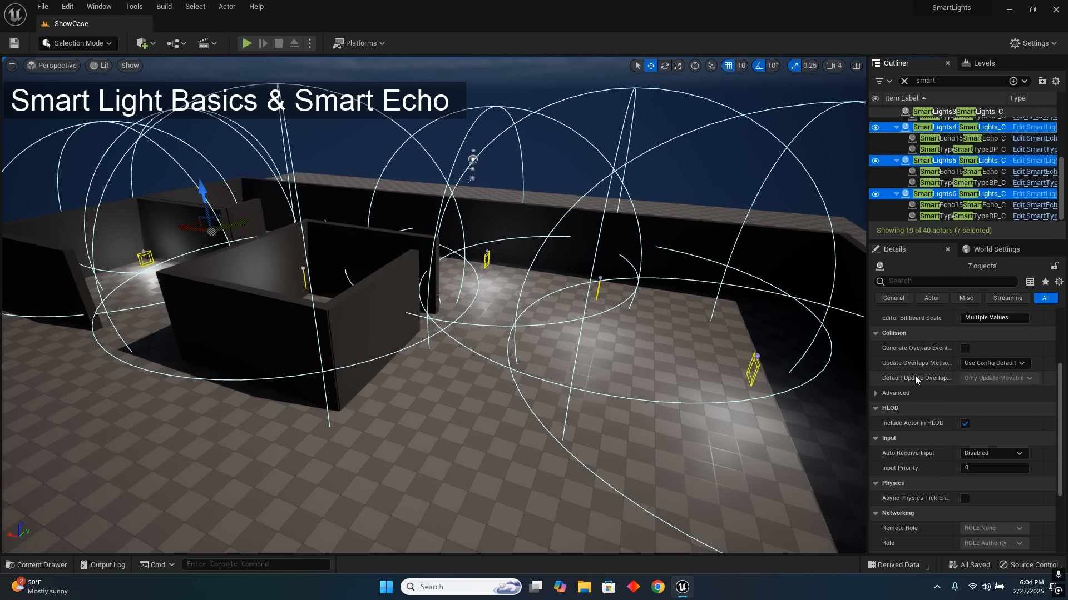
- Enable Smart Echo for the six selected smart lights, gather their echo data, and update and set their activation zones
scroll(915, 375, up, 5)
scroll(928, 410, down, 2)
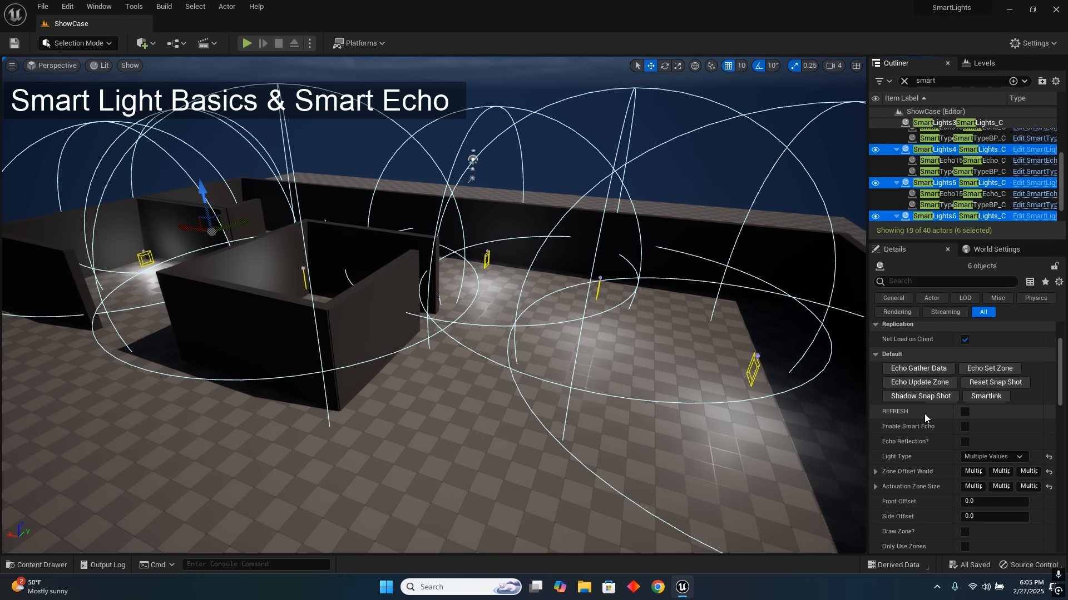
click(964, 427)
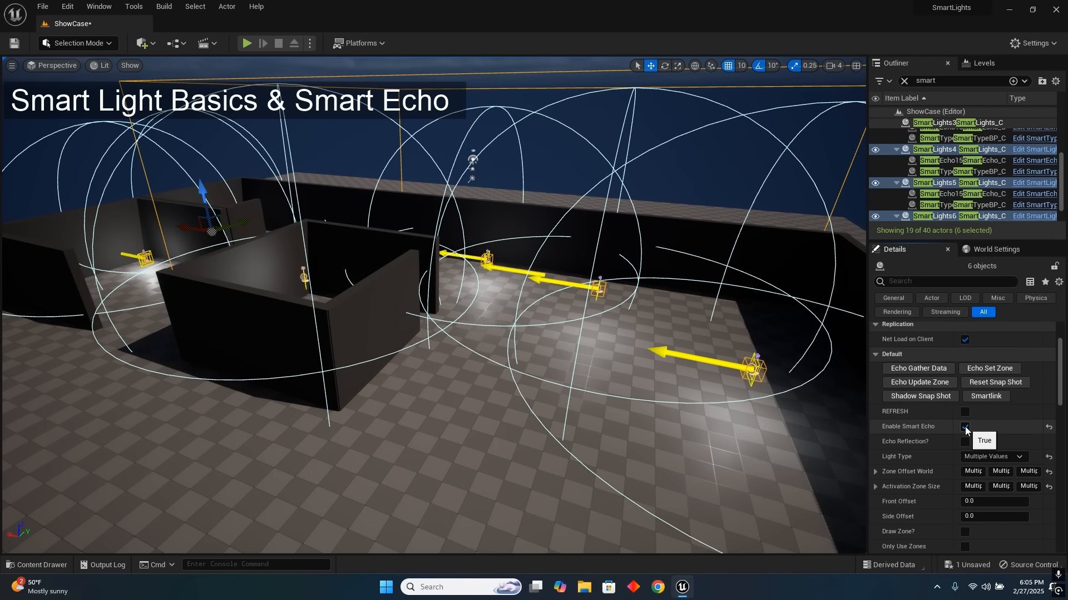
click(923, 367)
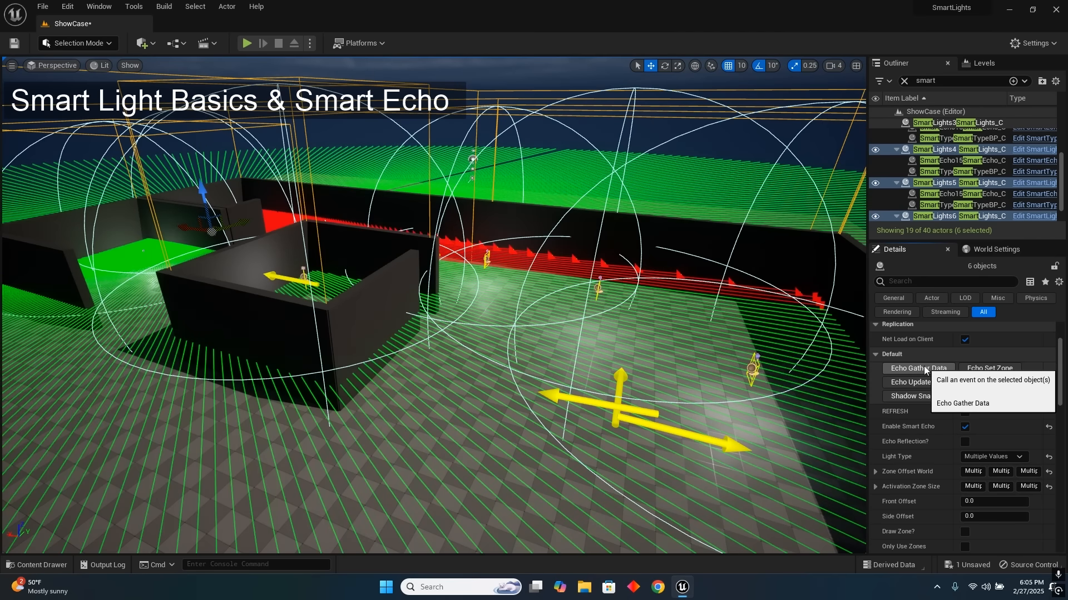
click(921, 383)
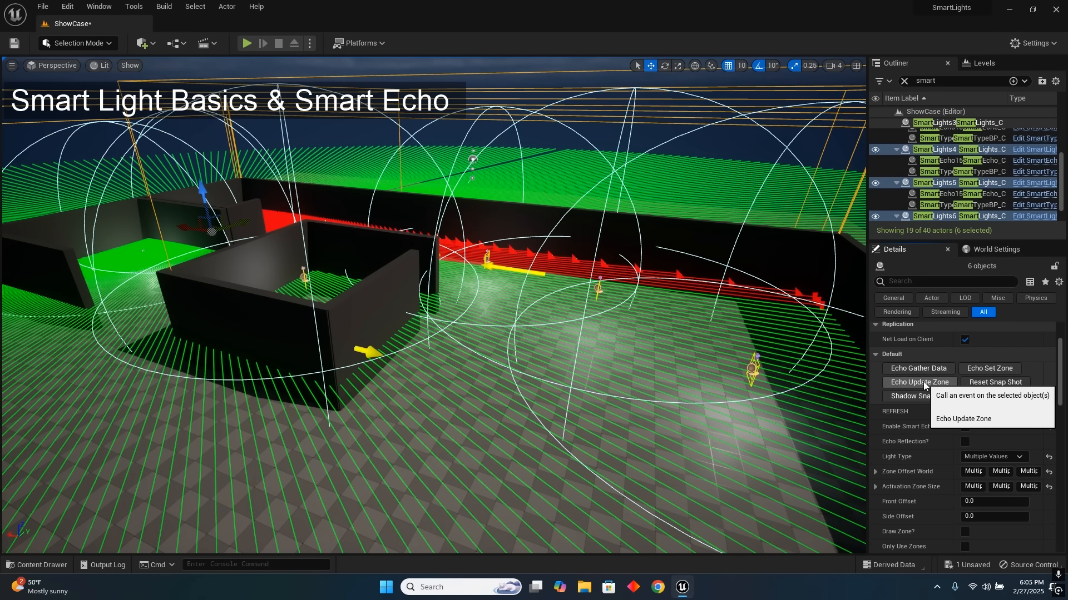
click(975, 372)
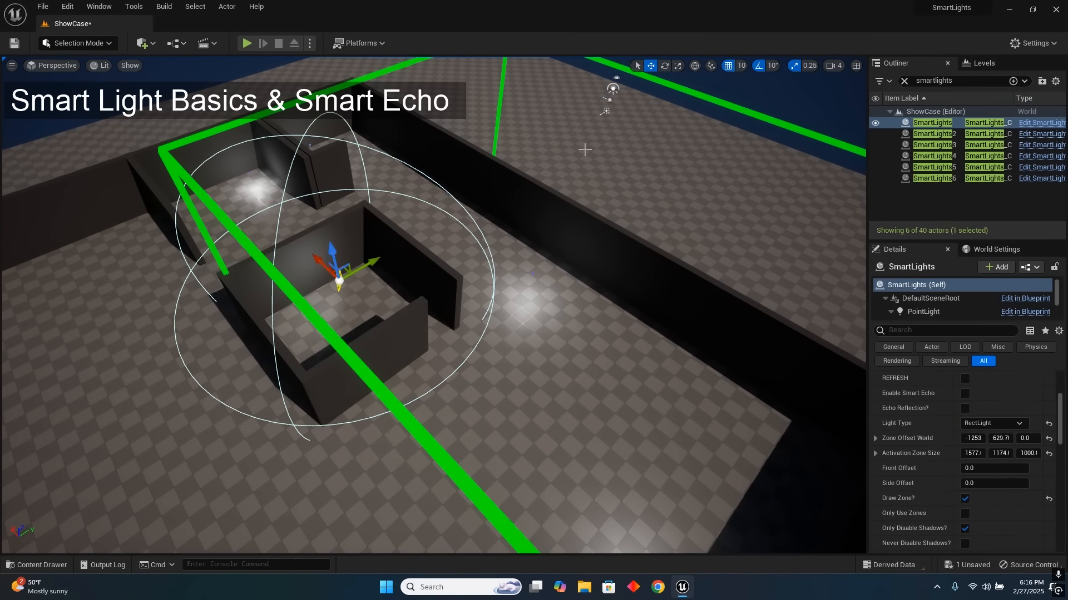
- Toggle Draw Zone off and back on for the smart light in the small room
right_drag(580, 145, 516, 173)
key(s)
key(w)
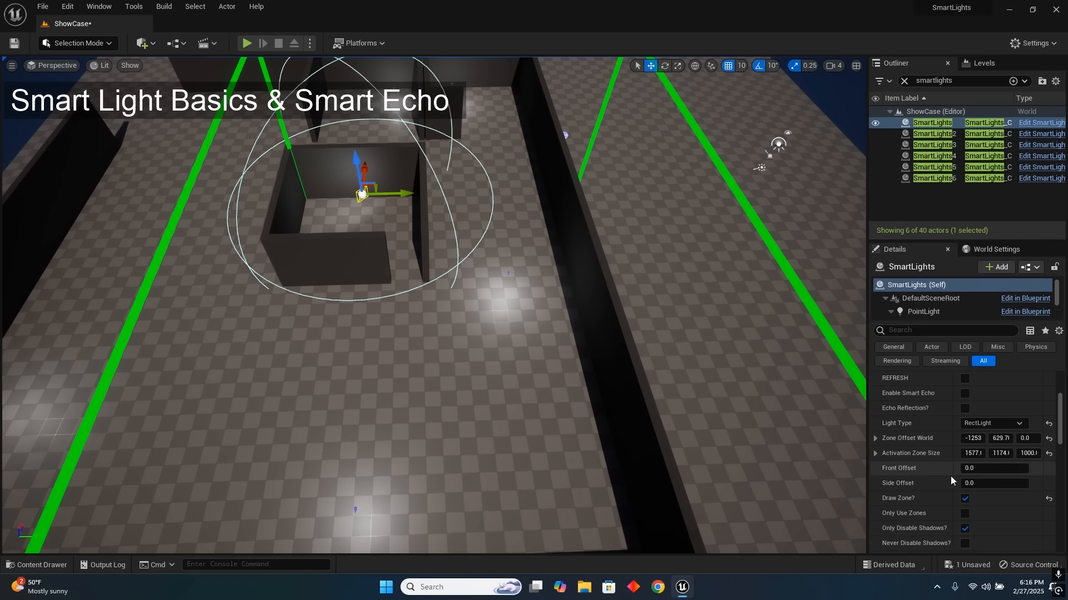
click(965, 498)
click(965, 498)
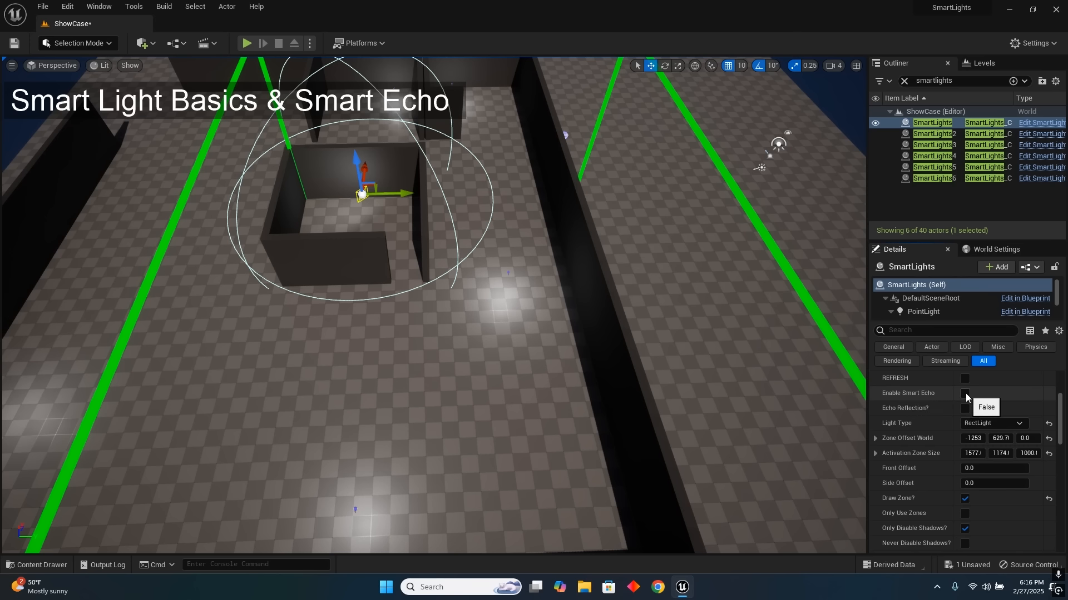
- Select the smart light inside the small room and move it along the X axis toward the entrance side
key(w)
mouse_move(453, 274)
right_down()
mouse_move(508, 271)
mouse_move(446, 280)
right_up()
key(s)
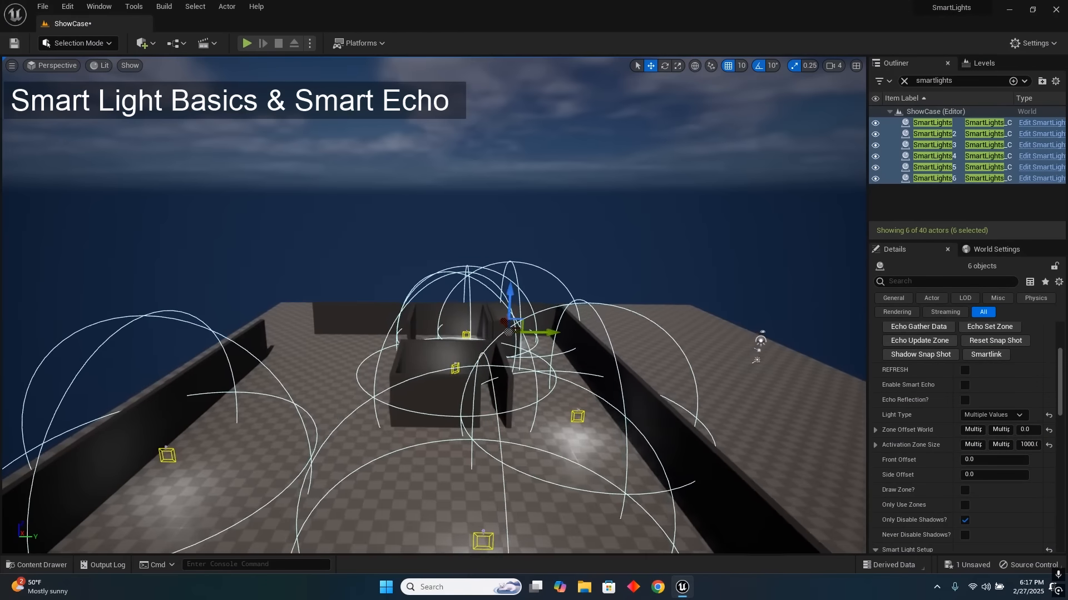
key(w)
mouse_move(490, 336)
right_down()
mouse_move(496, 345)
mouse_move(490, 336)
right_up()
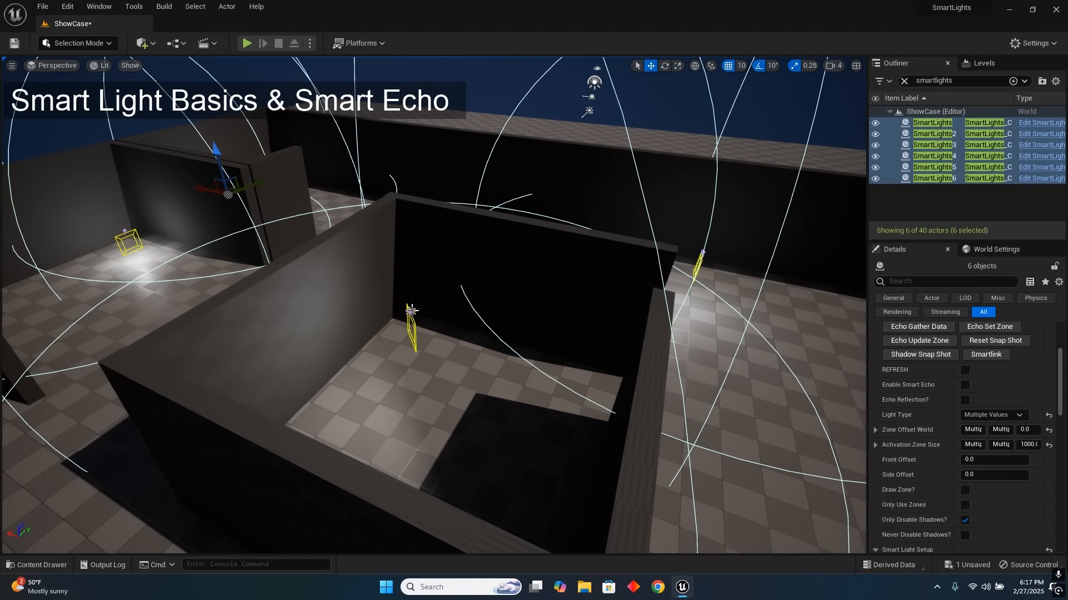
click(410, 310)
drag(378, 317, 538, 340)
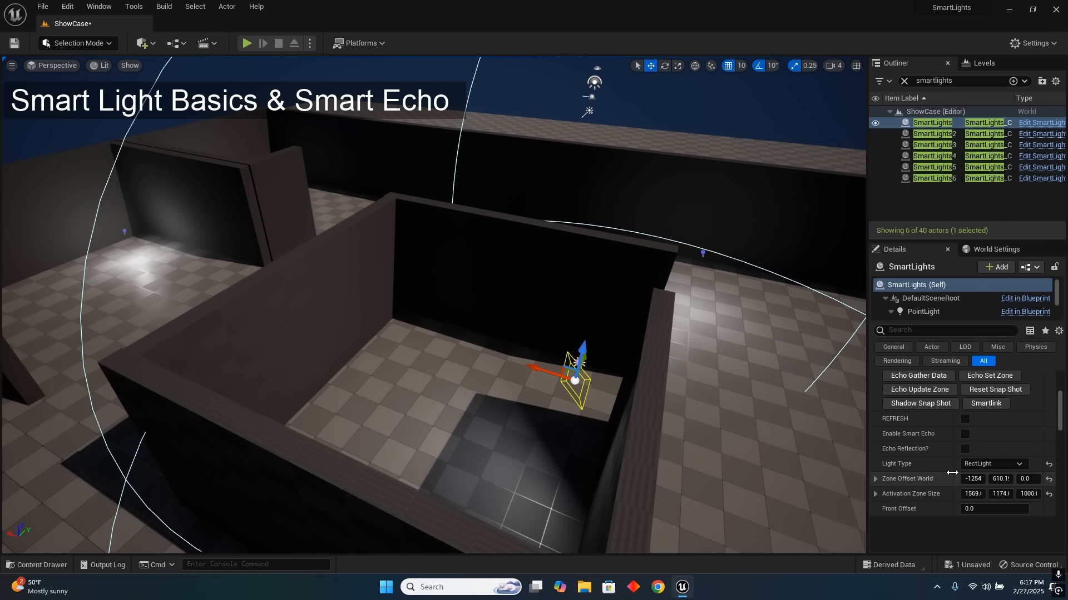
- Change the smart light's Light Type to PointLight and set the Light Color in its Point Light Settings to white
click(974, 467)
click(987, 474)
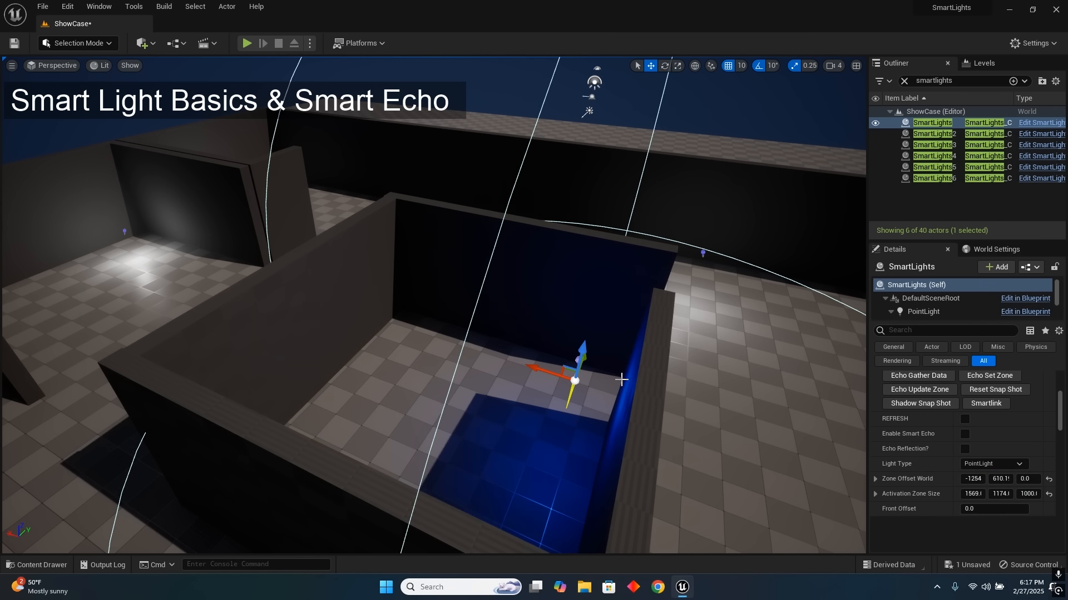
scroll(931, 502, down, 4)
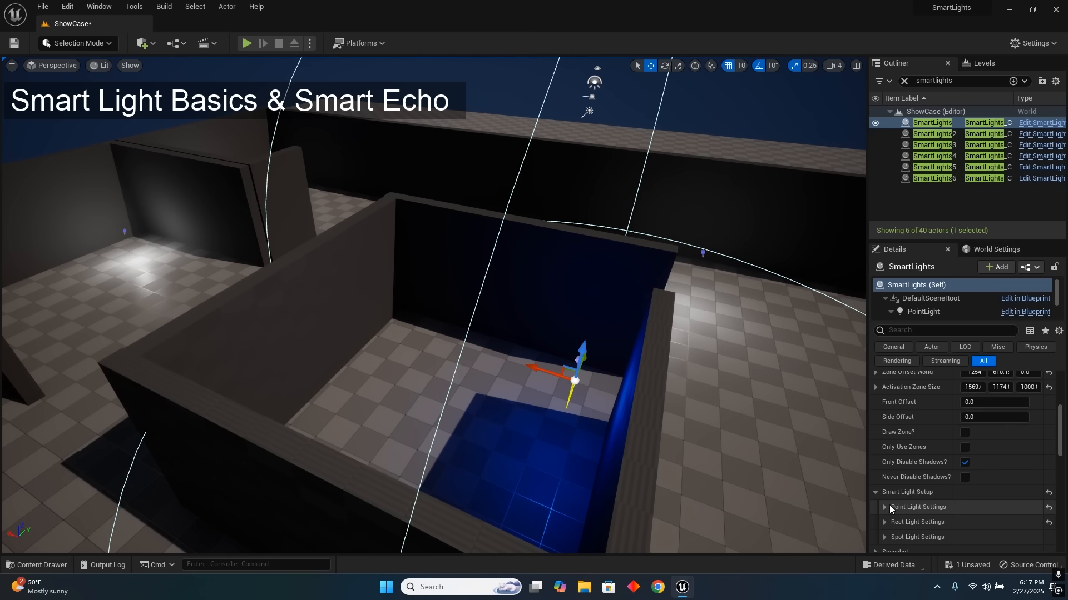
click(889, 506)
click(975, 538)
drag(872, 369, 872, 457)
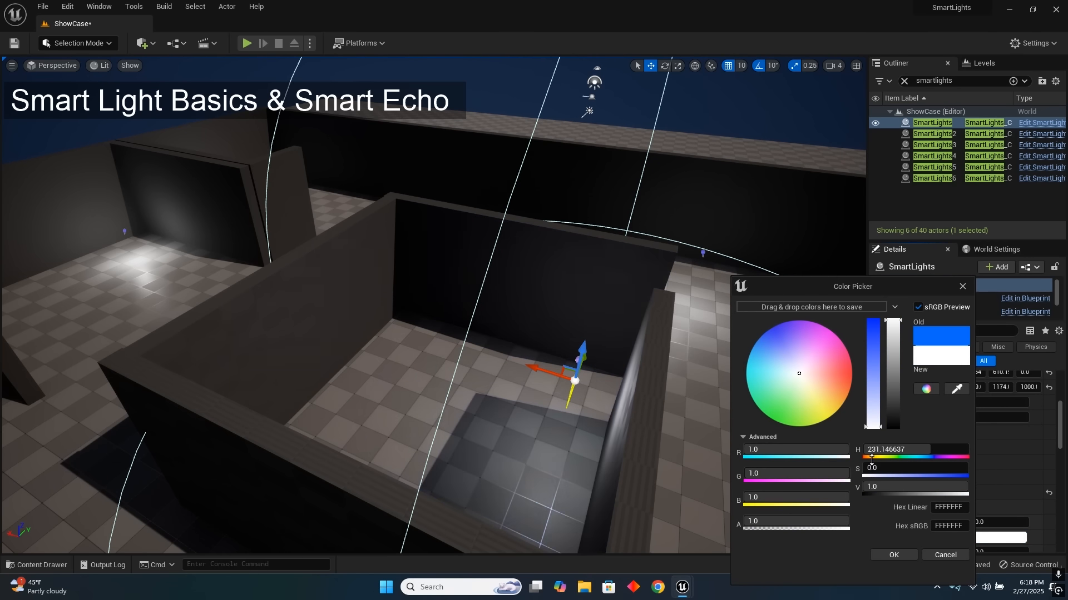
click(894, 555)
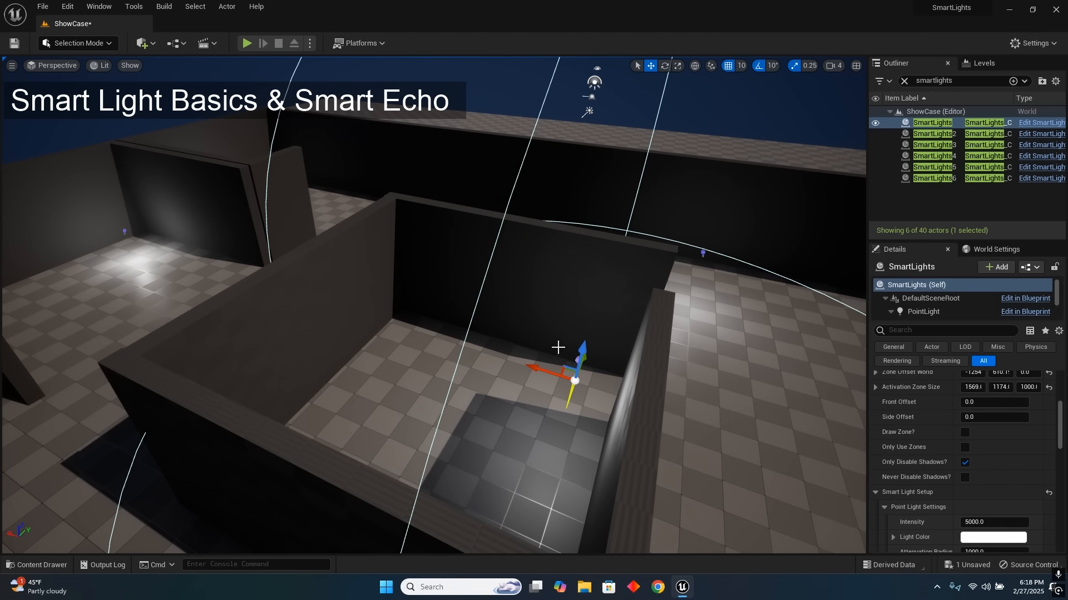
- Move the smart light along the Y axis into the small room's doorway
right_drag(621, 352, 405, 367)
drag(347, 372, 470, 394)
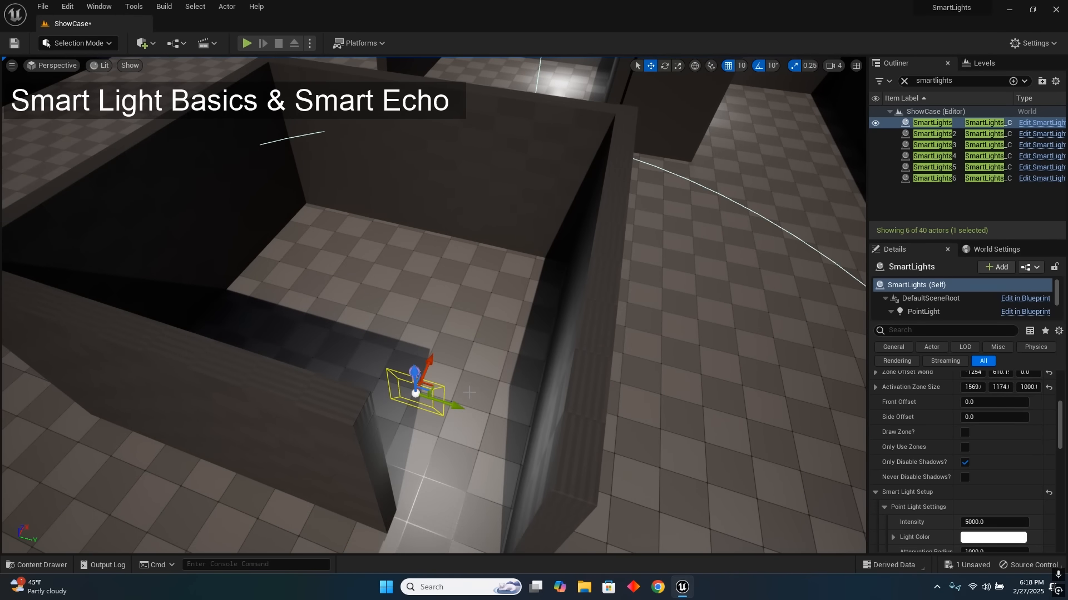
right_drag(469, 393, 547, 323)
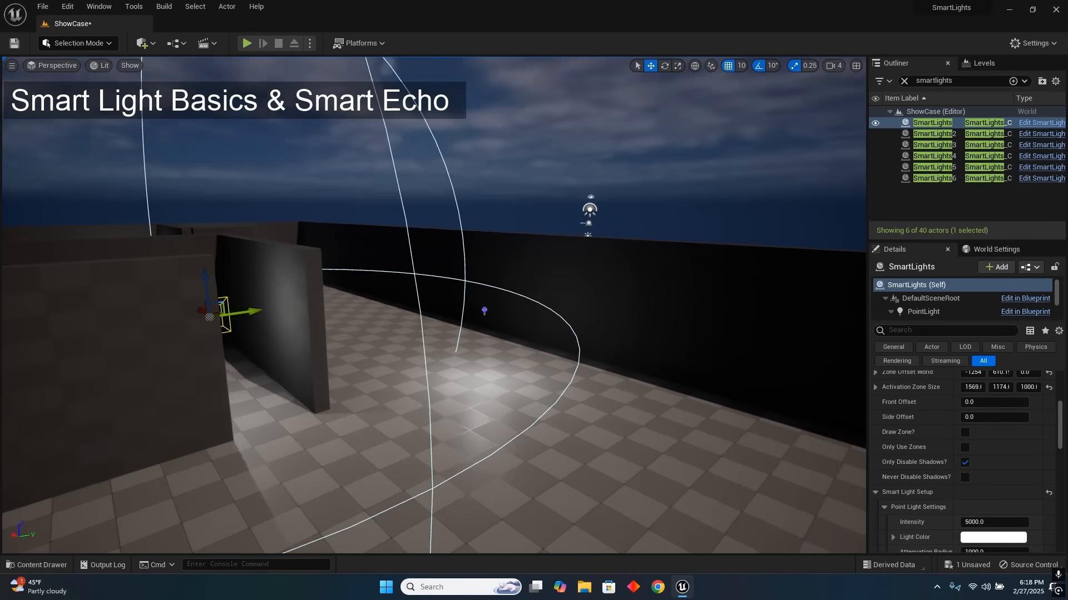
right_drag(361, 328, 388, 336)
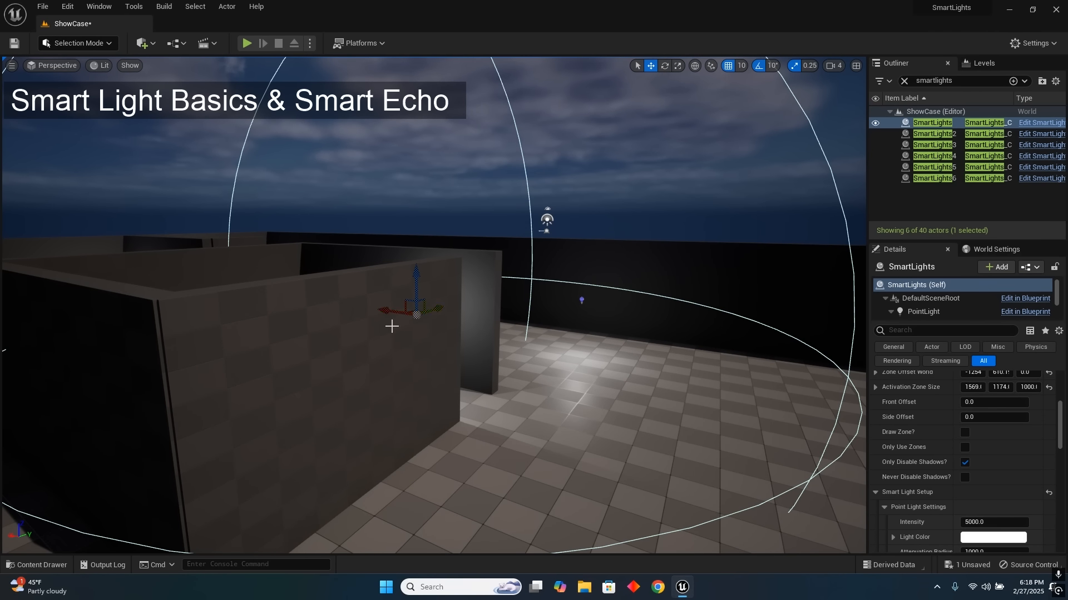
- Collapse Smart Light Setup, enable Smart Echo for the doorway light, gather its echo data, and update its zone
scroll(890, 481, up, 4)
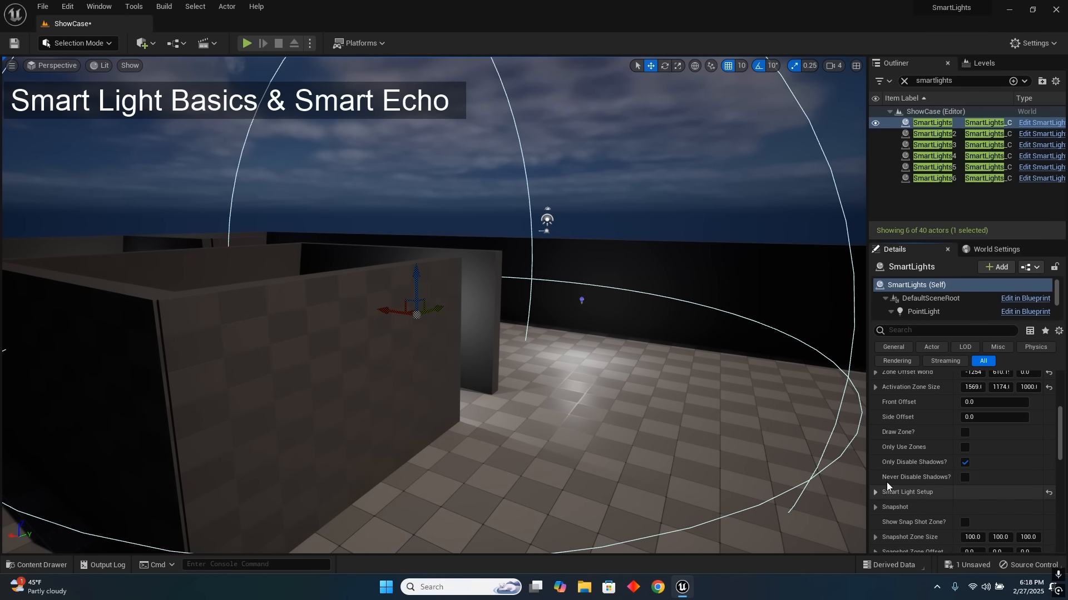
scroll(912, 468, up, 3)
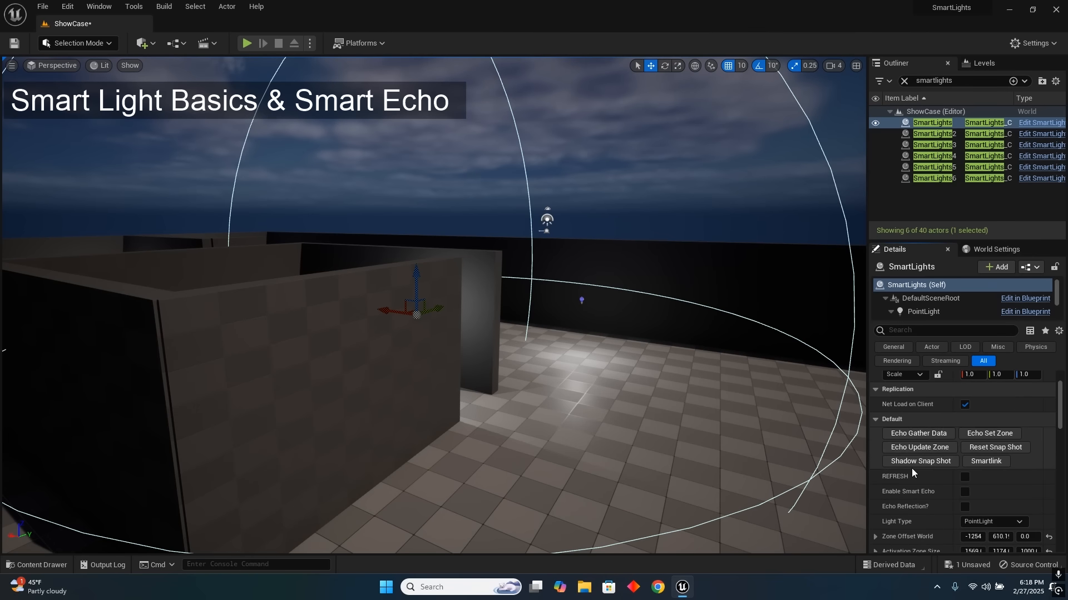
click(966, 492)
click(929, 438)
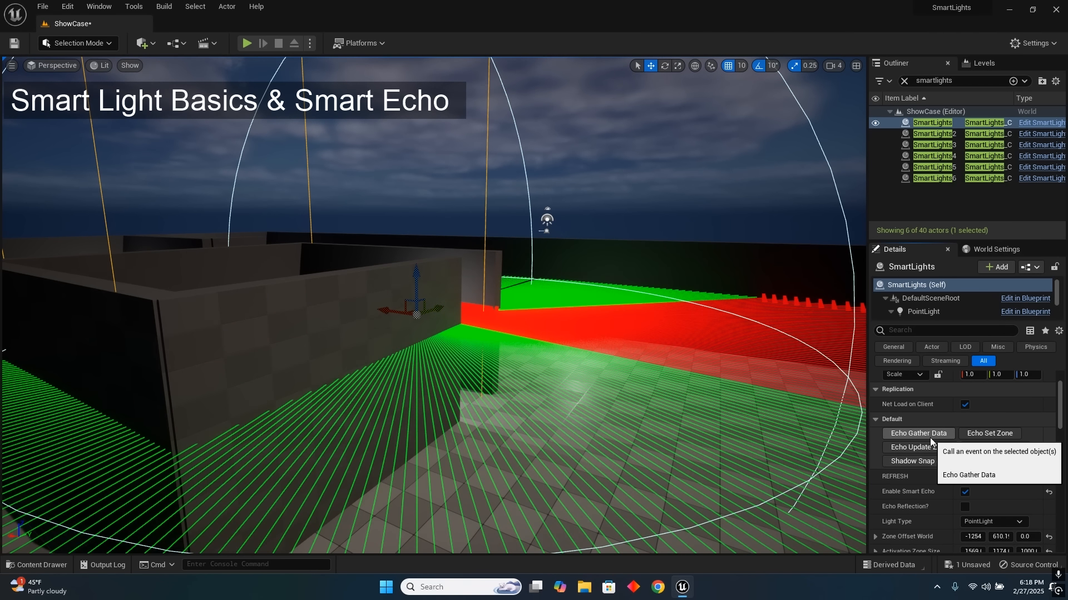
click(928, 447)
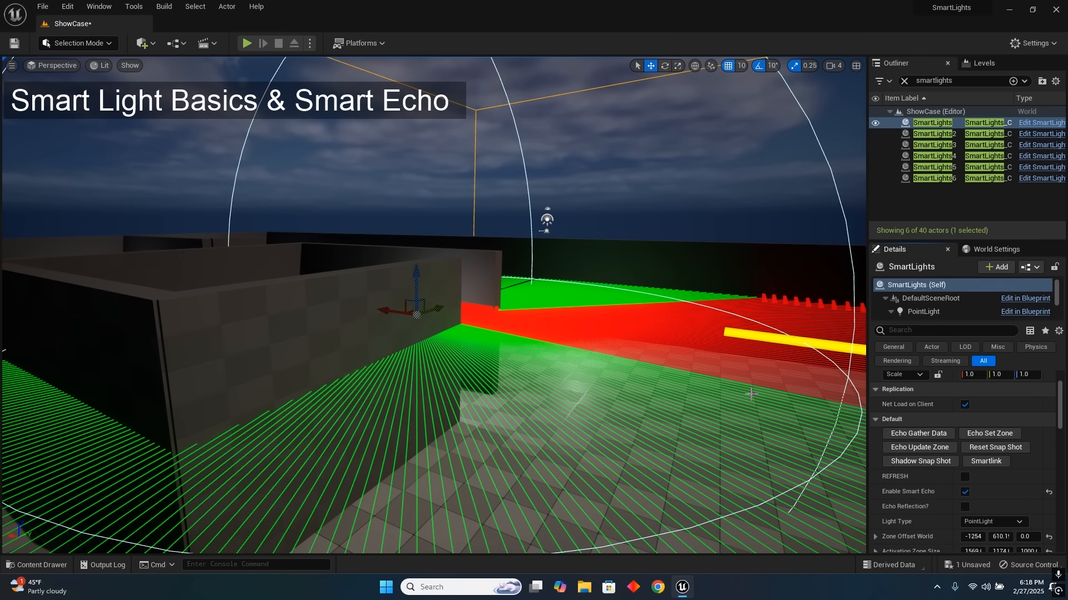
- Select the smart light in the small room's doorway and enable Echo Reflection for it
right_drag(656, 356, 718, 356)
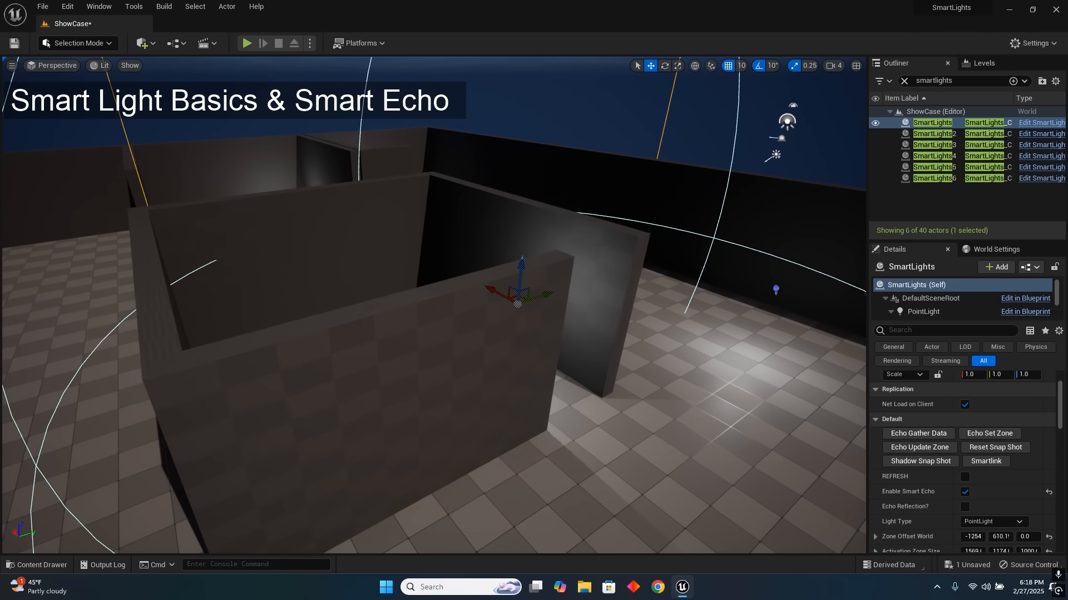
right_drag(565, 337, 579, 308)
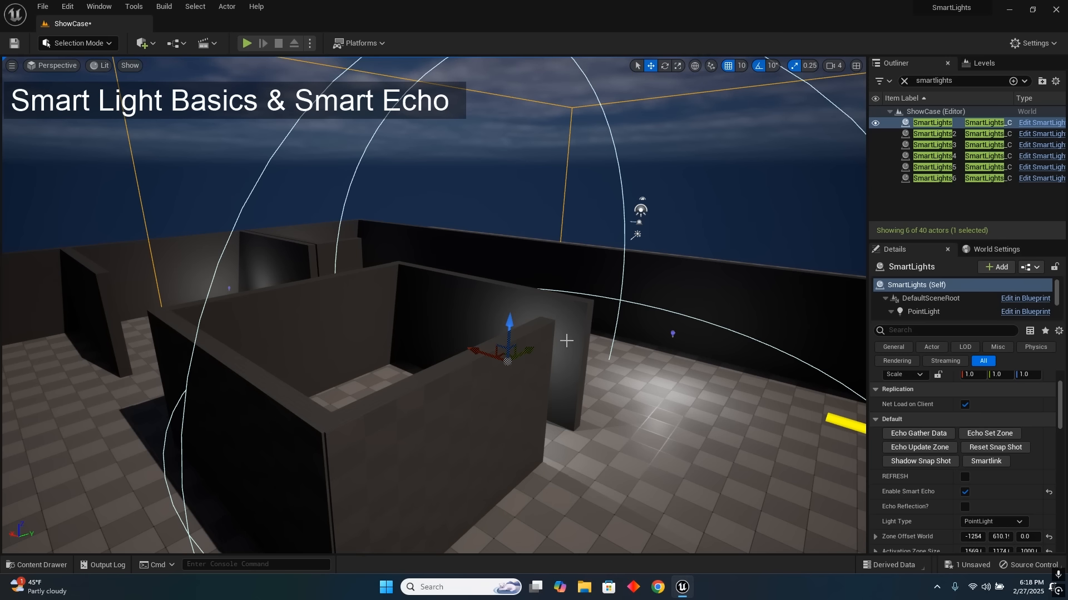
click(583, 336)
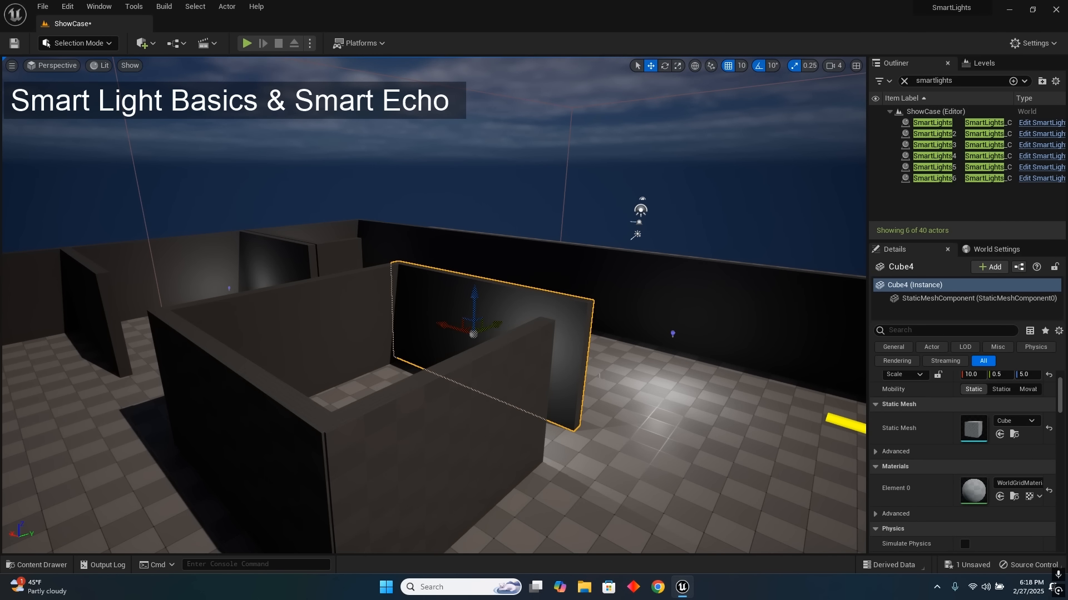
mouse_move(583, 336)
right_down()
mouse_move(589, 361)
mouse_move(604, 278)
mouse_move(607, 324)
mouse_move(576, 341)
right_up()
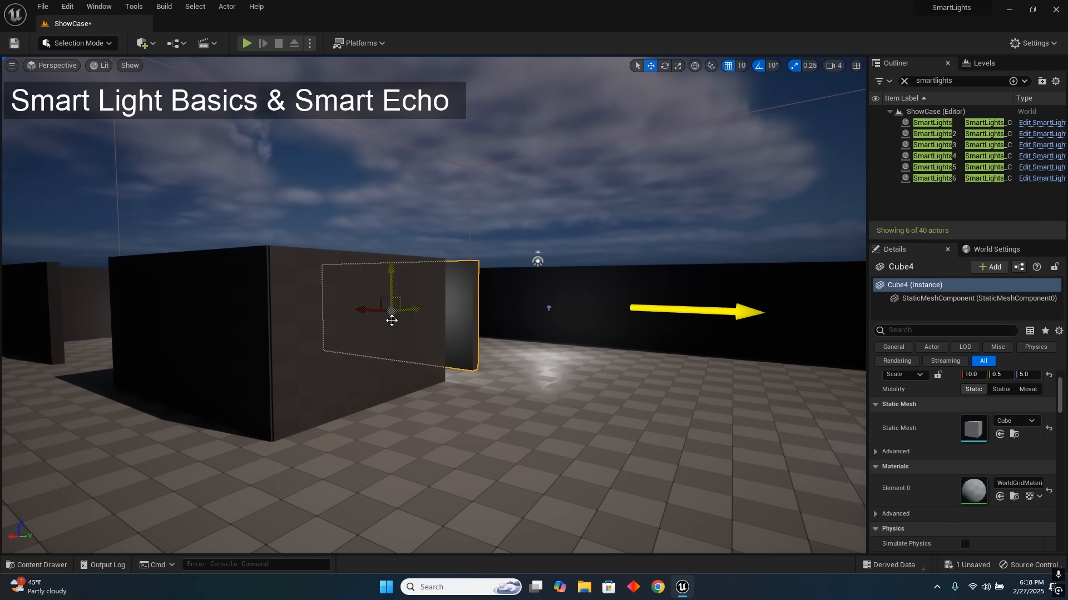
right_drag(390, 312, 381, 272)
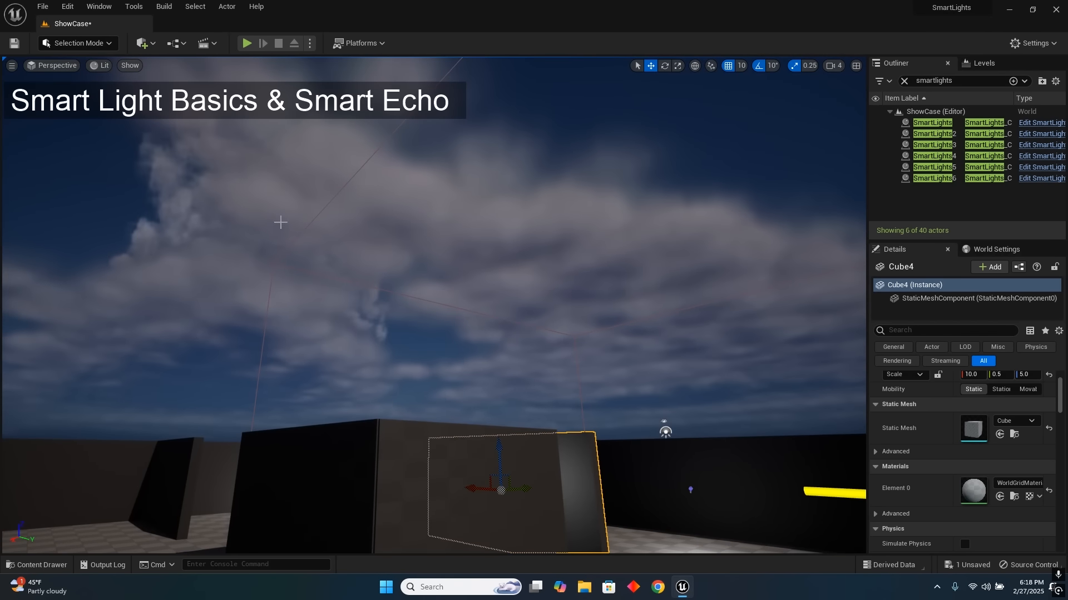
right_drag(662, 269, 484, 277)
key(w)
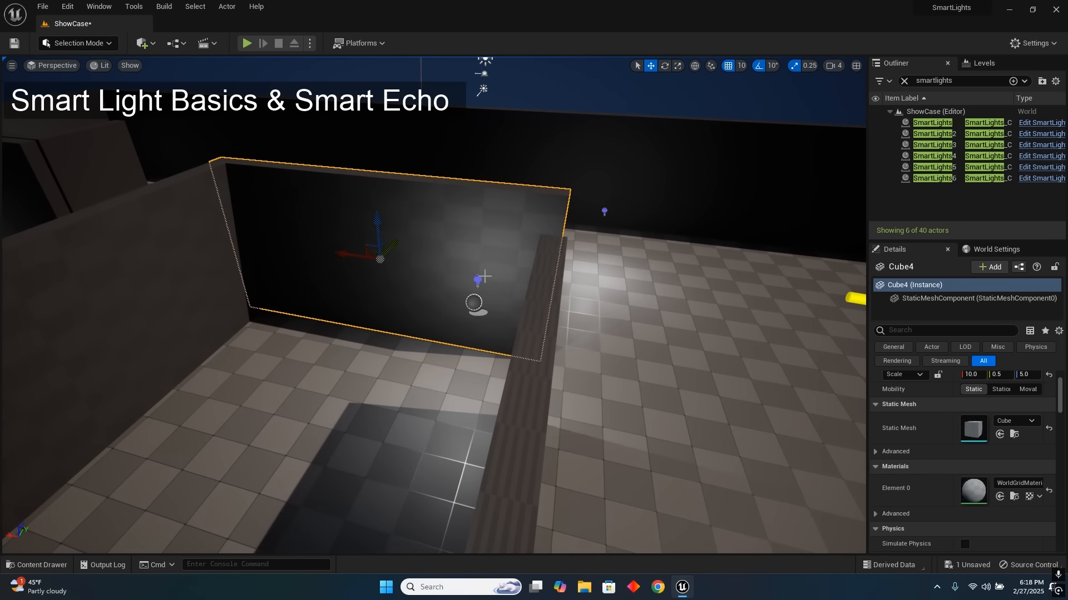
click(474, 303)
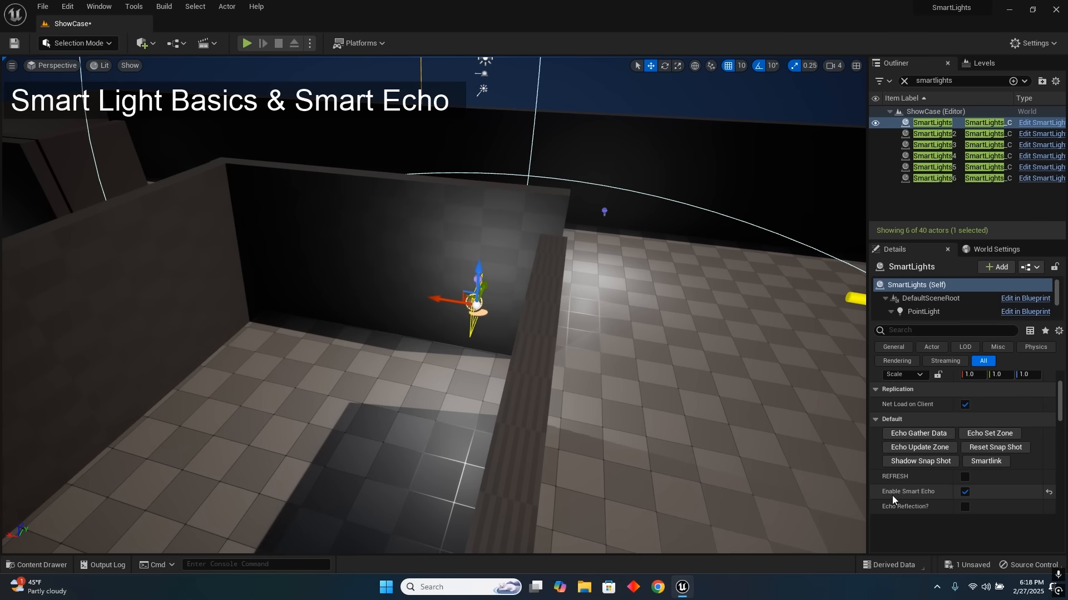
scroll(897, 497, down, 2)
scroll(897, 497, down, 1)
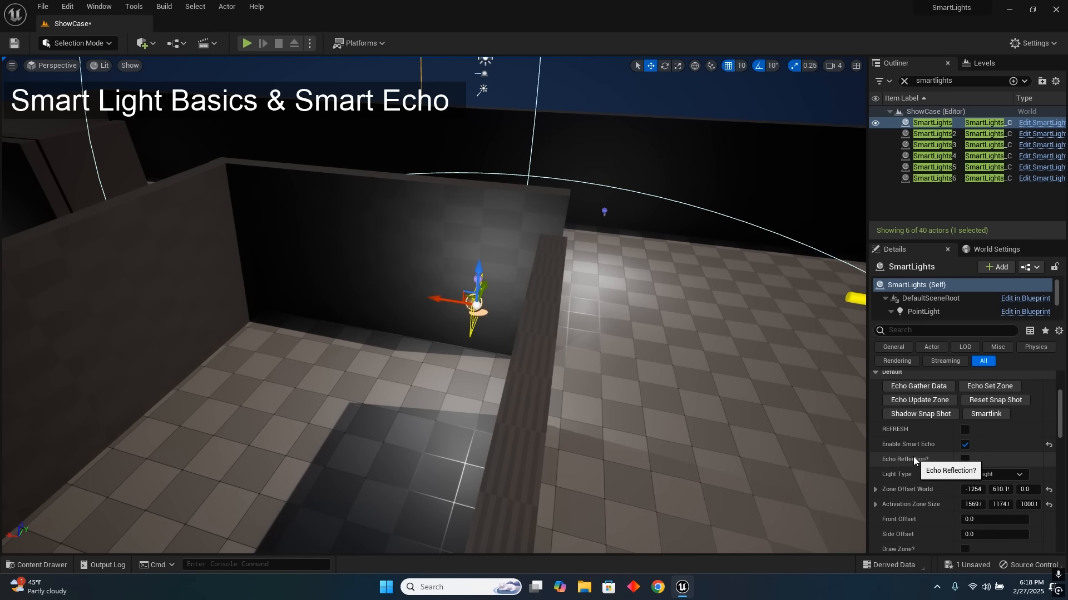
click(965, 460)
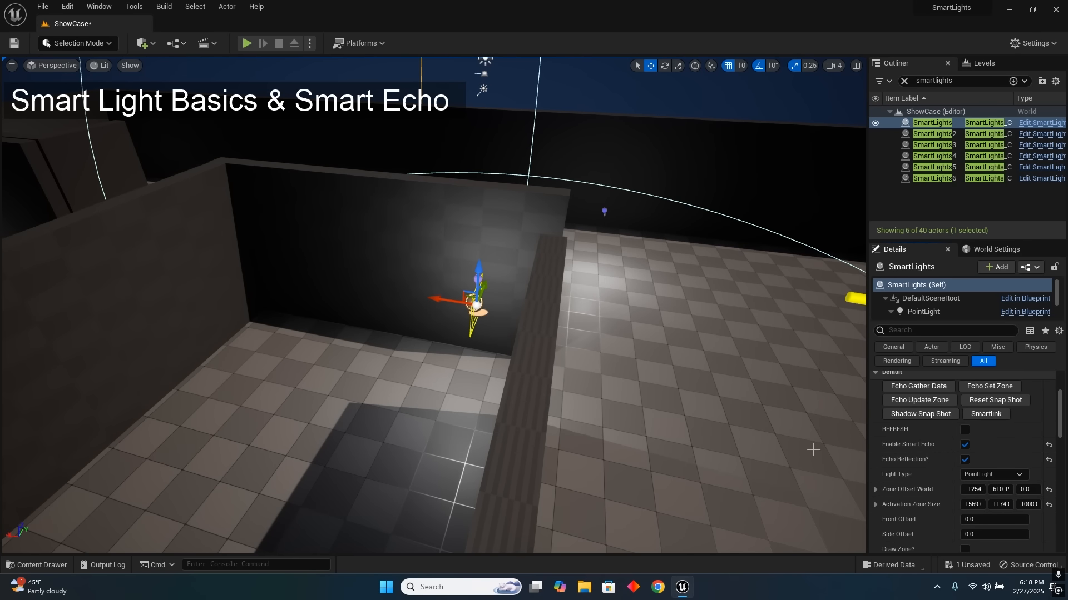
- Gather the doorway light's echo data with reflection enabled, and update and set its activation zone
key(s)
mouse_move(757, 386)
right_down()
mouse_move(795, 397)
mouse_move(757, 386)
right_up()
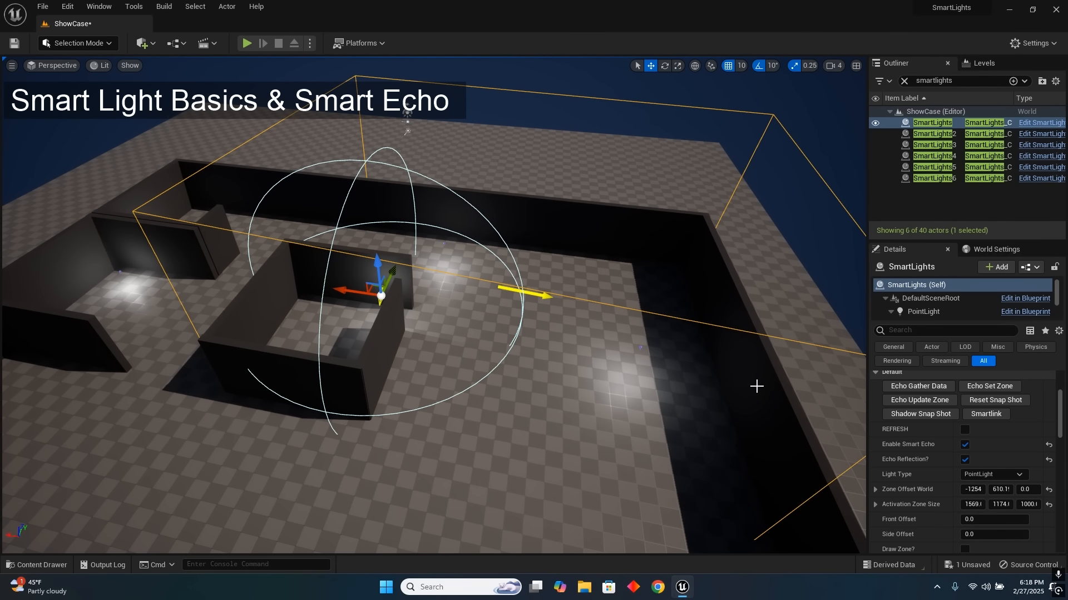
click(906, 389)
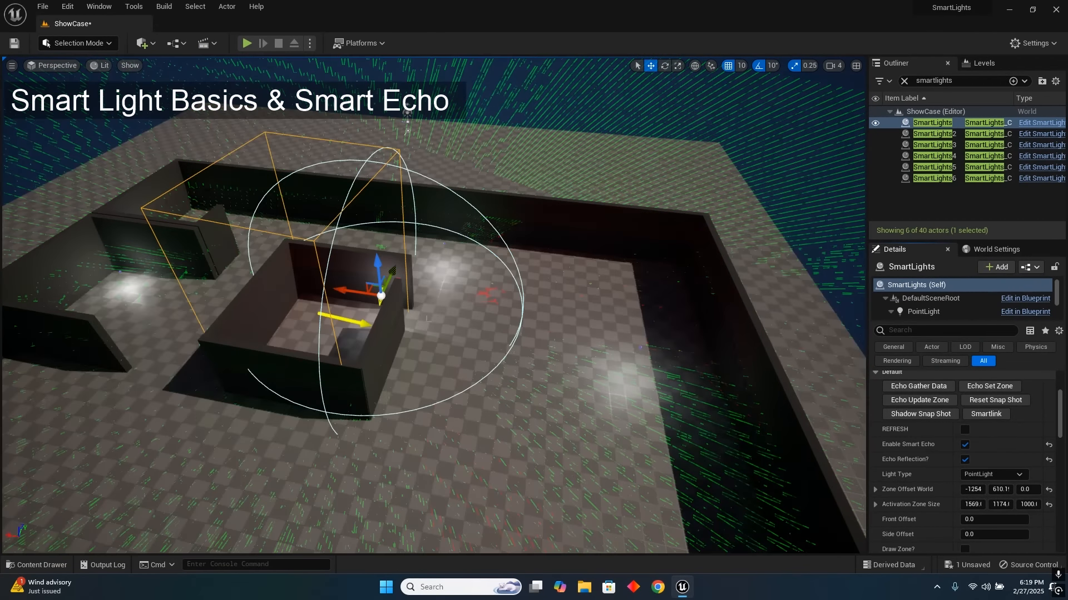
click(913, 400)
click(968, 391)
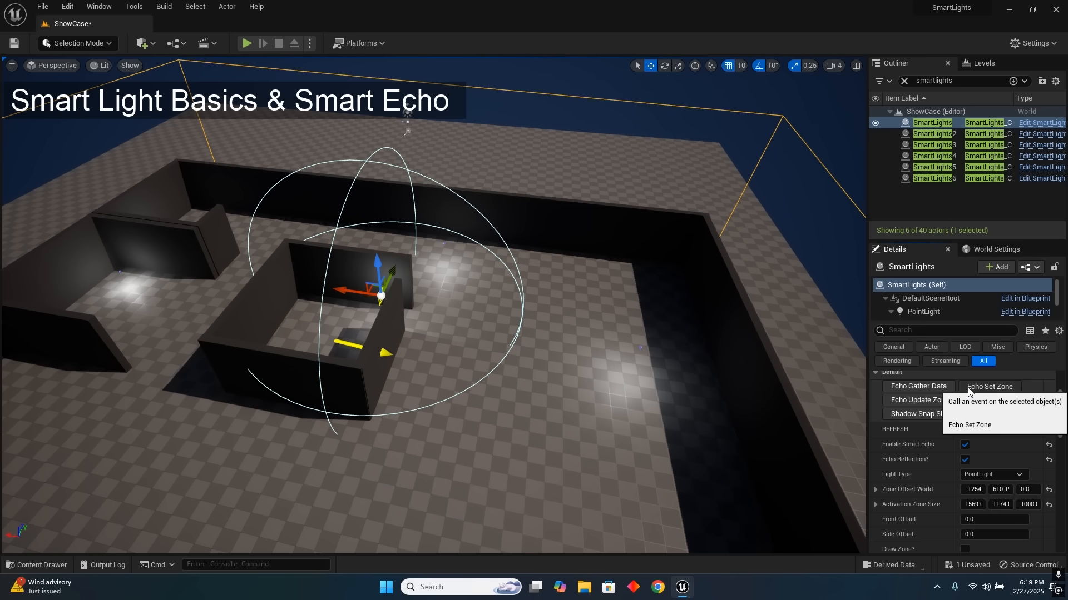
right_drag(749, 391, 751, 381)
right_drag(596, 235, 501, 279)
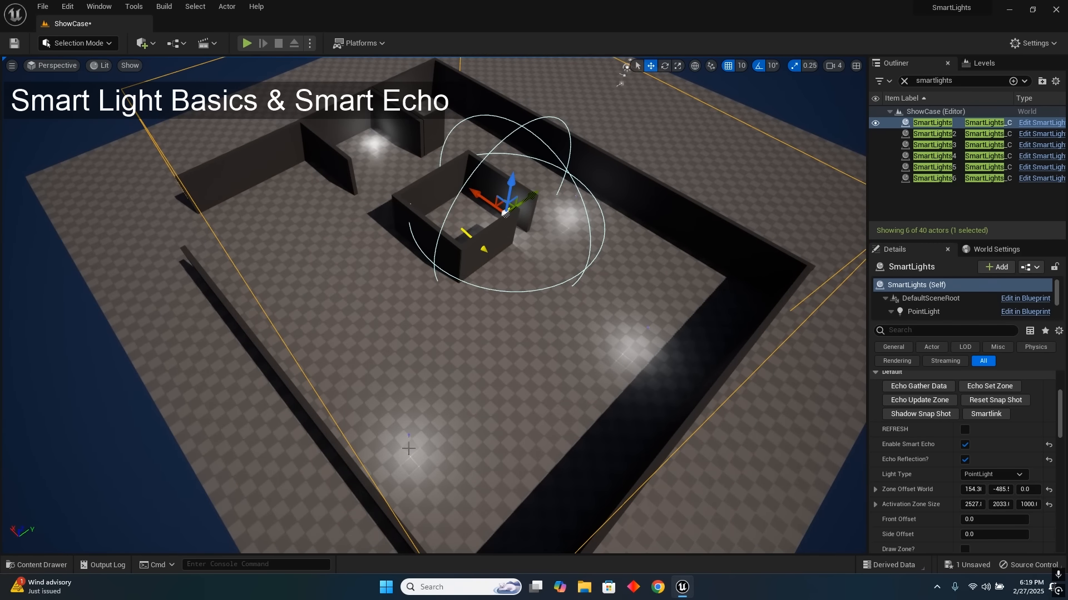
right_drag(458, 472, 542, 437)
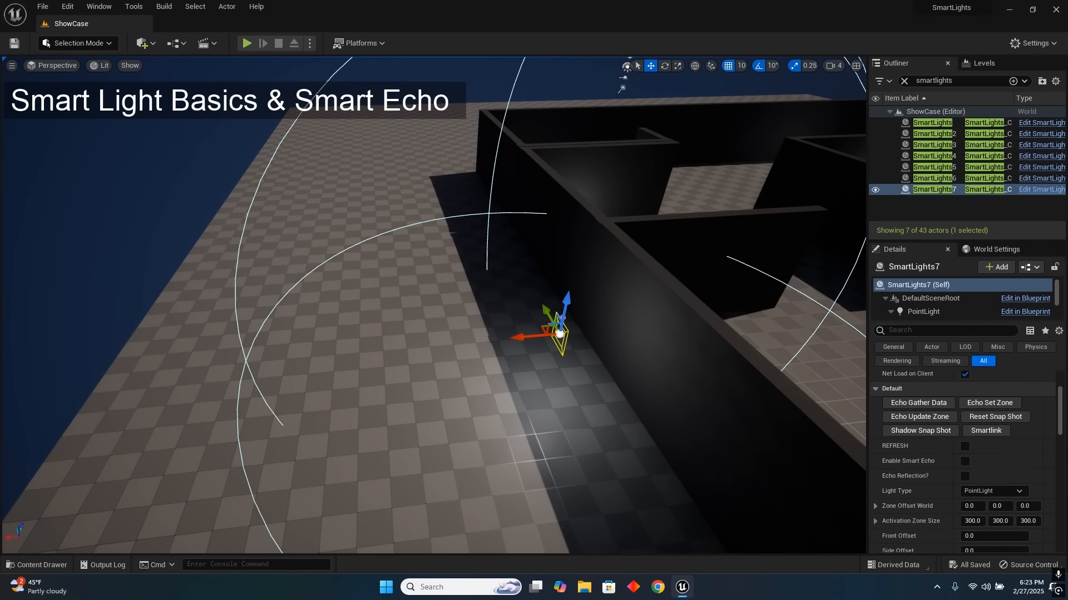
- Enable Smart Echo for the light outside the outer wall, gather its echo data, and update and set its zone
right_drag(434, 306, 650, 218)
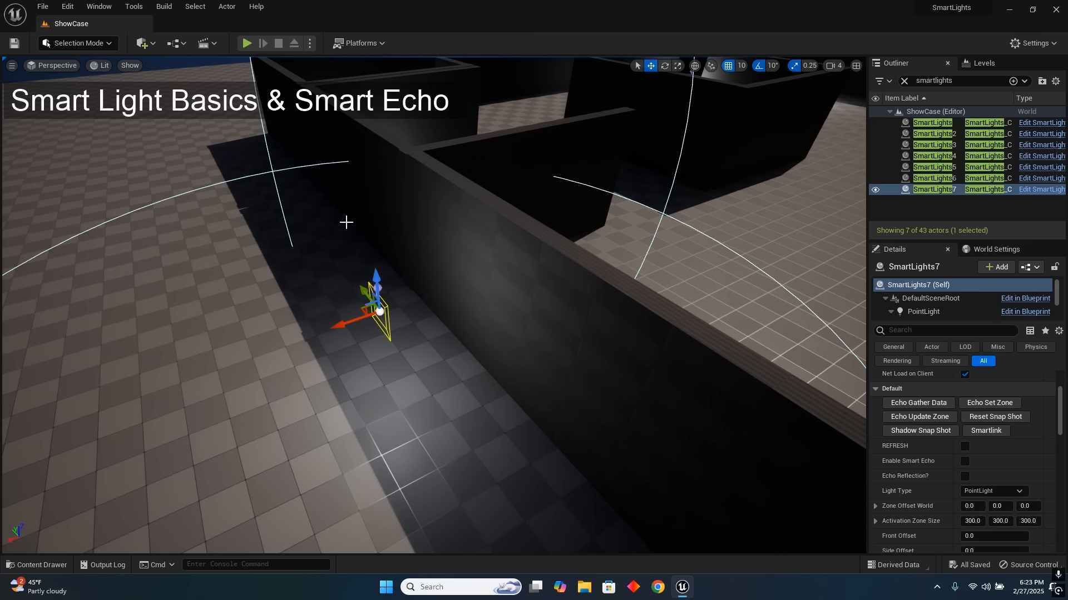
right_drag(389, 320, 145, 247)
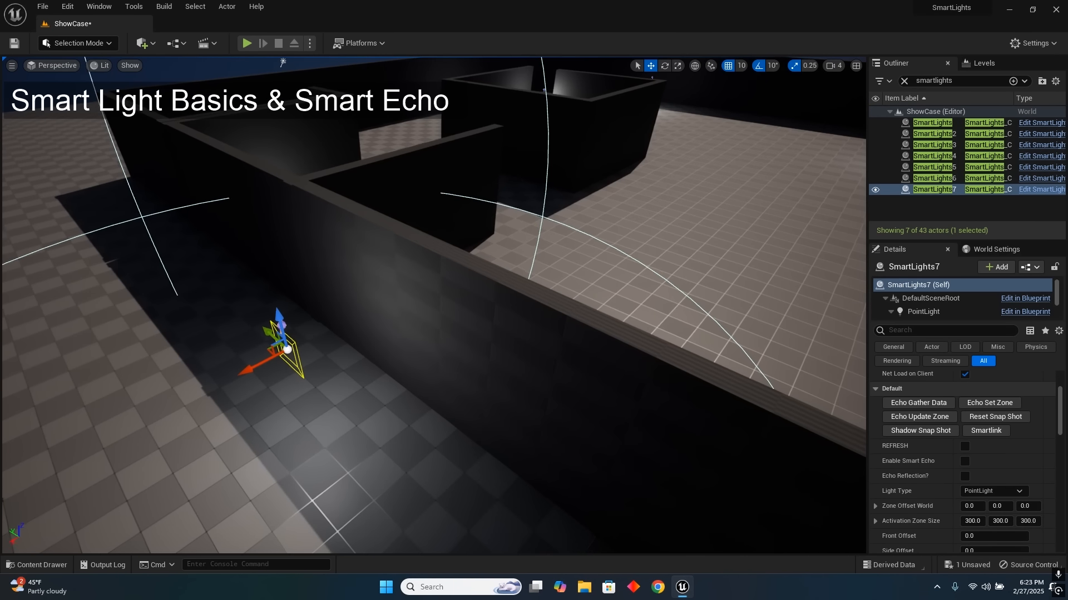
click(964, 461)
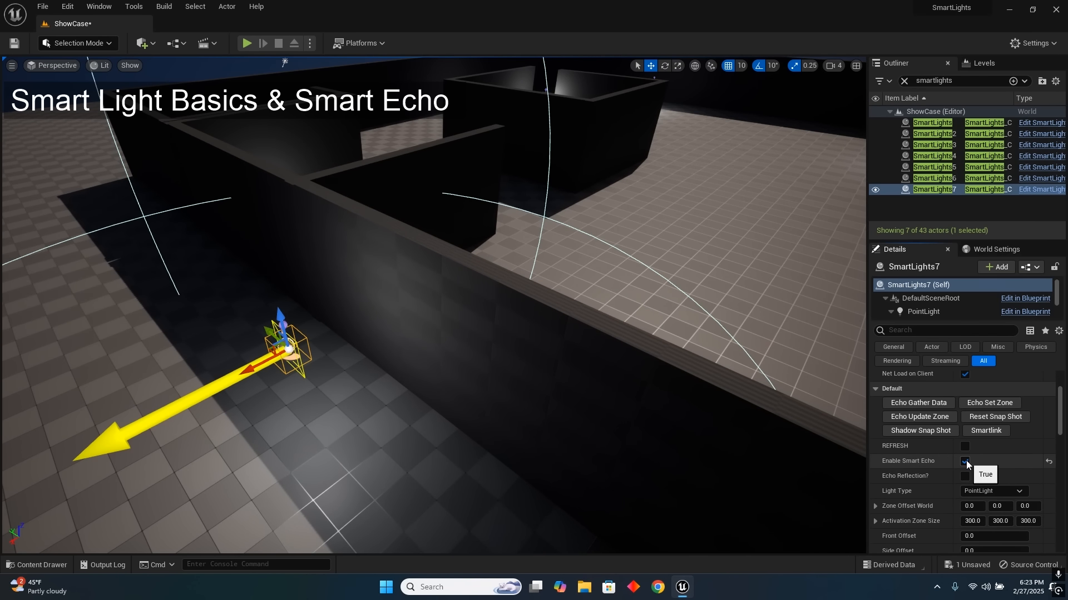
click(934, 406)
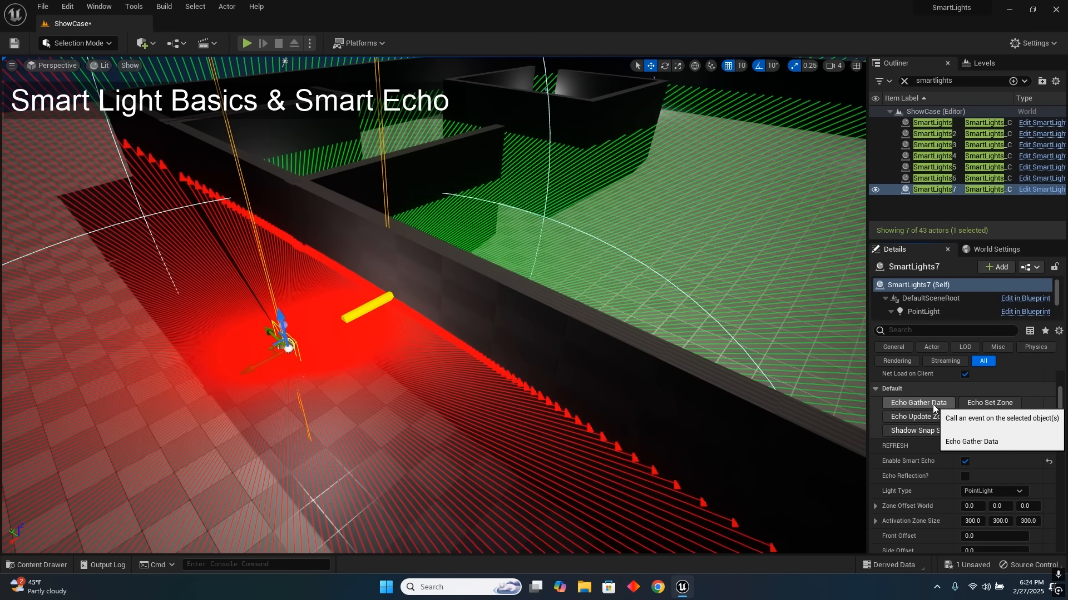
click(924, 417)
click(970, 404)
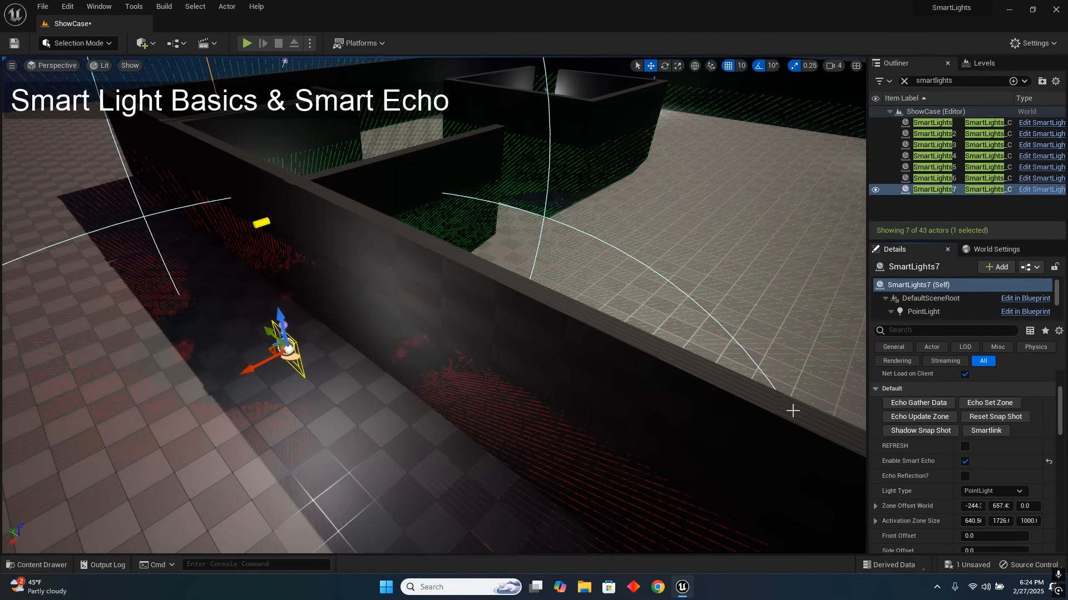
- Inspect the generated zone of the light outside the outer wall from several angles and disable its Smart Echo
key(s)
mouse_move(760, 398)
right_down()
mouse_move(687, 350)
mouse_move(855, 372)
mouse_move(729, 375)
mouse_move(723, 398)
mouse_move(606, 406)
mouse_move(721, 393)
mouse_move(714, 386)
mouse_move(727, 381)
right_up()
key(d)
key(a)
key(w)
key(d)
key(s)
key(w)
key(s)
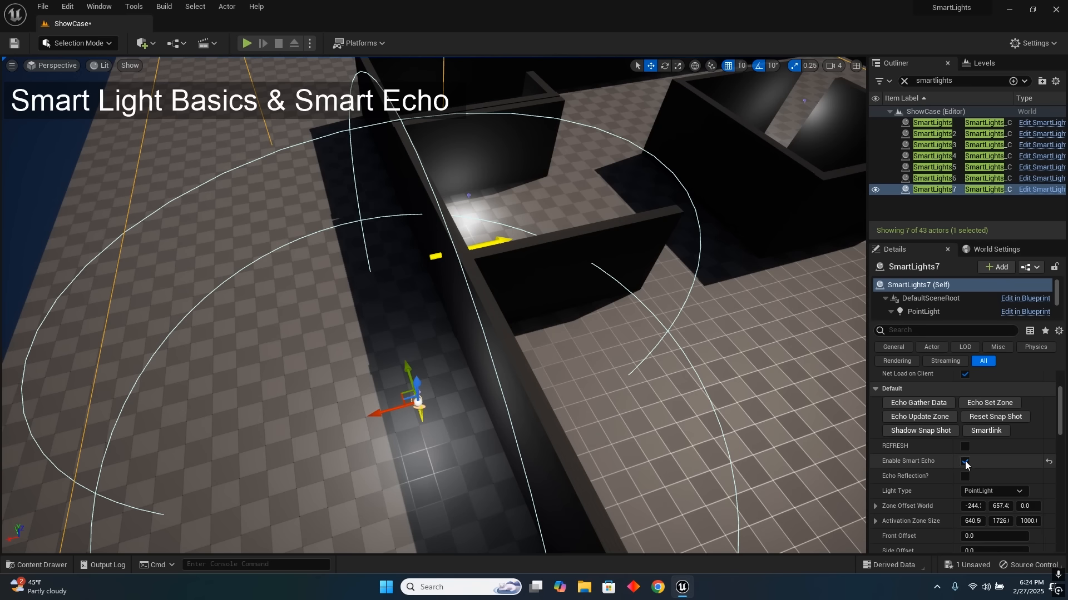
click(965, 461)
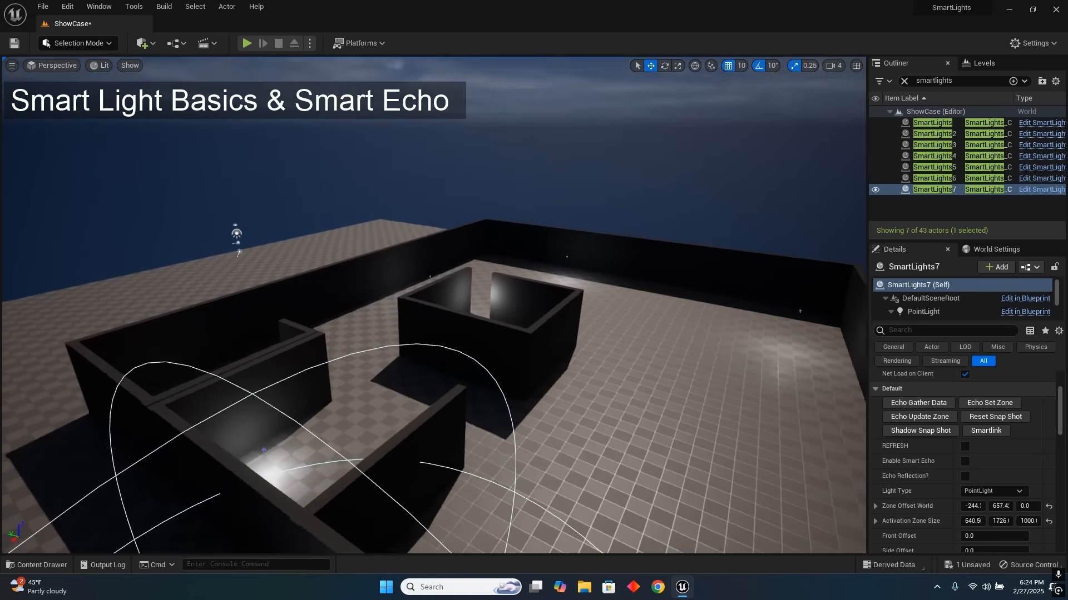
mouse_move(617, 359)
right_down()
mouse_move(639, 384)
mouse_move(628, 390)
mouse_move(617, 359)
right_up()
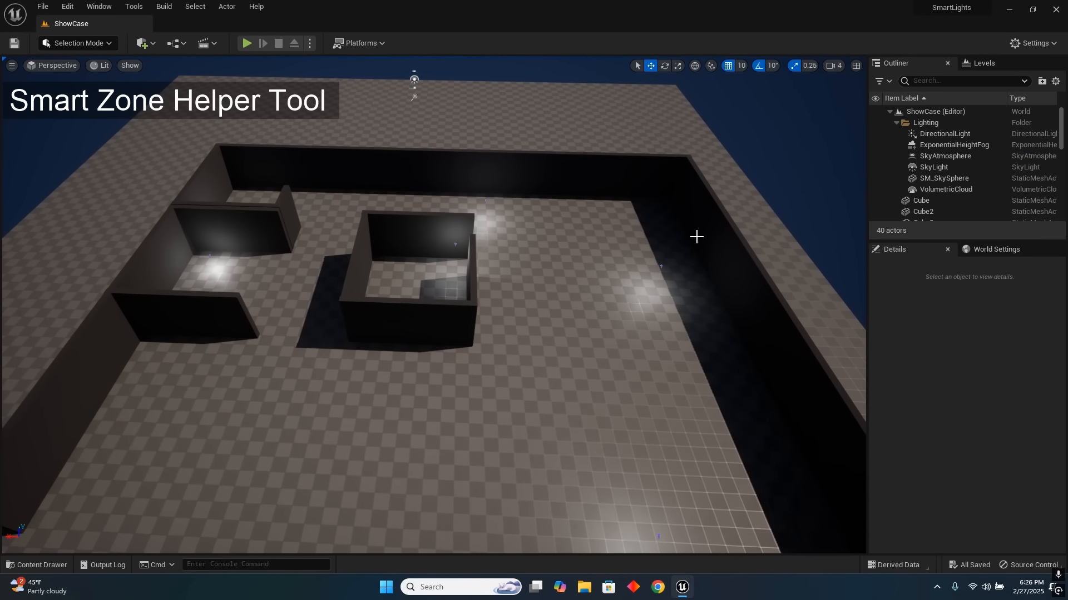
- Open the SmartLights Blueprints folder and place a SmartZoneHelperTool in the level beside the small room
key(ctrl+space)
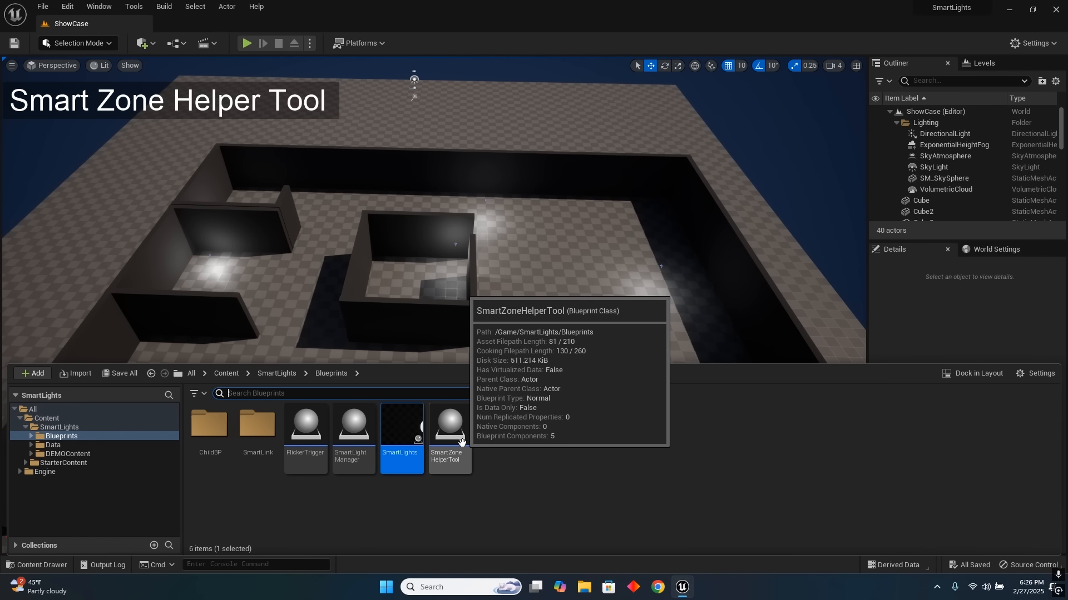
click(282, 374)
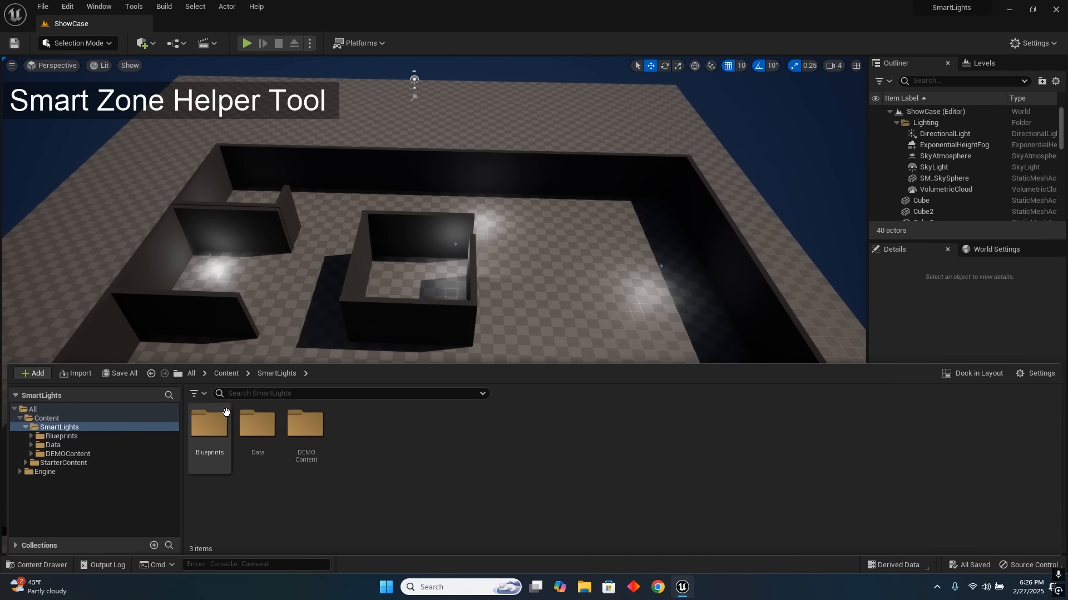
double_click(212, 424)
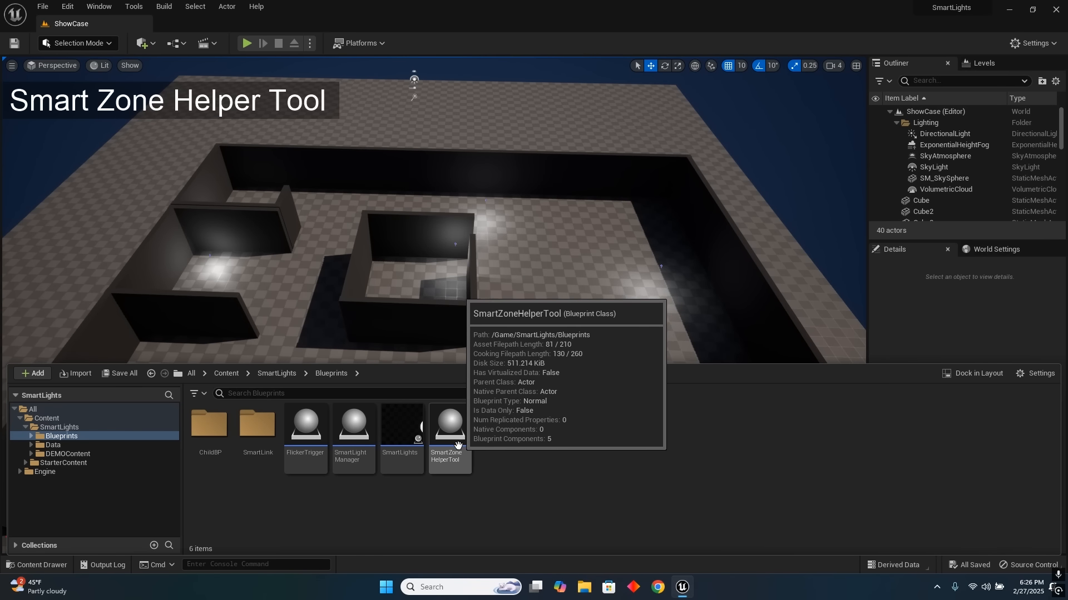
drag(450, 454, 425, 354)
right_drag(425, 354, 506, 378)
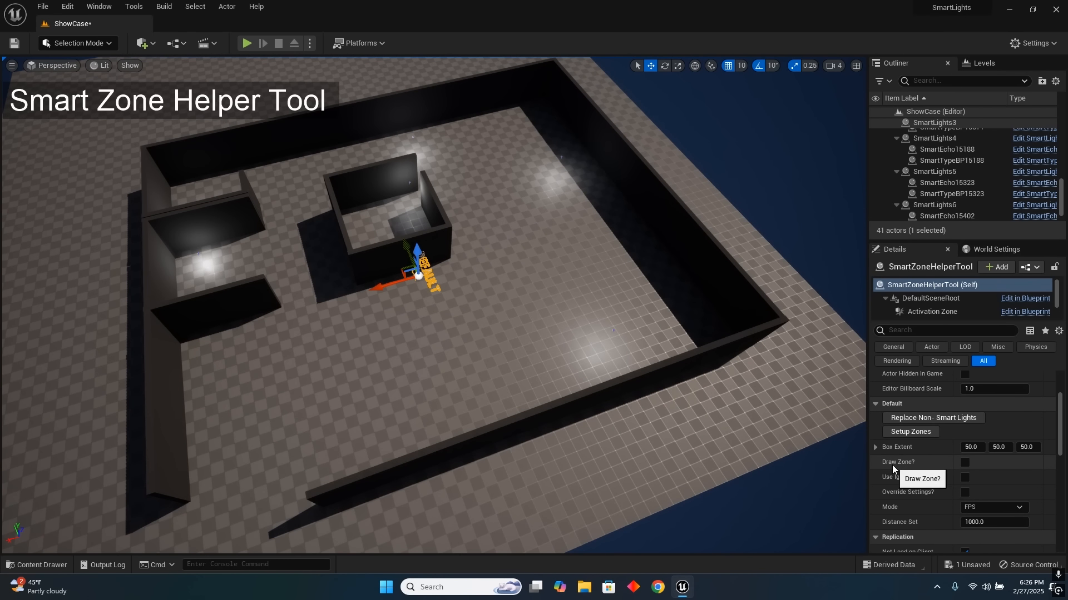
- Draw the helper tool's zone, enlarge its Box Extent to about 2948 × 2646 × 842 around the whole building, and hide the drawn zone
click(964, 462)
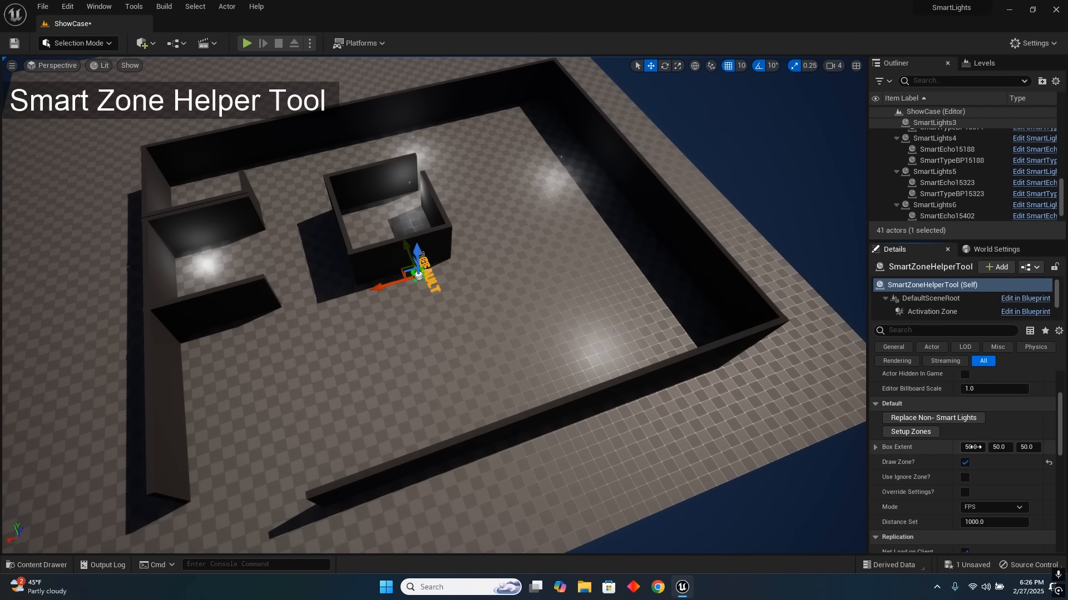
drag(971, 447, 1007, 448)
right_drag(667, 403, 726, 367)
drag(500, 339, 502, 321)
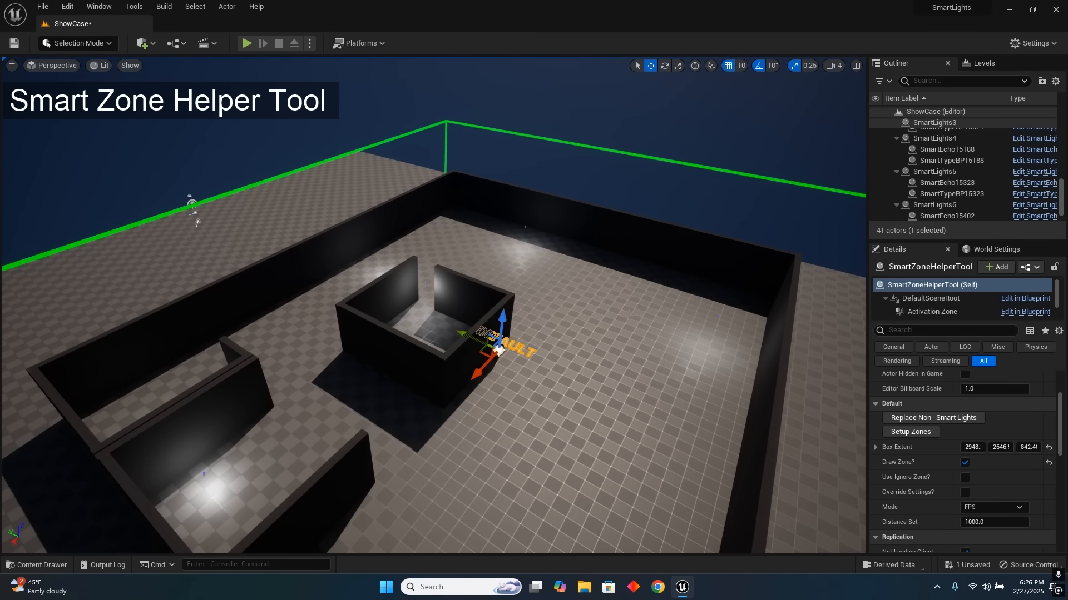
right_drag(502, 320, 518, 343)
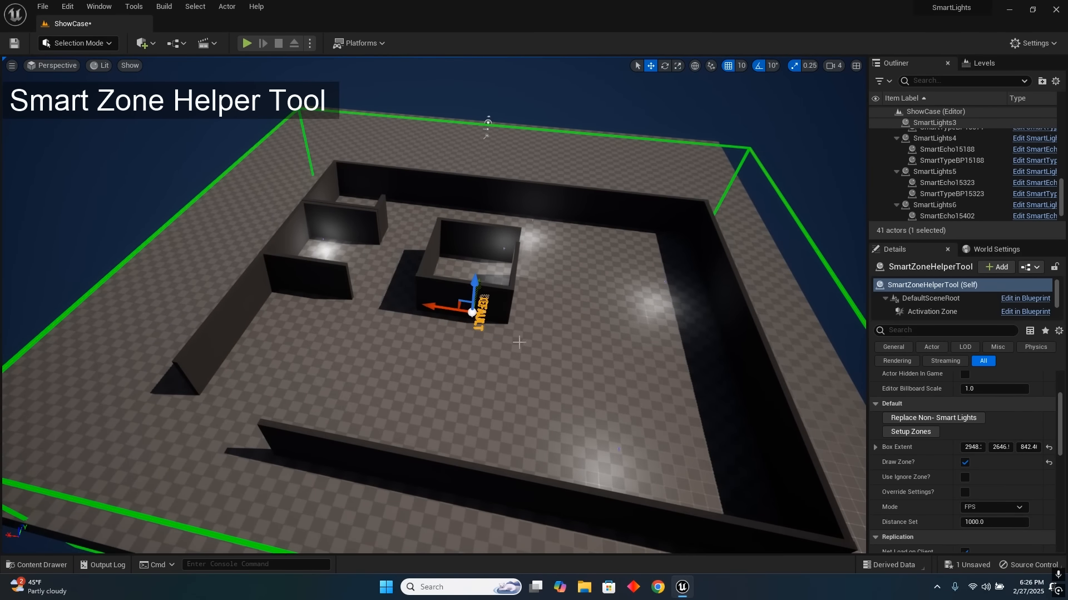
click(965, 463)
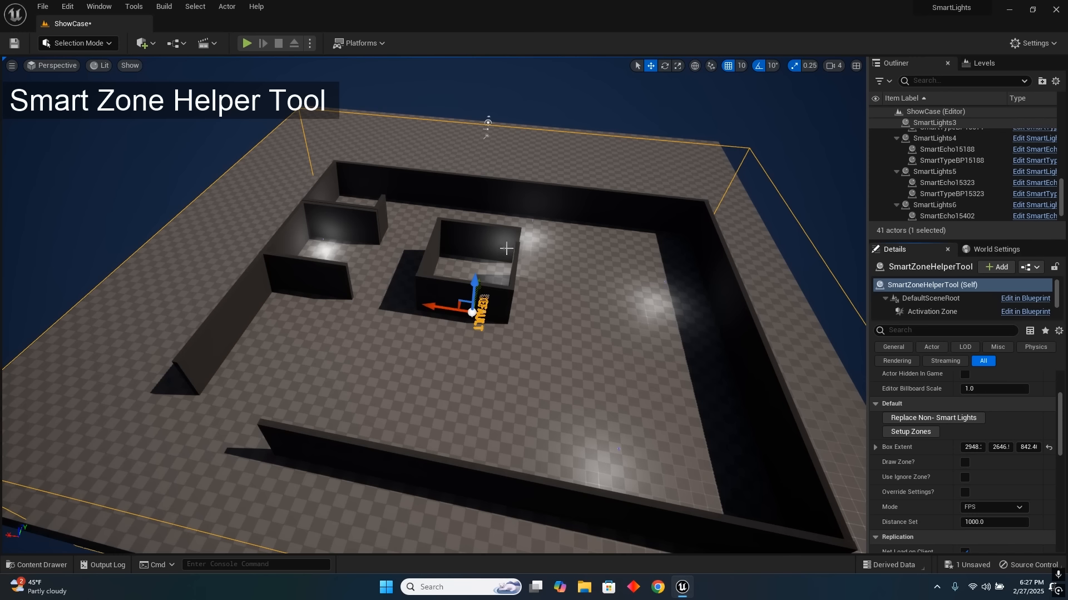
- Select the smart light in the small room and enable Draw Zone to check its activation zone around the building
click(504, 249)
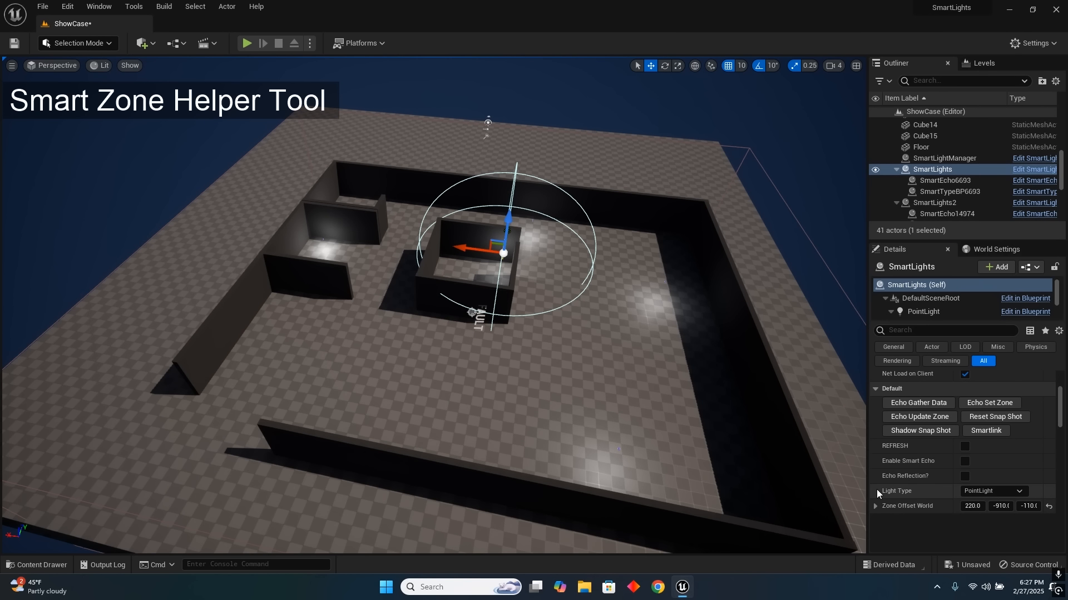
scroll(938, 464, down, 3)
click(965, 446)
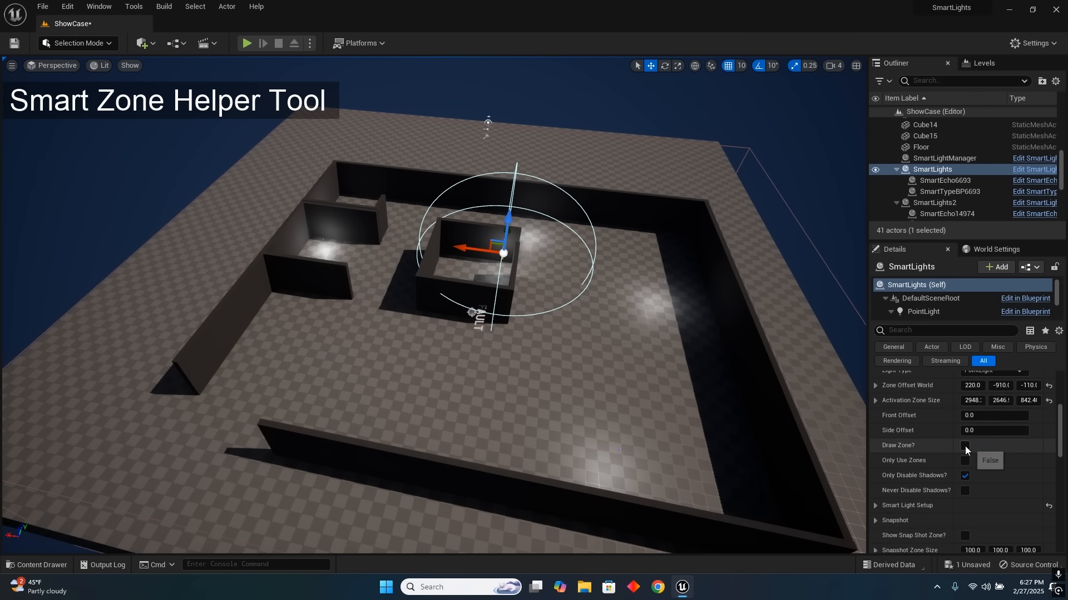
right_drag(452, 374, 374, 374)
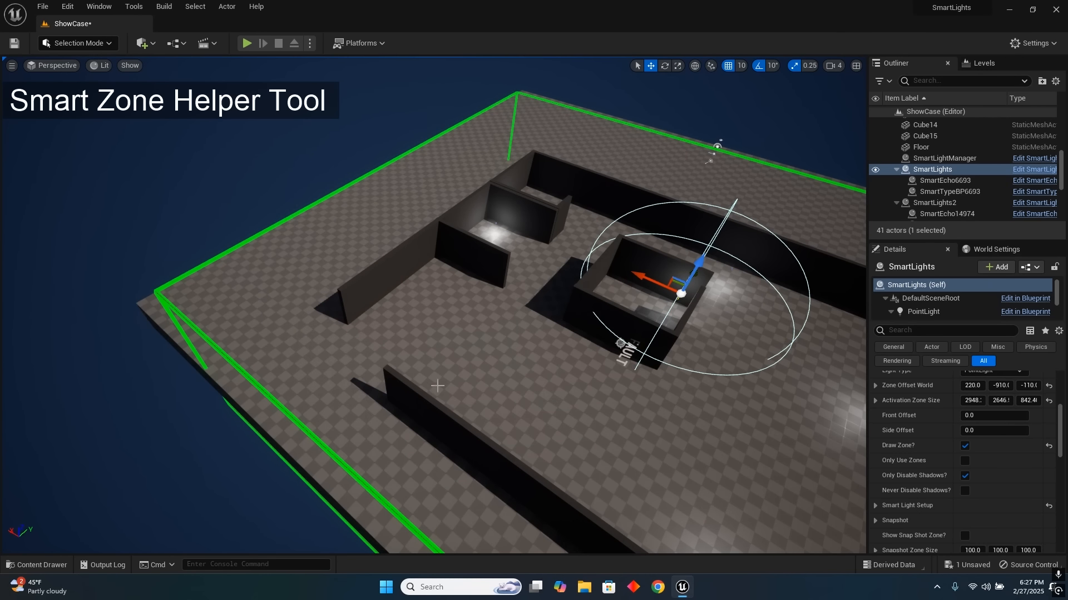
right_drag(444, 379, 491, 379)
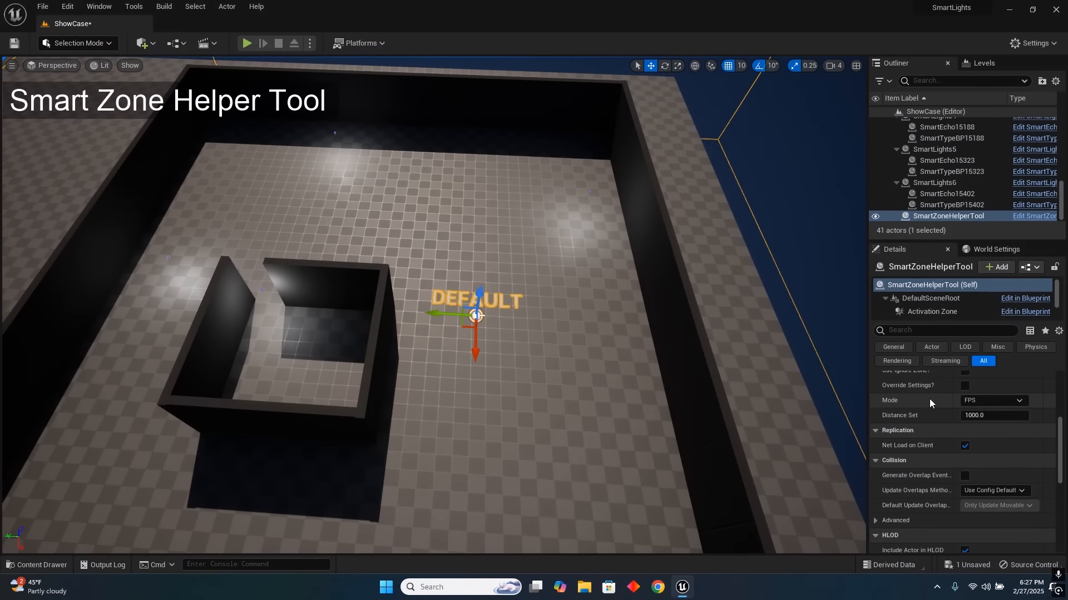
- Enable Override Settings on the SmartZoneHelperTool
scroll(930, 400, up, 4)
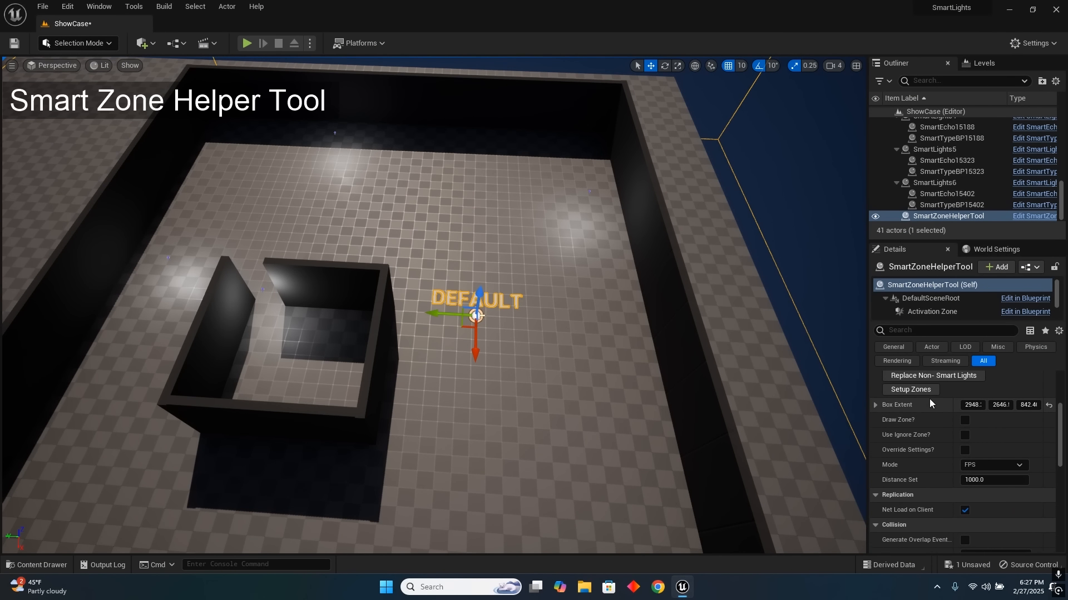
scroll(929, 399, up, 1)
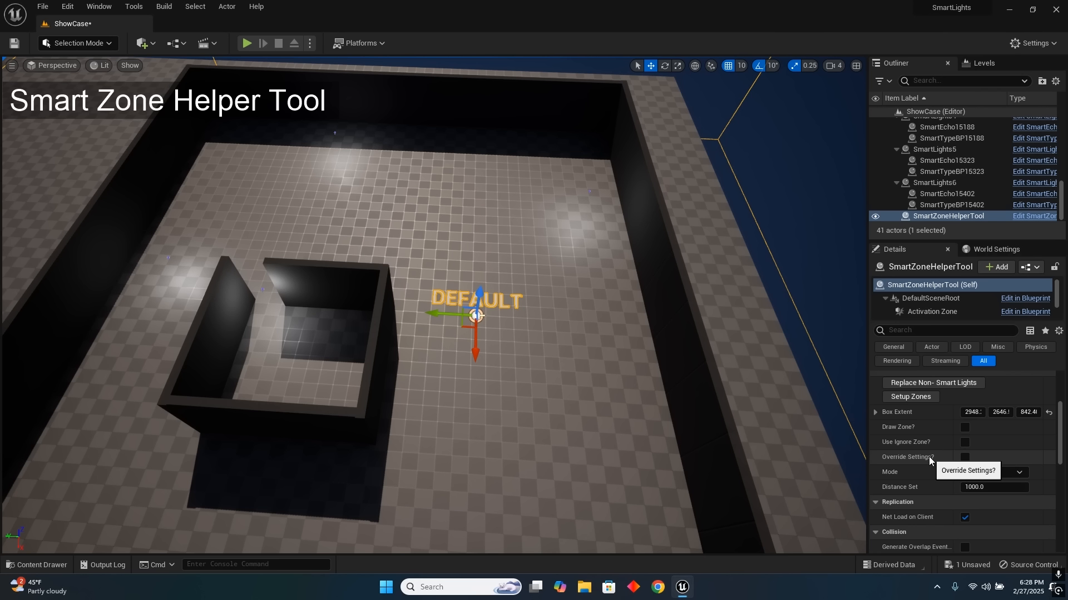
click(964, 458)
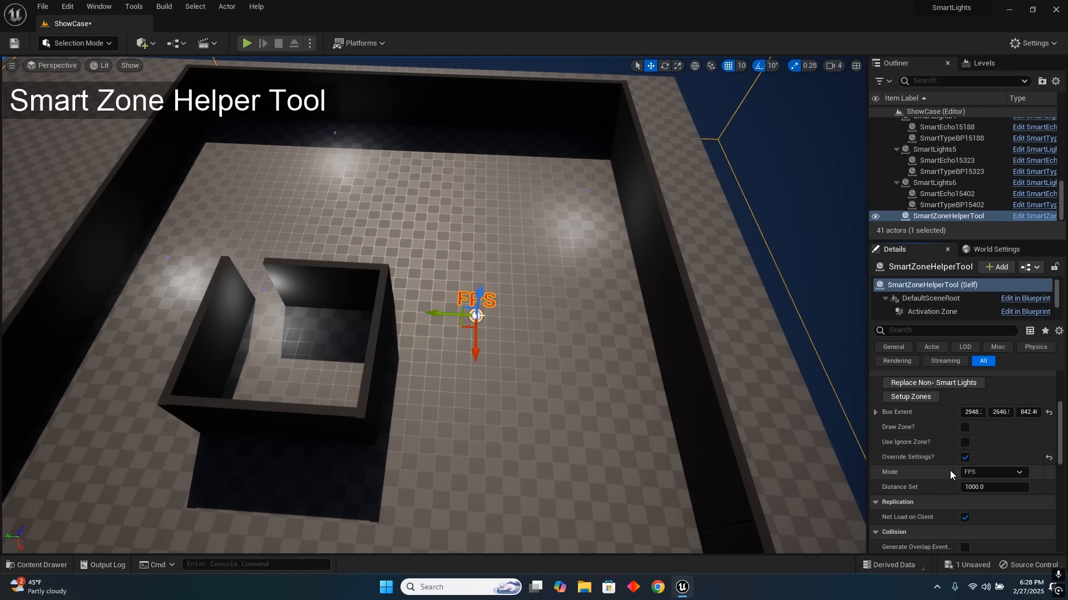
- Select the SmartLightManager outside the outer wall and examine its FPS and distance settings
right_drag(834, 427, 649, 484)
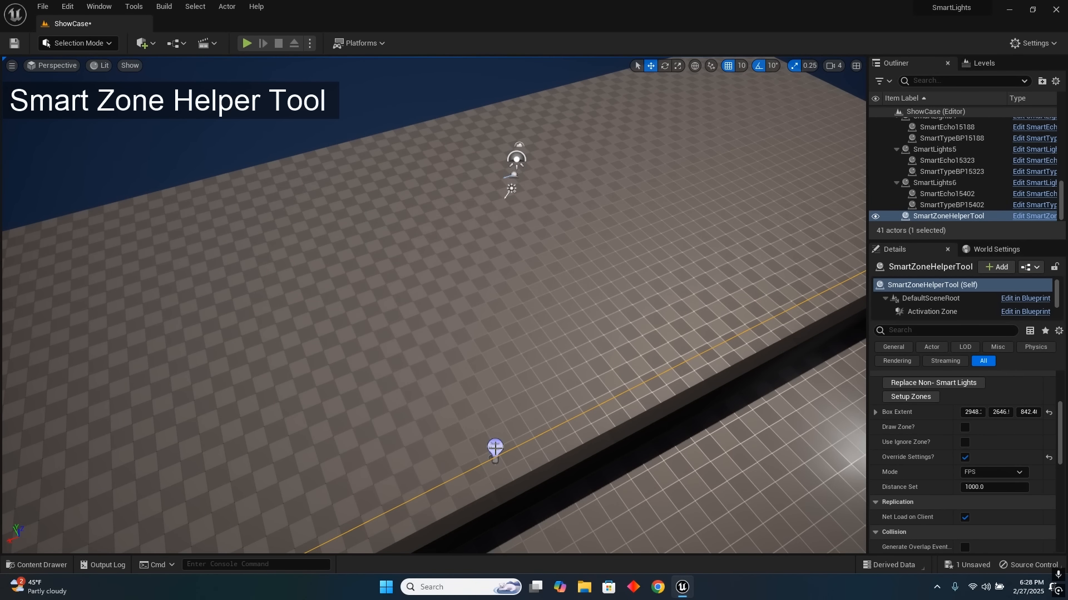
click(492, 449)
scroll(932, 435, up, 5)
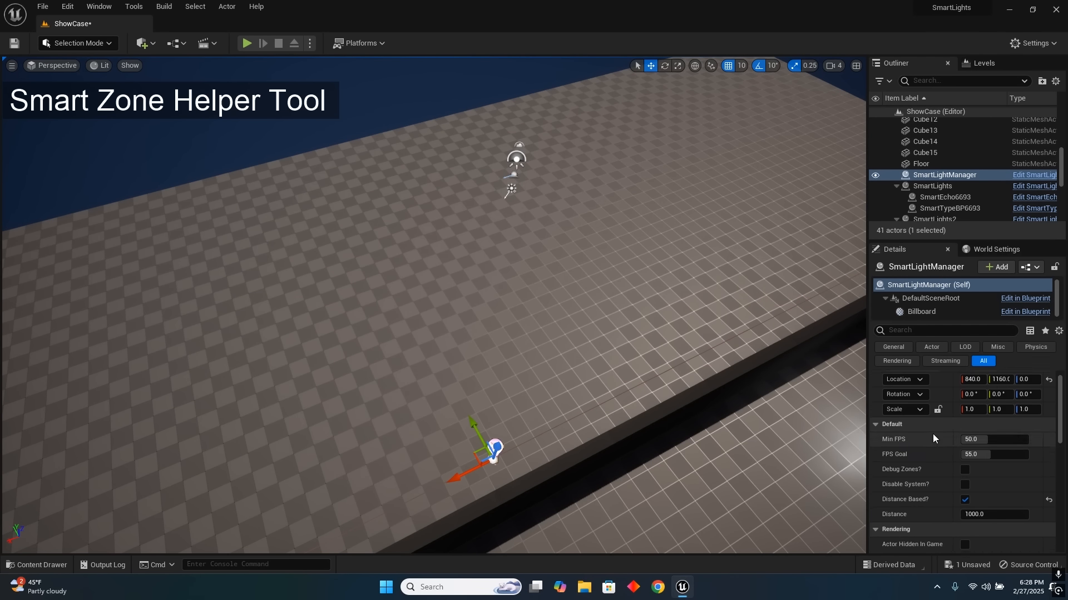
mouse_move(502, 416)
right_down()
mouse_move(561, 419)
mouse_move(519, 406)
right_up()
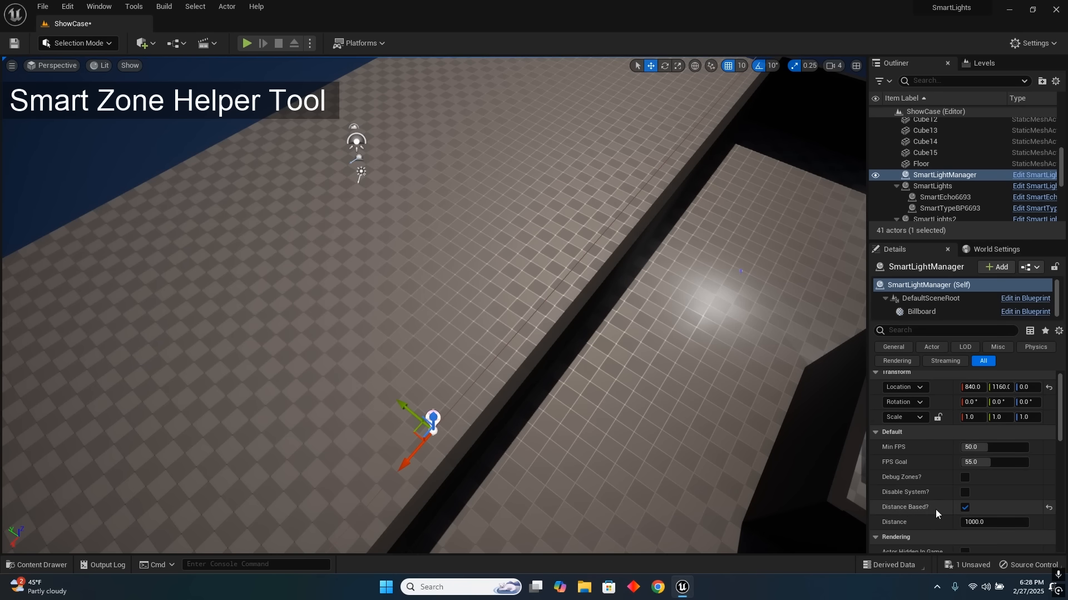
right_drag(504, 387, 591, 462)
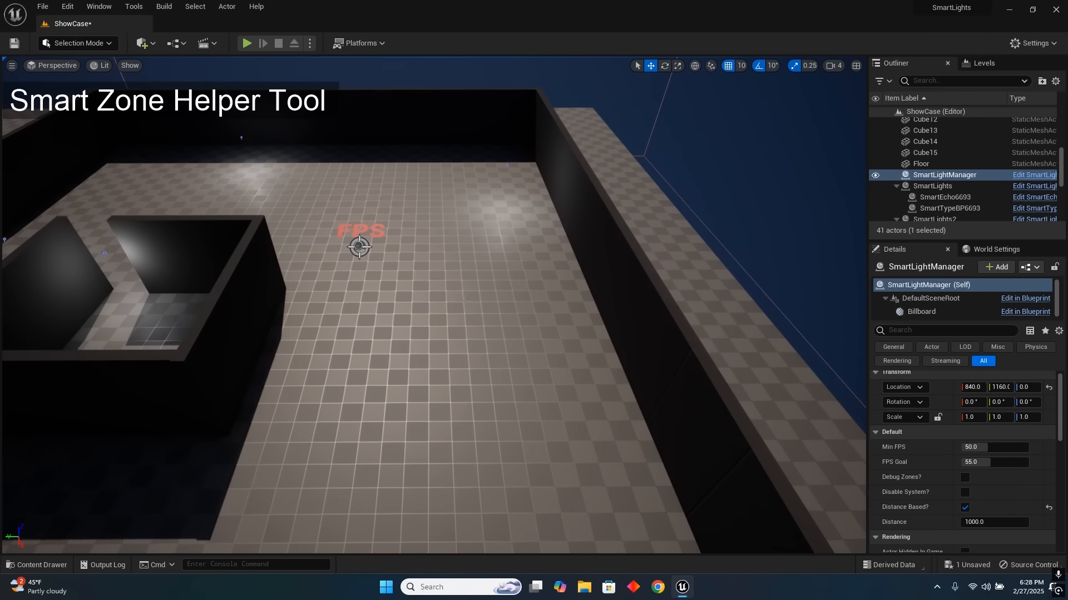
- Compare the SmartZoneHelperTool's override mode and distance options with the SmartLightManager's default settings
click(359, 246)
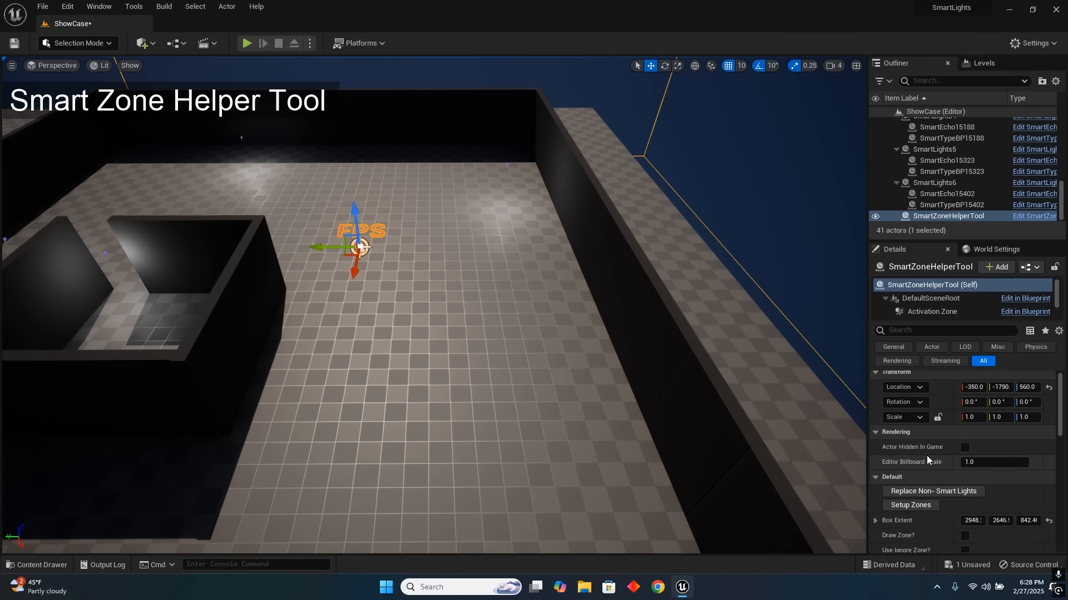
scroll(927, 455, down, 3)
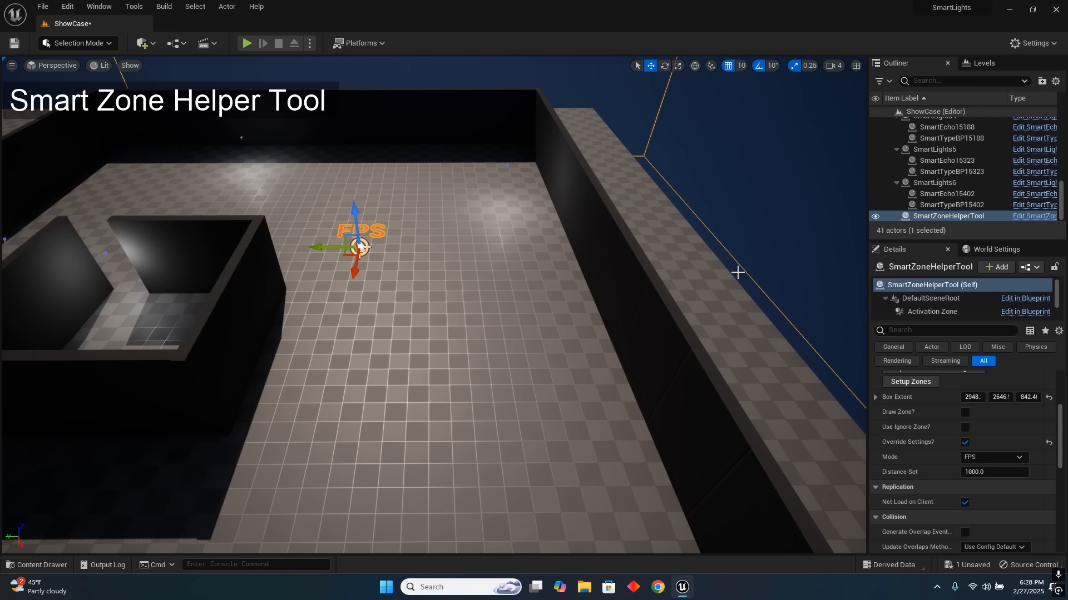
right_drag(496, 284, 499, 282)
right_drag(350, 249, 356, 249)
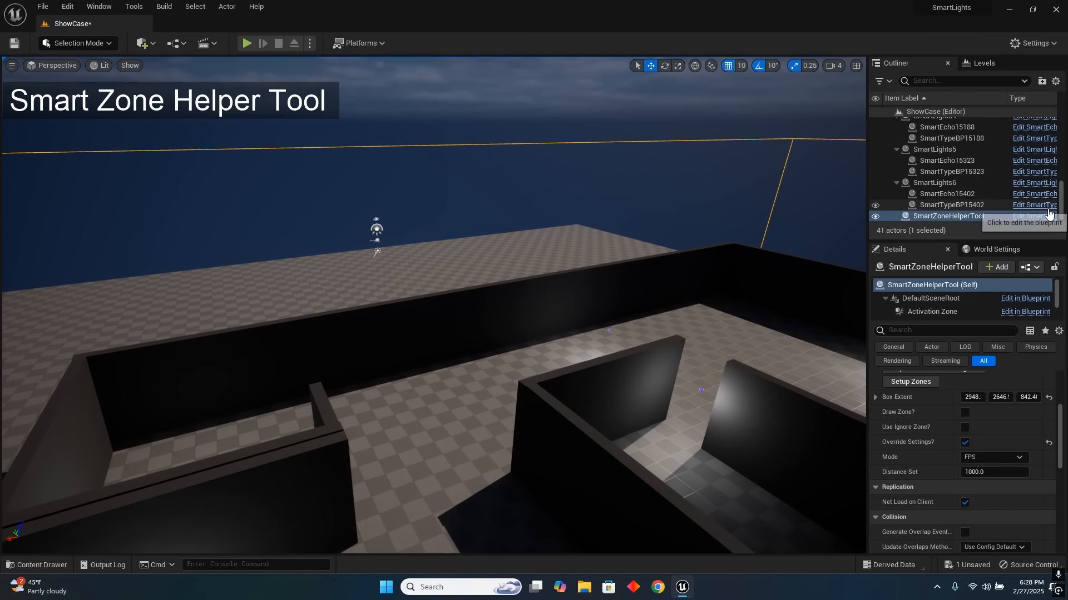
right_click(899, 217)
mouse_move(739, 260)
right_down()
mouse_move(839, 267)
mouse_move(717, 278)
mouse_move(678, 295)
mouse_move(740, 261)
right_up()
click(431, 431)
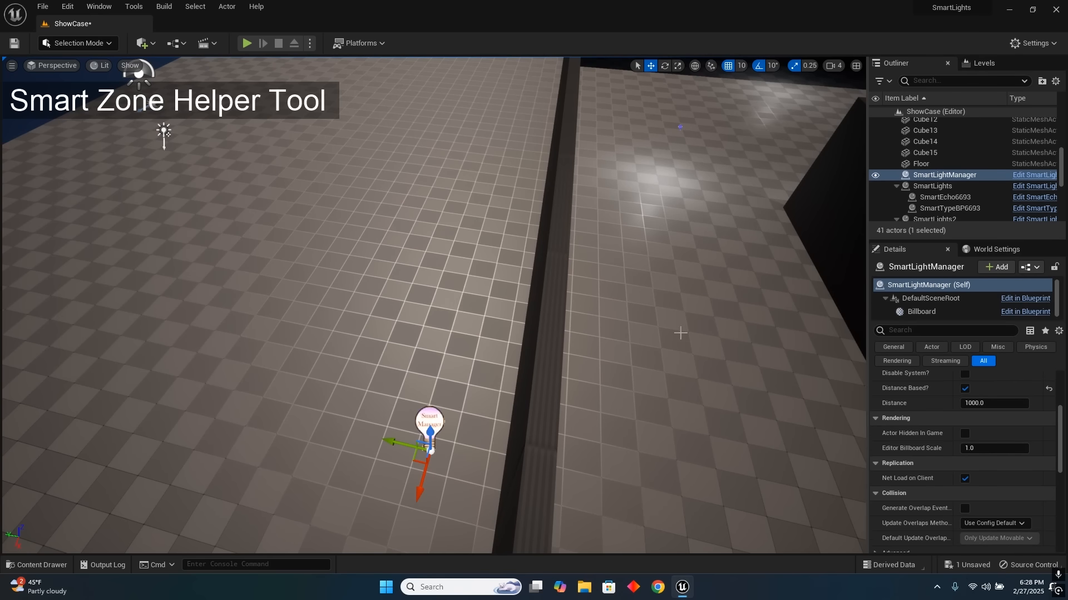
scroll(903, 416, up, 3)
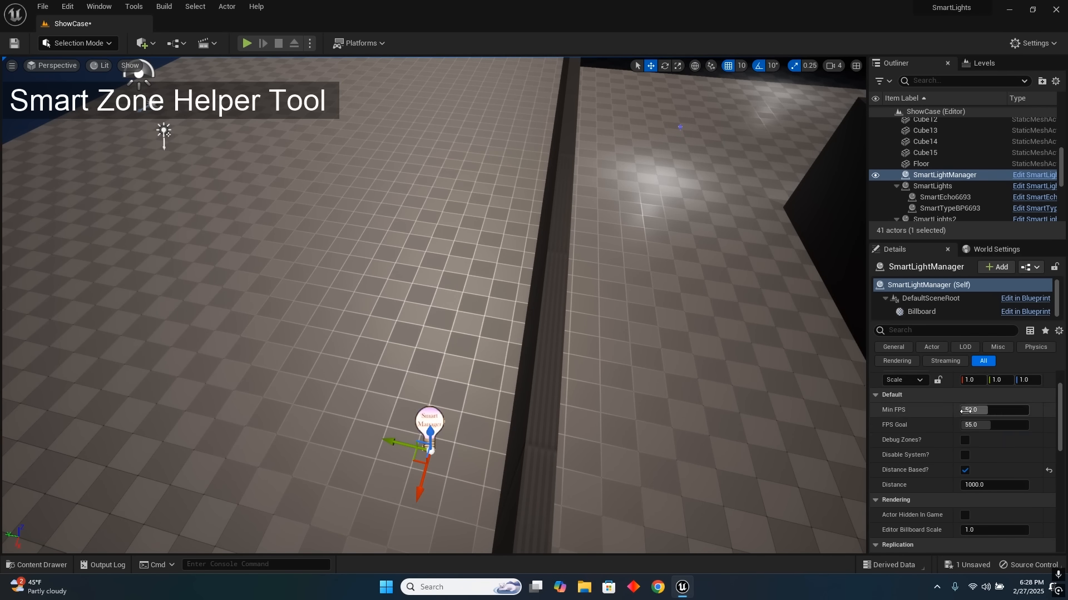
key(w)
mouse_move(743, 417)
right_down()
mouse_move(781, 389)
mouse_move(784, 356)
mouse_move(834, 378)
mouse_move(745, 405)
right_up()
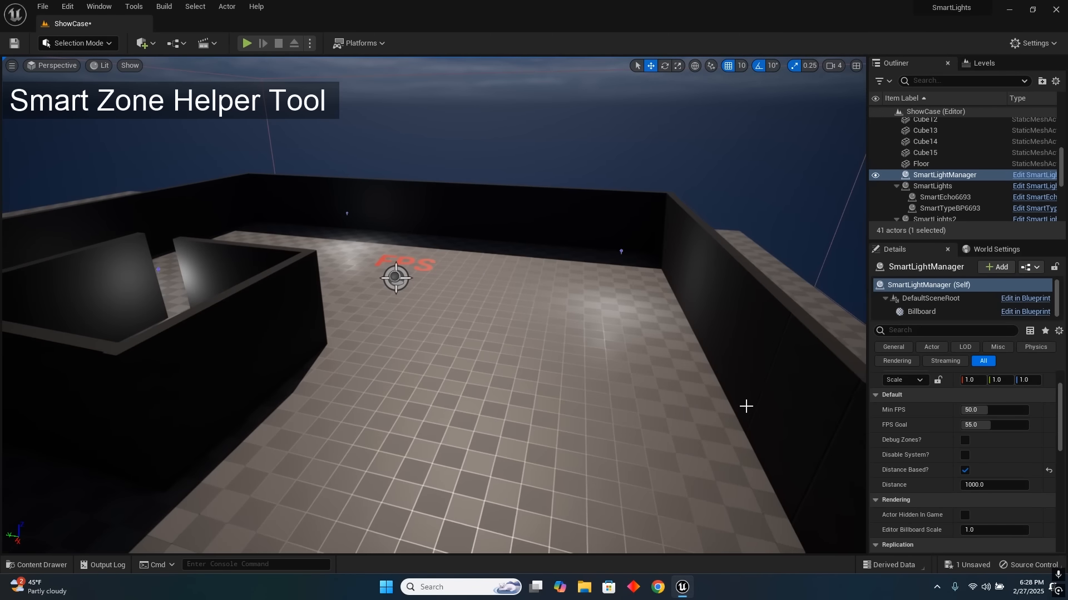
- Set the SmartZoneHelperTool's override Mode to DISTANCE and its Distance Set to 200
click(397, 277)
key(w)
mouse_move(606, 279)
right_down()
mouse_move(578, 250)
mouse_move(577, 282)
mouse_move(586, 283)
right_up()
key(s)
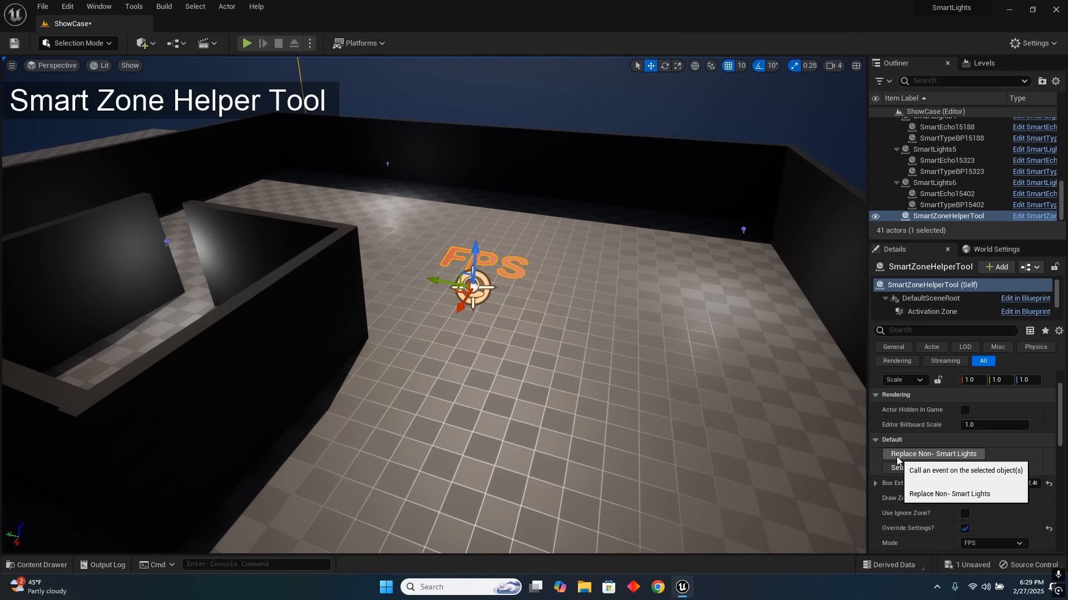
scroll(901, 455, down, 3)
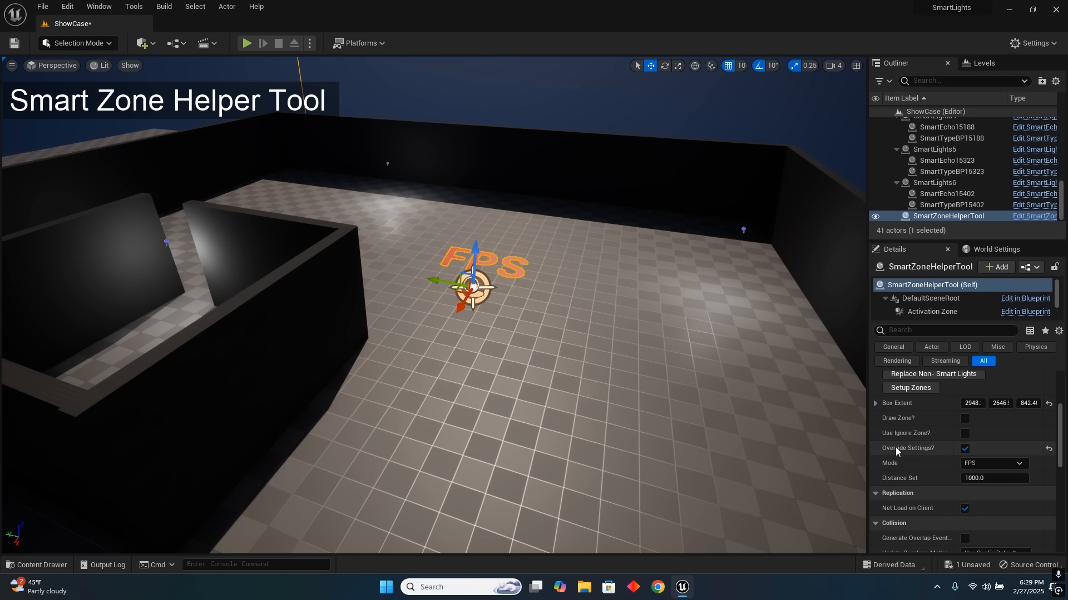
click(991, 465)
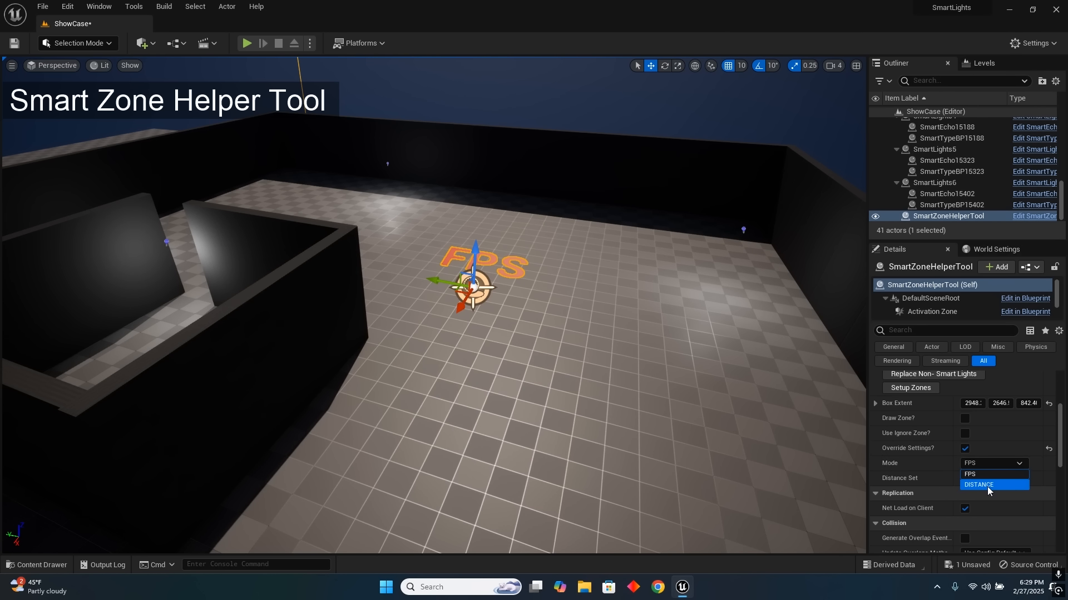
click(986, 485)
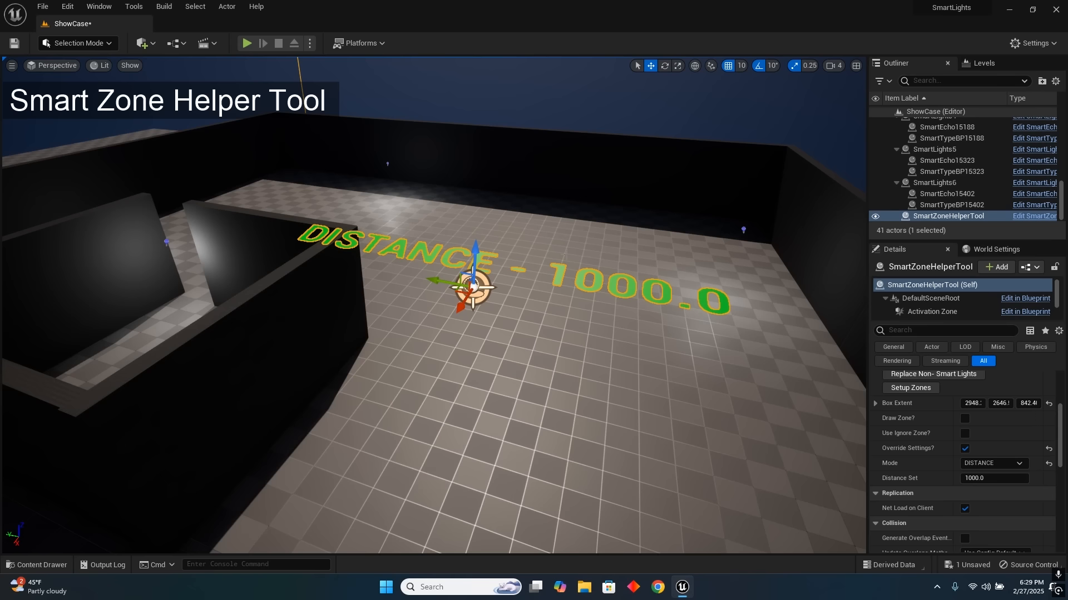
click(997, 478)
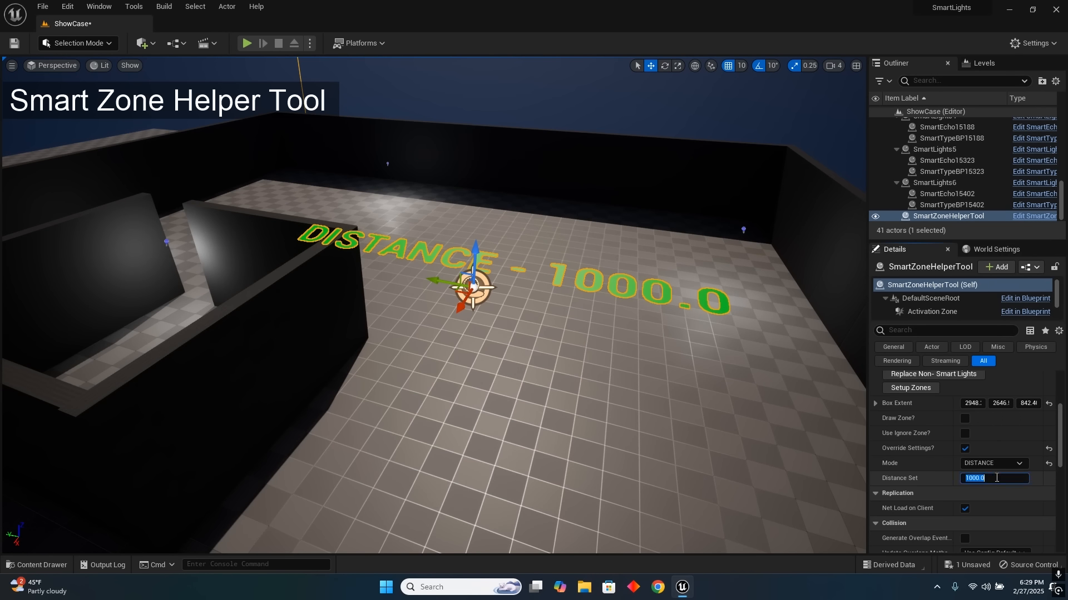
text(200)
key(Return)
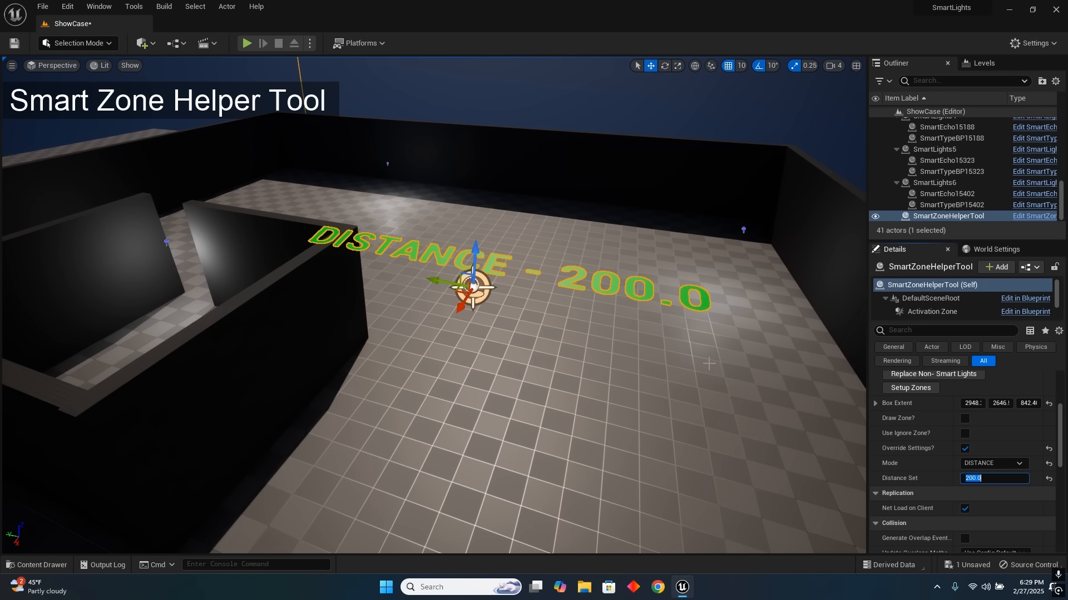
right_drag(710, 353, 730, 341)
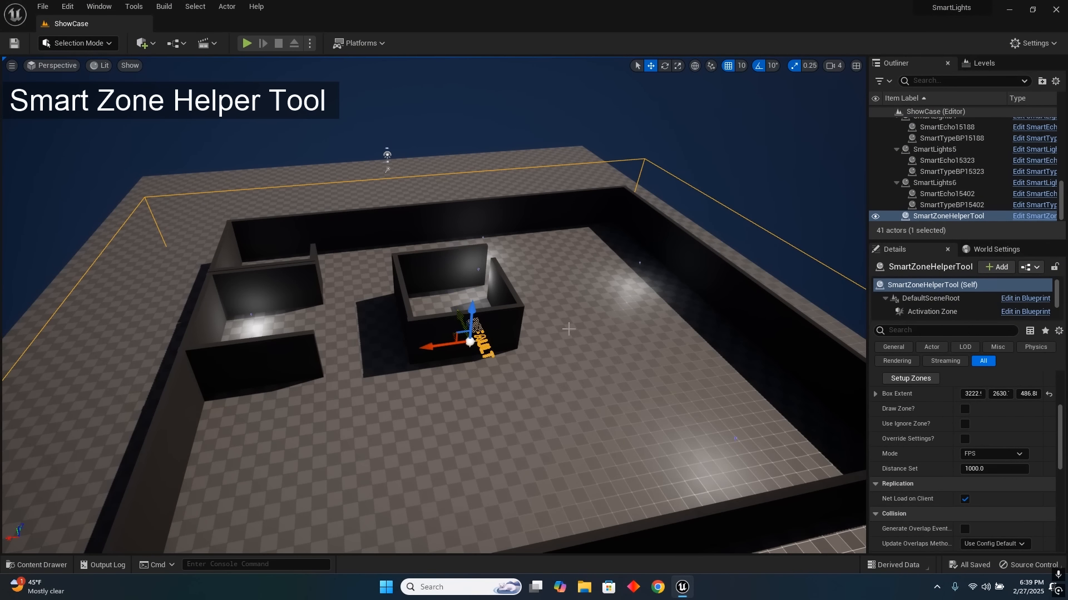
- Select the smart light in the room built against the outer wall and briefly draw its zone to check its size
key(w)
mouse_move(568, 329)
right_down()
mouse_move(513, 333)
mouse_move(564, 329)
right_up()
key(a)
key(s)
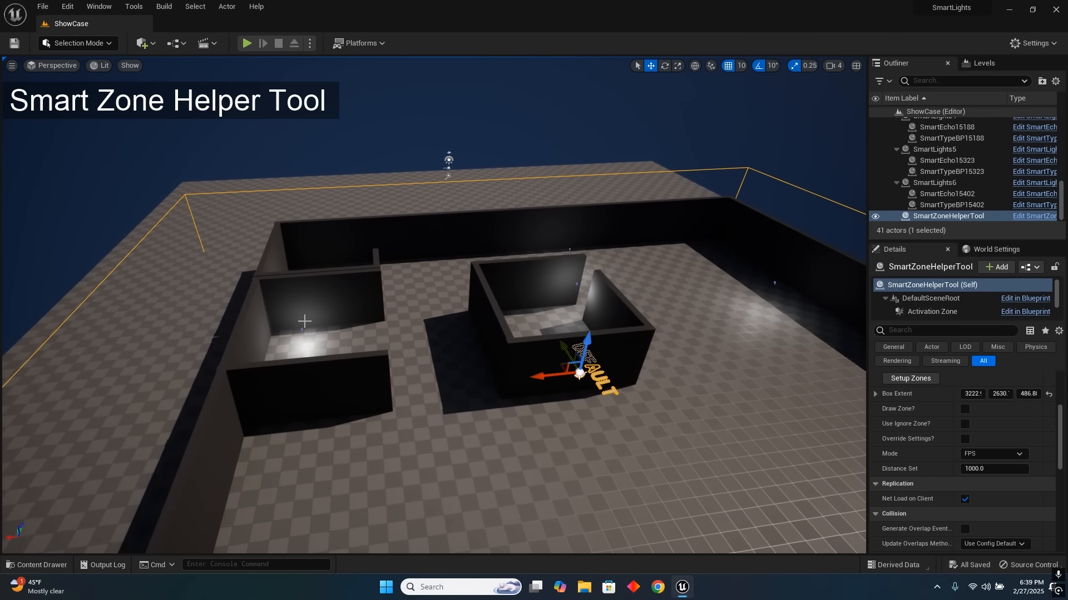
click(302, 334)
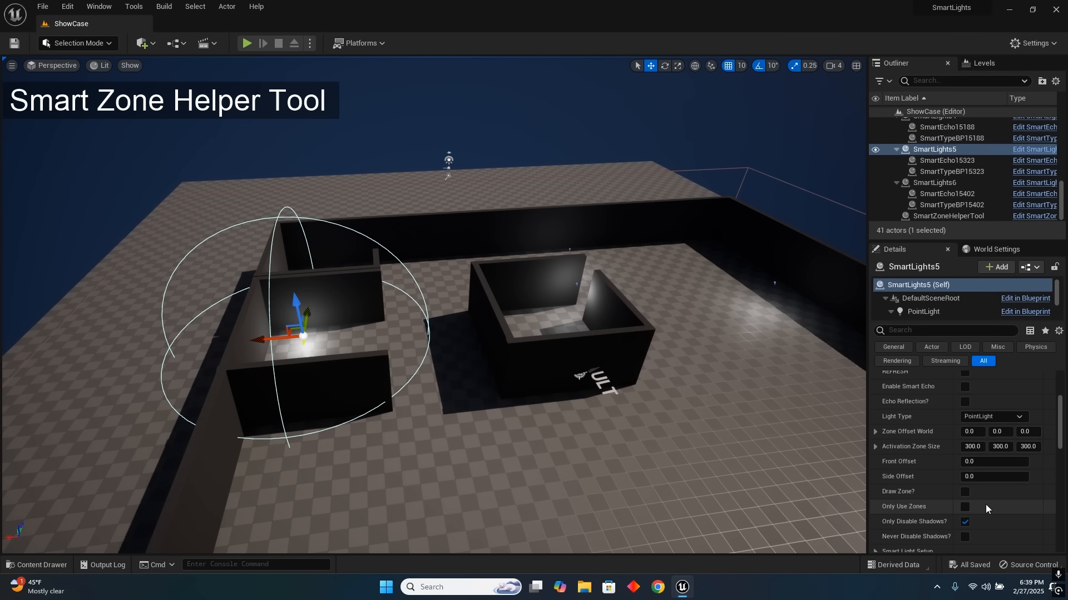
scroll(986, 508, up, 1)
click(964, 520)
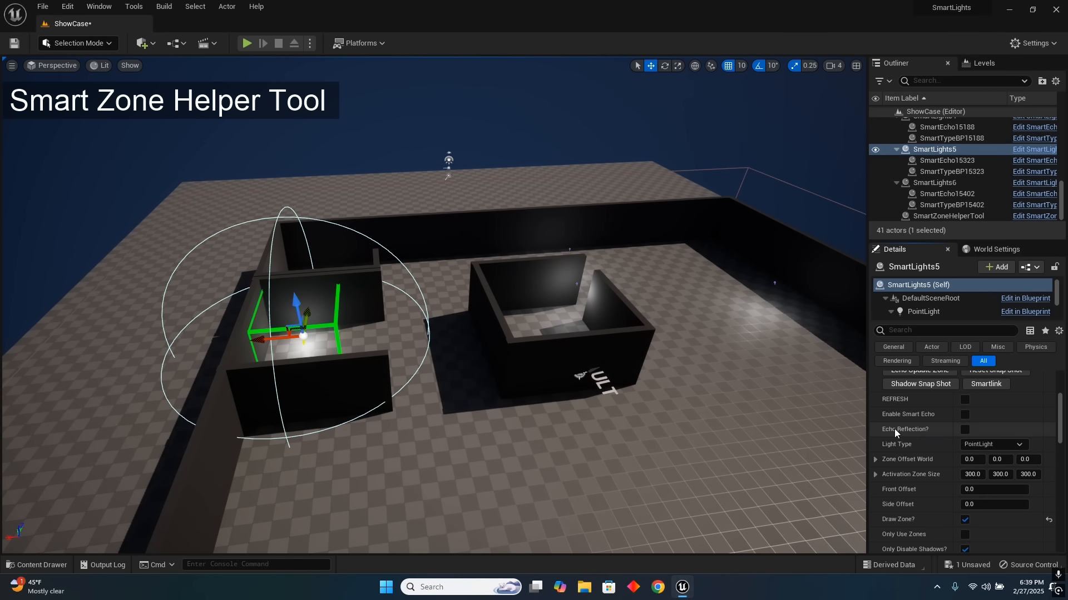
click(964, 520)
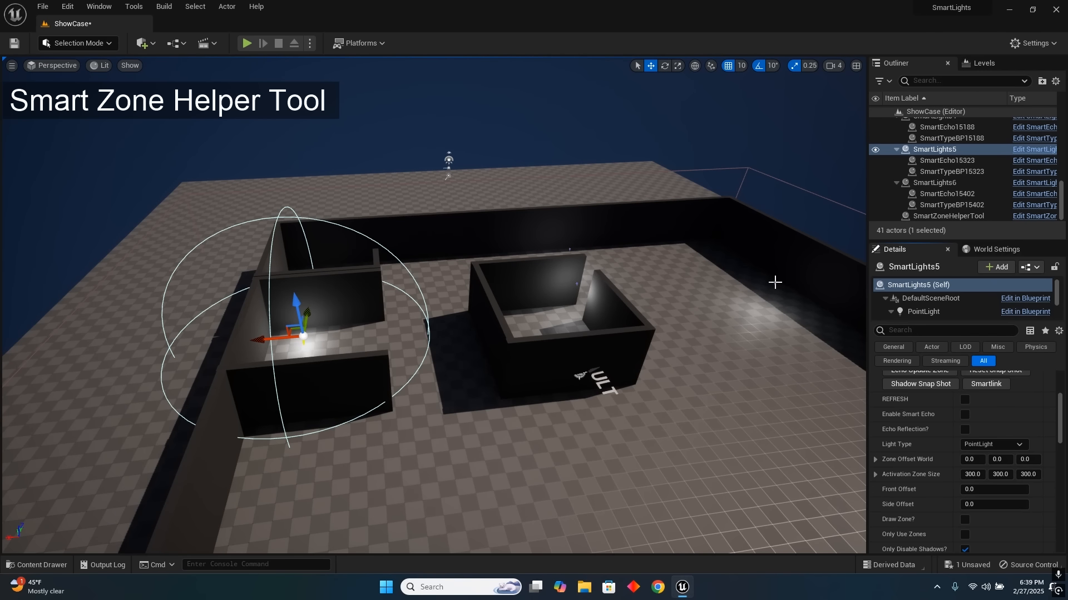
- Select SmartLights4 in the open hall and briefly draw its activation zone to check its size
click(775, 283)
click(965, 521)
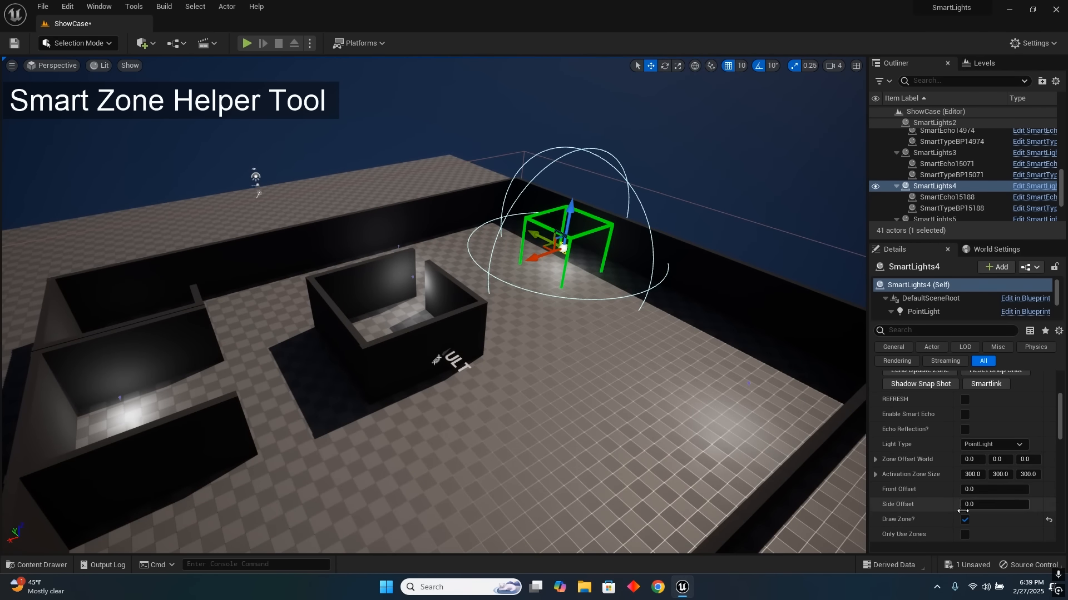
click(964, 520)
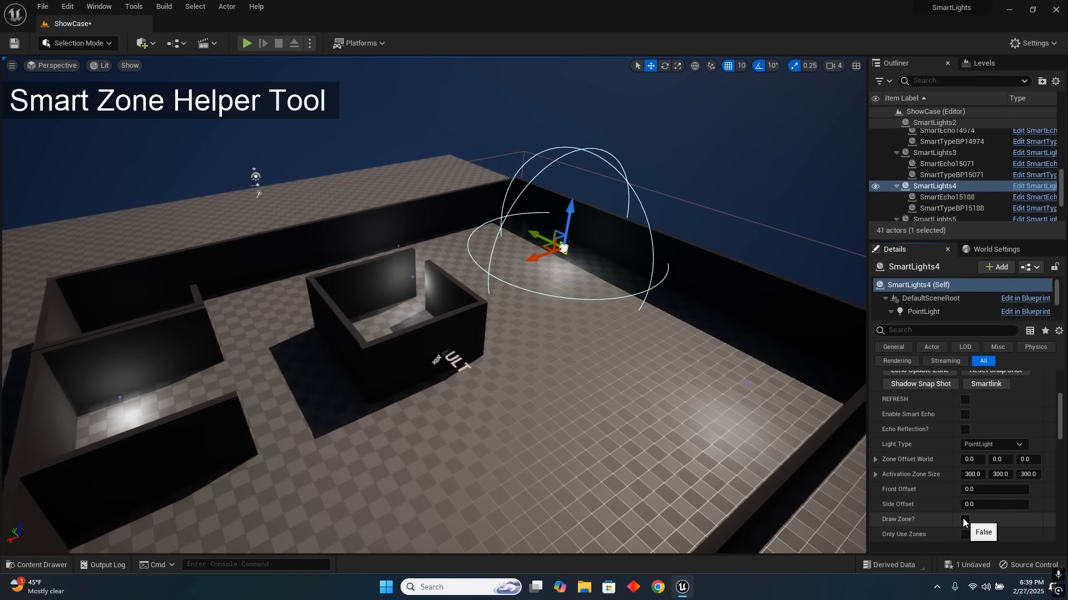
key(s)
right_drag(735, 419, 695, 424)
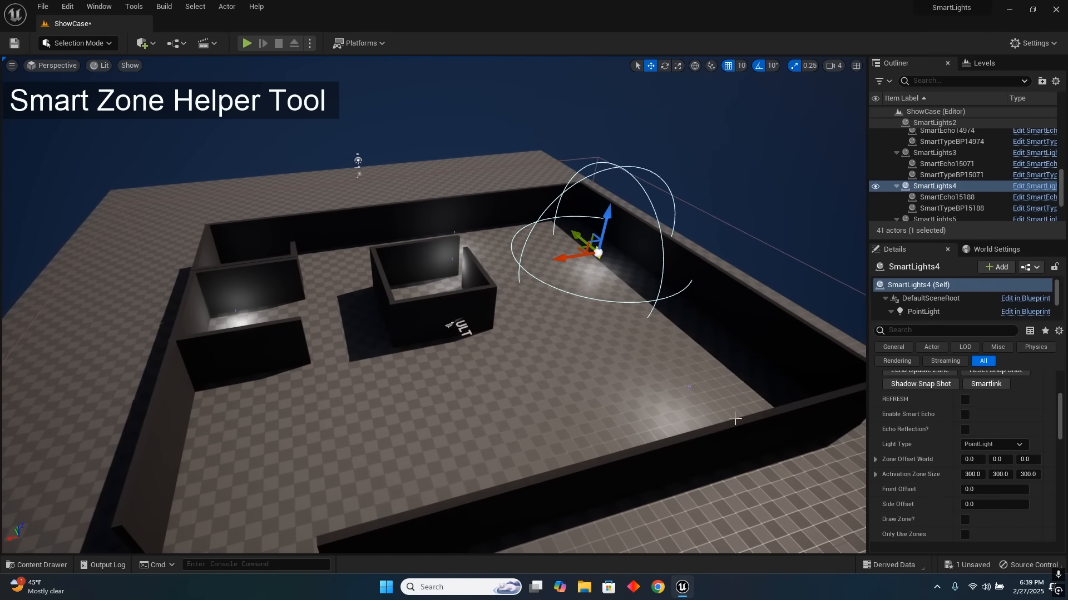
- Review the SmartZoneHelperTool's coverage of the building, and select SmartLights4 and SmartLights2 together in the open hall
click(755, 238)
mouse_move(755, 238)
right_down()
mouse_move(709, 254)
mouse_move(737, 249)
right_up()
key(s)
scroll(749, 240, up, 4)
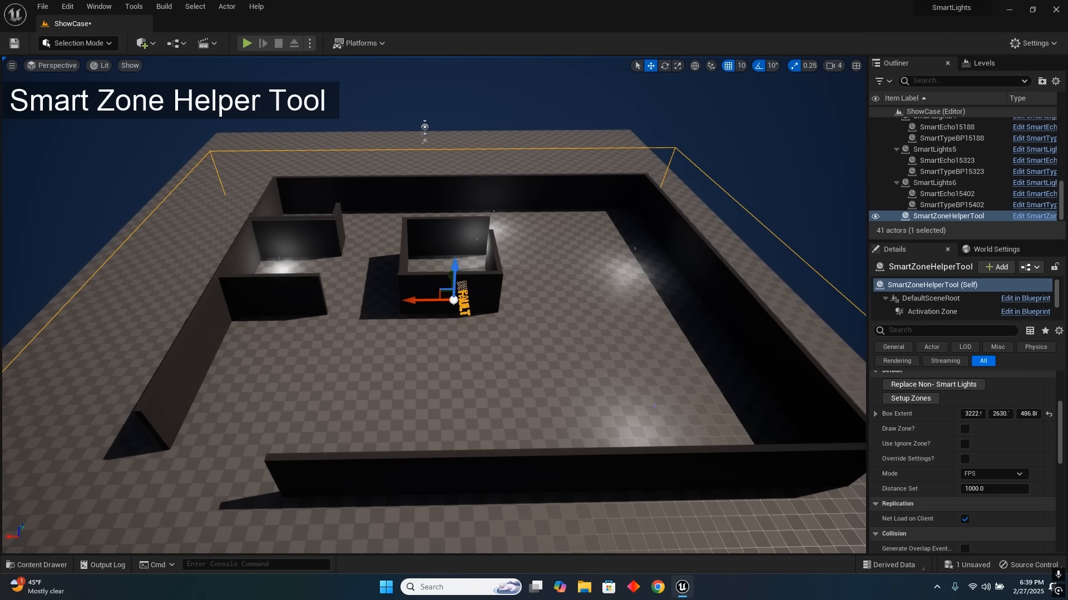
click(634, 249)
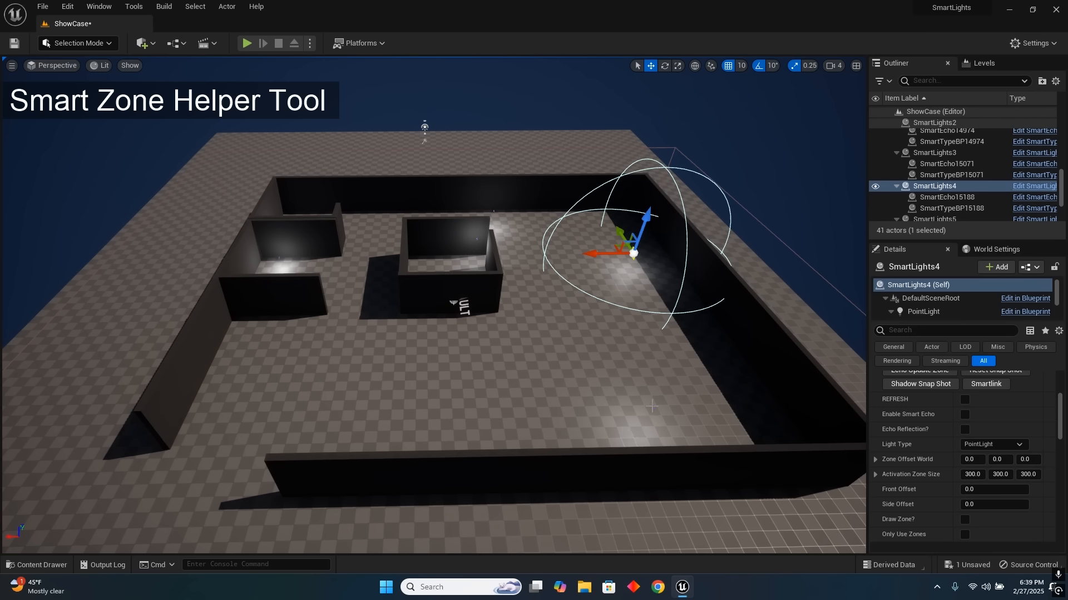
ctrl+click(652, 410)
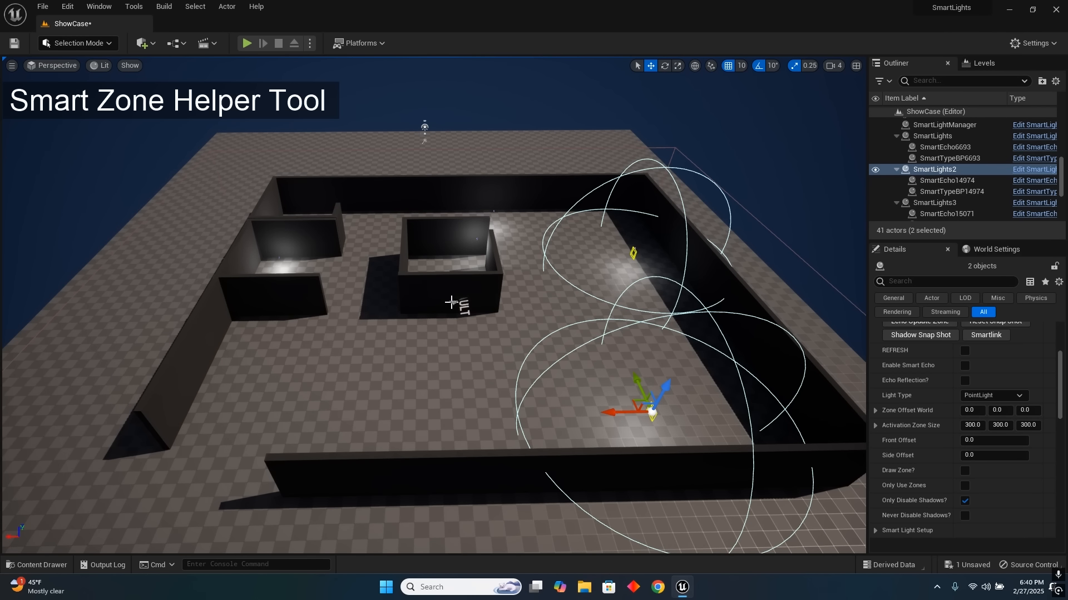
- Enable Draw Zone and Use Ignore Zone on the SmartZoneHelperTool
click(451, 302)
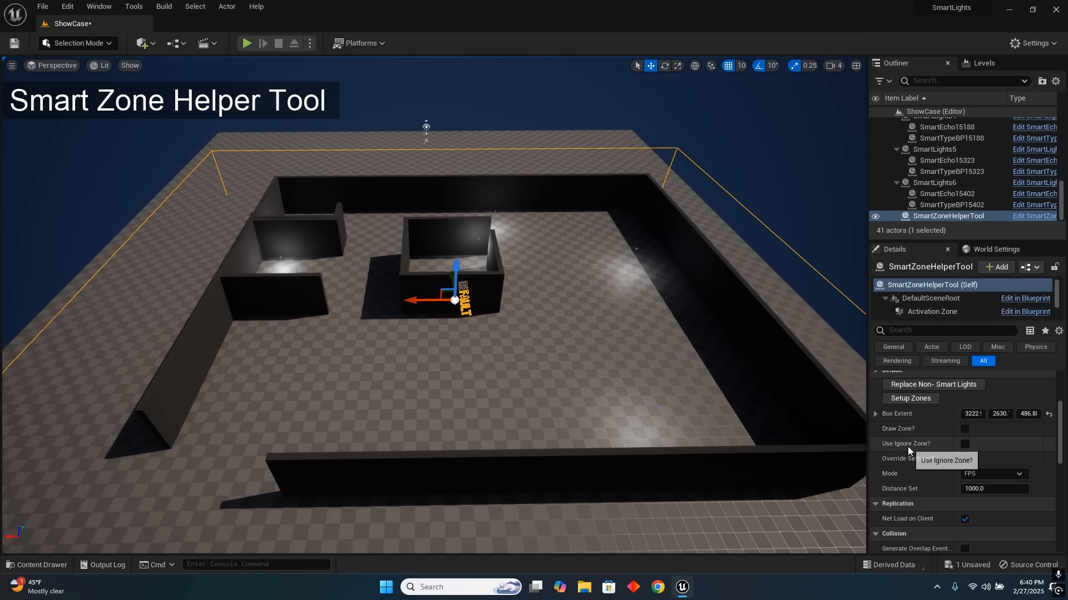
click(964, 430)
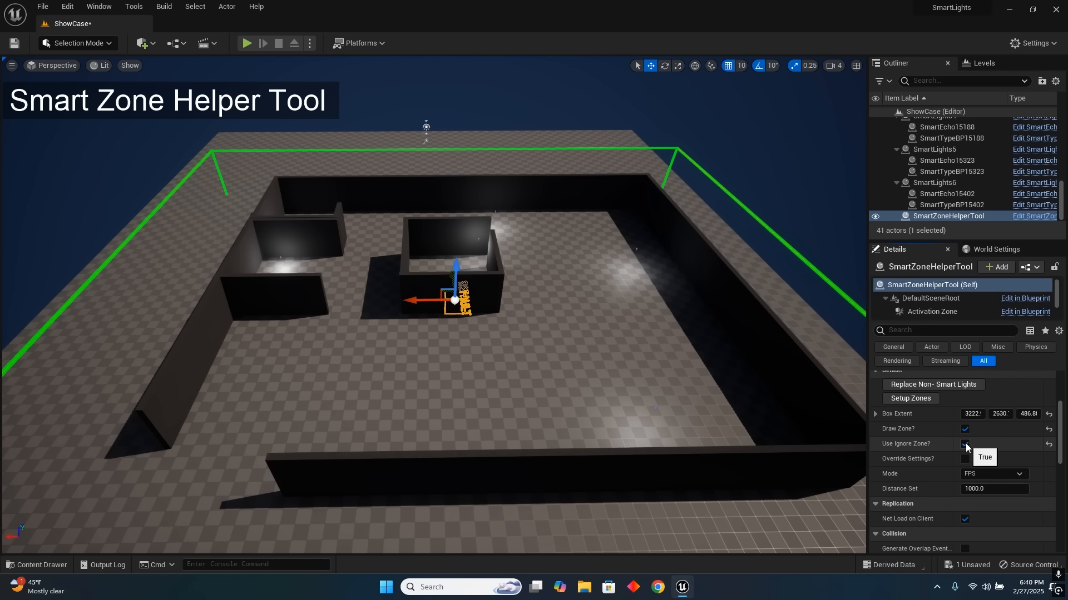
click(964, 444)
- Select the helper tool's Ignore Zone component and move it along X to about -1920, beside the hall's outer wall
key(w)
right_drag(473, 347, 495, 345)
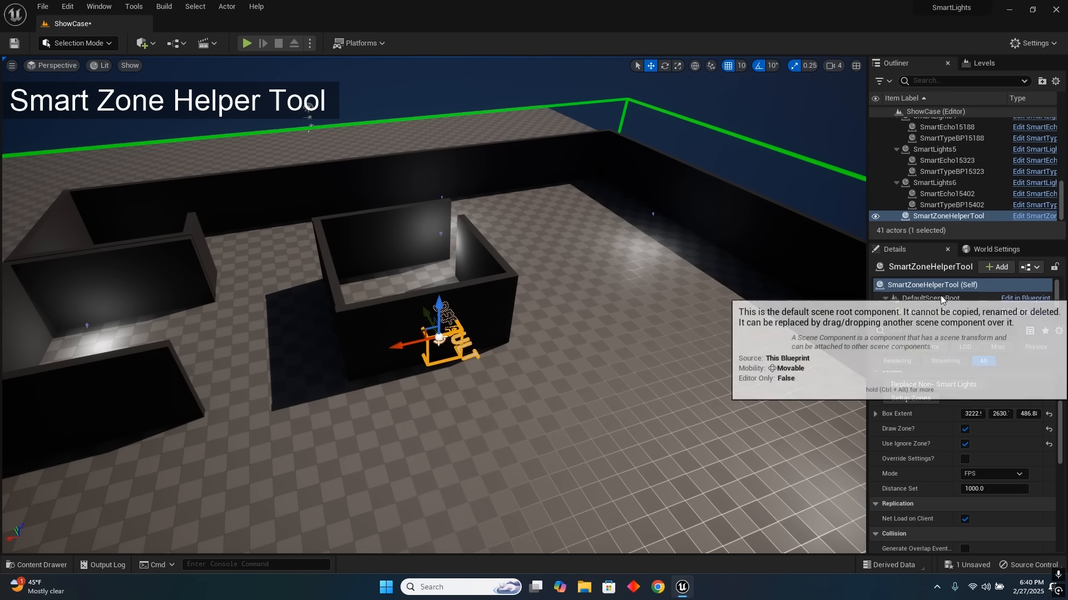
scroll(954, 303, down, 1)
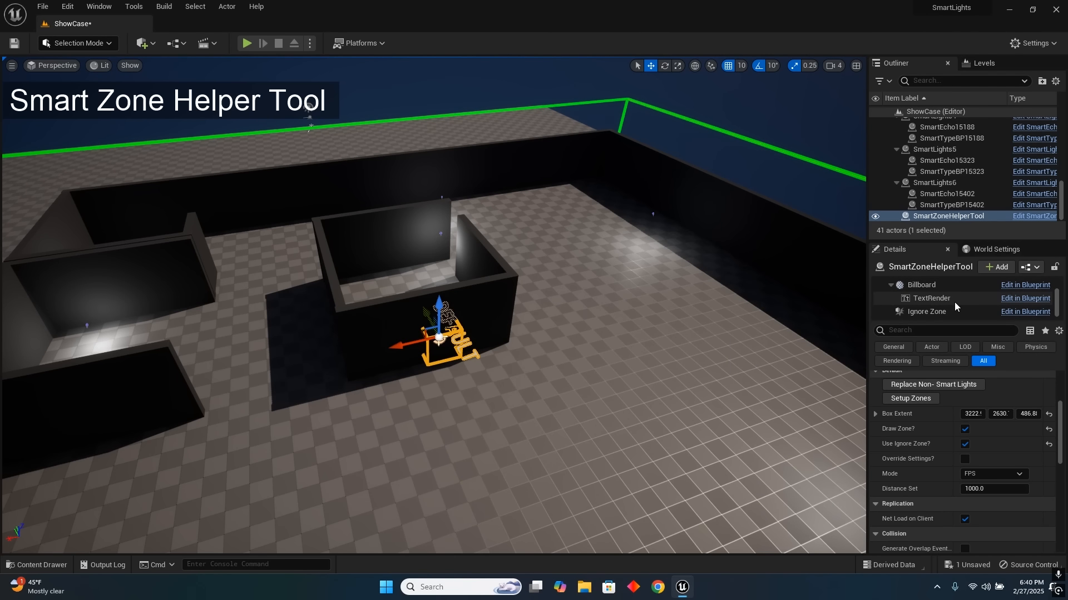
click(918, 312)
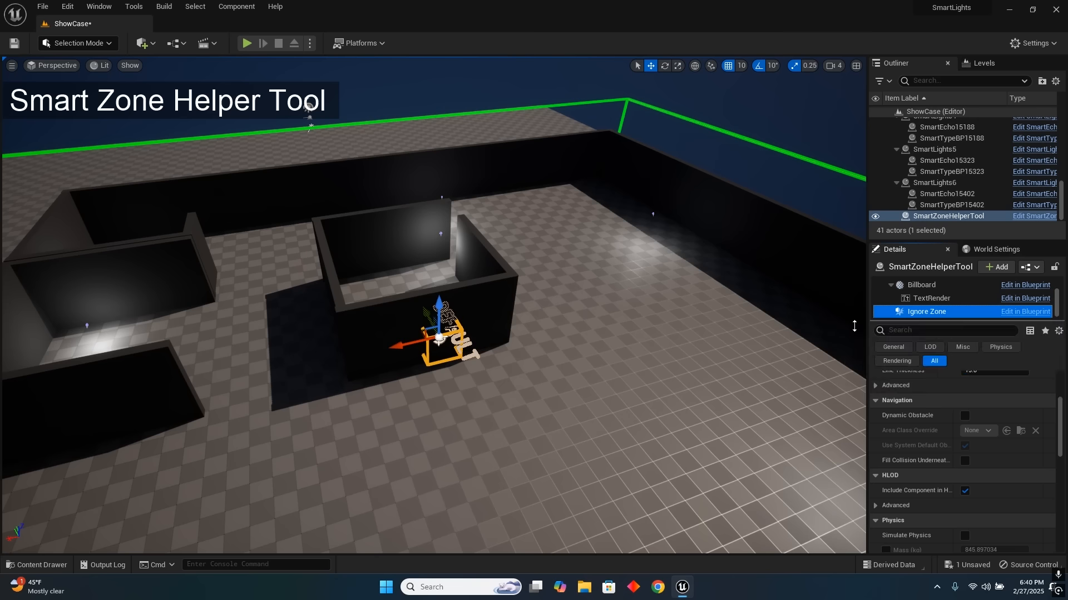
drag(440, 338, 686, 262)
mouse_move(695, 265)
right_down()
mouse_move(815, 239)
mouse_move(806, 265)
mouse_move(700, 262)
right_up()
- Enlarge the Ignore Zone's box extent to about 791 × 3426 × 647 so it spans the outer wall side of the hall
scroll(977, 424, up, 4)
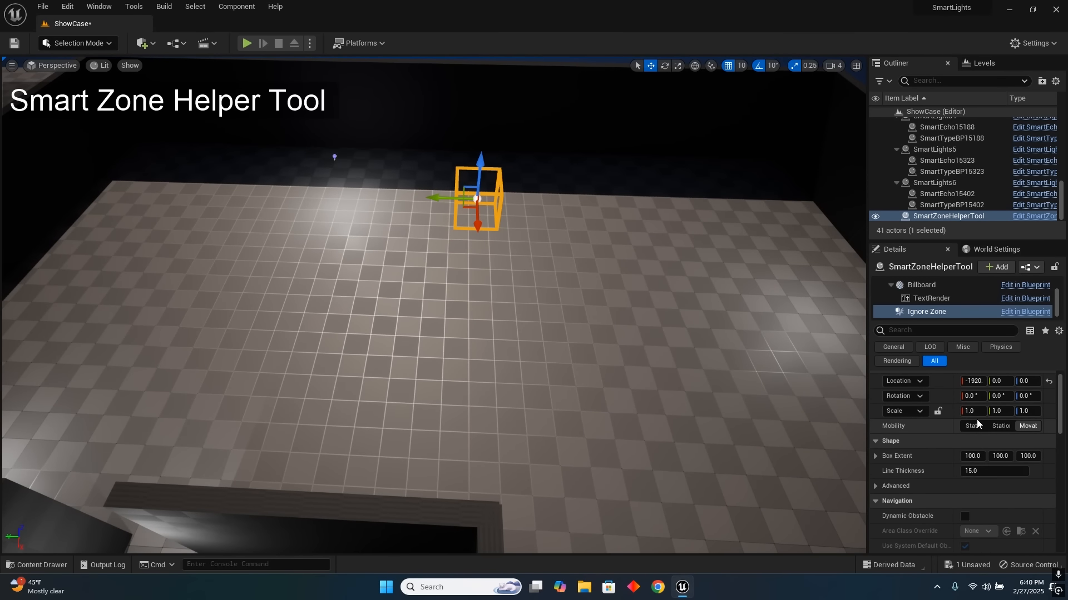
drag(973, 457, 1029, 455)
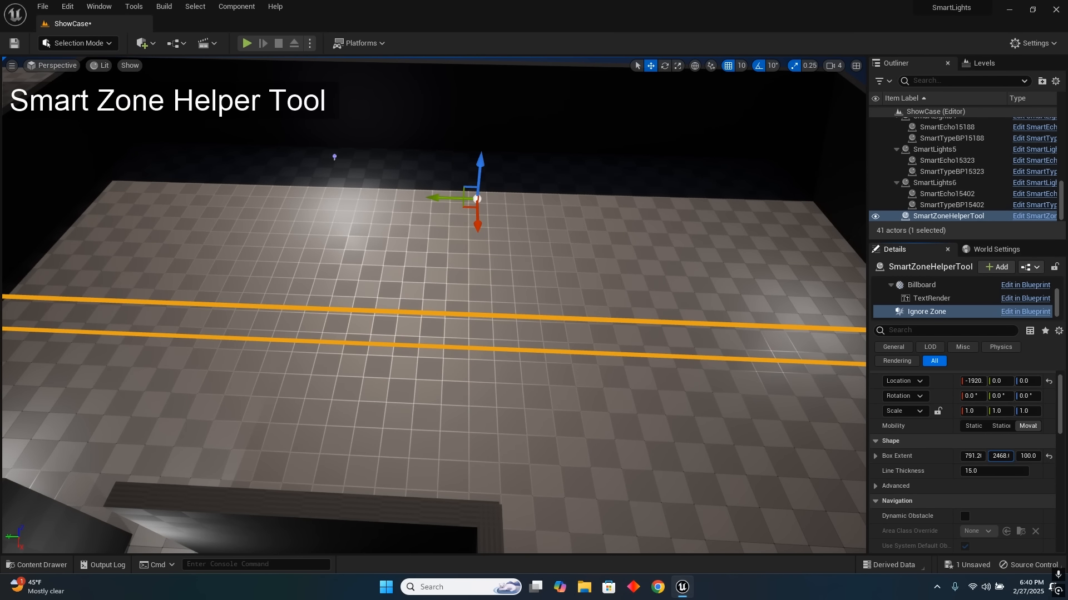
scroll(655, 425, down, 6)
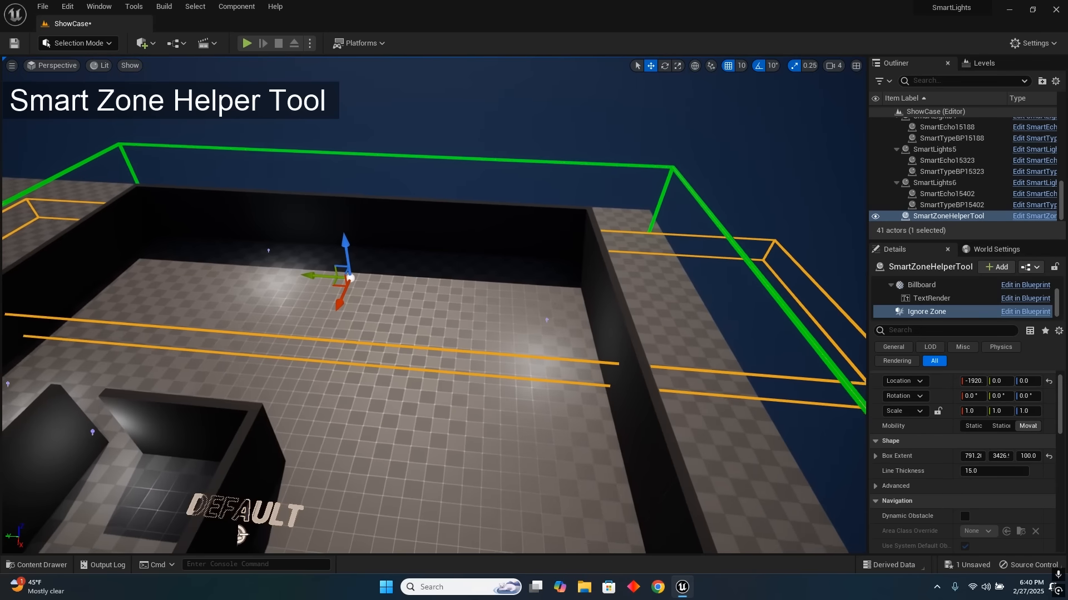
drag(1033, 456, 1051, 456)
right_drag(718, 410, 529, 414)
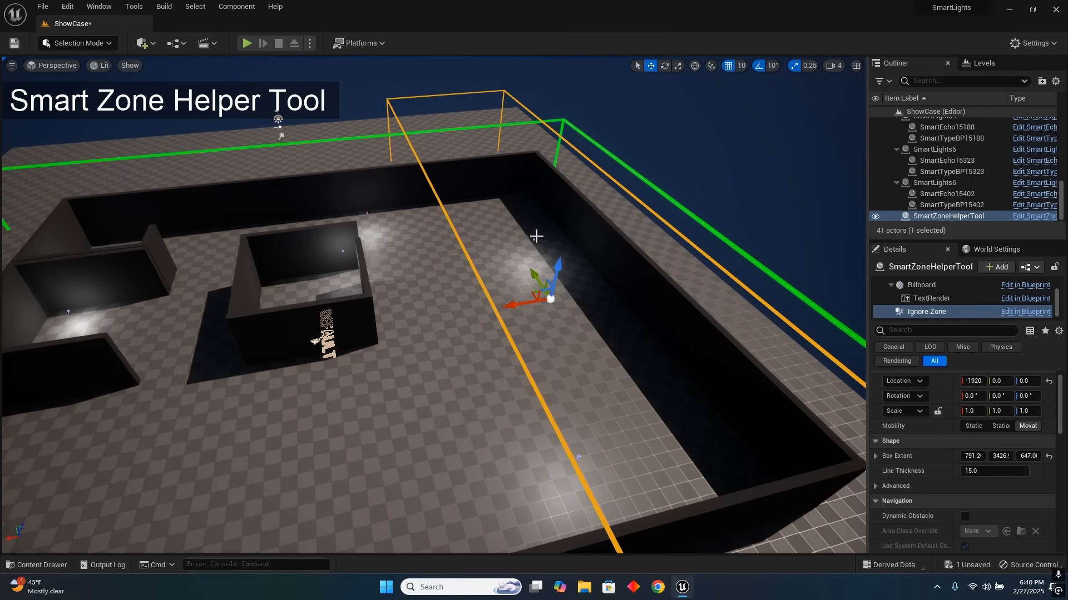
right_drag(572, 335, 484, 283)
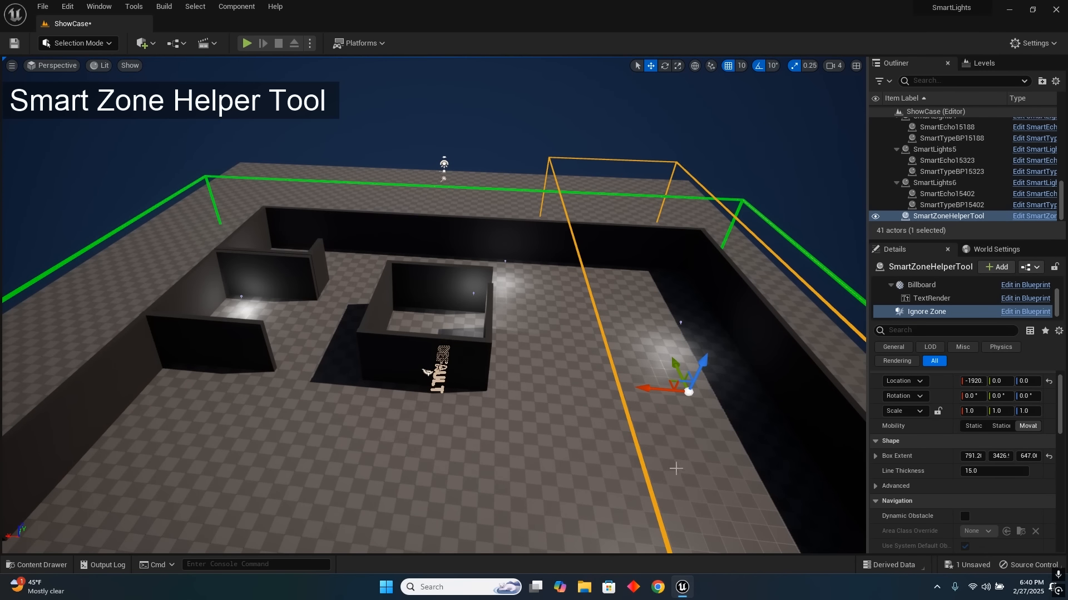
right_drag(679, 463, 739, 495)
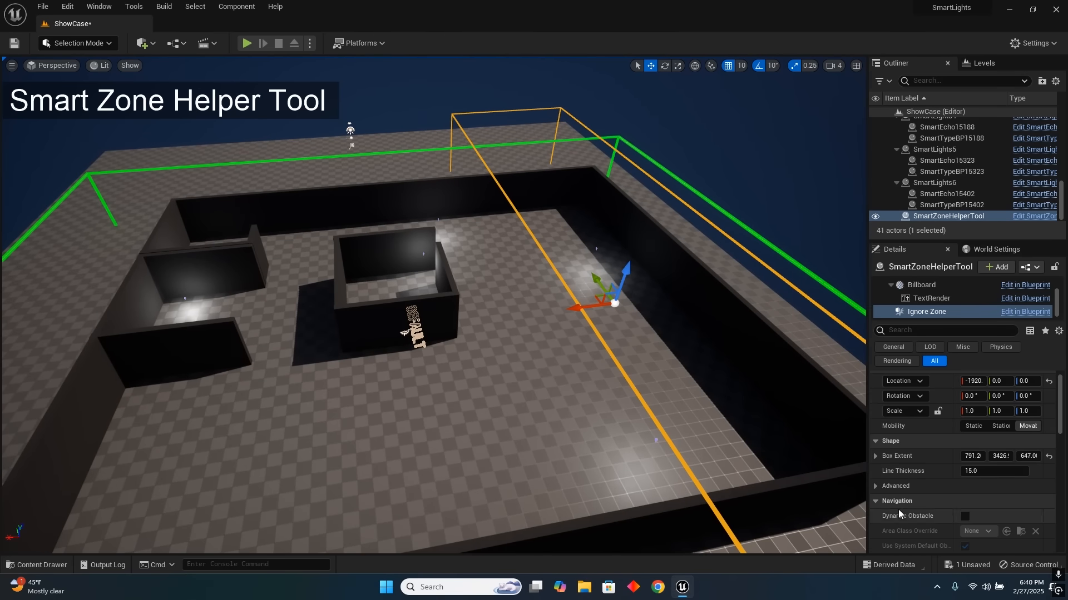
- Select the root of the SmartZoneHelperTool and turn off Draw Zone and Use Ignore Zone
scroll(899, 509, down, 3)
scroll(898, 509, up, 3)
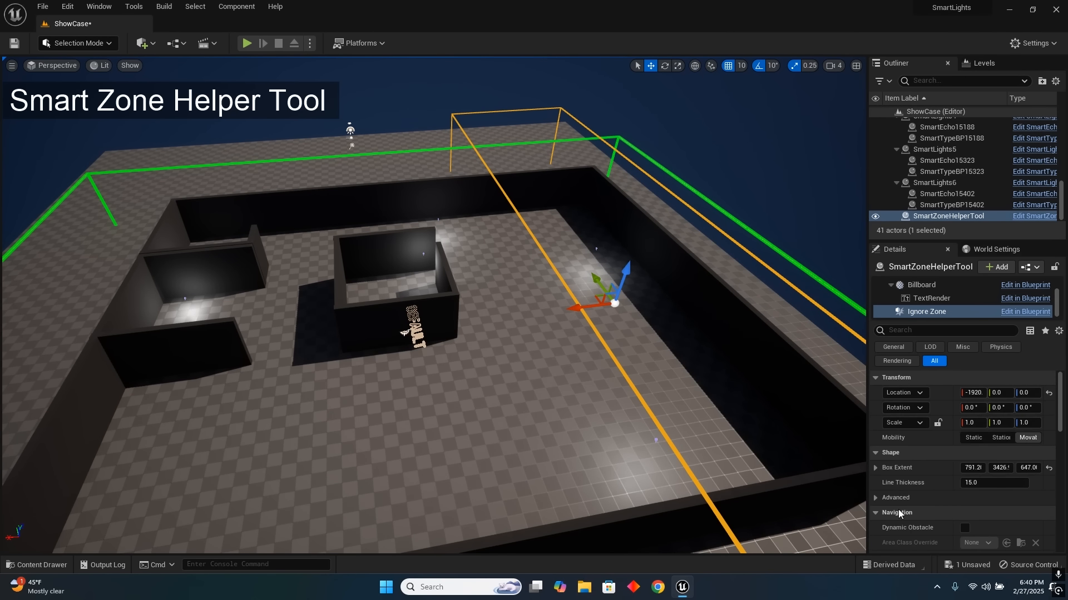
scroll(934, 313, up, 2)
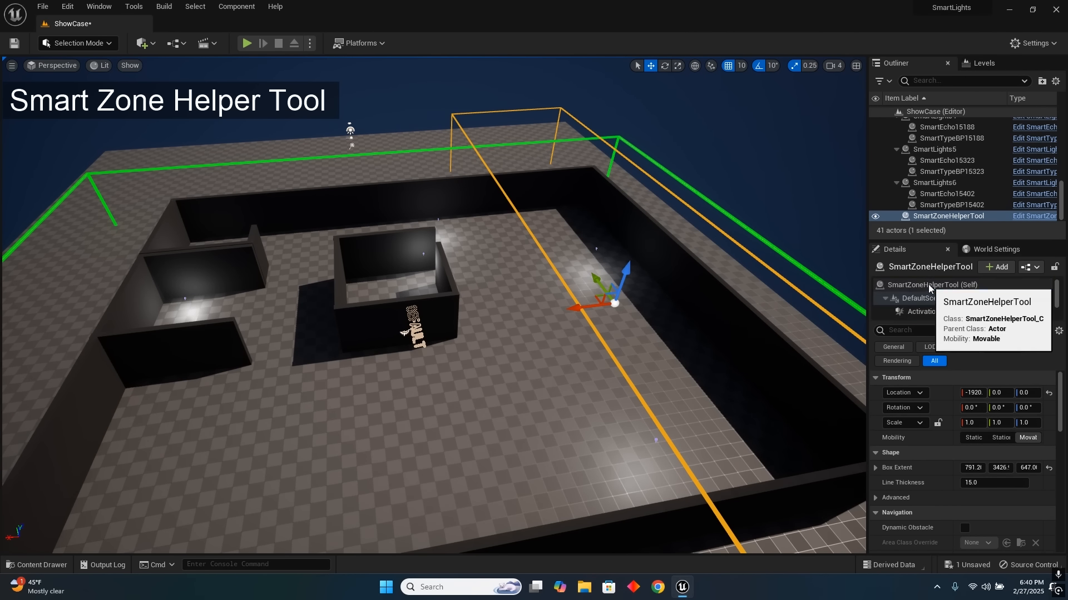
click(960, 285)
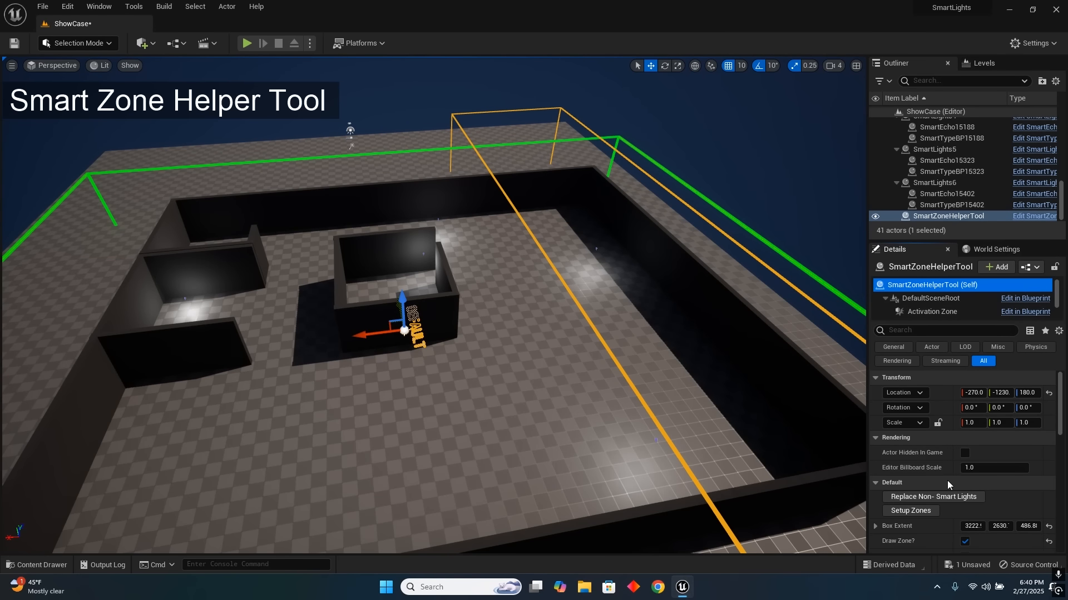
scroll(947, 482, down, 3)
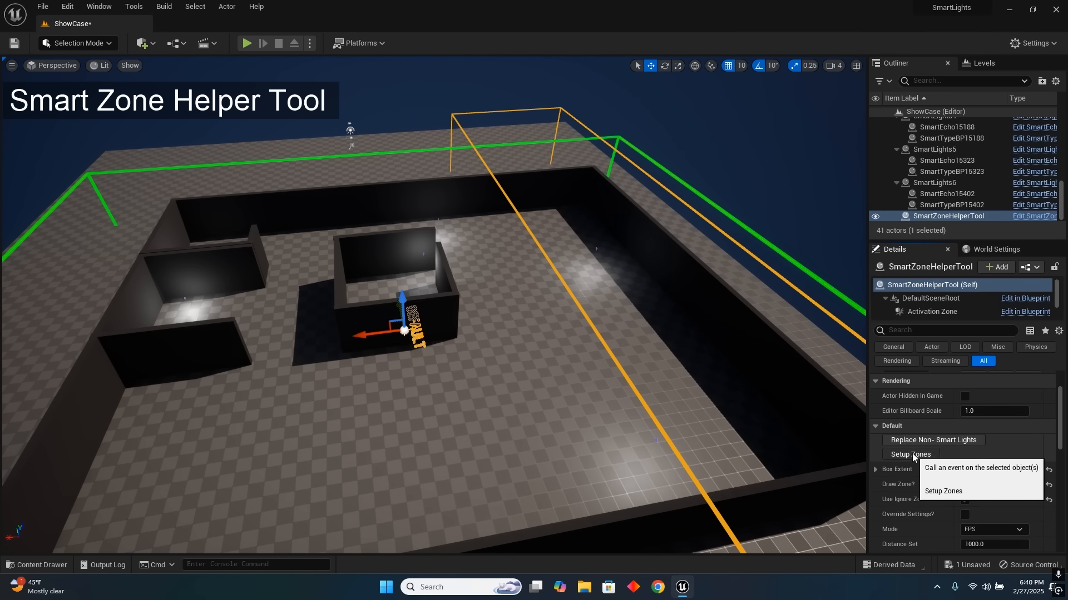
click(966, 484)
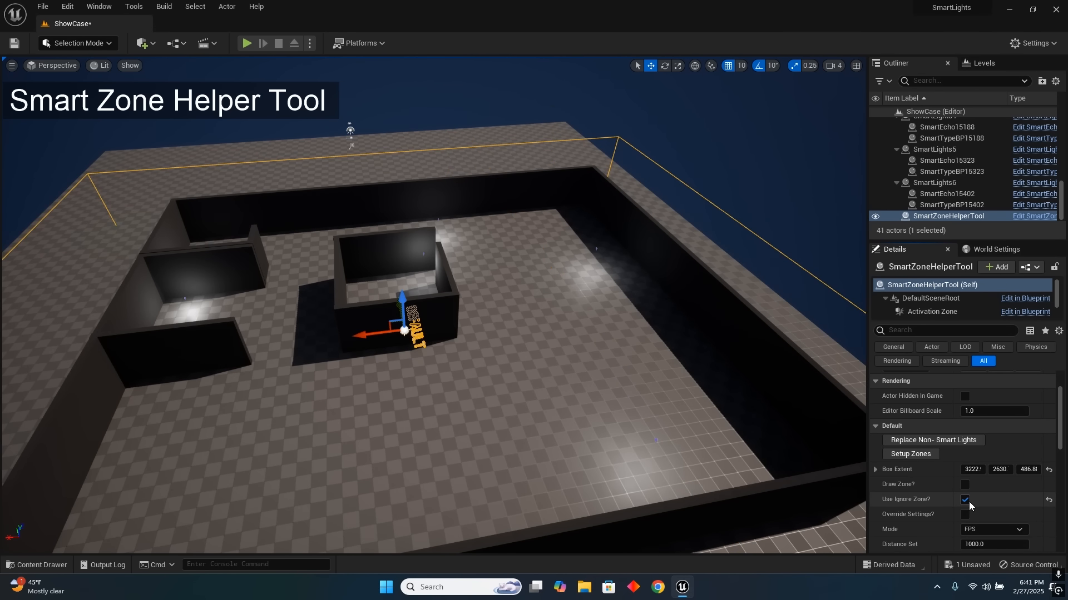
click(967, 502)
- Select the smart light in the central room and briefly draw its activation zone to check its coverage
key(w)
right_drag(785, 438, 776, 400)
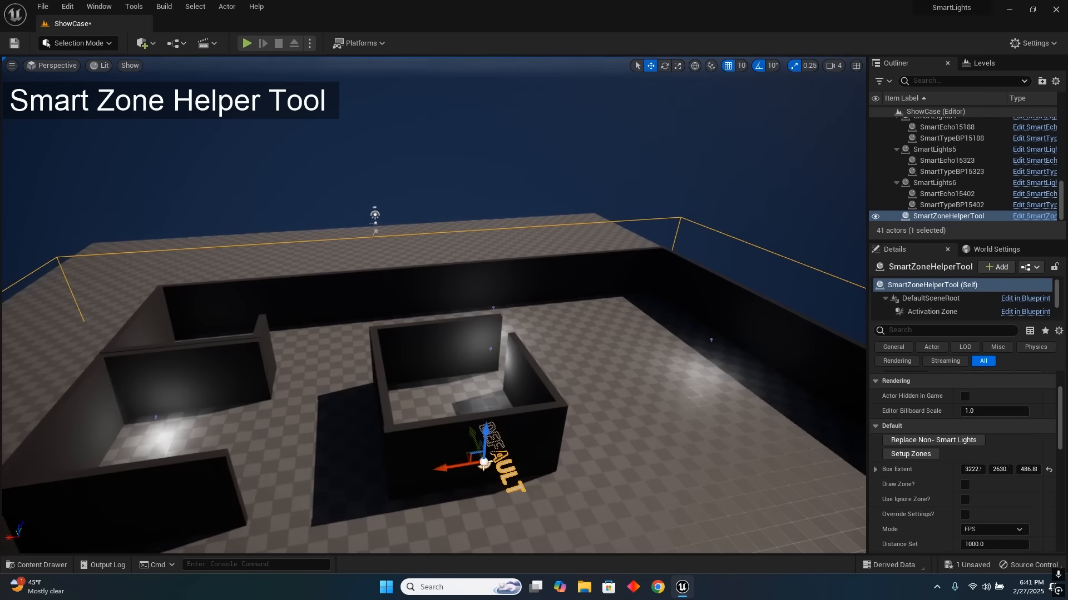
right_drag(486, 295, 478, 330)
key(d)
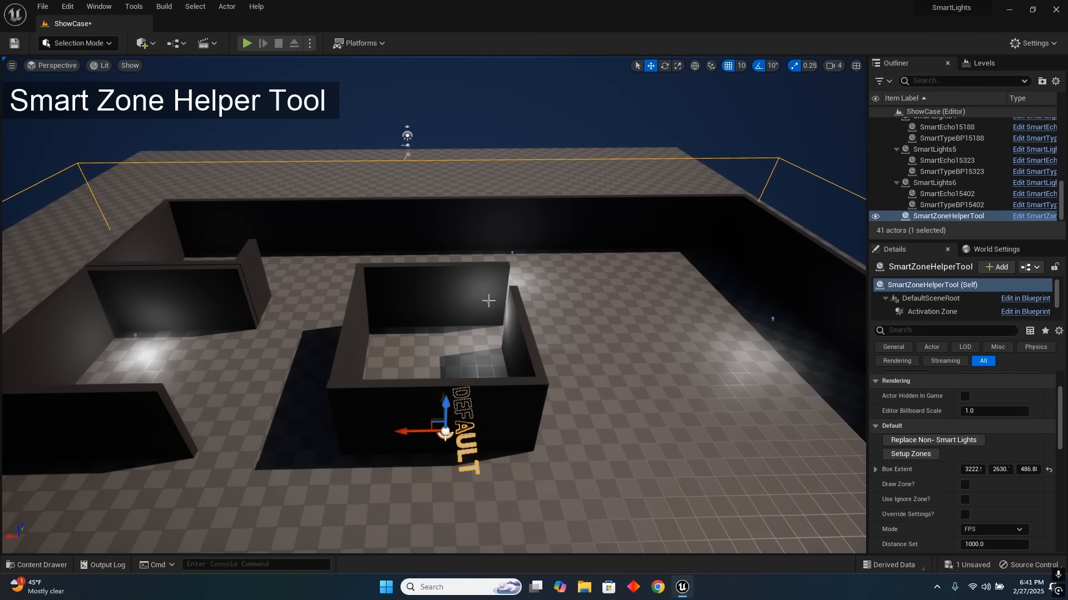
click(488, 300)
scroll(923, 492, down, 3)
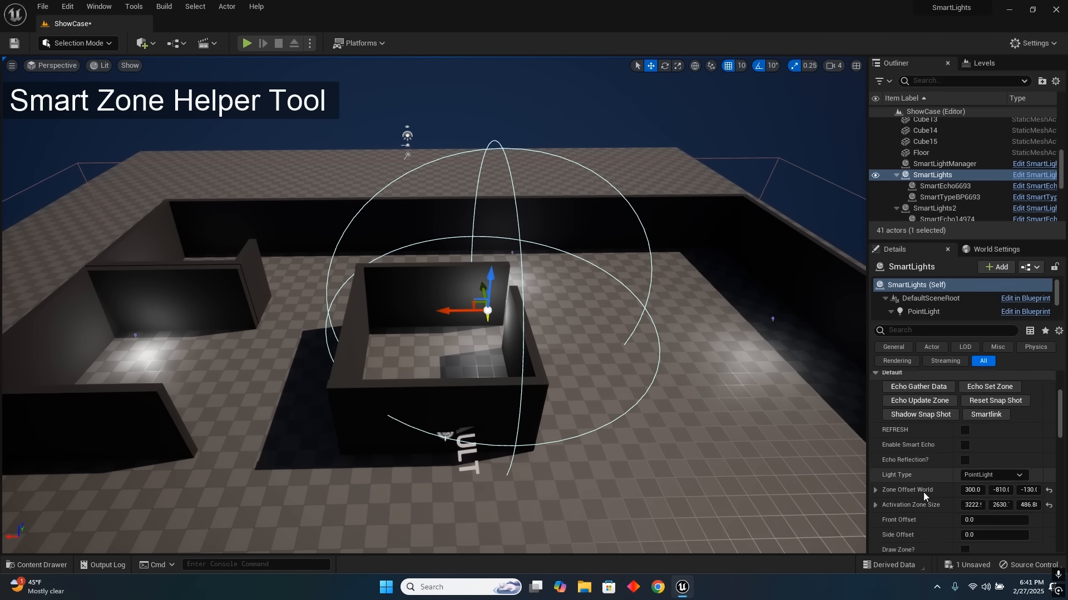
scroll(923, 492, down, 2)
click(965, 487)
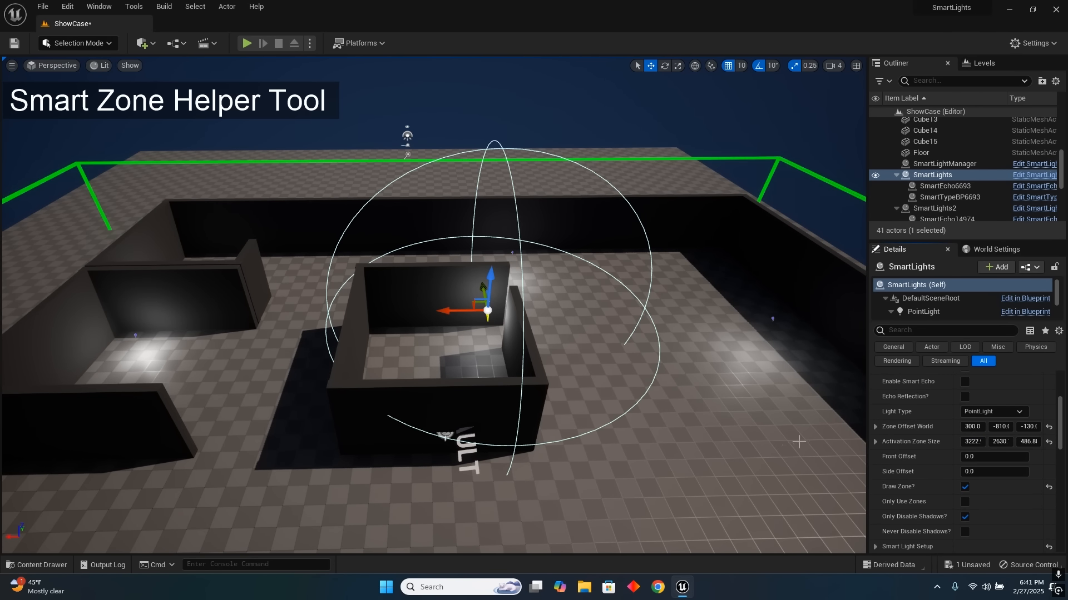
scroll(799, 442, down, 8)
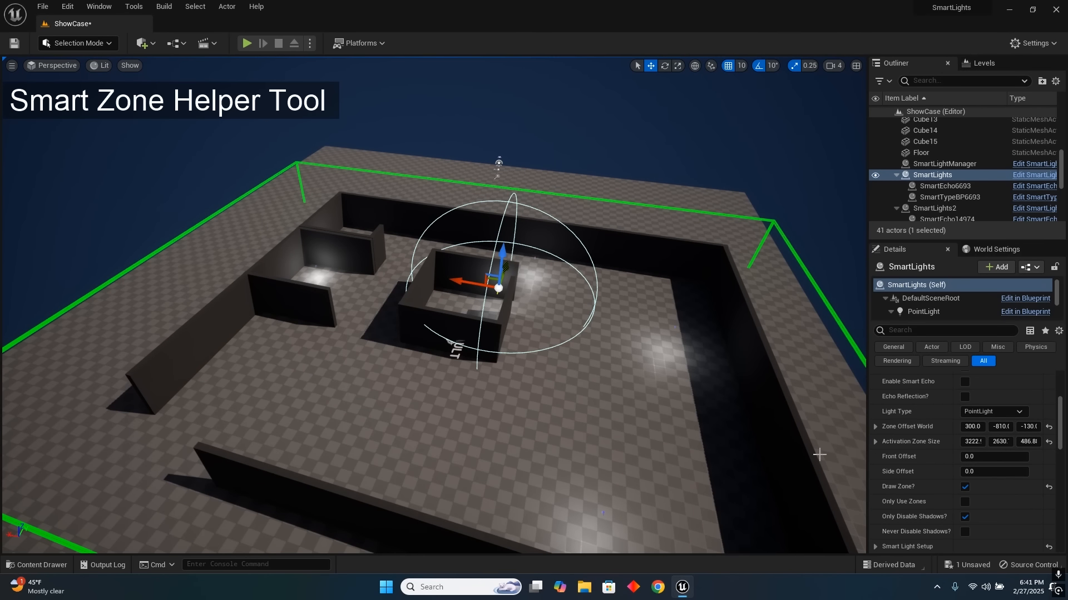
right_drag(807, 425, 832, 426)
click(965, 487)
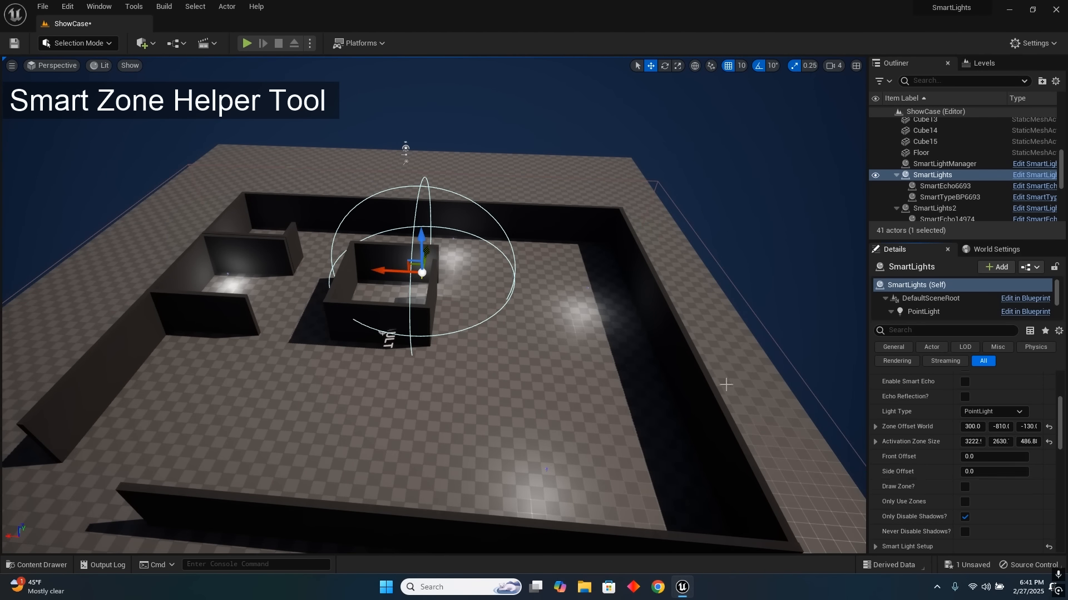
- Select SmartLights4 beside the outer wall and draw its activation zone to check its size
click(588, 291)
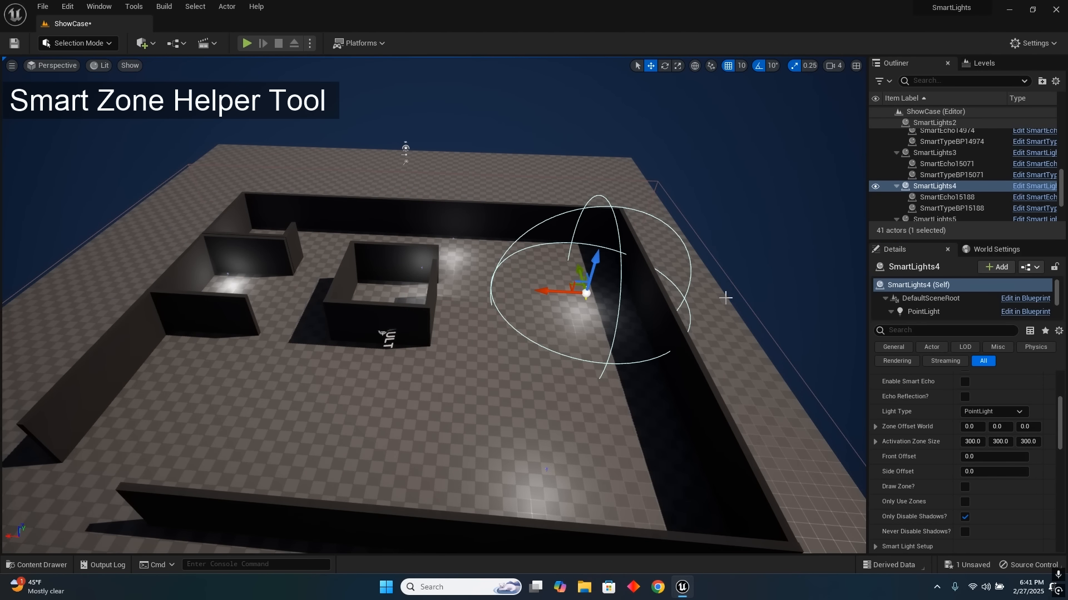
click(965, 487)
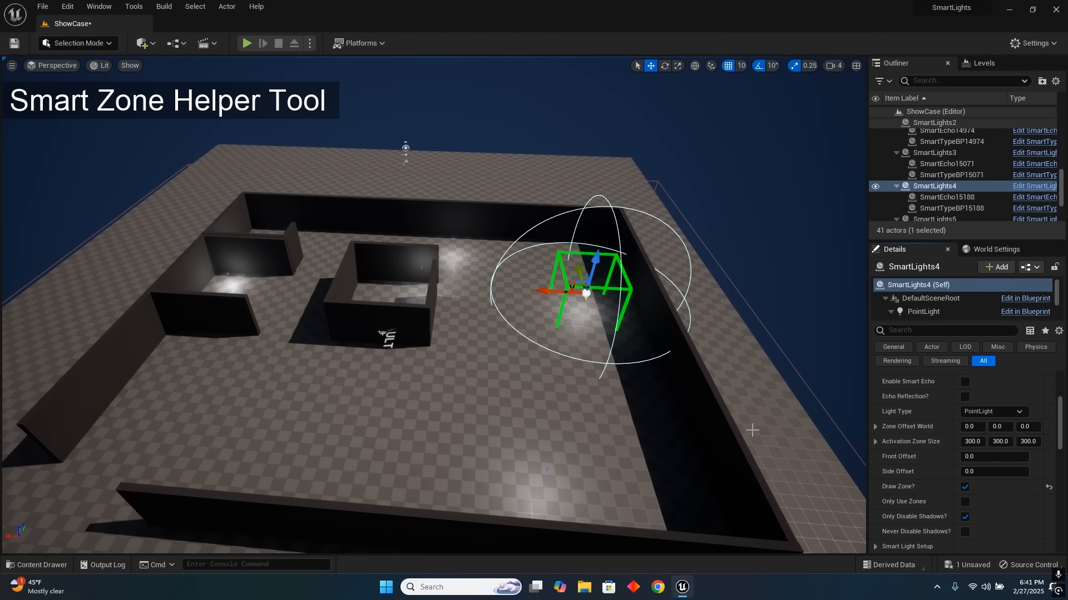
mouse_move(753, 431)
right_down()
mouse_move(806, 427)
mouse_move(752, 430)
right_up()
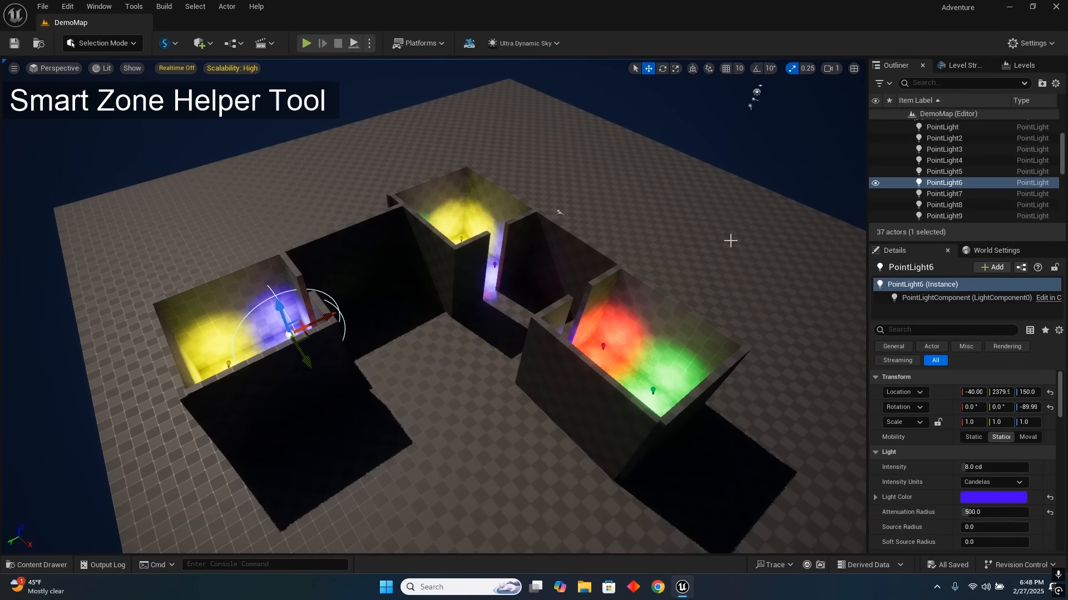
- In DemoMap, place a SmartZoneHelperTool from the SmartLights Blueprints folder on the floor between the coloured rooms
key(w)
right_drag(726, 241, 759, 245)
key(s)
key(d)
right_drag(434, 306, 356, 264)
right_drag(779, 235, 725, 240)
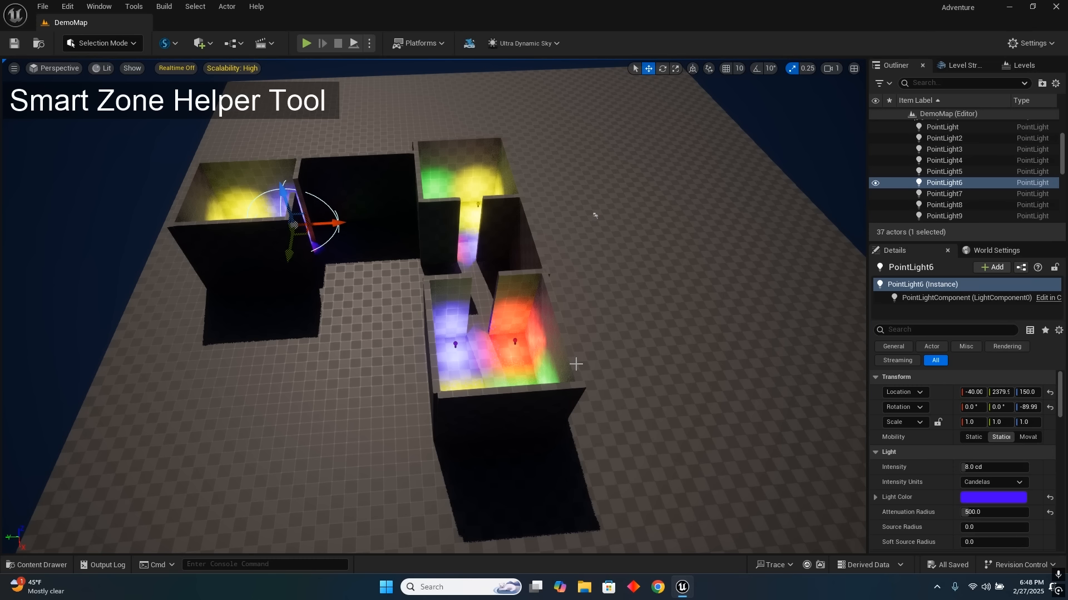
key(ctrl+space)
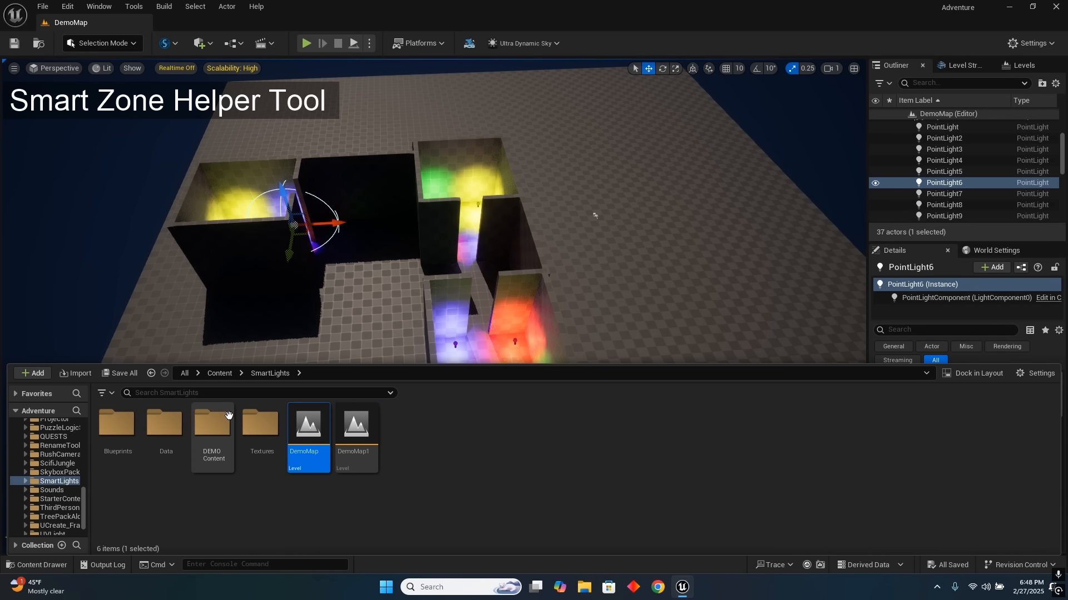
click(127, 432)
double_click(128, 433)
click(356, 431)
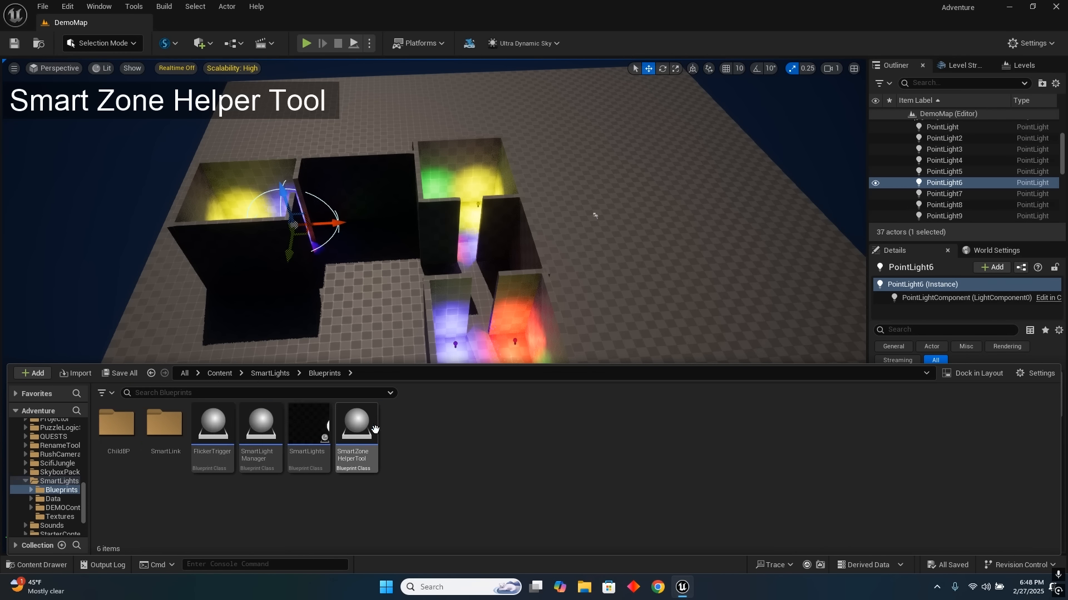
drag(346, 395, 376, 272)
- Enable Draw Zone on the SmartZoneHelperTool and enlarge its box extent to about 2496 × 2675 × 1313 around the building
scroll(945, 494, down, 3)
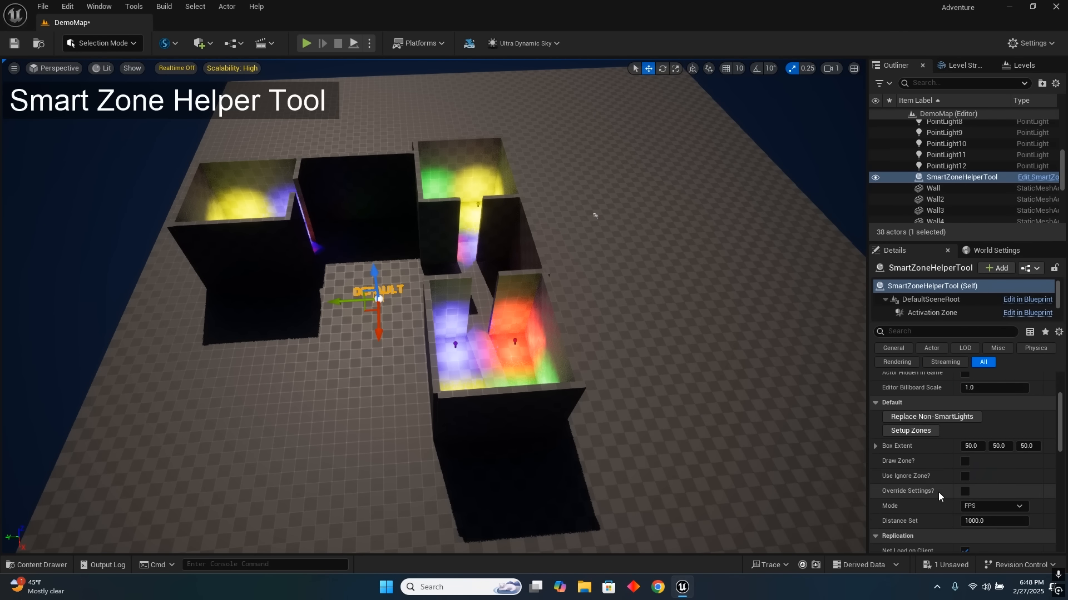
click(965, 461)
drag(970, 446, 1042, 446)
right_drag(768, 378, 841, 385)
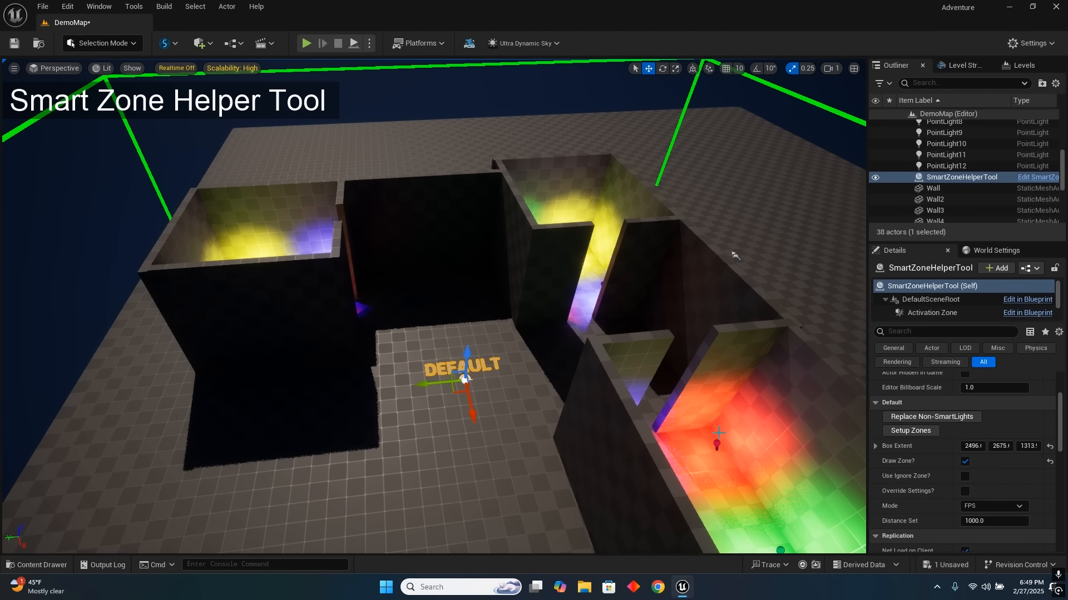
- Inspect the red point light, reselect the SmartZoneHelperTool and replace the non-smart lights in its zone
right_drag(763, 416, 813, 416)
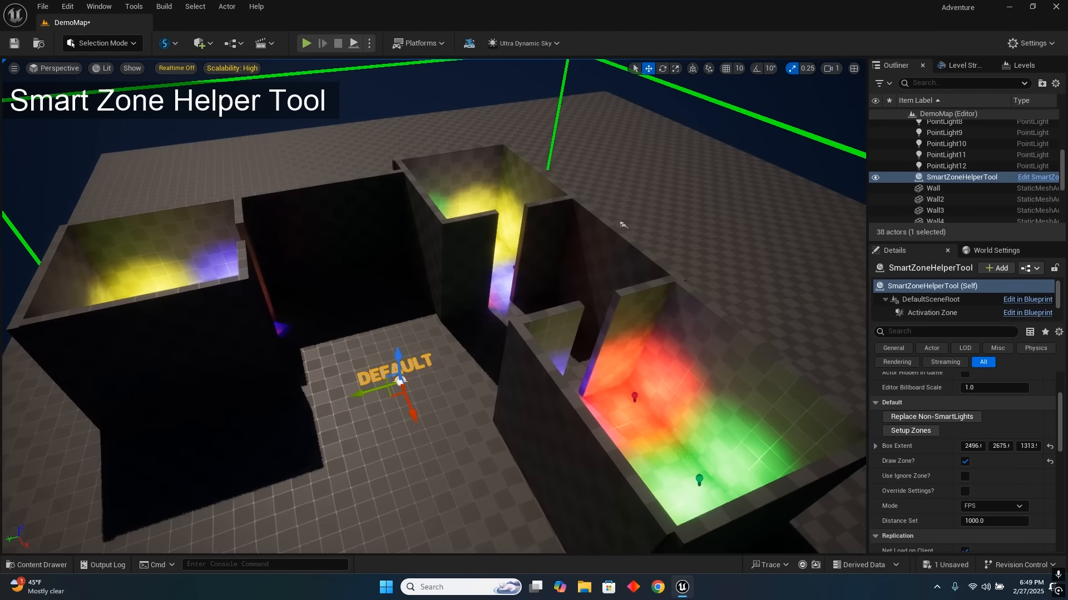
click(633, 396)
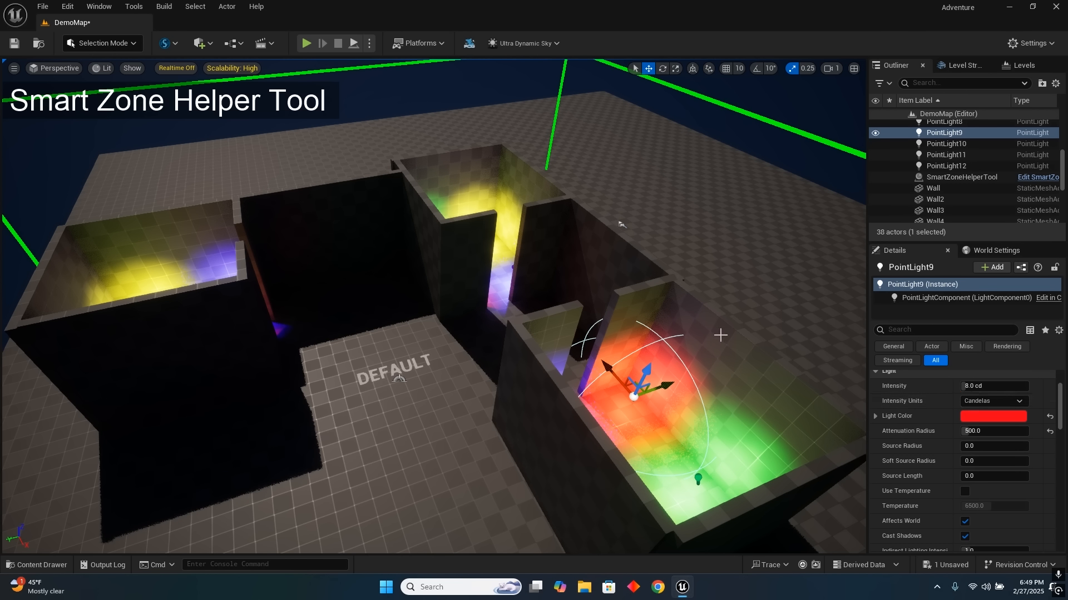
right_drag(722, 335, 741, 330)
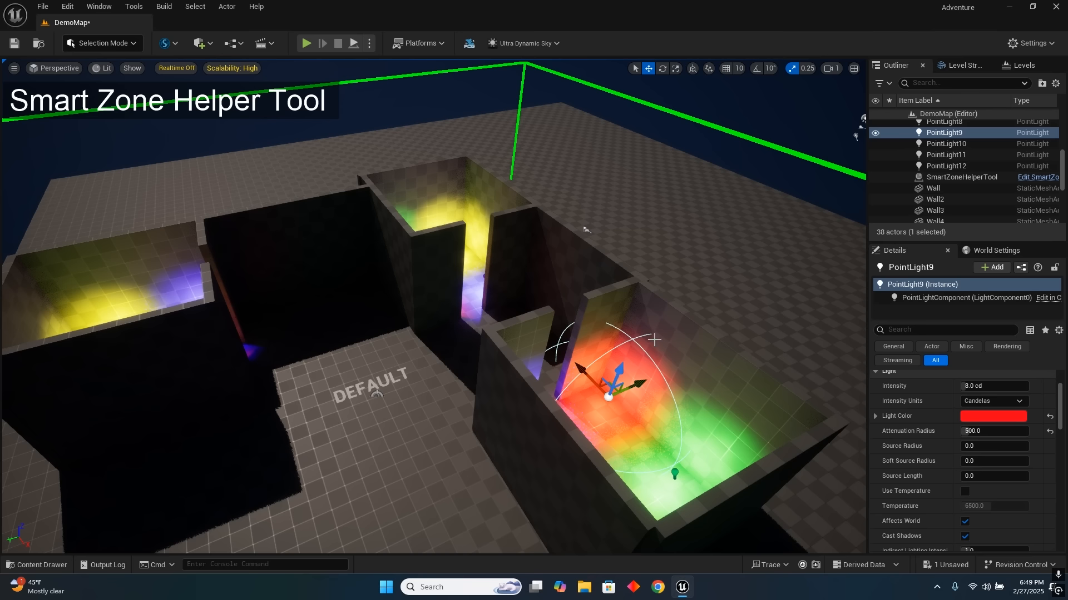
click(377, 395)
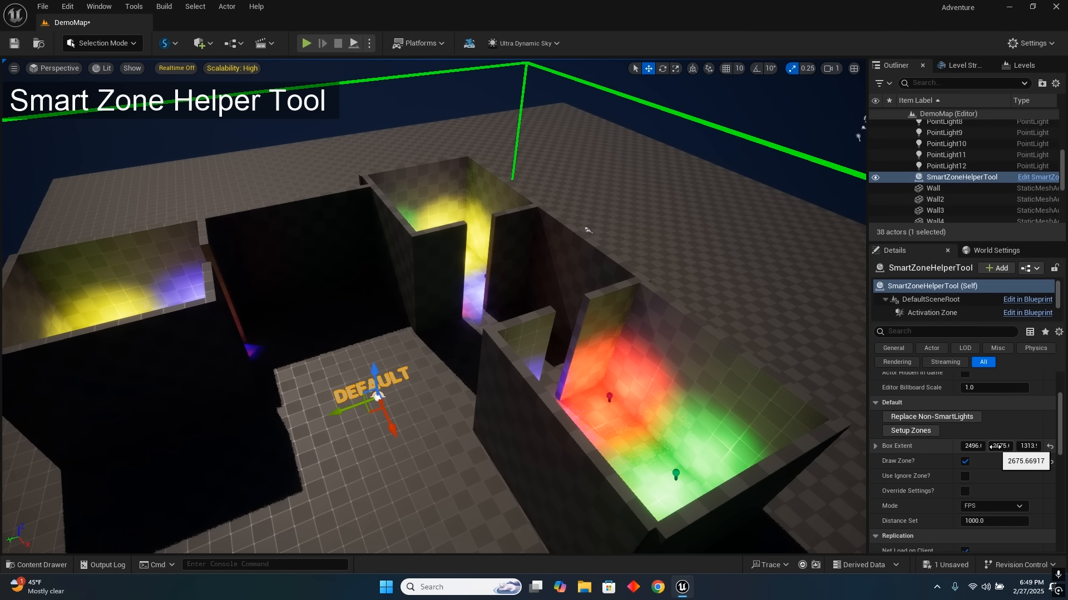
click(914, 417)
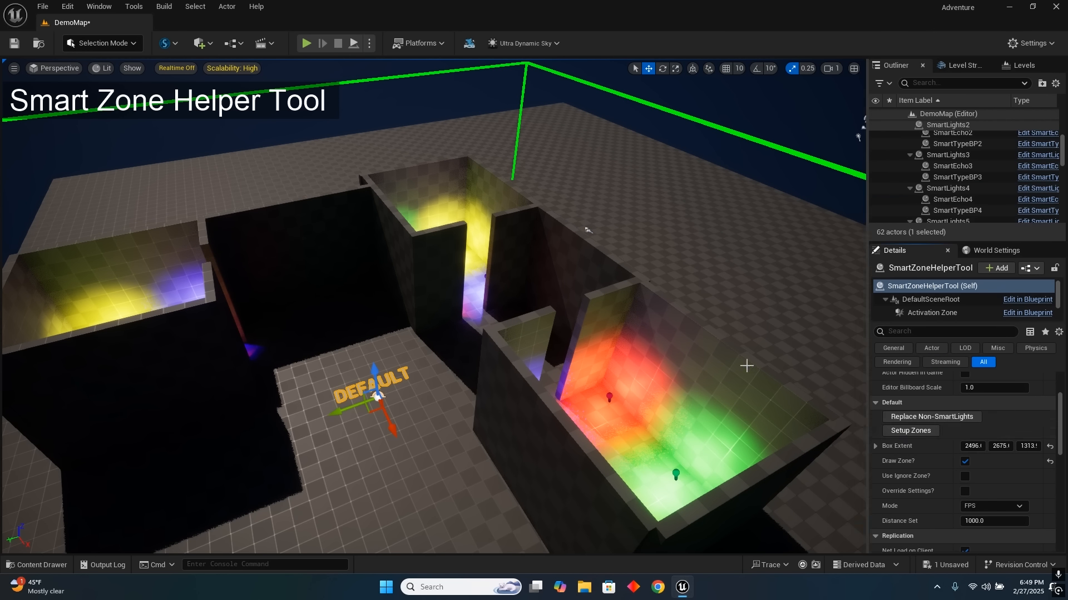
- Select the red smart light in the multicoloured room and examine its smart light settings
right_drag(746, 365, 739, 356)
right_drag(591, 240, 695, 150)
right_drag(195, 258, 200, 261)
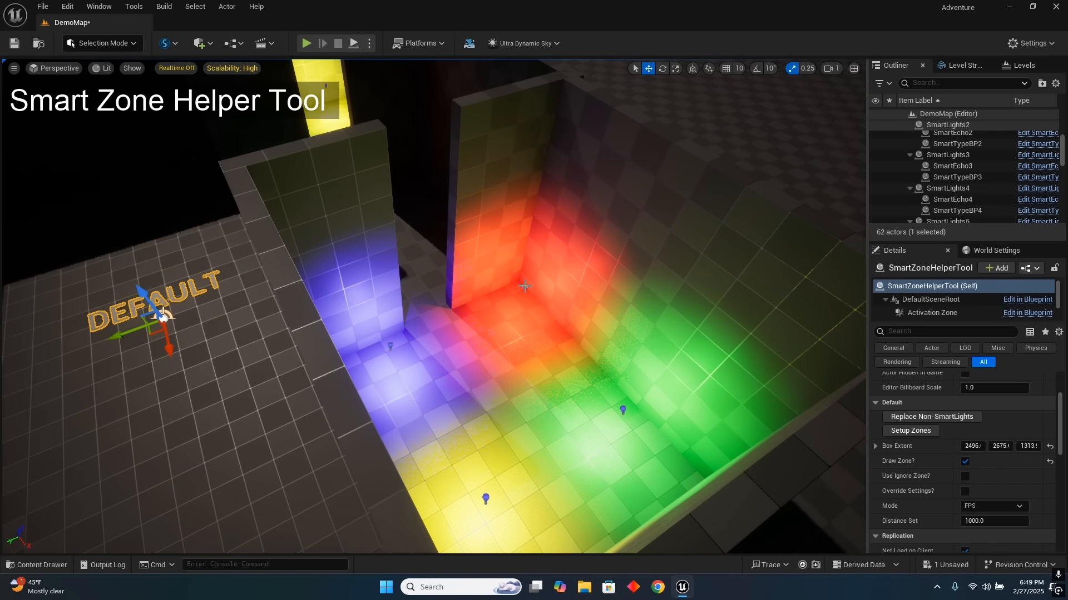
click(525, 285)
right_drag(162, 306, 158, 281)
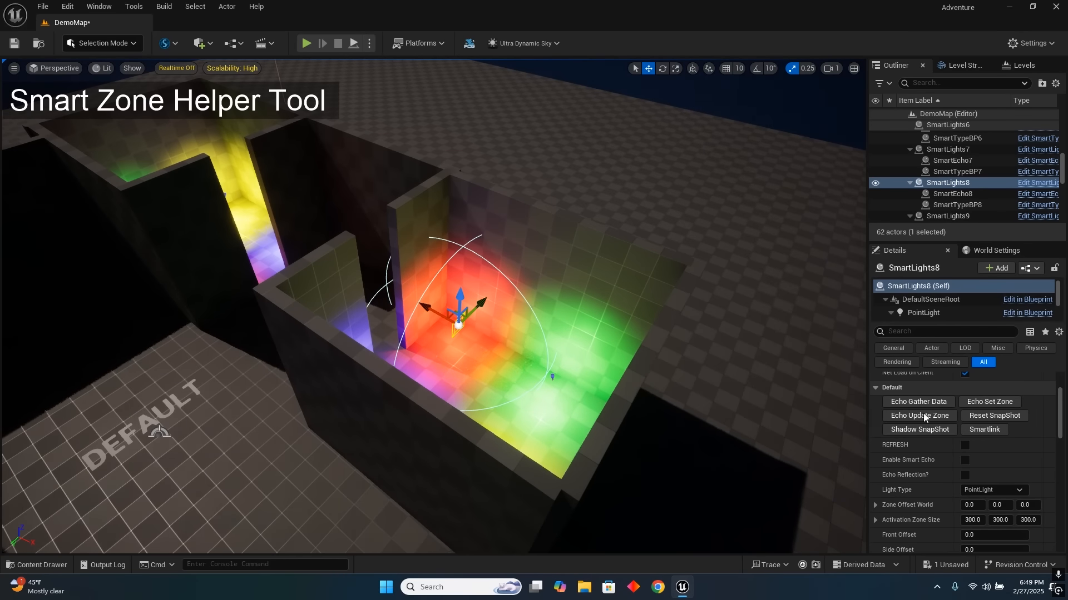
right_drag(646, 373, 628, 352)
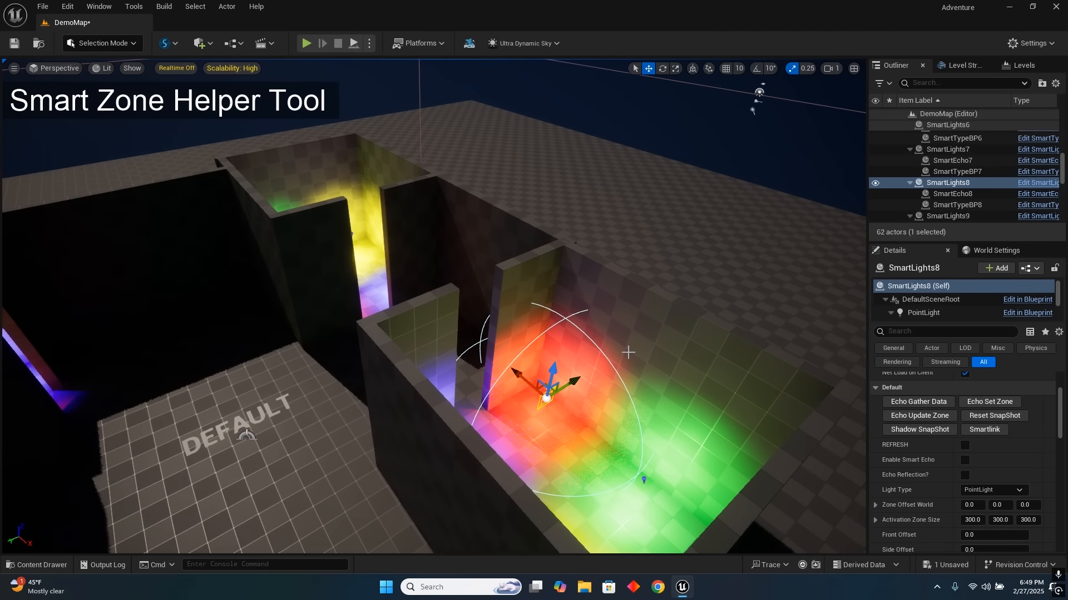
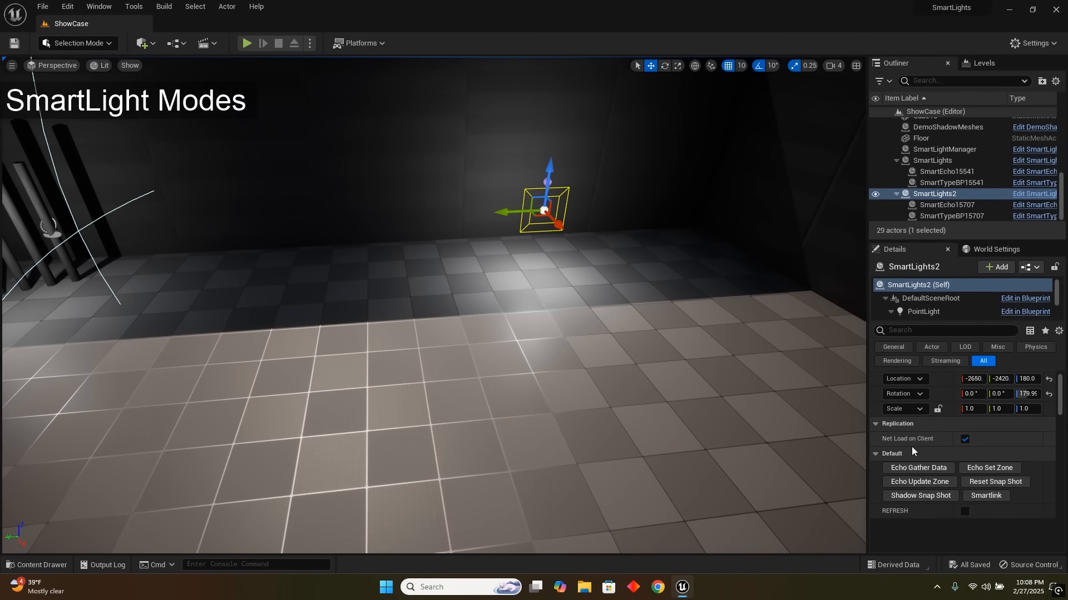
- Switch SmartLights2 from Only Disable Shadows to Only Use Zones and back to Only Disable Shadows
scroll(912, 446, down, 2)
scroll(912, 448, down, 1)
scroll(912, 447, down, 1)
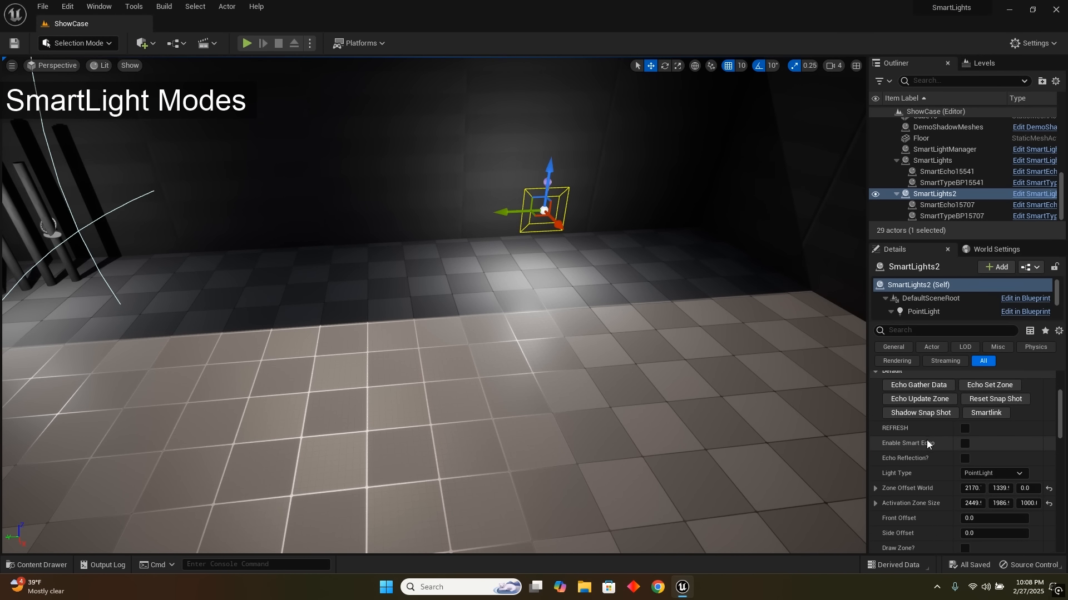
scroll(926, 443, down, 2)
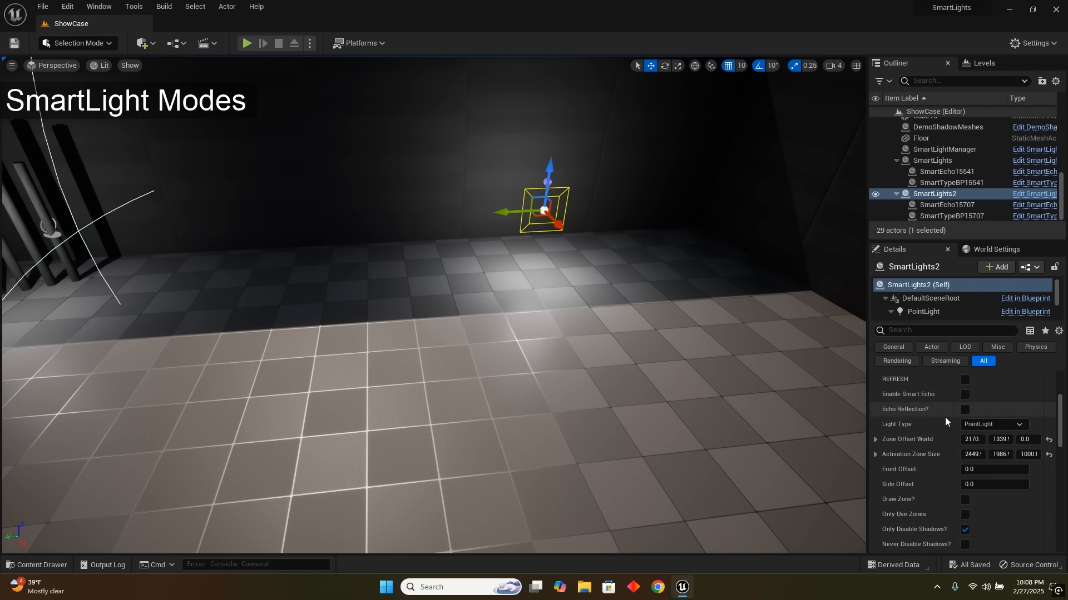
scroll(945, 421, down, 3)
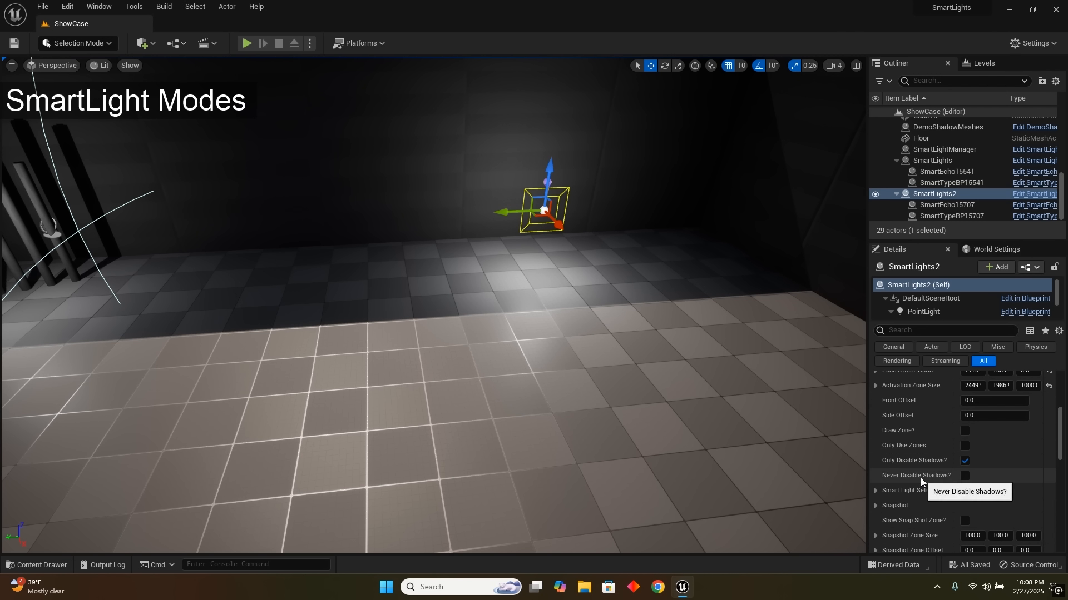
click(964, 446)
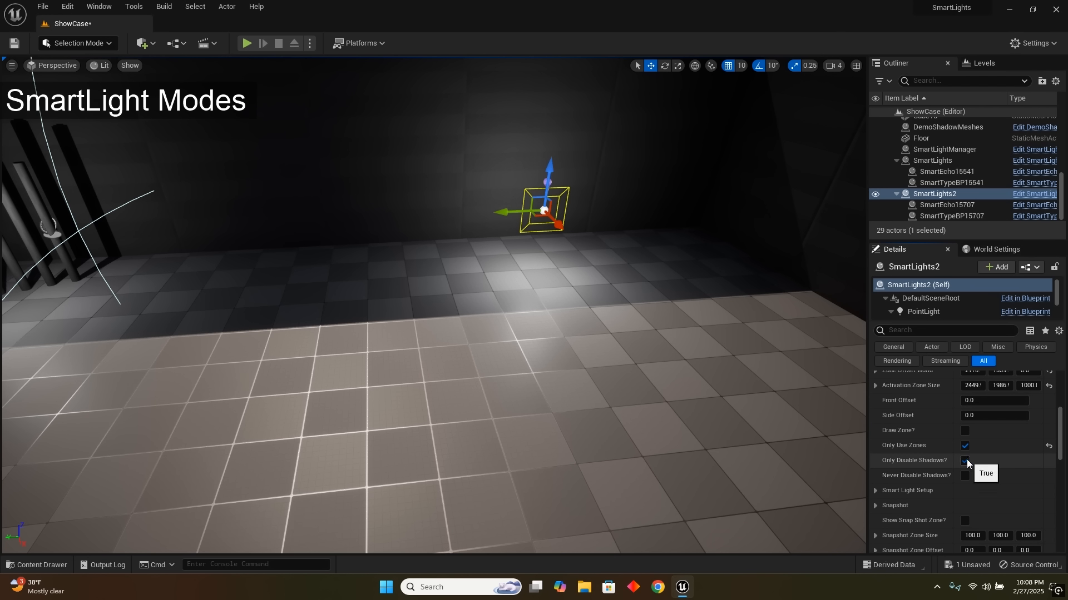
click(966, 461)
click(966, 446)
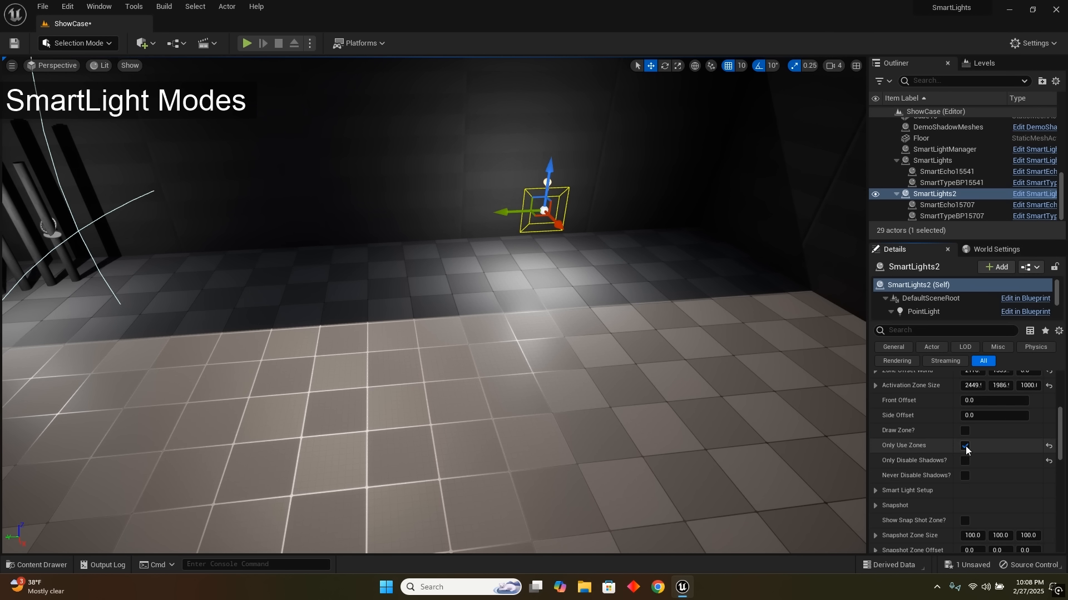
click(965, 460)
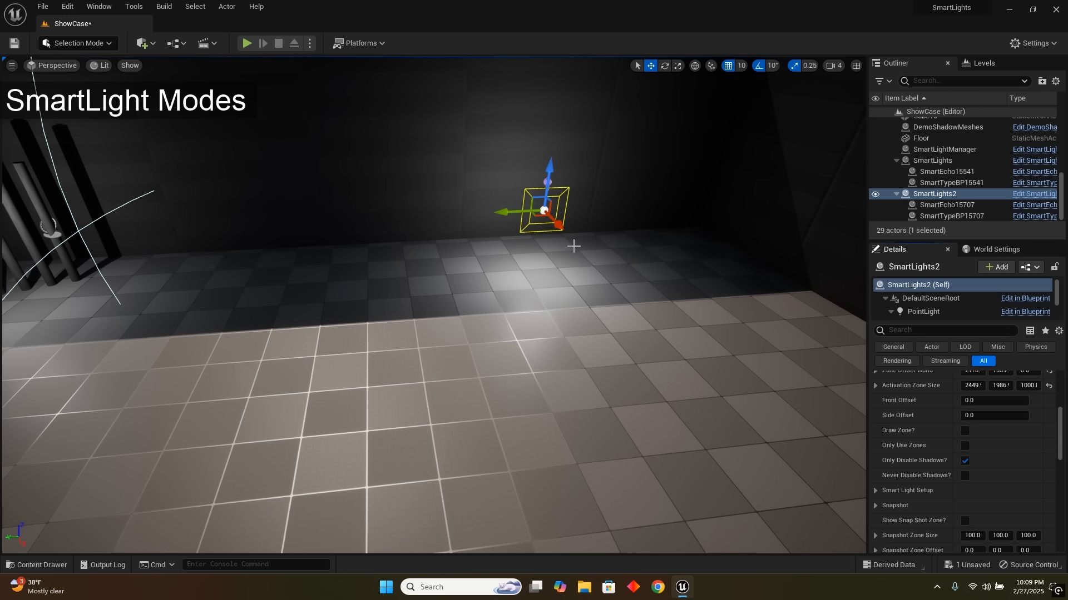
- Focus on SmartLights2, try it with Only Disable Shadows off and Never Disable Shadows on, and restore Only Disable Shadows
key(f)
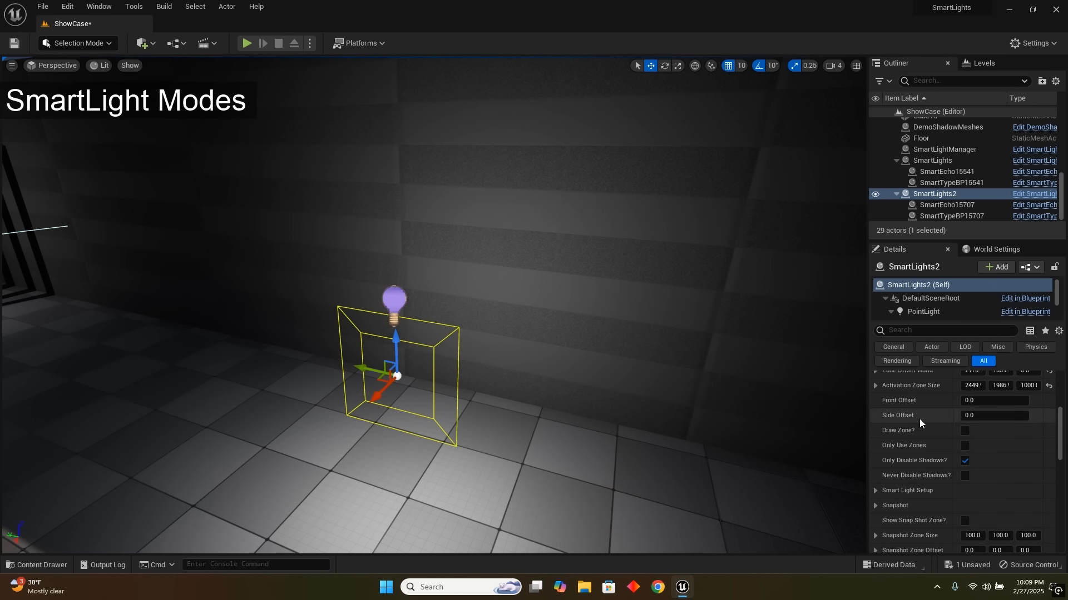
click(965, 460)
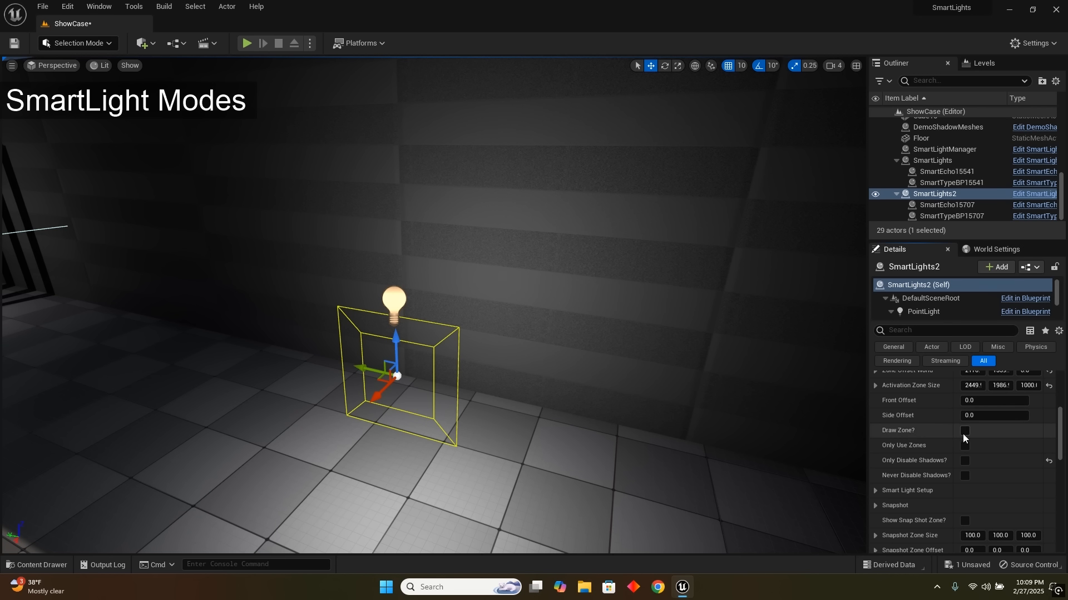
click(966, 476)
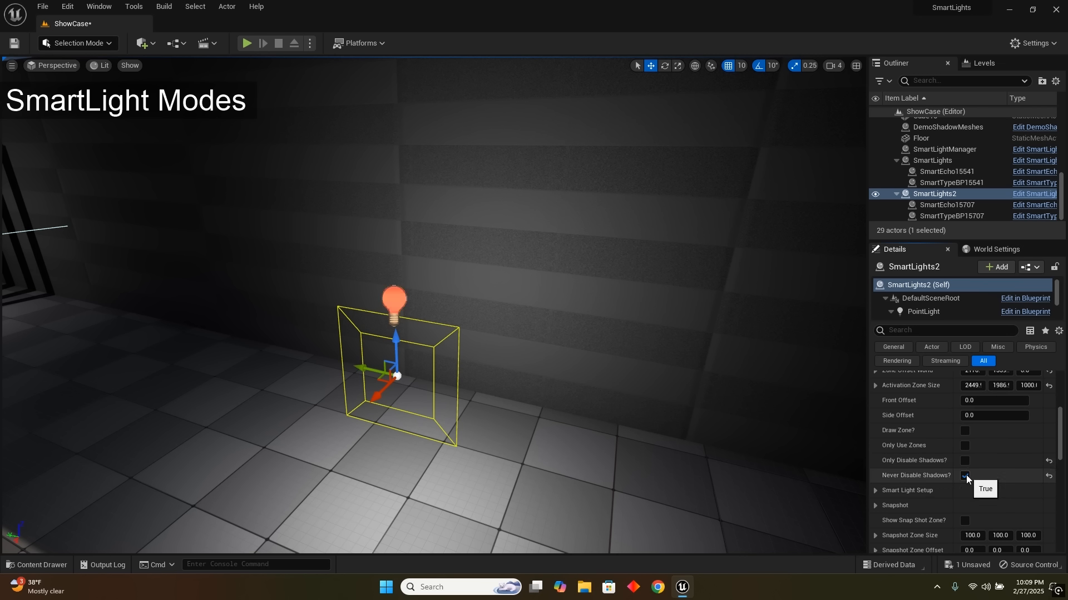
click(965, 476)
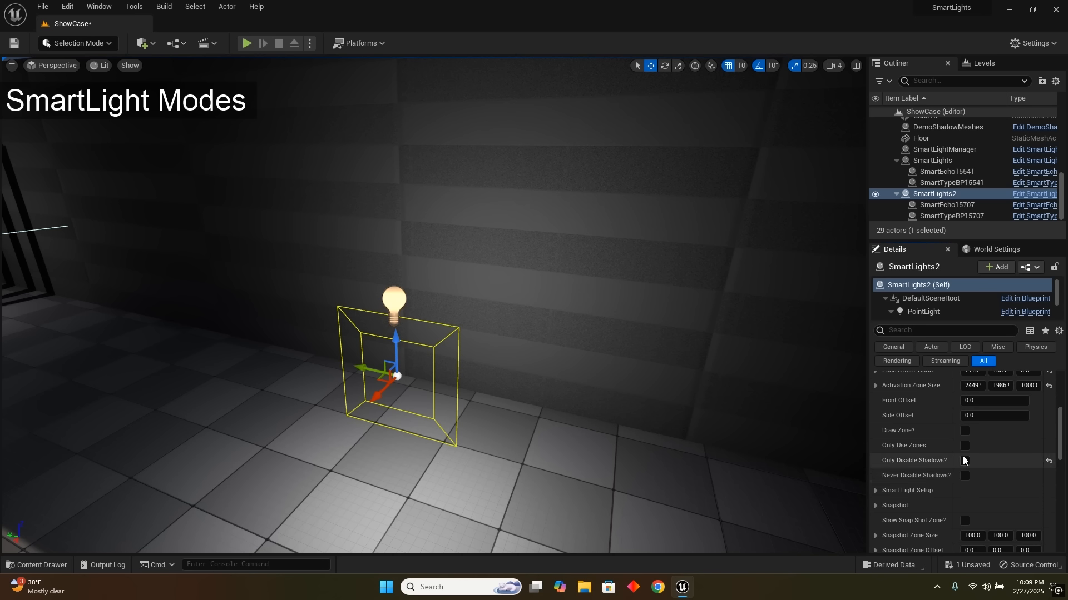
click(964, 462)
- Play the ShowCase level from the floor in front of SmartLights2, run the character away from the light, and stop playing
key(s)
right_drag(772, 422, 760, 402)
key(s)
key(w)
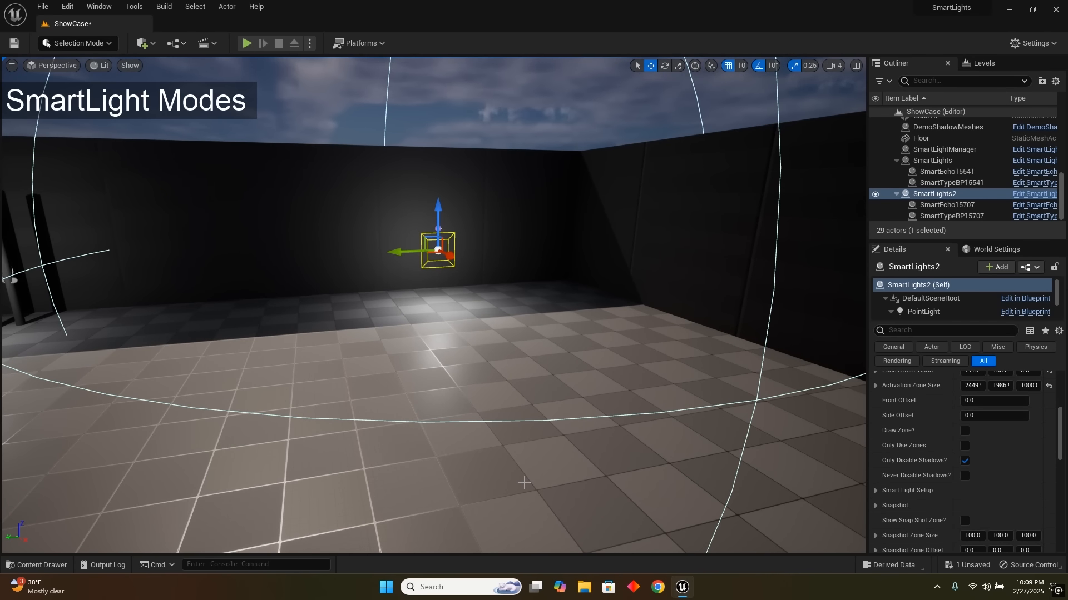
right_click(469, 492)
click(488, 479)
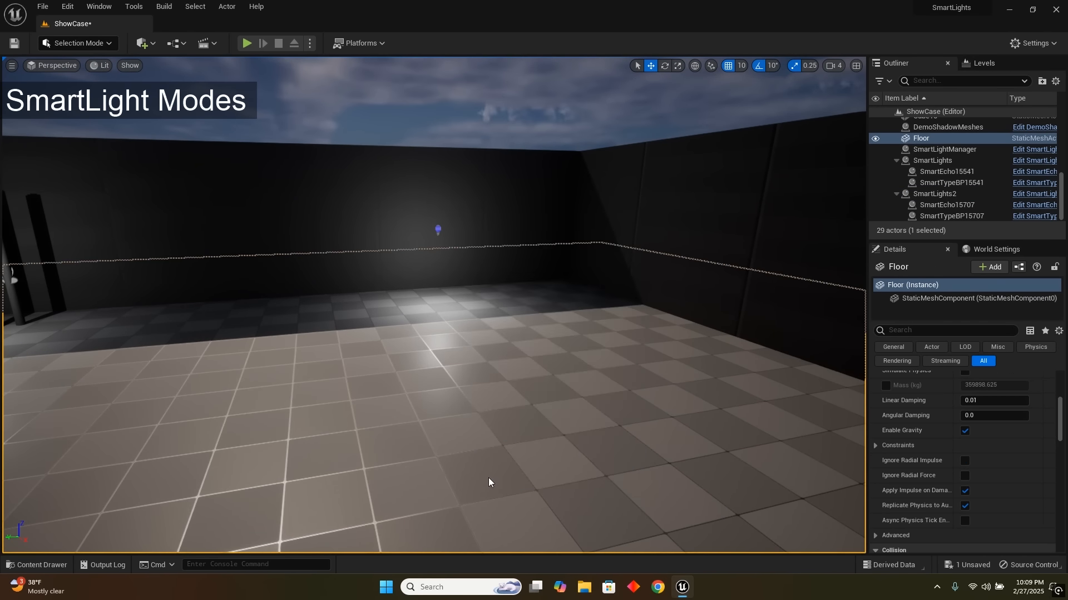
click(492, 424)
key(s)
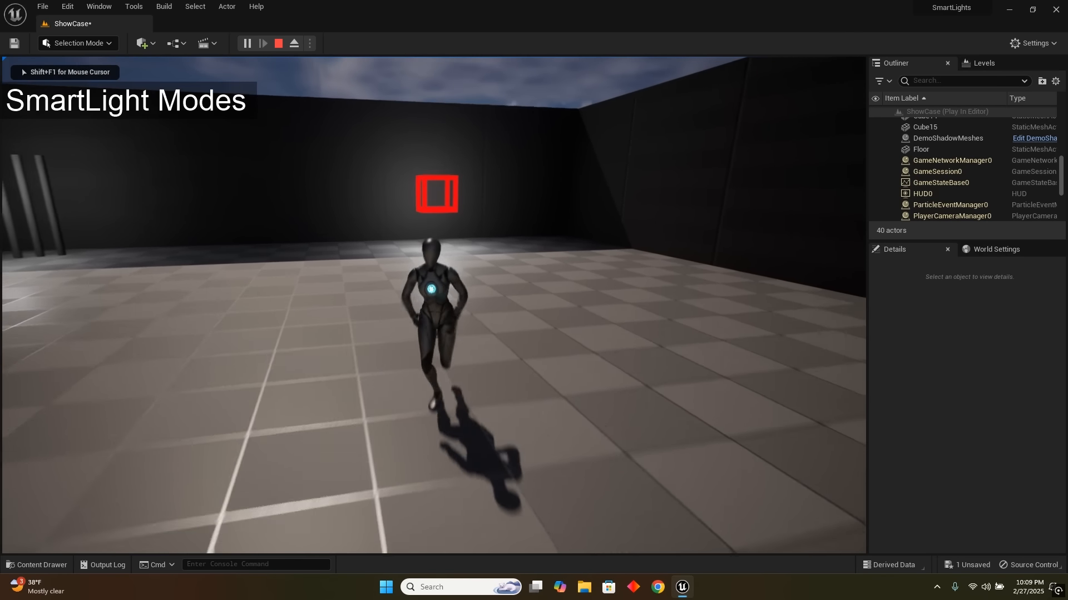
key(Escape)
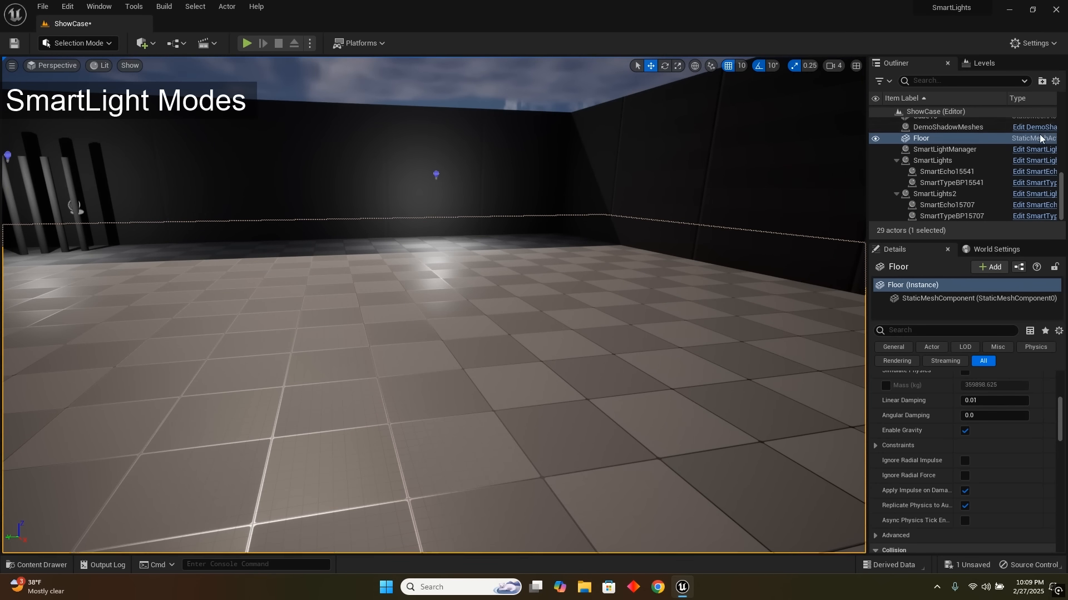
- Select the SmartLightManager and examine its distance-based activation settings
scroll(975, 173, up, 2)
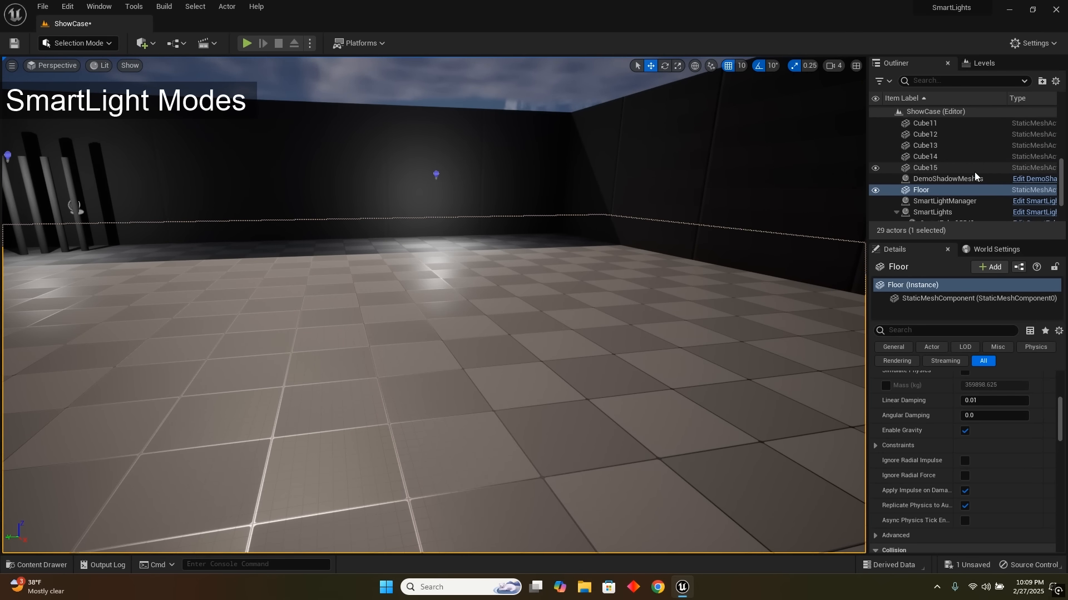
click(952, 207)
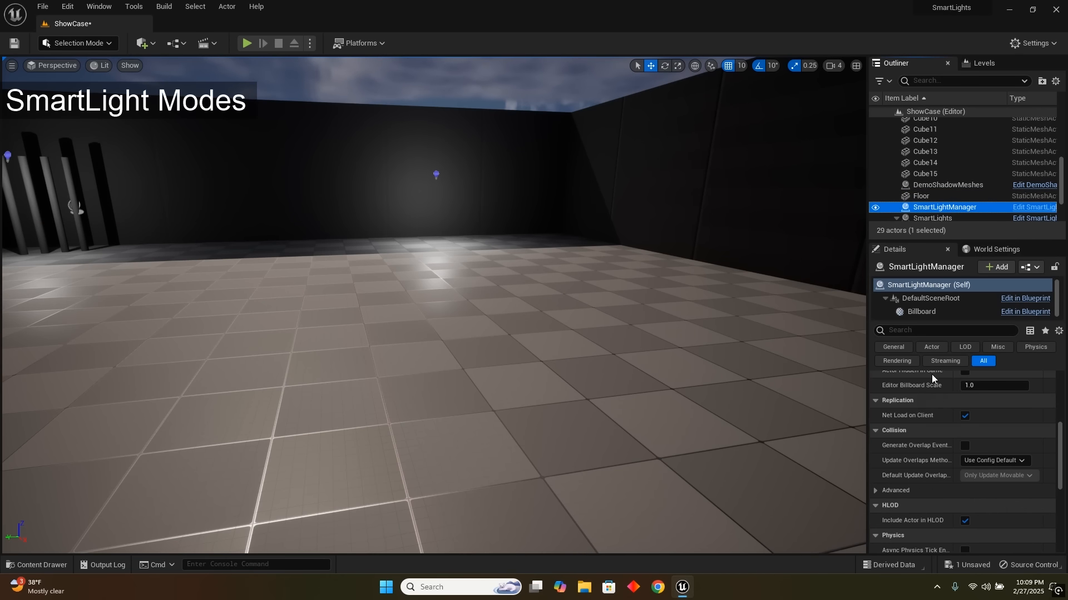
scroll(923, 416, up, 5)
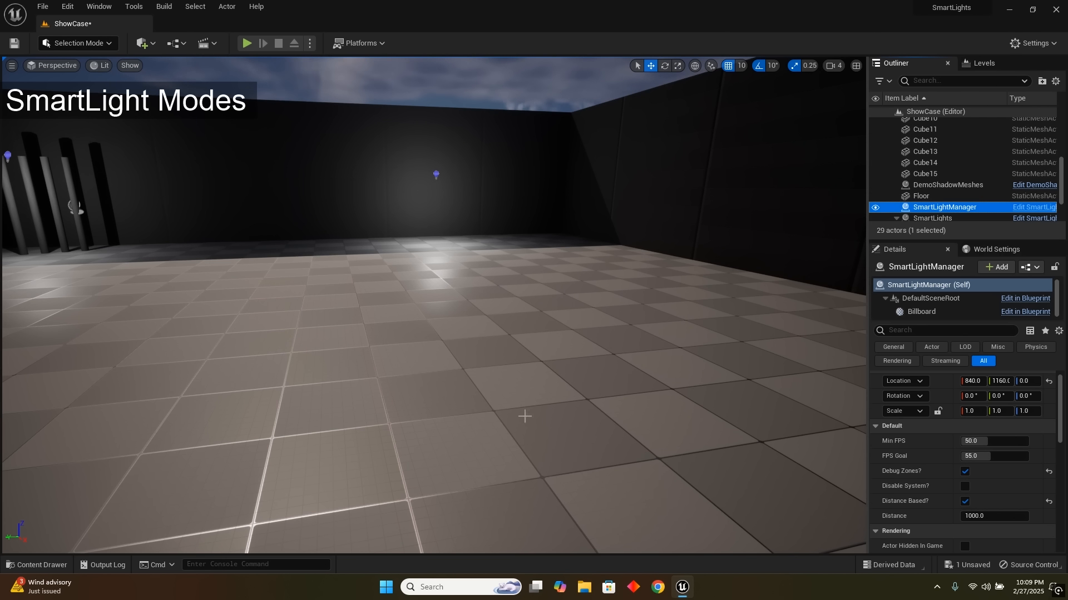
- Play the level from the floor and run the character towards and away from SmartLights2 to test its distance-based shadow switching
right_click(429, 422)
click(445, 416)
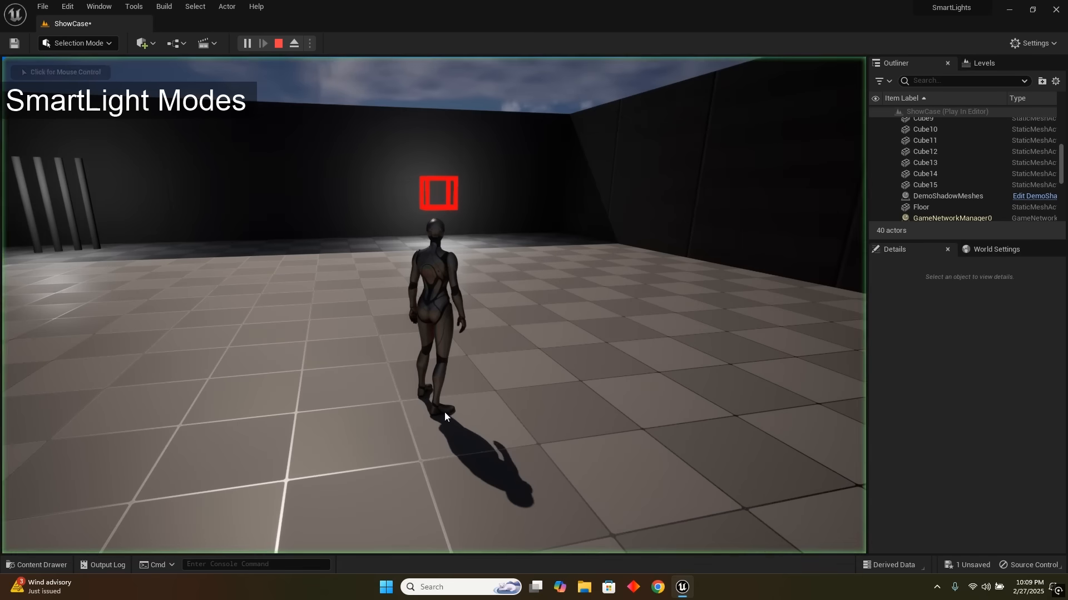
key(w)
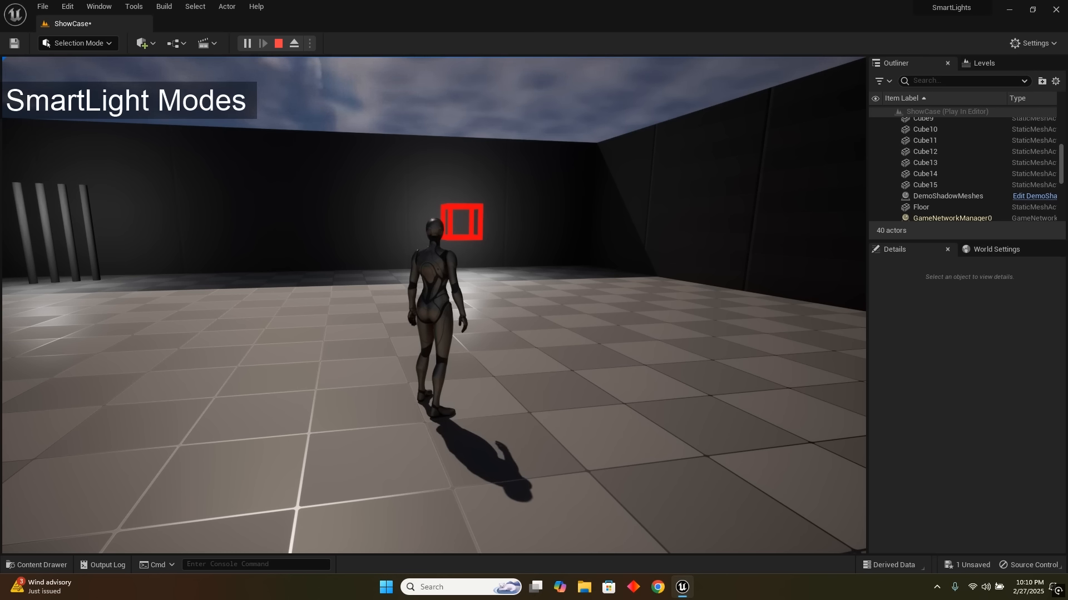
key(w)
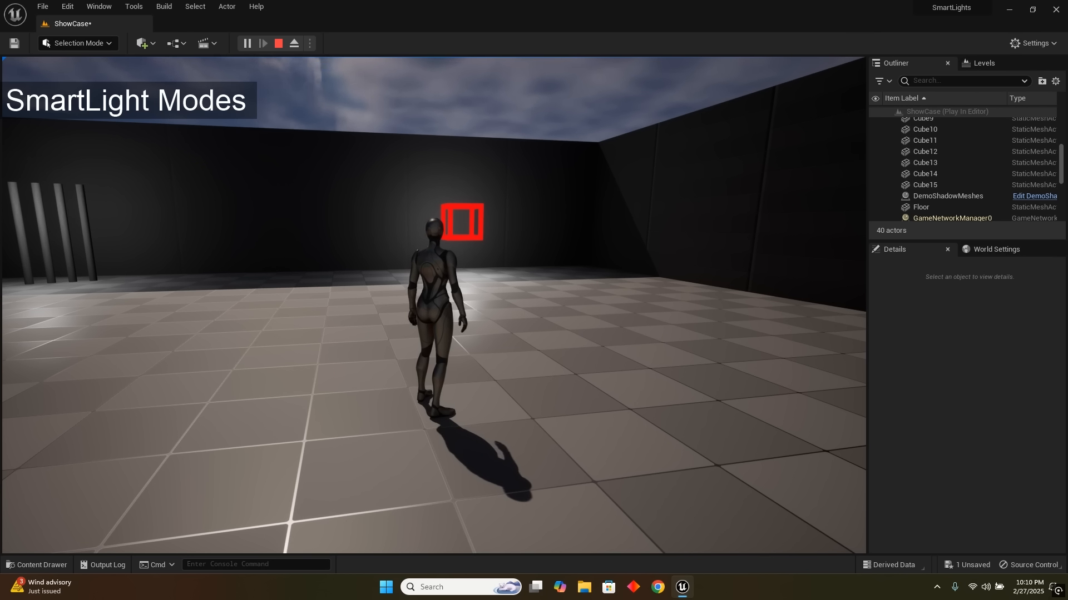
key(w)
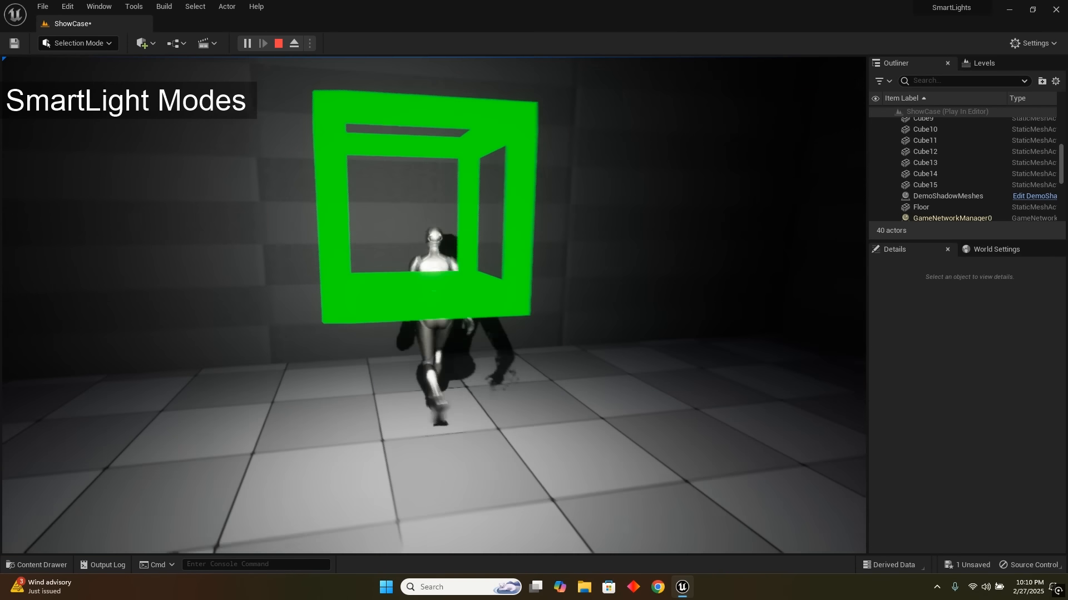
key(s)
key(s)
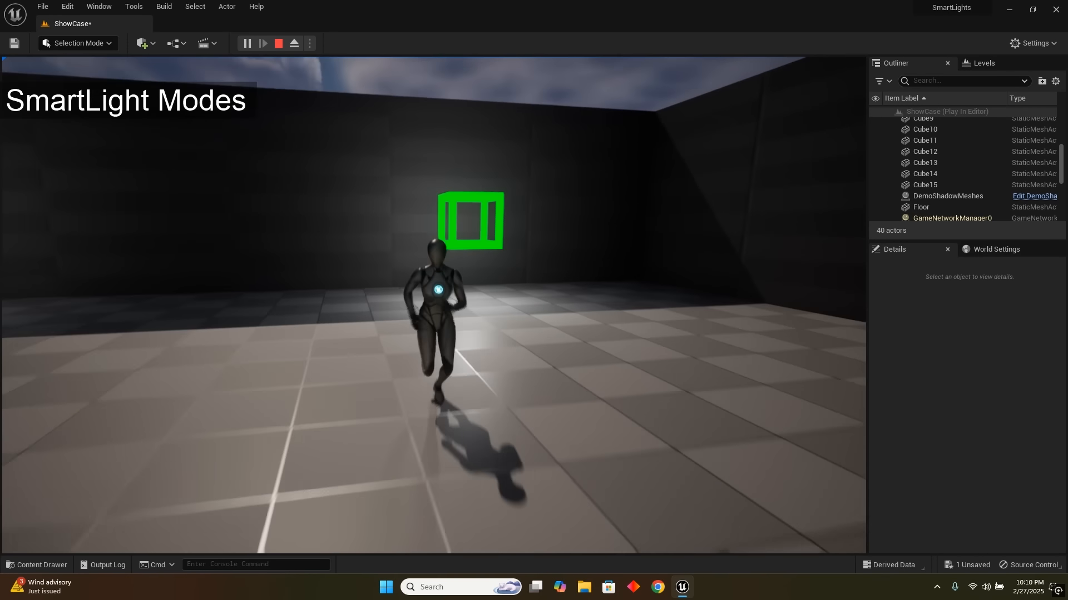
key(s)
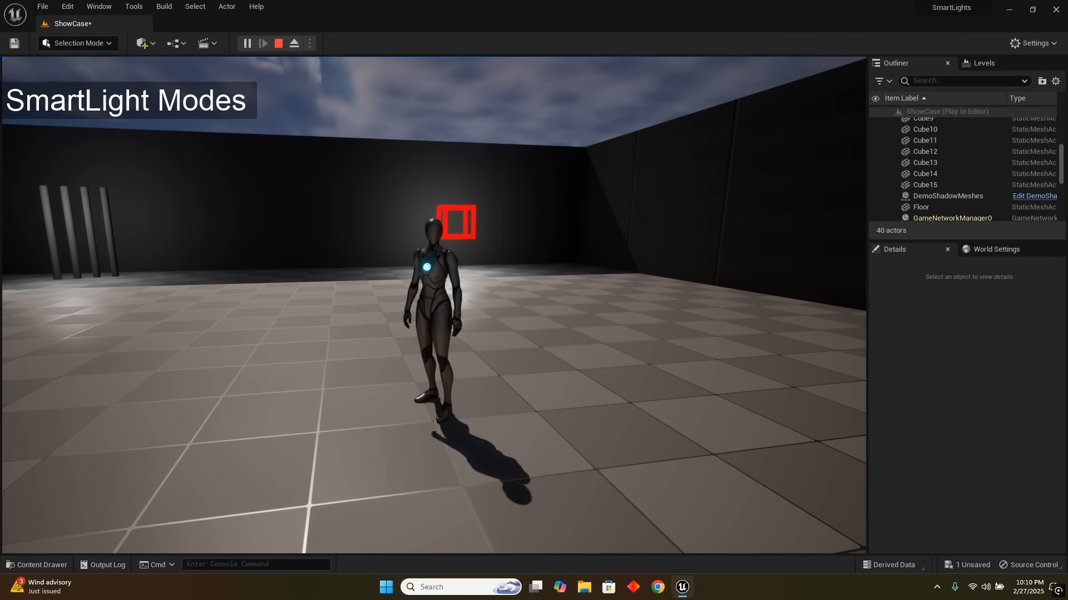
key(w)
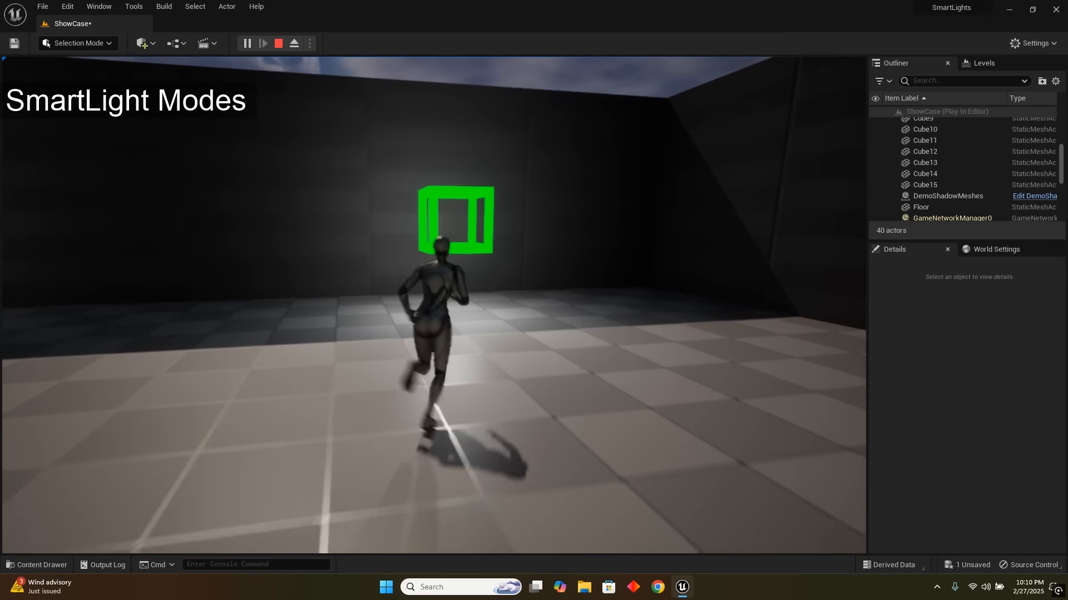
key(s)
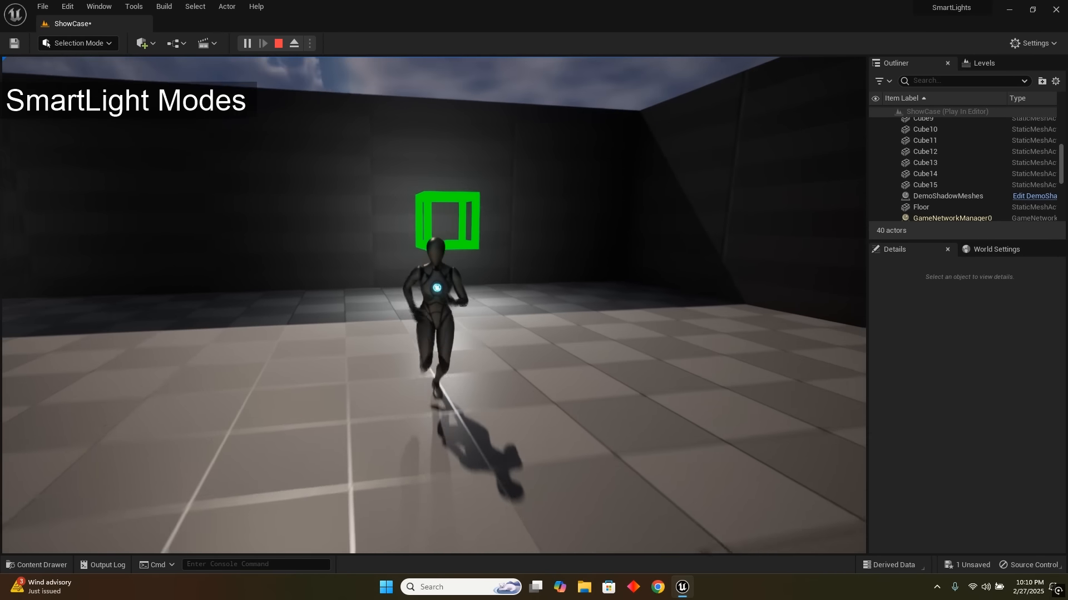
- Run the character away from SmartLights2 and turn it towards the SmartLights light beside the pillars
key(a)
key(w)
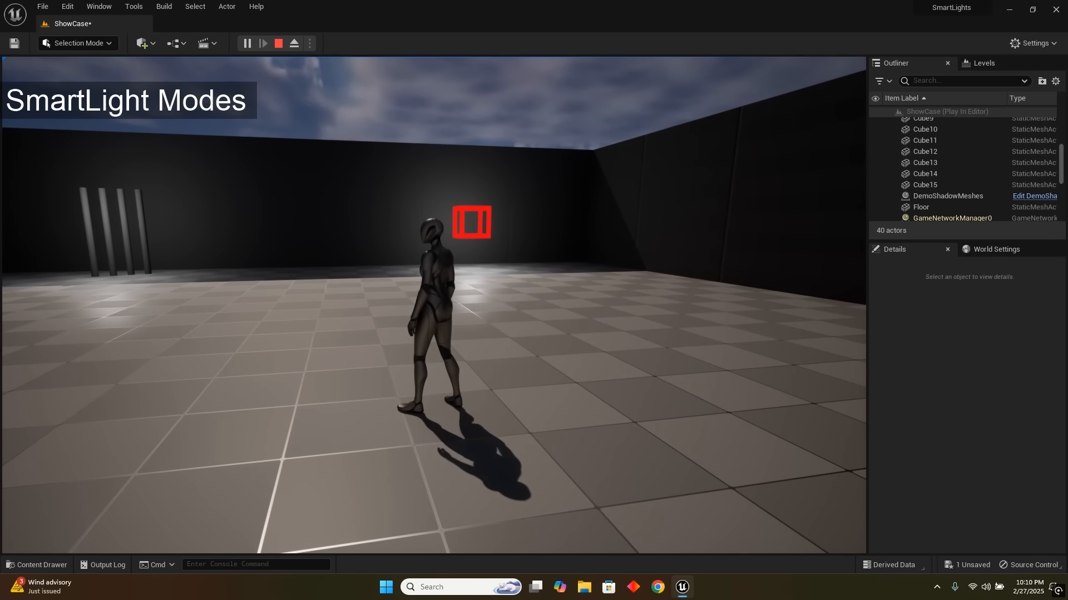
key(s)
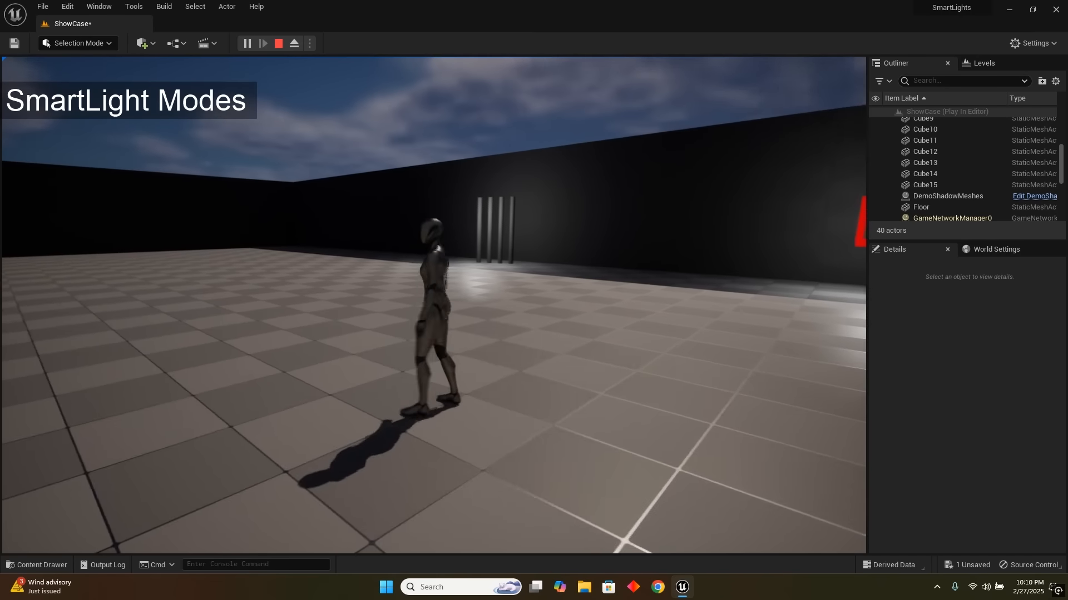
key(a)
key(w)
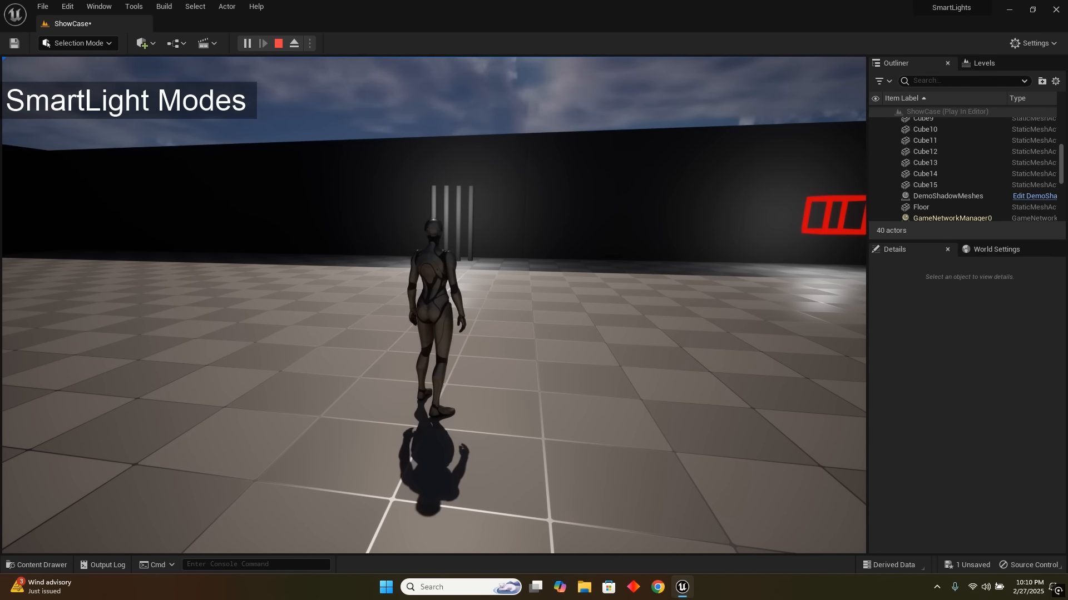
- Run the character repeatedly towards and away from the pillars to test the distance-based shadow switching of SmartLights
key(w)
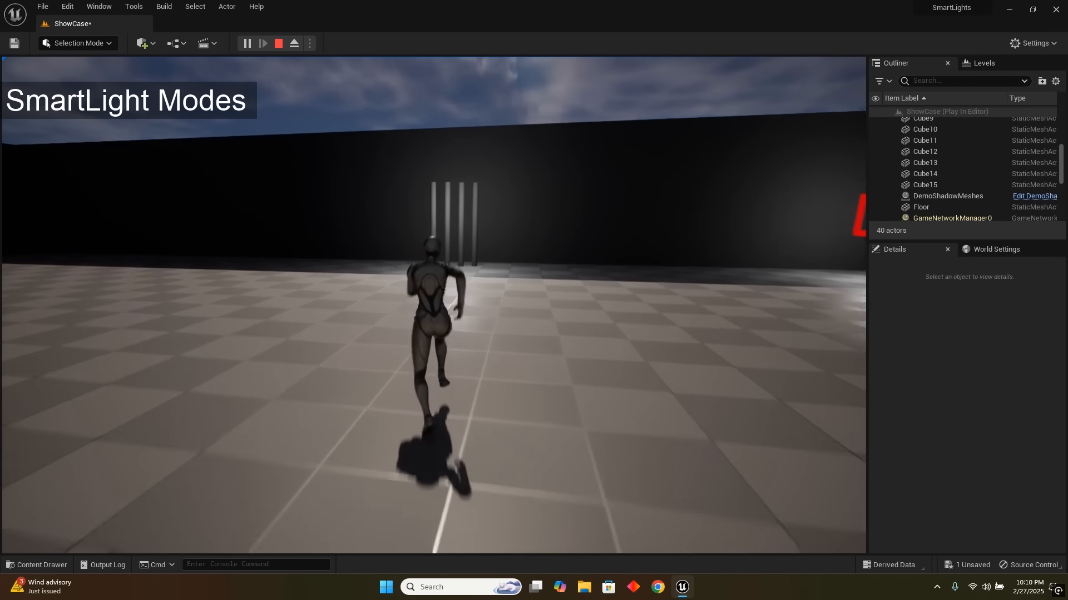
key(s)
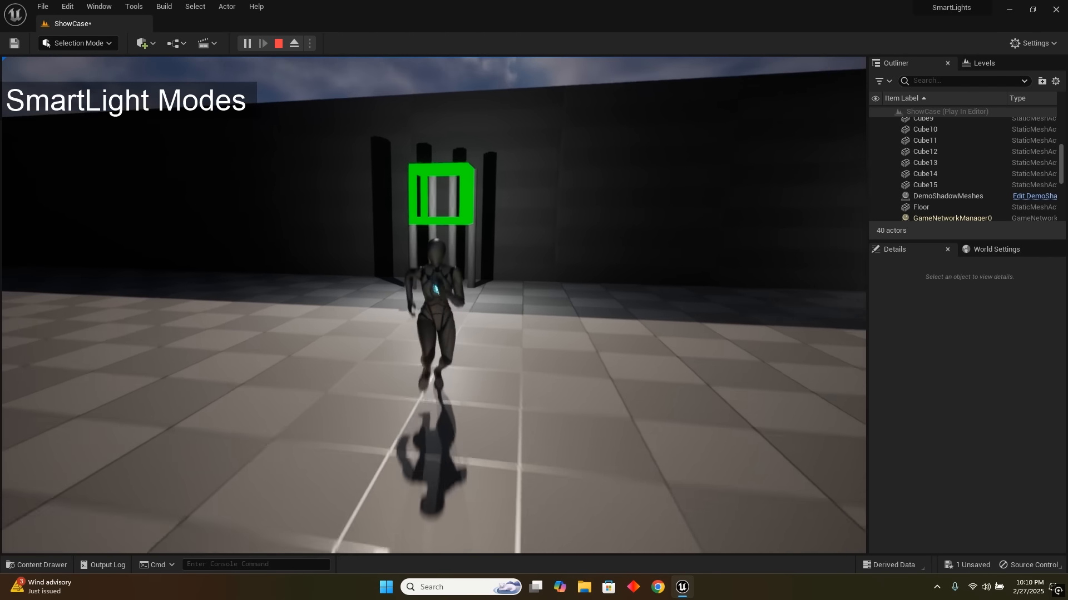
key(w)
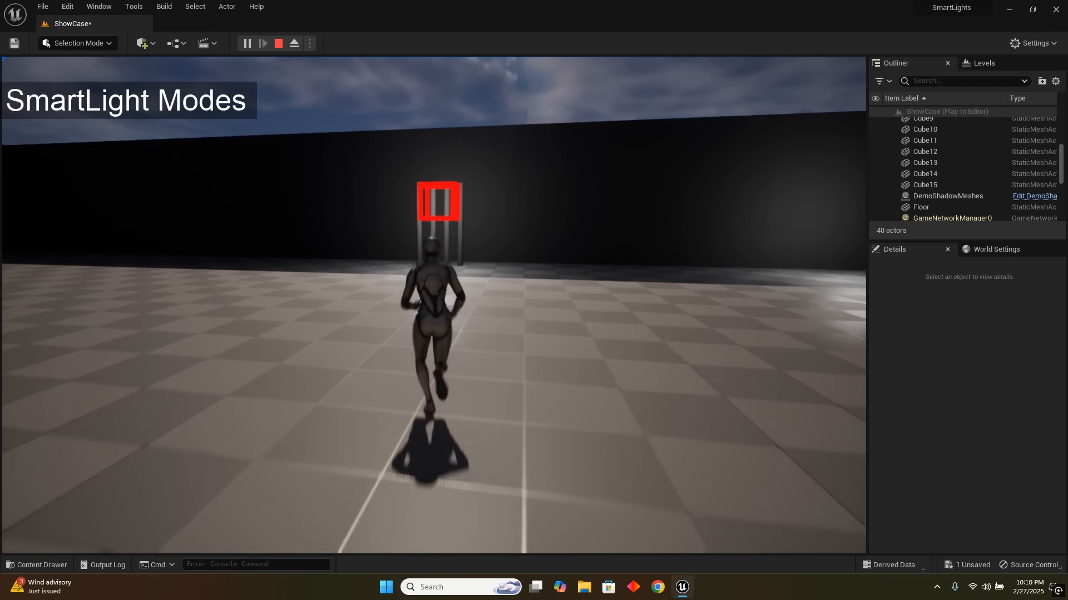
key(s)
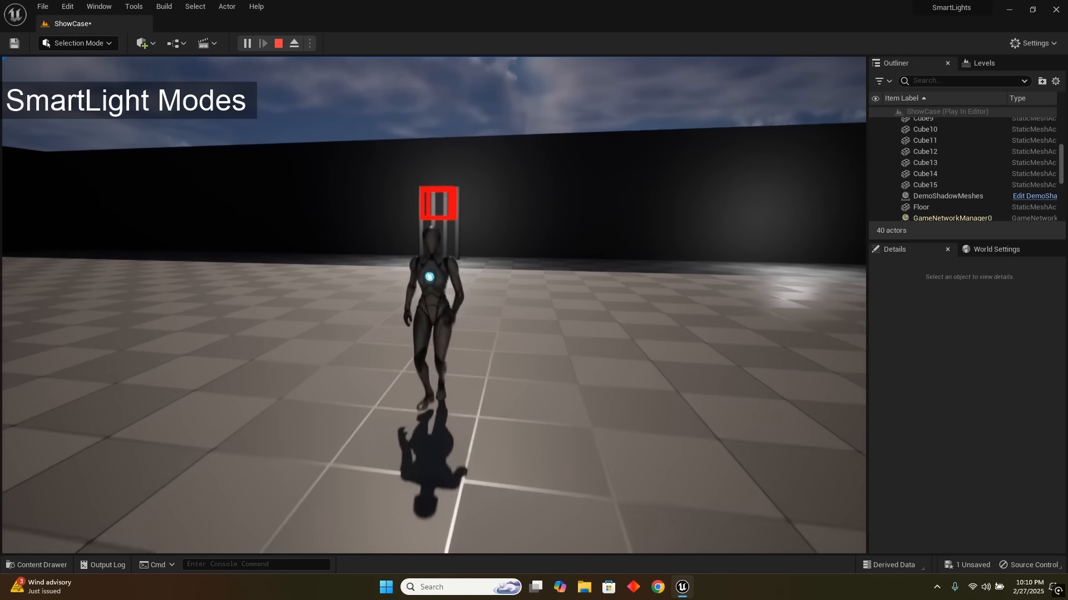
key(w)
key(s)
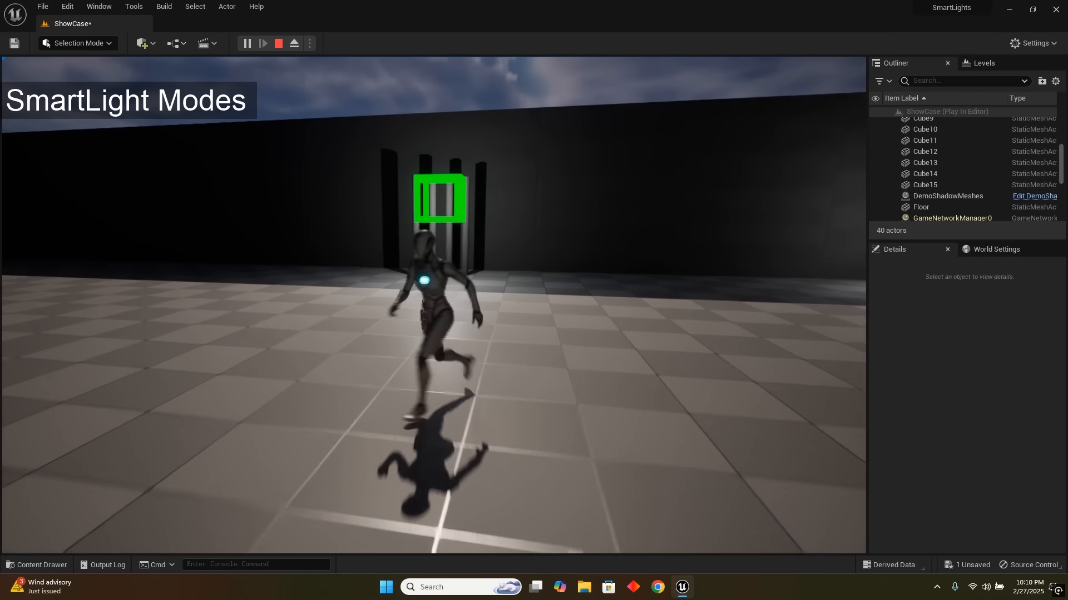
key(w)
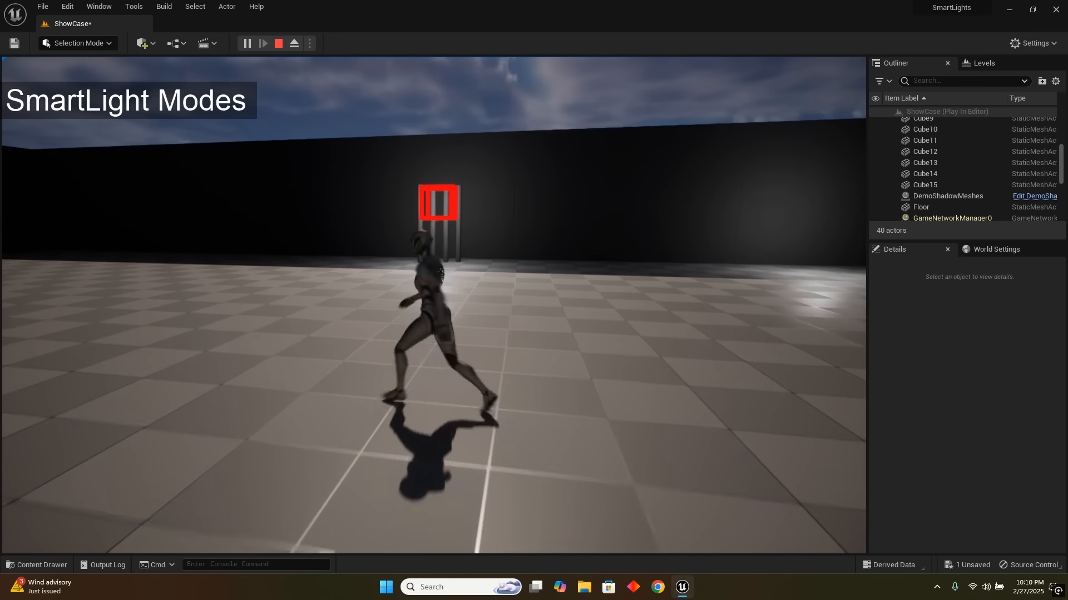
- Run the character across to SmartLights2 and back away from it to compare its shadow switching, and stop playing
key(d)
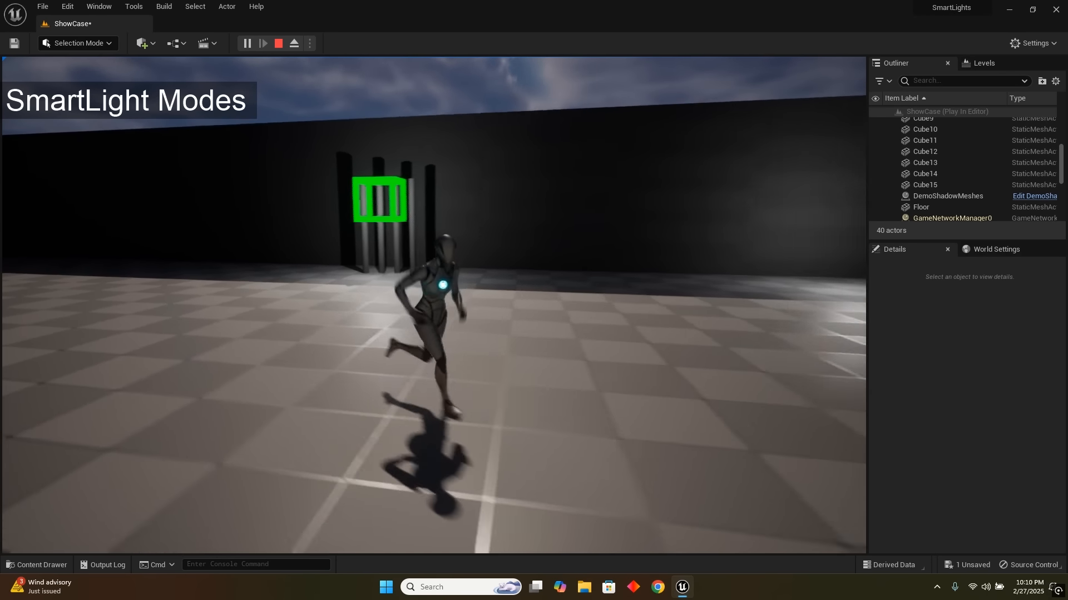
key(w)
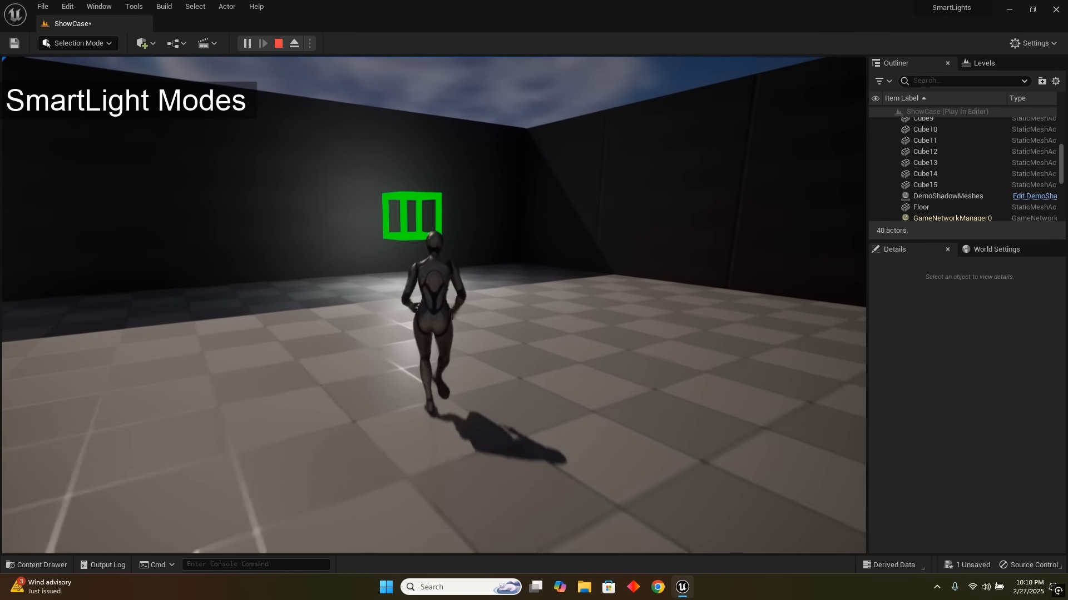
key(s)
key(a)
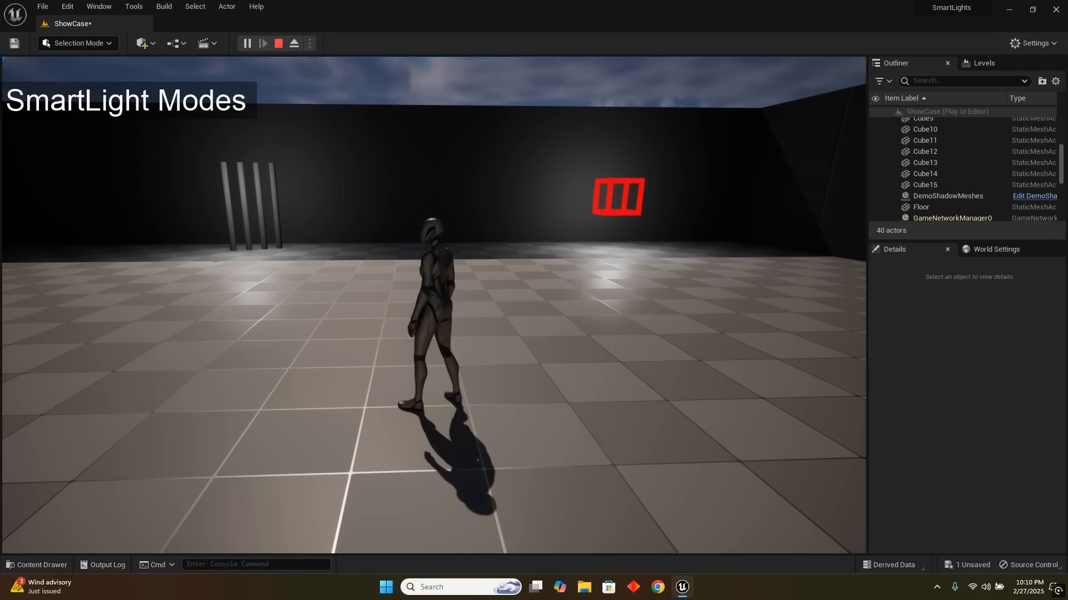
key(Escape)
- Select both SmartLights and SmartLights2 and turn off Only Disable Shadows for them
right_drag(434, 305, 405, 240)
key(w)
right_drag(401, 358, 414, 392)
key(s)
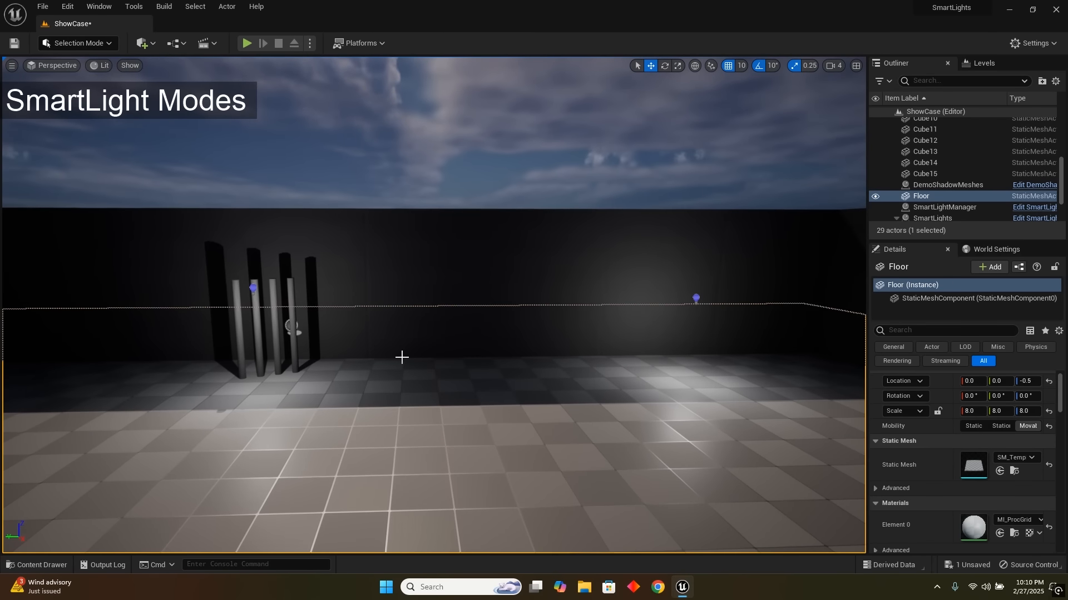
click(253, 287)
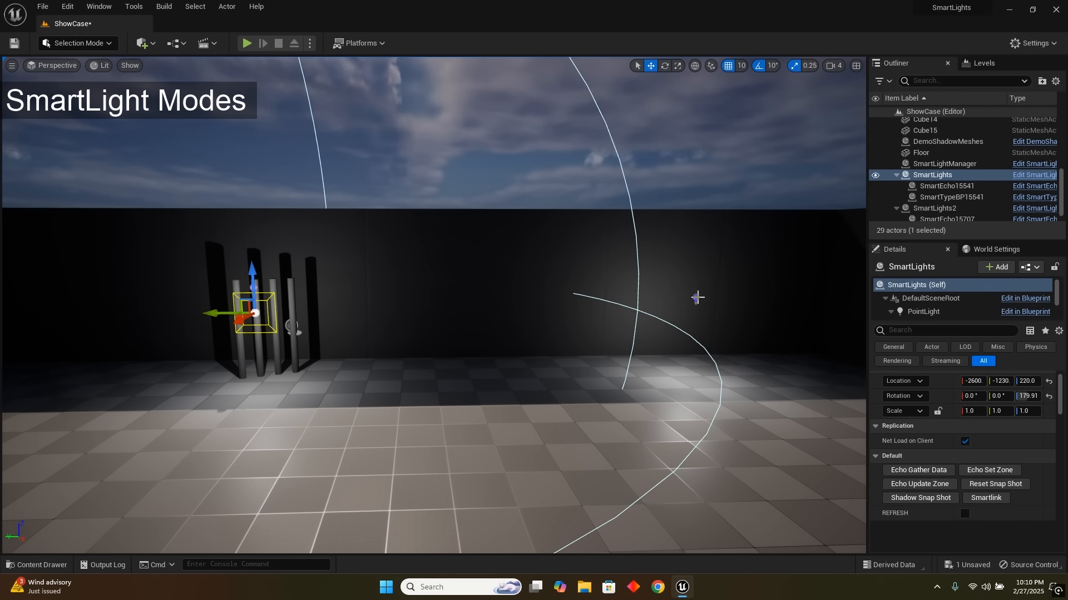
click(696, 299)
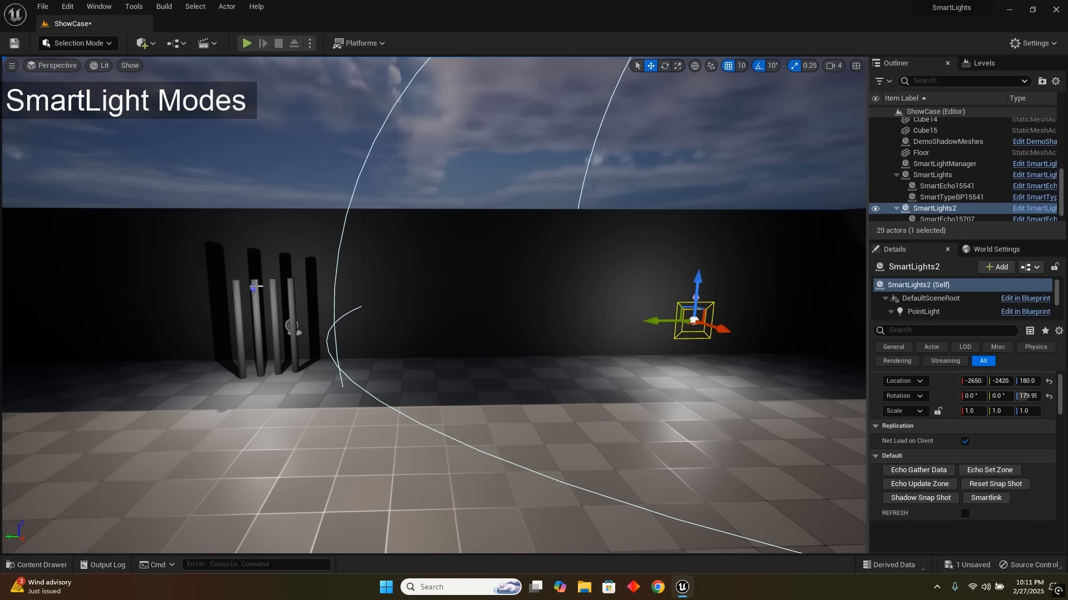
ctrl+click(253, 289)
scroll(895, 495, down, 5)
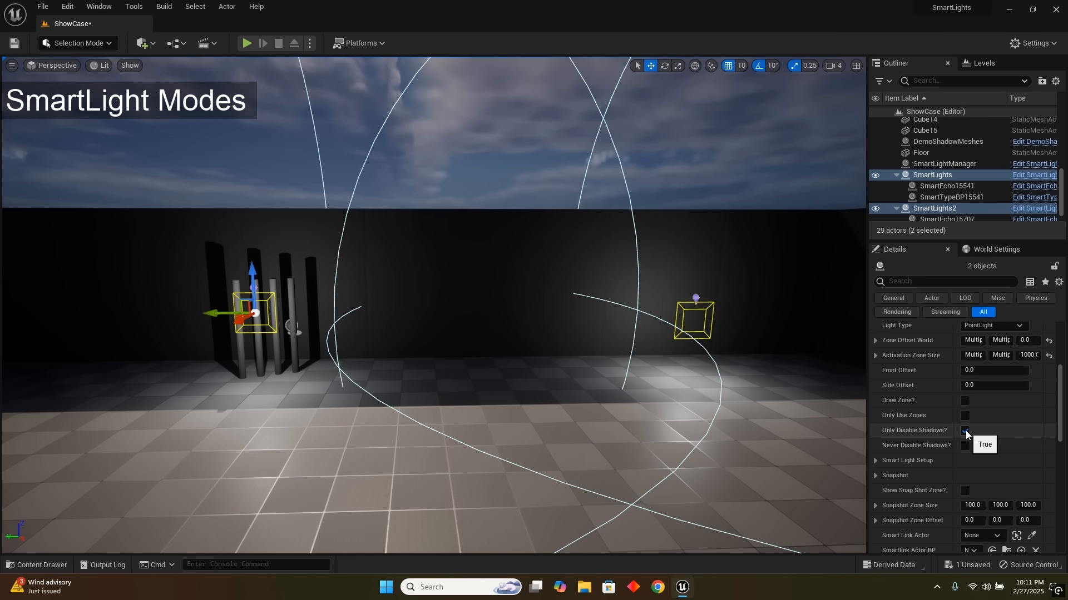
click(964, 432)
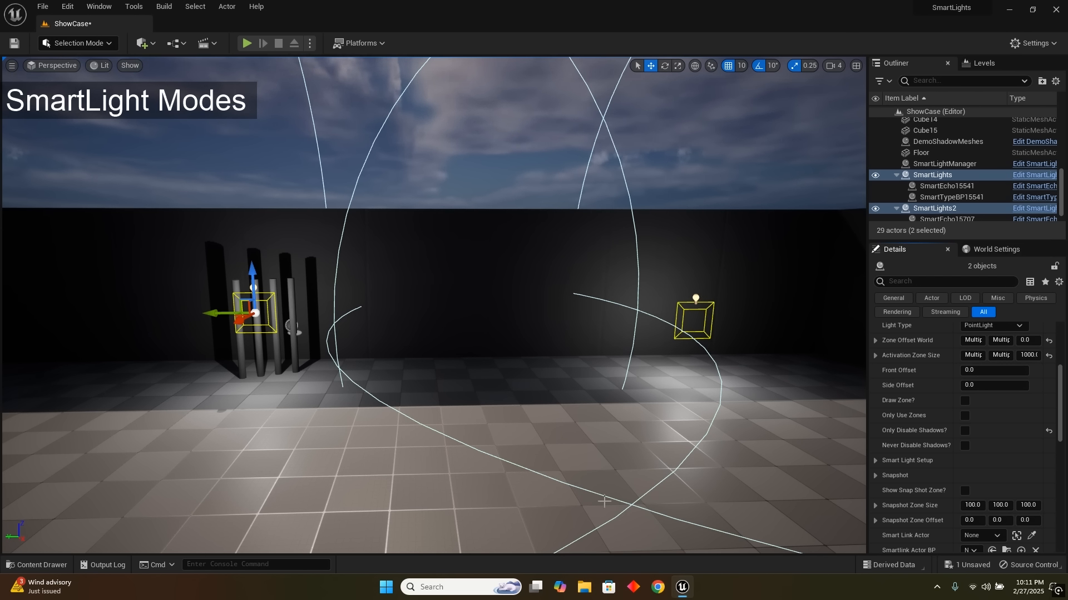
- Play the level from the floor and run the character towards SmartLights2 and far away from both lights
right_click(604, 501)
click(622, 491)
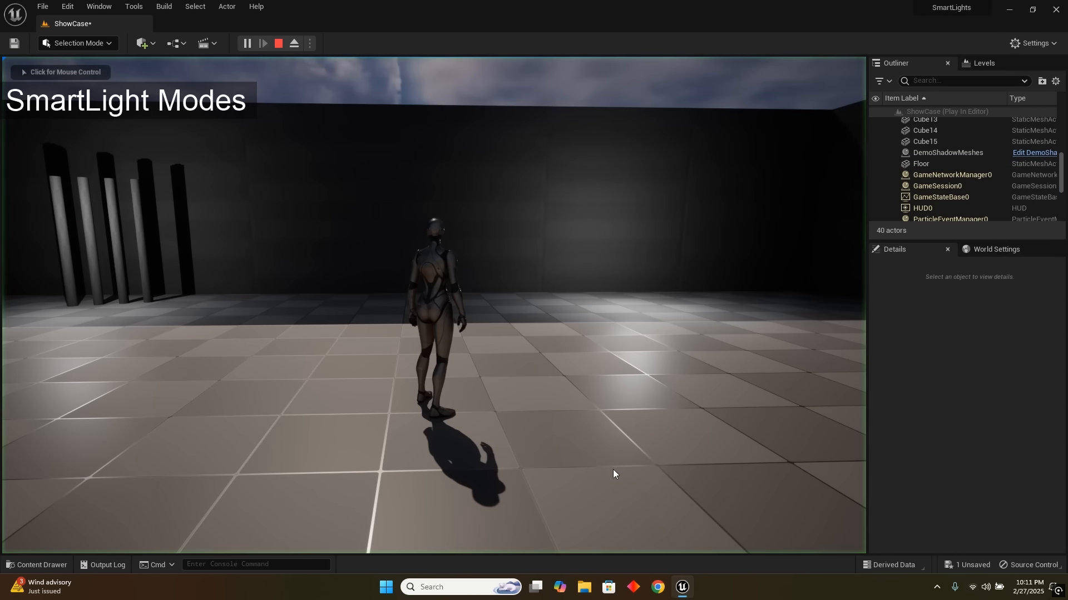
key(a)
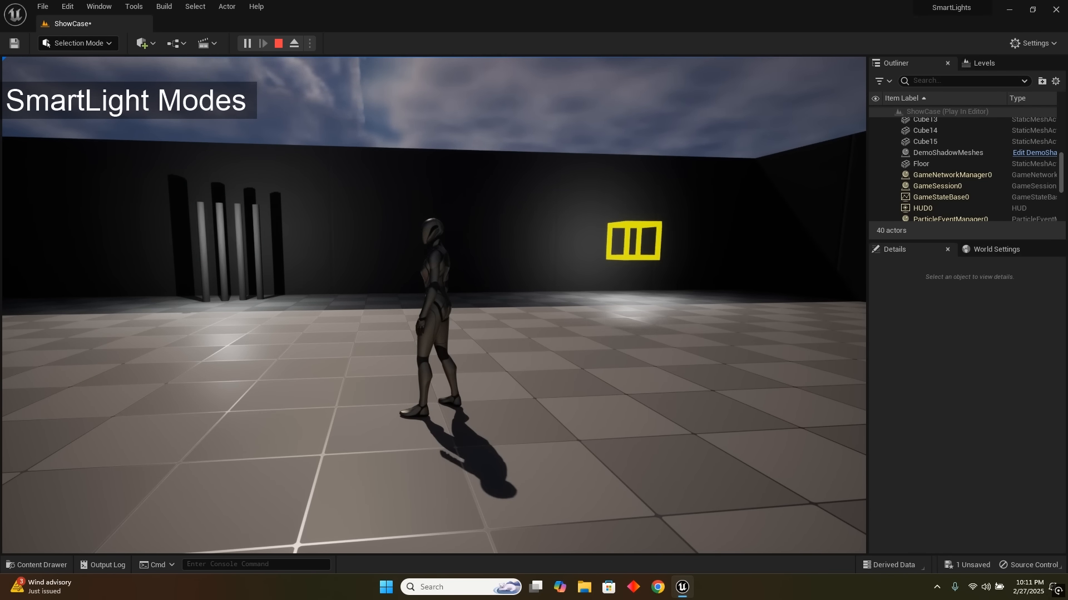
key(w)
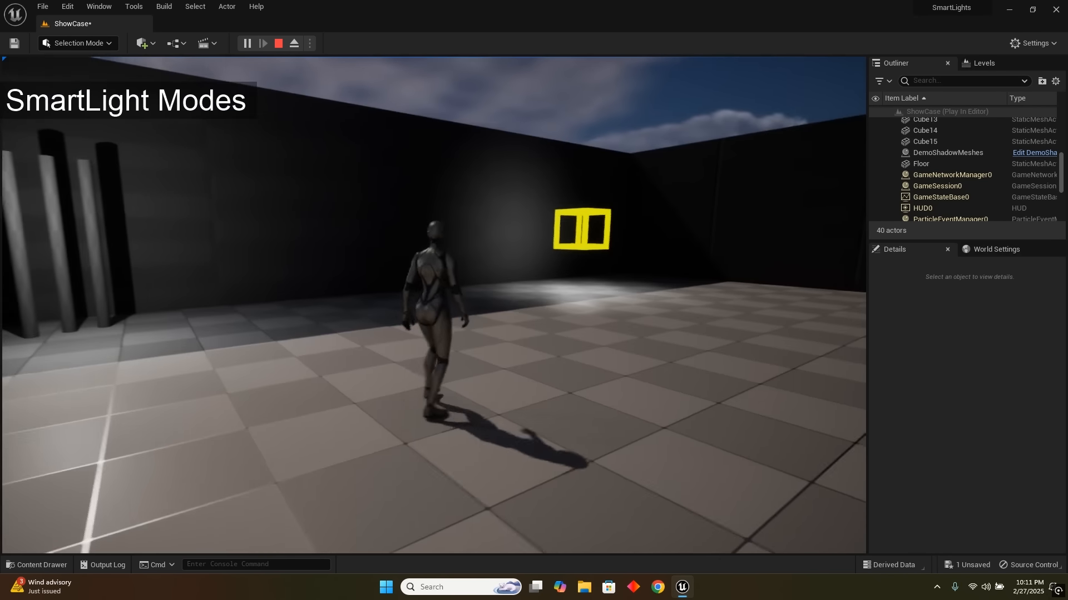
key(d)
key(s)
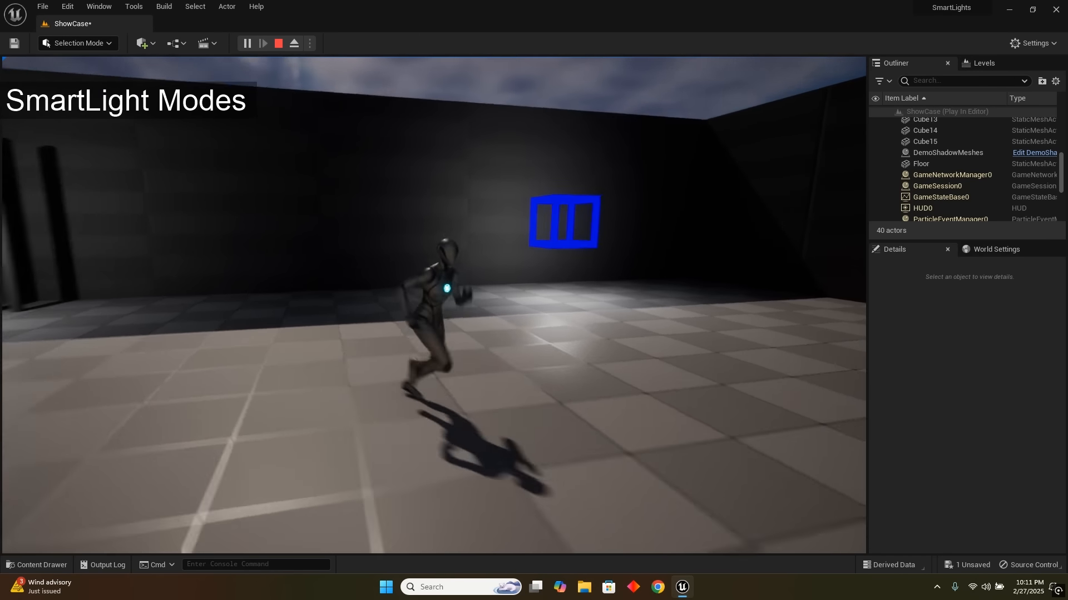
key(s)
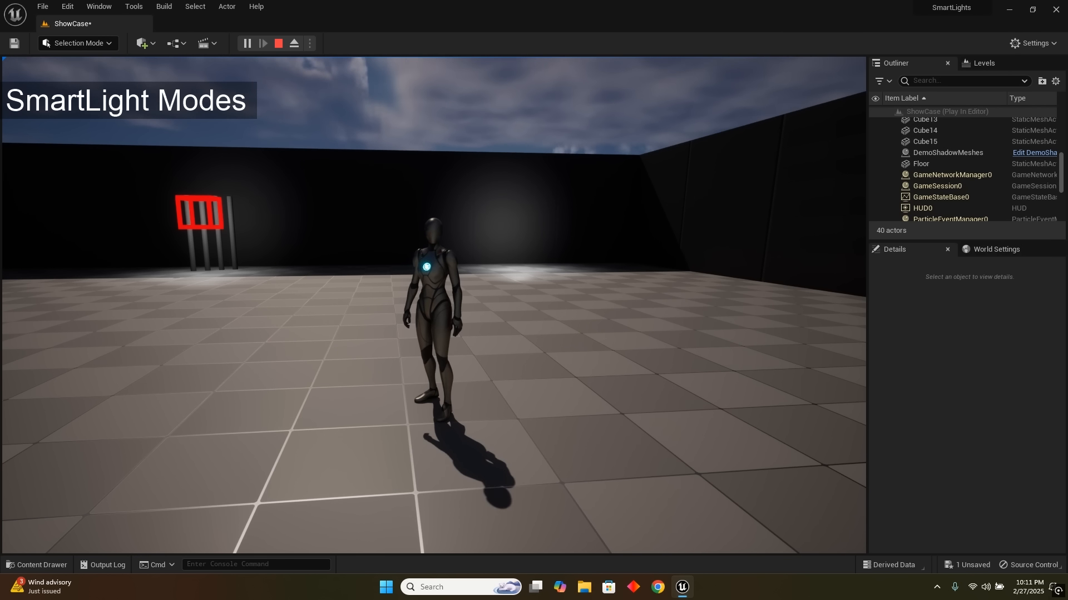
- Run the character up to SmartLights2 and move it from side to side in front of the light
key(w)
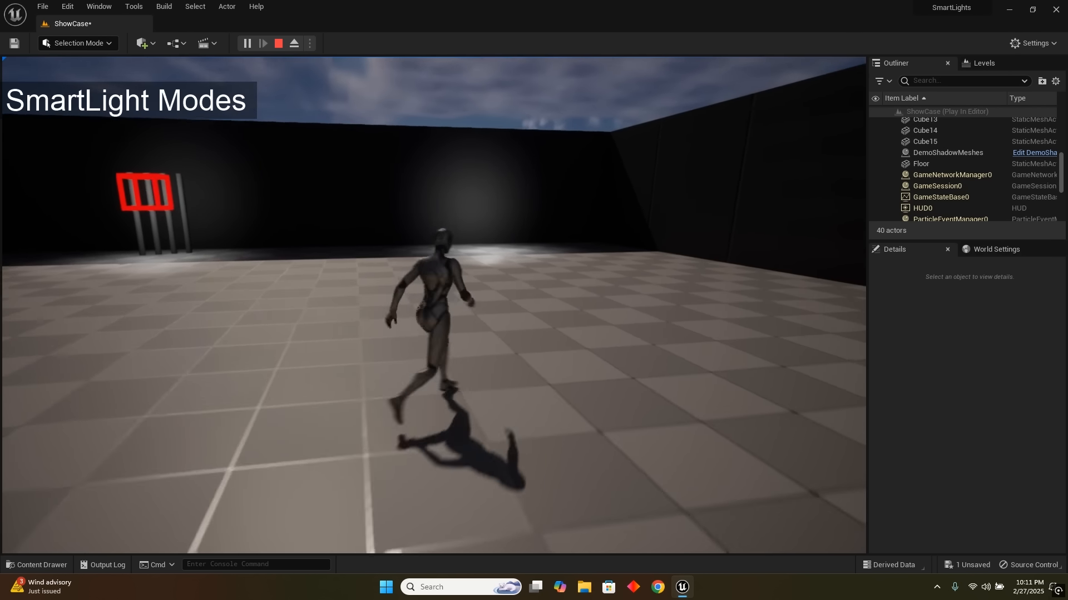
key(d)
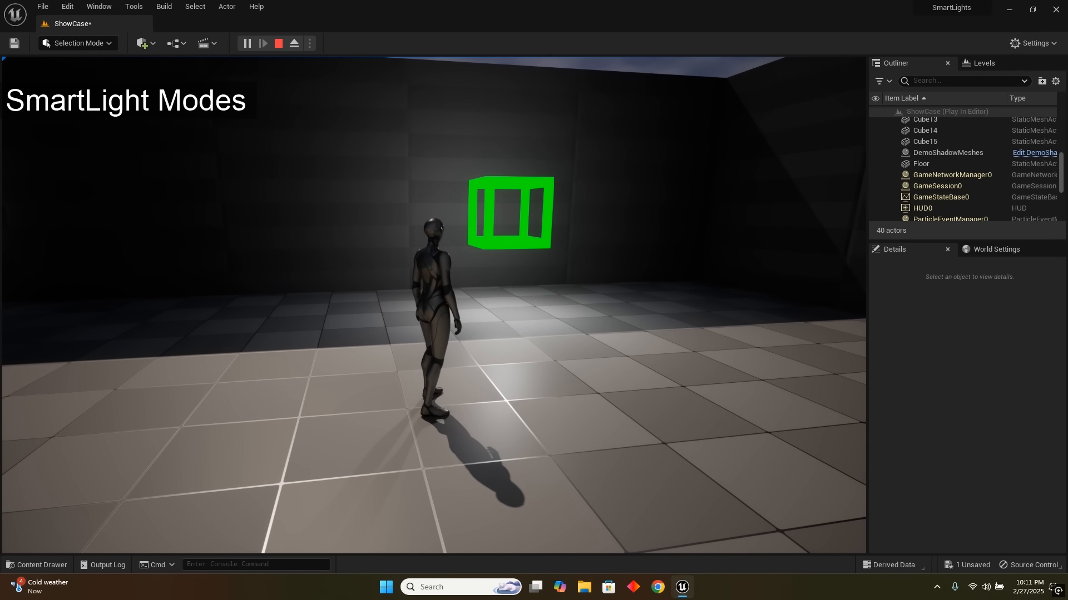
key(w)
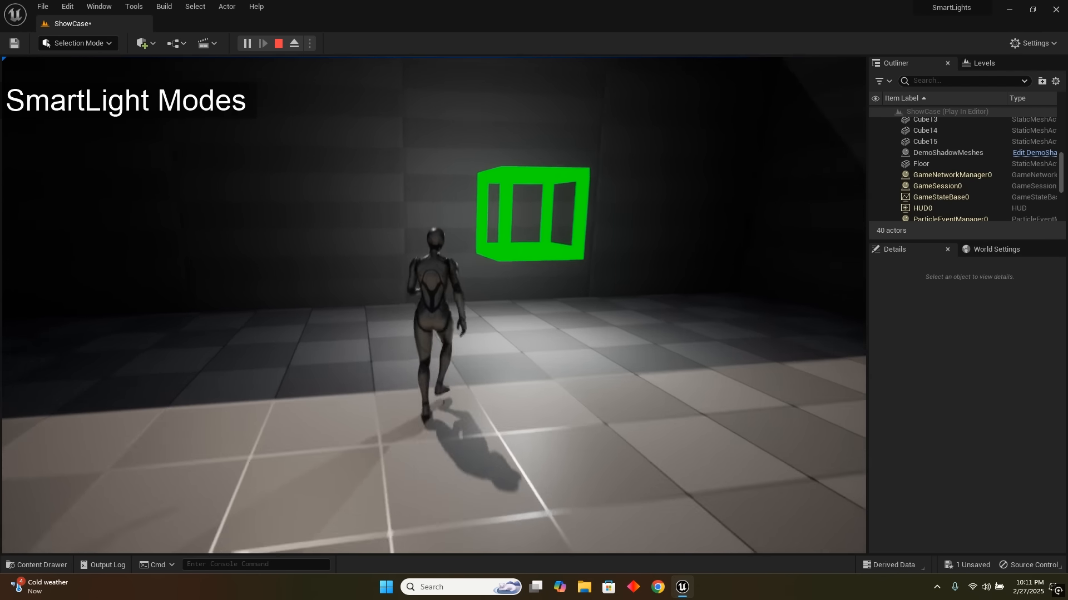
key(d)
key(s)
key(a)
key(d)
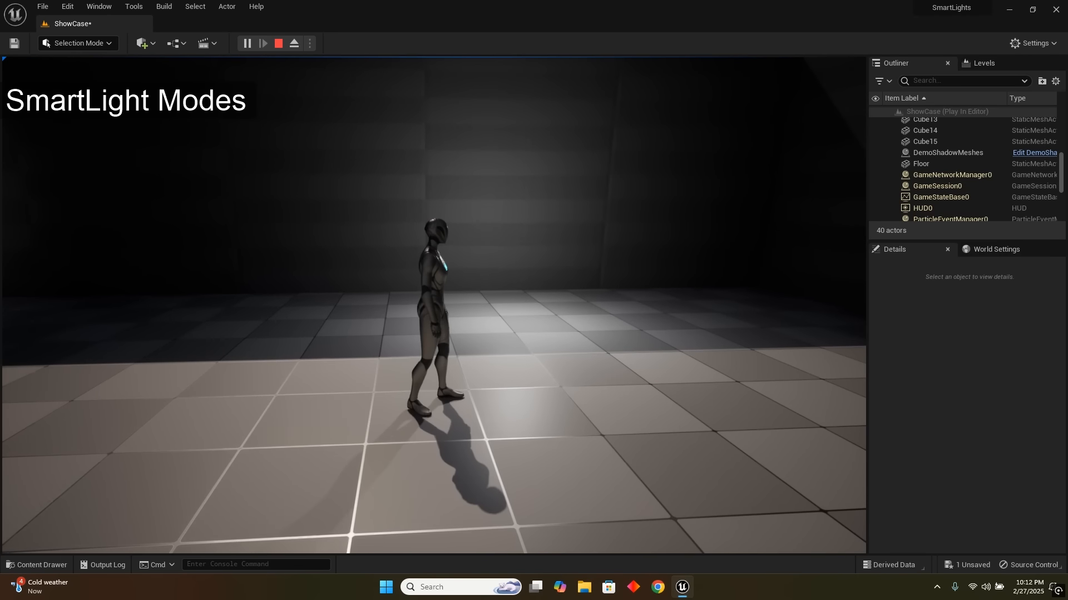
- Back the character away from SmartLights2, run it up to the light at the pillars, and stop playing
key(s)
key(s)
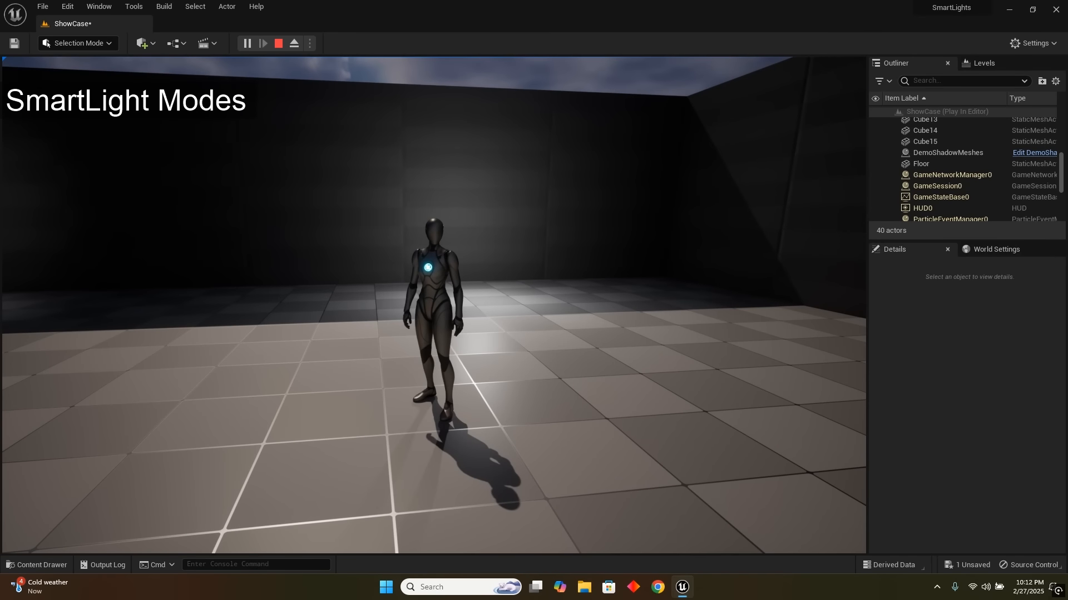
key(s)
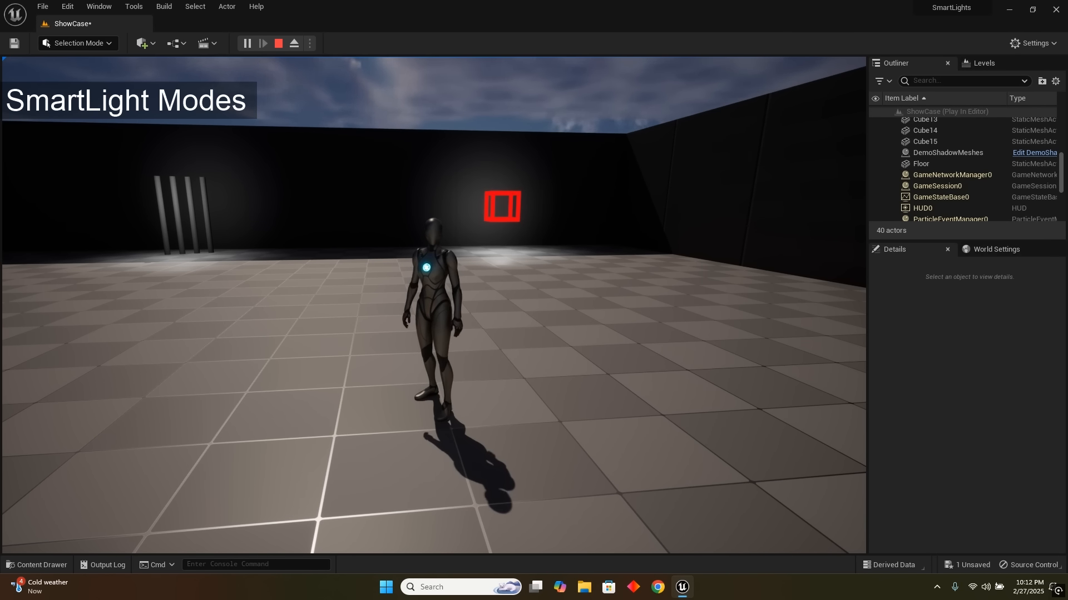
key(w)
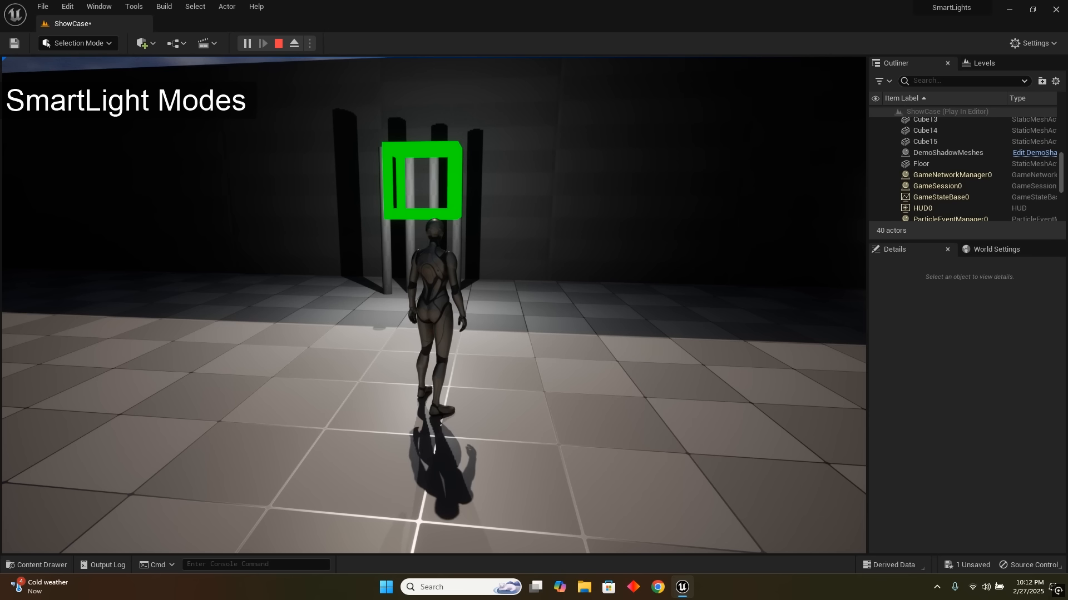
key(Escape)
- Select both SmartLights and SmartLights2 and turn on Skip Auto Lods for them
key(s)
right_drag(434, 305, 500, 304)
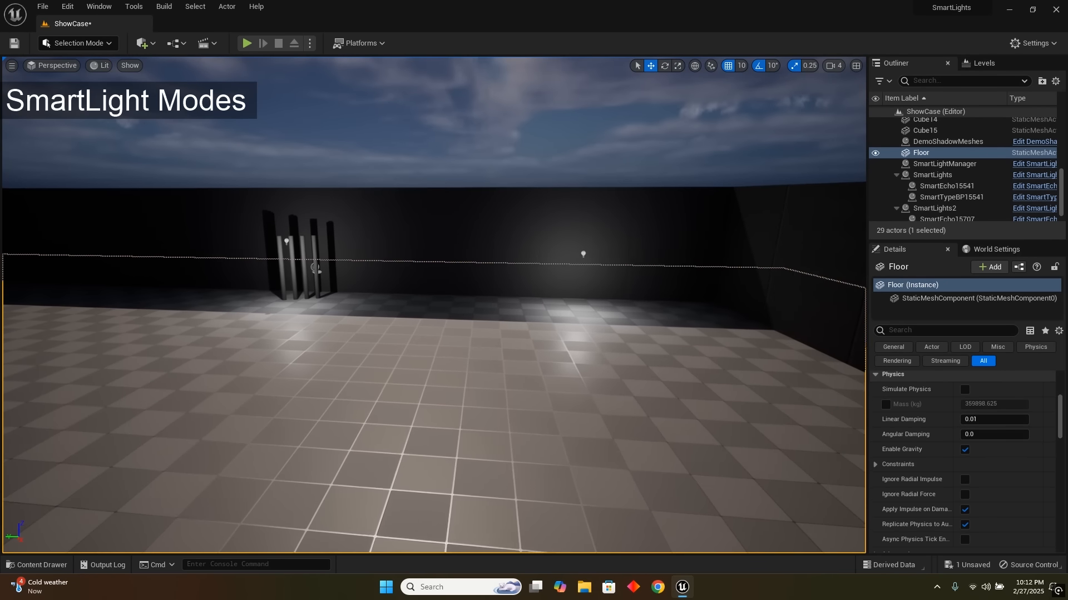
click(582, 255)
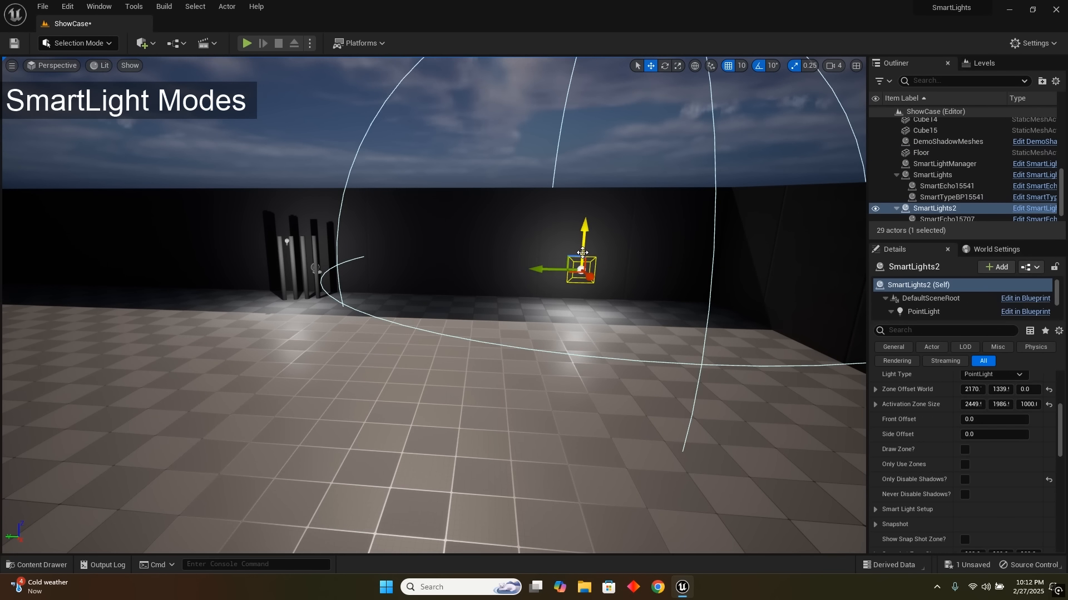
ctrl+click(288, 241)
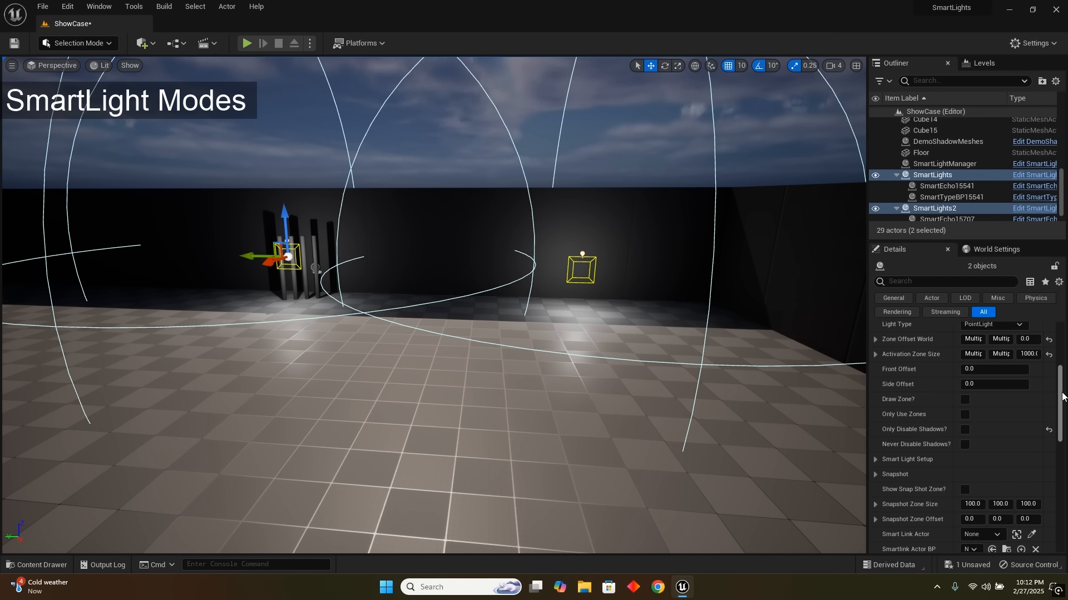
scroll(1062, 396, down, 4)
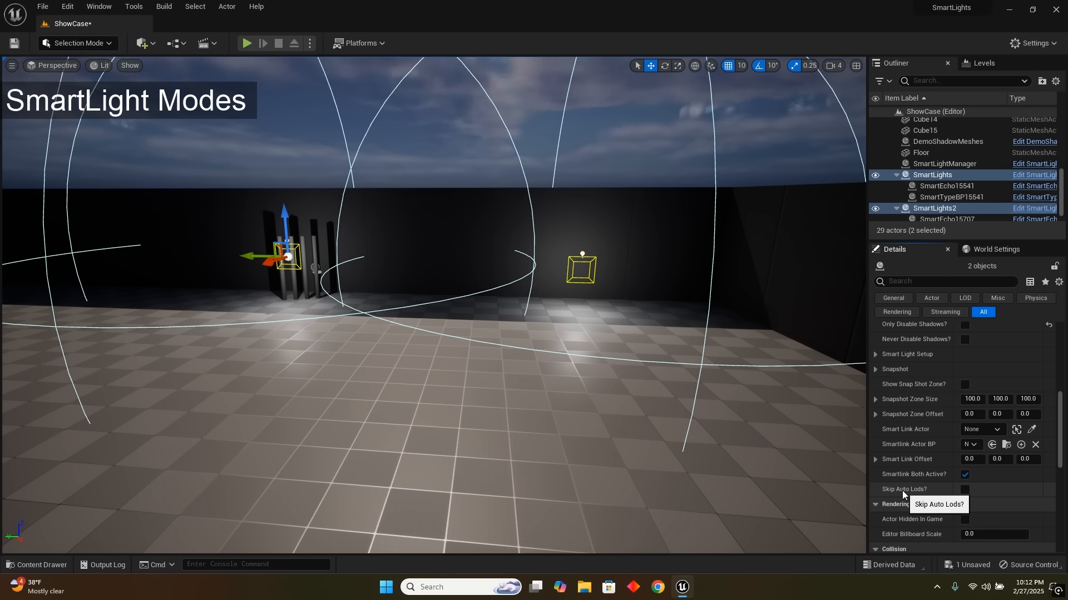
click(965, 490)
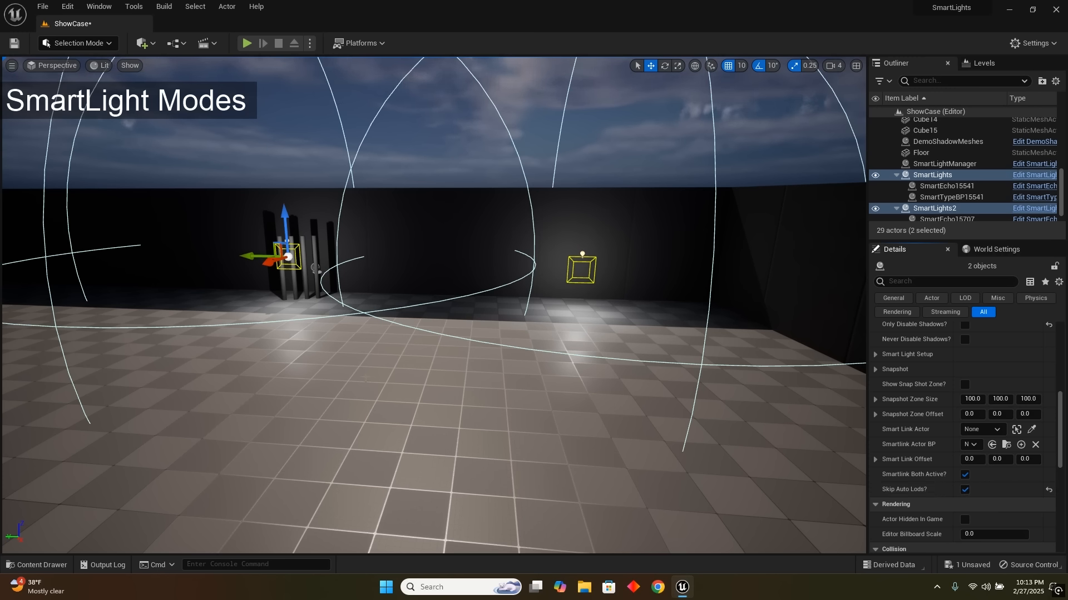
- Play the level from the floor, run the character up to the light at the pillars, and back it away again
right_click(414, 382)
click(393, 366)
click(392, 366)
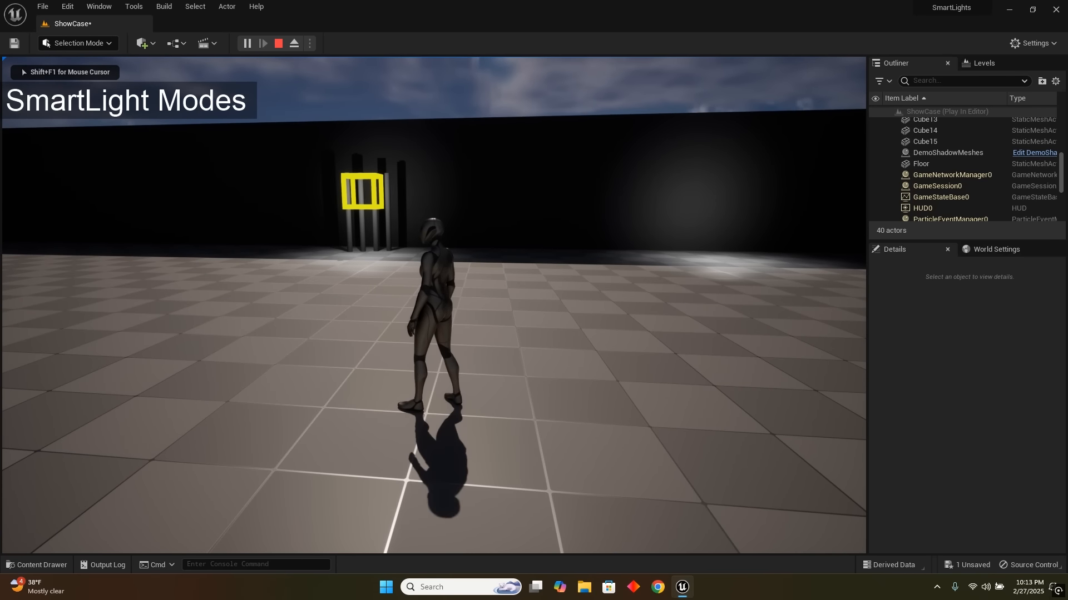
key(w)
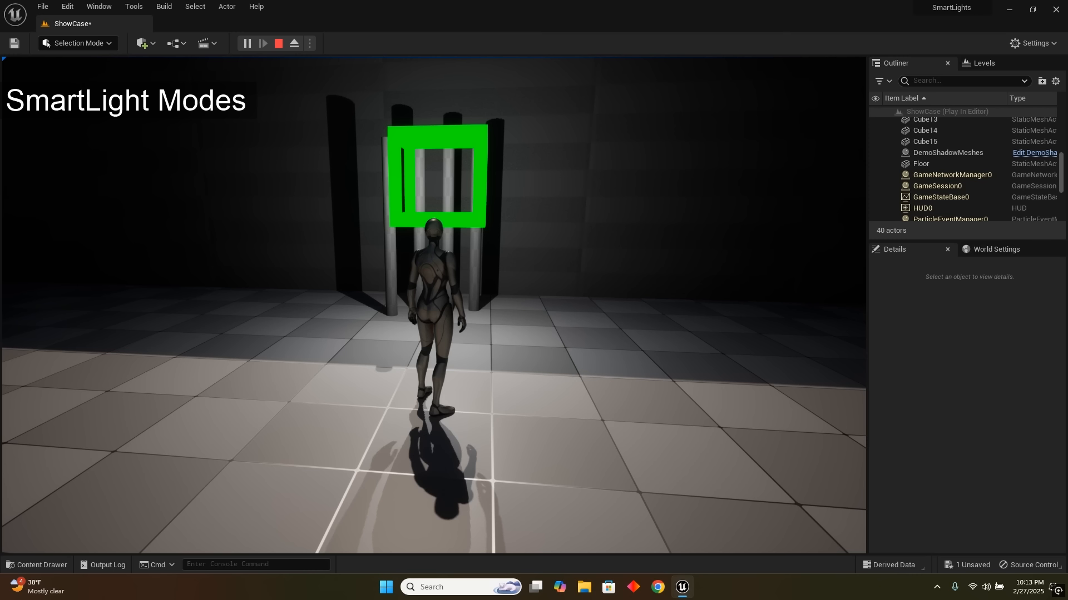
key(s)
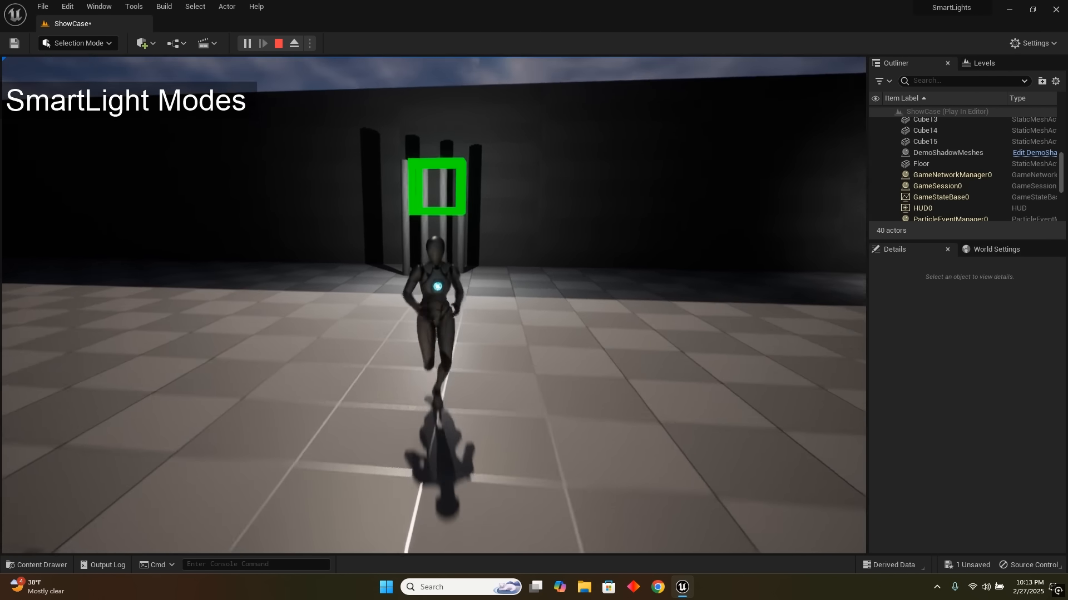
key(d)
key(s)
key(d)
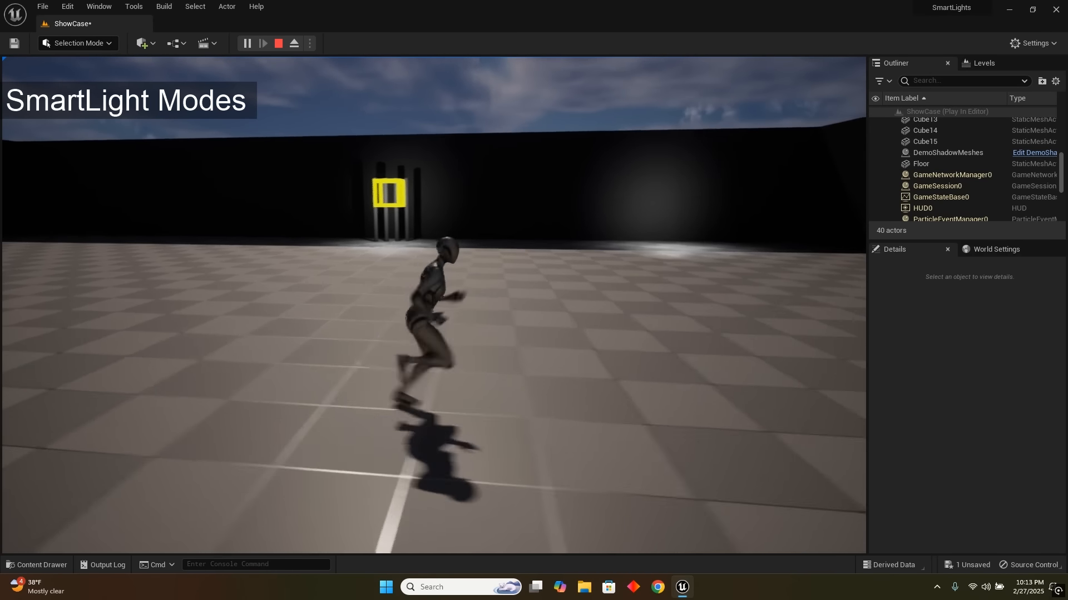
- Run the character across to SmartLights2 and up to it, back it away, and stop playing
key(d)
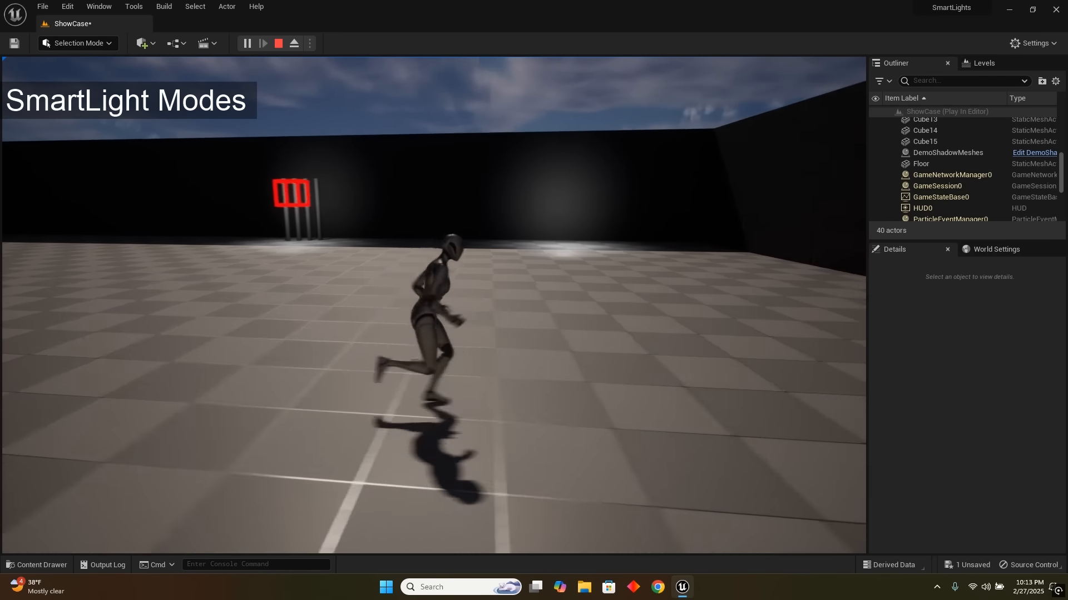
key(w)
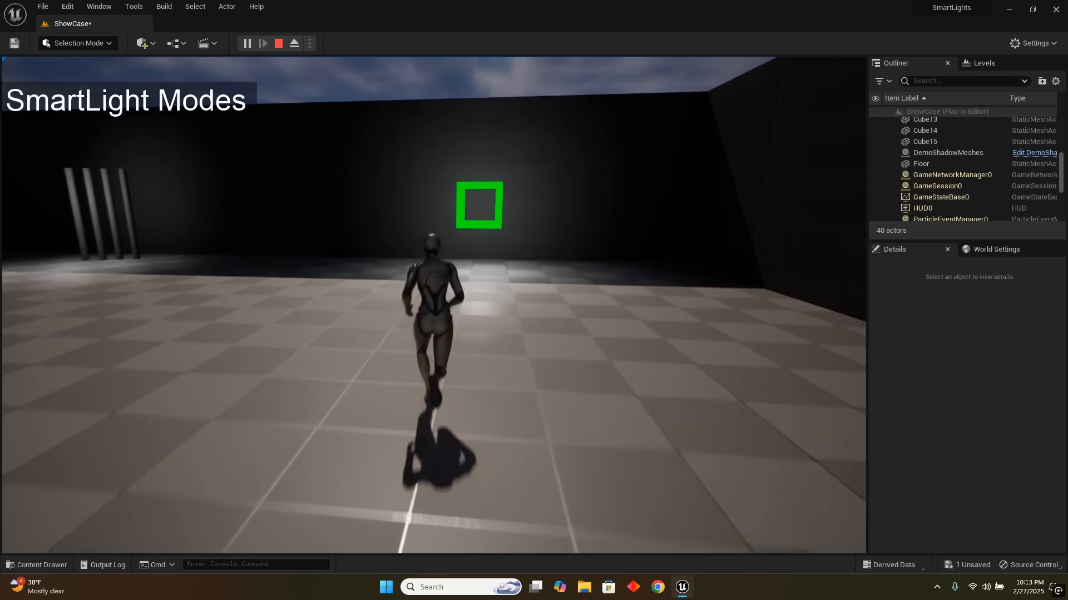
key(d)
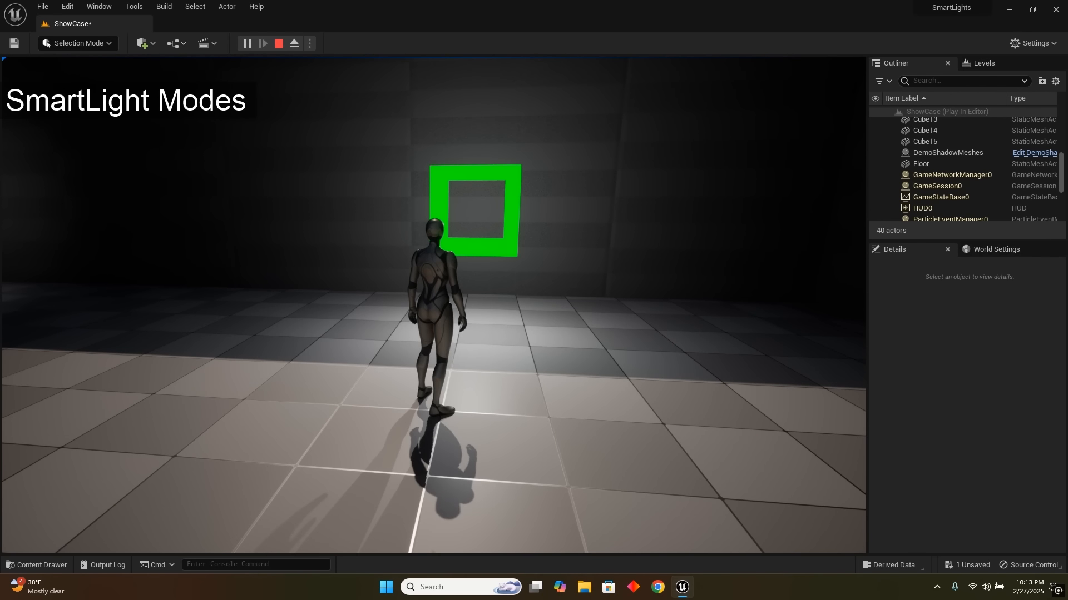
key(s)
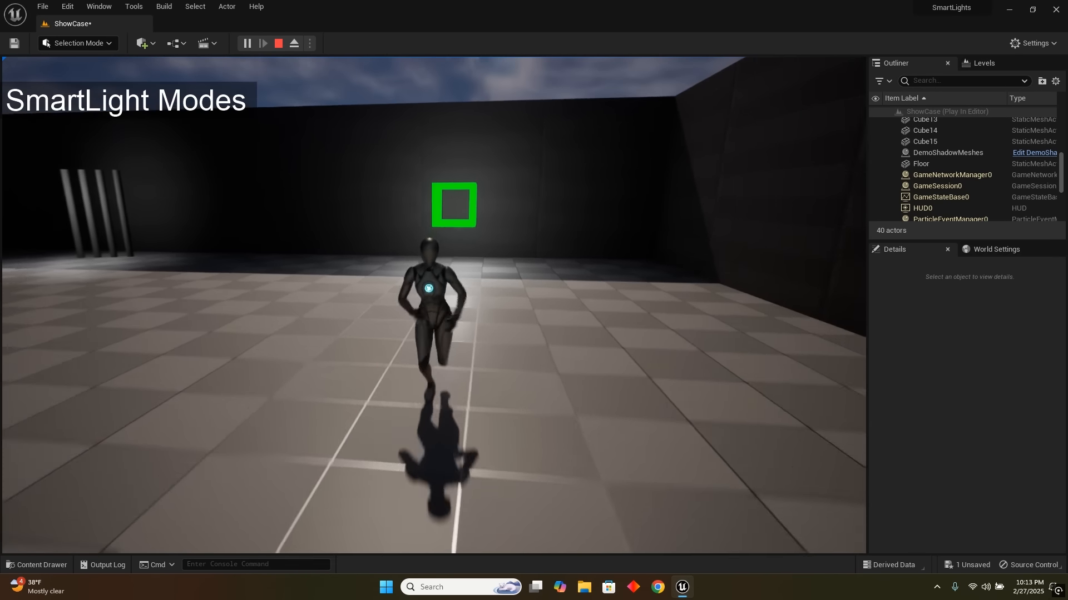
key(a)
key(s)
key(a)
key(w)
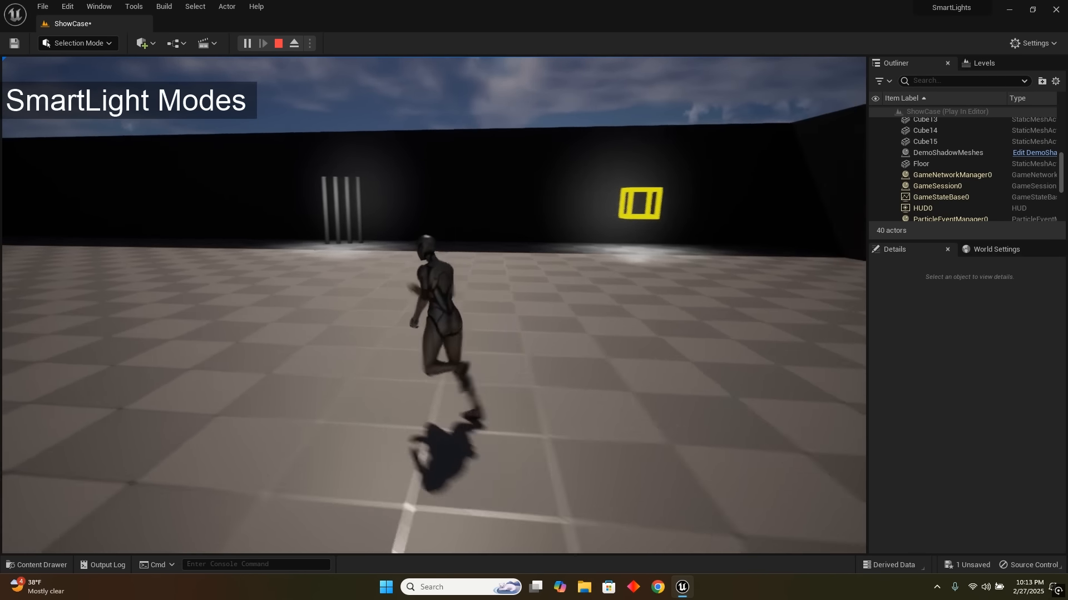
key(d)
key(Escape)
- Select both SmartLights and SmartLights2, turn on Never Disable Shadows and turn off Skip Auto Lods for them
click(319, 201)
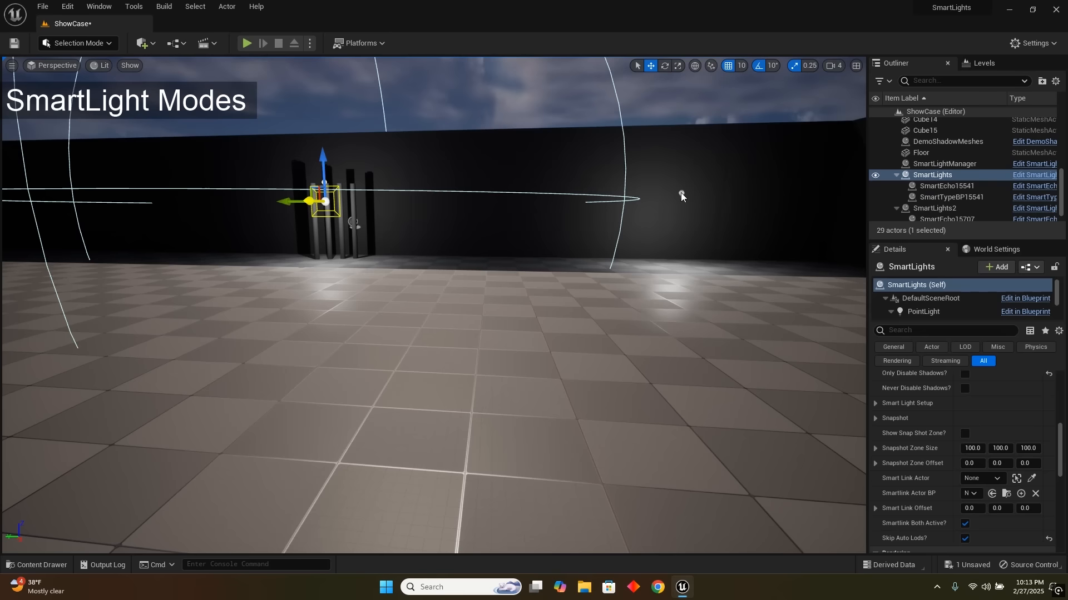
ctrl+click(681, 195)
scroll(920, 421, up, 3)
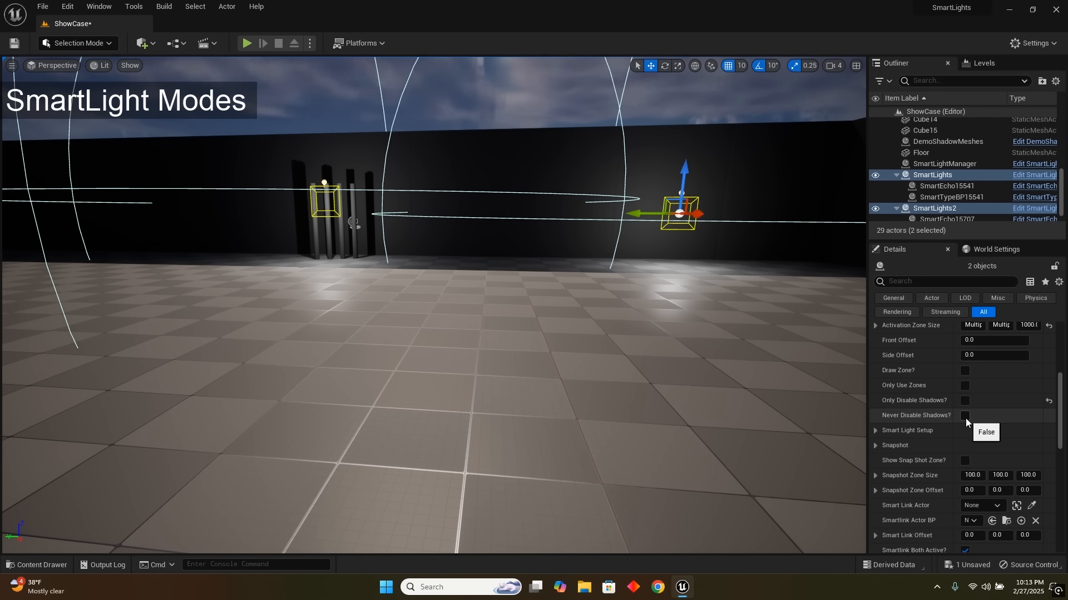
click(965, 417)
mouse_move(736, 381)
right_down()
mouse_move(736, 289)
mouse_move(737, 350)
mouse_move(695, 356)
mouse_move(845, 355)
mouse_move(734, 381)
right_up()
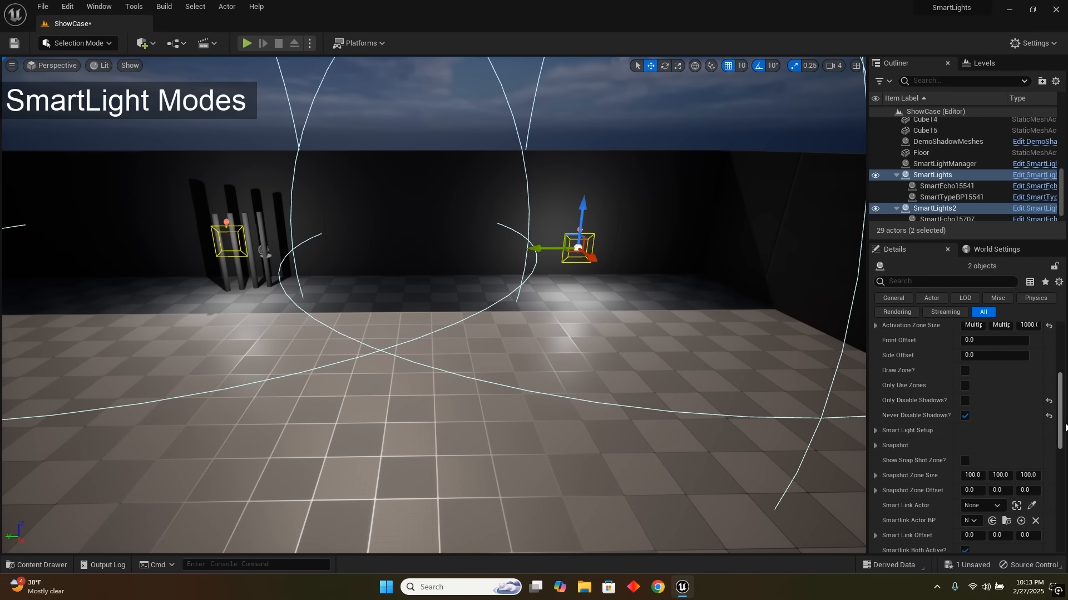
drag(1065, 427, 1064, 450)
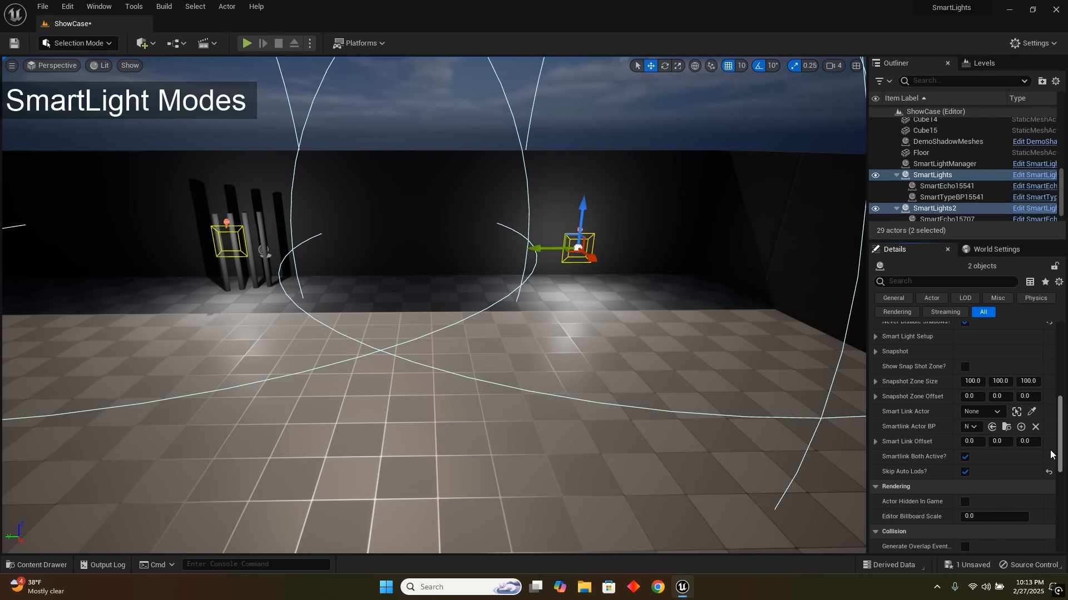
click(965, 472)
- Play the level from the floor, back the character away from both lights, and run it up to the pillar light
right_drag(669, 404, 669, 440)
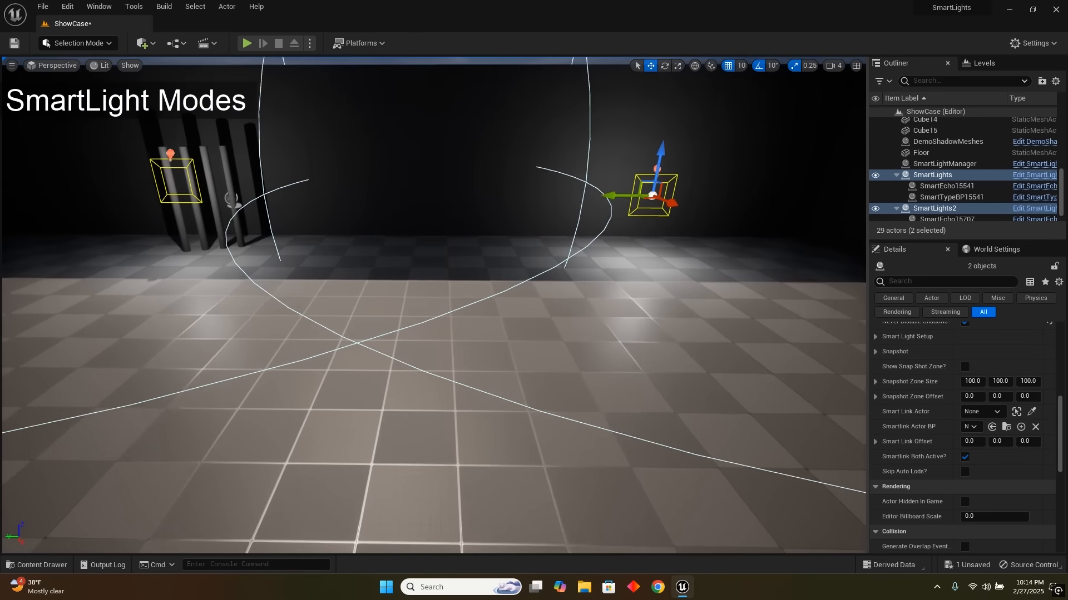
right_drag(460, 484, 460, 486)
right_click(385, 494)
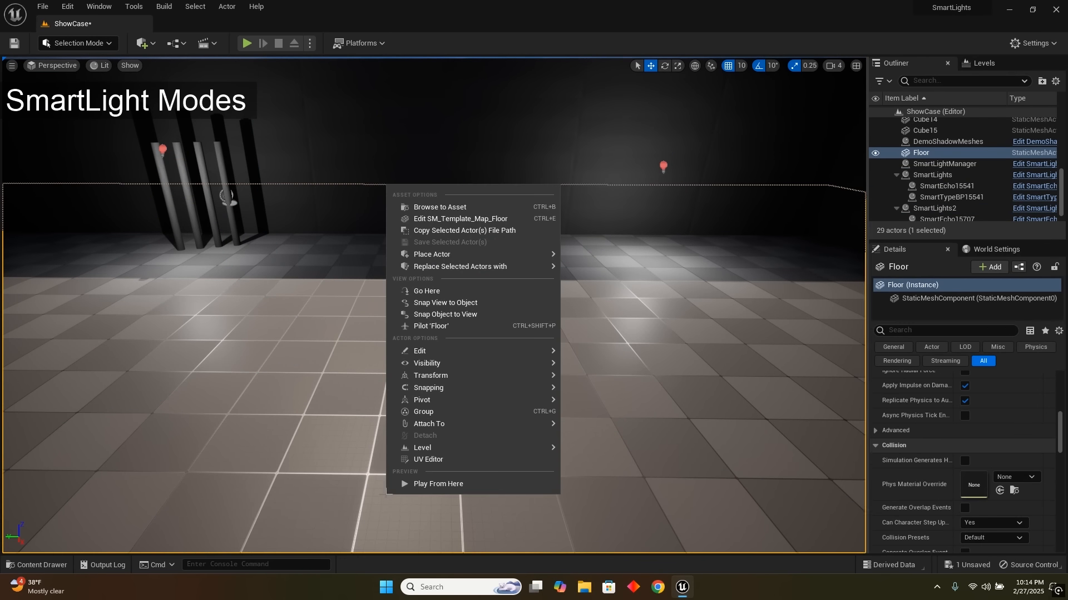
click(403, 485)
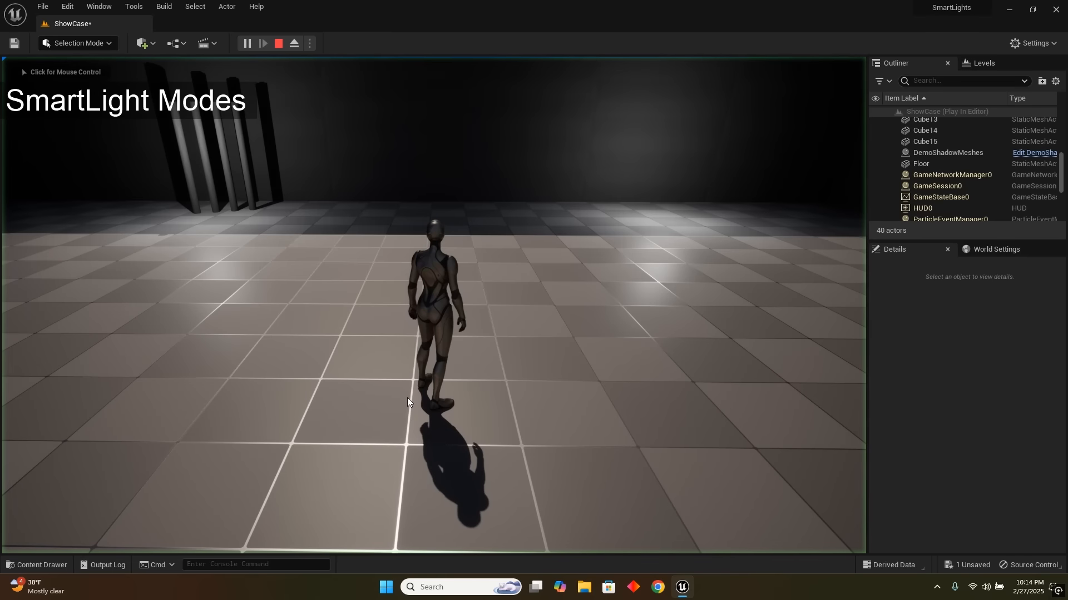
key(s)
key(a)
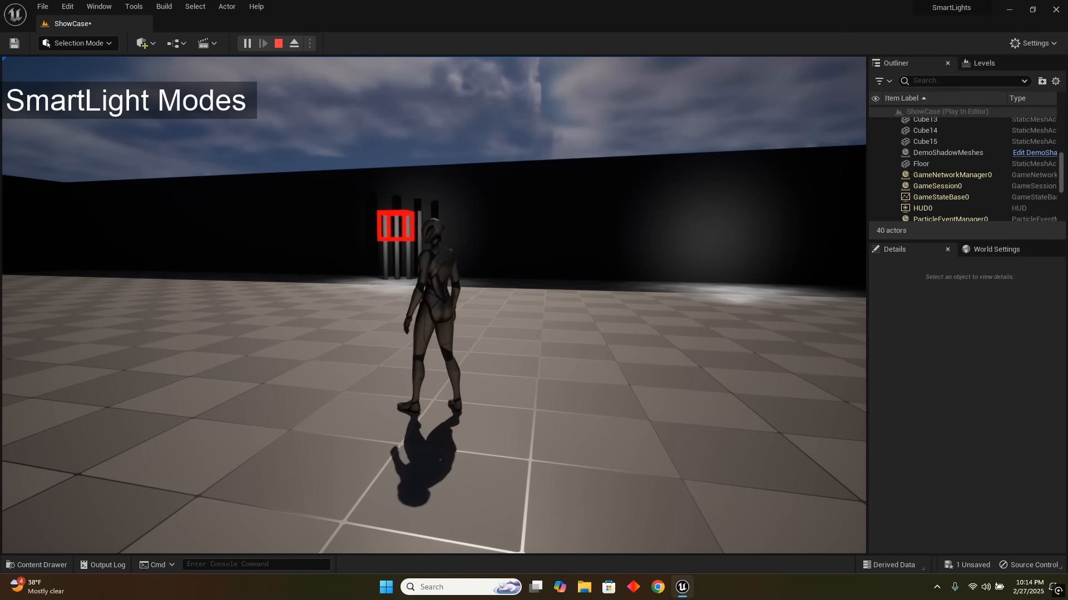
key(w)
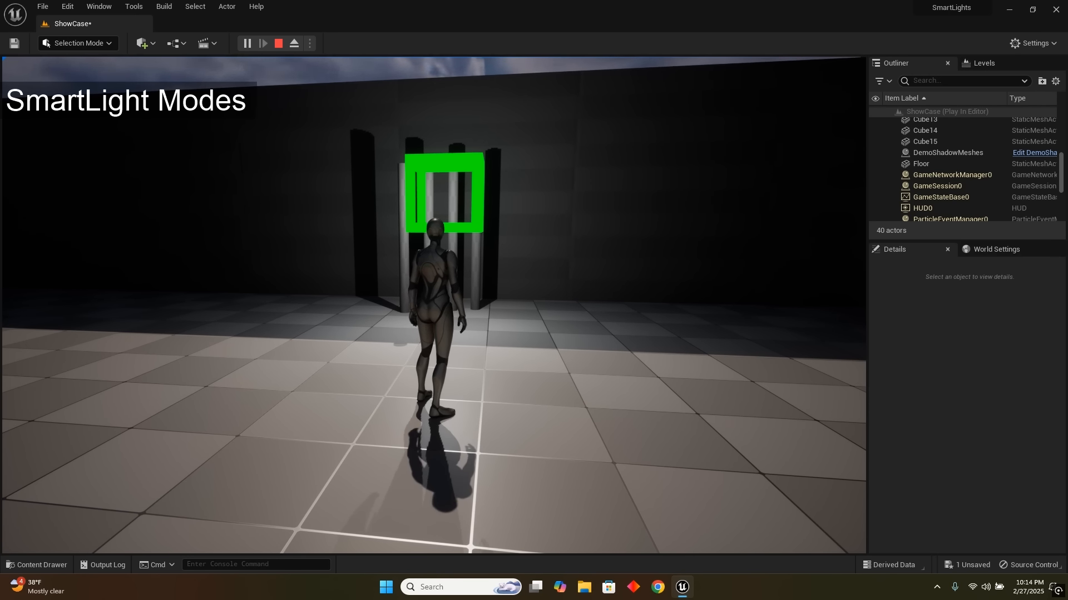
- Turn the character around in front of the pillar light and run it back from the pillars
key(a)
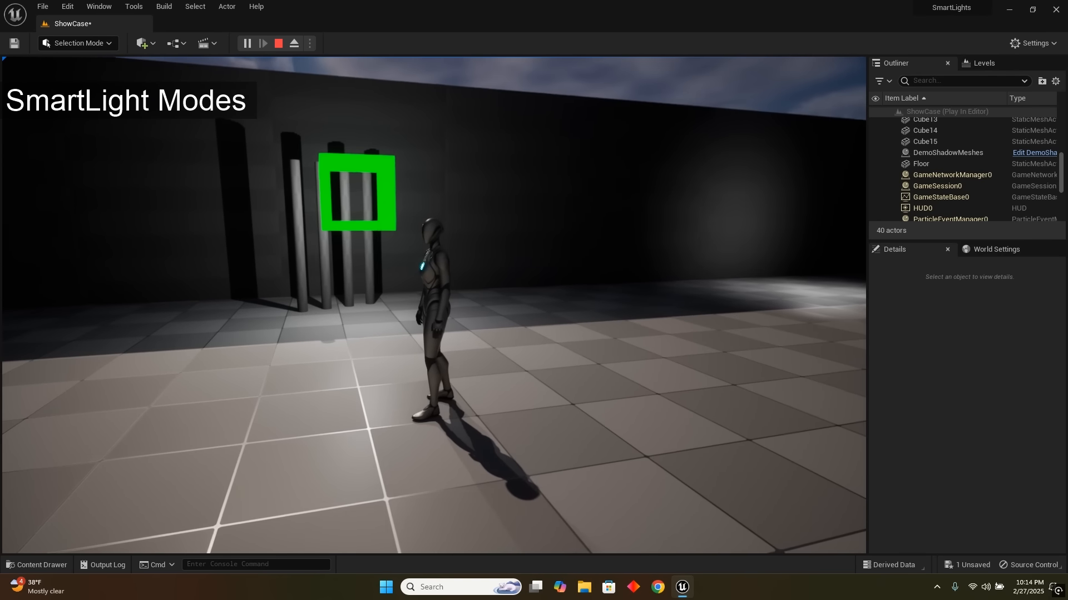
key(s)
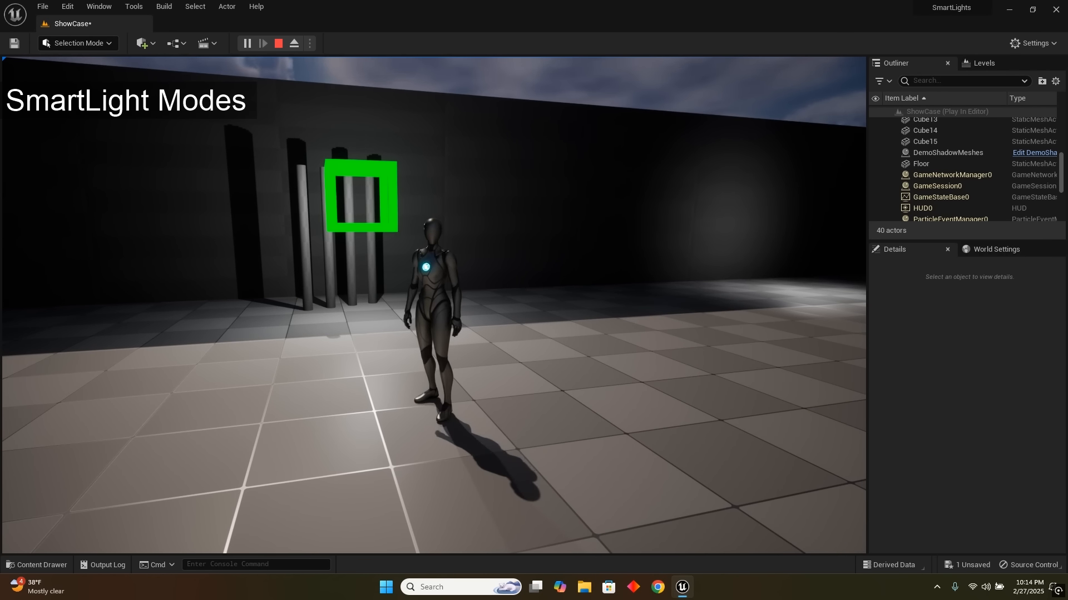
key(w)
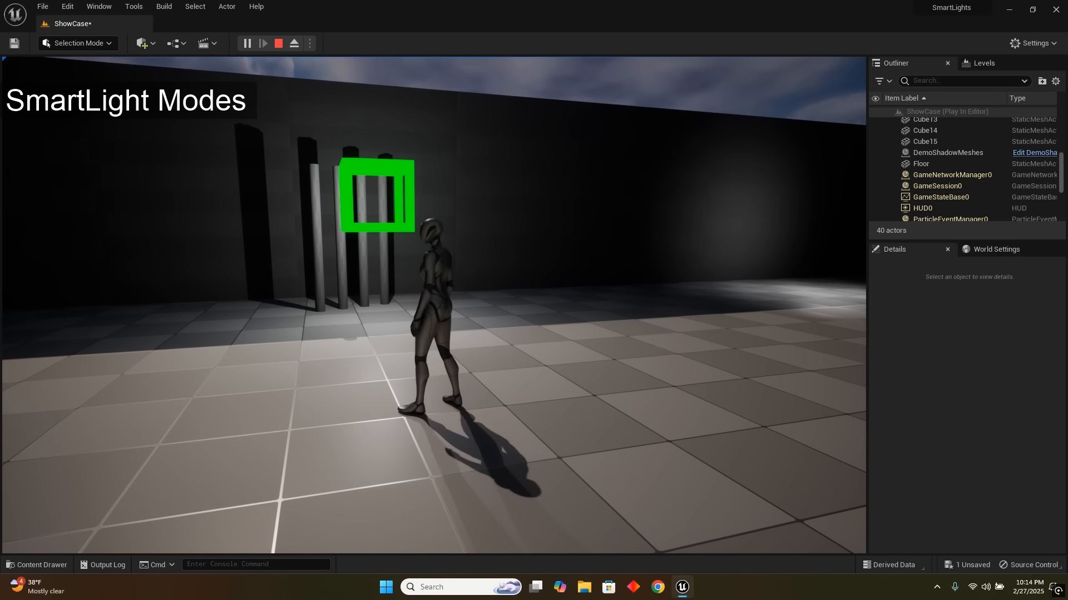
key(s)
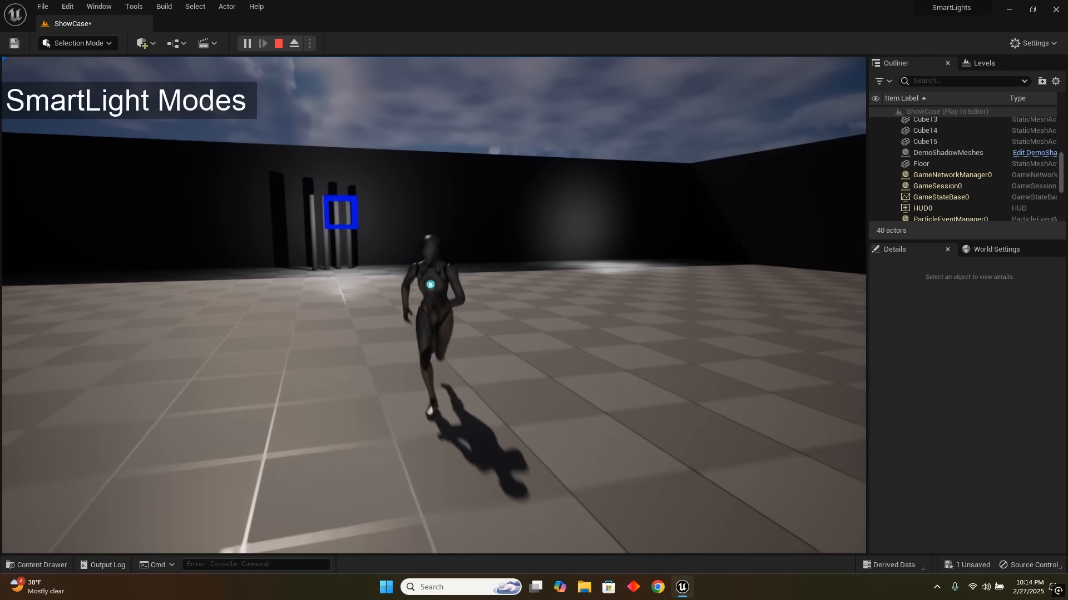
key(d)
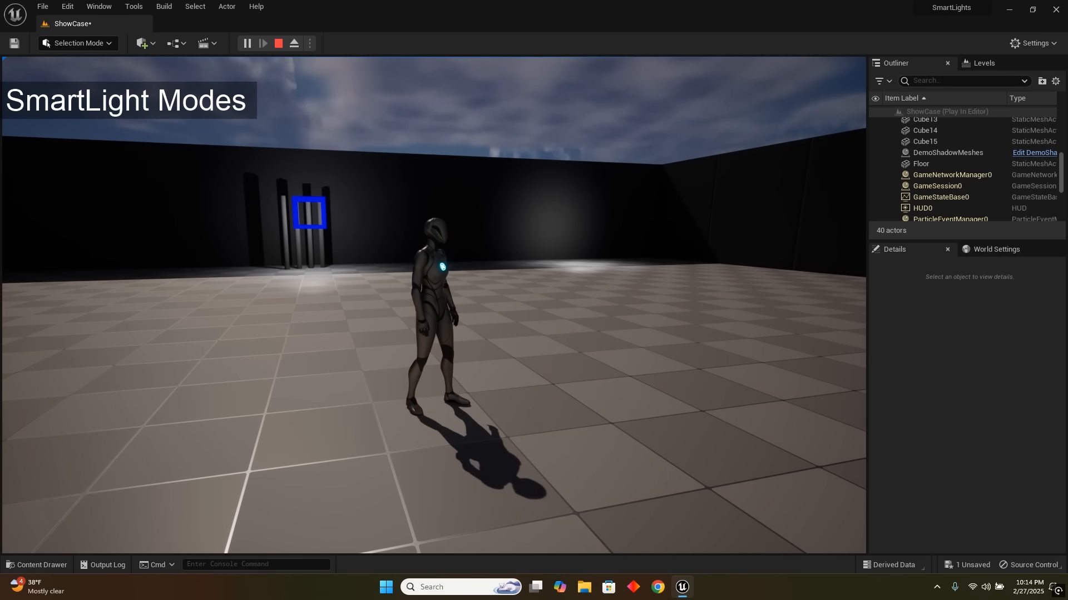
- Run the character across the floor up to SmartLights2 and stop playing
key(w)
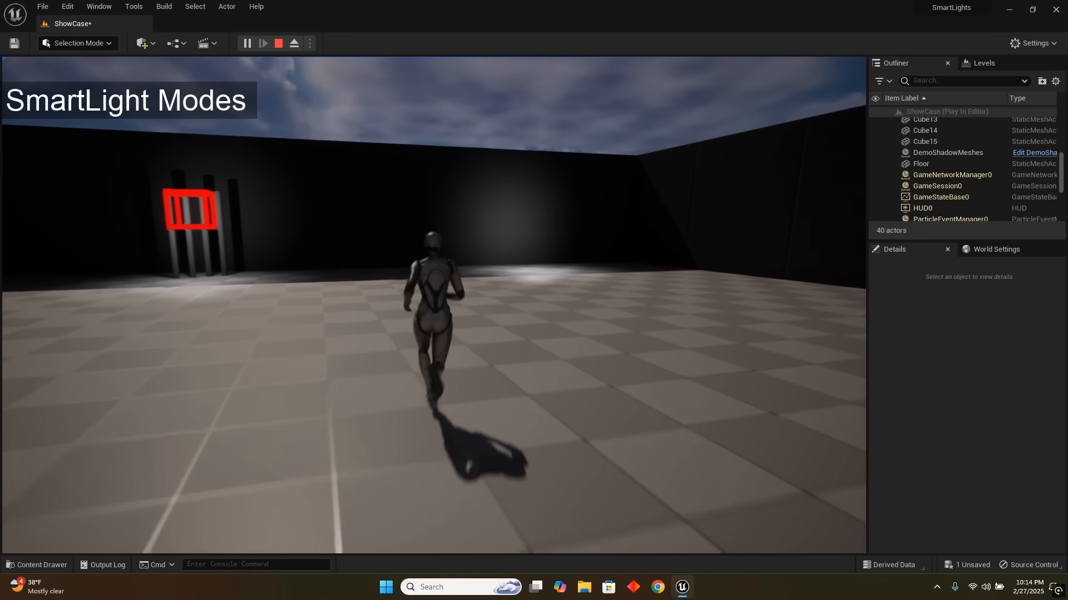
key(d)
key(w)
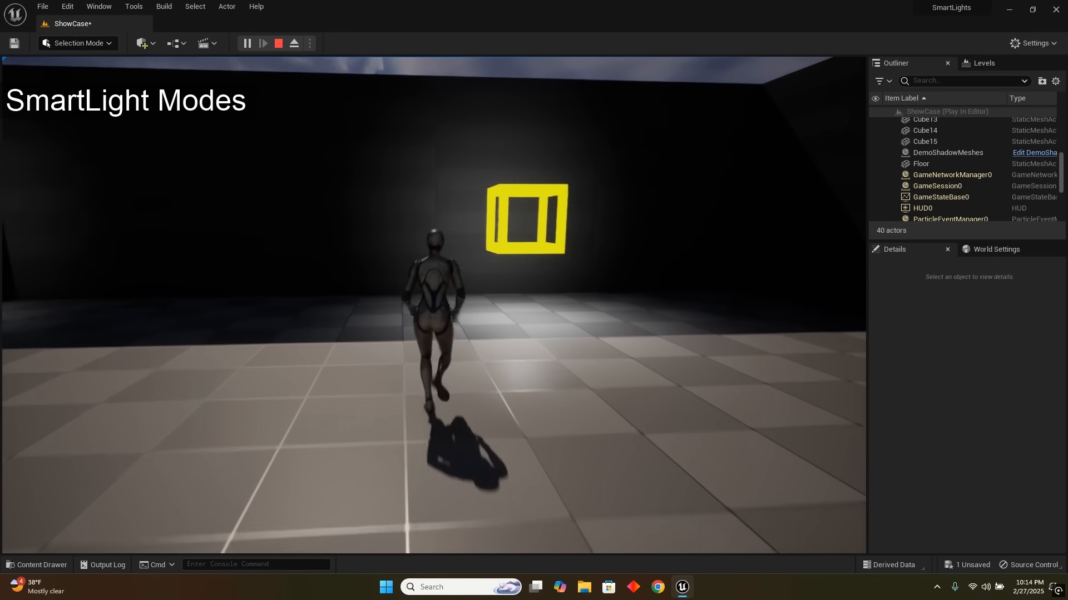
key(Escape)
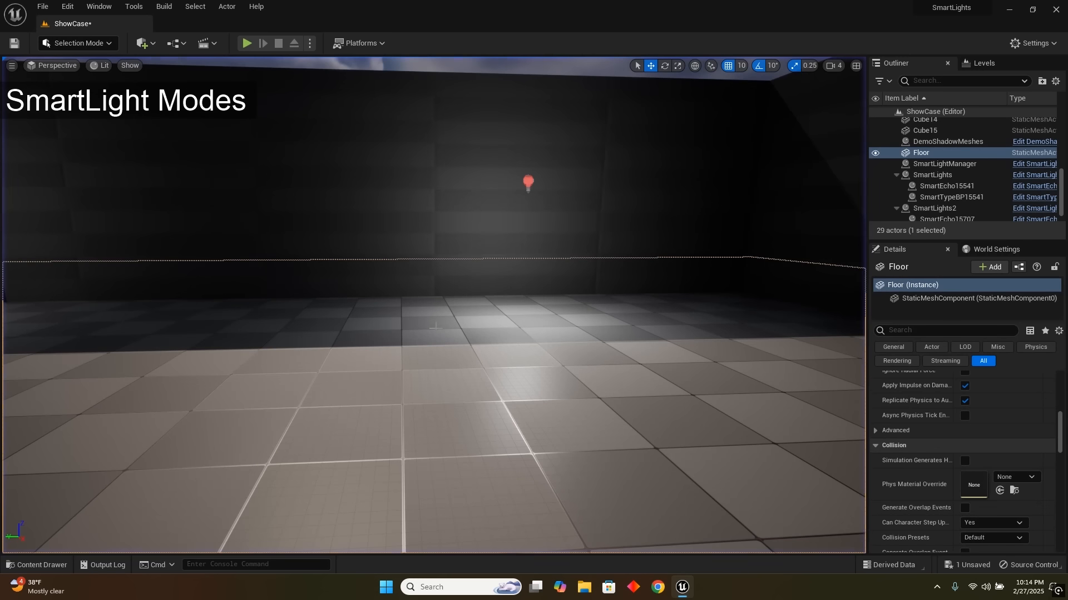
- Select both SmartLights and SmartLights2, turn off Never Disable Shadows and turn on Only Use Zones for them
right_drag(667, 278, 589, 289)
key(s)
click(281, 207)
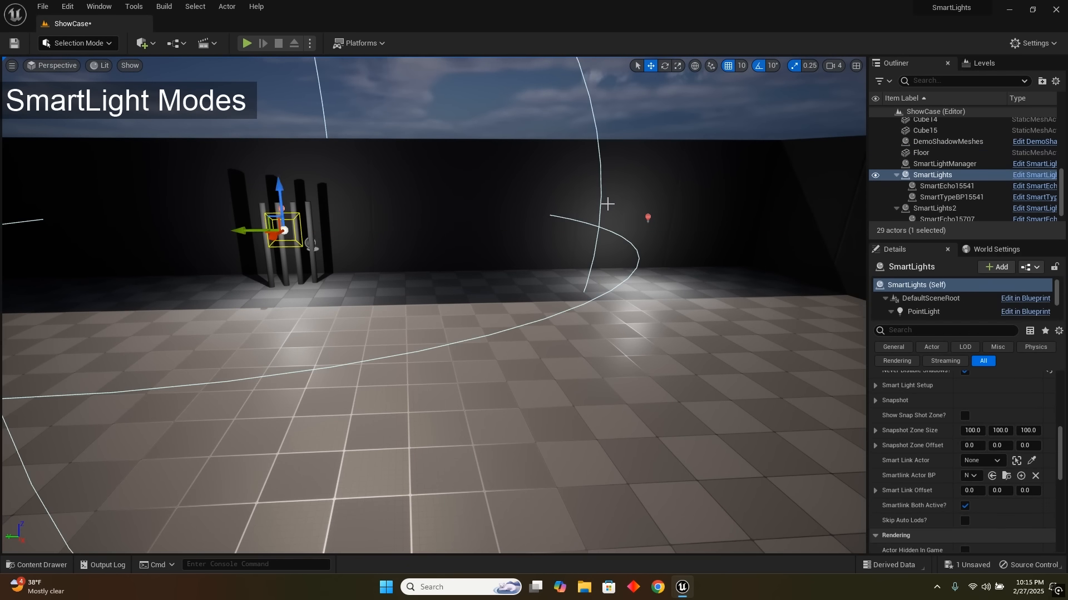
ctrl+click(648, 217)
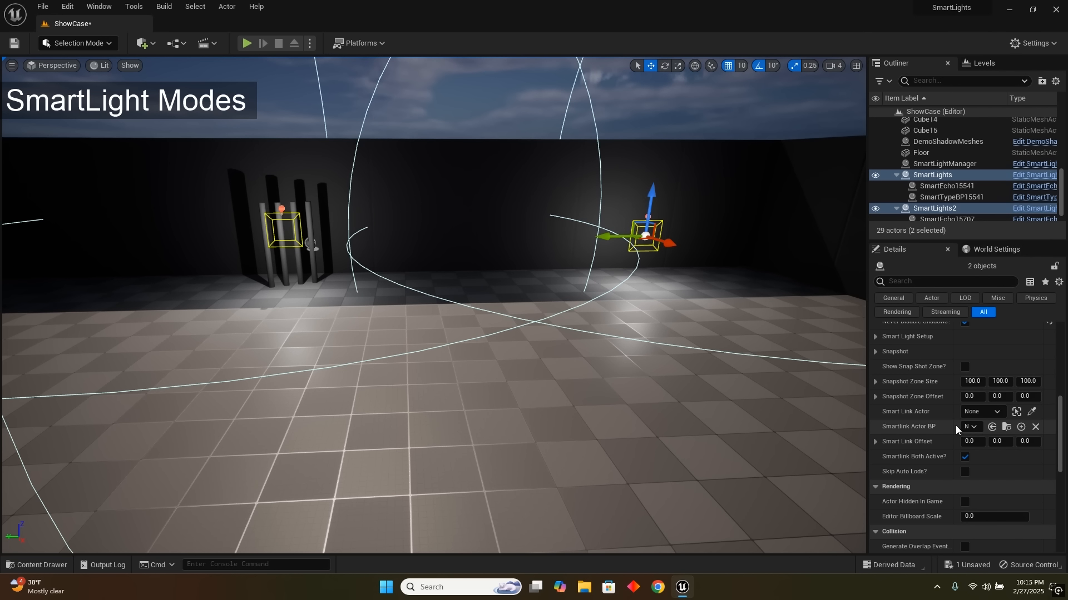
scroll(902, 409, up, 3)
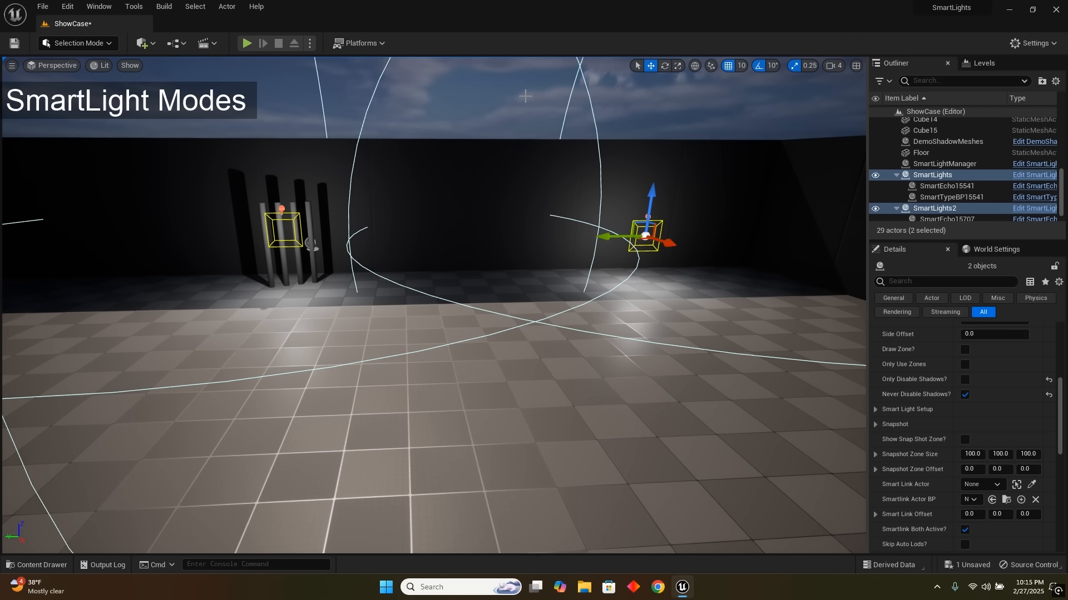
click(965, 365)
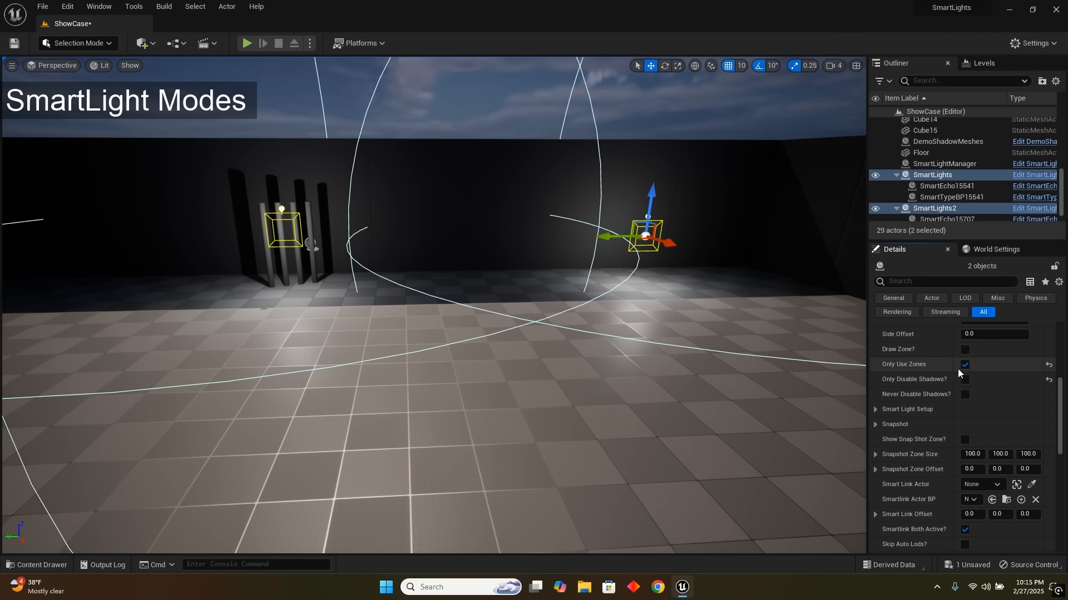
- Play the level from the floor, back the character away from the lights, and run it towards the pillar light
right_click(526, 451)
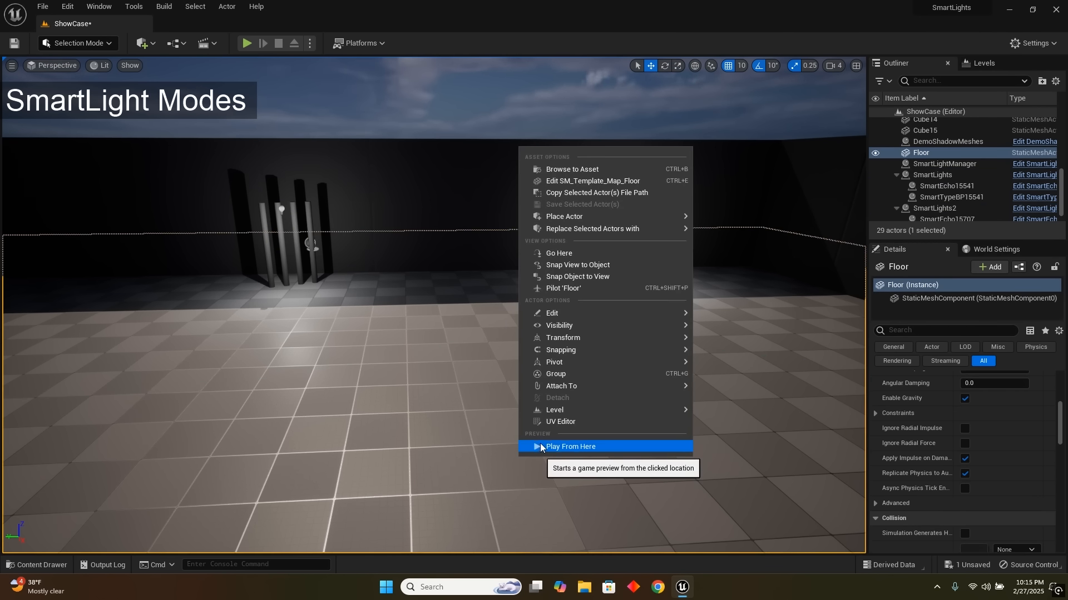
click(539, 444)
key(s)
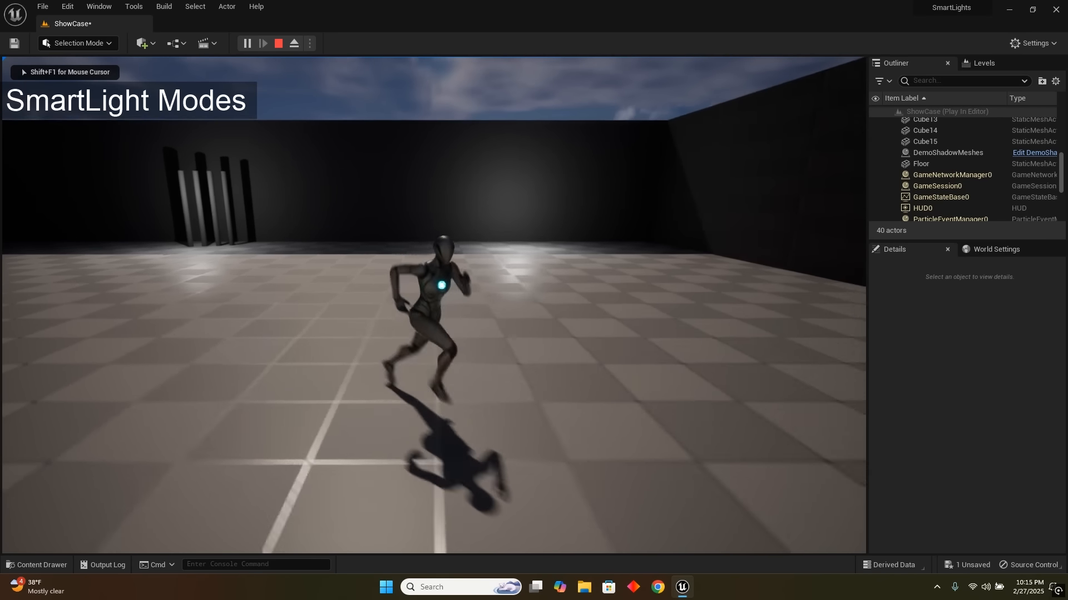
key(w)
key(a)
key(w)
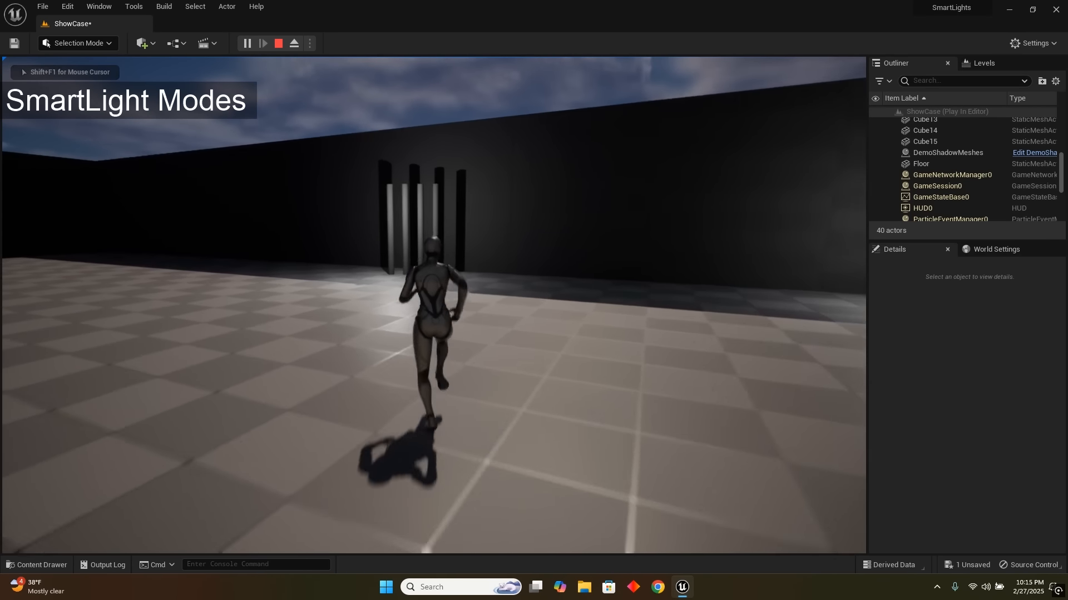
- Run the character back and forth across the floor, turn it to face both lights, and stop playing
key(a)
key(s)
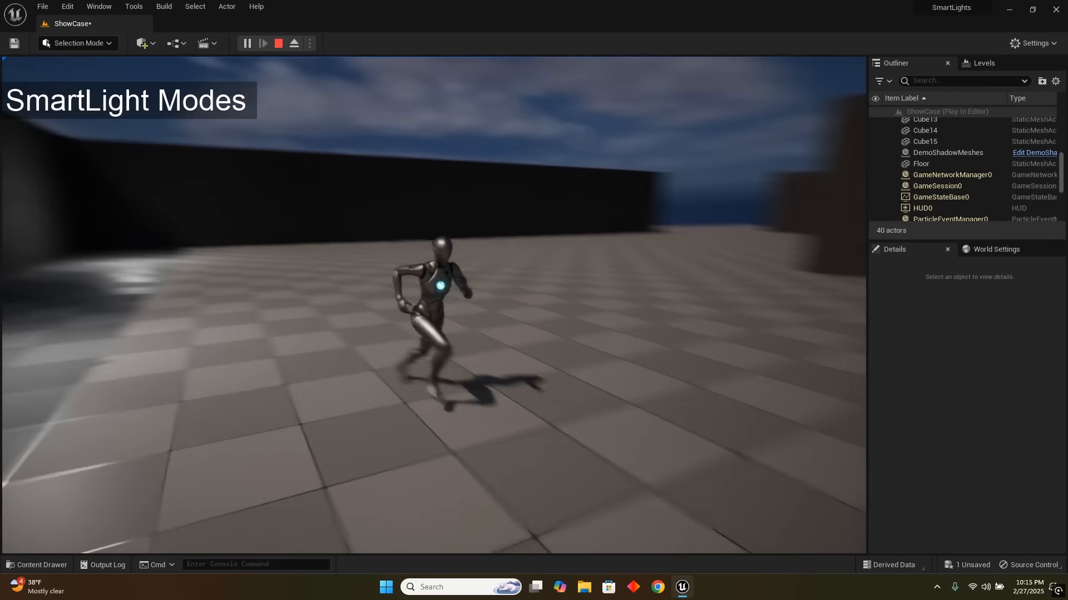
key(w)
key(d)
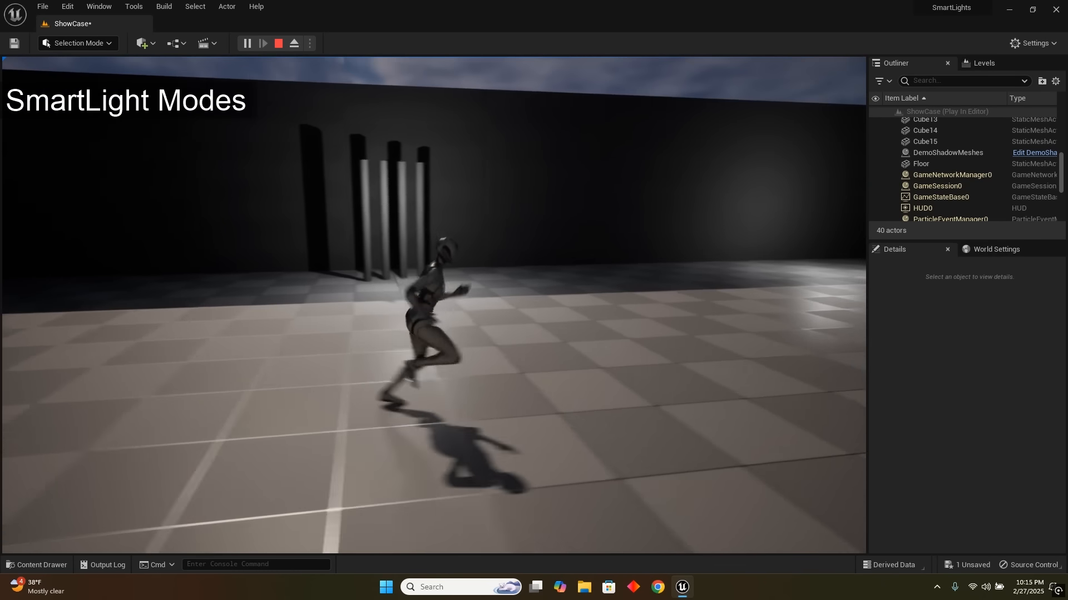
key(s)
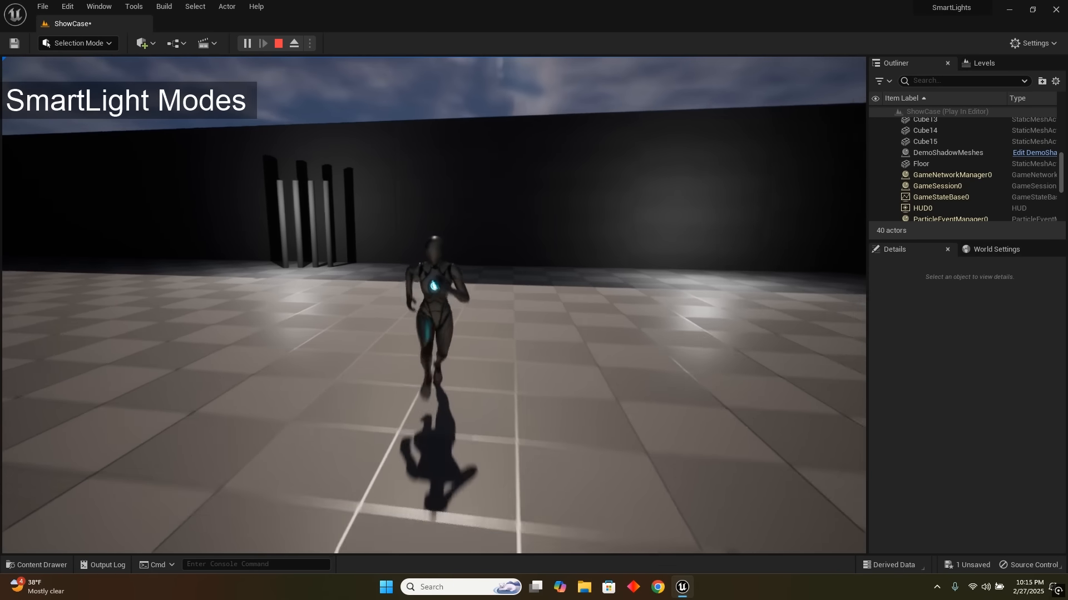
key(w)
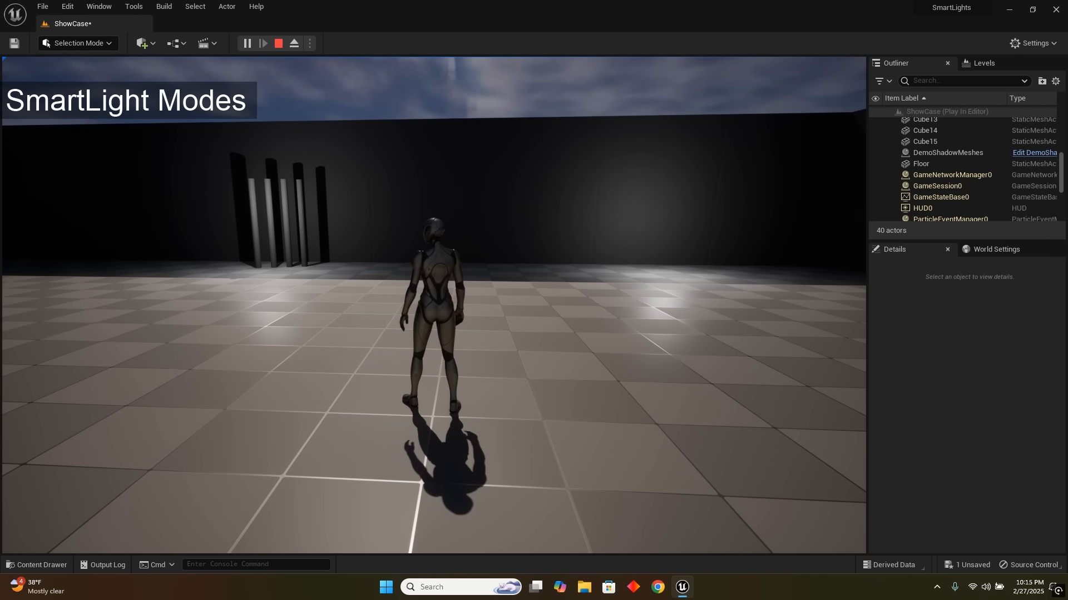
key(Escape)
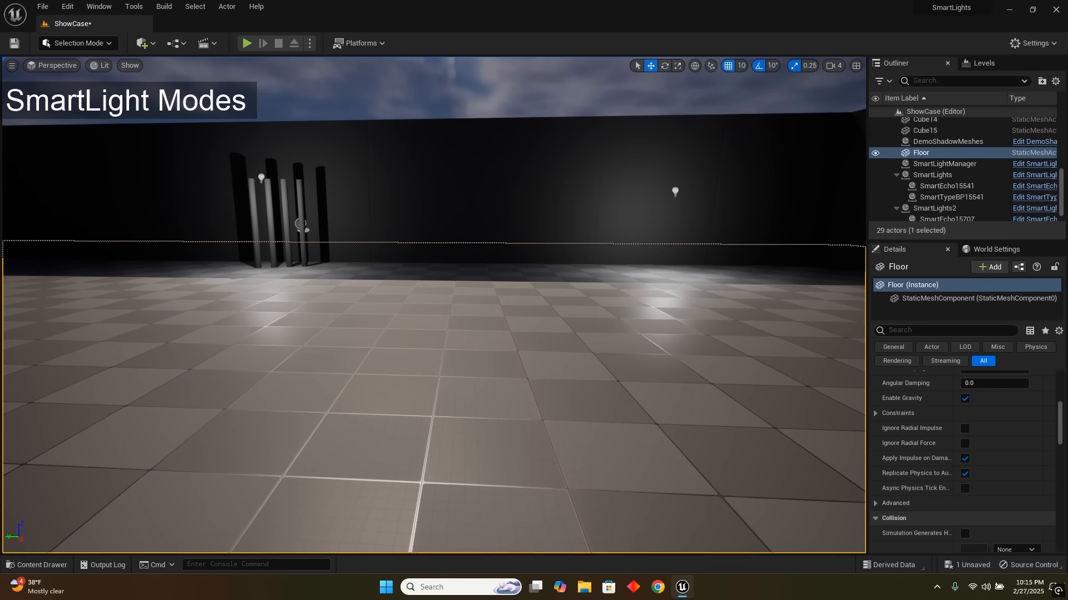
- Select SmartLights and SmartLights2, turn off Only Use Zones, and switch Only Disable Shadows and Never Disable Shadows on and off again
click(266, 179)
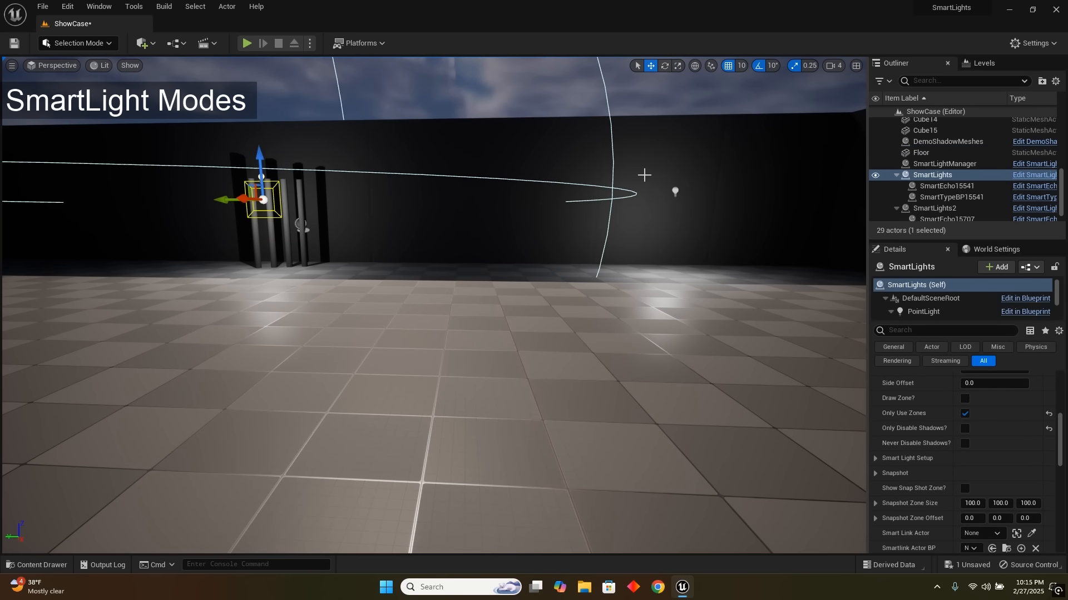
ctrl+click(676, 195)
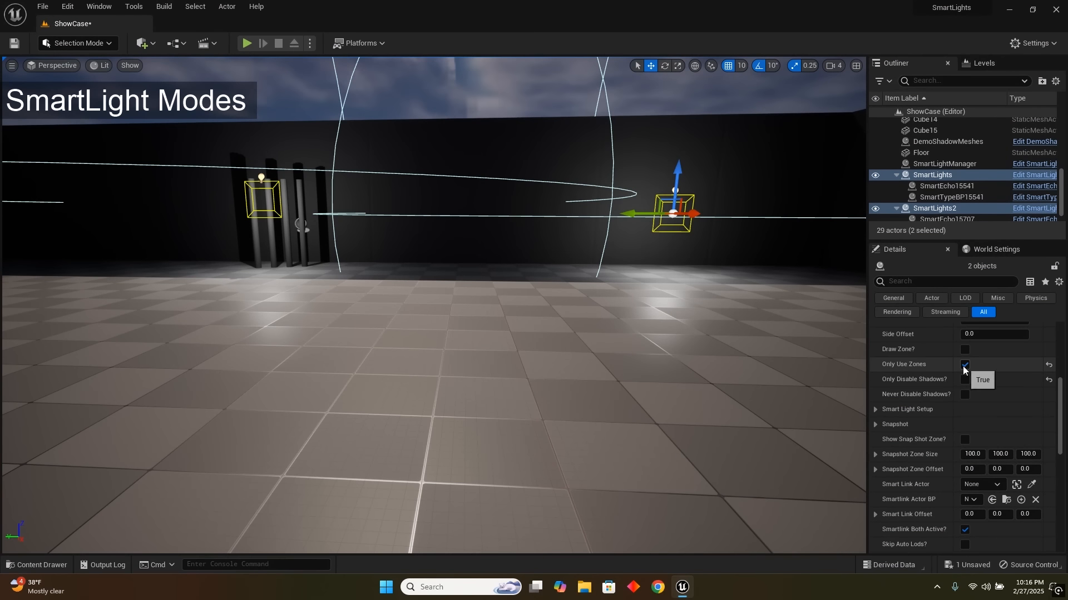
click(965, 365)
click(964, 380)
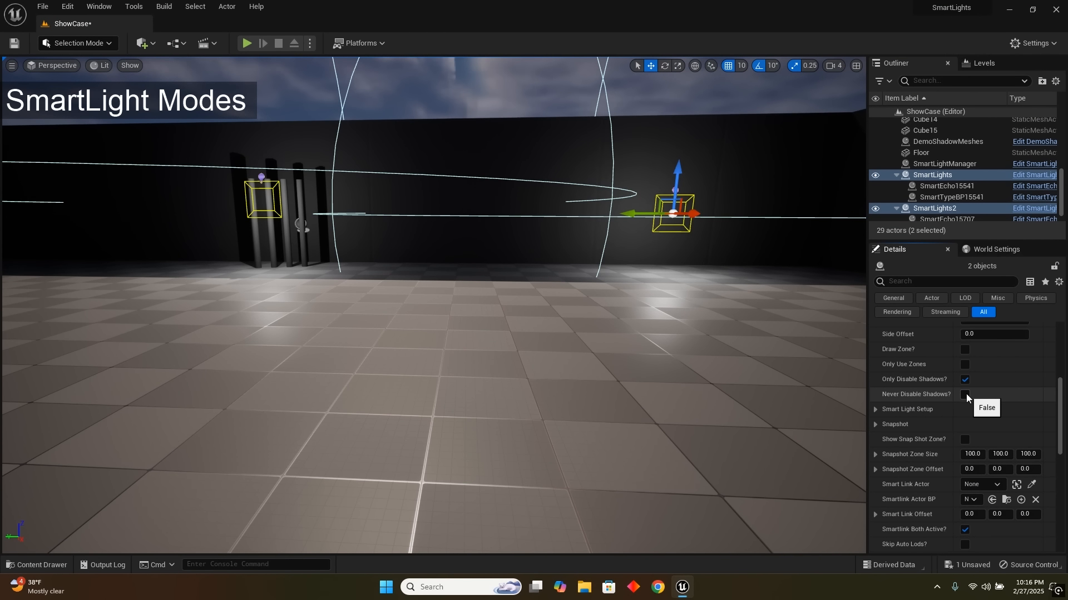
click(965, 395)
click(964, 395)
click(965, 380)
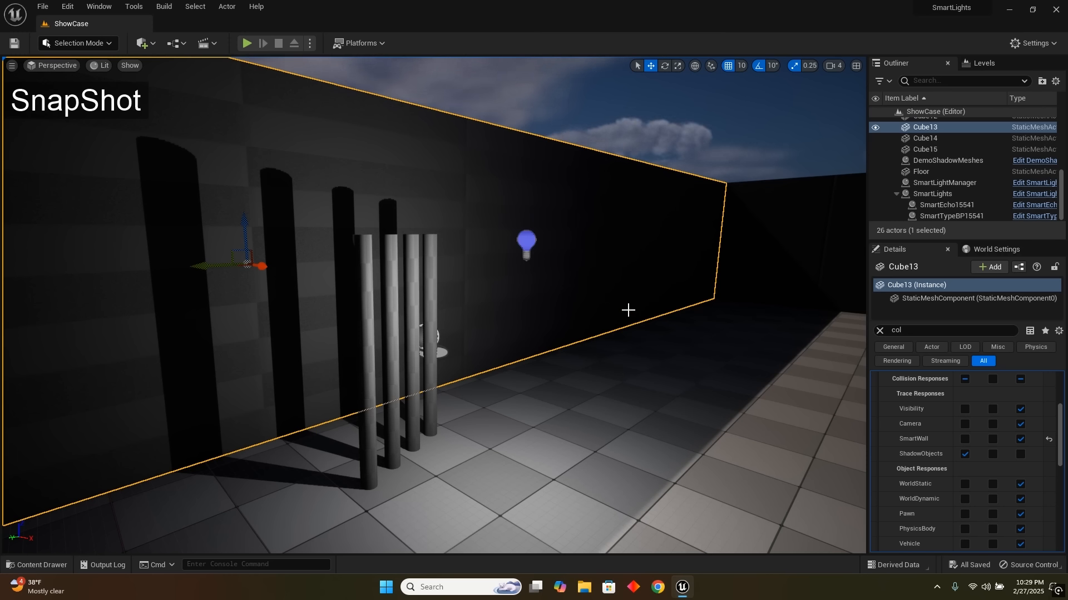
- Look over the wall behind the pillars and try setting Cube13's ShadowObjects trace response to Block
right_drag(629, 311, 607, 311)
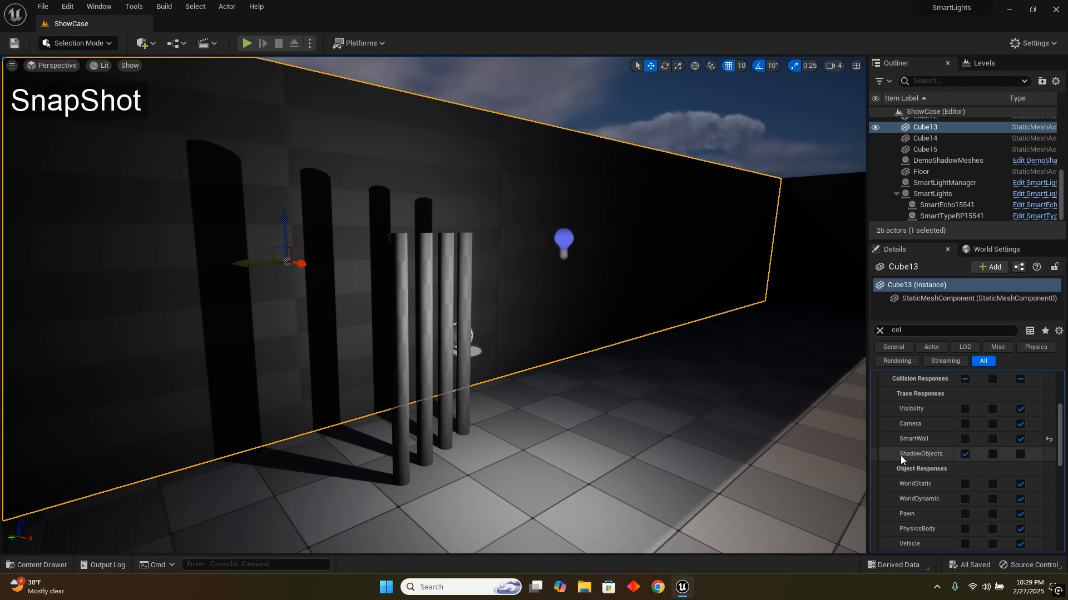
right_drag(593, 349, 667, 350)
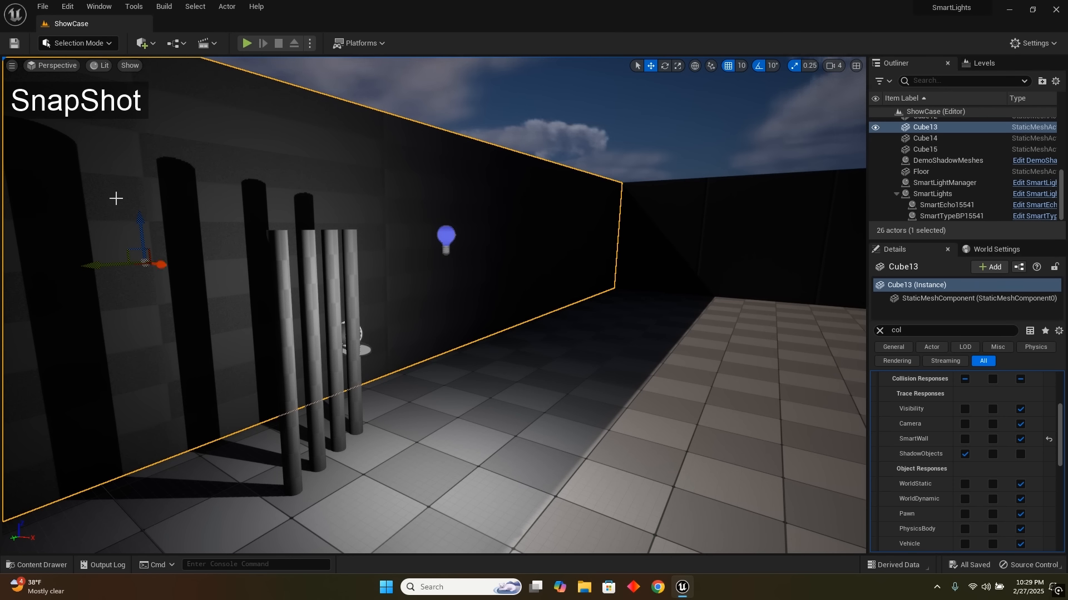
right_drag(389, 252, 365, 246)
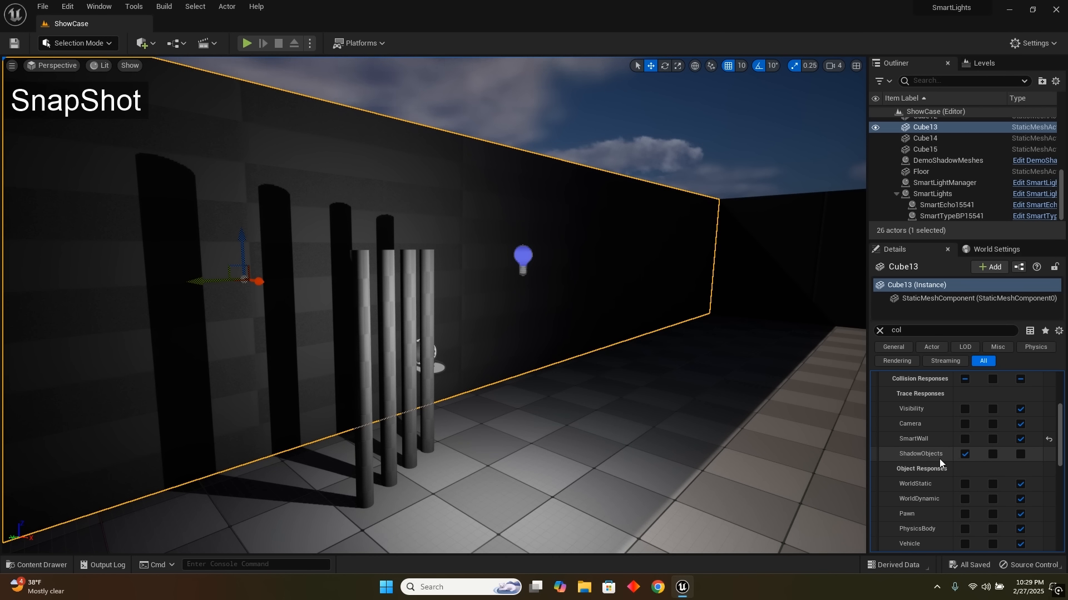
click(1020, 456)
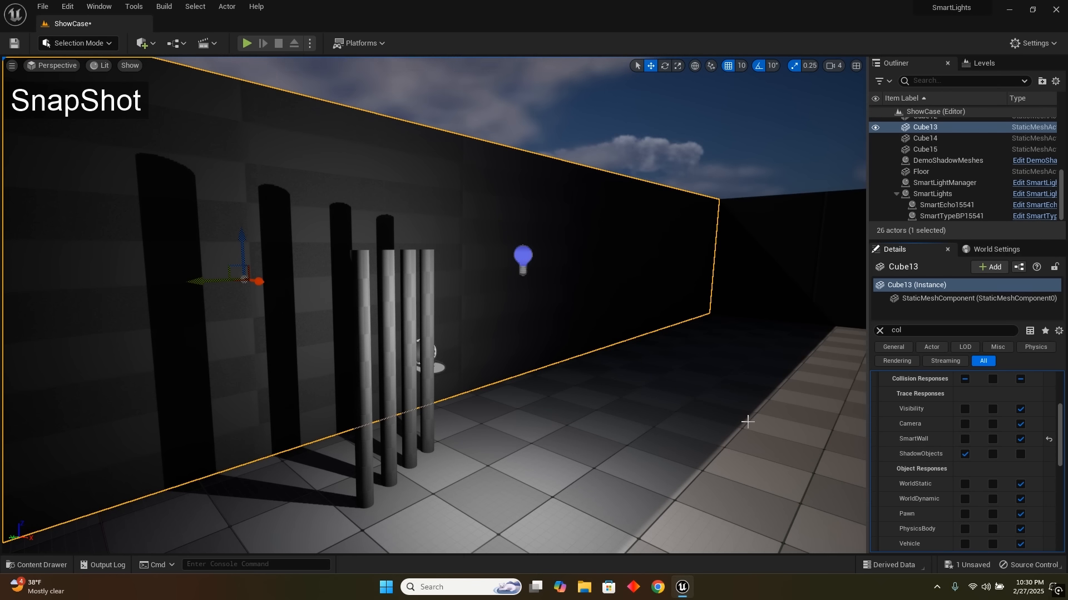
- Select the Floor beside the pillars and set its Collision Presets to Custom
right_drag(689, 432, 628, 454)
key(a)
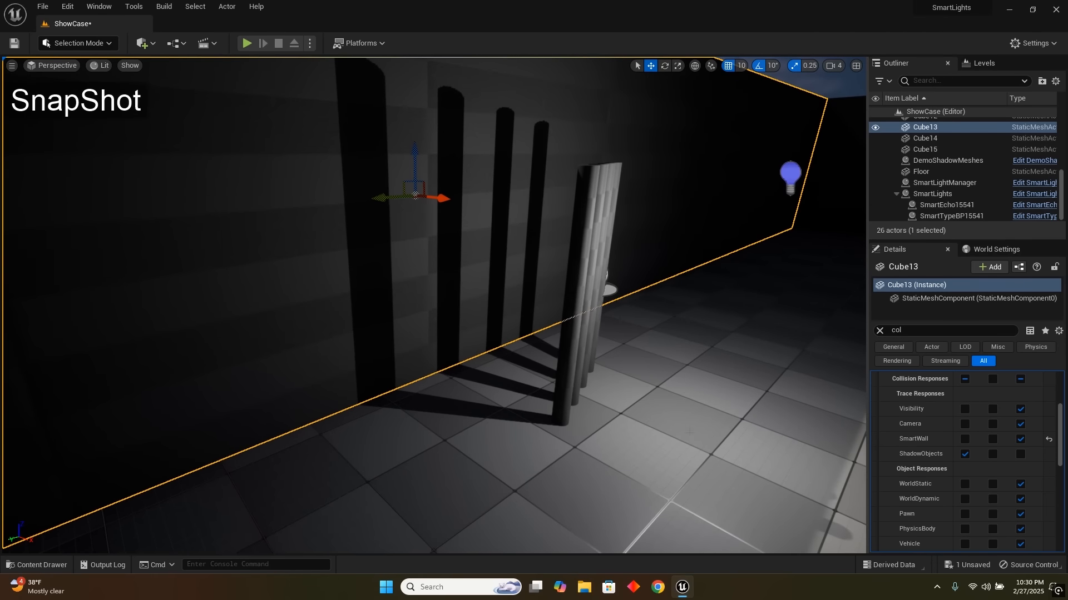
click(628, 454)
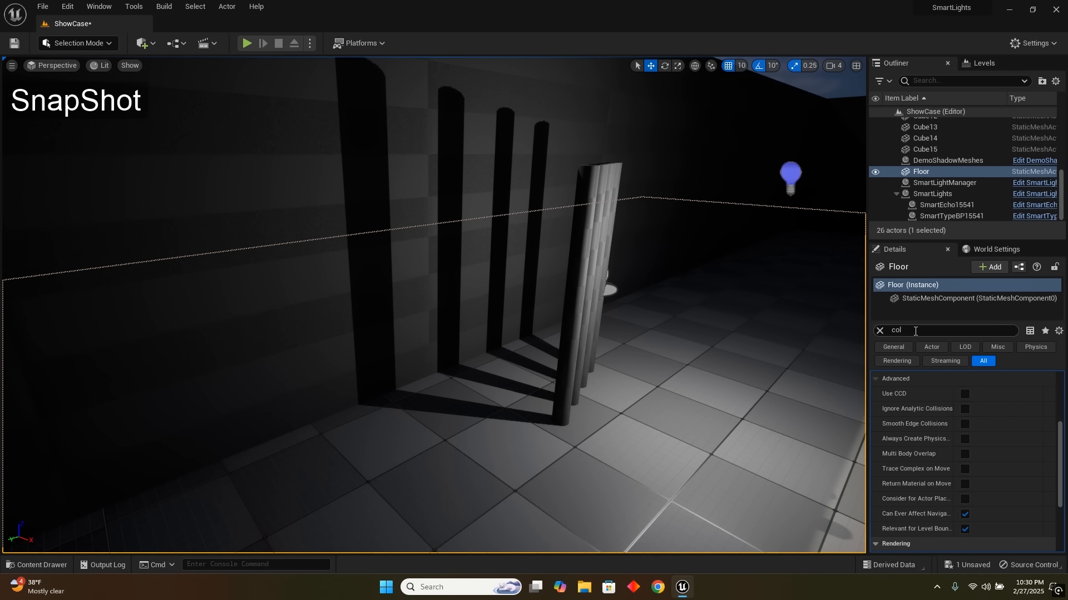
scroll(908, 482, up, 3)
click(990, 459)
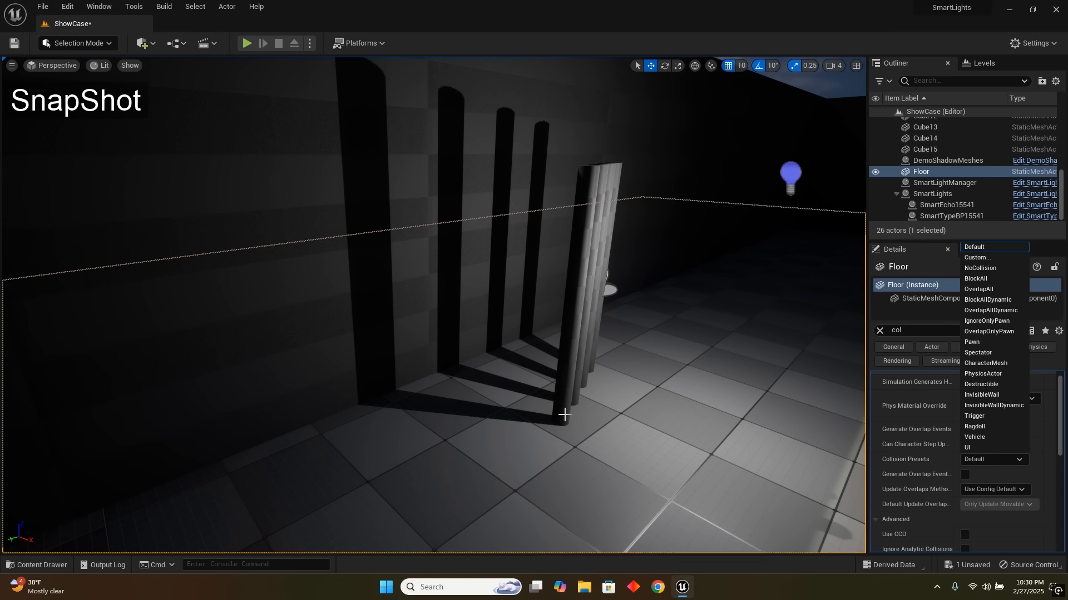
click(987, 259)
- Set the Floor's SmartWall trace response to Block
scroll(934, 490, down, 3)
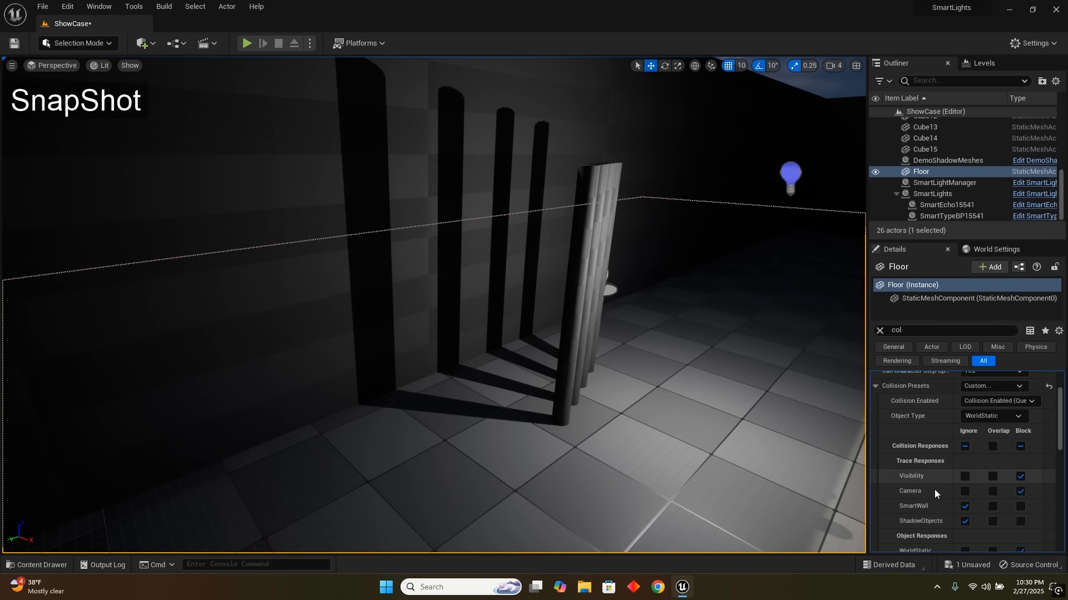
scroll(934, 489, down, 3)
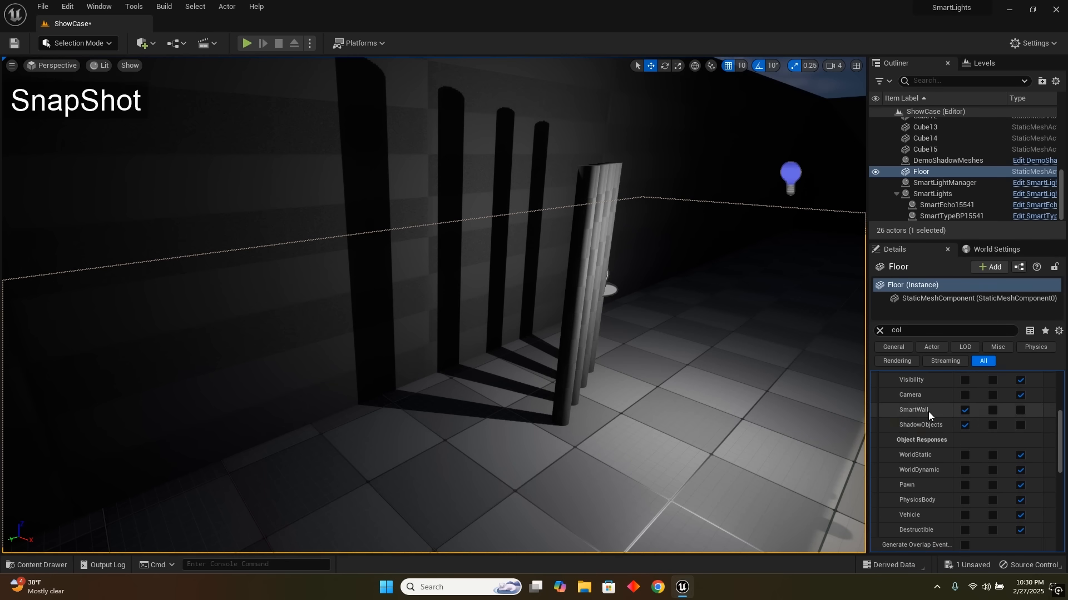
click(1021, 411)
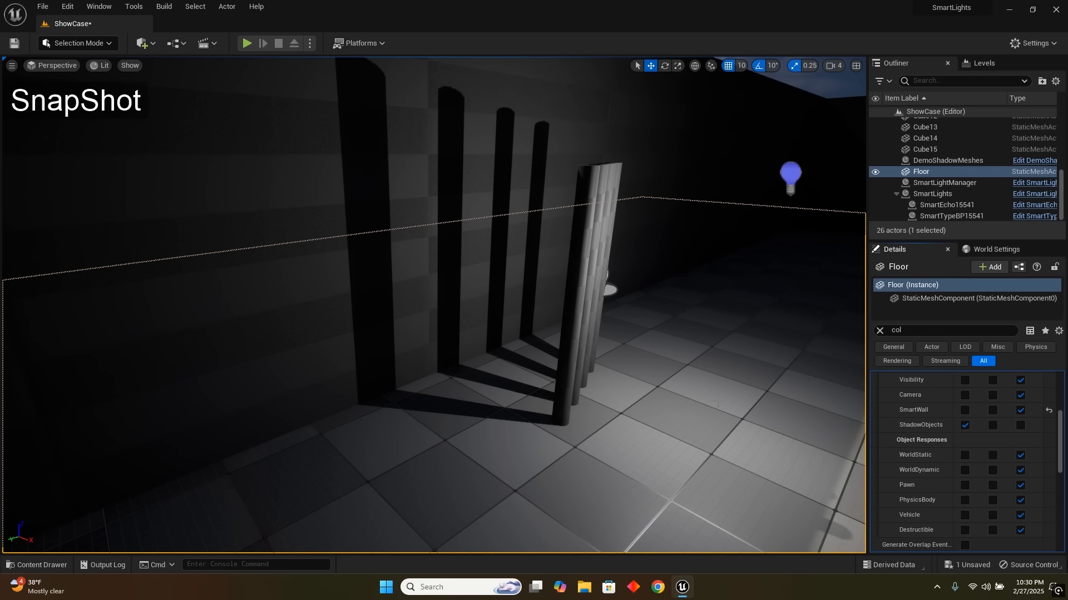
right_drag(716, 404, 792, 384)
key(s)
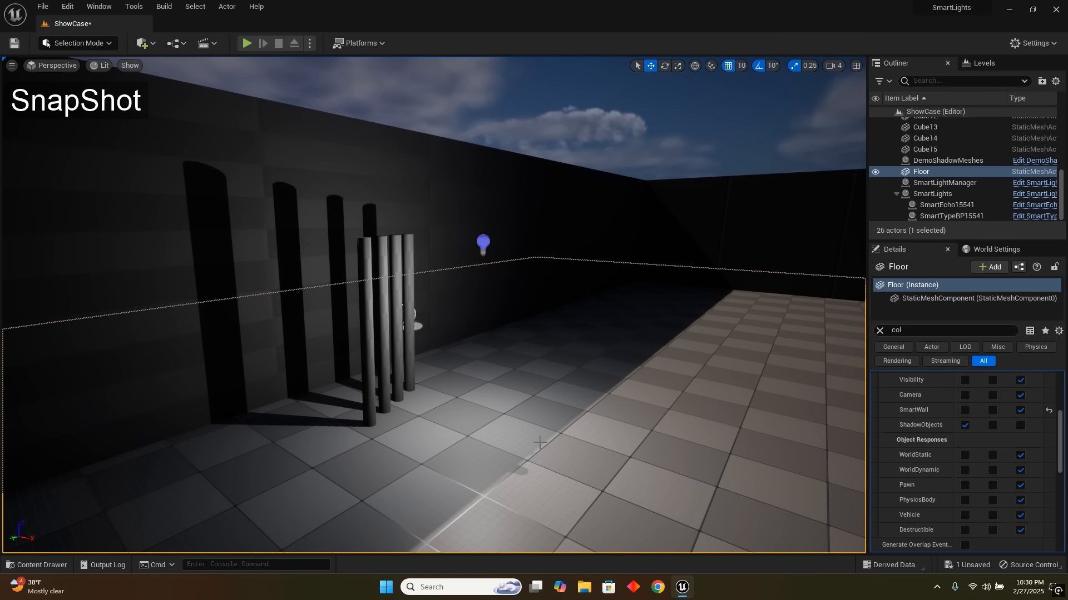
- Select the DemoShadowMeshes columns in the level and clear the property search filter
right_drag(505, 393, 483, 395)
key(w)
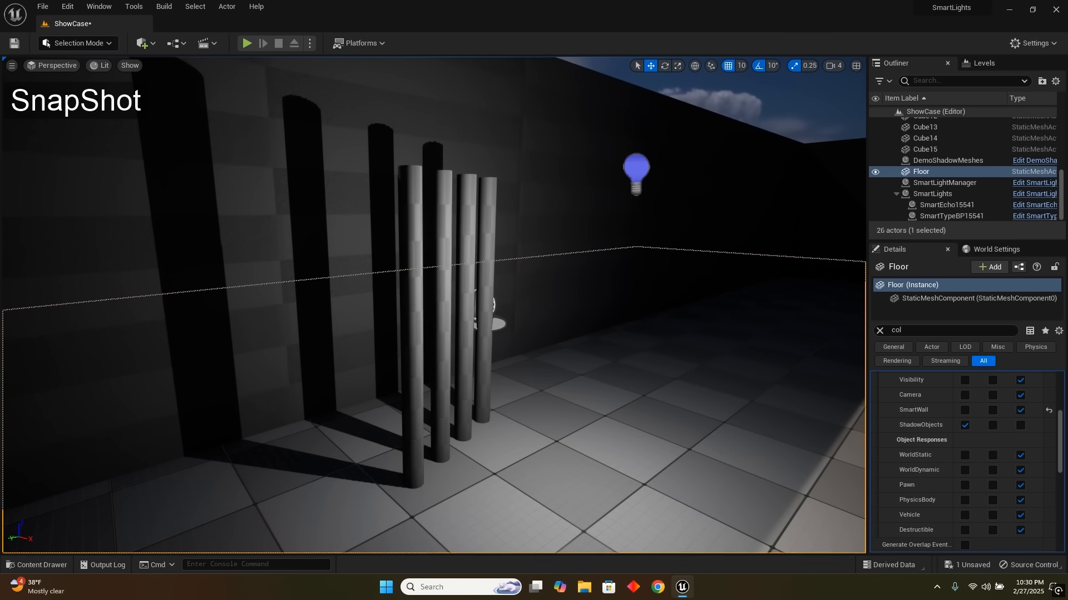
click(410, 202)
key(d)
right_drag(560, 171, 433, 201)
key(a)
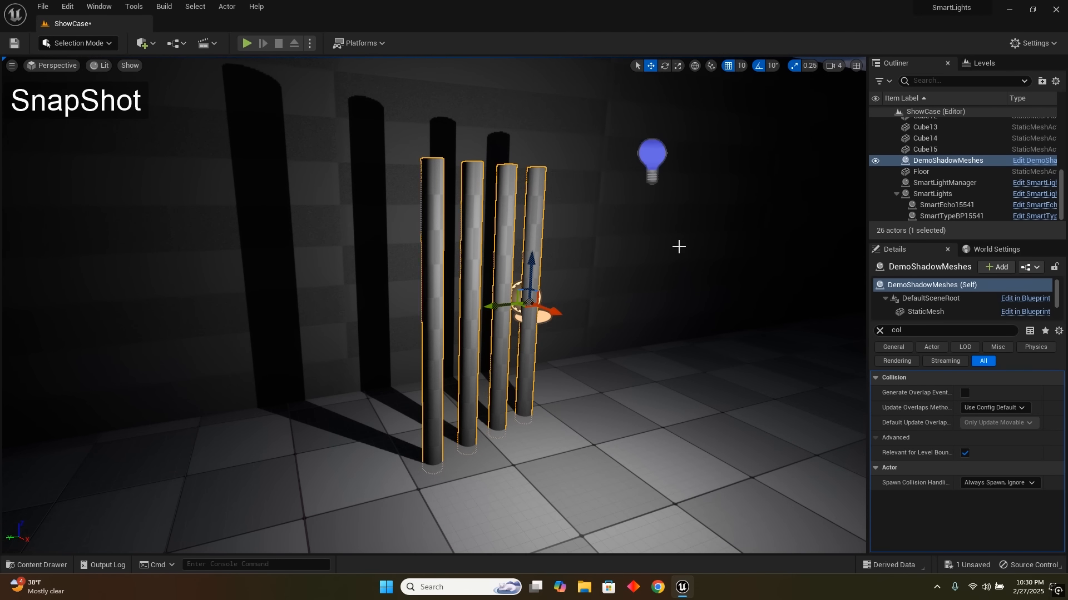
click(879, 331)
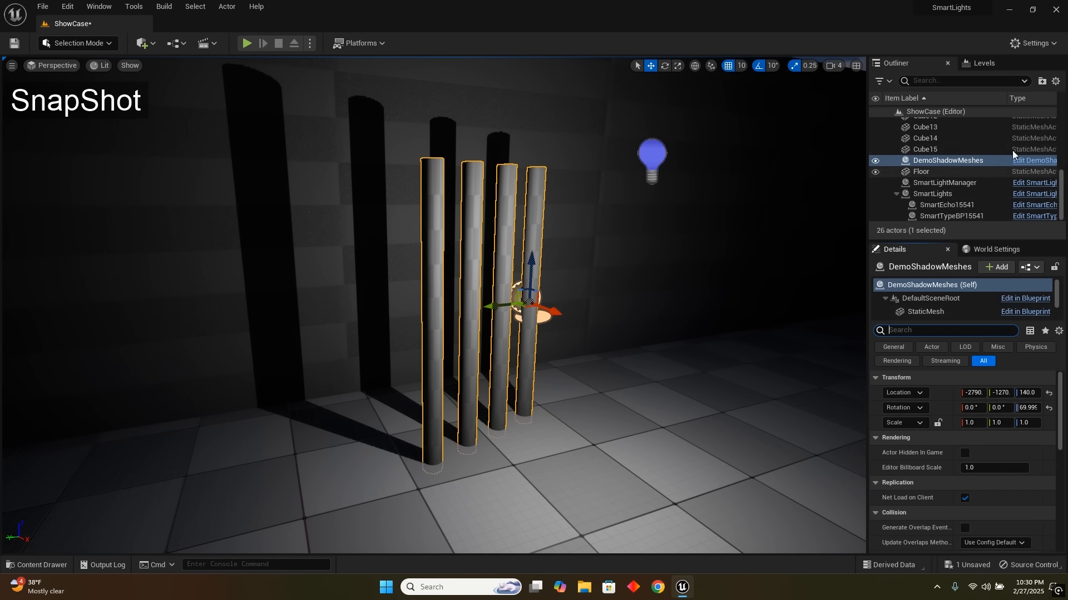
- Open the DemoShadowMeshes blueprint, examine the collision responses of its four static meshes, and close it again
click(1029, 165)
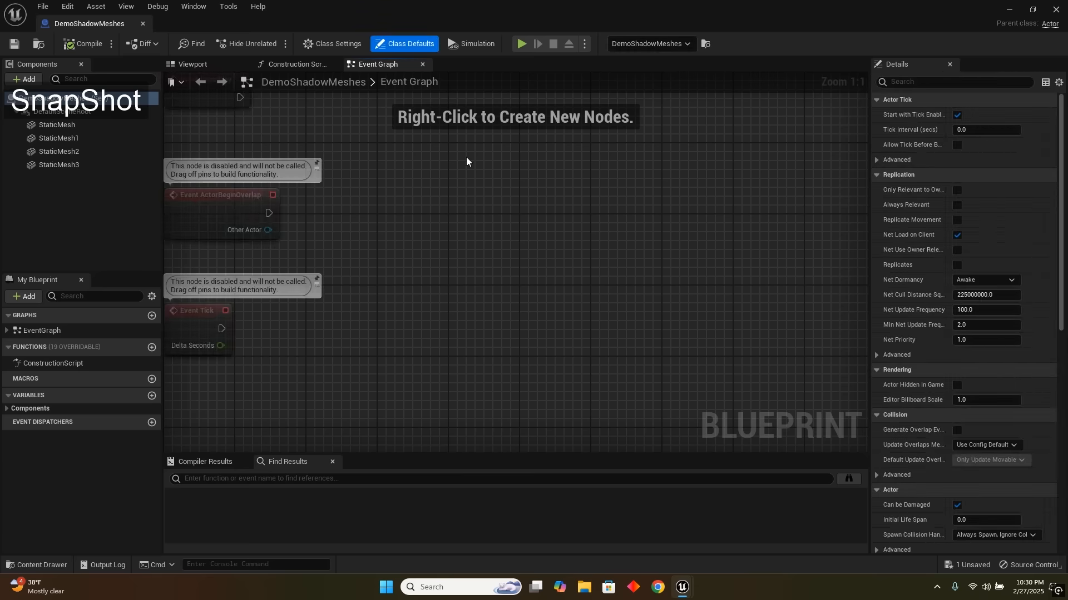
drag(116, 22, 223, 18)
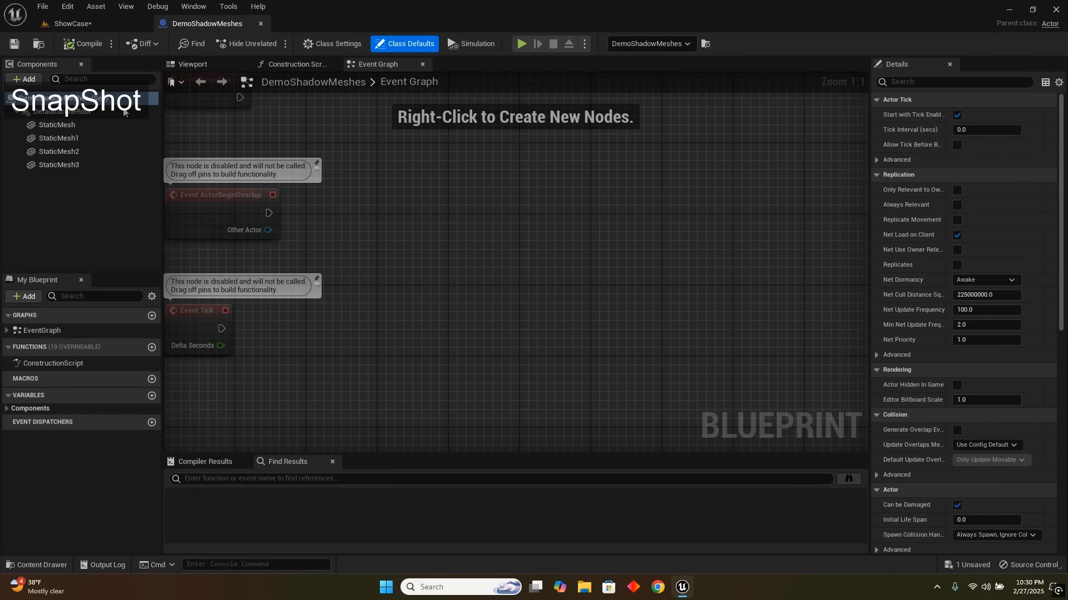
click(189, 62)
click(90, 125)
shift+click(78, 165)
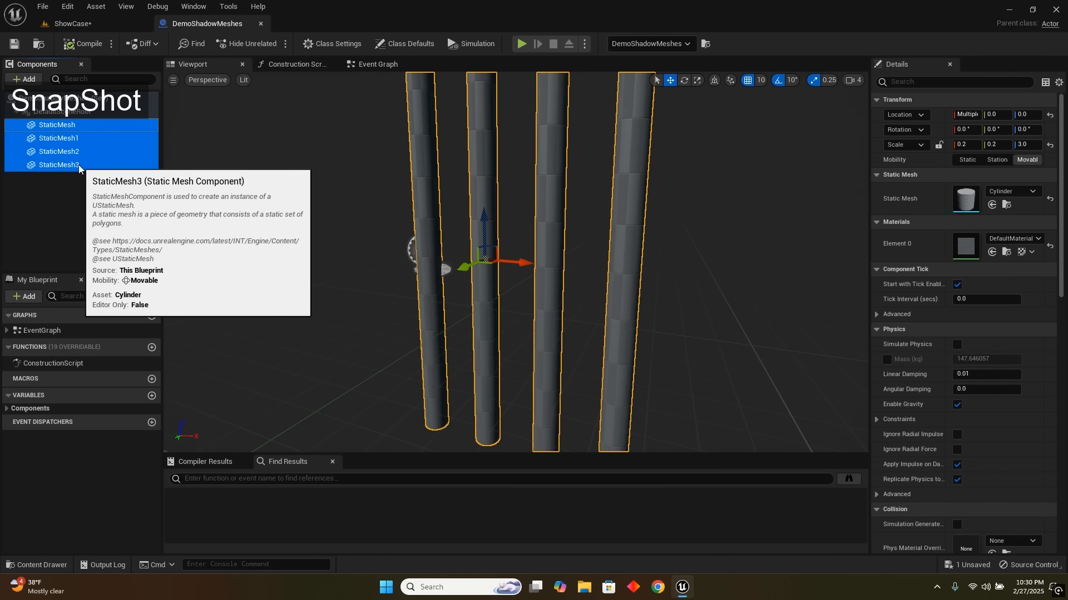
scroll(910, 360, down, 8)
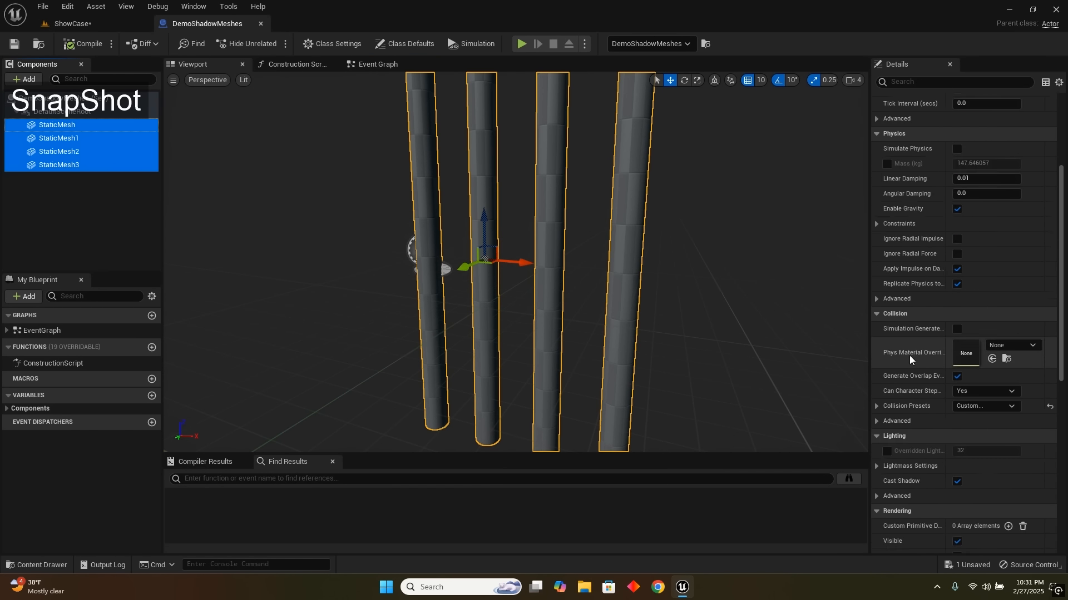
click(877, 334)
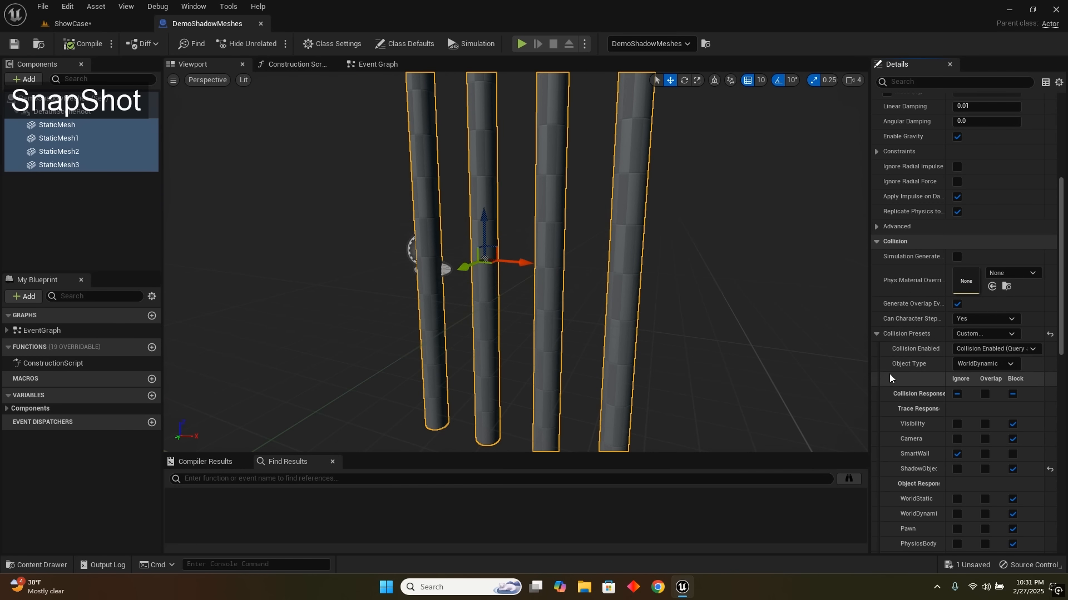
scroll(890, 333, down, 2)
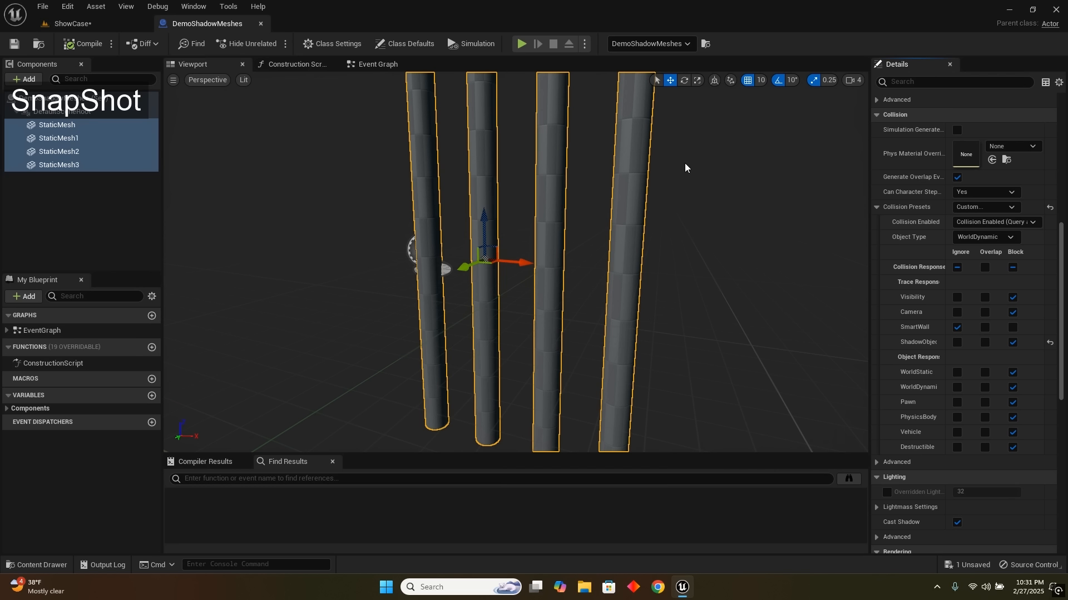
click(261, 25)
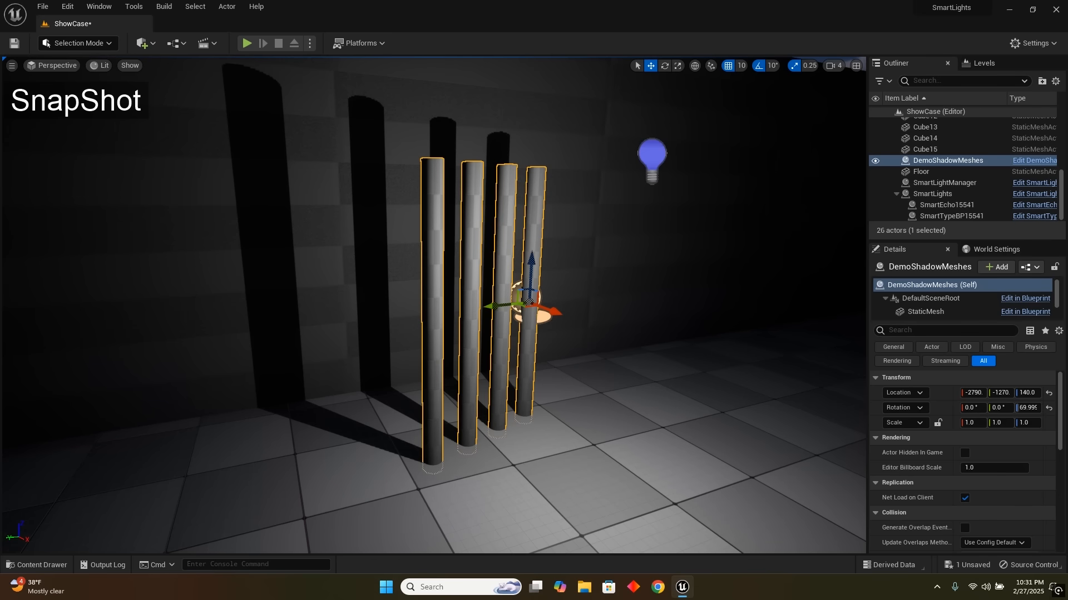
- Select the SmartLights actor beside the columns and turn on Show Snap Shot Zone
mouse_move(596, 223)
right_down()
mouse_move(643, 213)
mouse_move(582, 230)
mouse_move(556, 222)
mouse_move(592, 223)
right_up()
key(s)
key(w)
key(s)
key(w)
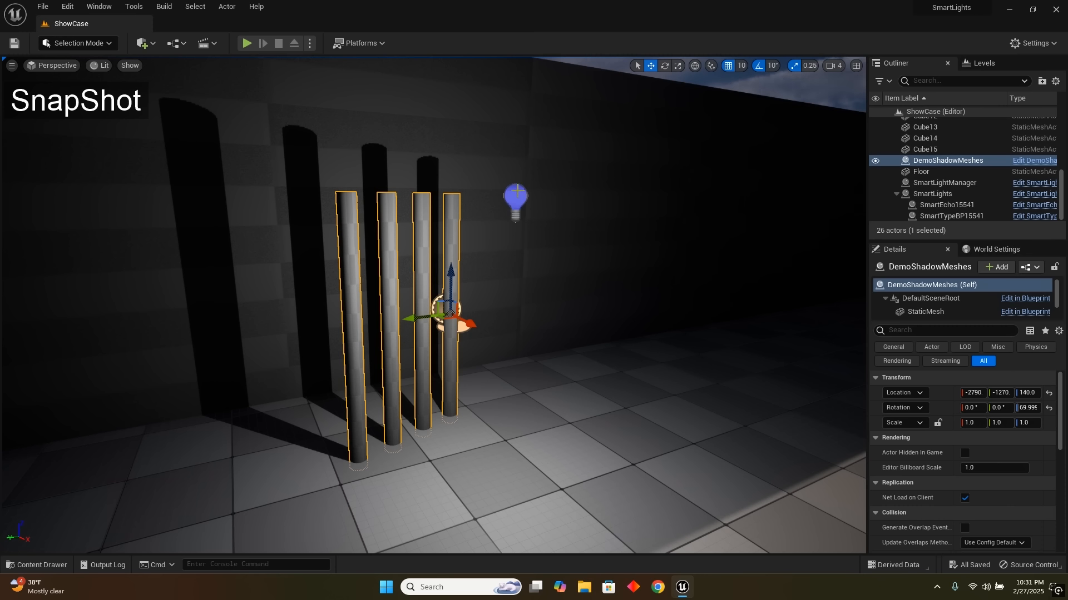
click(515, 197)
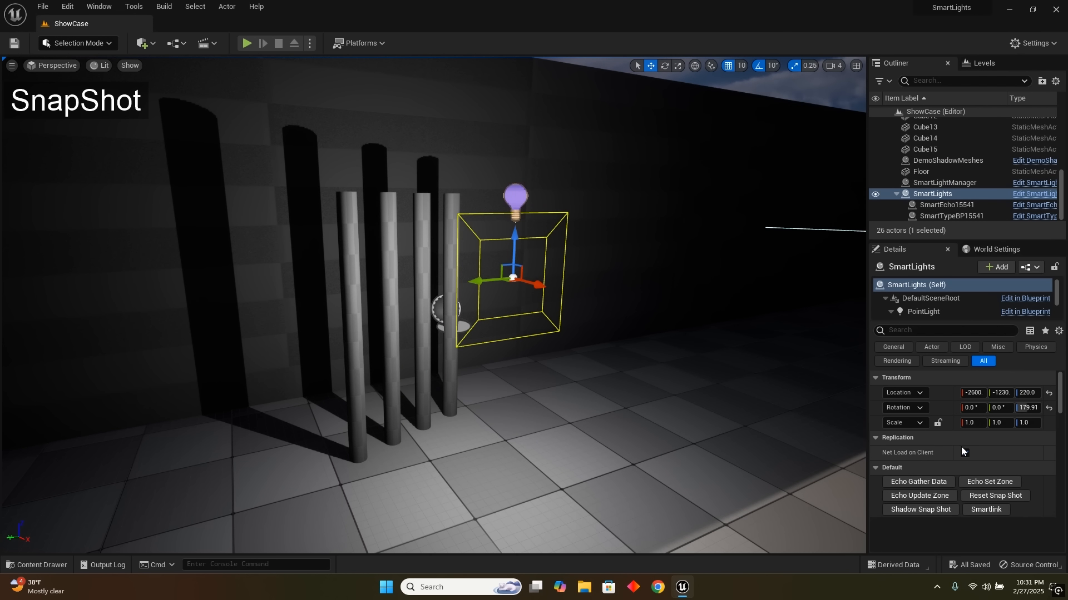
scroll(906, 455, down, 5)
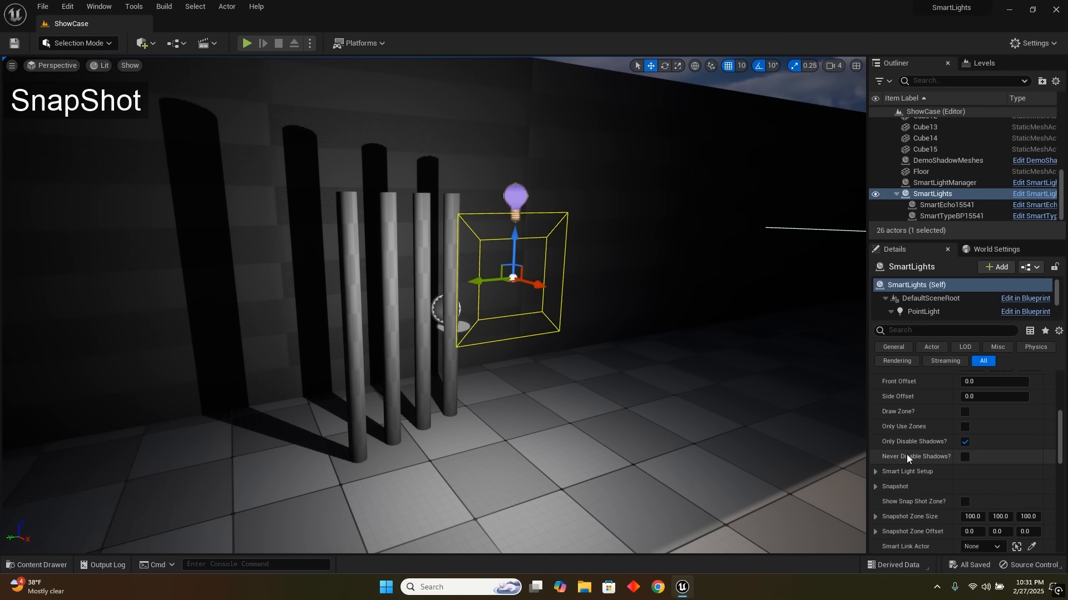
scroll(906, 455, down, 3)
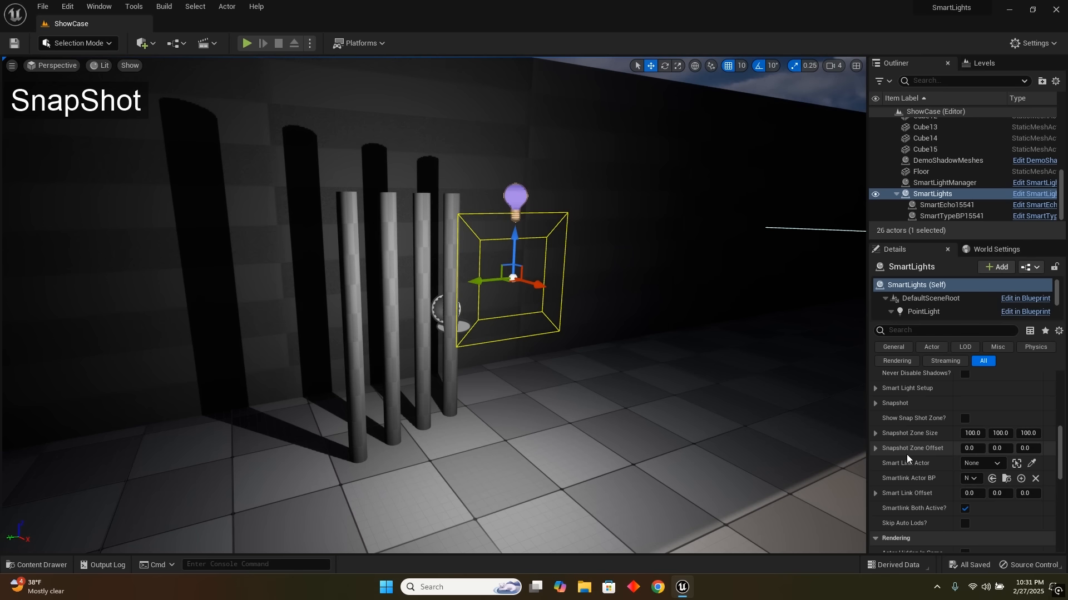
scroll(906, 454, down, 1)
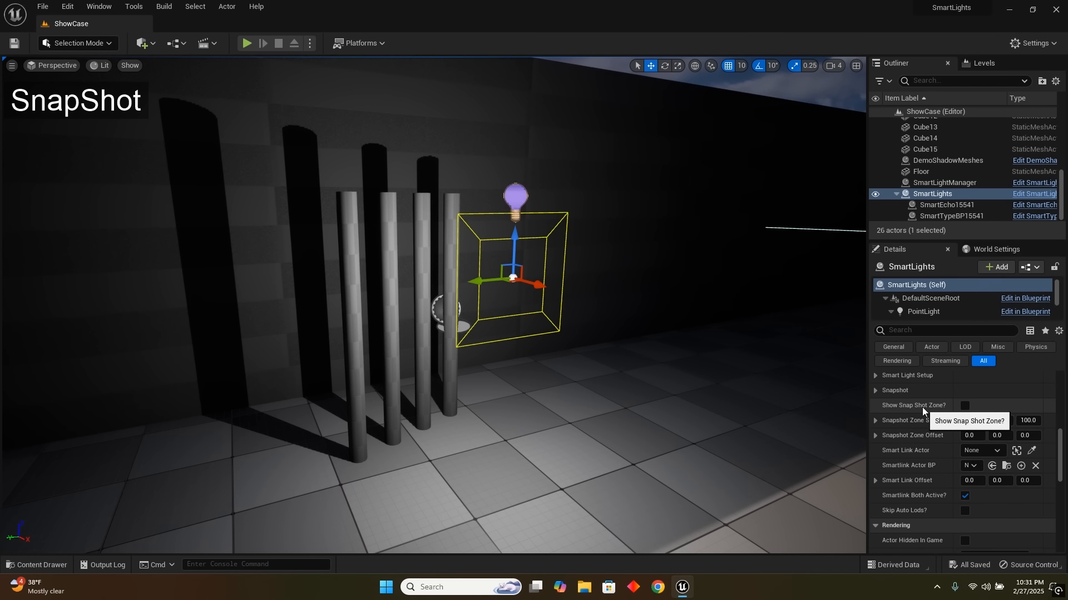
click(965, 407)
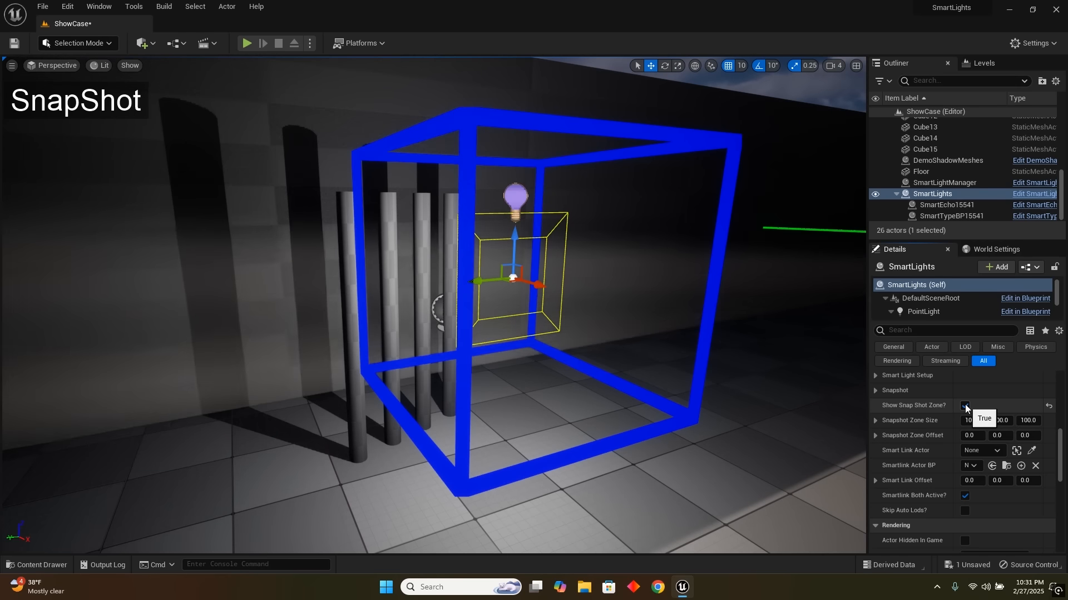
- Examine the snapshot zone around the light, the columns and their shadows from several angles
mouse_move(715, 389)
right_down()
mouse_move(778, 392)
mouse_move(698, 389)
mouse_move(716, 390)
right_up()
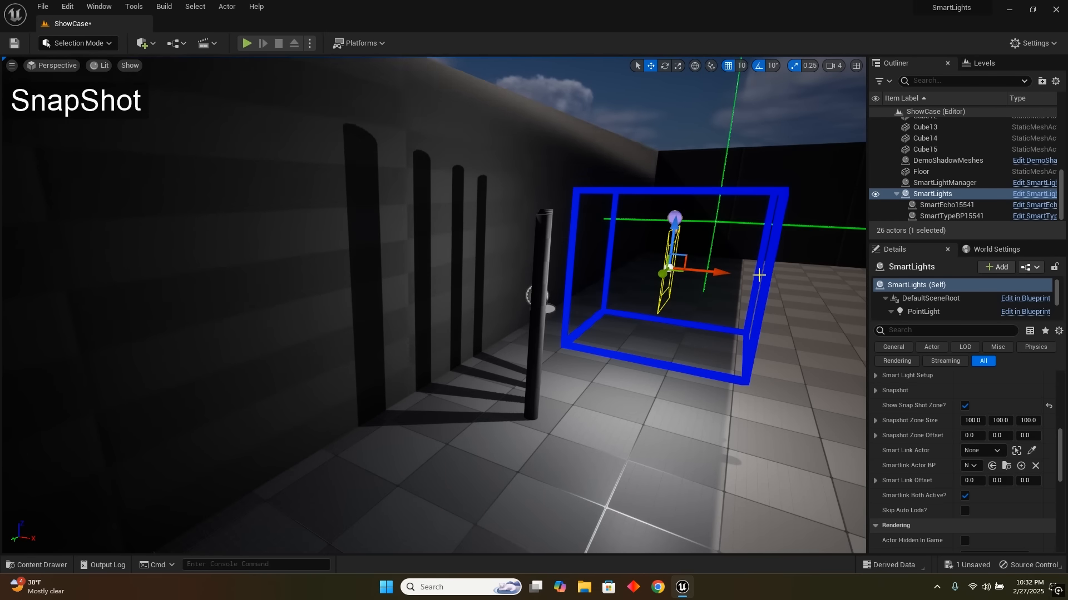
right_drag(758, 275, 595, 274)
key(s)
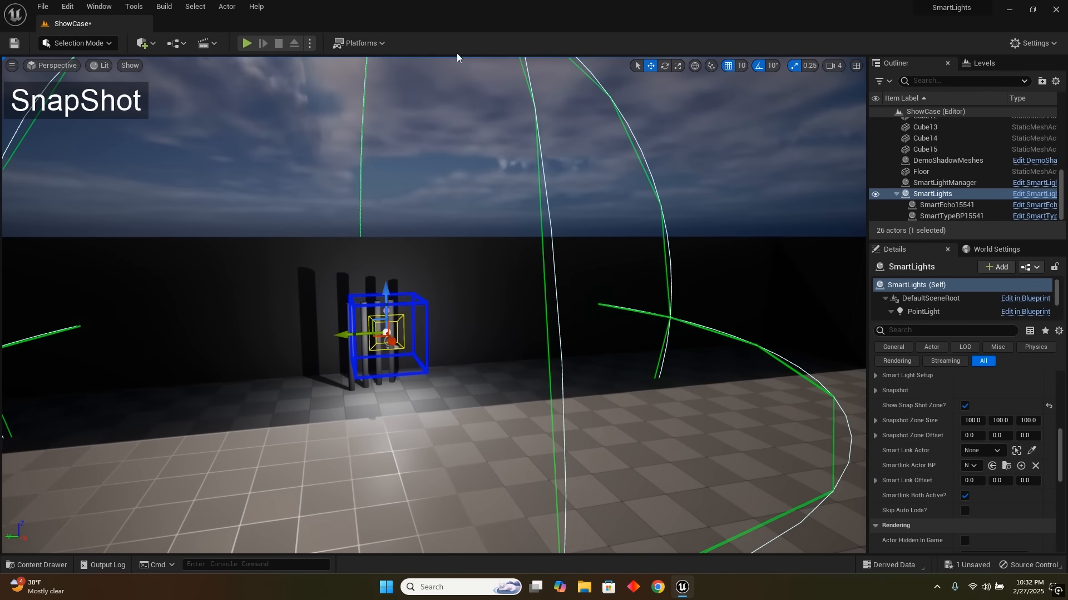
key(w)
key(a)
right_drag(286, 148, 439, 170)
key(a)
key(s)
key(w)
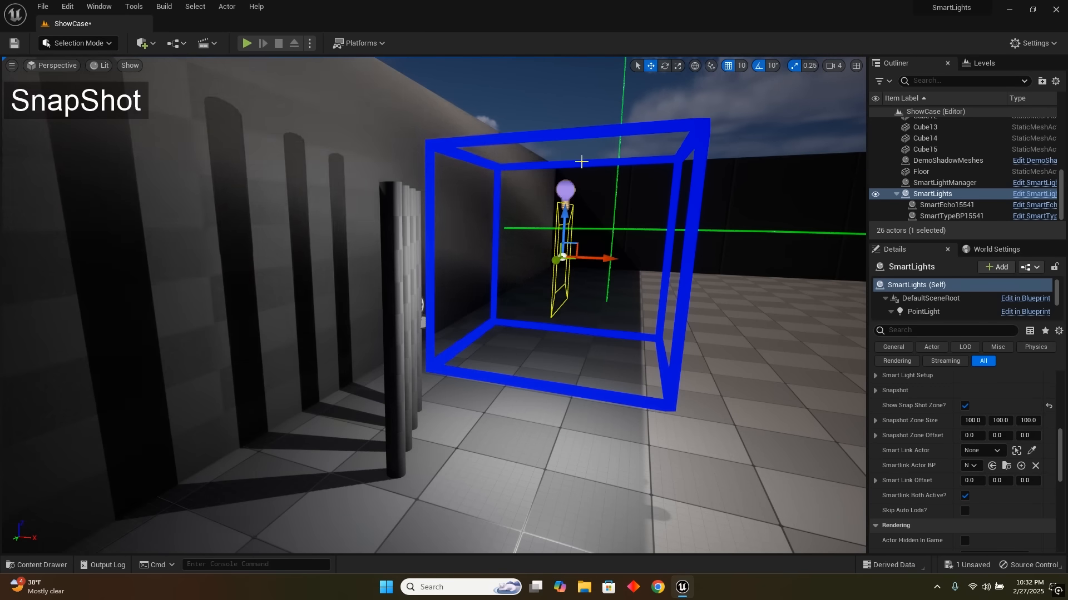
right_drag(541, 188, 417, 203)
key(d)
key(s)
key(w)
key(a)
key(s)
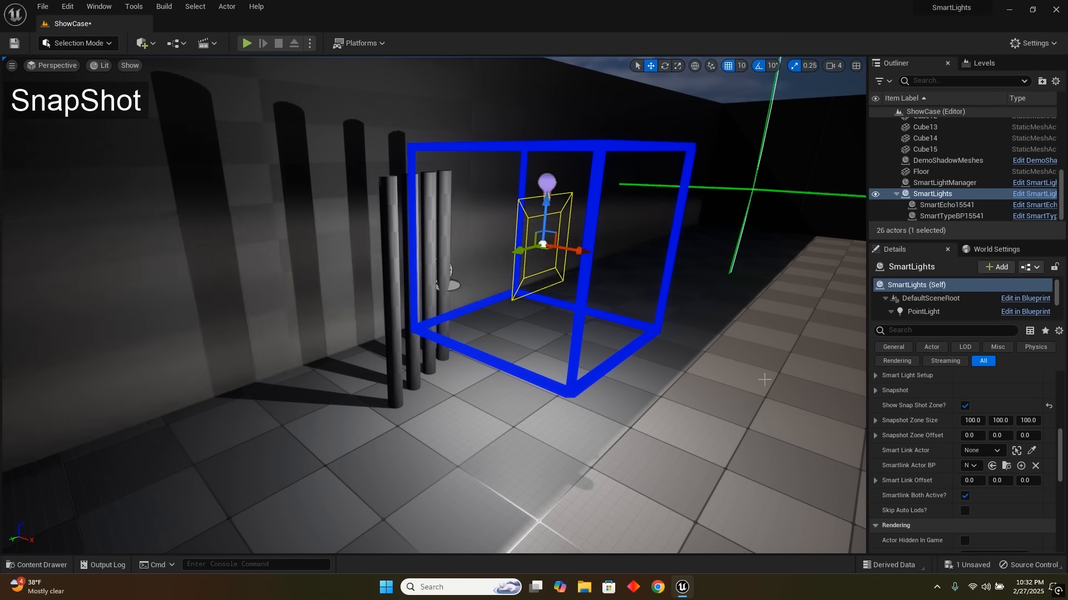
- Offset the snapshot zone over the columns to about X 145.5, Y -23 and Z -47.8
right_drag(773, 195, 657, 194)
key(d)
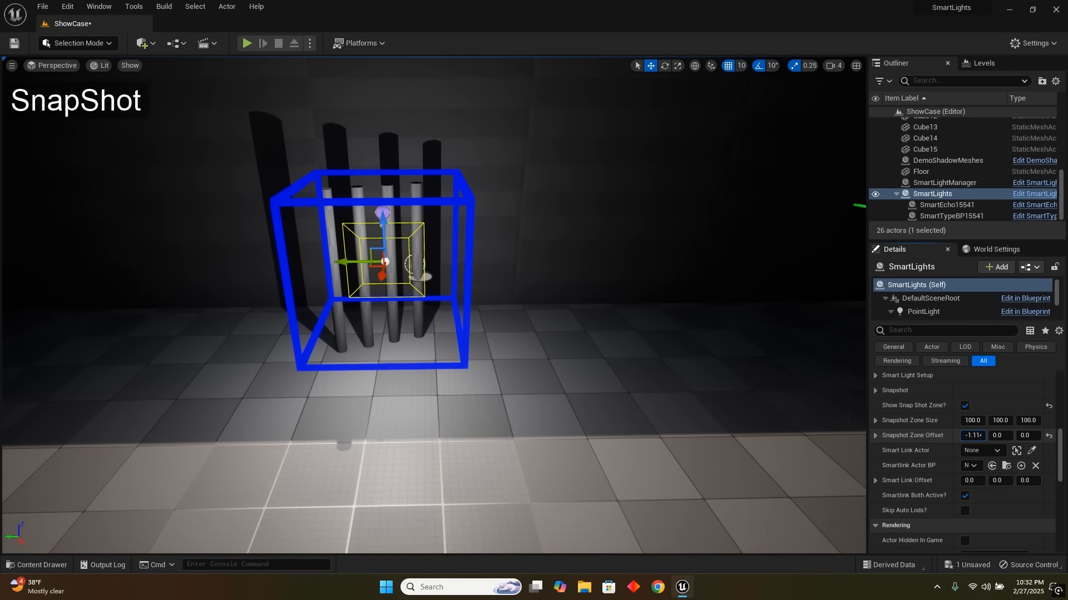
drag(972, 435, 995, 435)
right_drag(856, 412, 939, 414)
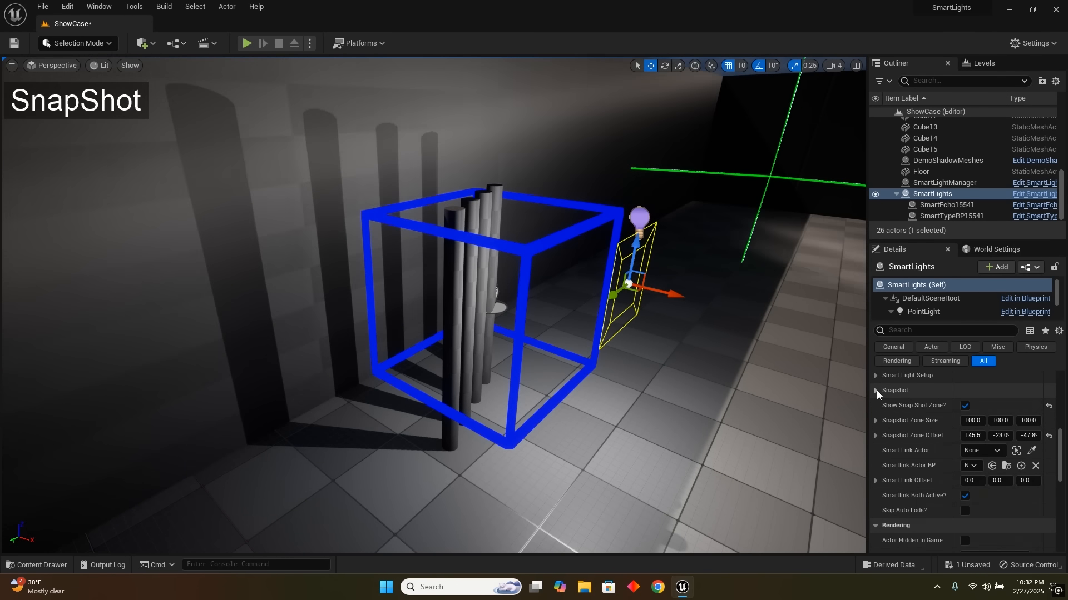
- Expand the light's Snapshot settings and turn on Enable SnapShot
click(875, 391)
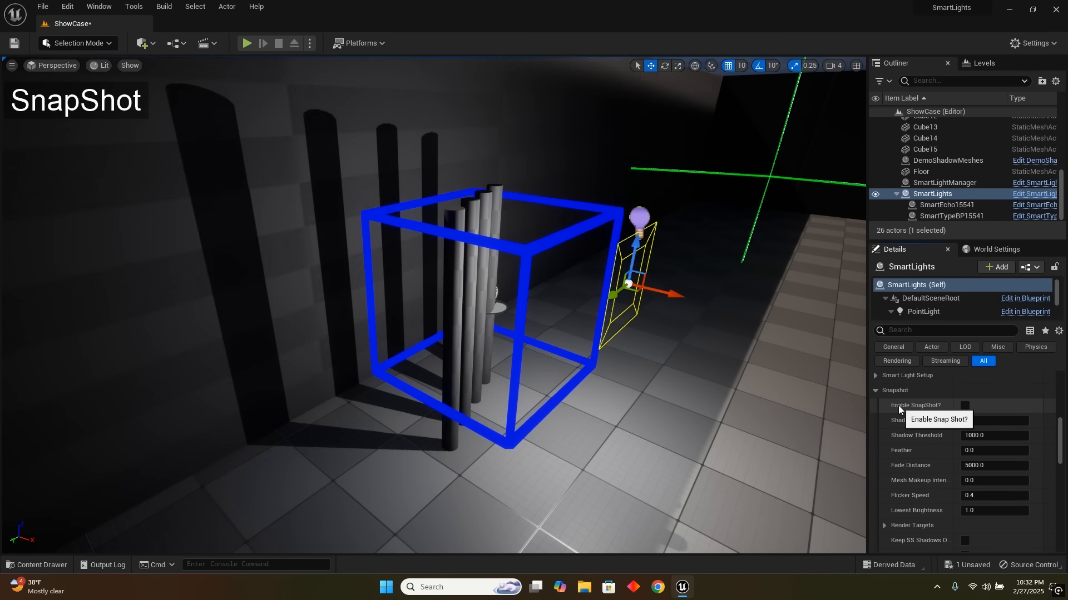
click(965, 407)
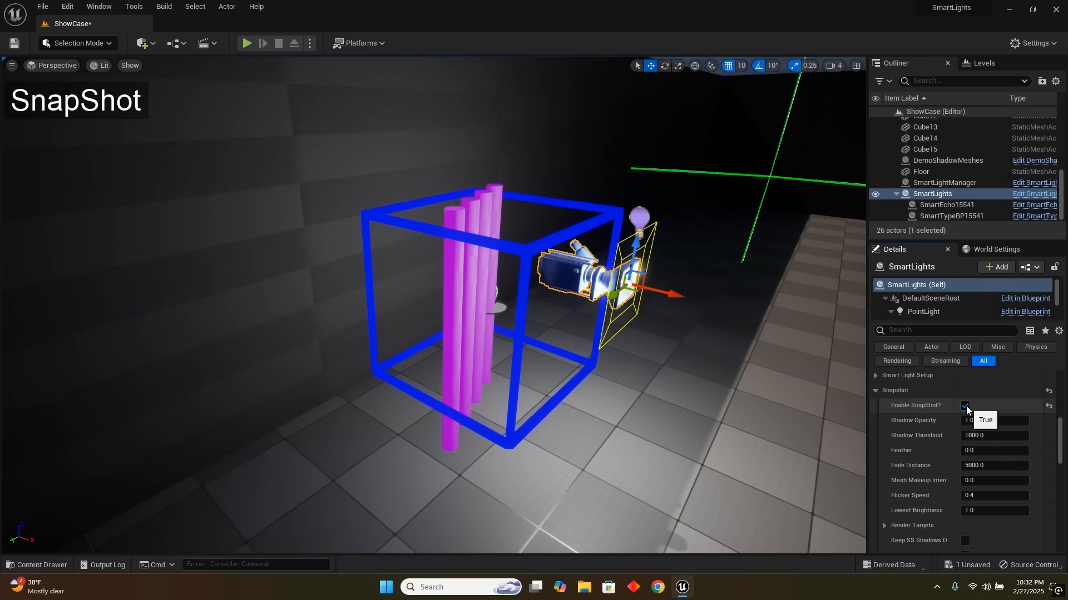
right_drag(746, 339, 720, 323)
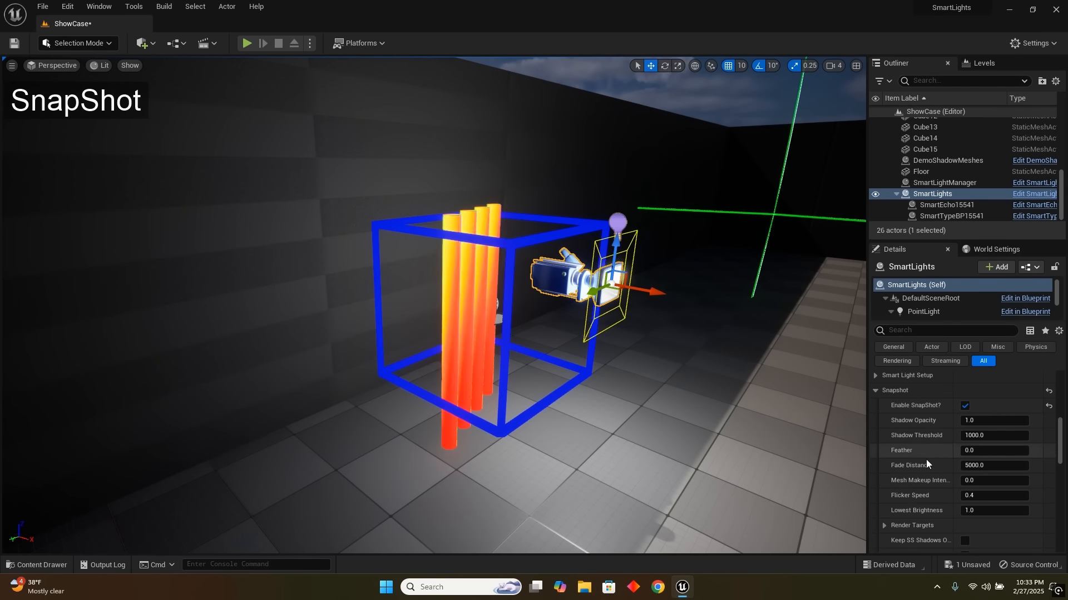
- Shift the snapshot zone off the columns with an X offset of about -46.7 and turn off Enable SnapShot
scroll(924, 463, down, 3)
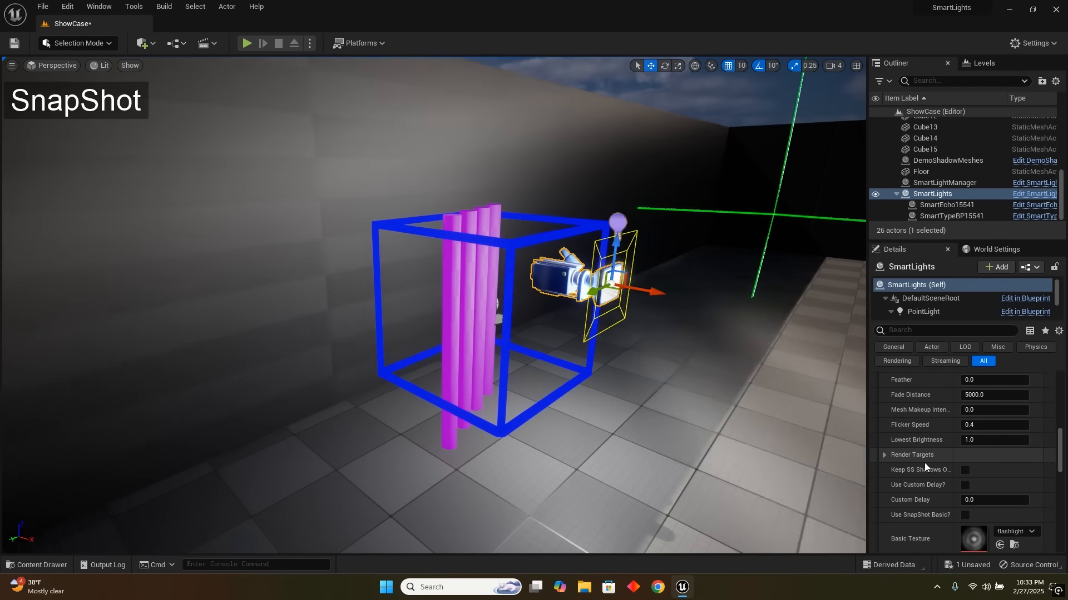
scroll(924, 463, down, 3)
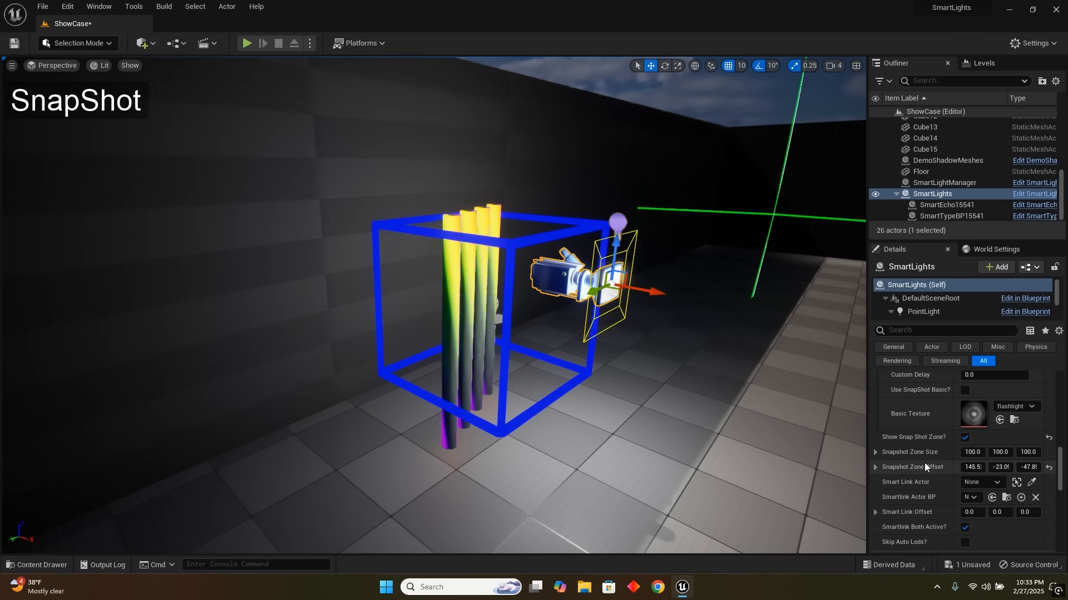
drag(973, 467, 963, 535)
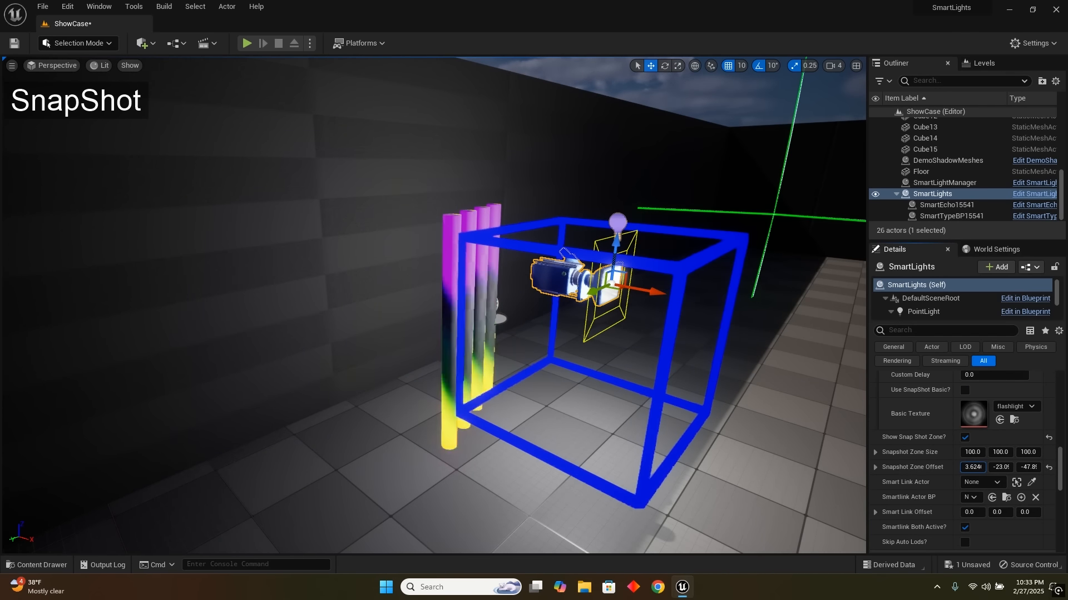
drag(973, 467, 962, 467)
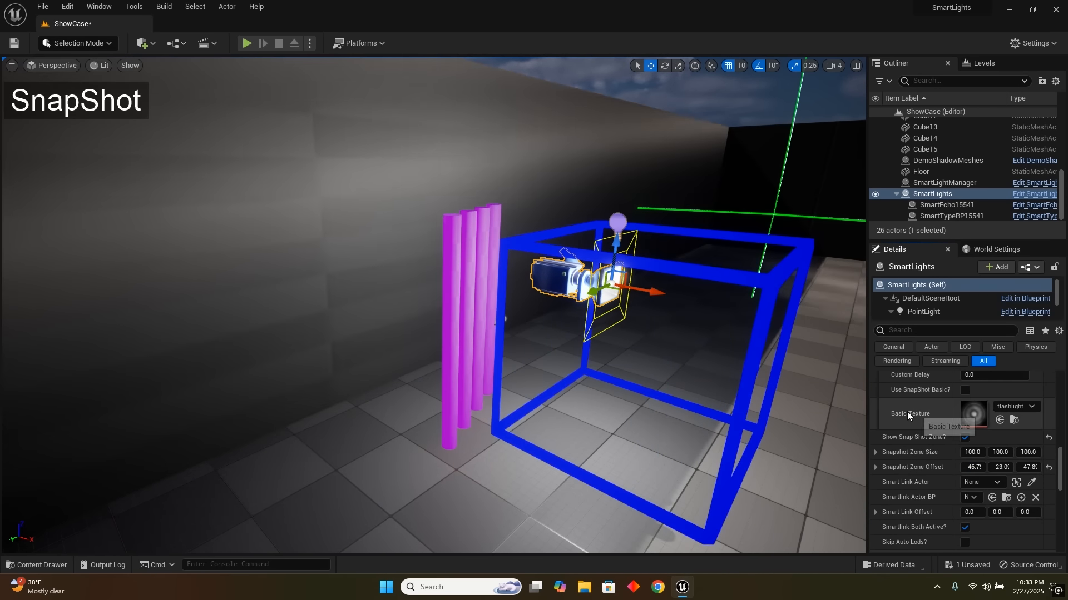
scroll(907, 414, up, 5)
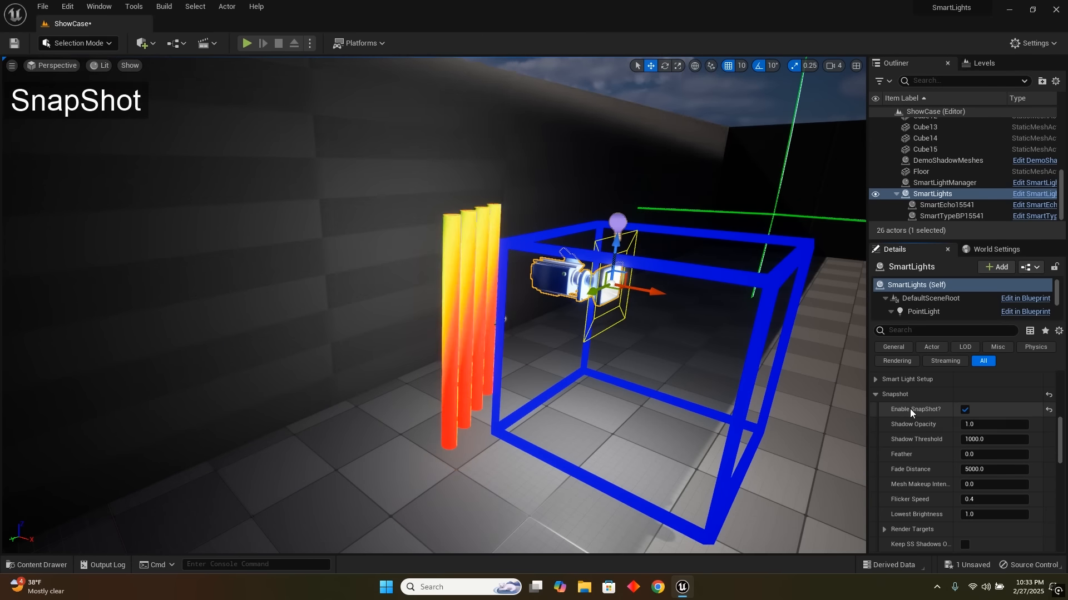
click(965, 410)
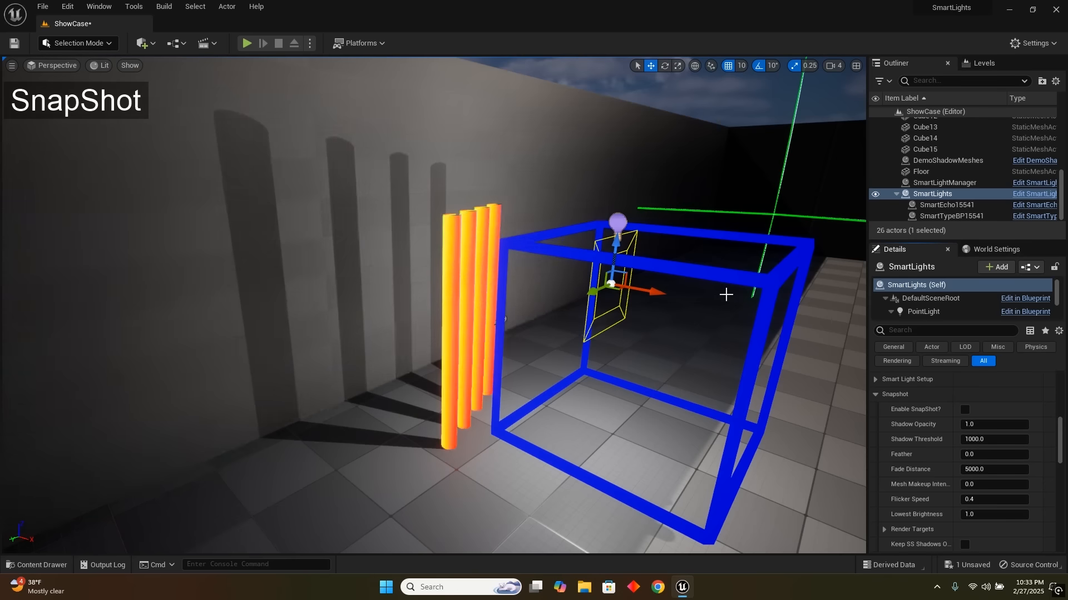
- Turn Enable SnapShot back on and set the snapshot zone's X offset to about 152.4, around the columns
click(965, 409)
scroll(938, 431, down, 8)
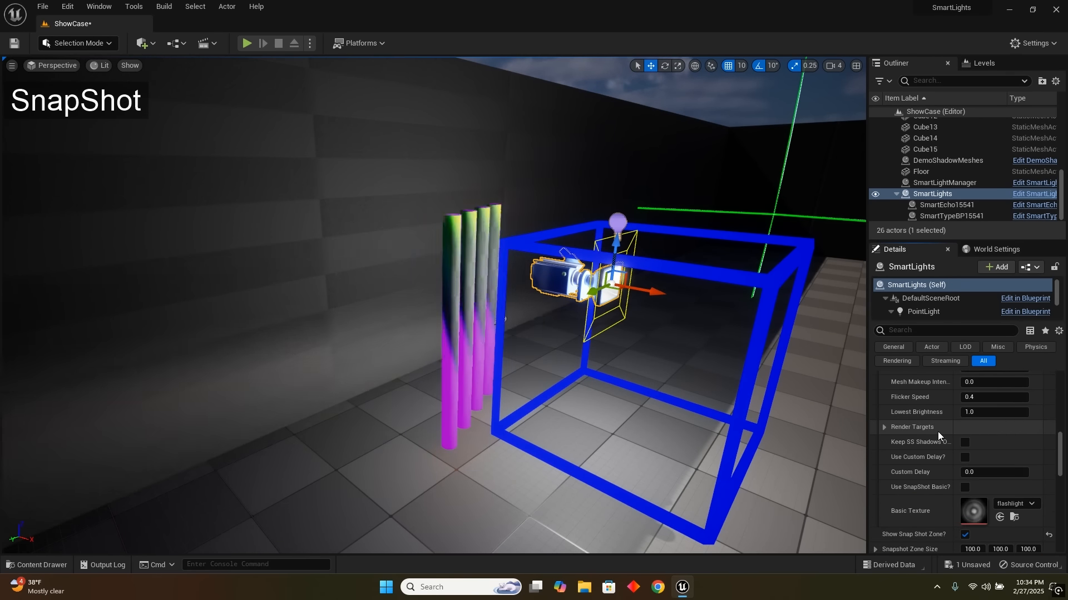
drag(972, 443, 1017, 443)
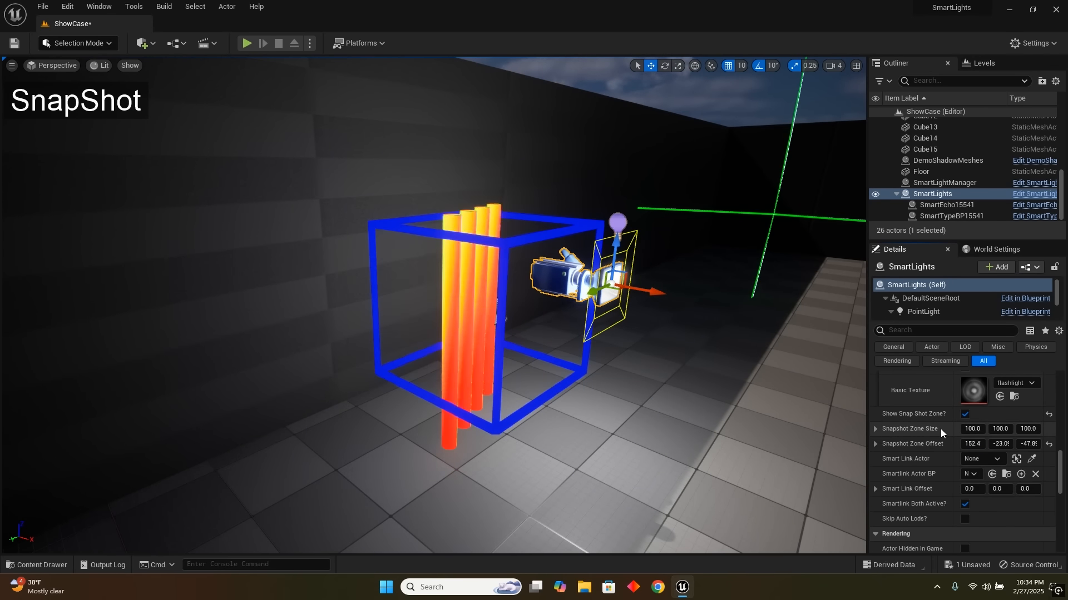
- Turn off Enable SnapShot for the SmartLights actor
scroll(939, 429, up, 5)
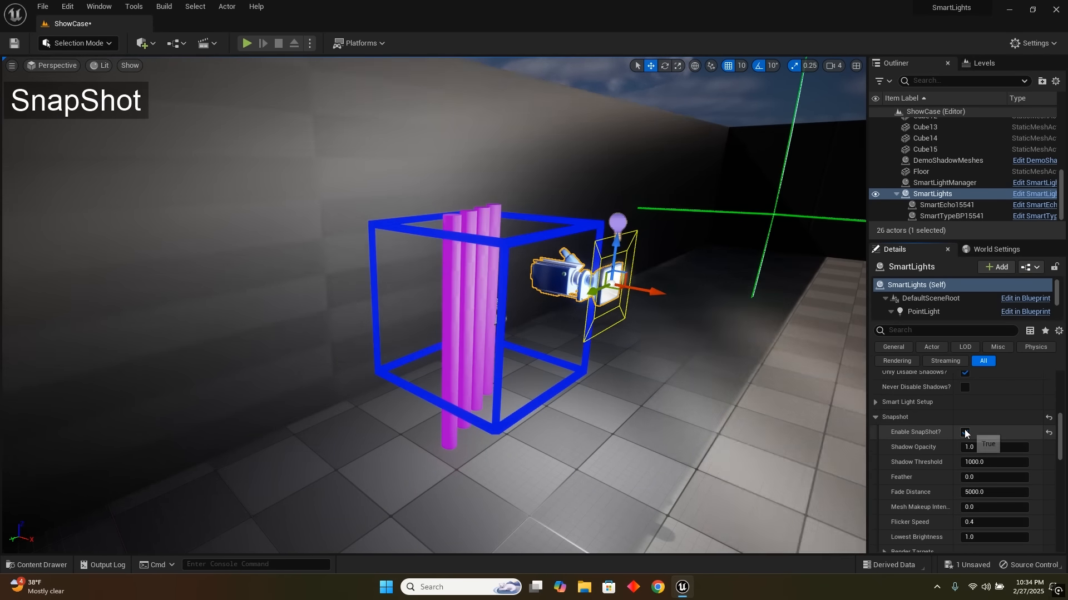
click(965, 433)
scroll(936, 471, down, 4)
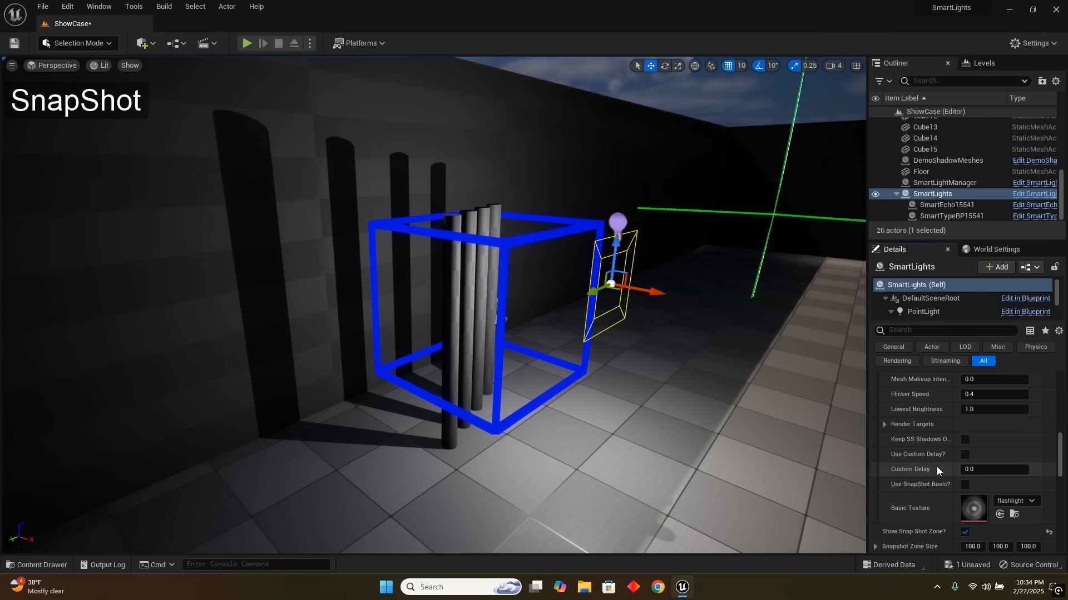
- Turn on Enable SnapShot for the SmartLights actor and save the ShowCase level
scroll(937, 470, up, 4)
click(875, 396)
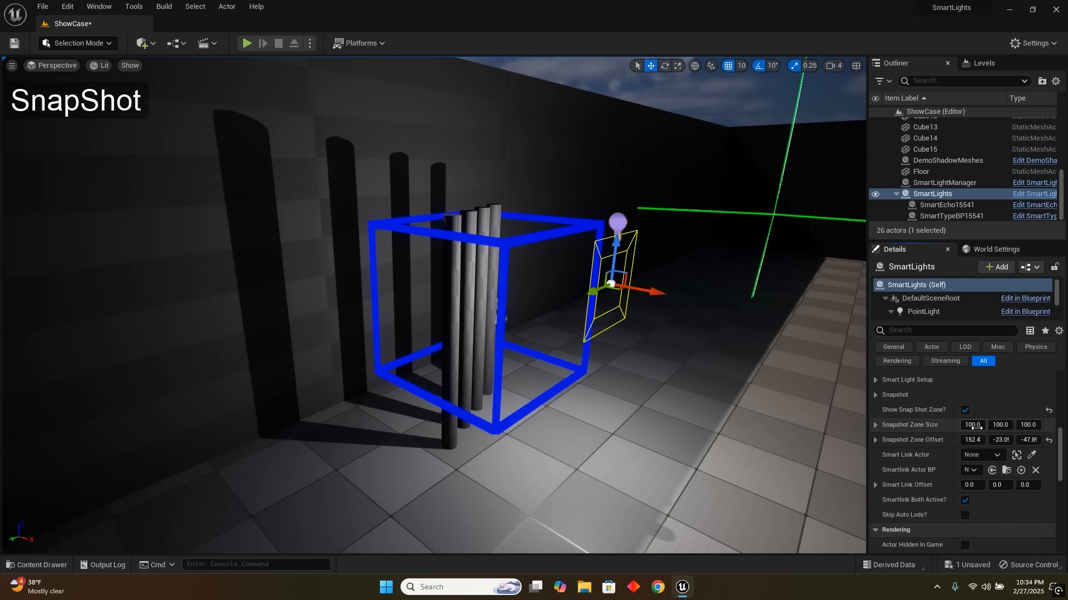
click(879, 392)
click(964, 412)
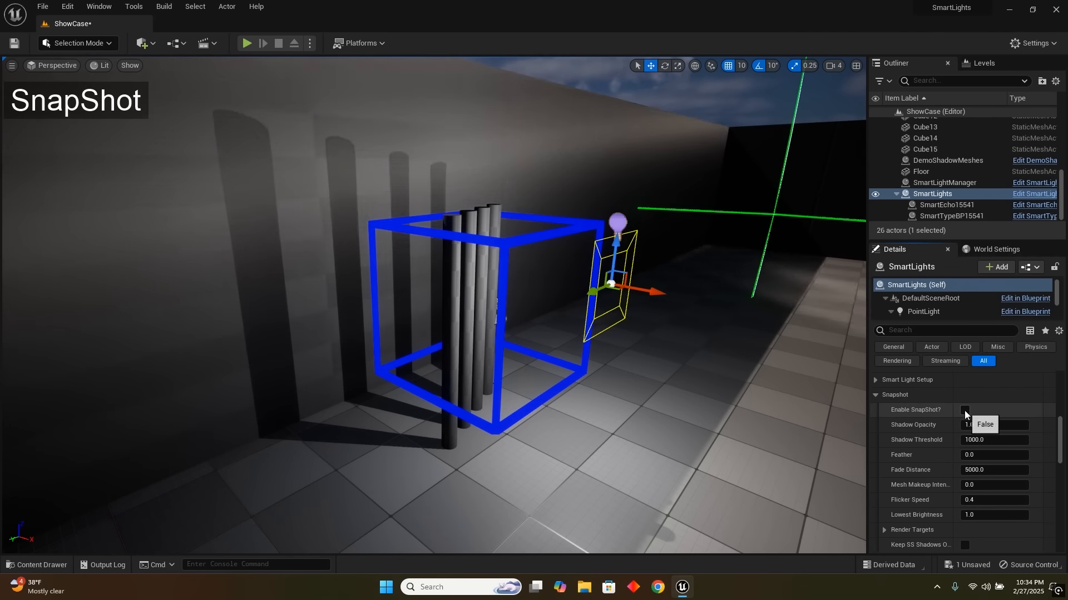
click(965, 412)
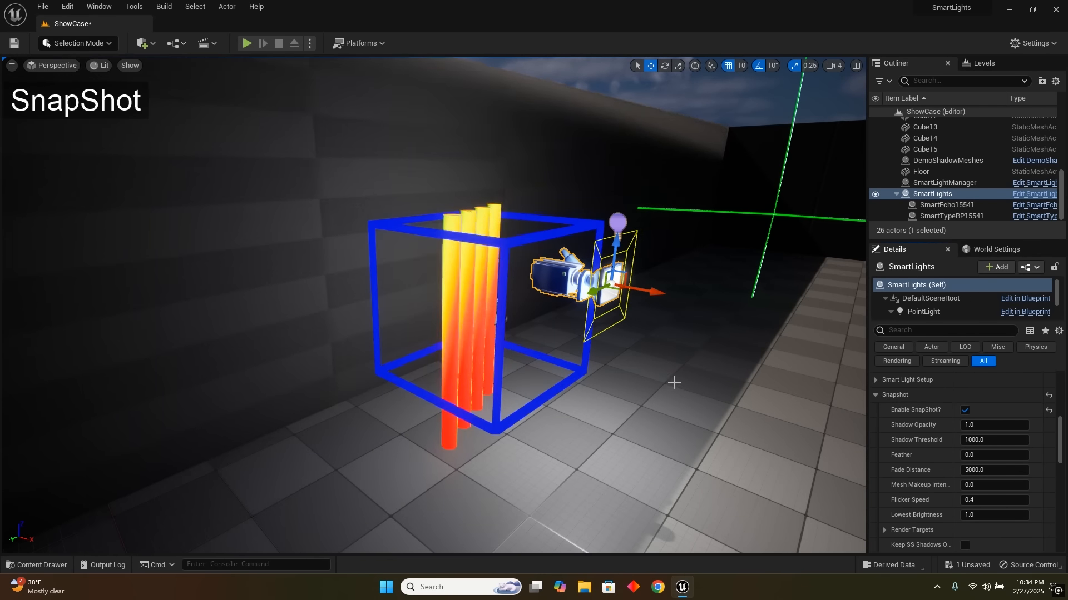
right_drag(673, 383, 666, 382)
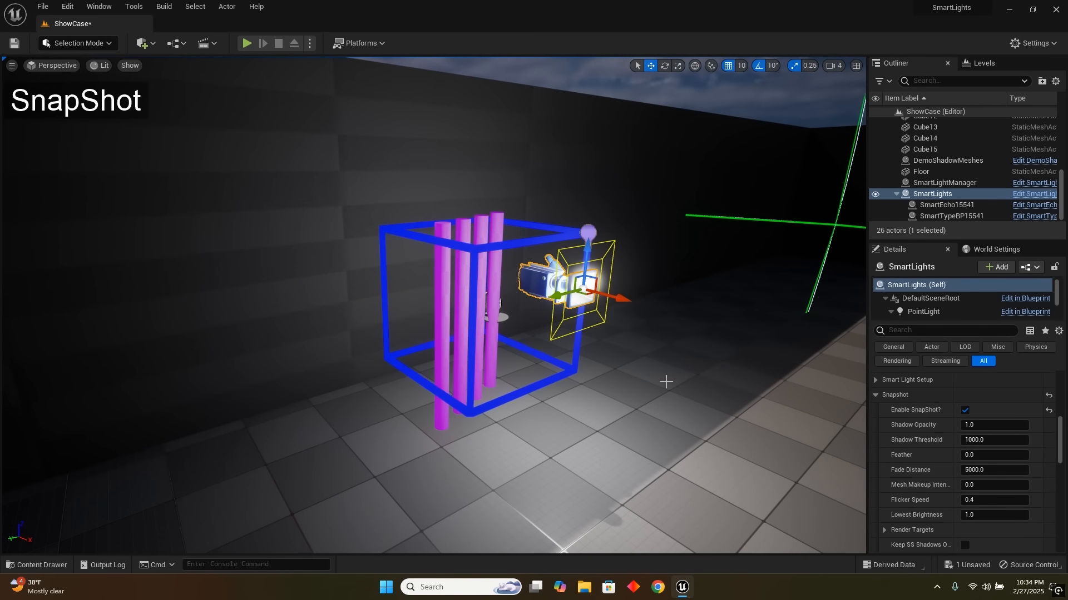
key(ctrl+s)
- Turn off Show Snap Shot Zone for the SmartLights actor
scroll(906, 442, up, 4)
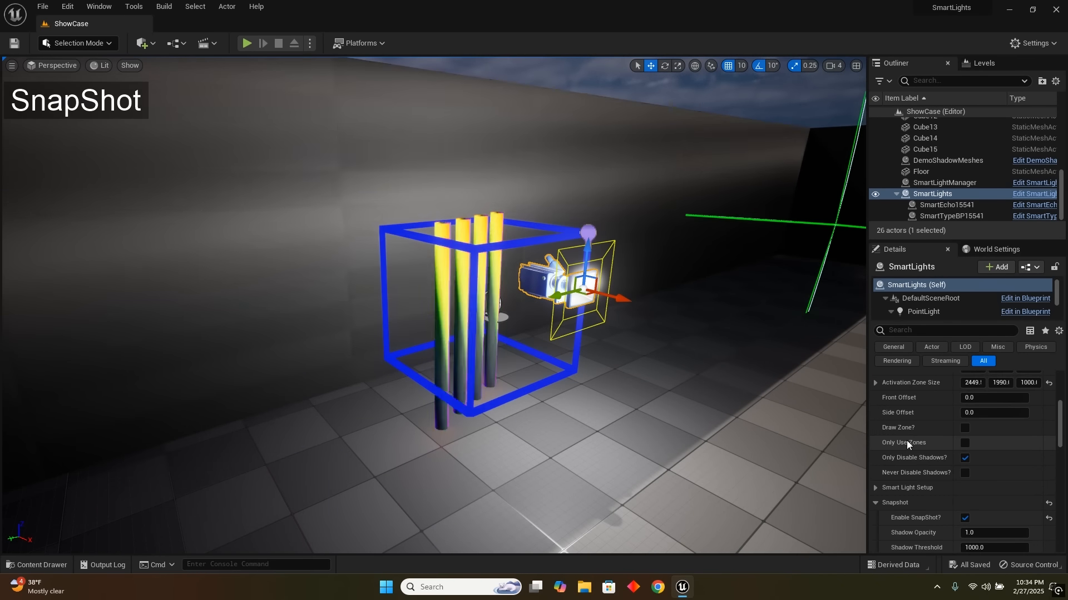
scroll(906, 440, up, 2)
scroll(906, 441, down, 6)
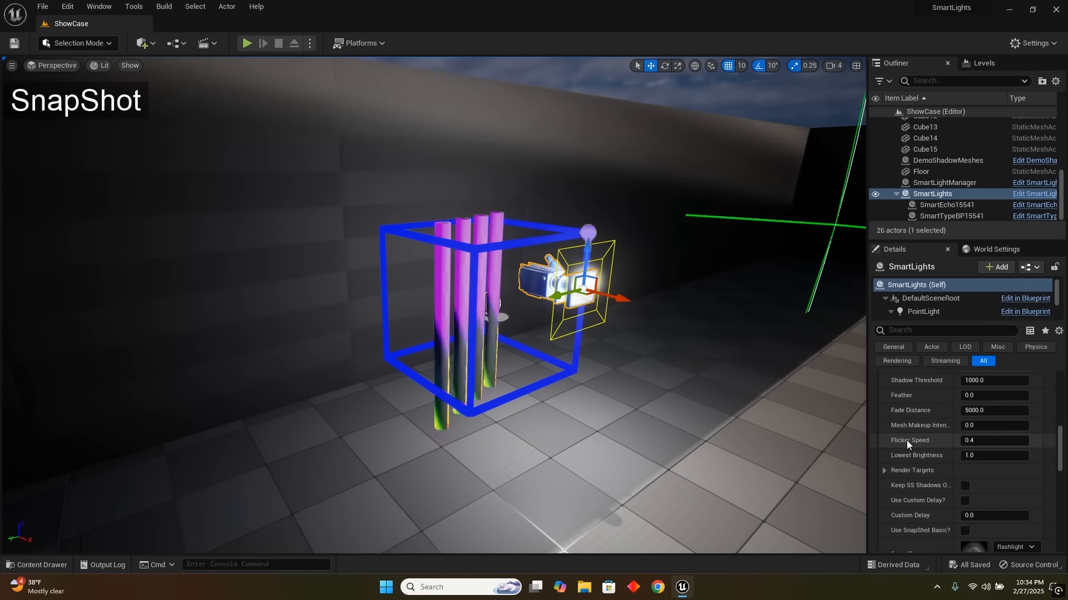
scroll(906, 440, down, 4)
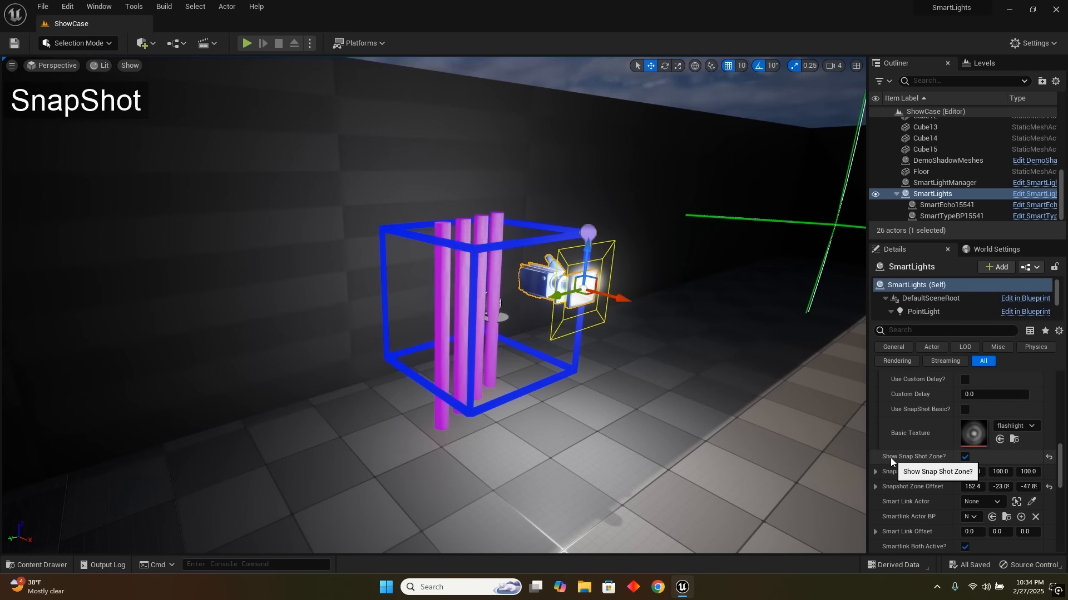
click(966, 459)
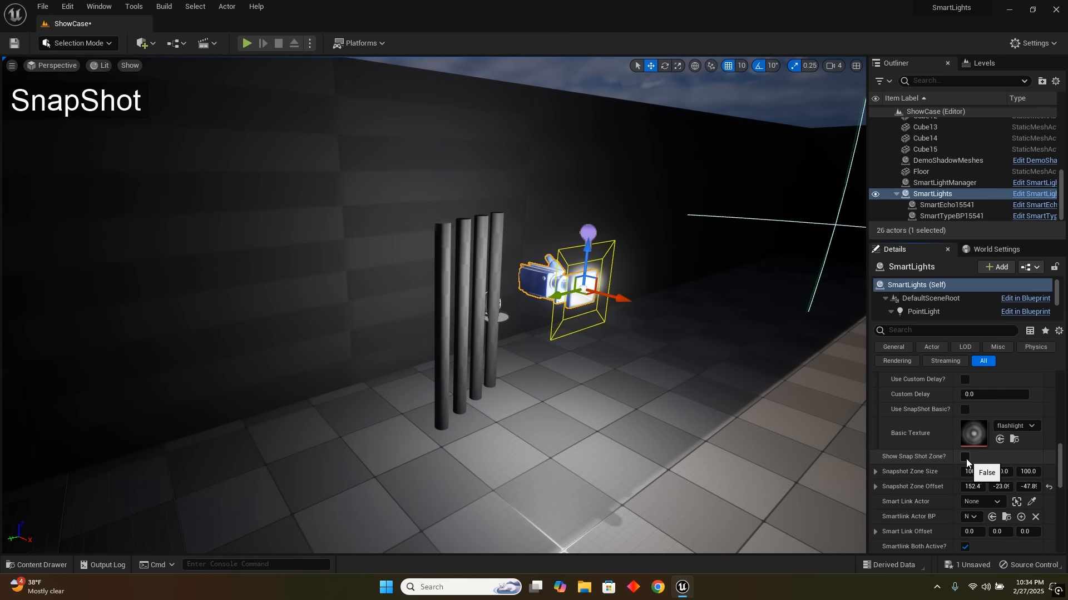
- Run the Shadow Snap Shot event on the SmartLights actor to capture the columns' shadows
scroll(935, 456, up, 5)
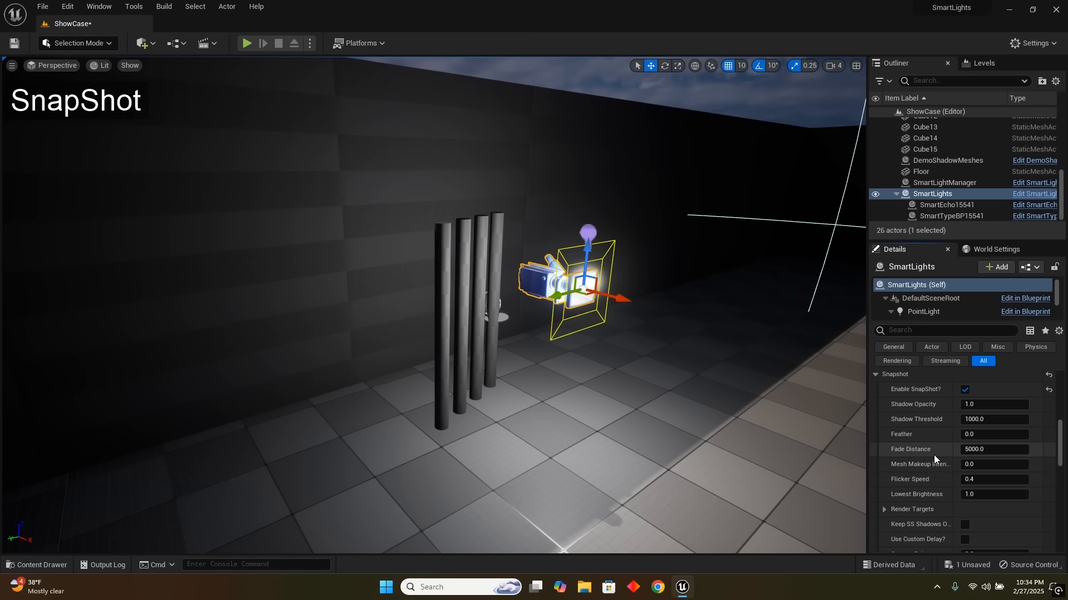
scroll(933, 455, up, 6)
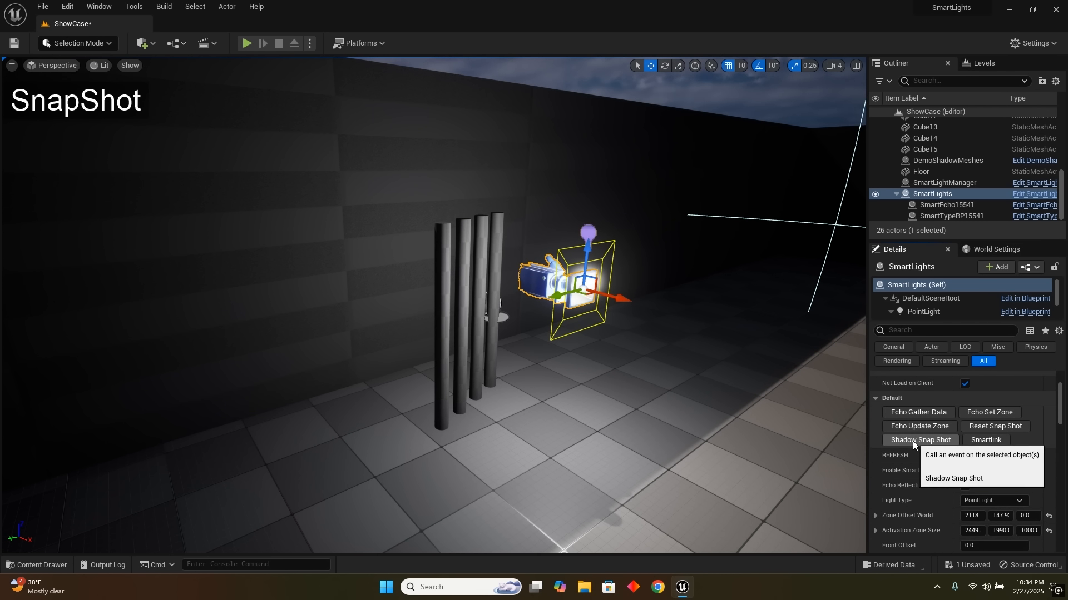
click(913, 441)
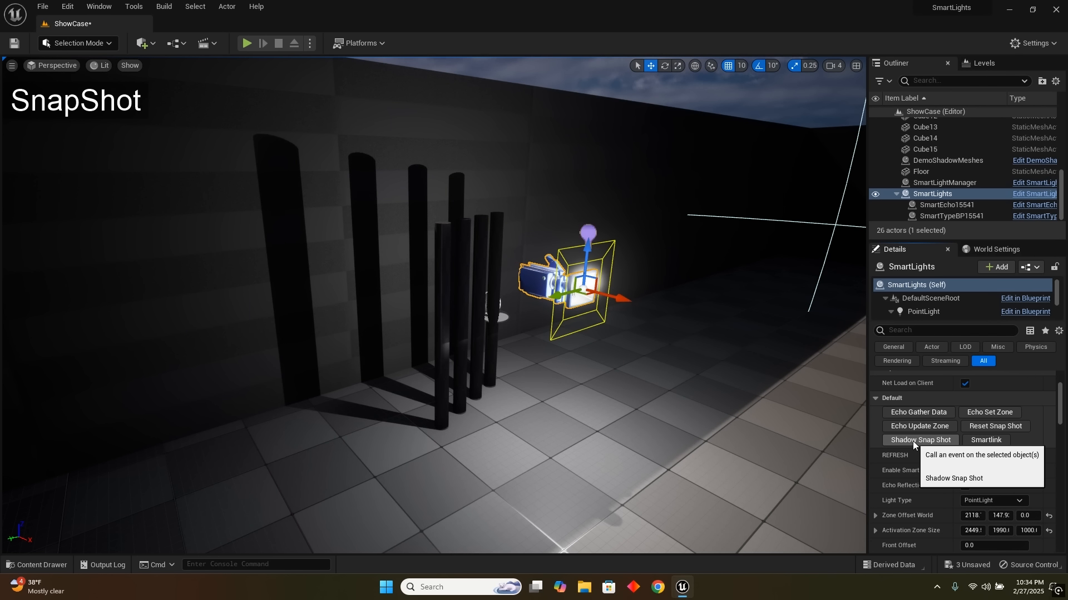
scroll(912, 442, down, 6)
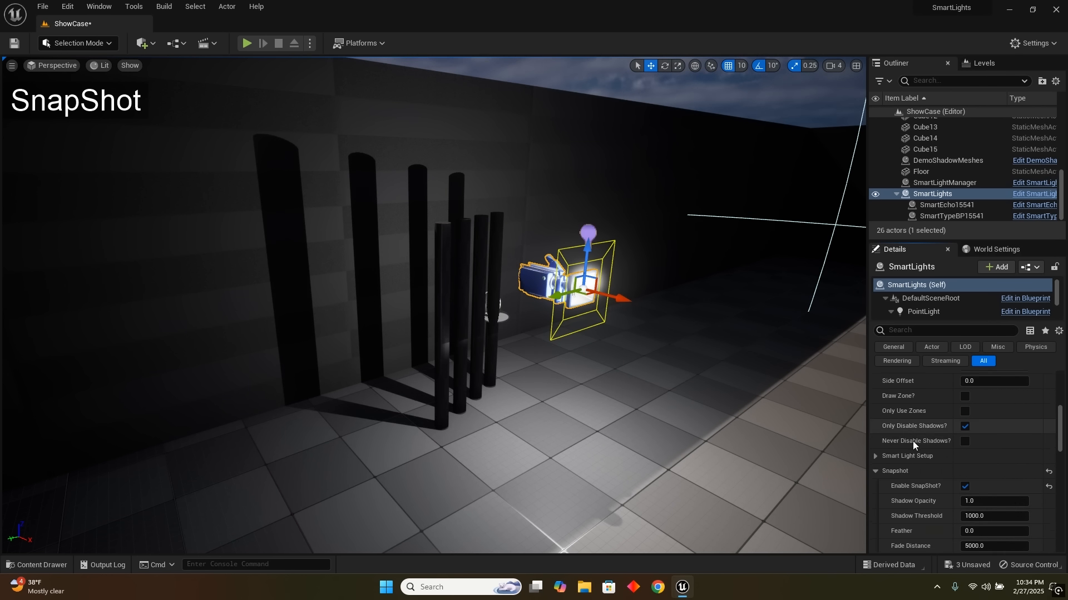
right_drag(676, 394, 698, 392)
- Open the generated SmartLights_C_1Neg cube texture from the project's Content/Textures folder
key(ctrl+space)
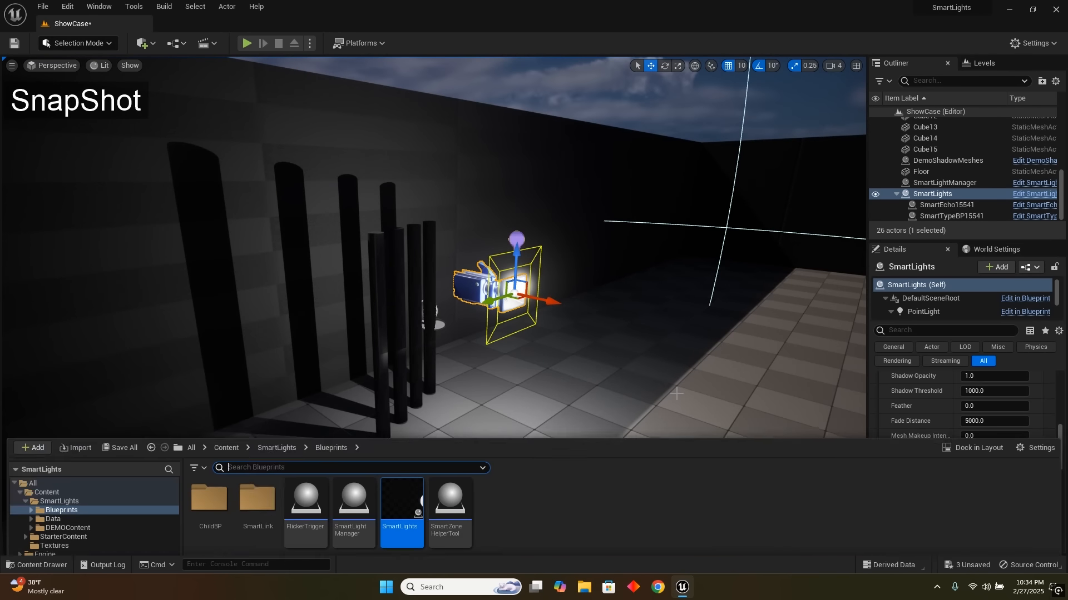
click(232, 373)
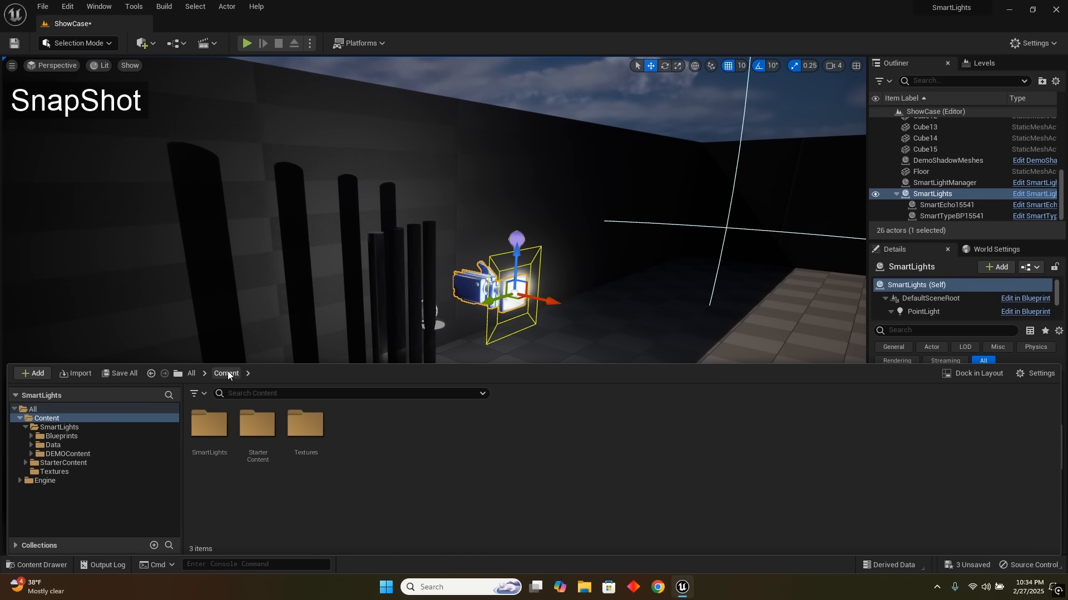
double_click(310, 430)
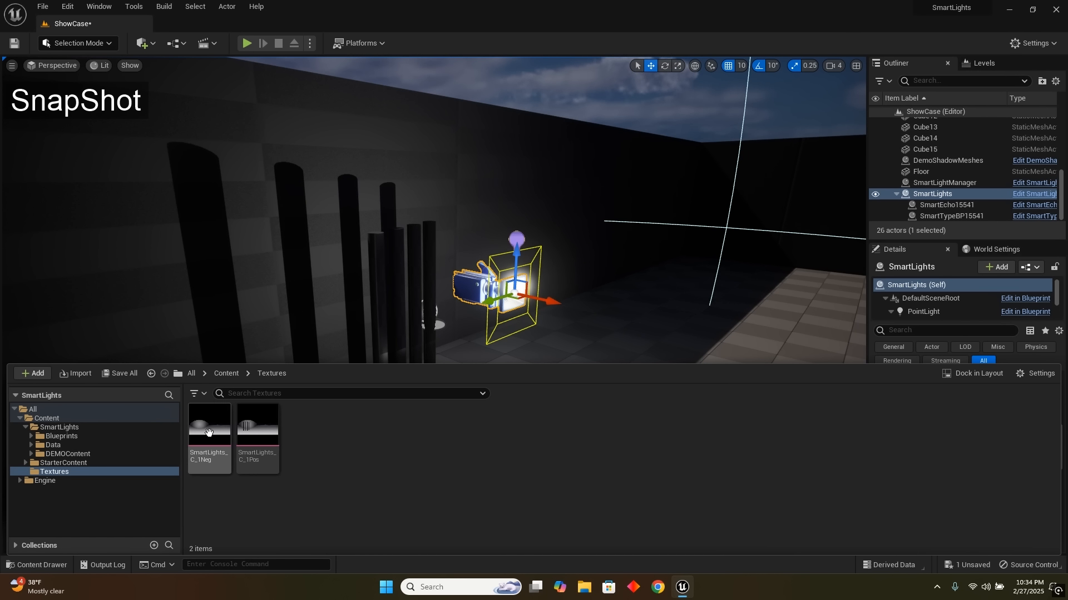
mouse_move(203, 432)
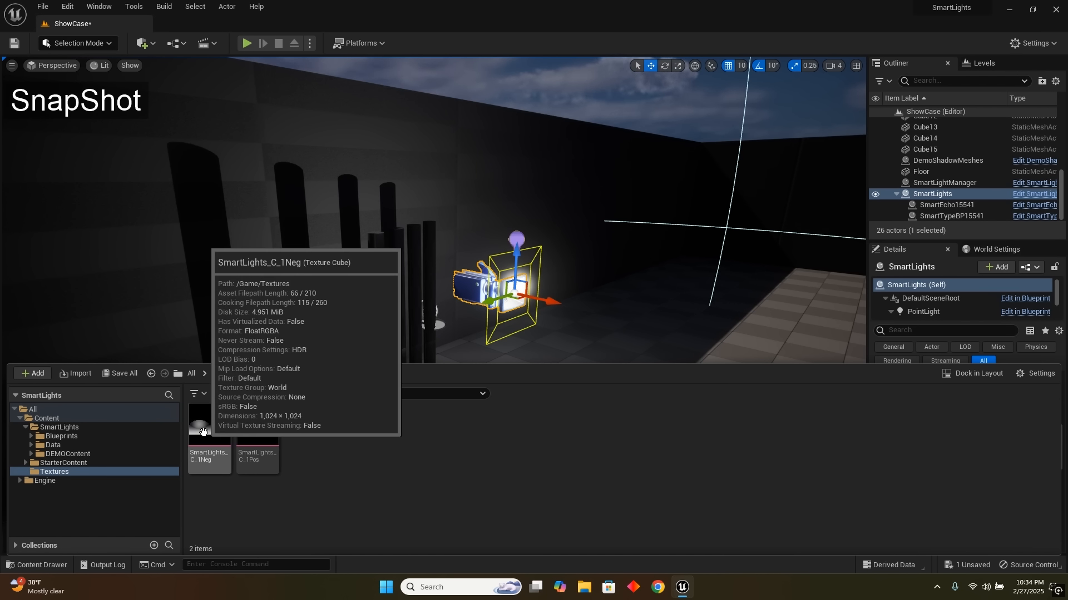
double_click(203, 432)
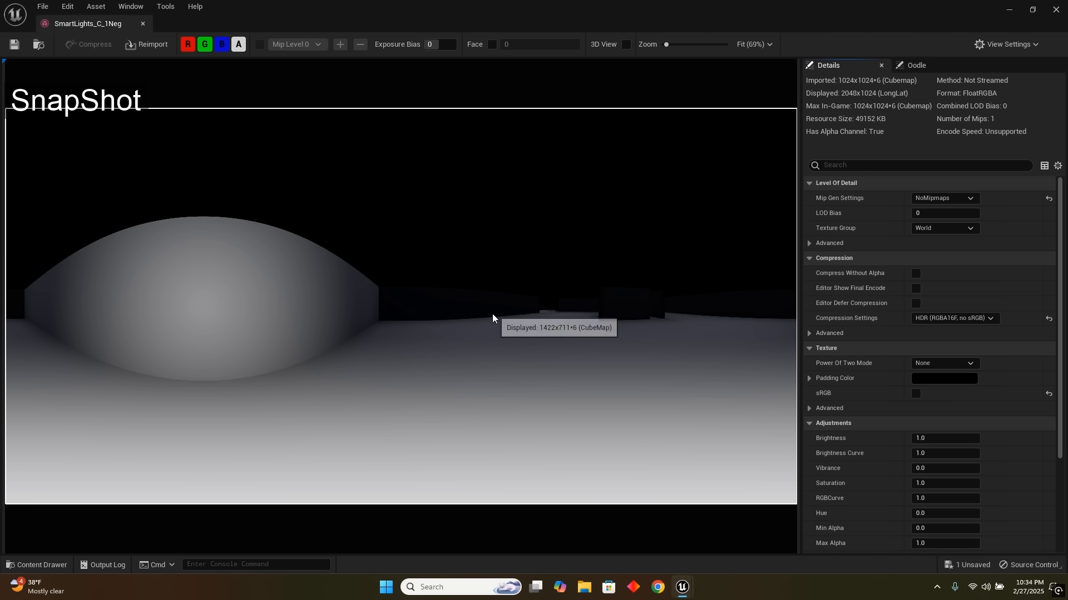
- View the SmartLights_C_1Pos cube texture and close both texture editors
key(ctrl+space)
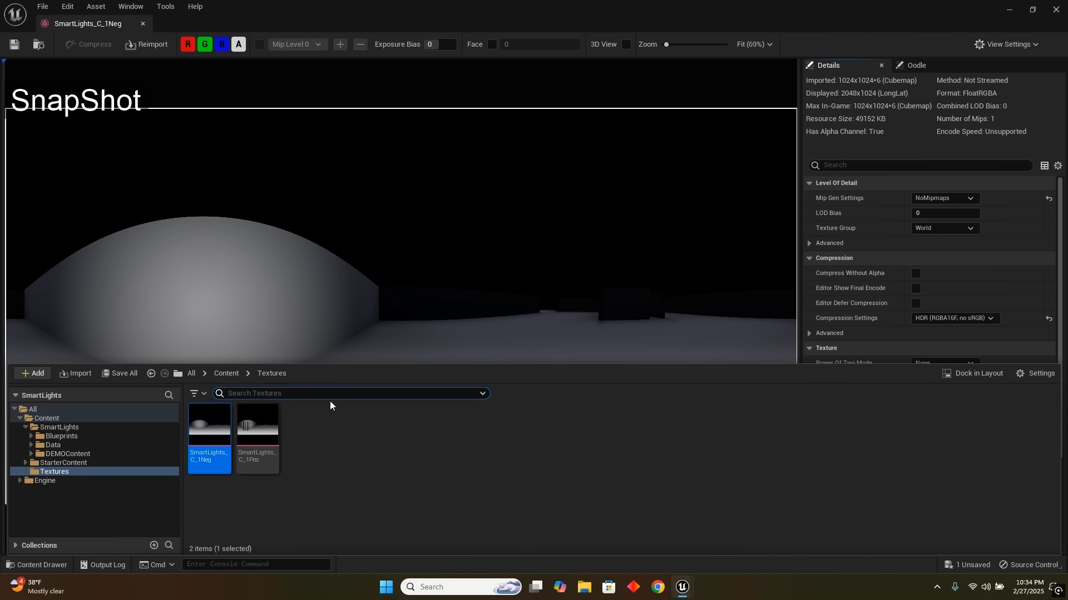
click(263, 434)
double_click(263, 434)
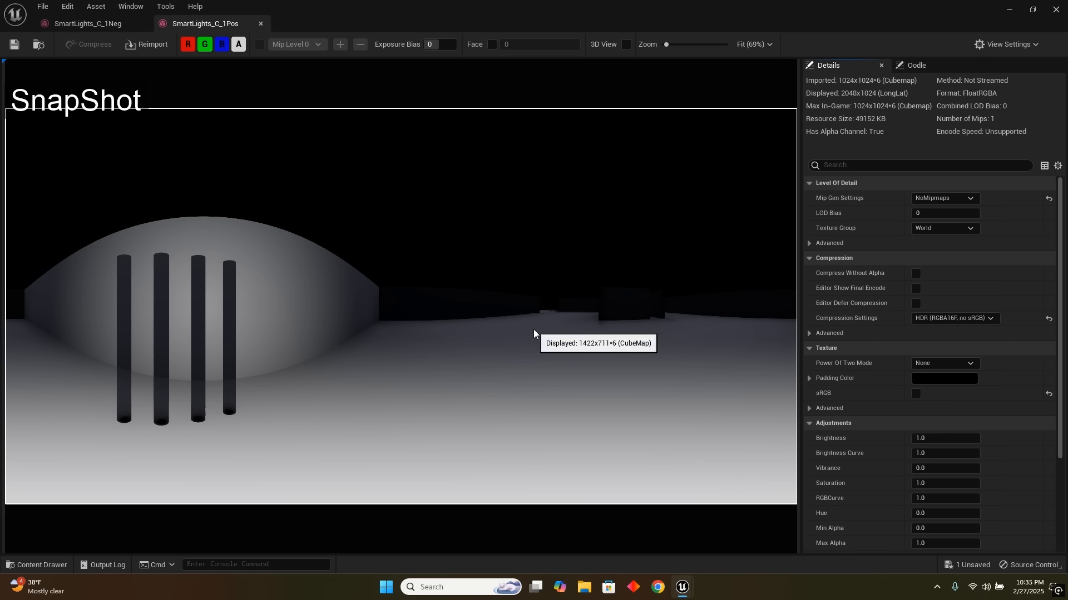
click(261, 23)
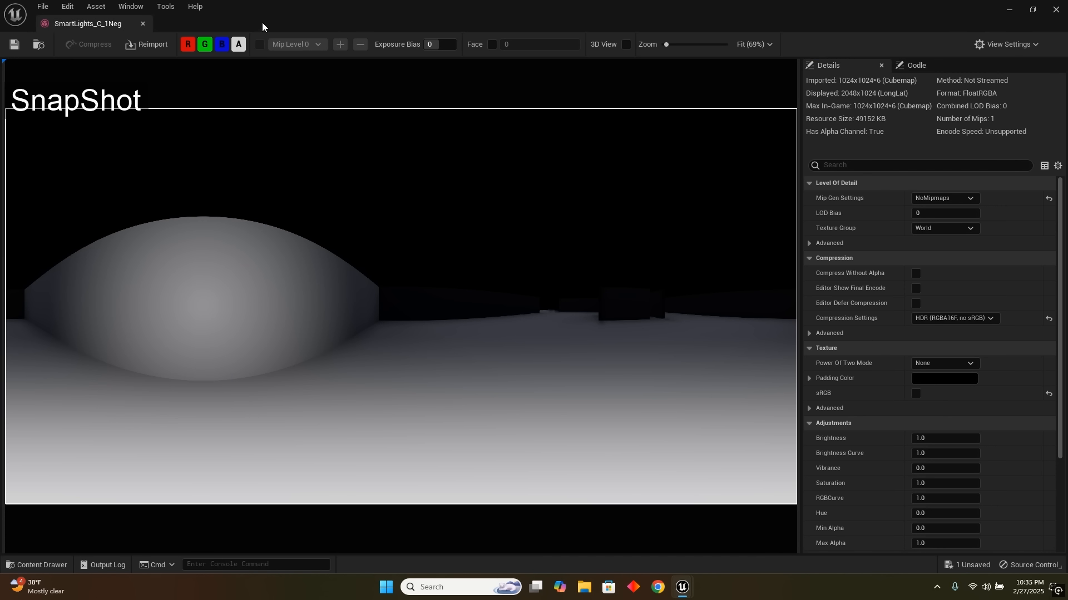
click(142, 22)
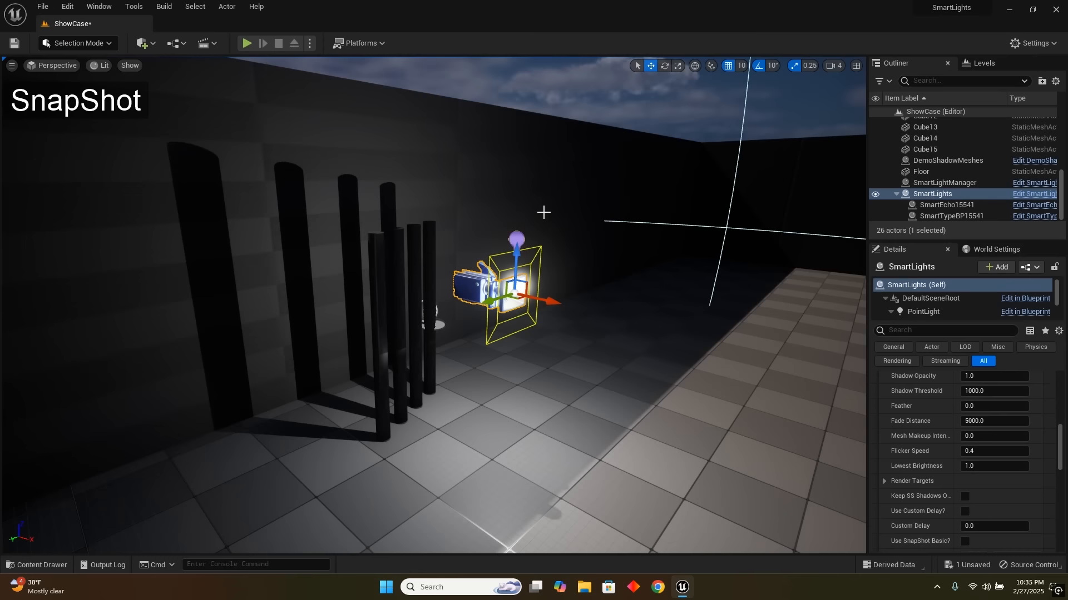
- Examine the snapshot shadows of the four columns on the wall and floor from several angles
key(w)
right_drag(544, 213, 509, 212)
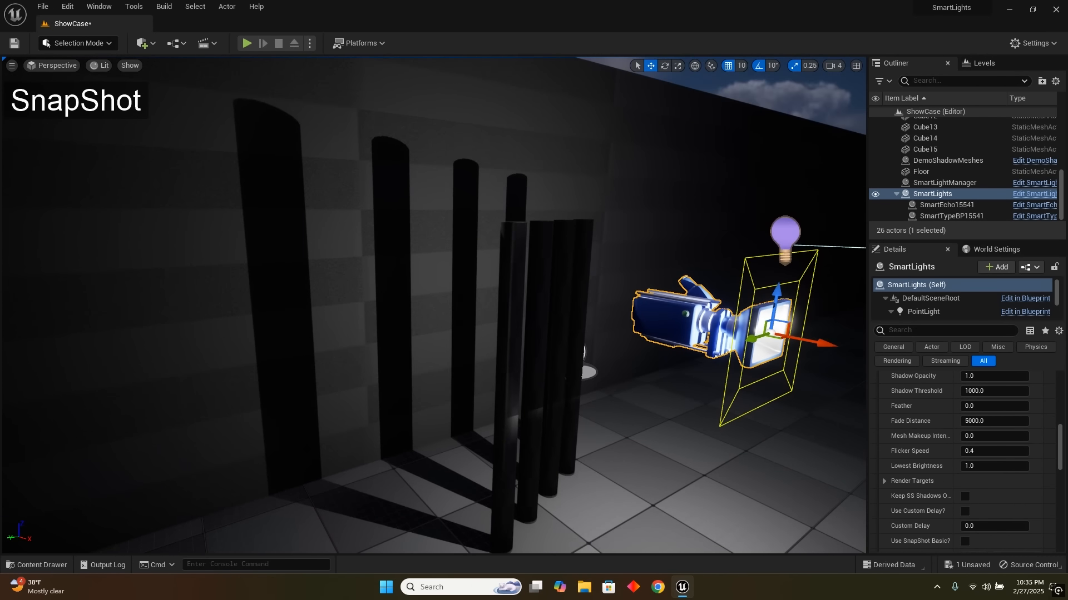
key(d)
right_drag(379, 210, 122, 213)
key(w)
key(s)
right_drag(433, 278, 500, 267)
key(w)
key(s)
right_drag(386, 211, 415, 210)
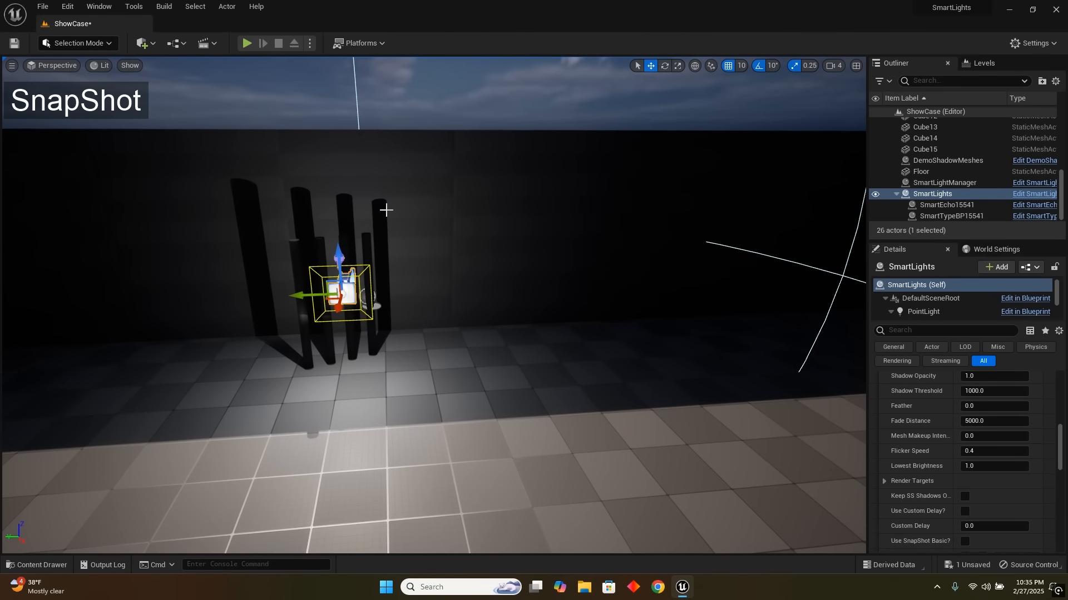
scroll(907, 435, down, 1)
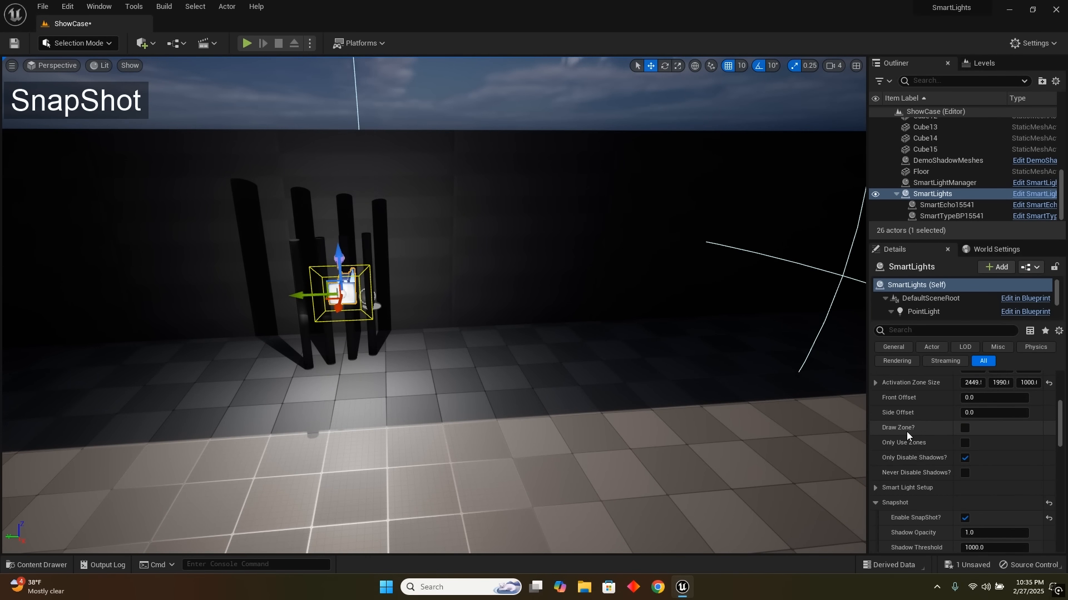
scroll(907, 436, up, 5)
scroll(906, 432, up, 1)
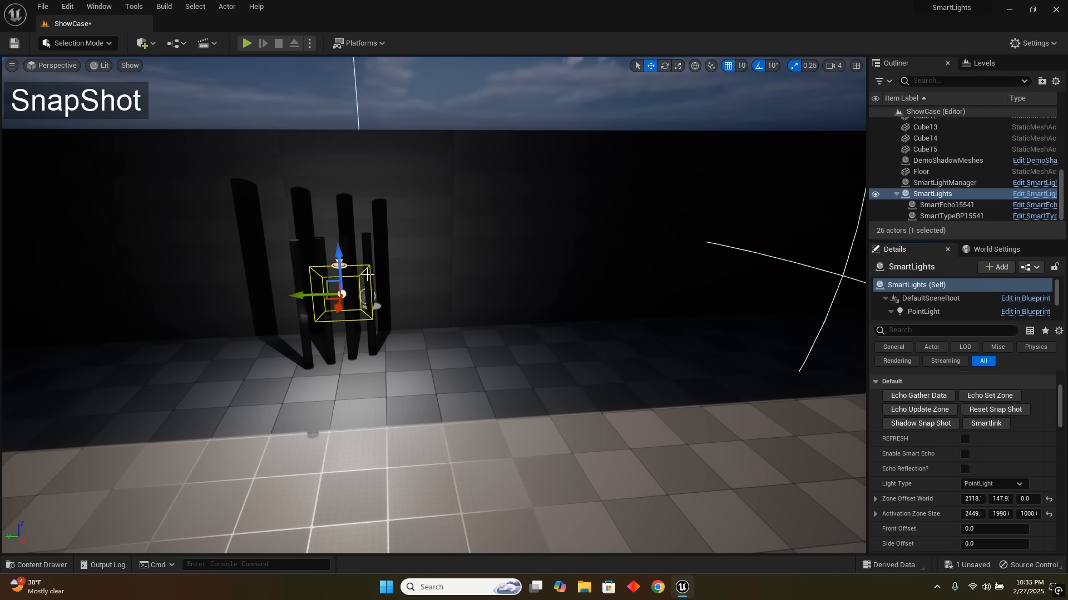
- Try moving the SmartLights actor along its Y axis relative to the columns, and undo the move
right_drag(410, 264, 409, 265)
key(w)
key(a)
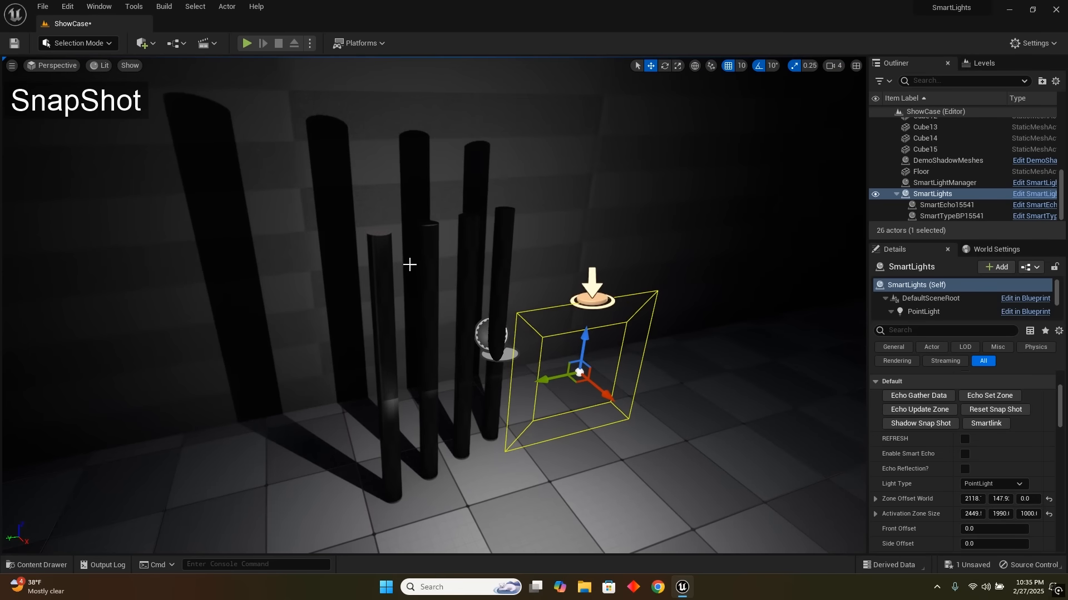
scroll(601, 367, down, 5)
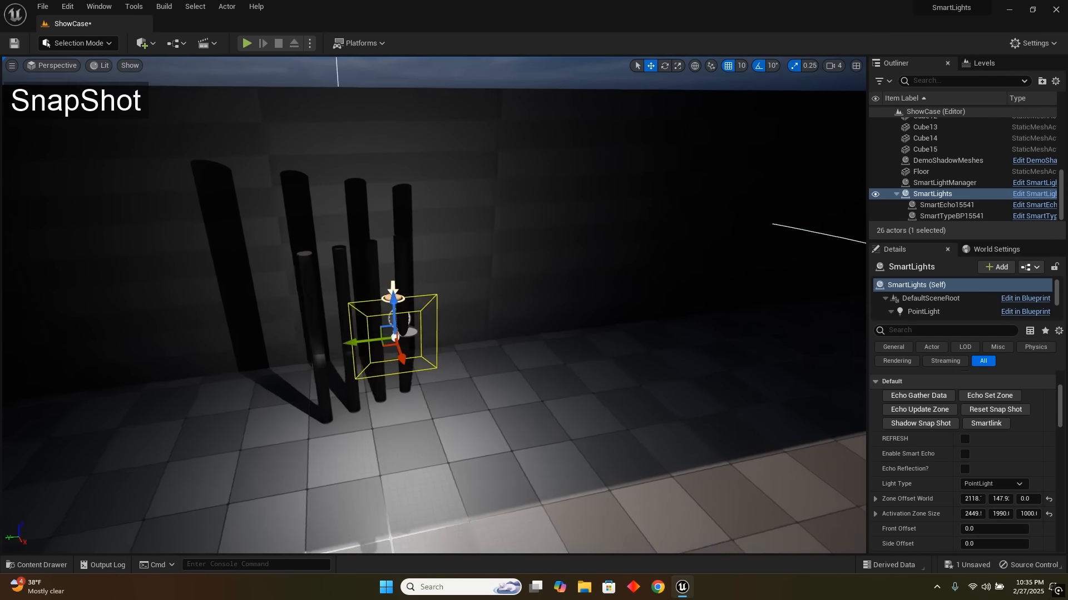
drag(458, 340, 487, 378)
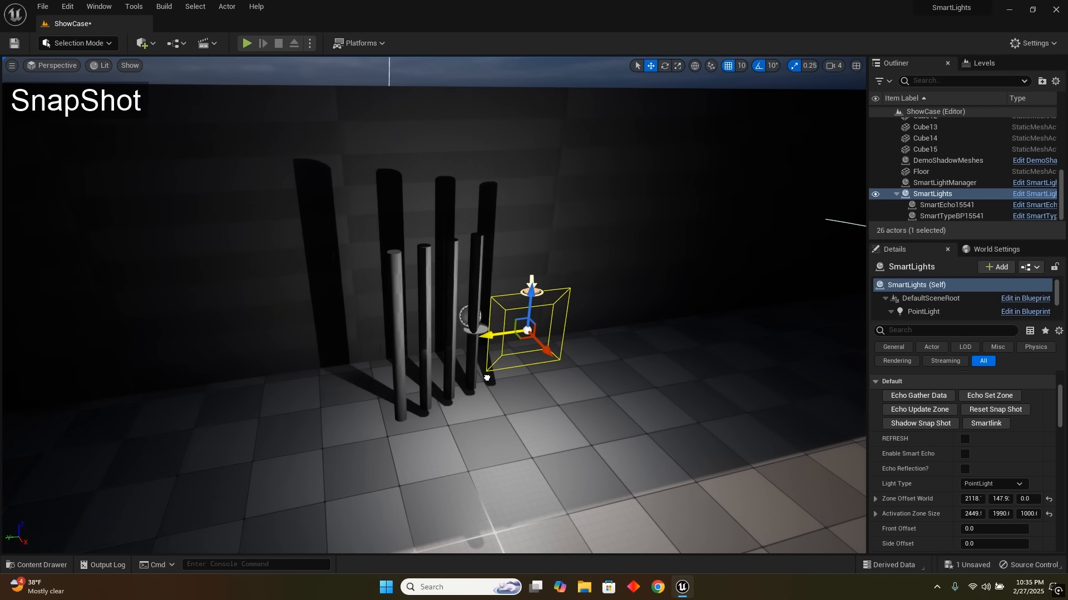
key(ctrl+z)
- Raise the snapshot's Mesh Makeup Intensity to about 260.8 and check the brightened columns from close up and farther away
right_drag(617, 354, 517, 351)
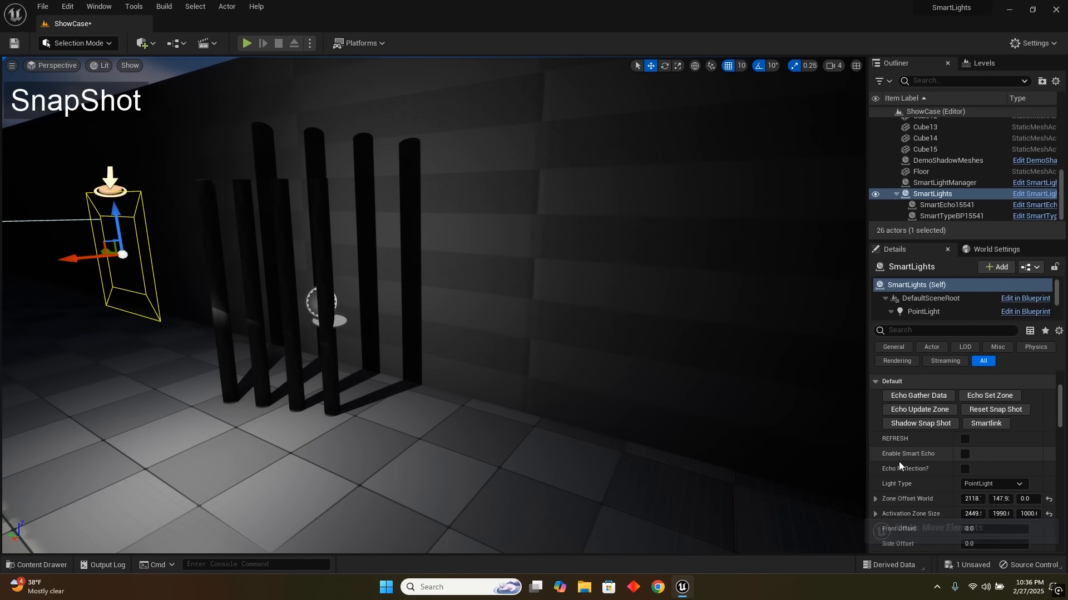
scroll(899, 462, down, 5)
scroll(898, 462, down, 2)
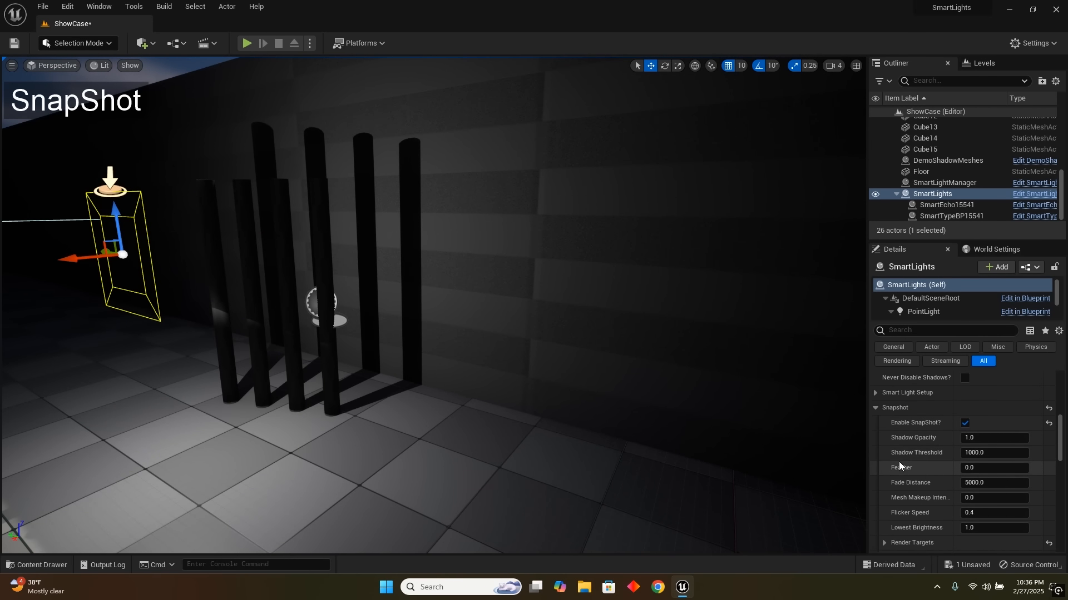
click(874, 408)
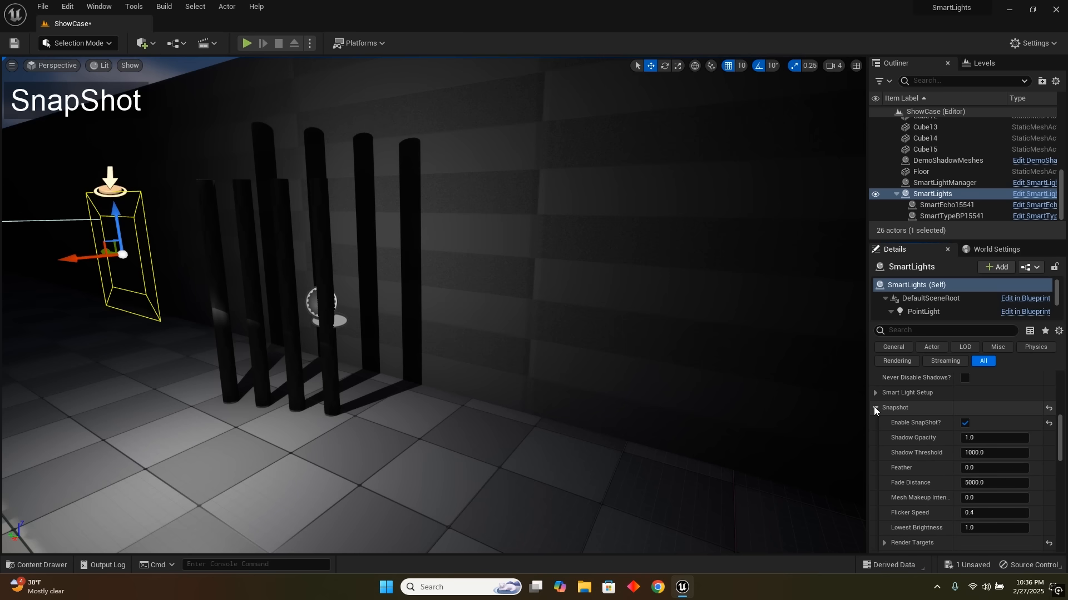
scroll(894, 445, down, 5)
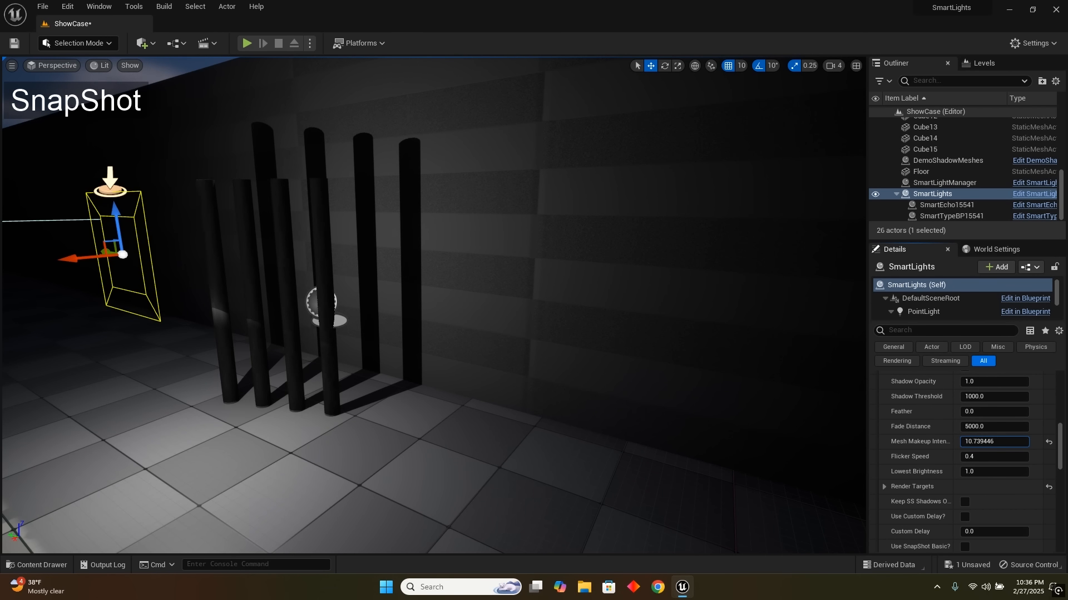
drag(994, 442, 1034, 441)
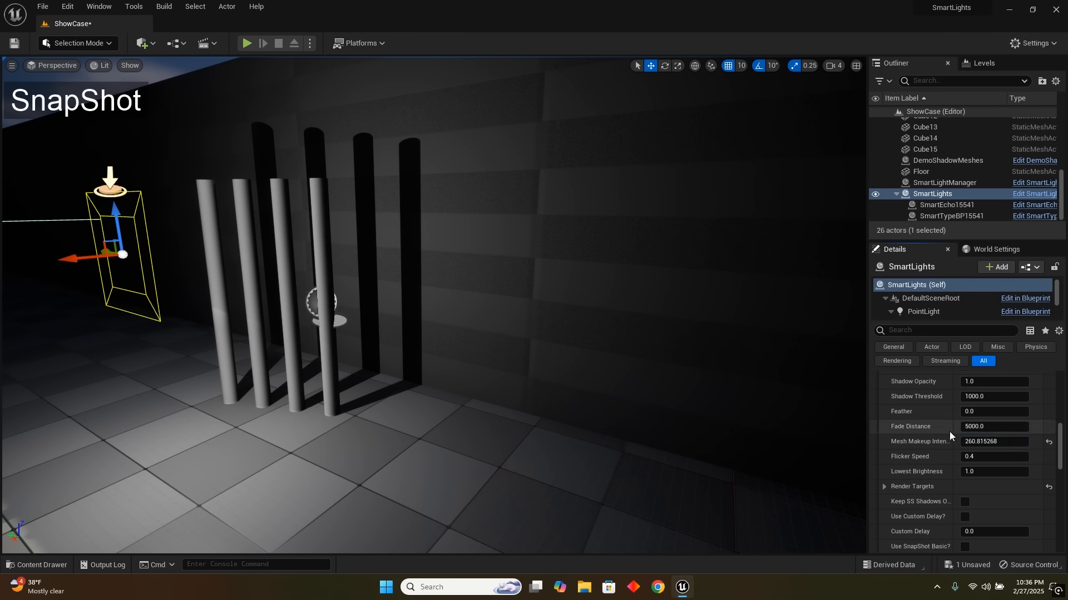
scroll(936, 427, up, 3)
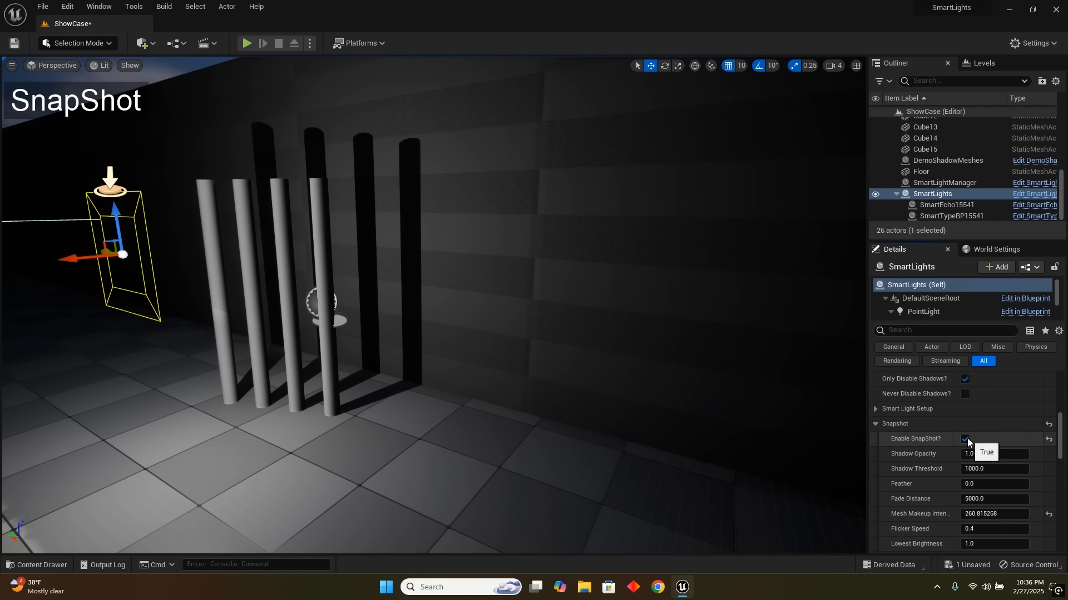
key(s)
right_drag(780, 435, 728, 416)
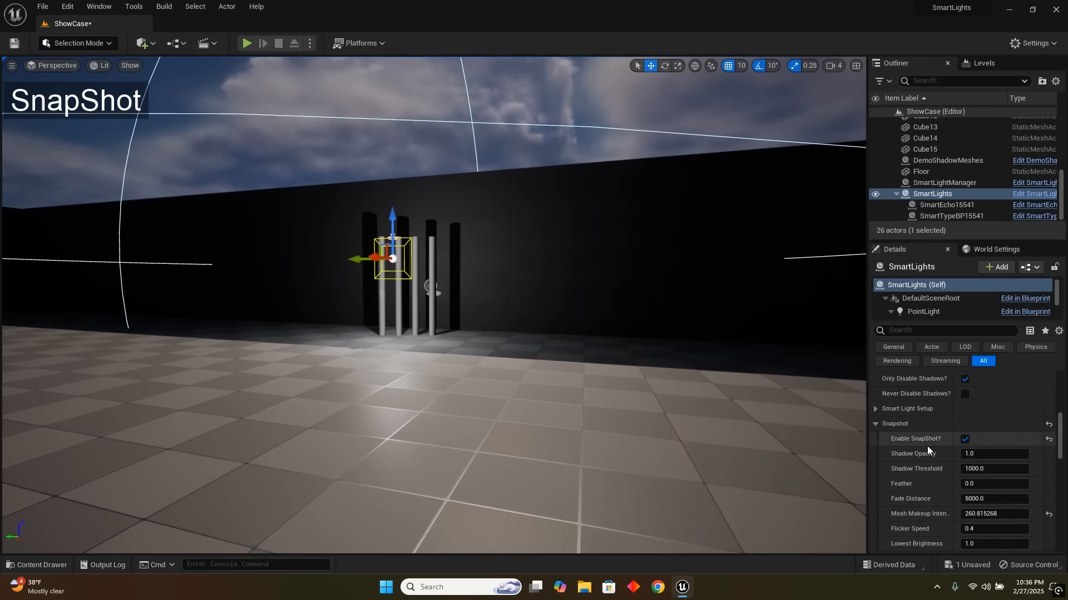
- Turn the snapshot off and back on for comparison, and lower its Mesh Makeup Intensity to about 137.58
click(963, 439)
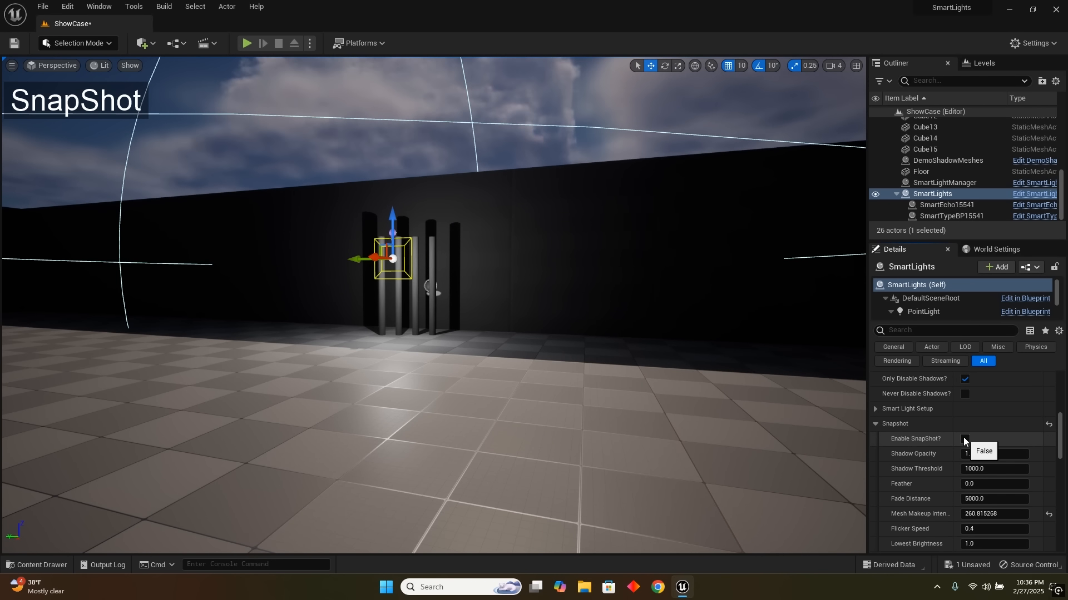
click(964, 440)
scroll(943, 464, down, 2)
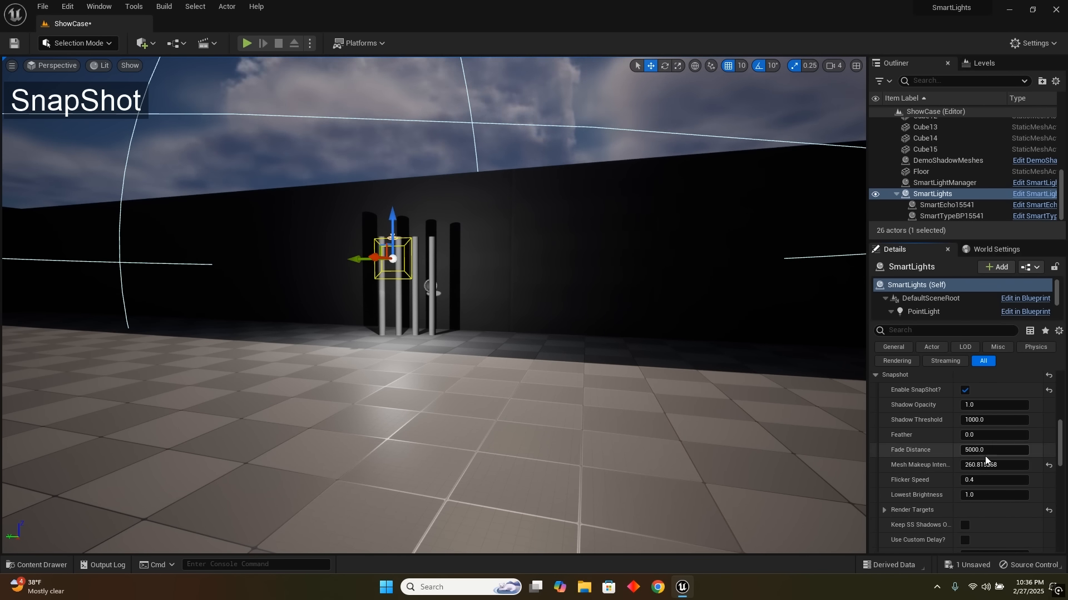
drag(988, 464, 952, 465)
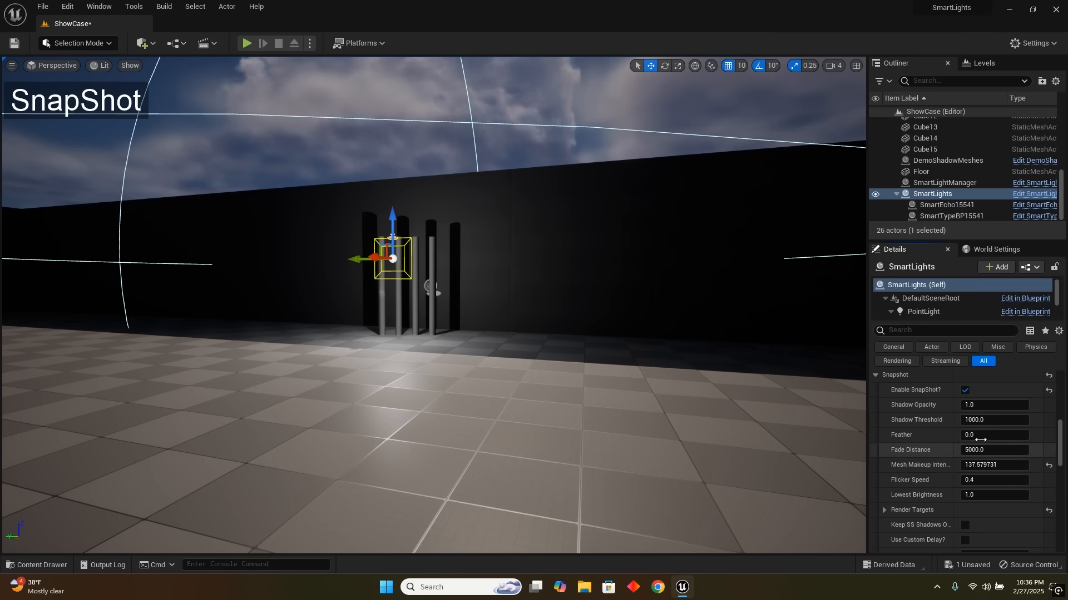
- Toggle Enable SnapShot off and on repeatedly to compare the columns' brightness, leaving it enabled
click(966, 391)
click(966, 391)
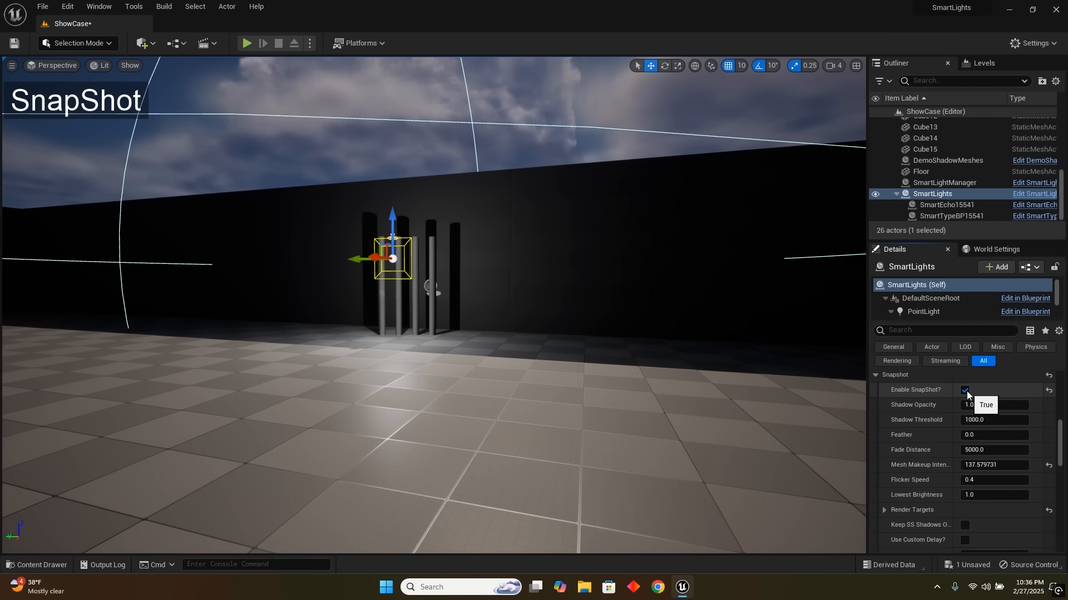
click(966, 391)
click(965, 391)
click(966, 392)
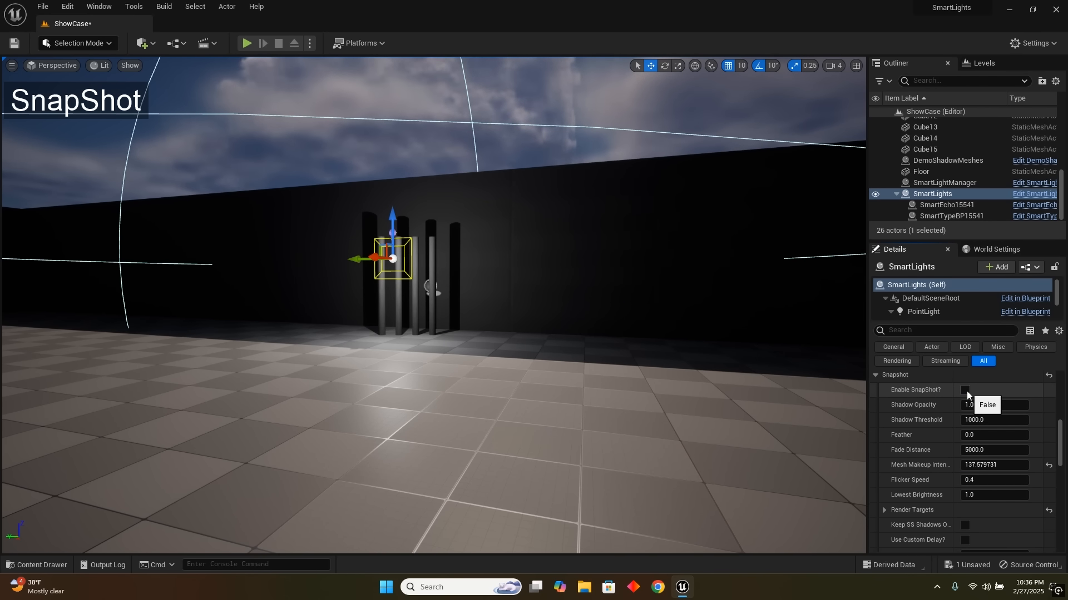
click(966, 391)
click(966, 392)
click(966, 392)
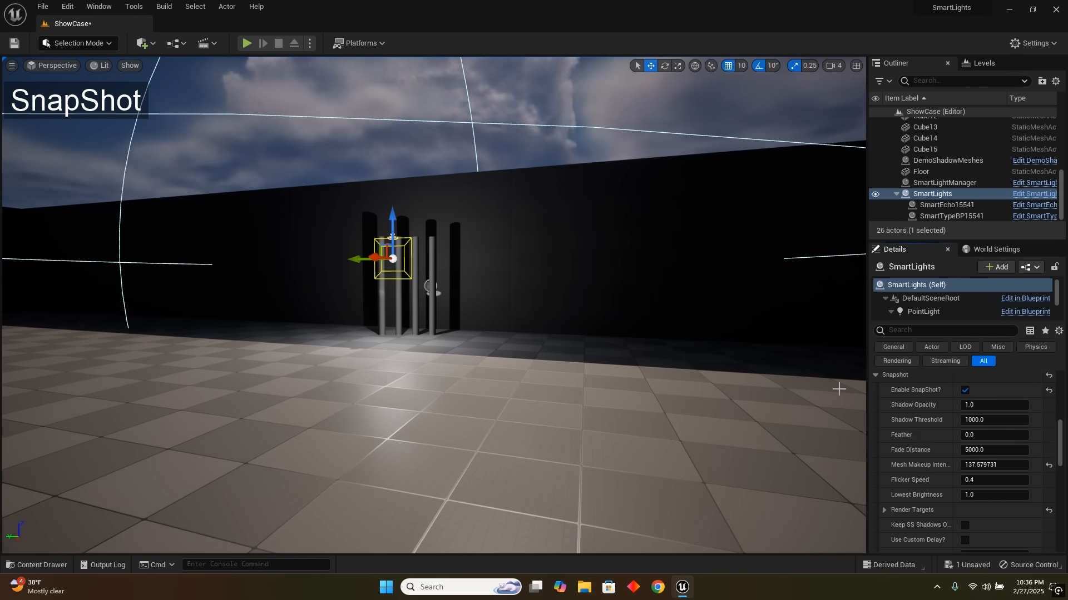
- Save the ShowCase level and start a play test from the floor in front of the columns
right_drag(759, 355, 772, 379)
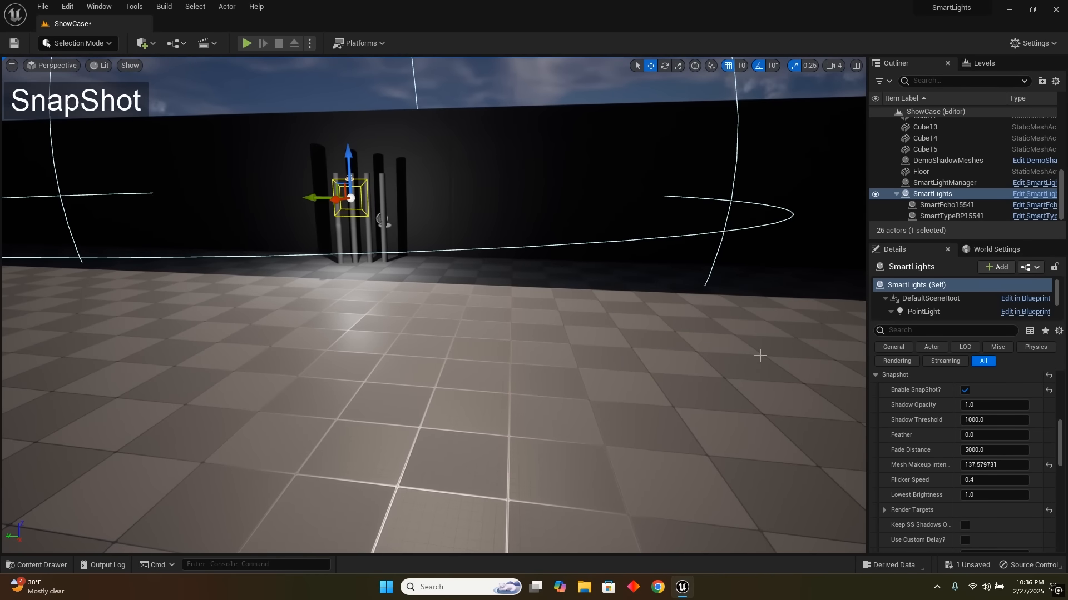
key(ctrl+s)
right_click(393, 148)
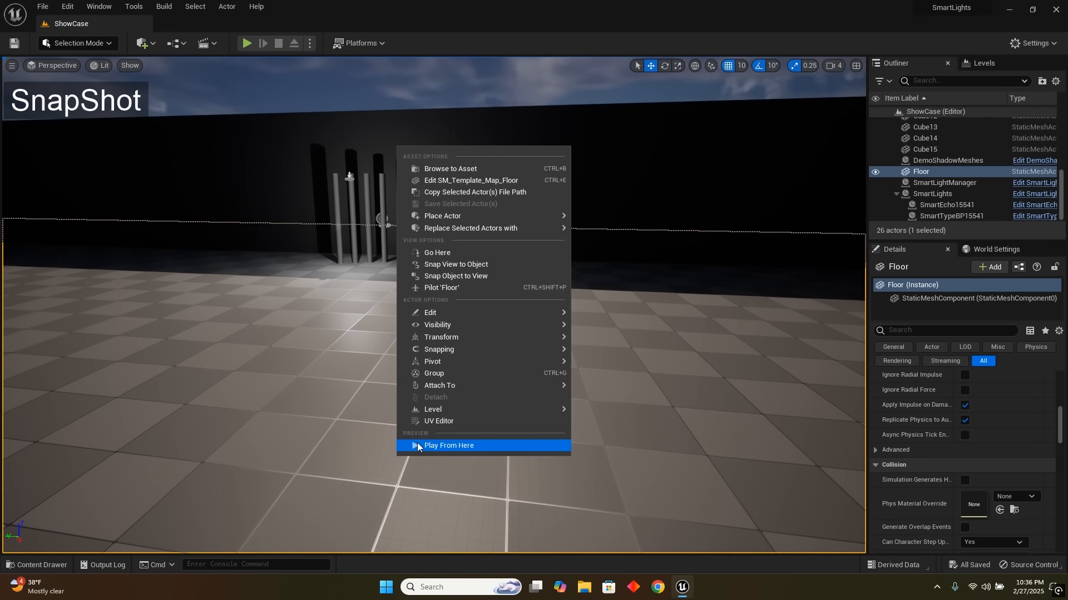
click(423, 446)
- Run the character up to the columns and back to check how the shadows switch with distance, and end the play test
key(s)
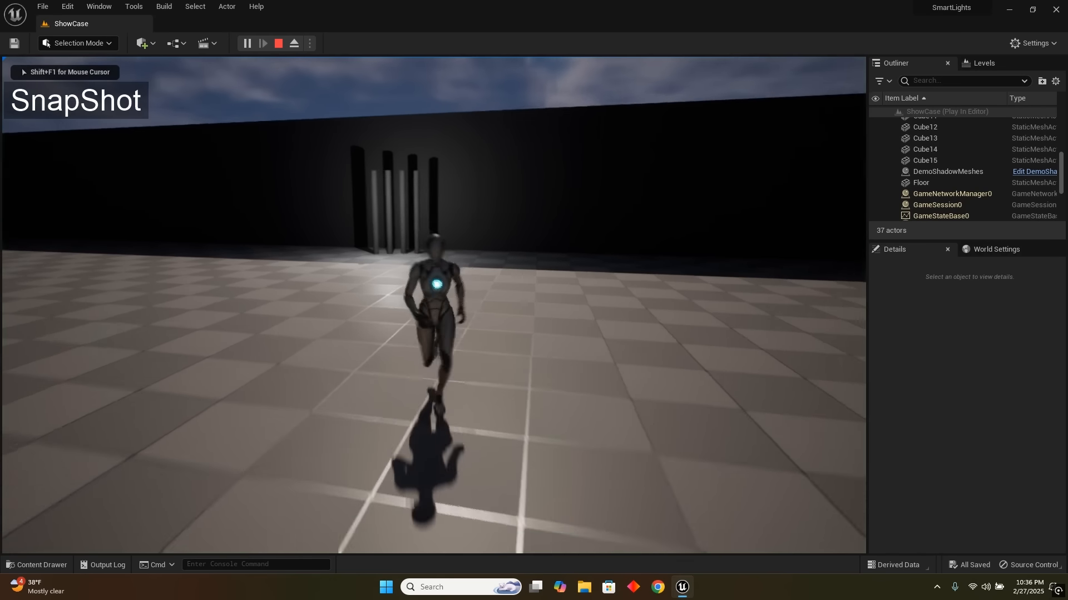
key(a)
key(w)
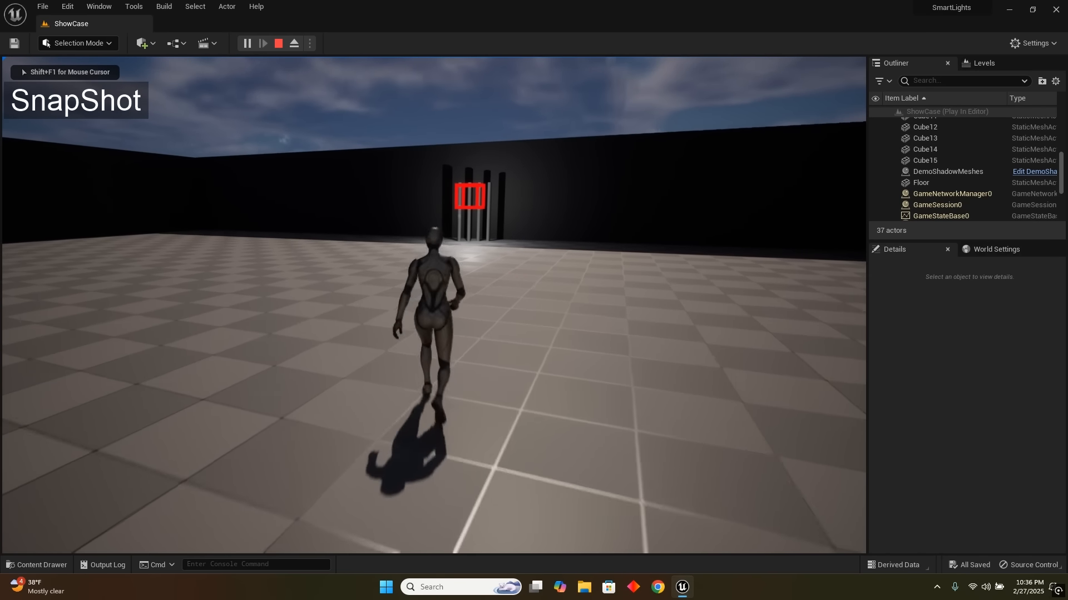
key(w)
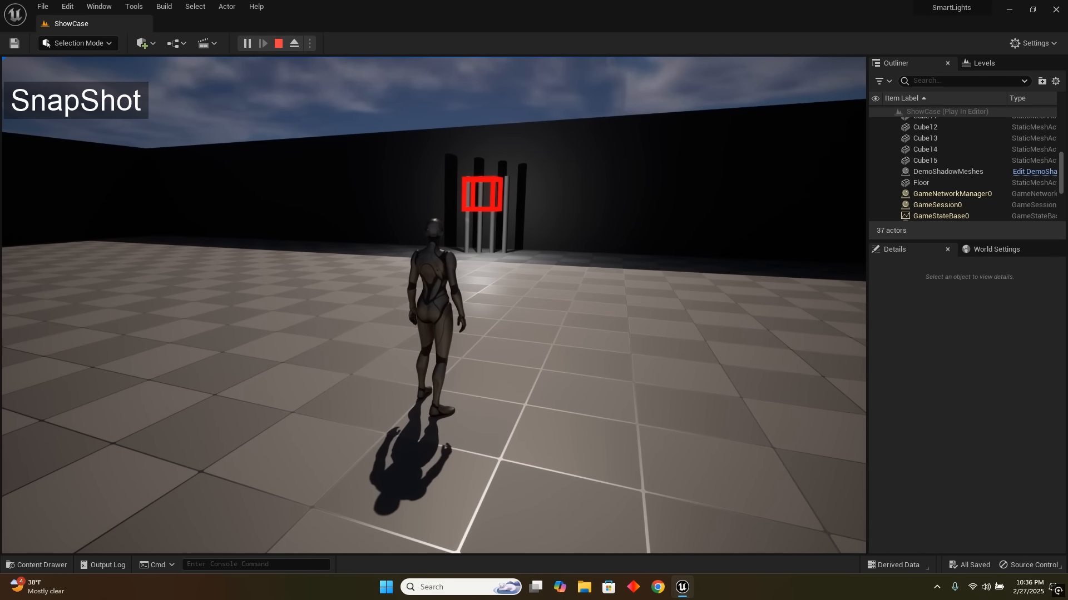
key(w)
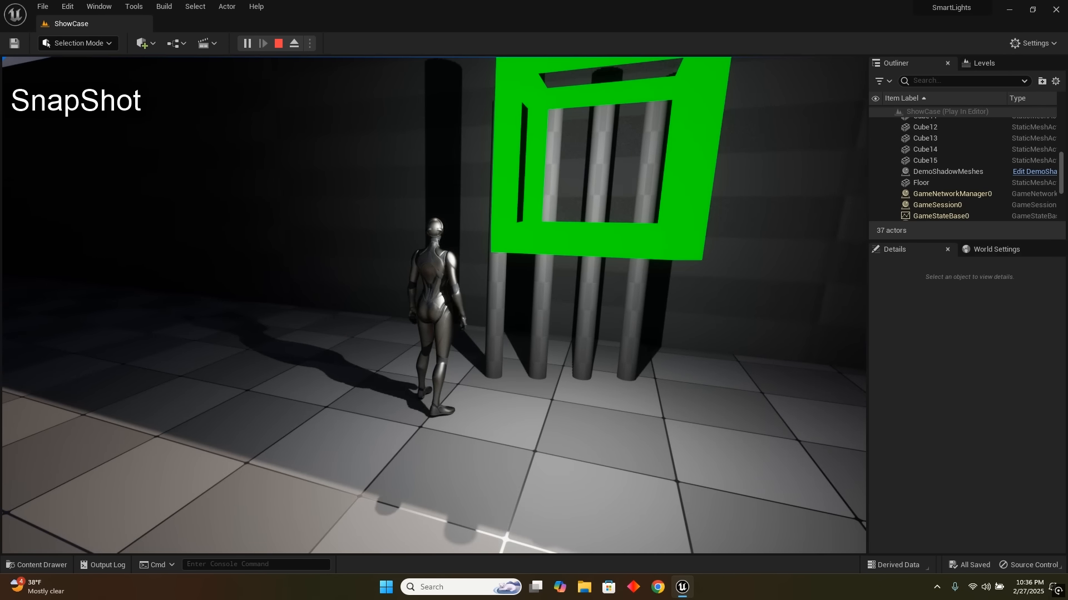
key(a)
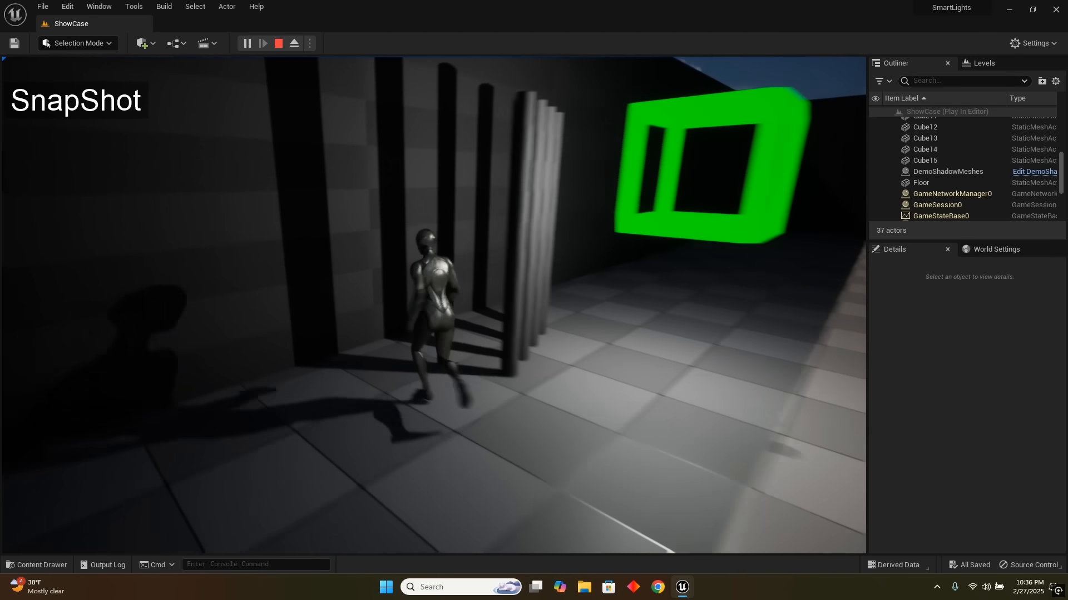
key(d)
key(w)
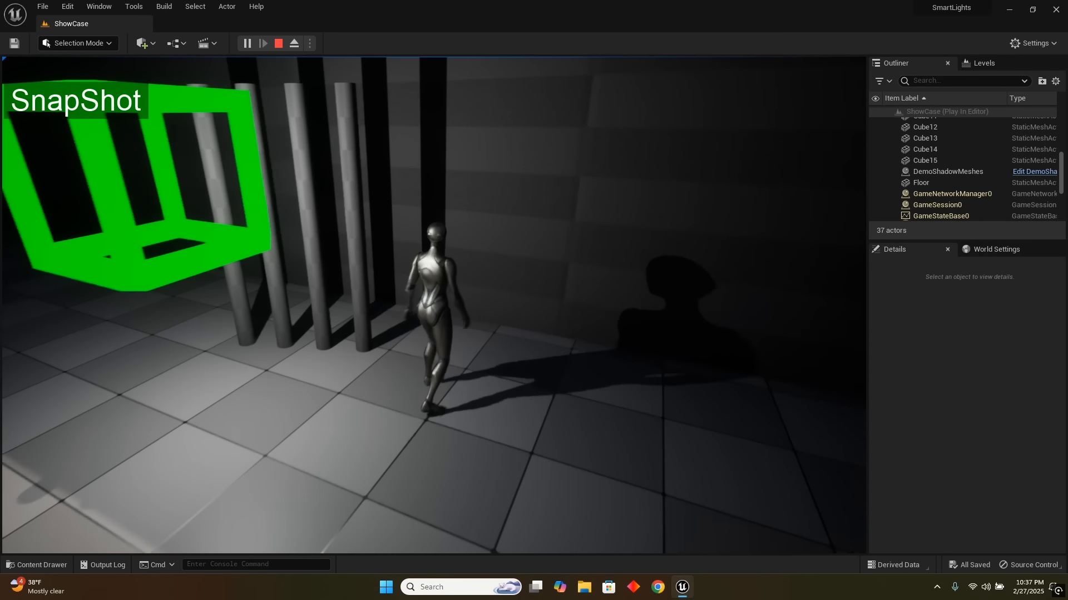
key(s)
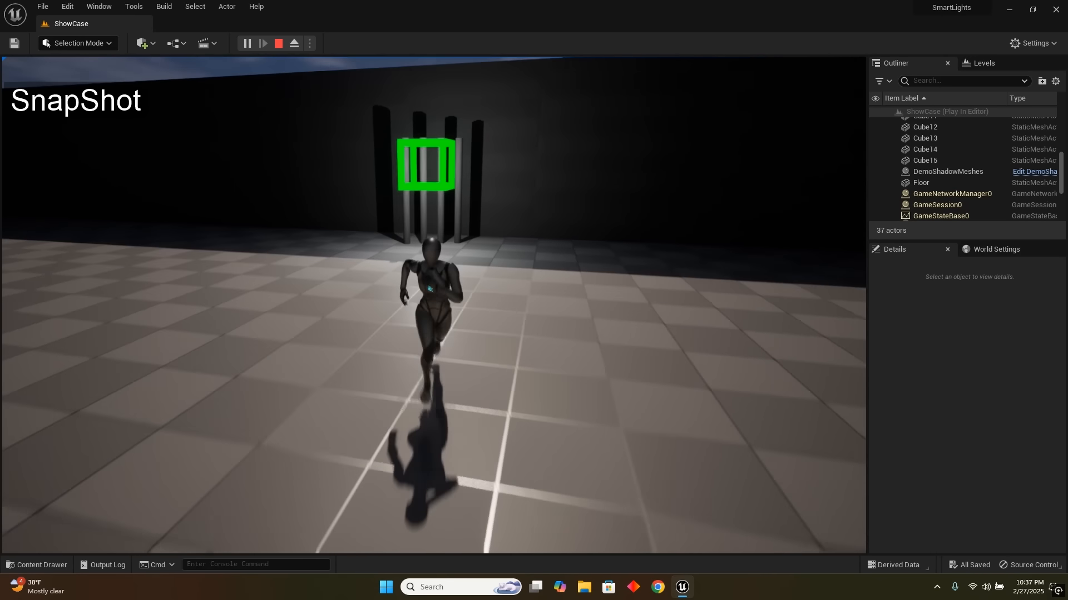
key(d)
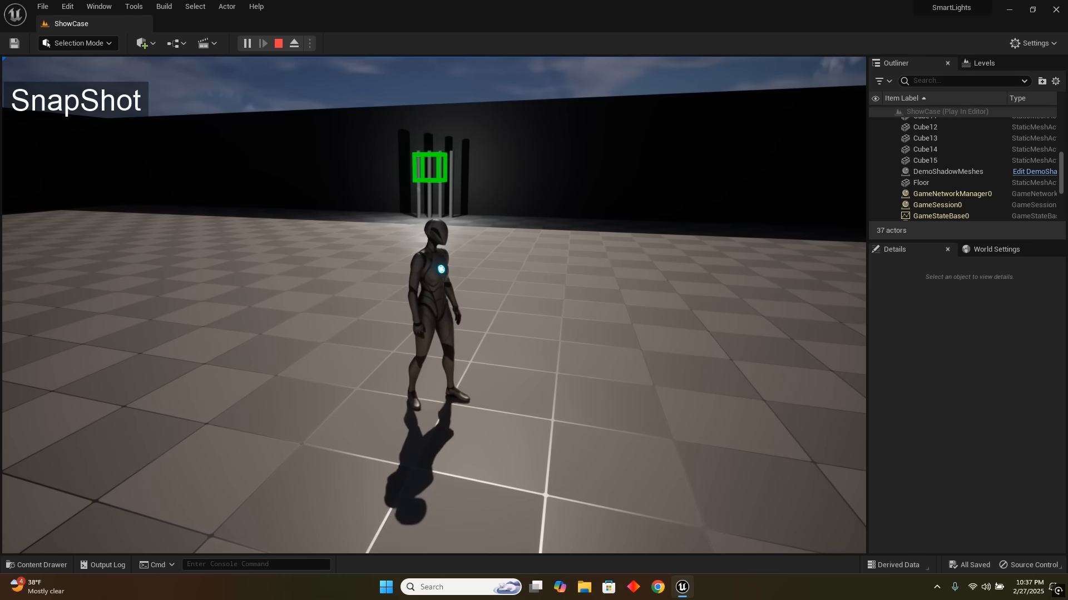
key(w)
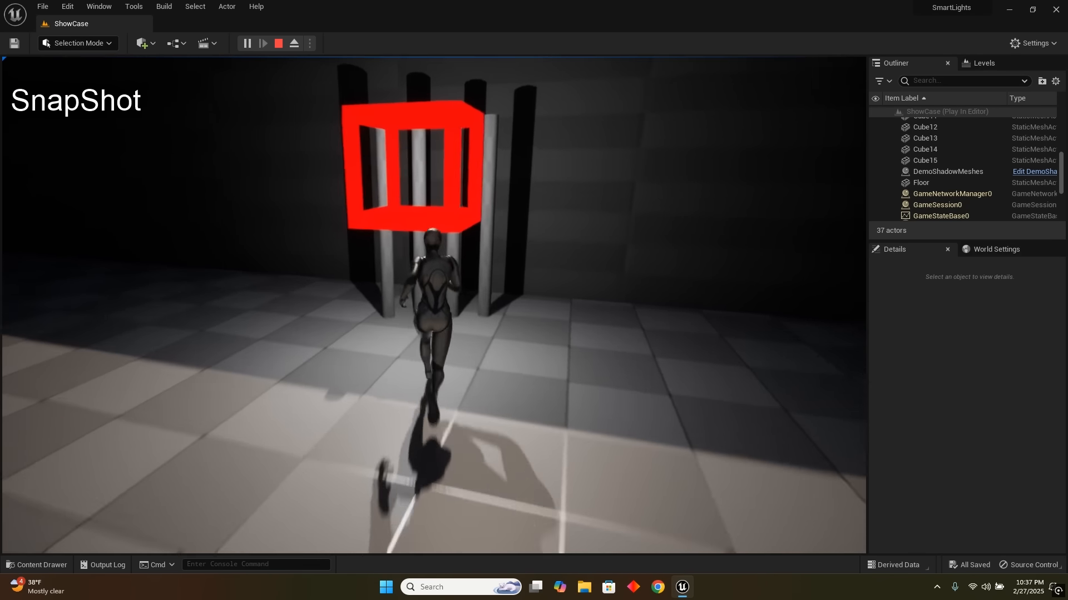
key(Escape)
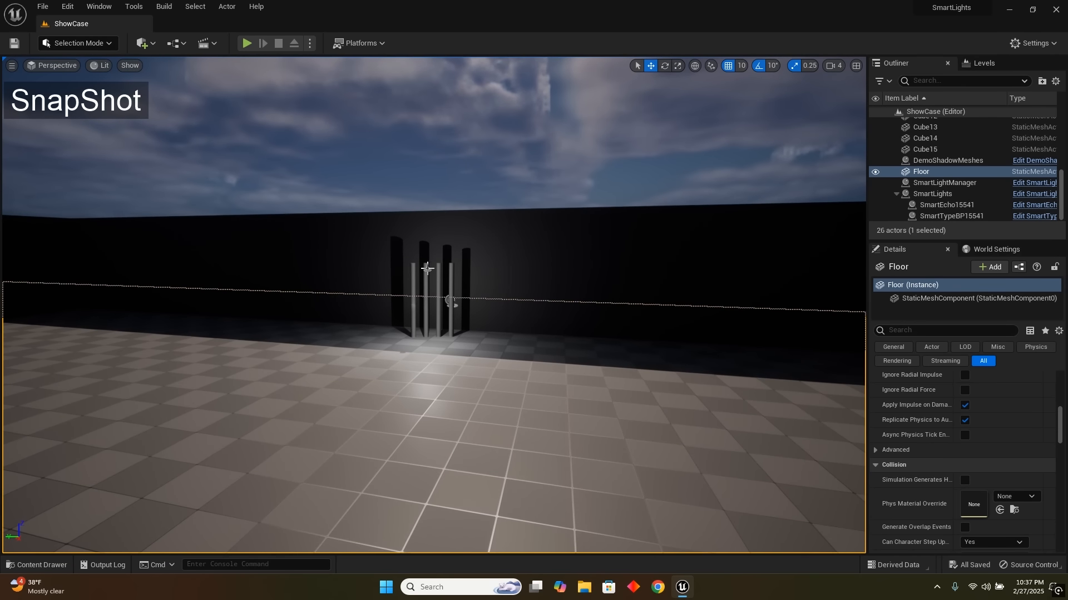
- Select the SmartLights actor at the columns and set its snapshot Feather to 20
click(428, 270)
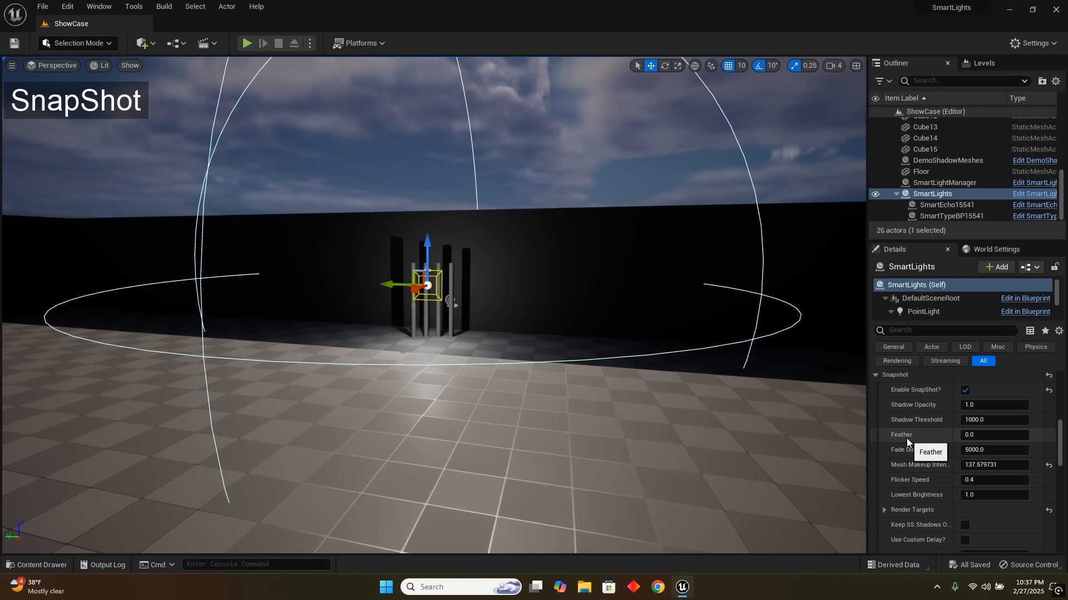
right_drag(762, 386, 789, 373)
key(w)
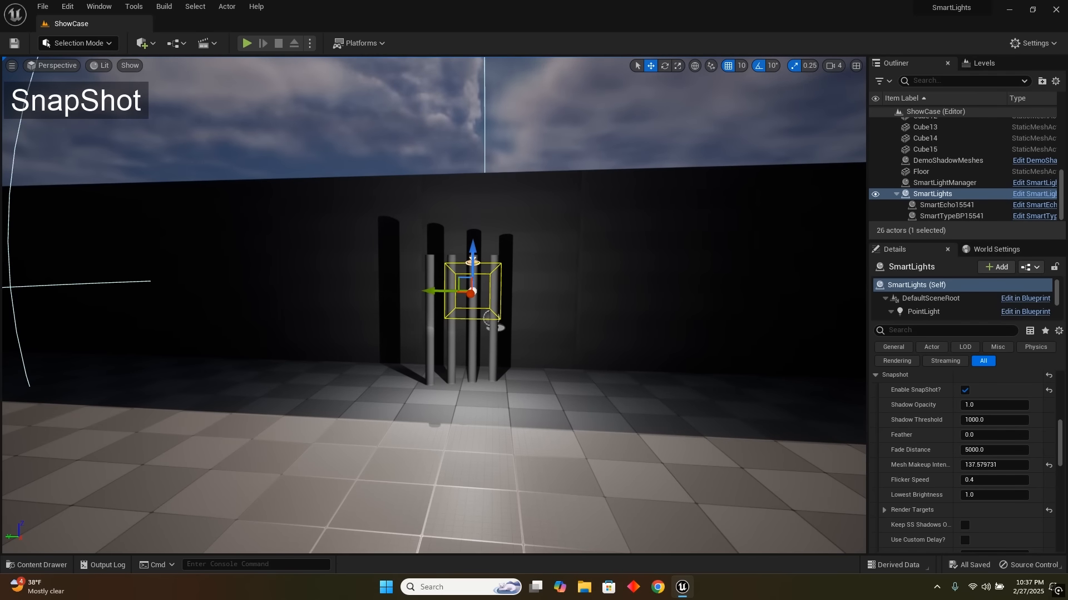
click(982, 438)
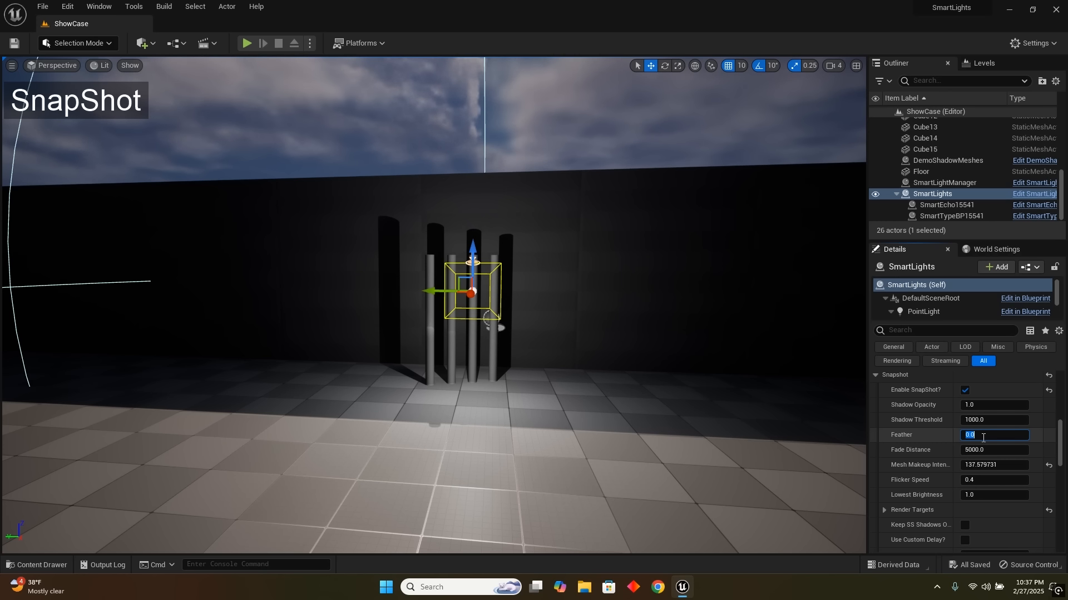
key(Return)
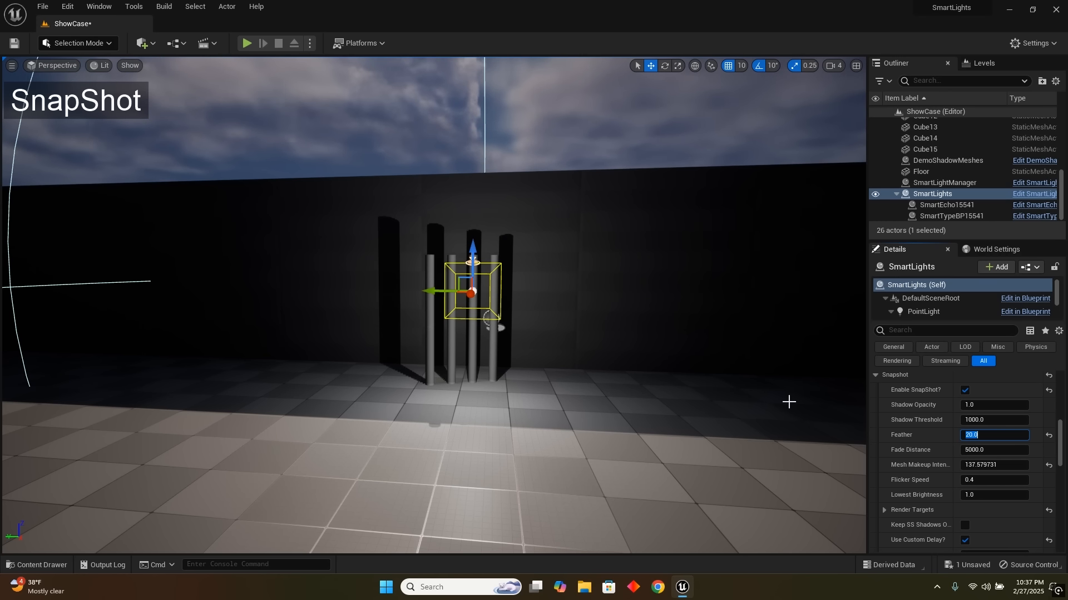
- Start a play test from the floor farther back from the columns with the feathered snapshot shadows
right_drag(662, 372, 681, 361)
key(s)
right_drag(433, 392, 377, 423)
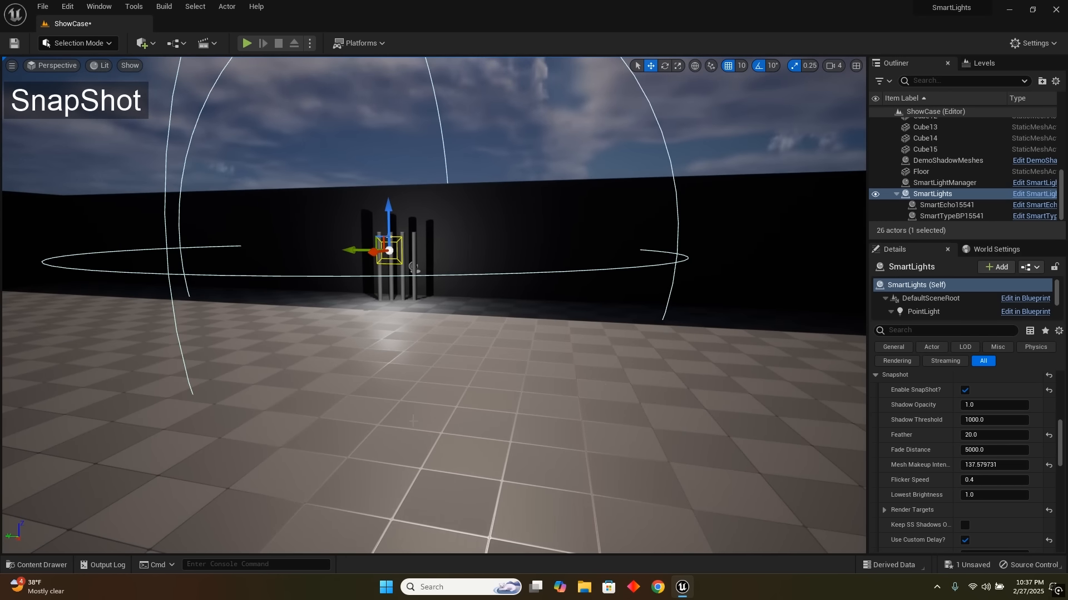
right_click(377, 423)
click(393, 419)
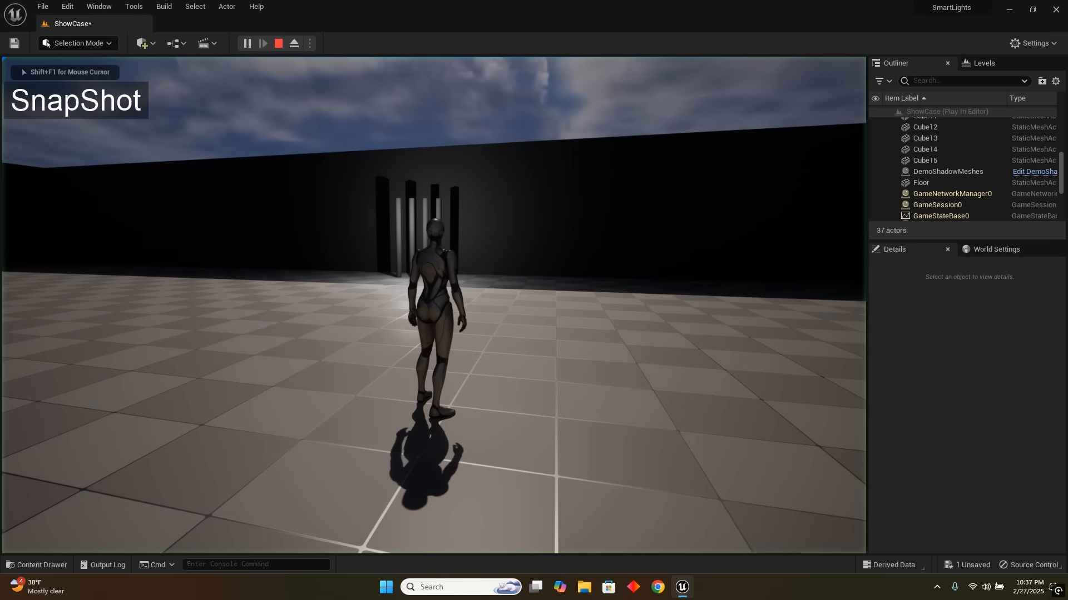
- Run the character close to the columns and away again to check the feathered shadow transition, and stop playing
key(a)
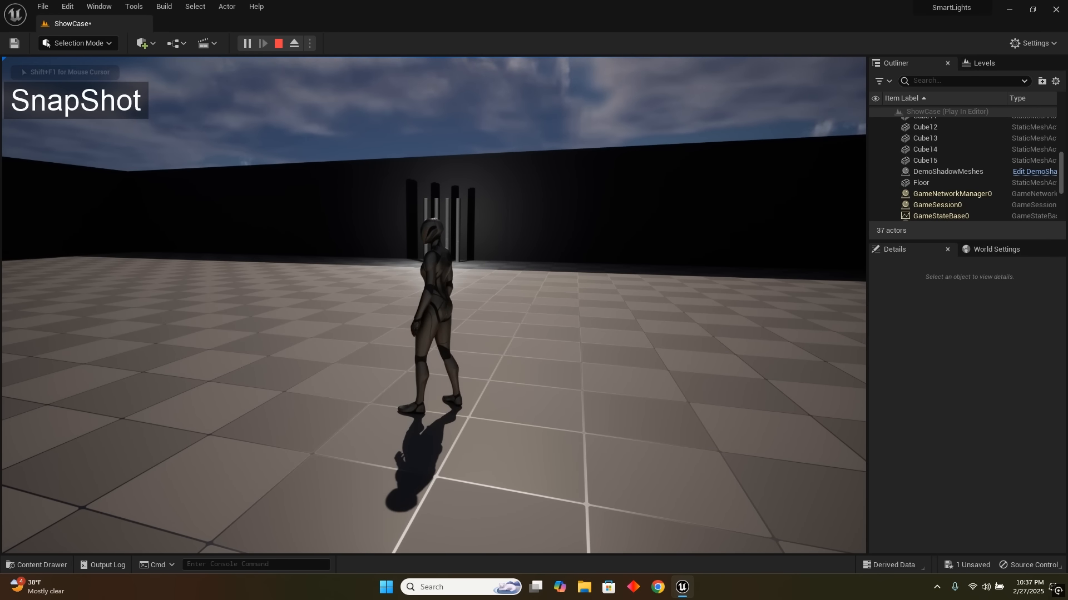
key(w)
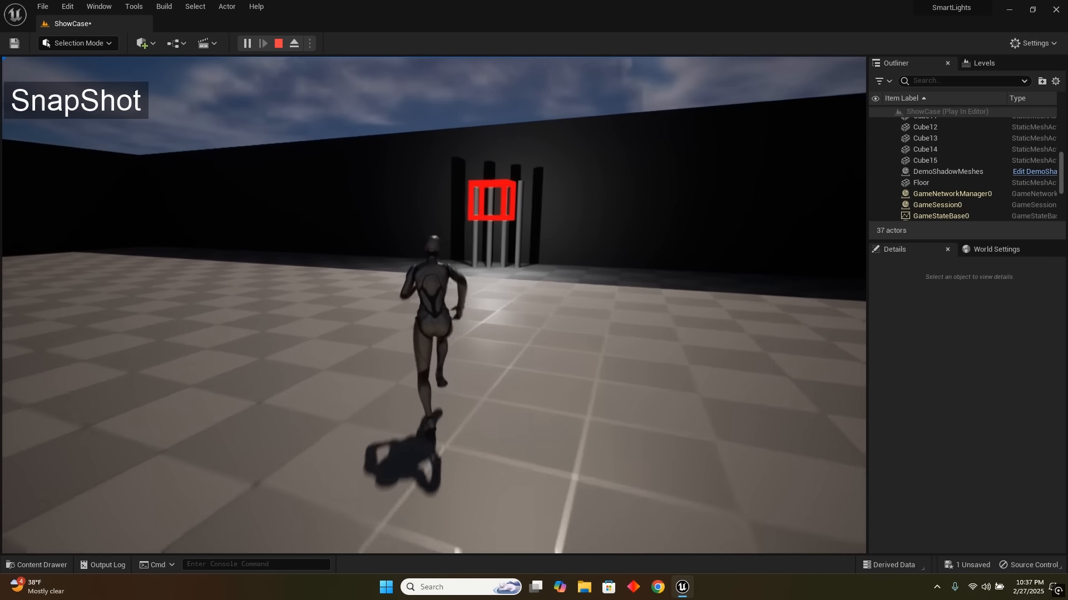
key(w)
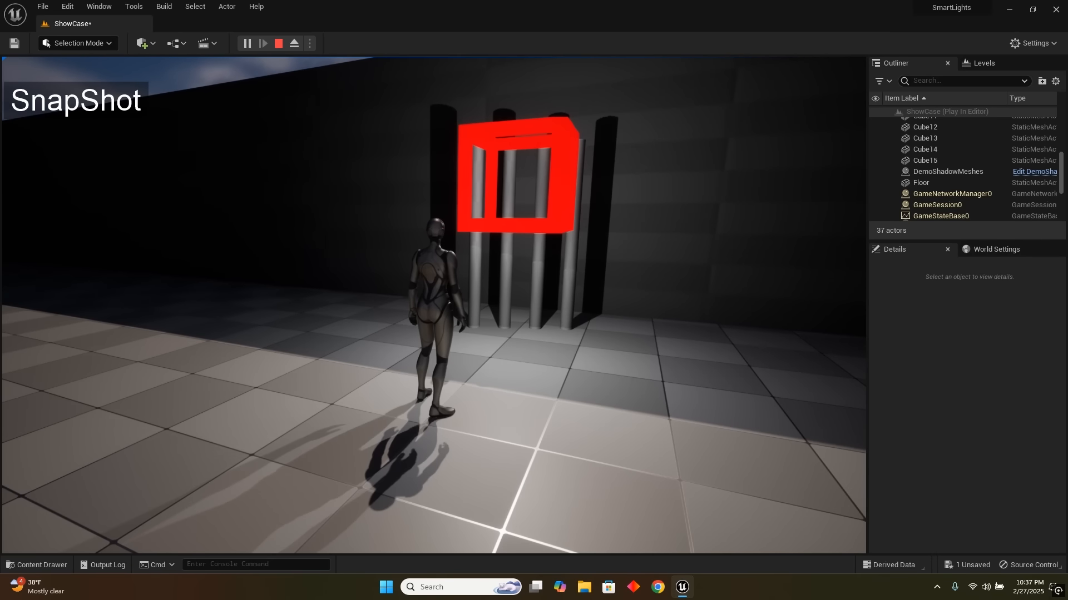
key(d)
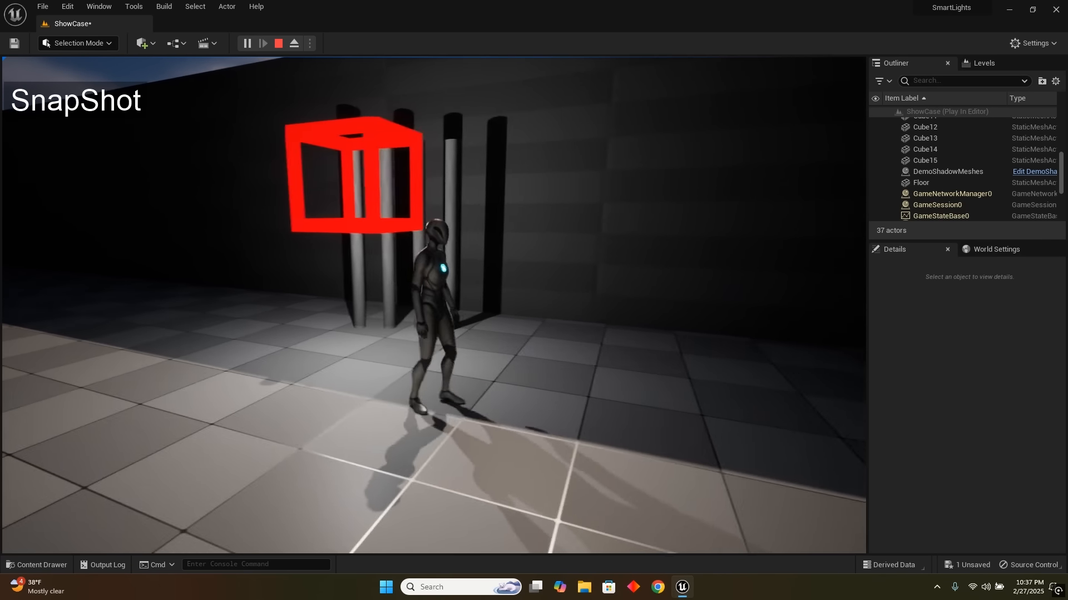
key(w)
key(s)
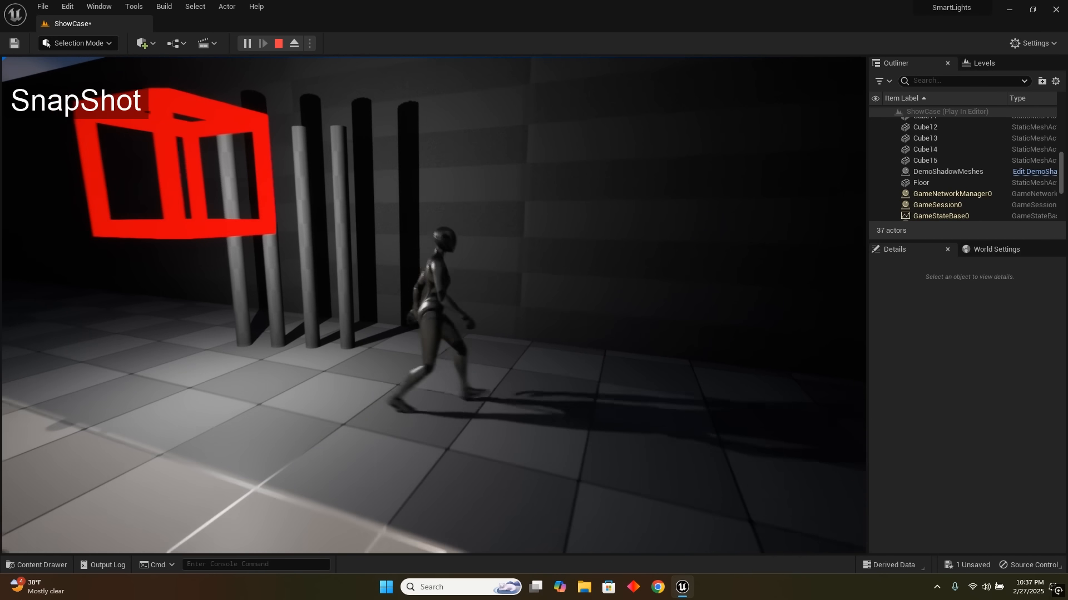
key(a)
key(s)
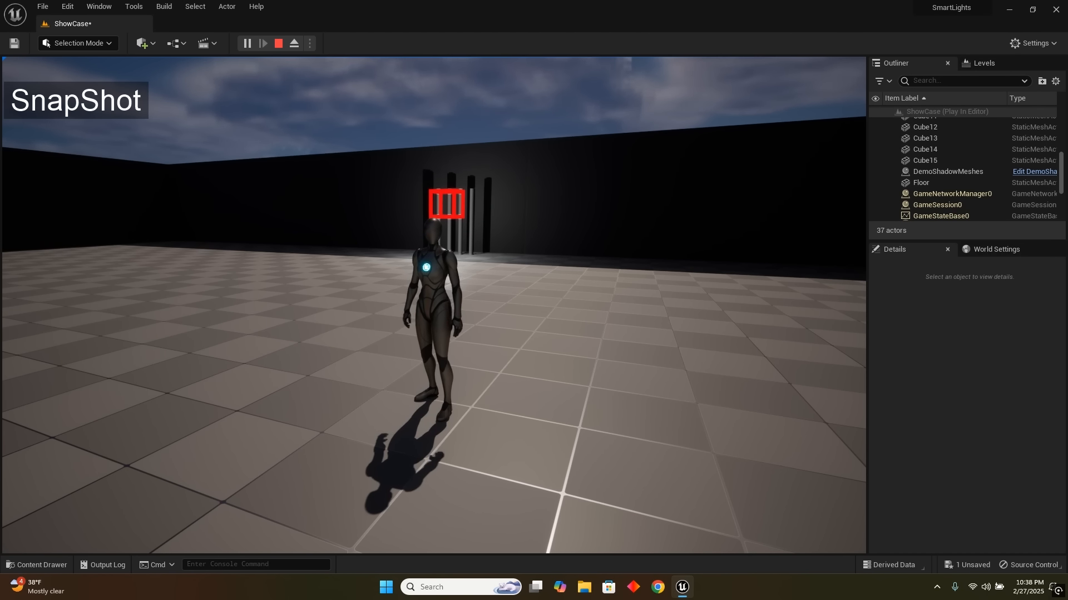
key(Escape)
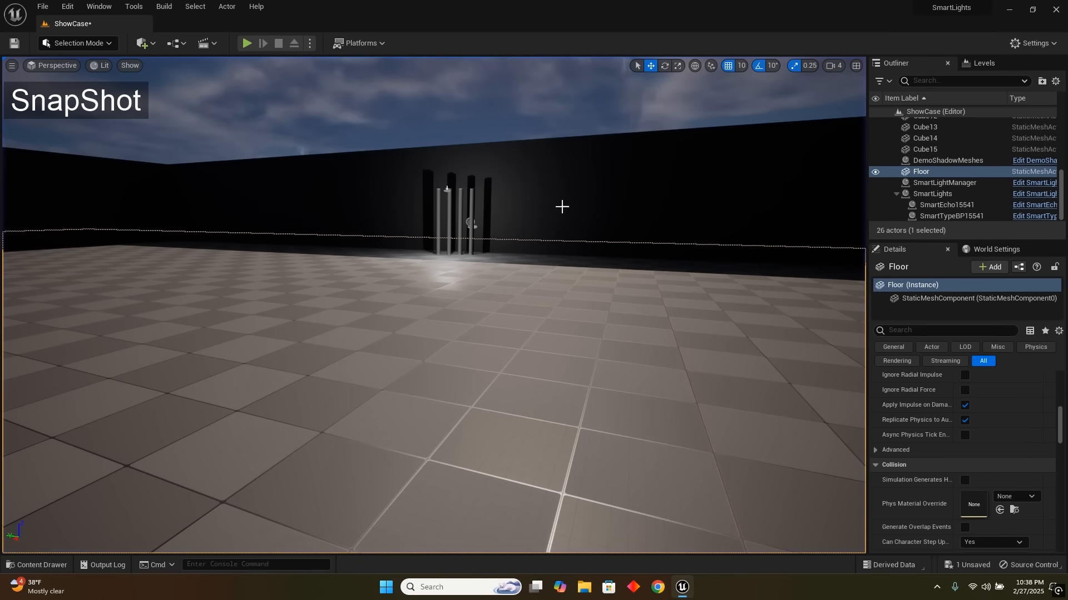
- Select the SmartLightManager and review its default FPS, debug zone and distance settings
click(939, 183)
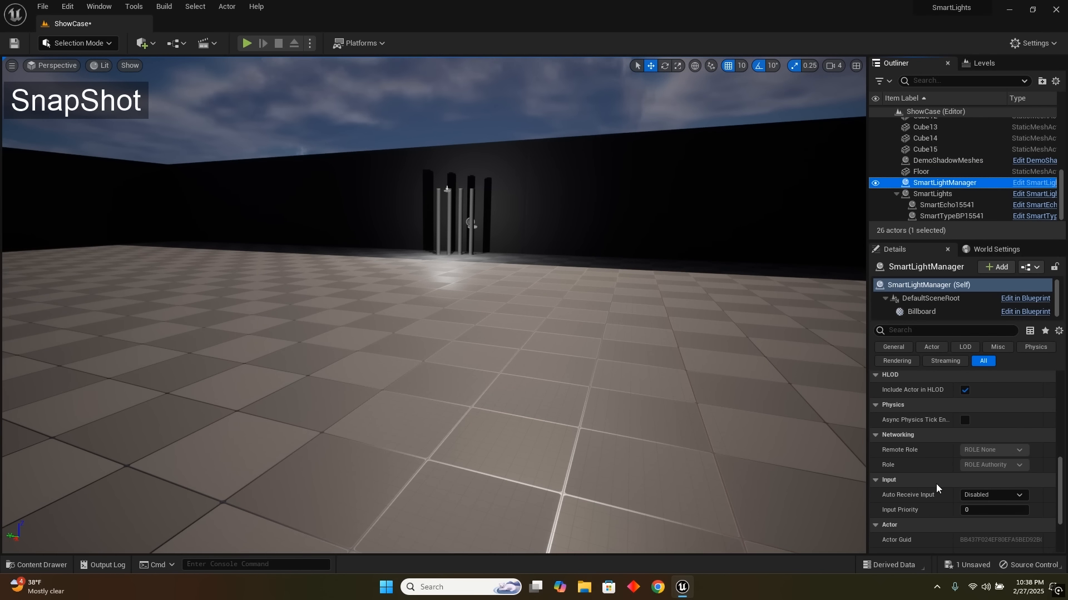
scroll(935, 484, up, 1)
scroll(936, 484, up, 10)
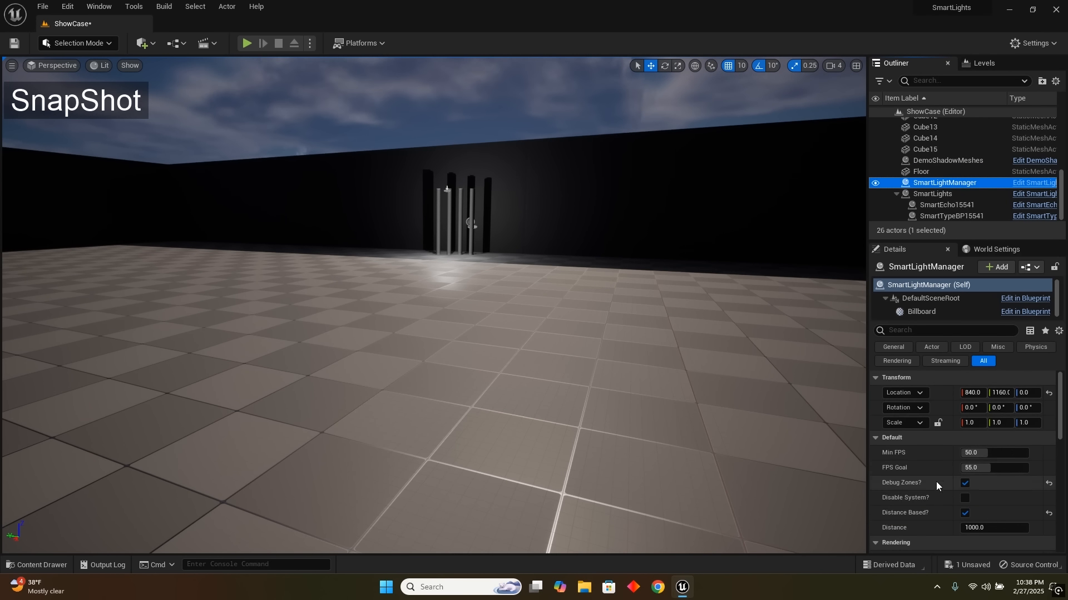
- Start a play test from the floor back from the columns and run the character around to view the snapshot shadows from a distance
right_click(446, 189)
click(466, 473)
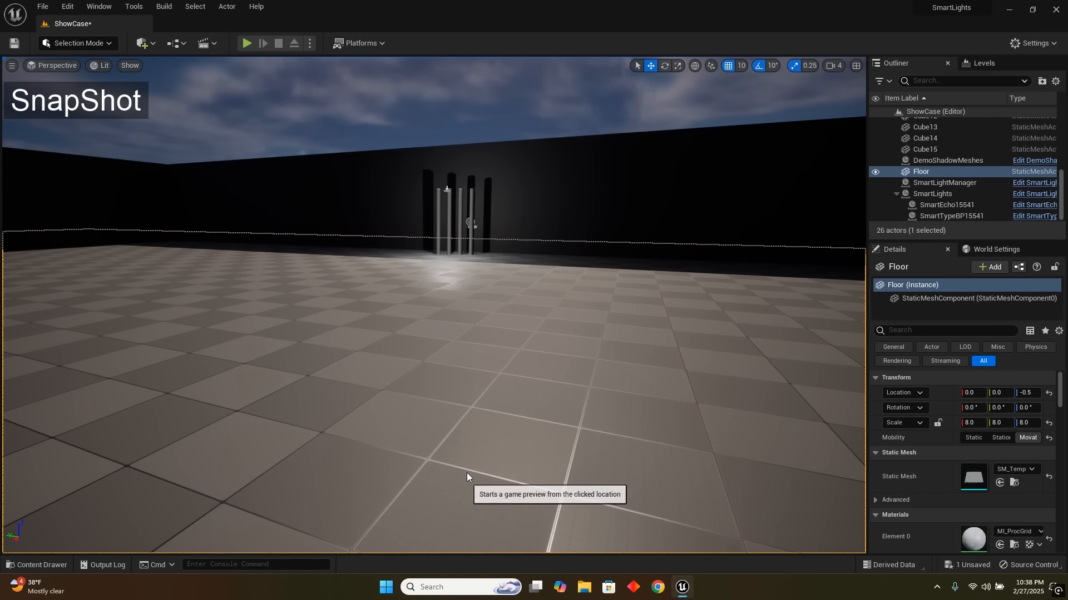
key(d)
key(s)
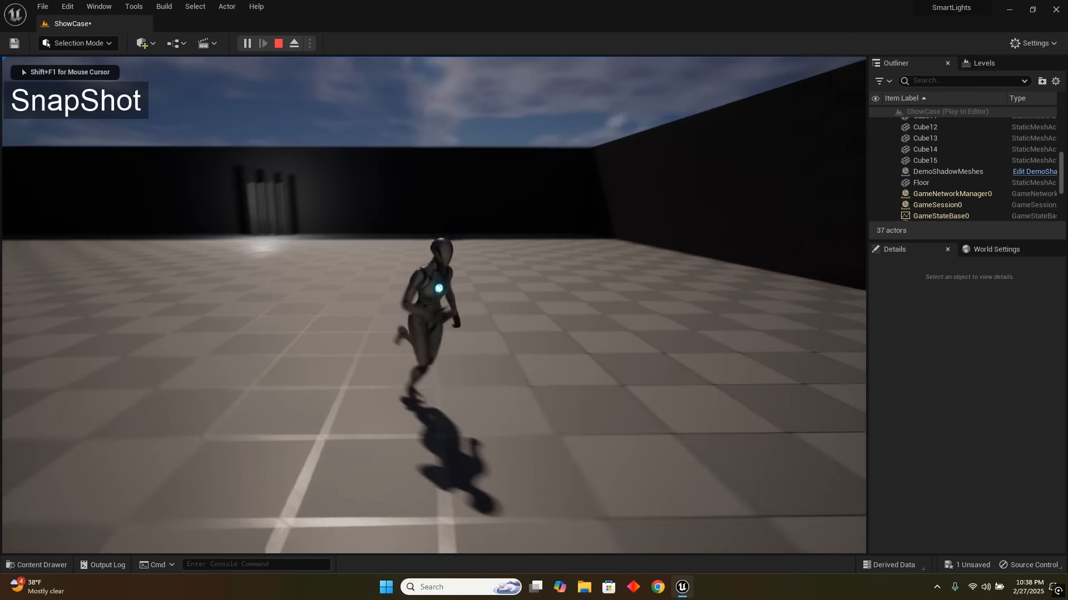
key(a)
key(w)
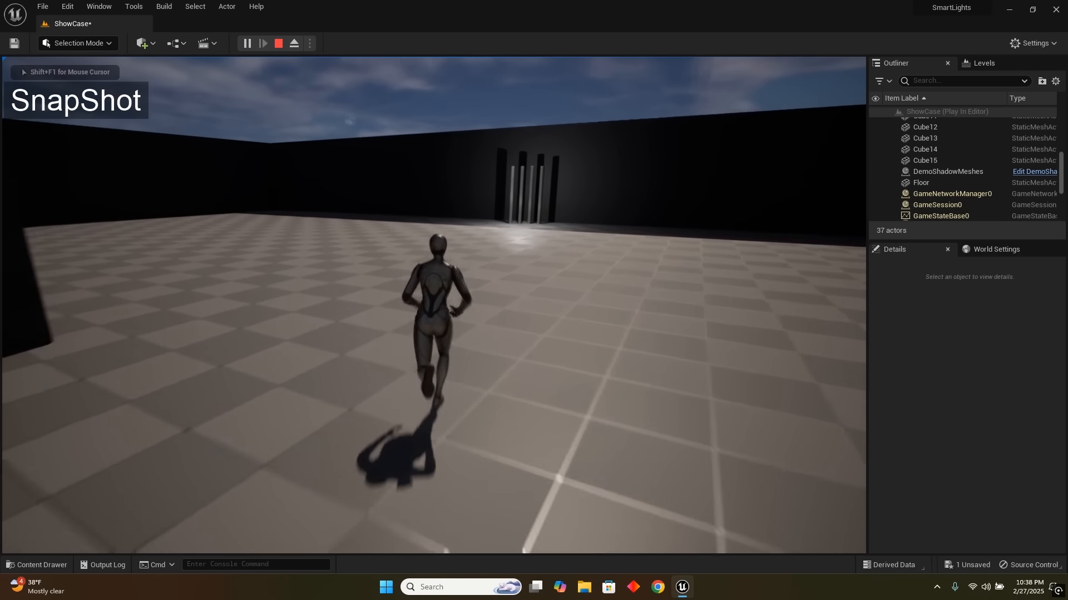
key(a)
key(s)
key(a)
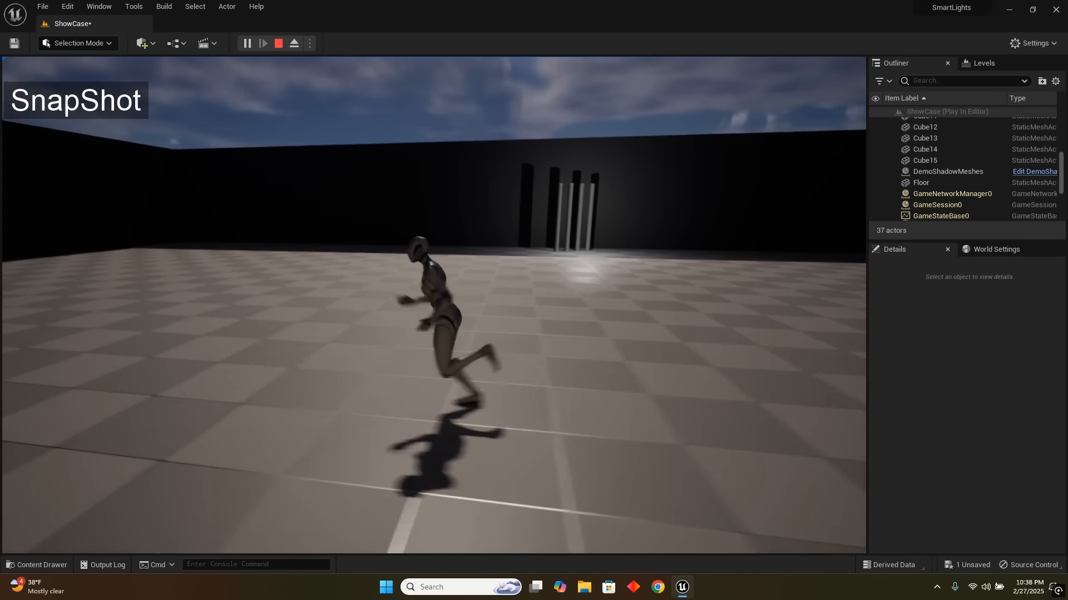
key(w)
key(d)
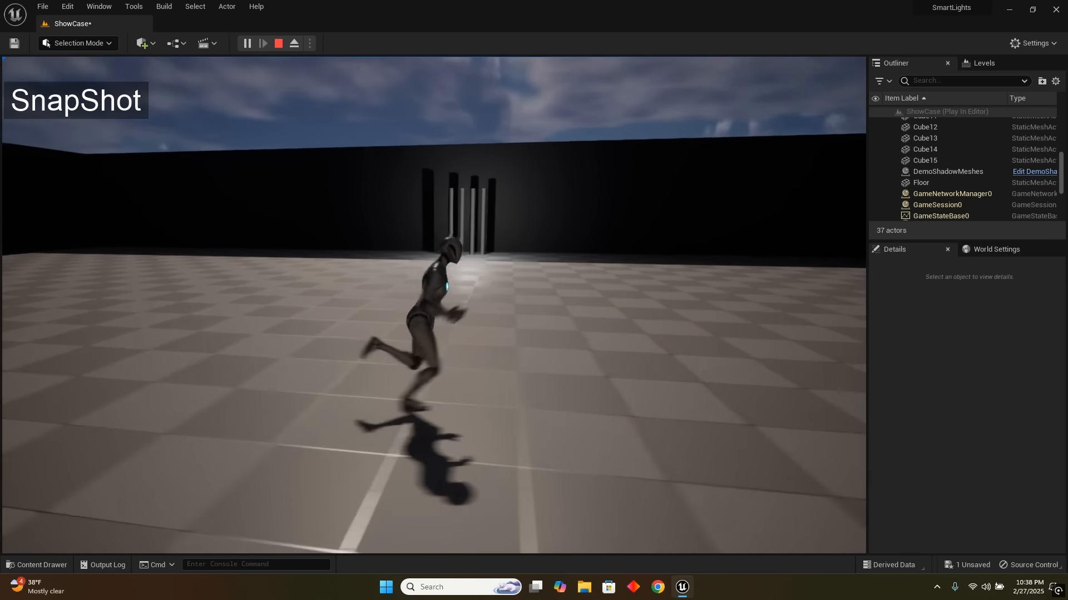
- Run the character up to the columns, circle them to check the real-time shadows, return to the open floor, and stop playing
key(w)
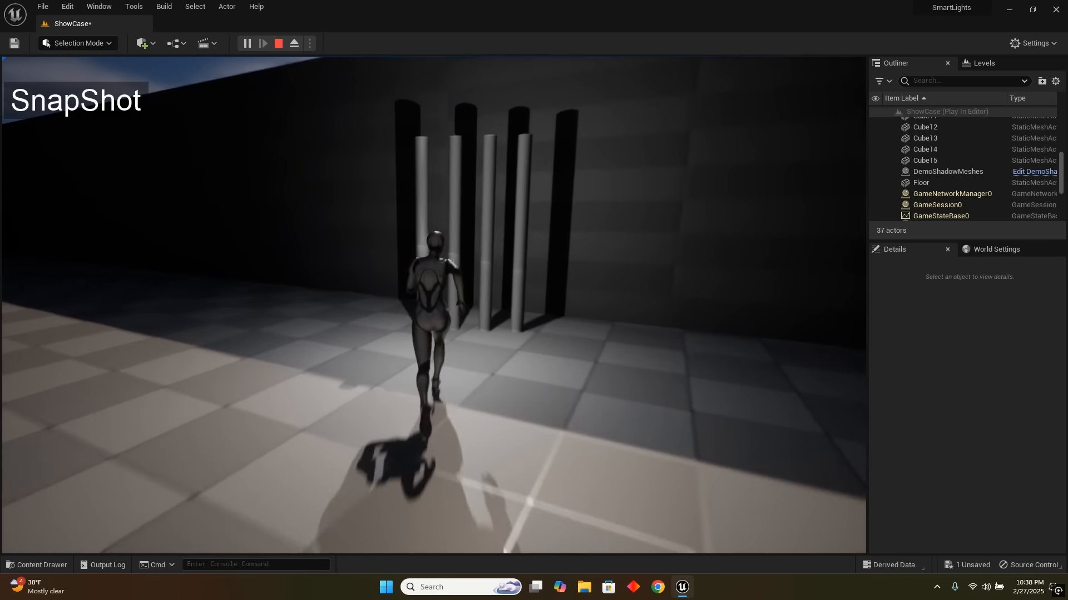
key(a)
key(s)
key(d)
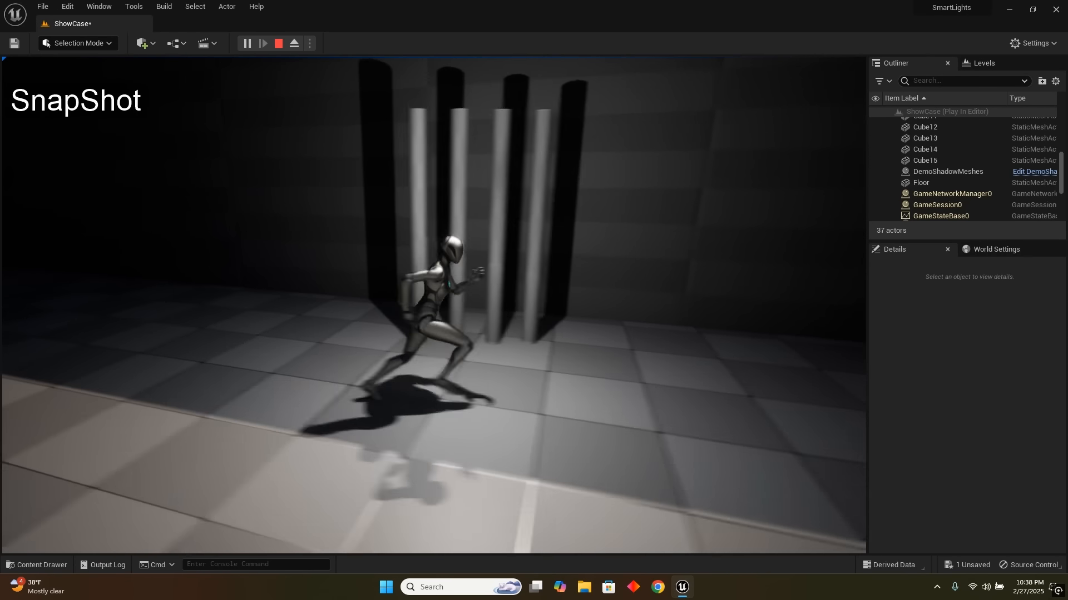
key(w)
key(a)
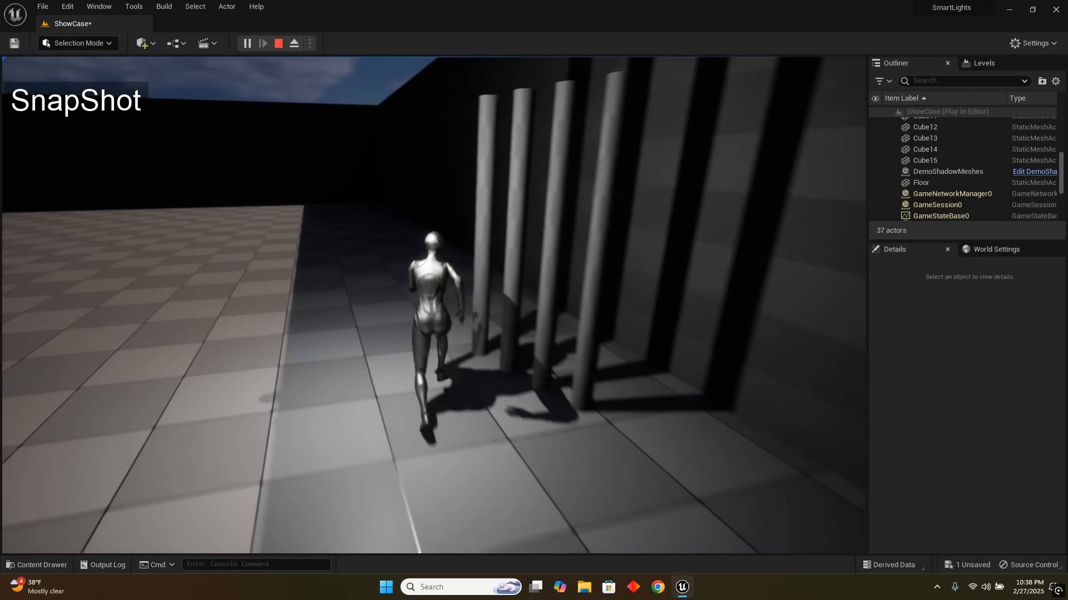
key(s)
key(d)
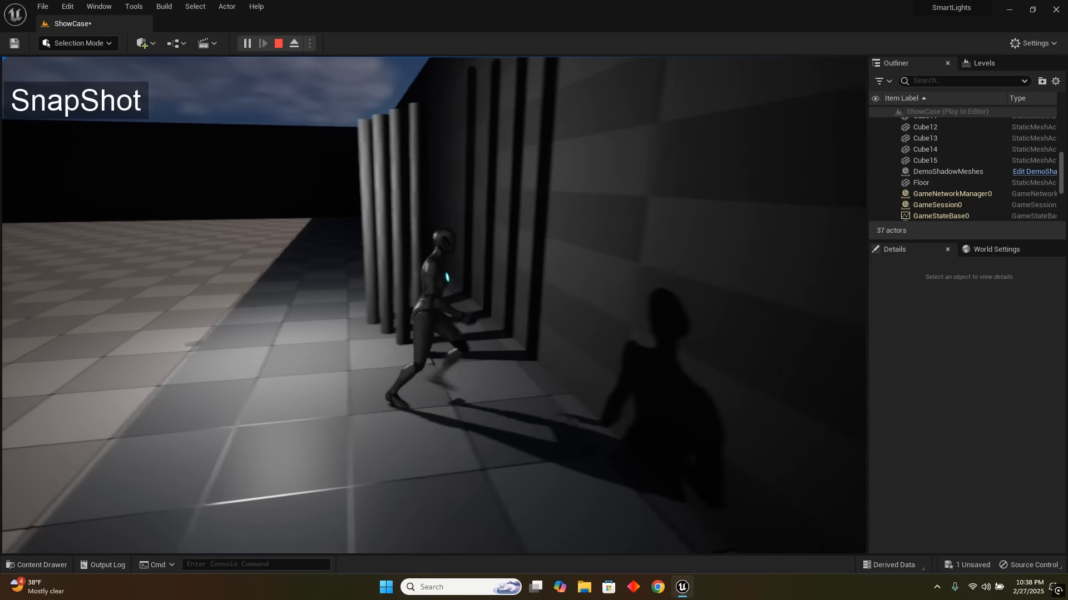
key(a)
key(s)
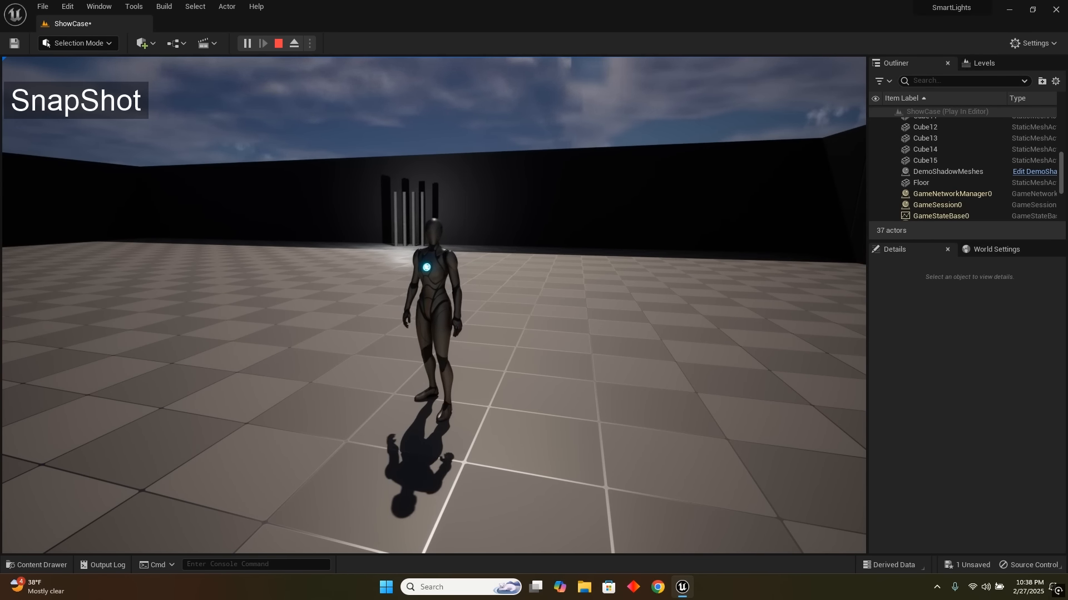
key(Escape)
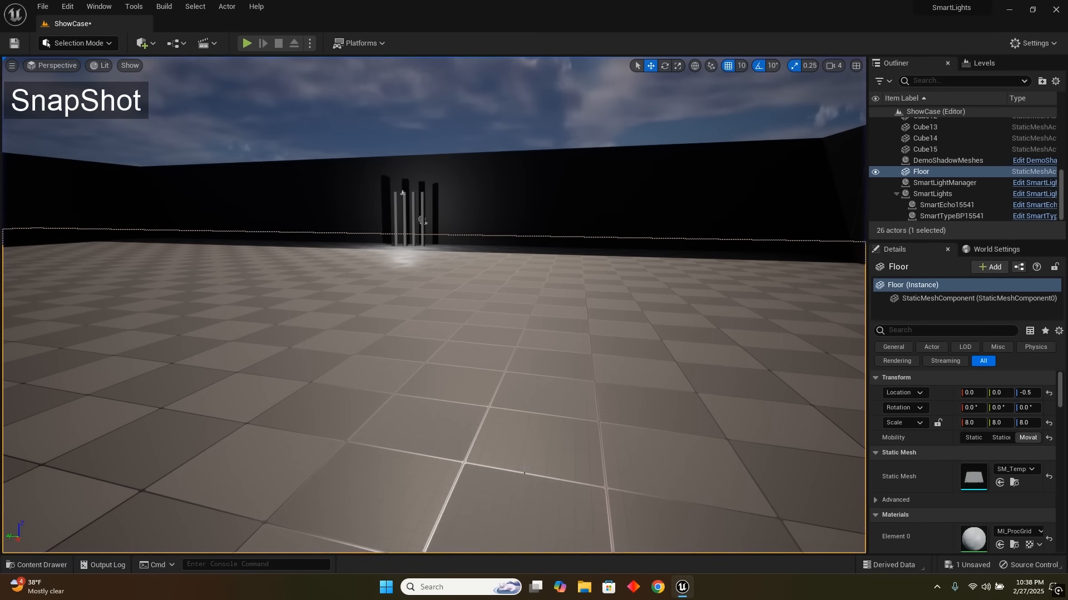
- Select the SmartLights actor at the columns and reset its snapshot Feather to the default
right_drag(434, 305, 400, 244)
key(w)
right_drag(373, 285, 403, 356)
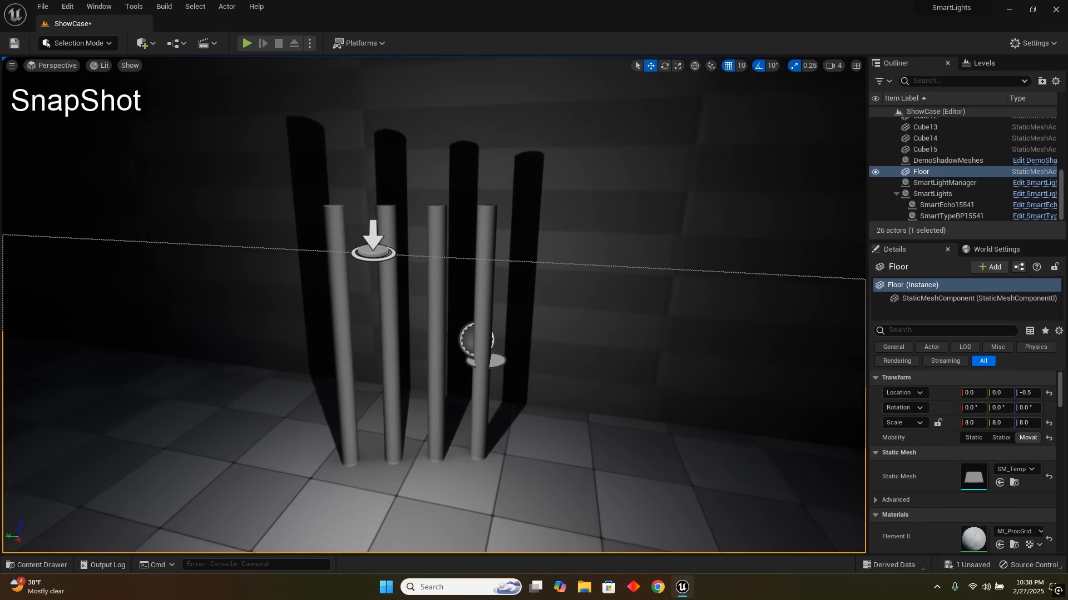
click(371, 255)
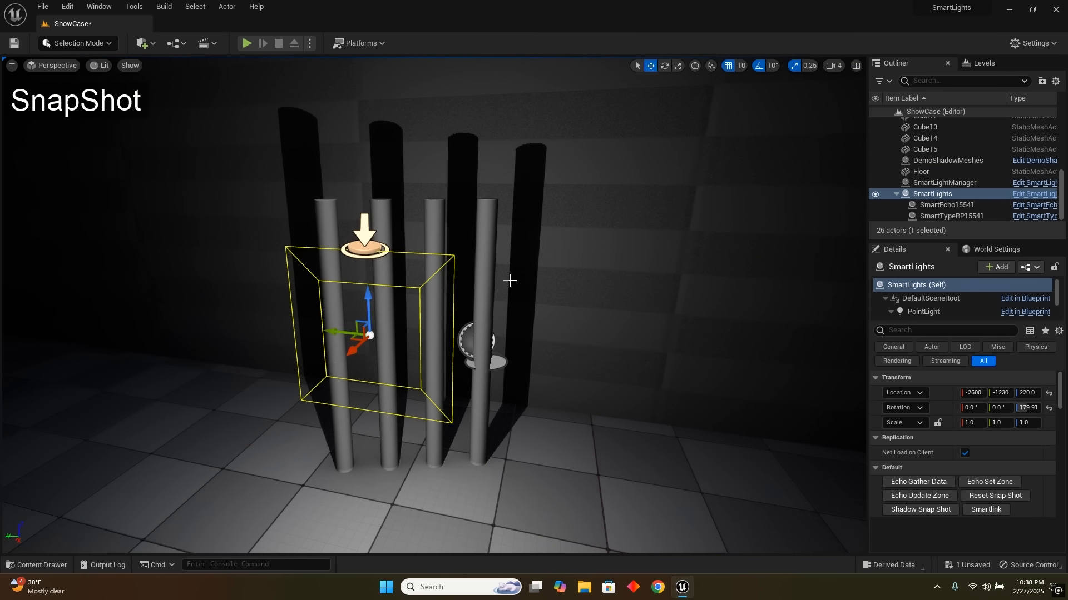
scroll(1025, 476, down, 10)
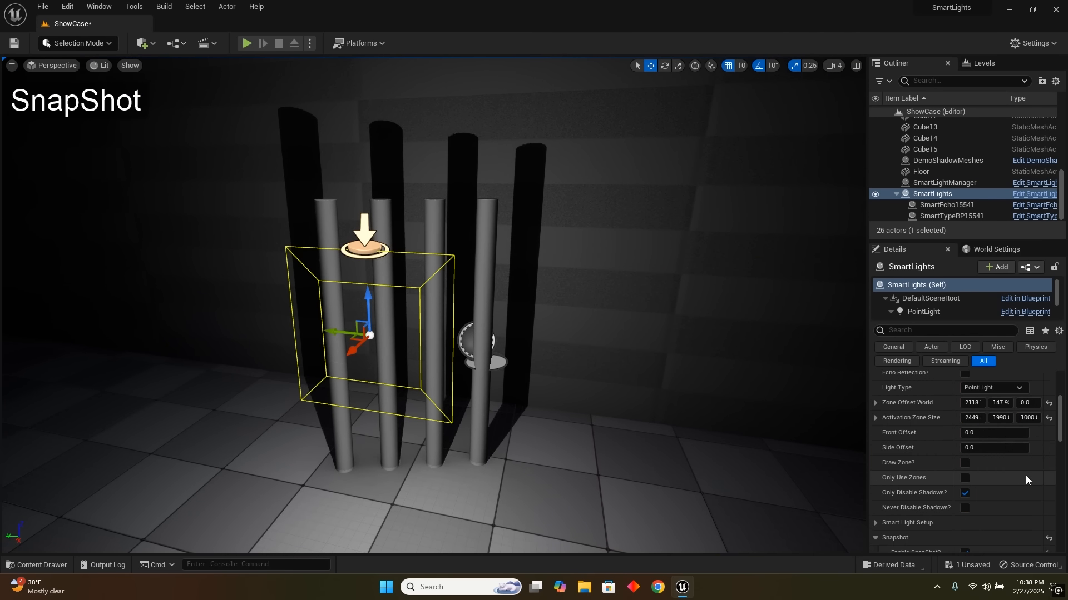
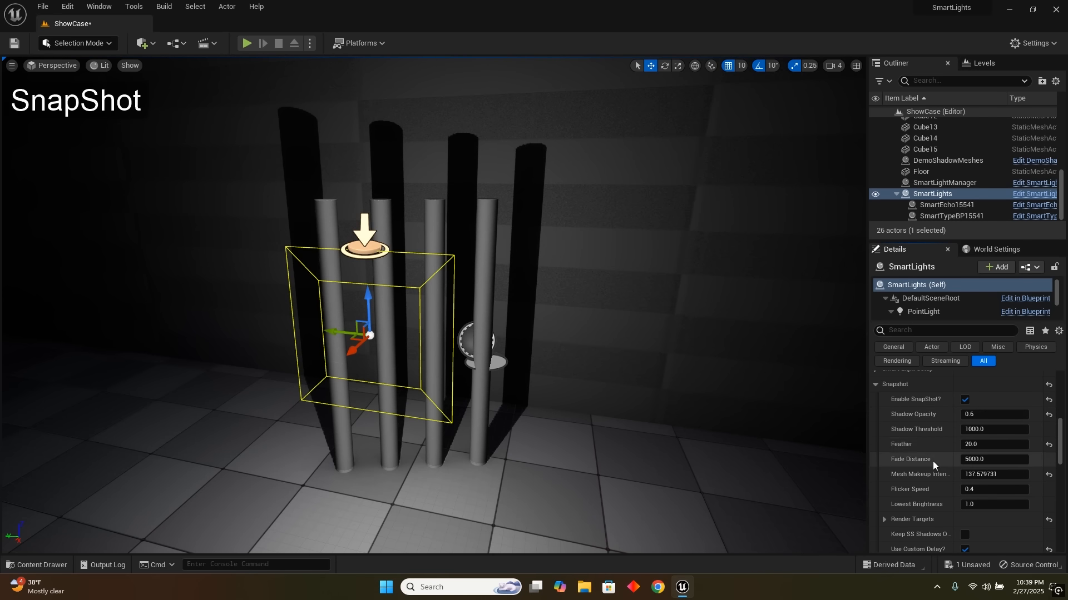
click(1048, 445)
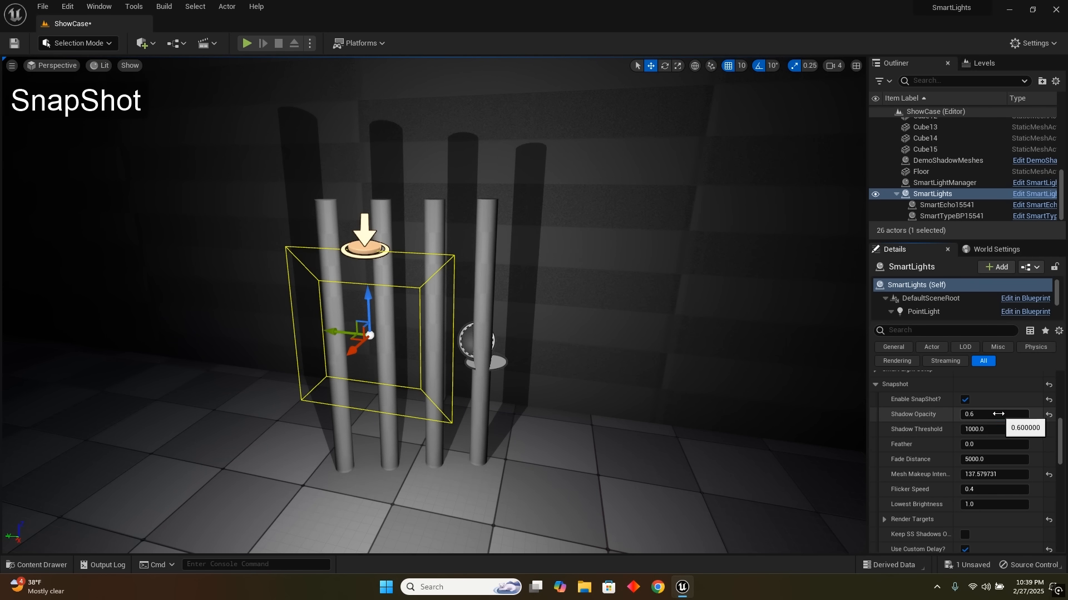
- Try the snapshot Shadow Opacity at about 0.216 and 0.512, and reset it to the default 1.0
mouse_move(997, 415)
mouse_down()
mouse_move(972, 415)
mouse_move(986, 414)
mouse_up()
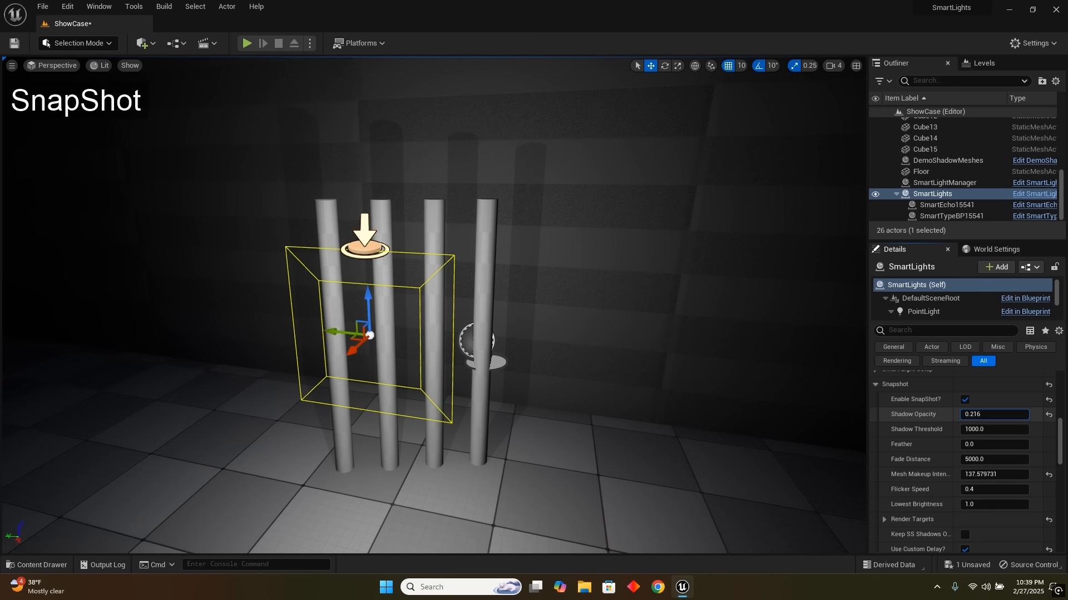
drag(967, 415, 991, 415)
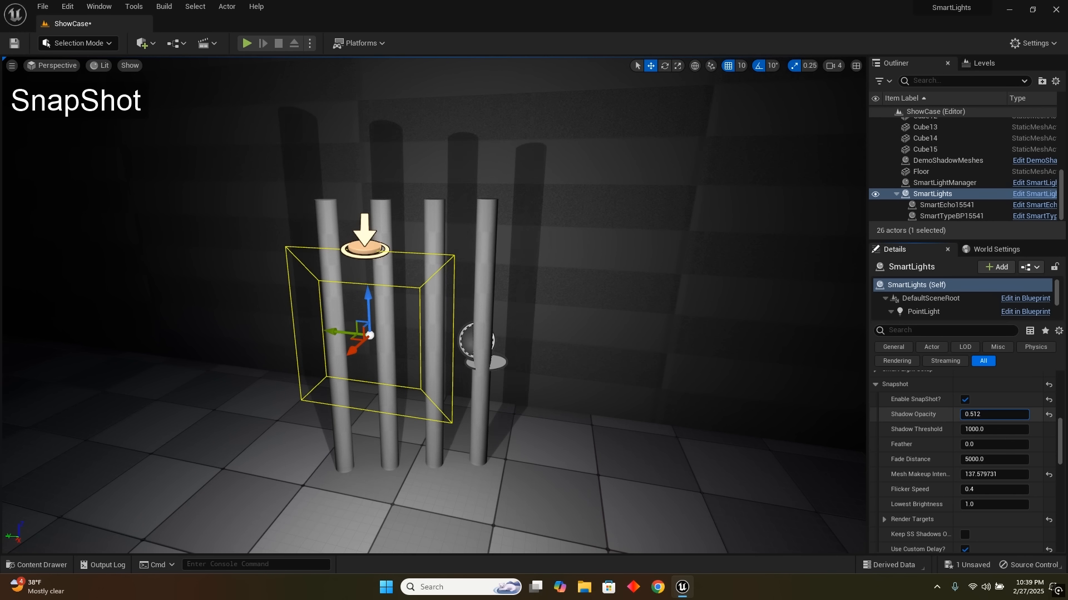
click(1049, 414)
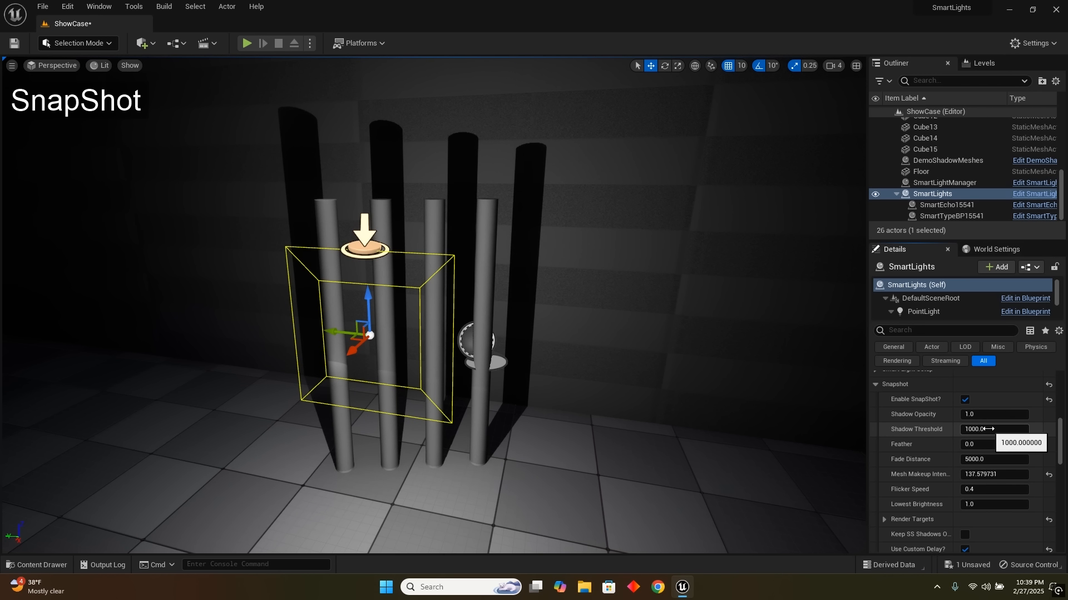
- Lower the snapshot Shadow Threshold to about 271.3, check the column shadows from the side, and raise it to about 606.6
drag(989, 429, 951, 430)
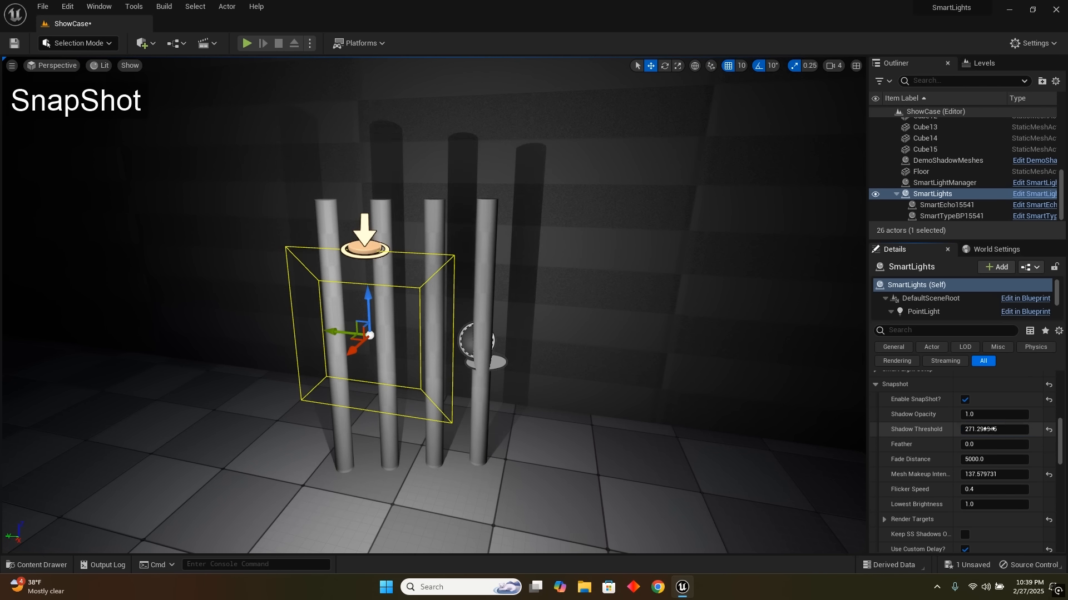
right_drag(740, 355, 650, 336)
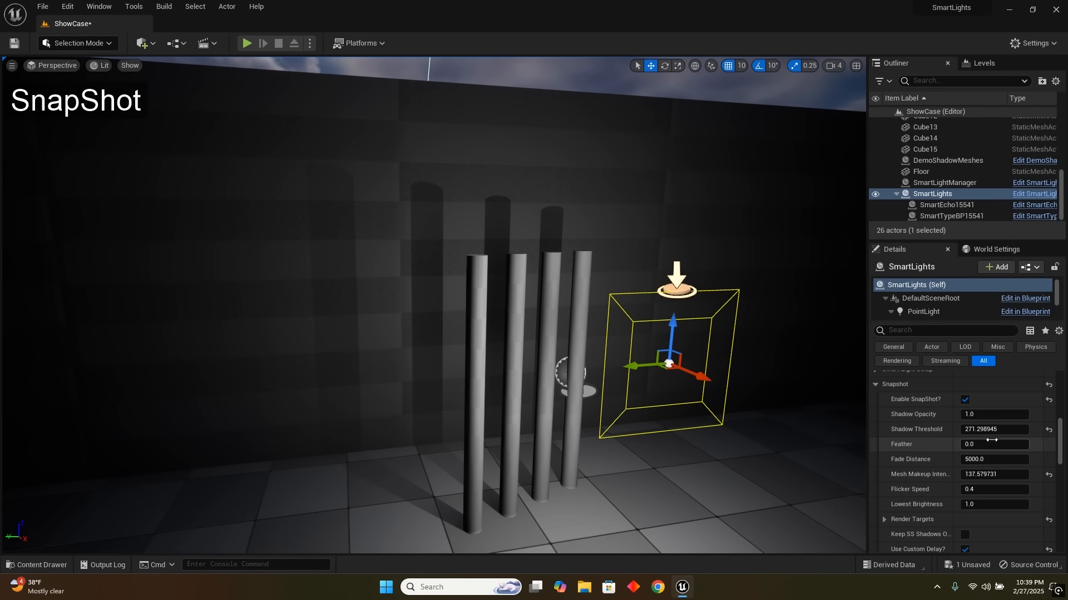
drag(991, 431, 1015, 429)
- Turn SnapShot off and on to compare the column shadows with the real ones, and raise the Shadow Threshold to about 875.2
click(964, 400)
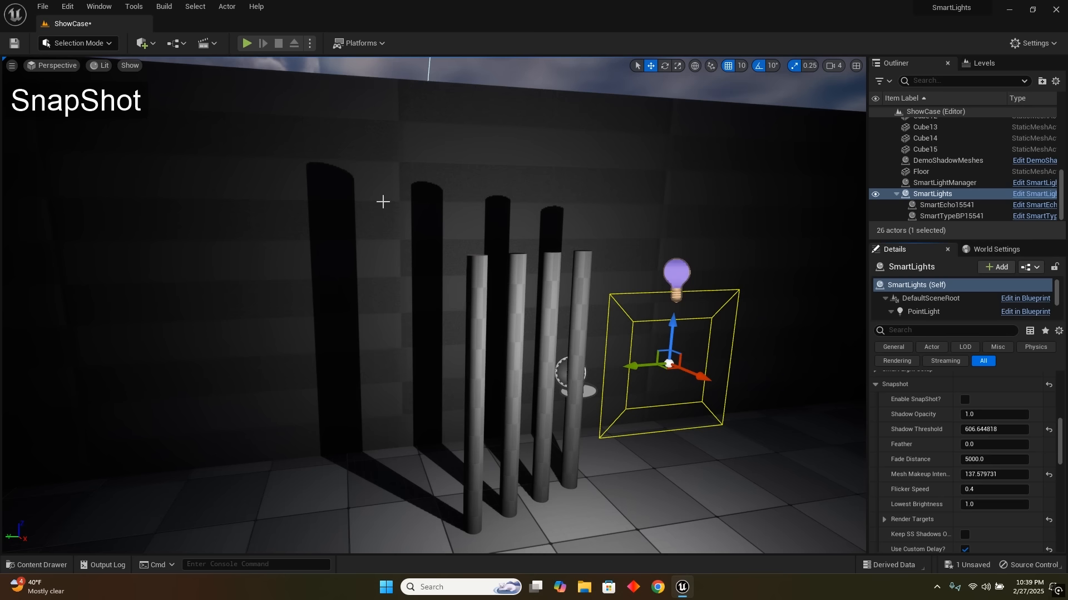
click(964, 400)
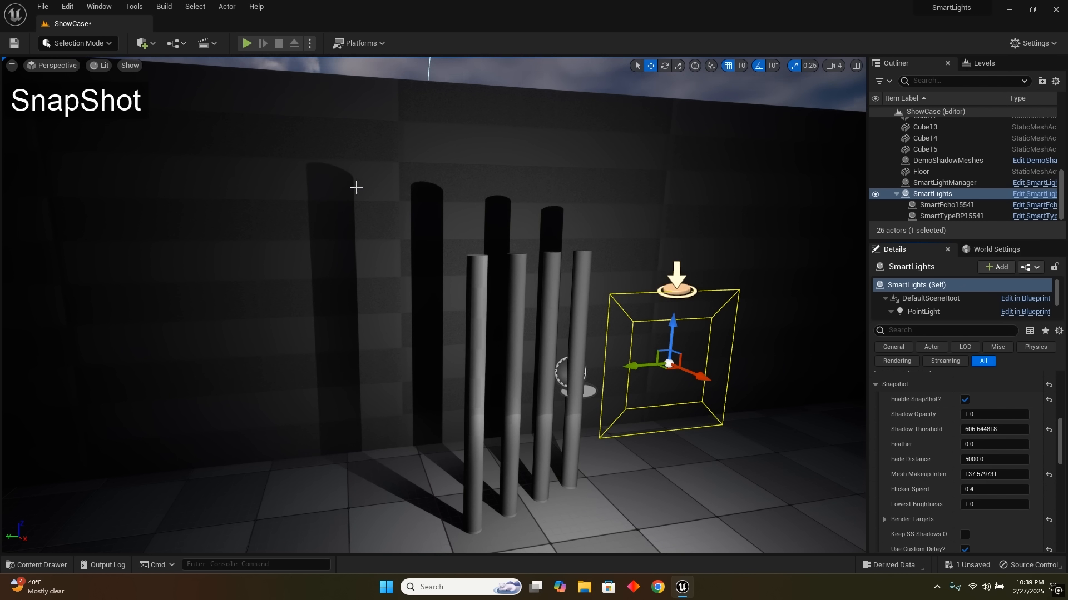
click(965, 400)
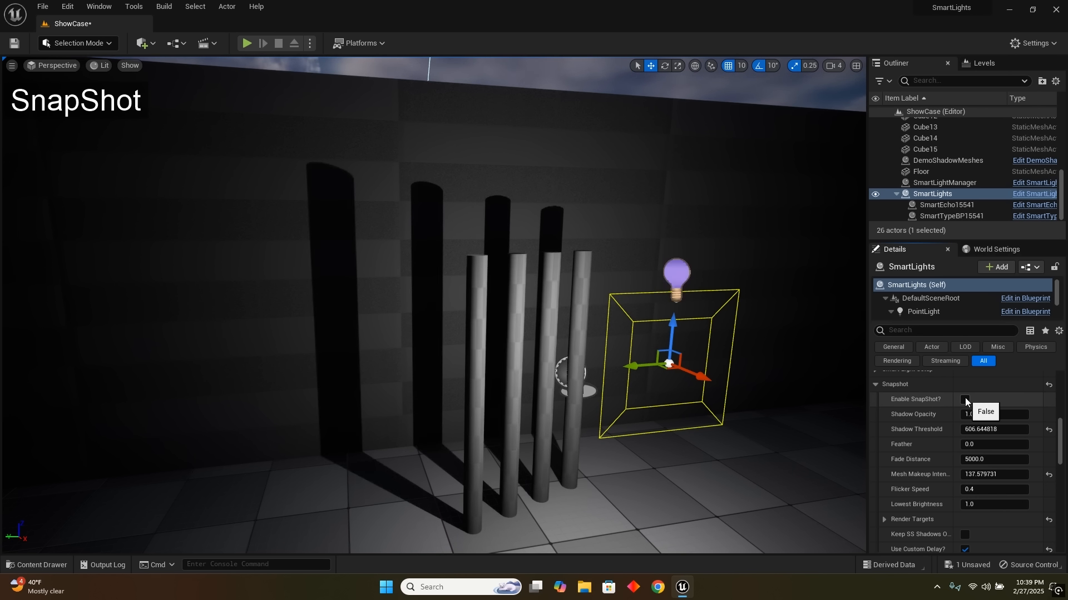
click(965, 400)
drag(982, 430, 997, 430)
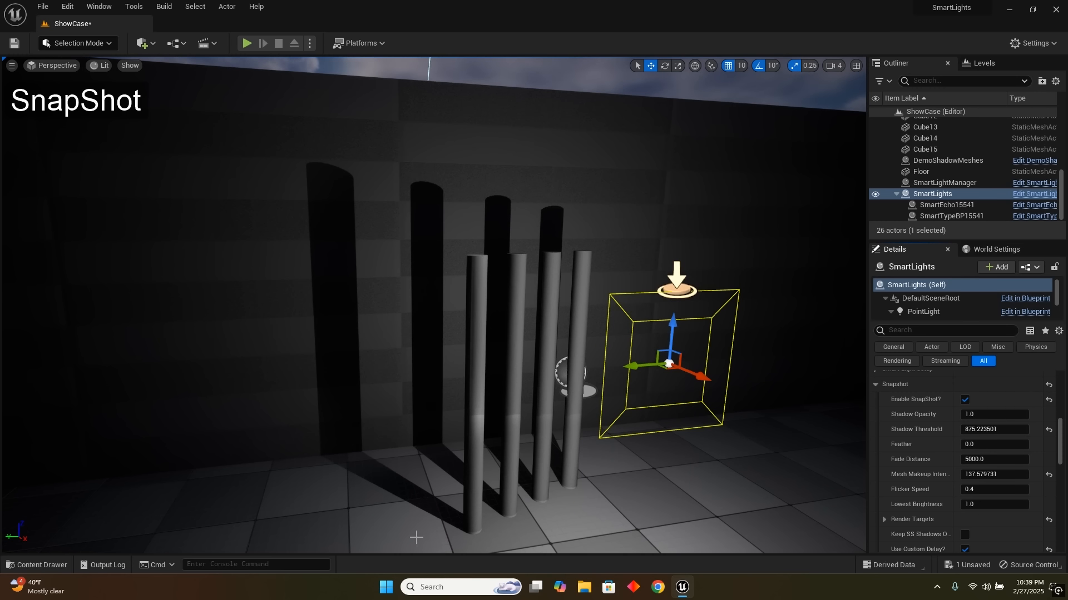
- Disable SnapShot, inspect the real column shadows up close and from farther back, and enable SnapShot again
click(965, 400)
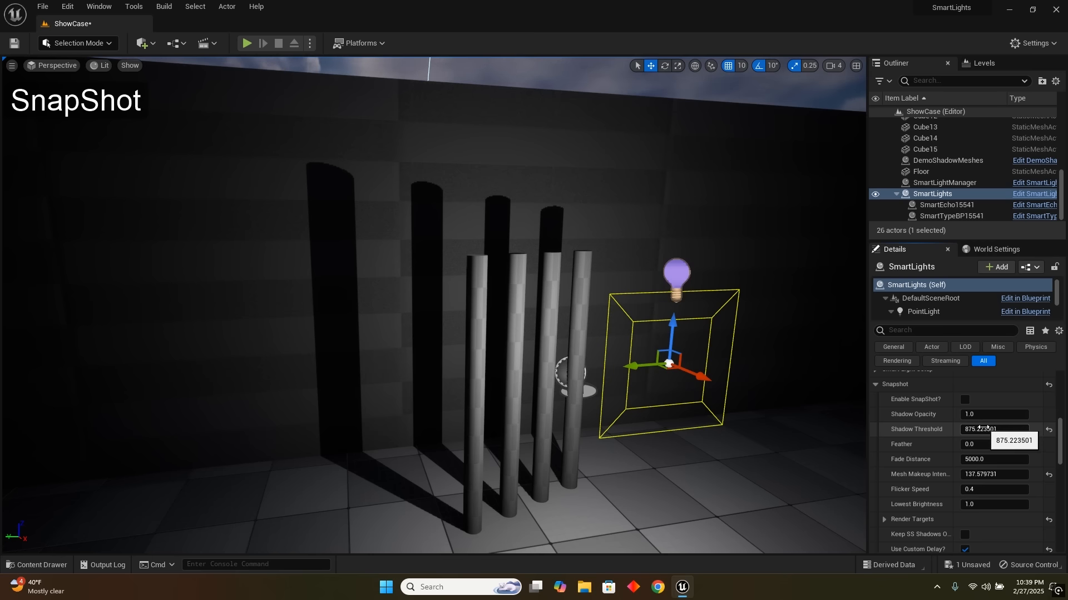
right_drag(758, 414, 712, 414)
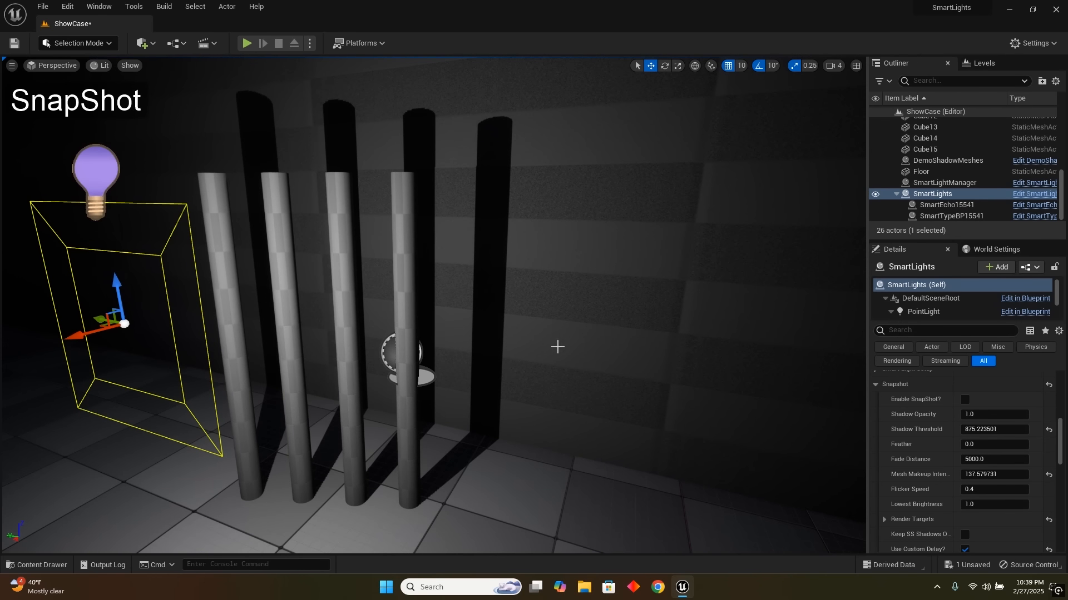
right_drag(558, 347, 540, 340)
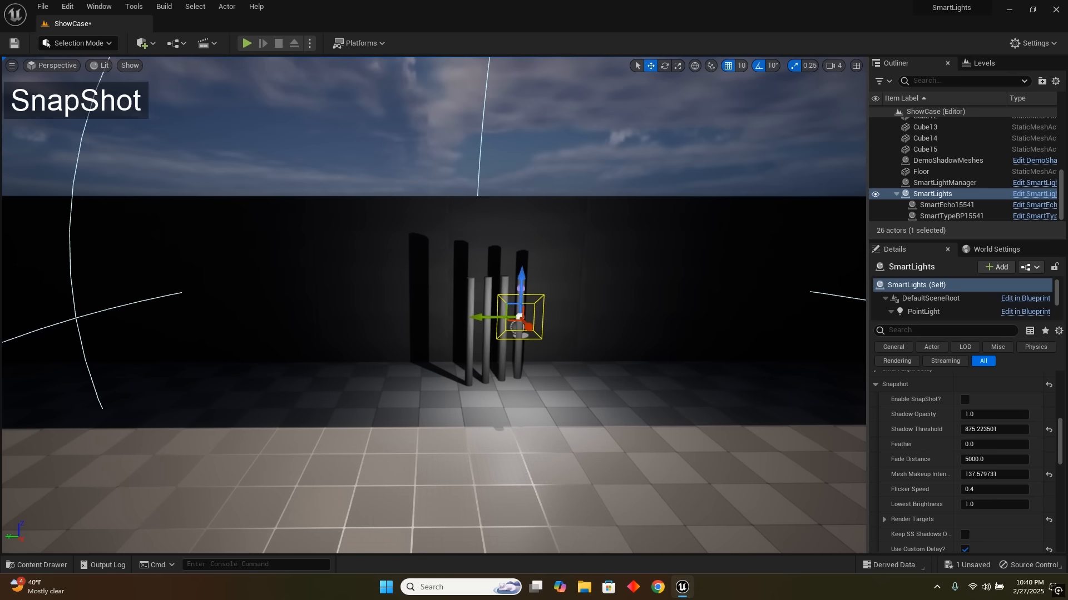
click(966, 399)
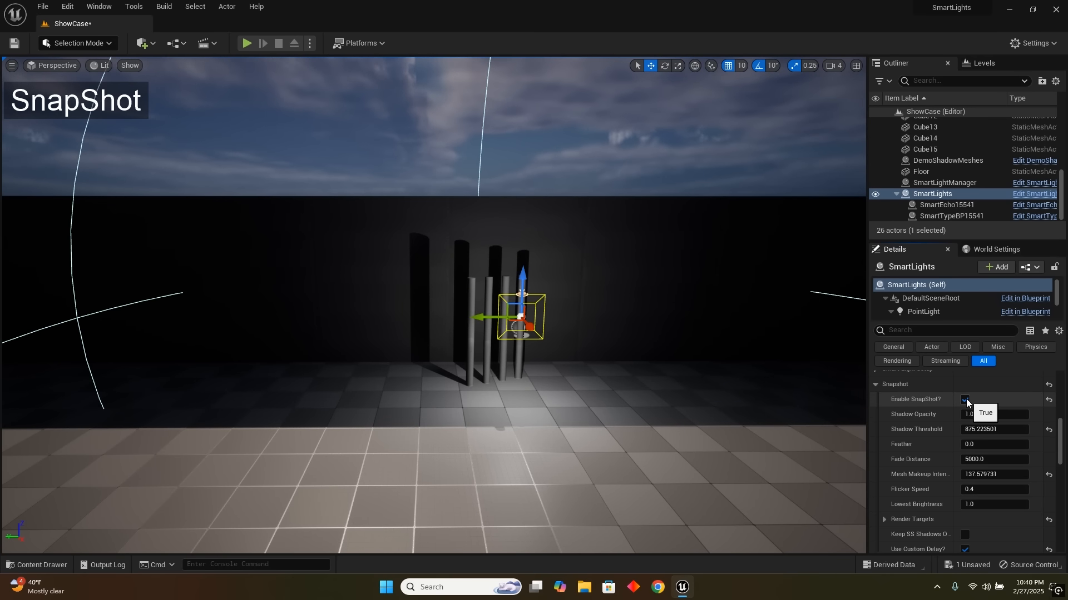
- Raise the snapshot Mesh Makeup Intensity to about 221.9 and set Feather to 20
mouse_move(520, 276)
right_down()
mouse_move(501, 276)
mouse_move(519, 276)
right_up()
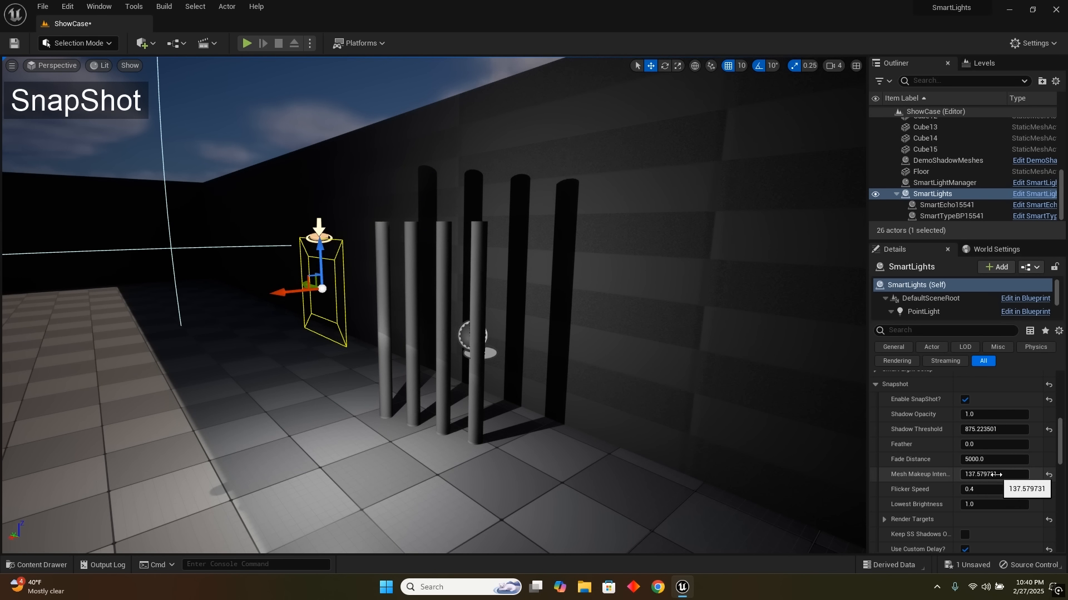
drag(1000, 474, 1037, 474)
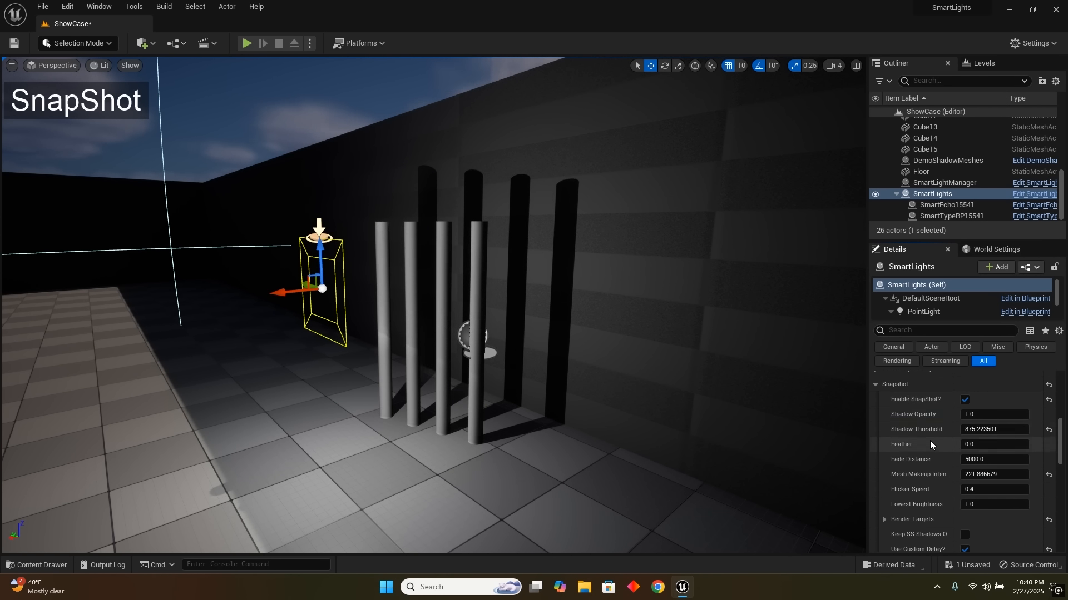
click(970, 444)
text(20)
key(Return)
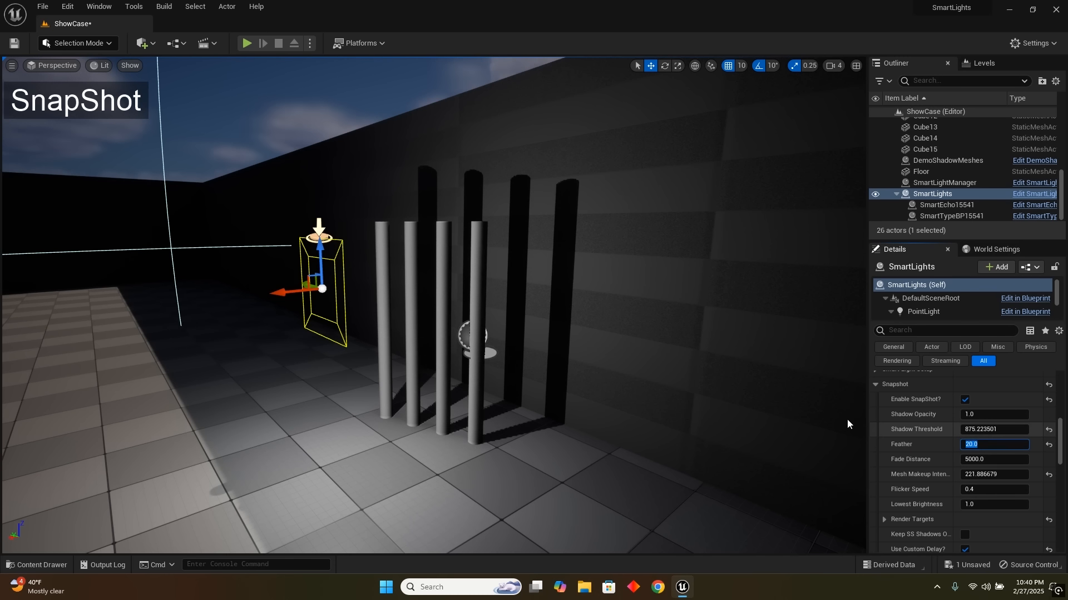
- Start a play session from a distant spot on the floor and view the column shadows from far away
key(s)
right_drag(779, 412, 865, 425)
key(a)
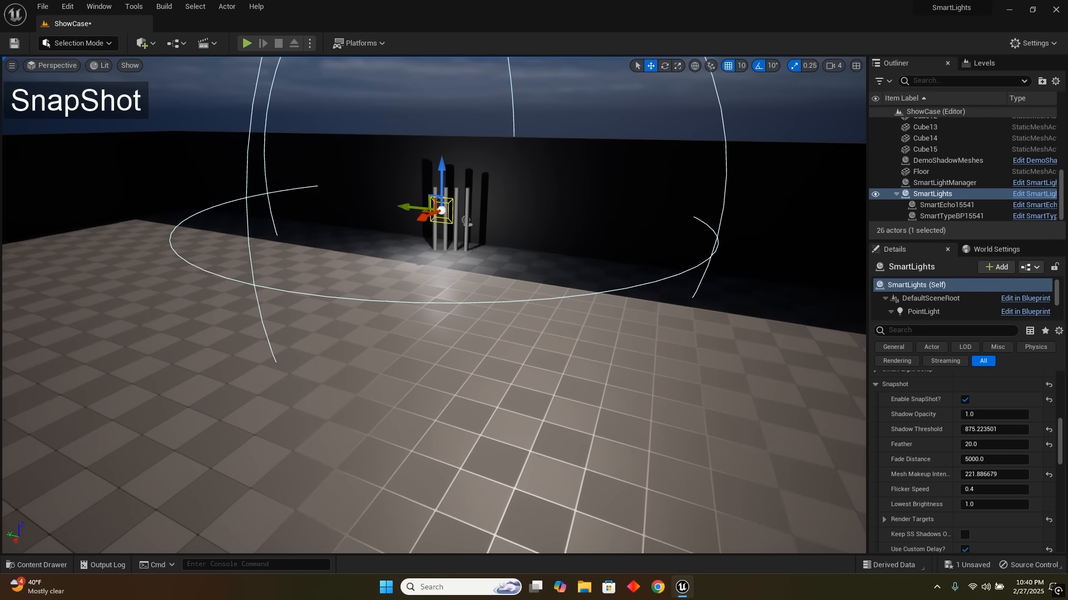
right_click(534, 456)
click(555, 442)
key(s)
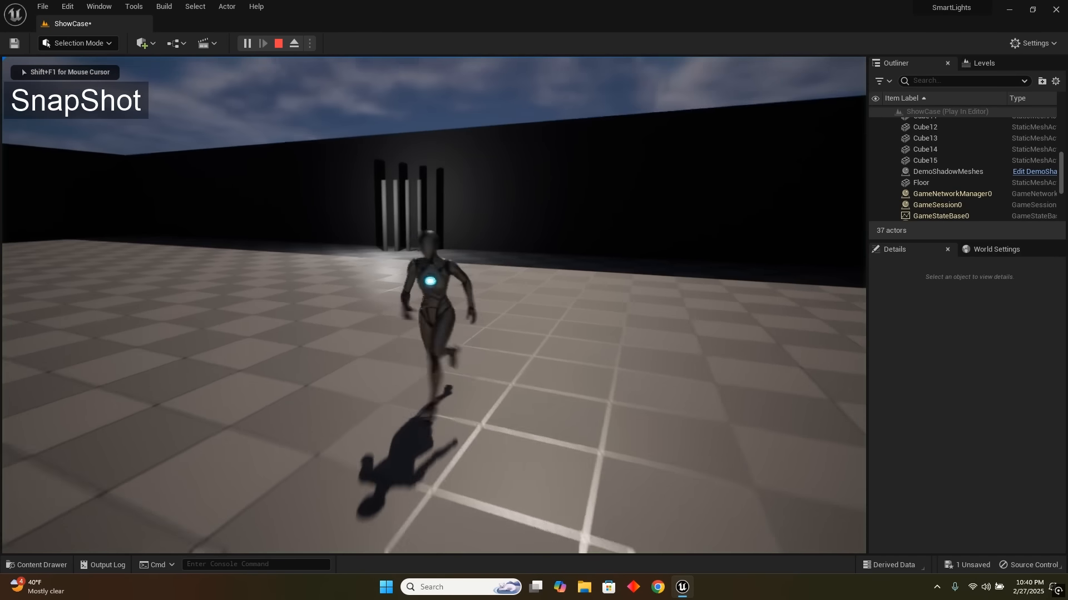
key(a)
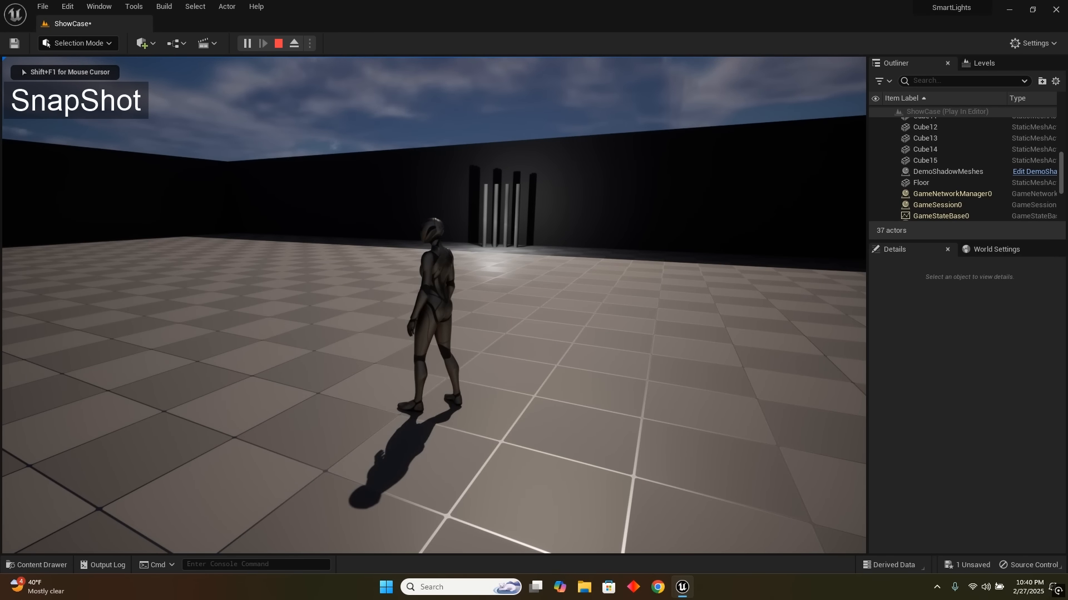
- Run the character up to the columns to check the shadow switching up close, and detach from the character
key(w)
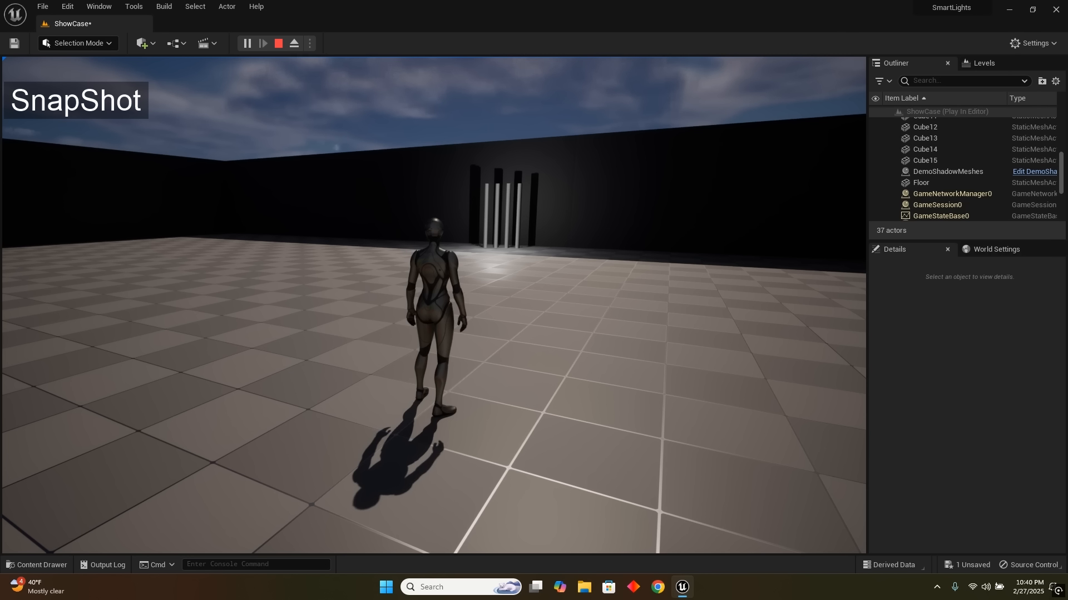
key(w)
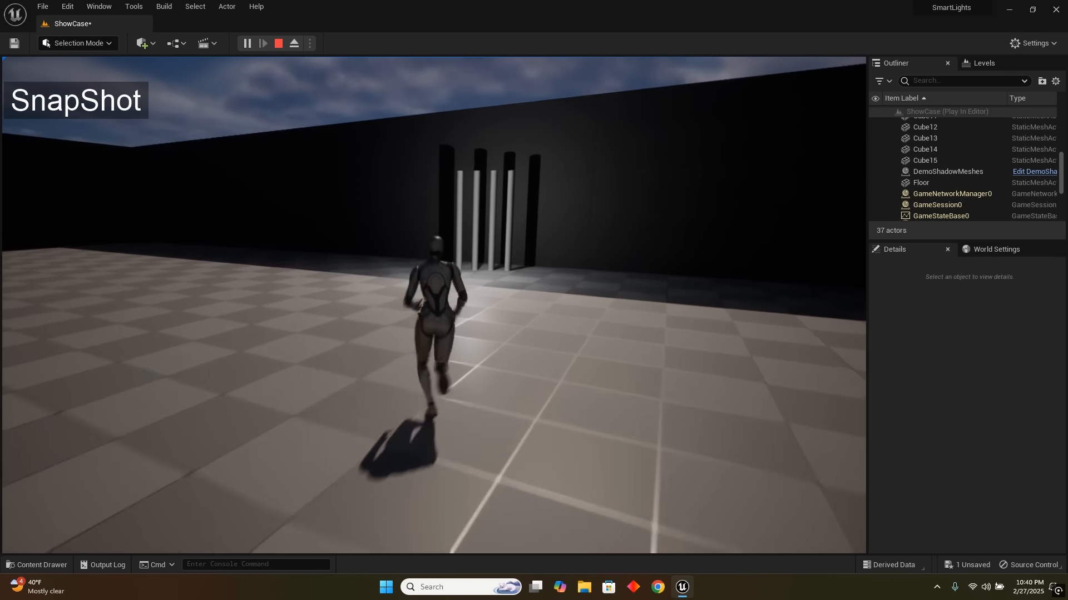
key(d)
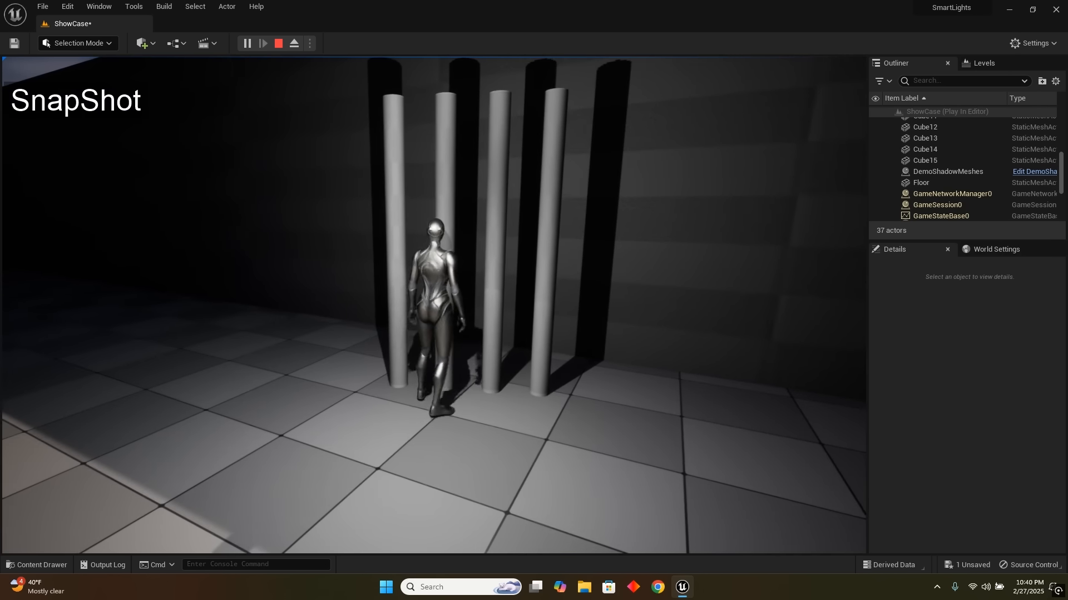
key(a)
key(s)
key(d)
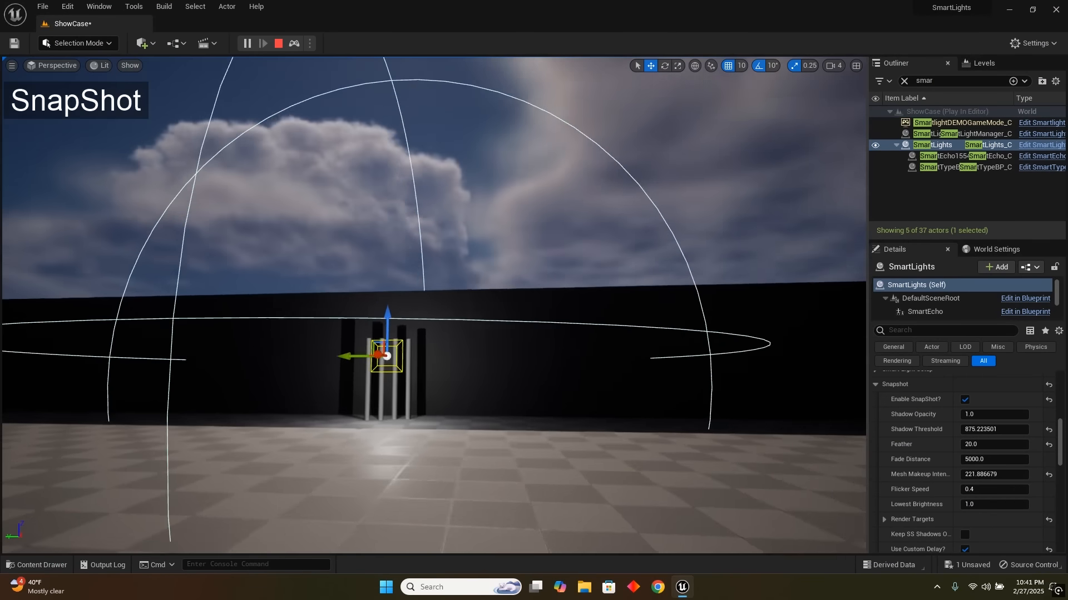
- Move the SmartLights light sideways along its Y axis during play, and retake control of the character
key(w)
mouse_move(391, 251)
right_down()
mouse_move(345, 289)
mouse_move(384, 272)
mouse_move(392, 251)
right_up()
key(s)
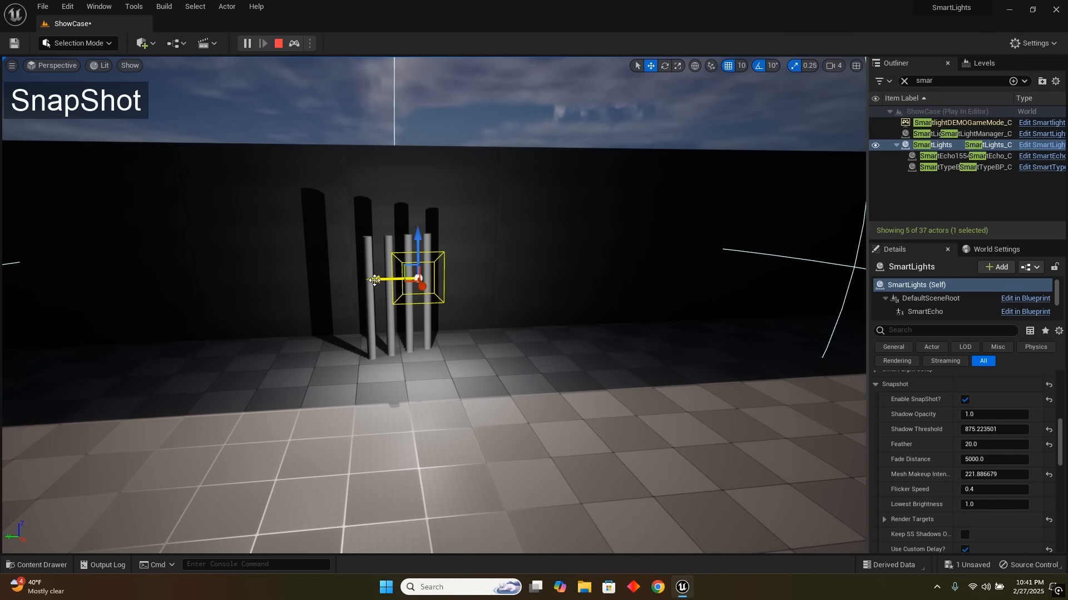
drag(374, 280, 231, 281)
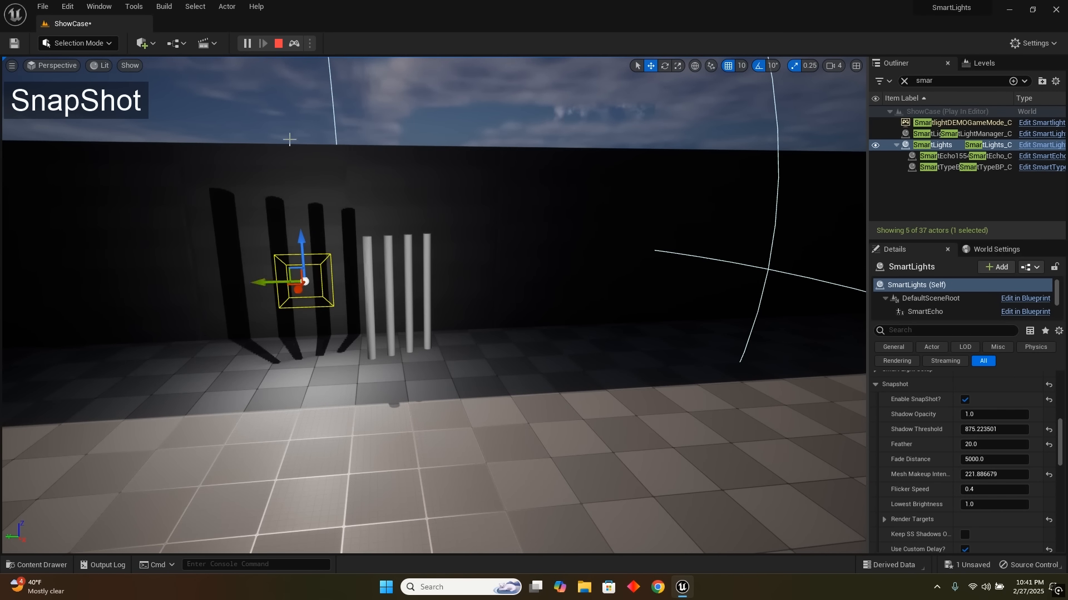
click(294, 43)
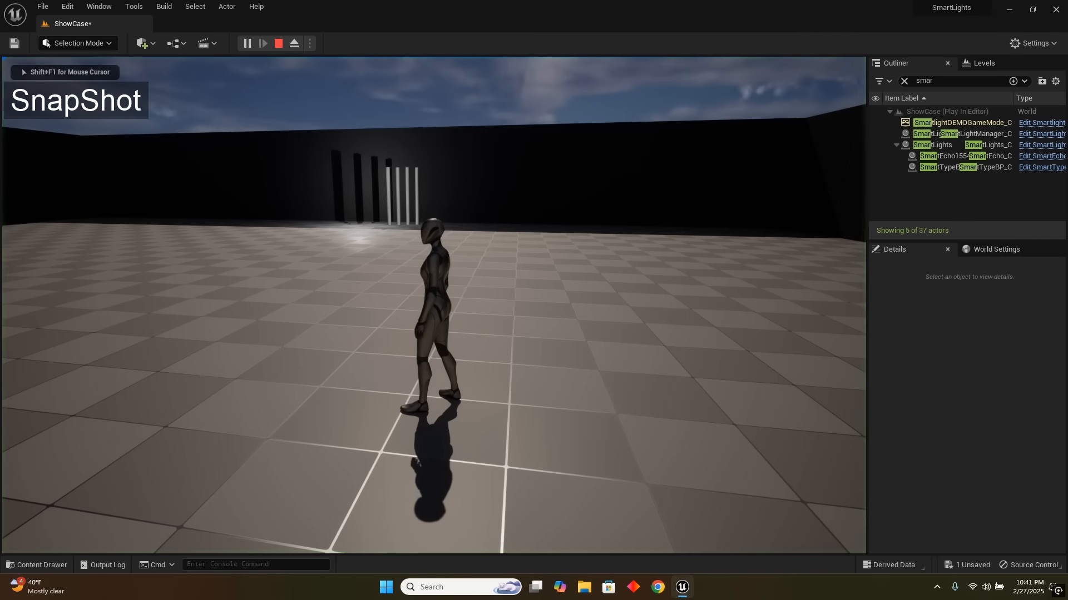
- Run the character toward the columns to compare the snapshot shadows with the real ones from the moved light
key(w)
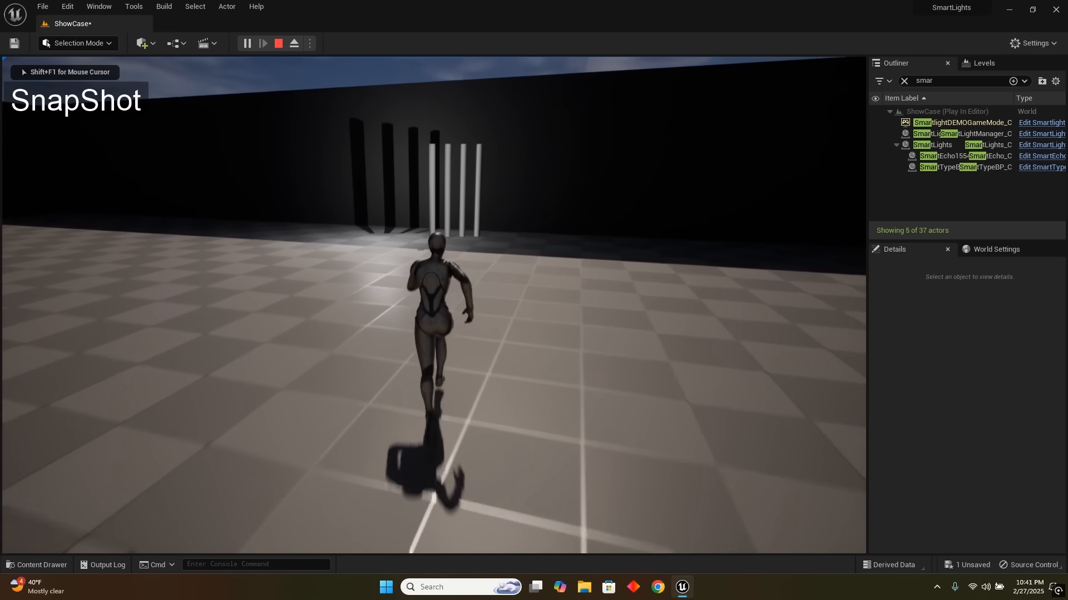
key(w)
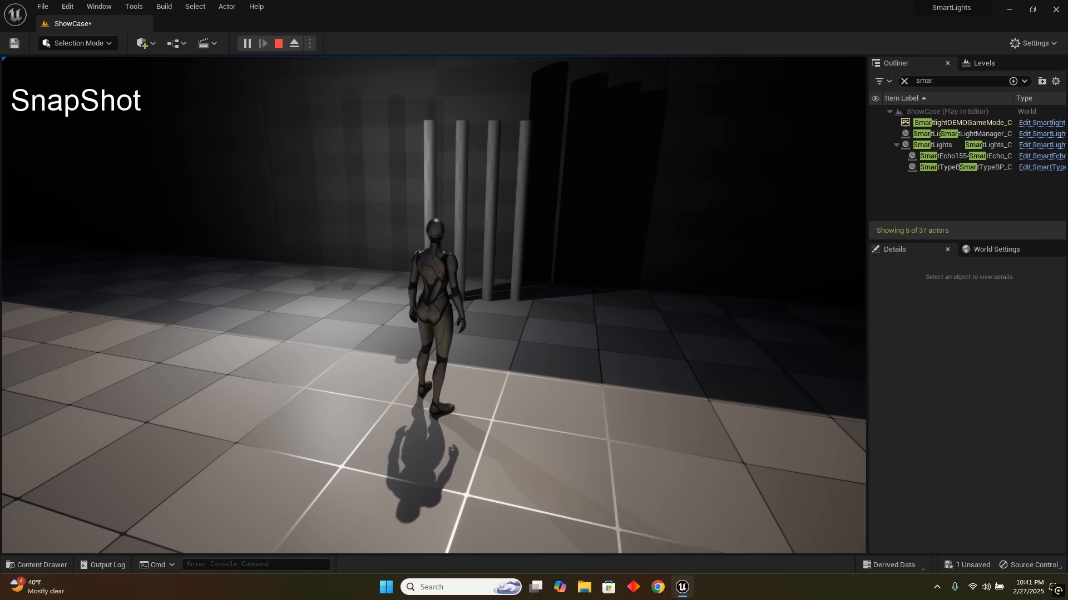
key(w)
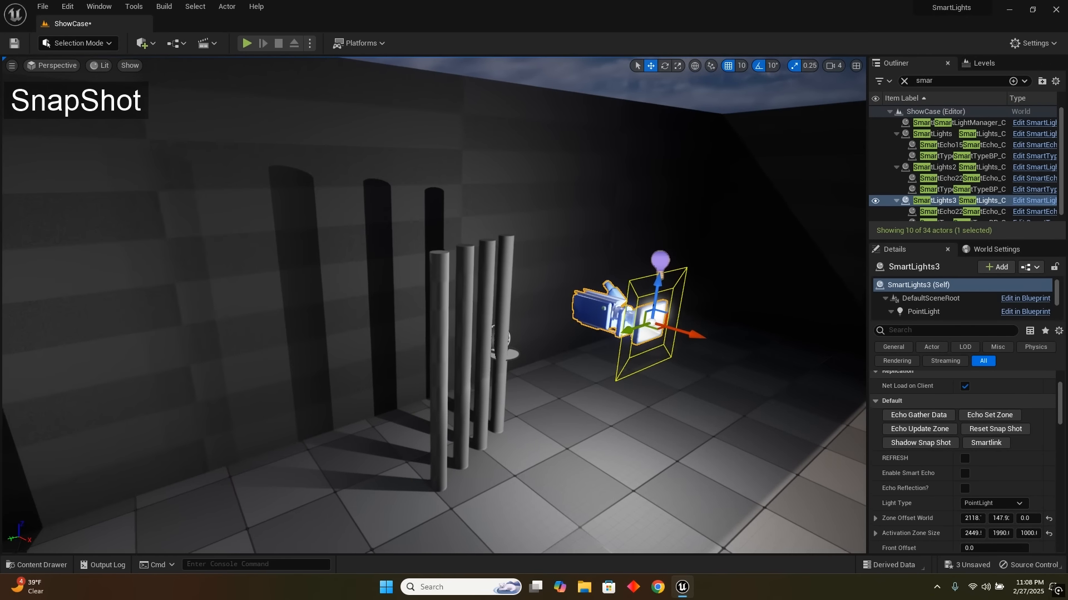
- Refresh the SmartLights3 light beside its set of columns
right_drag(434, 306, 427, 310)
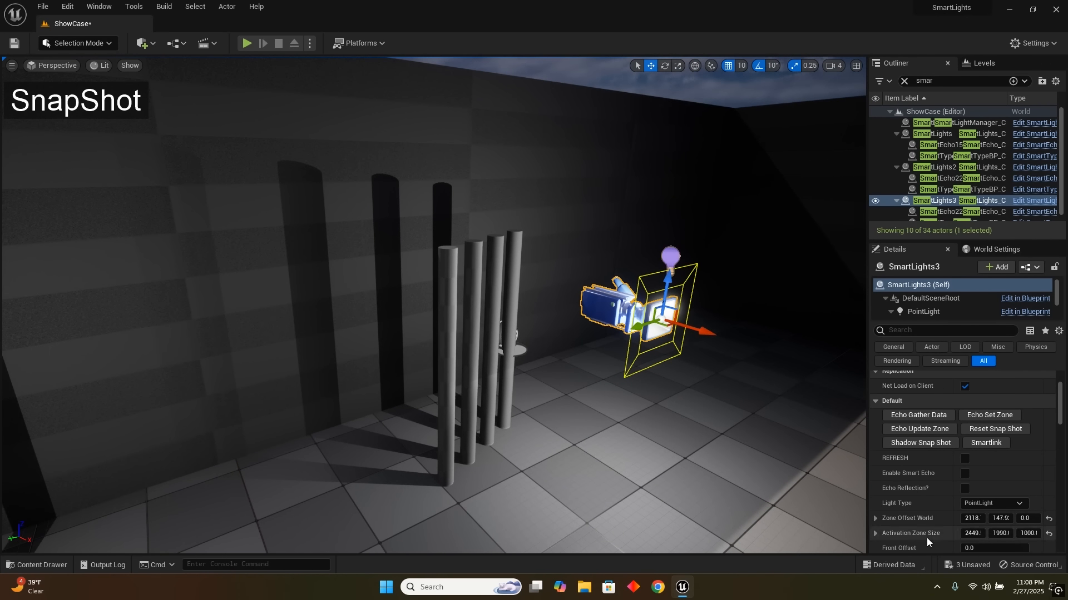
scroll(926, 539, down, 3)
scroll(927, 539, up, 3)
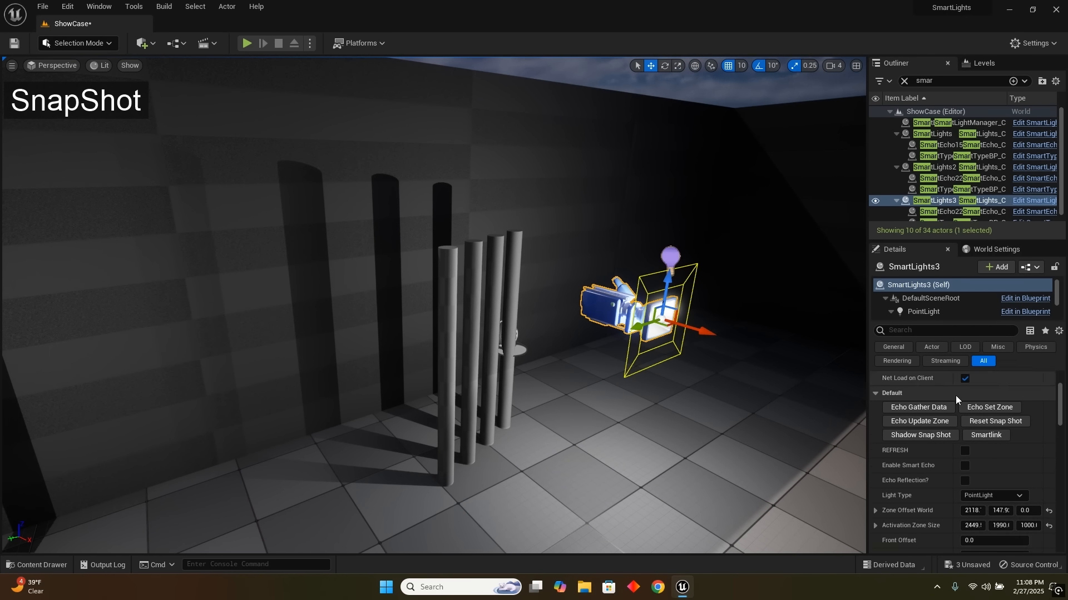
click(966, 451)
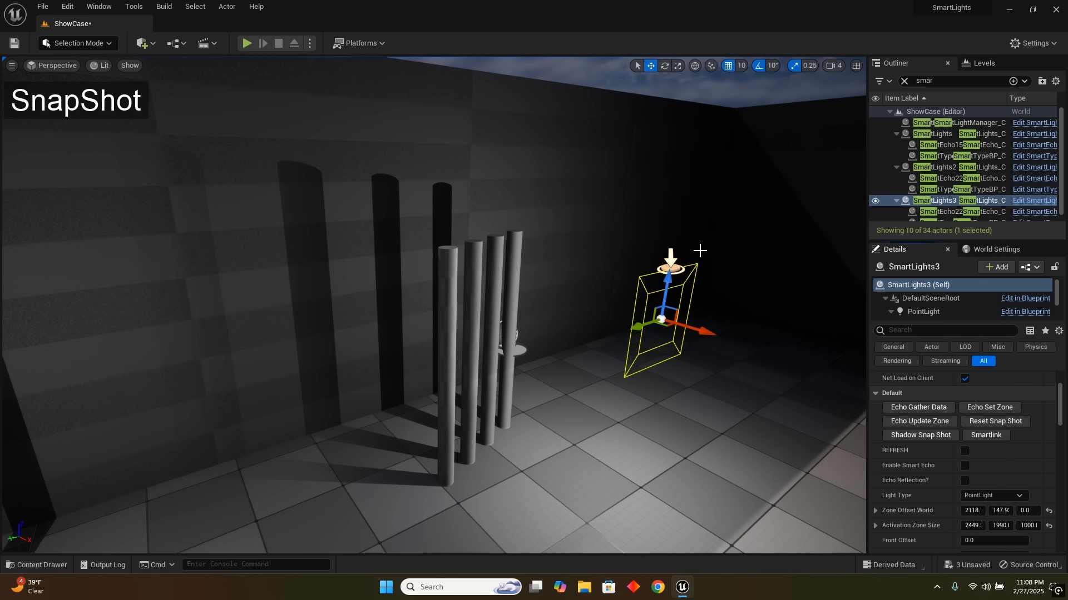
- Raise the SmartLights3 snapshot Shadow Threshold to about 1773819.1 and inspect the shadows around the column bases
scroll(932, 496, down, 3)
scroll(932, 496, down, 3)
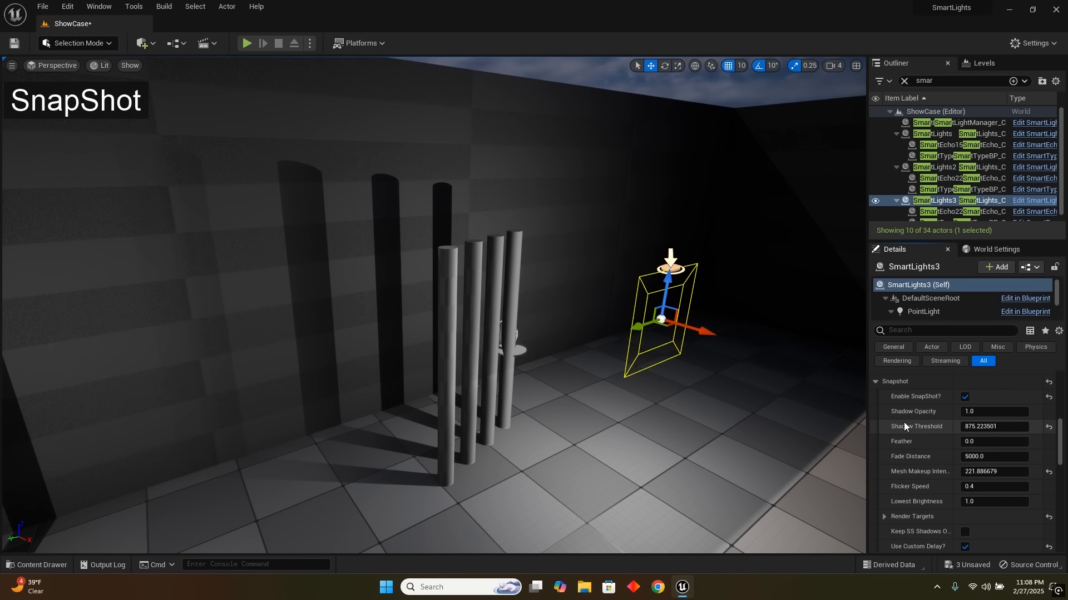
mouse_move(981, 428)
mouse_down()
mouse_move(1035, 428)
mouse_move(982, 427)
mouse_up()
key(w)
right_drag(667, 375, 589, 411)
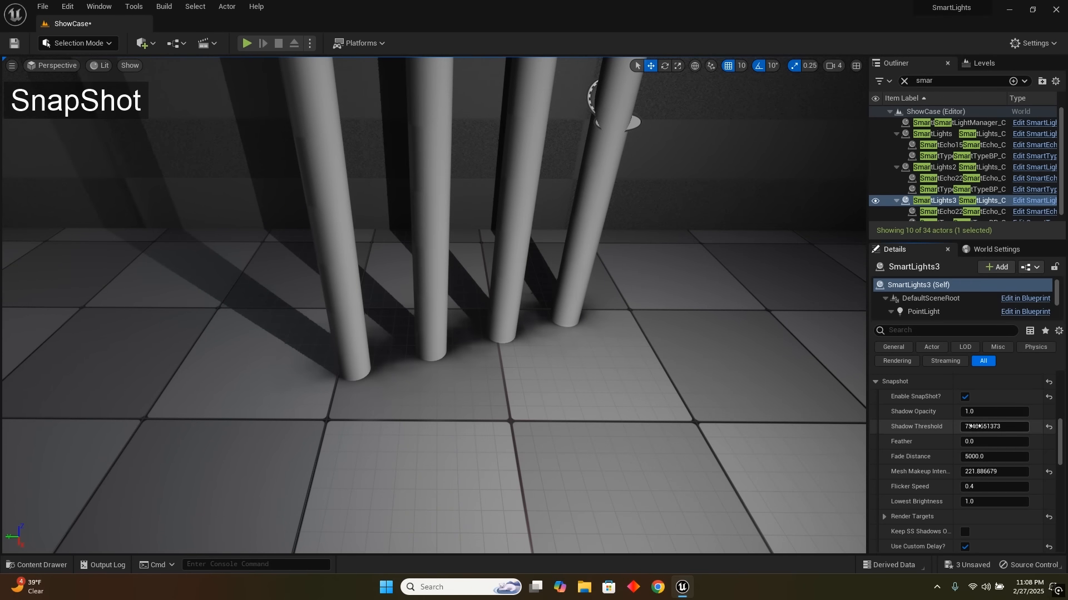
drag(995, 427, 1052, 427)
key(s)
right_drag(611, 362, 613, 308)
key(w)
key(s)
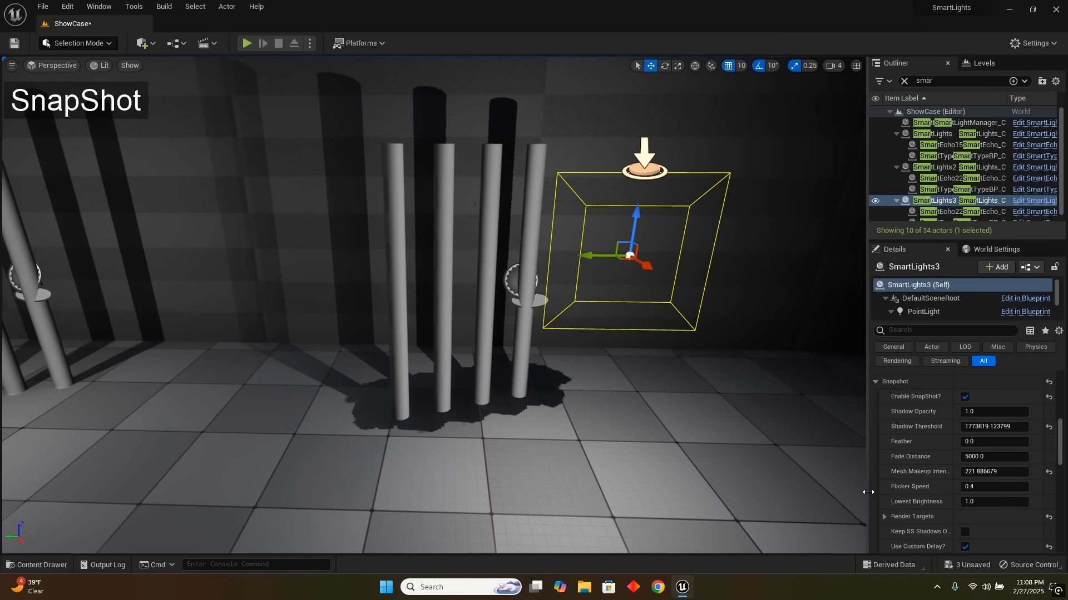
- Lower the SmartLights3 Shadow Threshold to about 5197.5 and check the column shadows from the front
drag(996, 427, 962, 427)
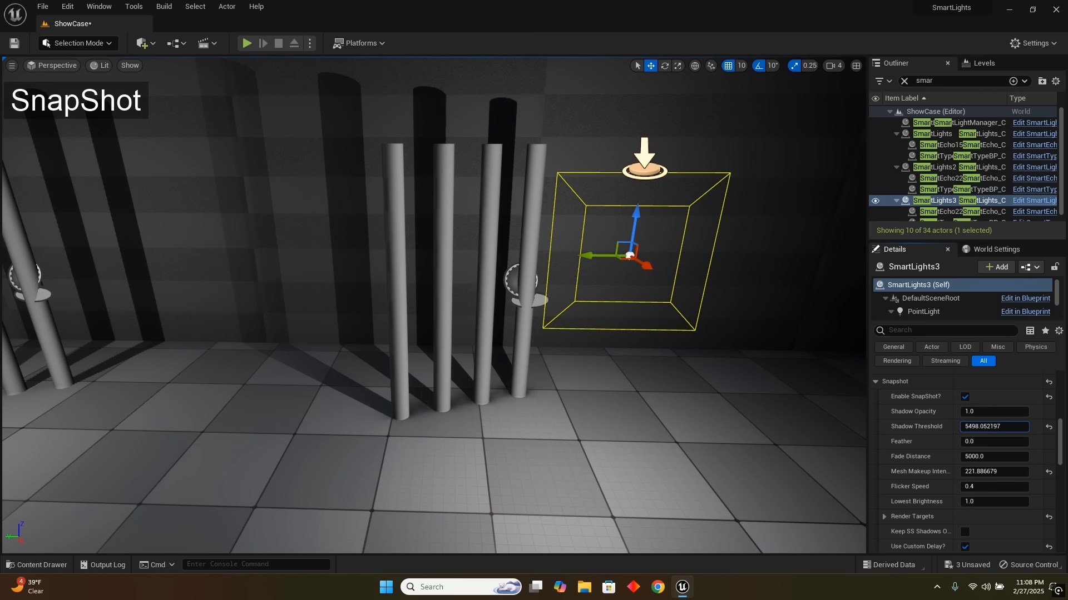
drag(997, 426, 994, 427)
key(w)
right_drag(669, 373, 626, 359)
key(s)
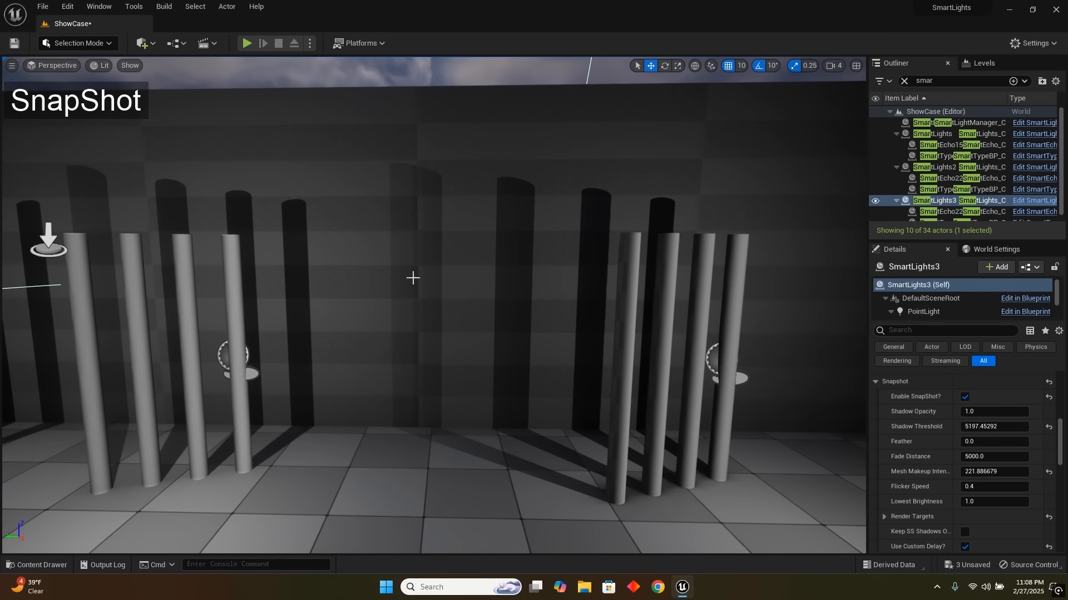
- Turn SnapShot off and on repeatedly for SmartLights3 to compare the lighting on its columns, leaving it enabled
click(965, 397)
click(966, 397)
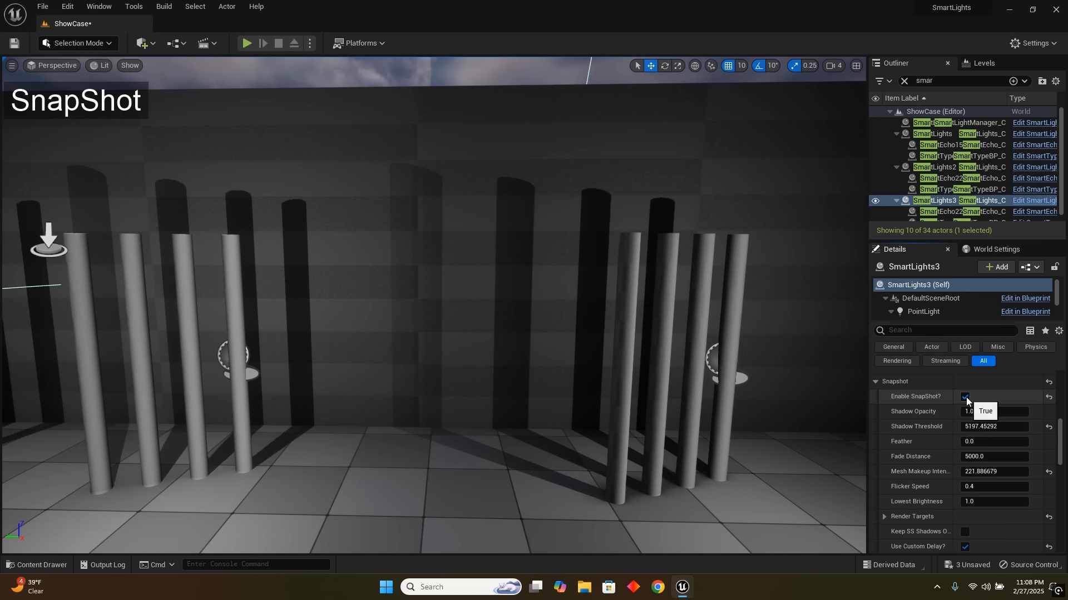
click(965, 397)
click(965, 397)
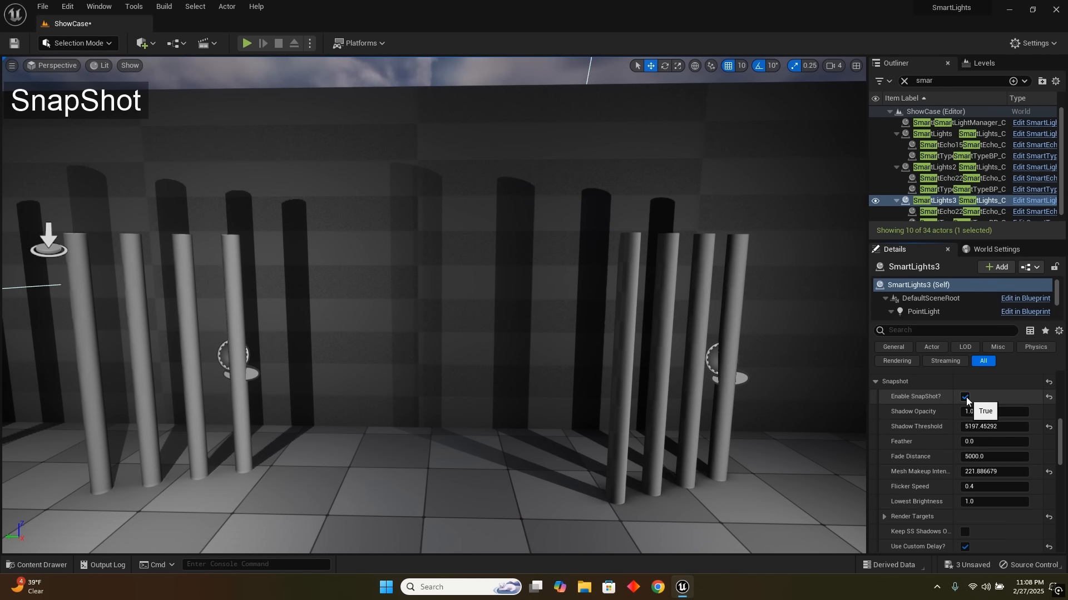
click(965, 397)
click(965, 397)
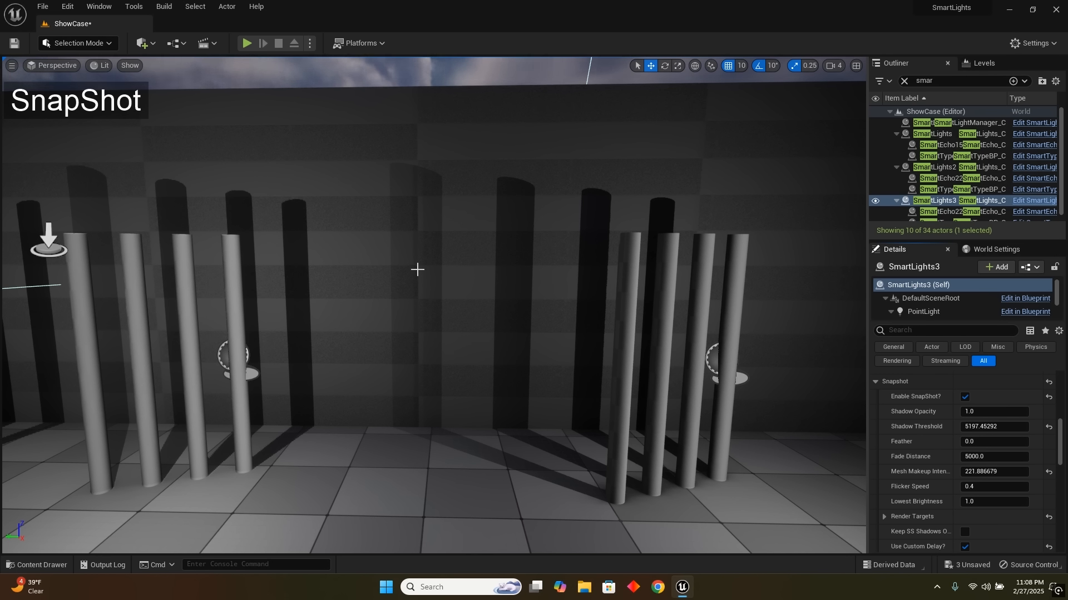
click(965, 397)
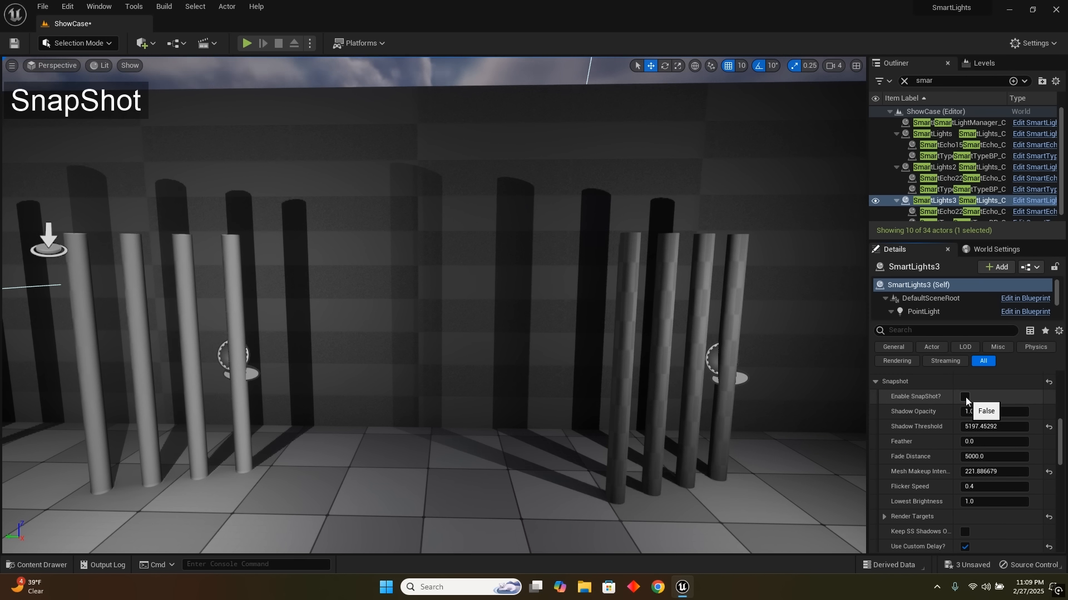
click(965, 397)
- View the SmartLights3 columns and light from the side and save the ShowCase level
key(s)
right_drag(767, 429, 828, 423)
key(w)
key(s)
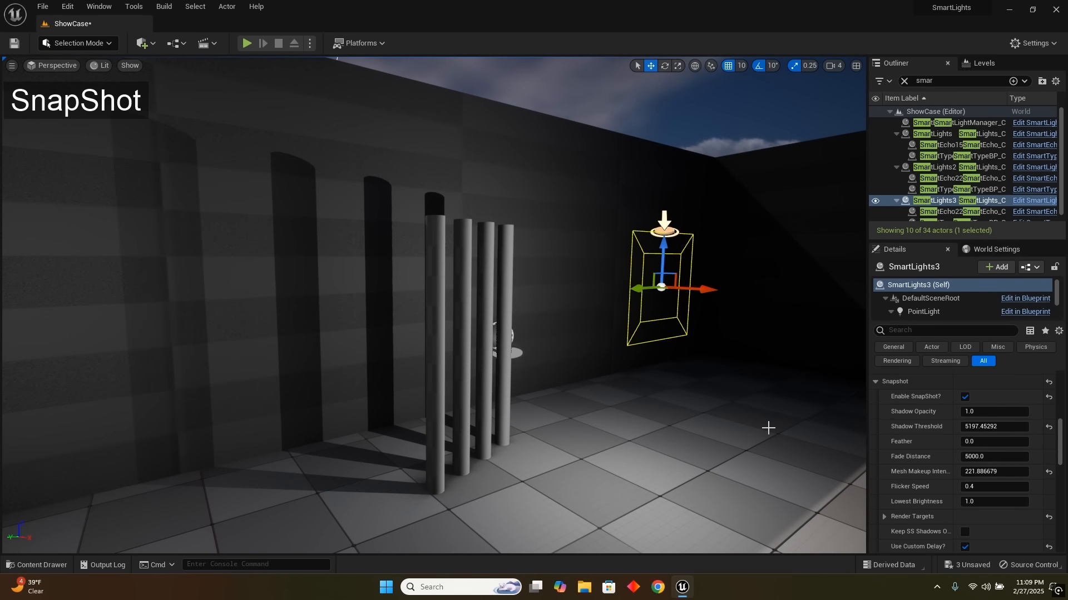
key(ctrl+s)
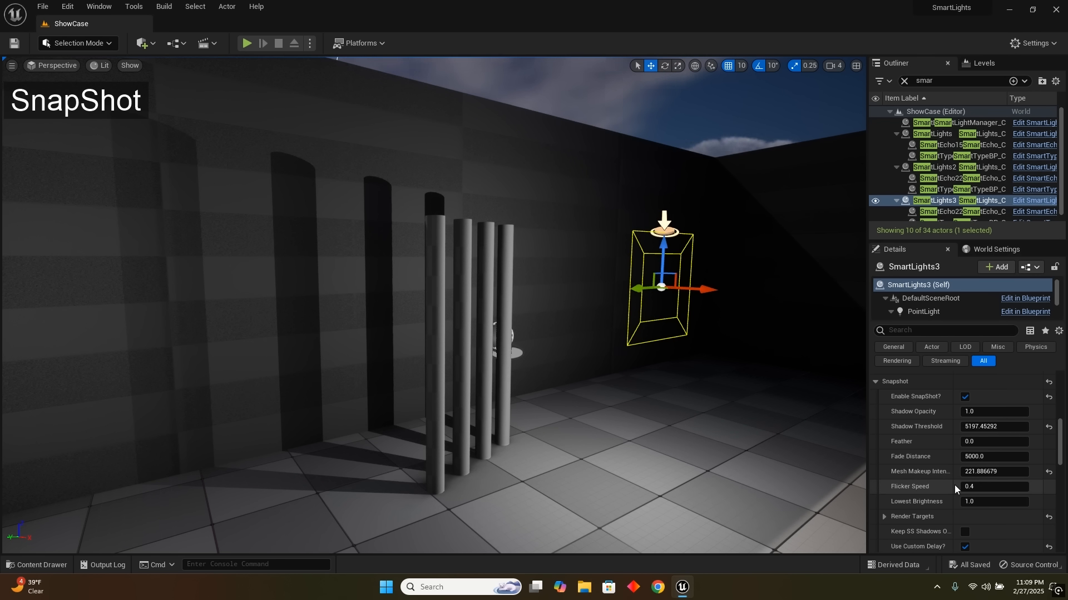
- Reset and retake the SmartLights3 shadow snapshot, and refresh the light
scroll(954, 484, up, 2)
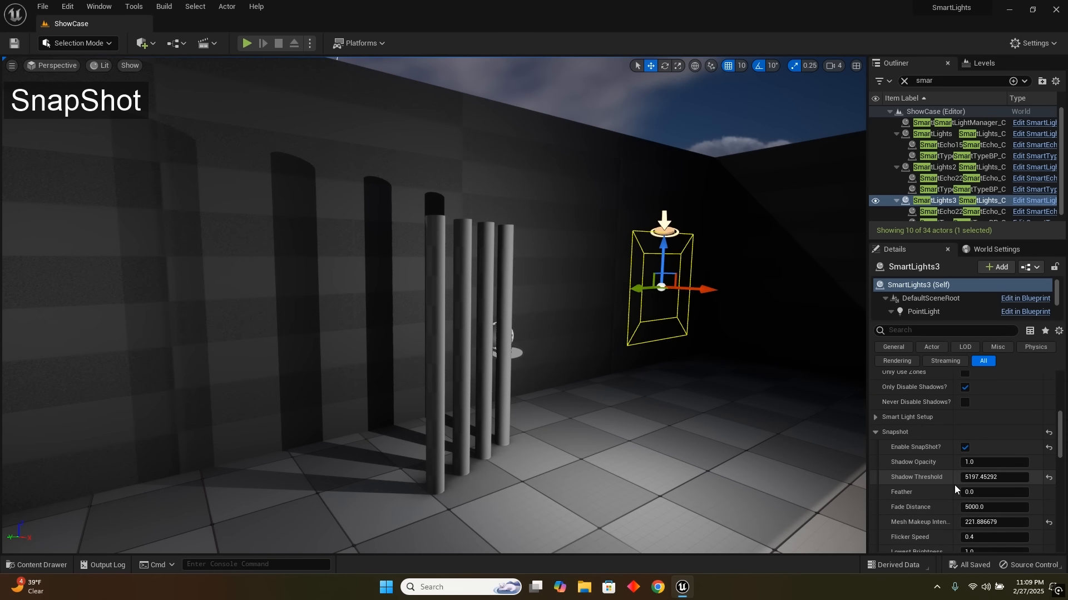
scroll(954, 484, down, 2)
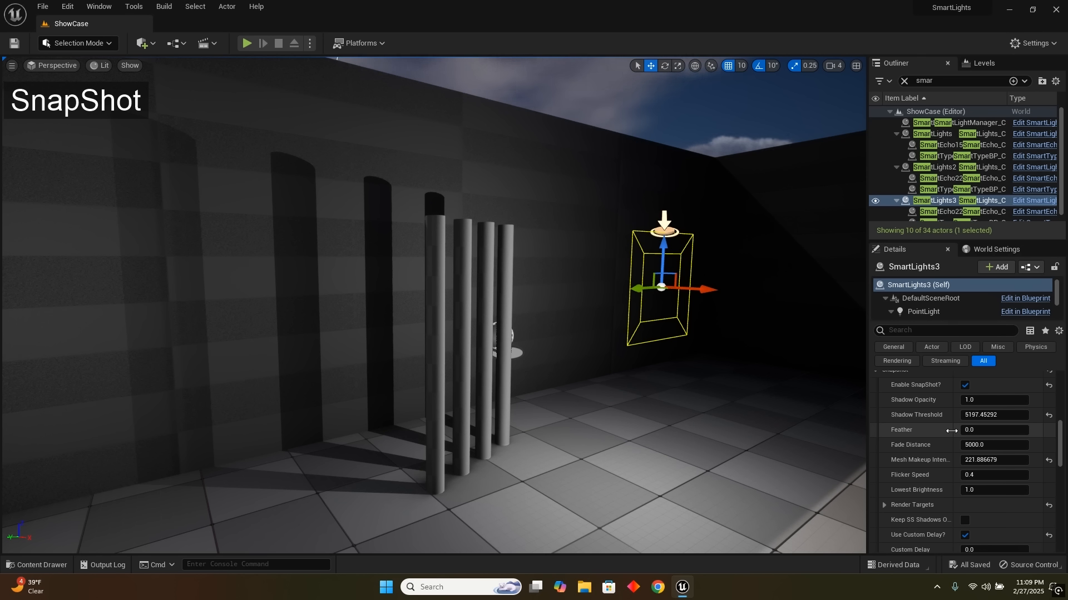
scroll(951, 431, up, 4)
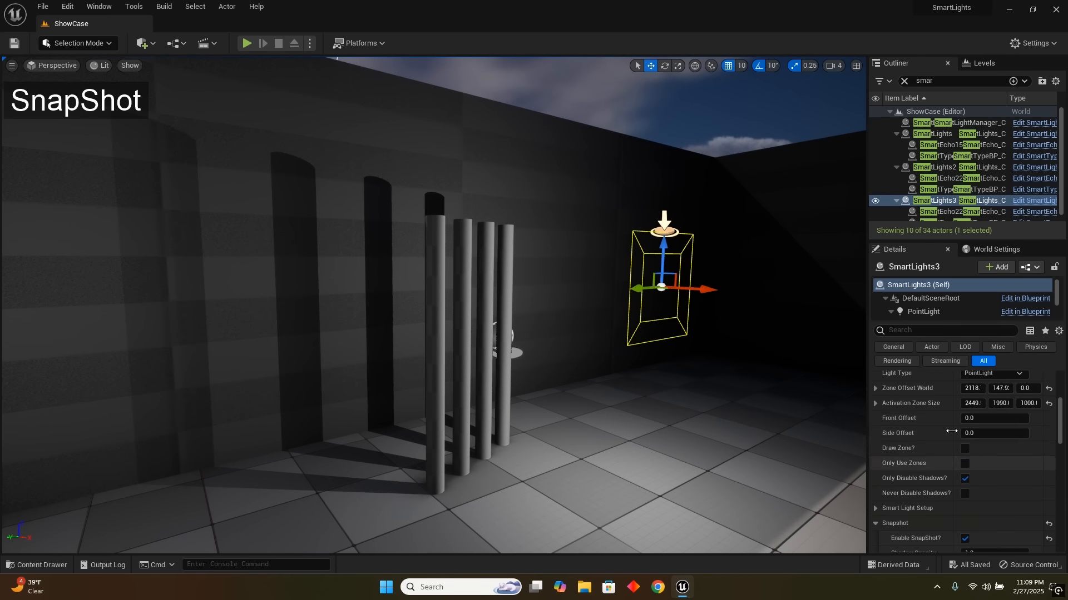
scroll(952, 431, down, 4)
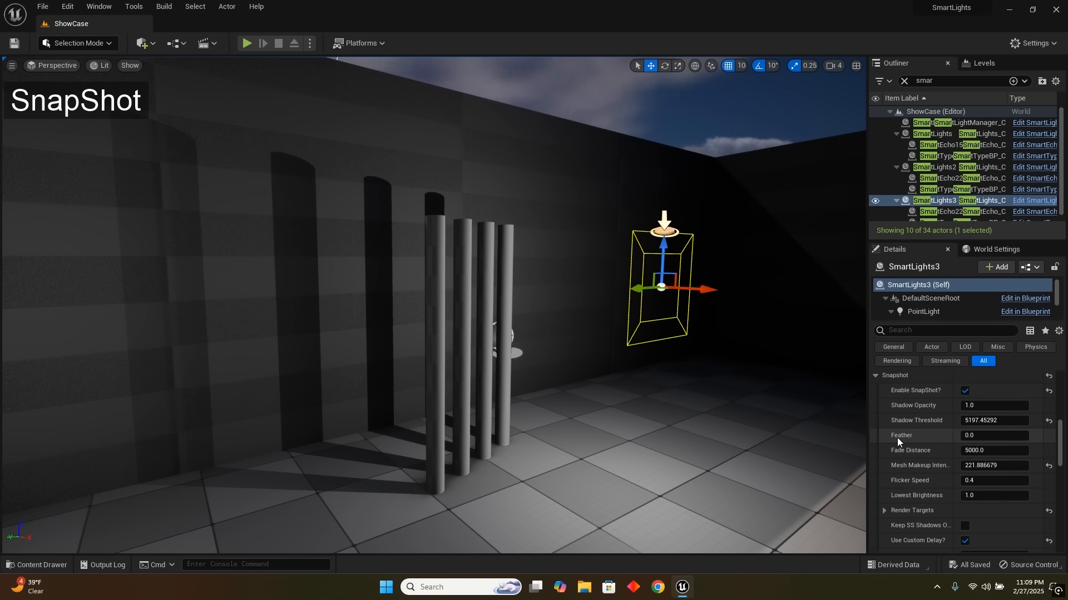
scroll(905, 408, up, 8)
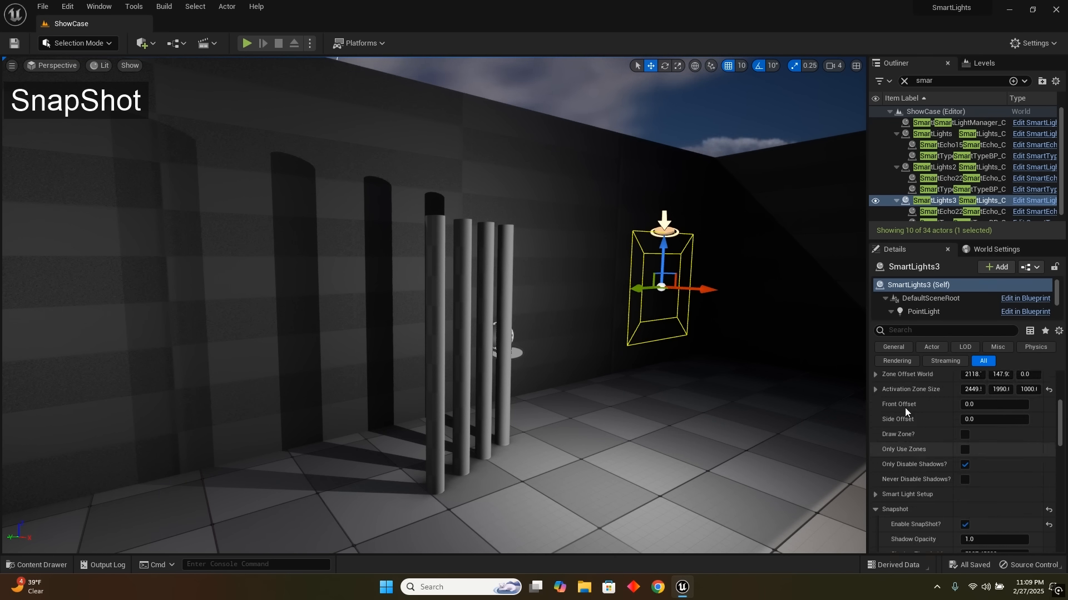
scroll(905, 408, up, 1)
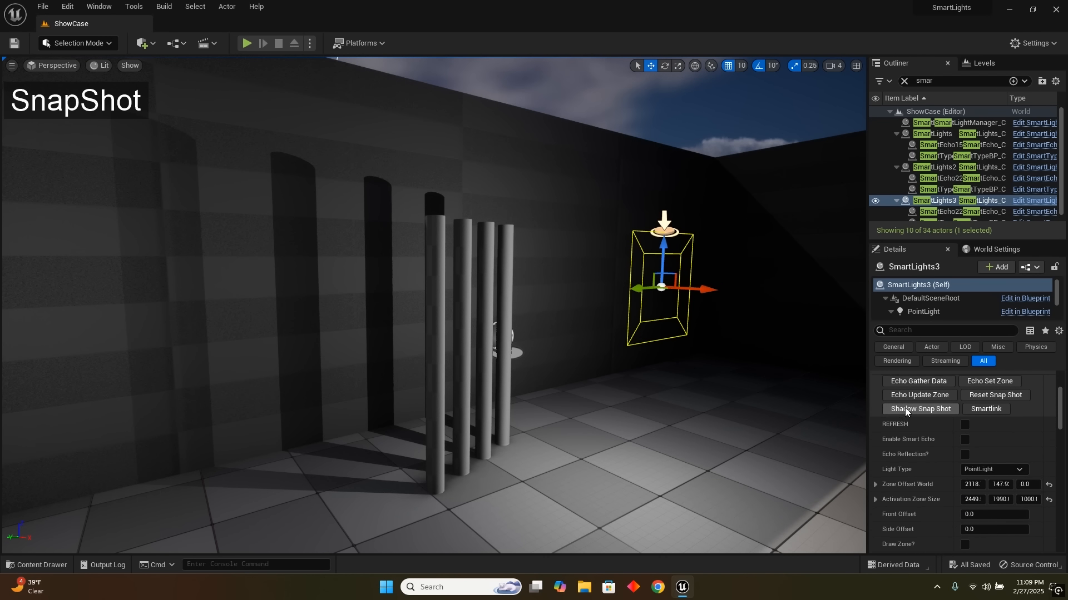
click(998, 402)
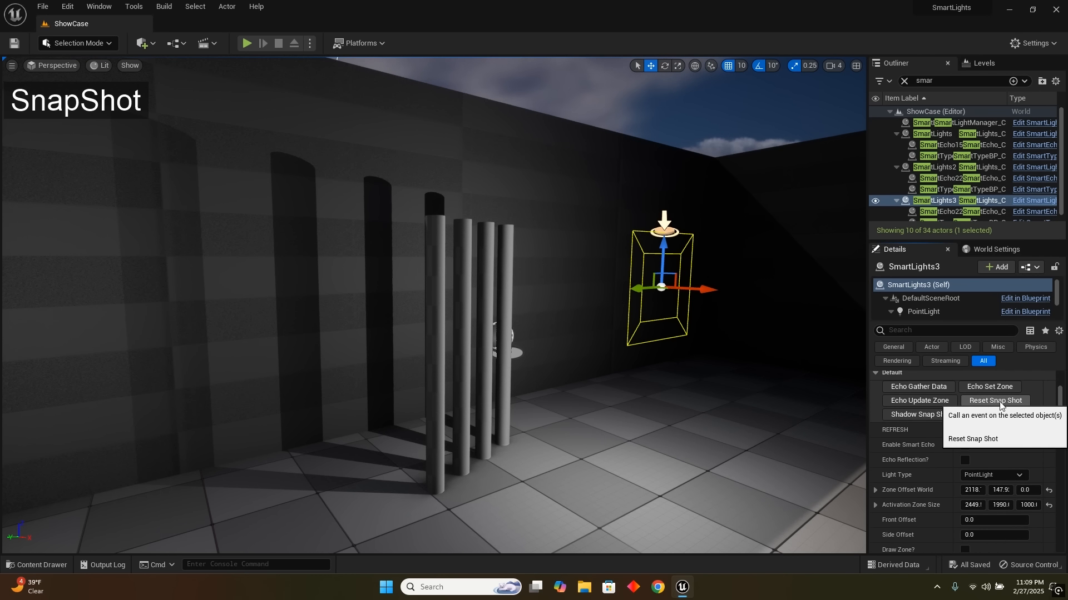
click(918, 415)
click(964, 432)
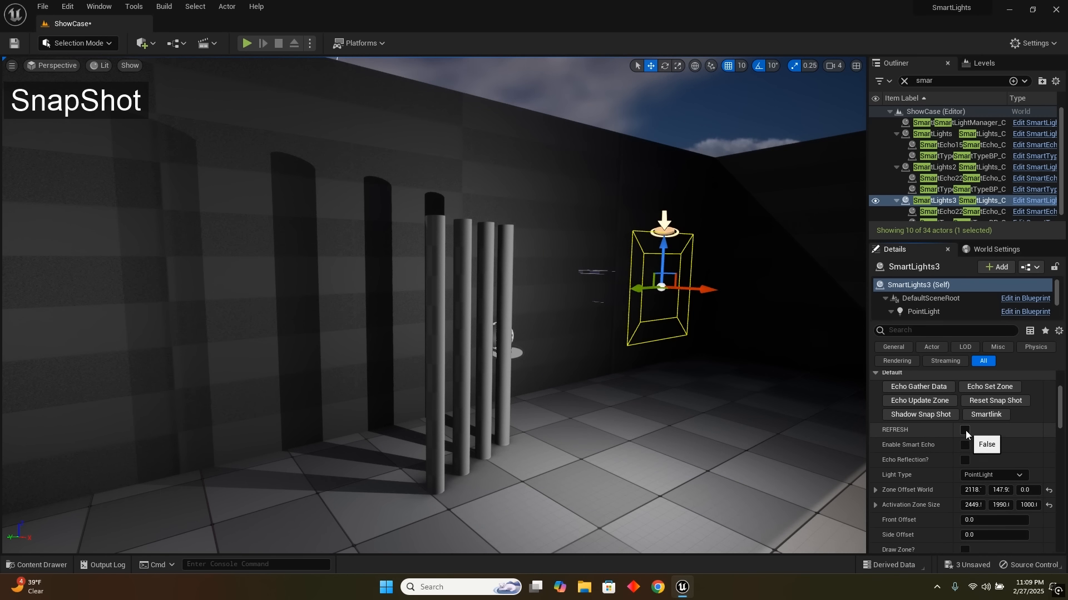
- Expand the SmartLights3 Render Targets to examine its snapshot textures, and collapse them again
scroll(907, 448, down, 5)
scroll(907, 448, down, 6)
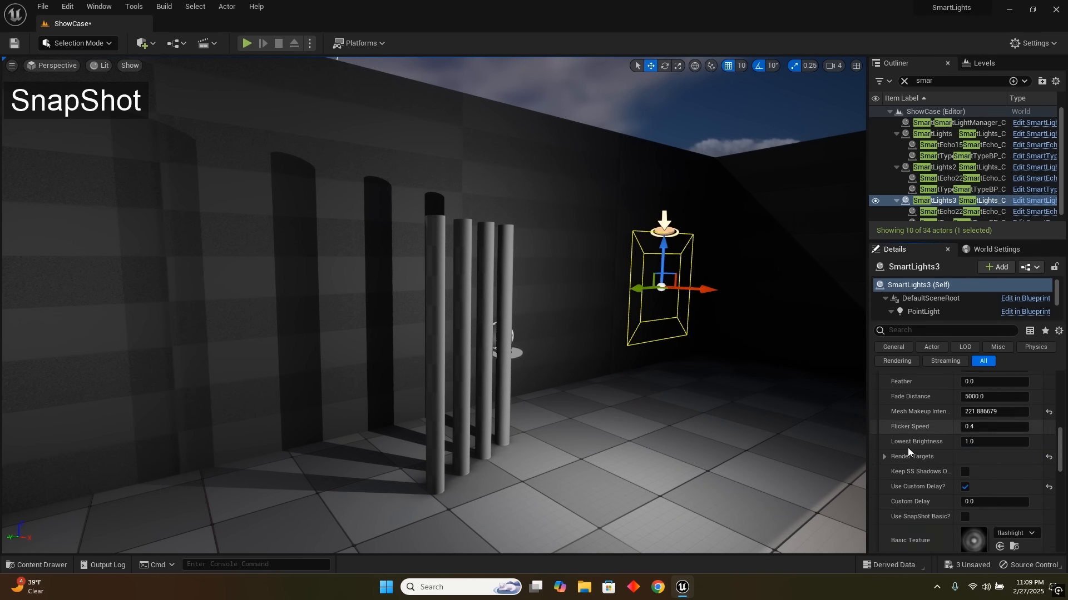
scroll(907, 448, up, 1)
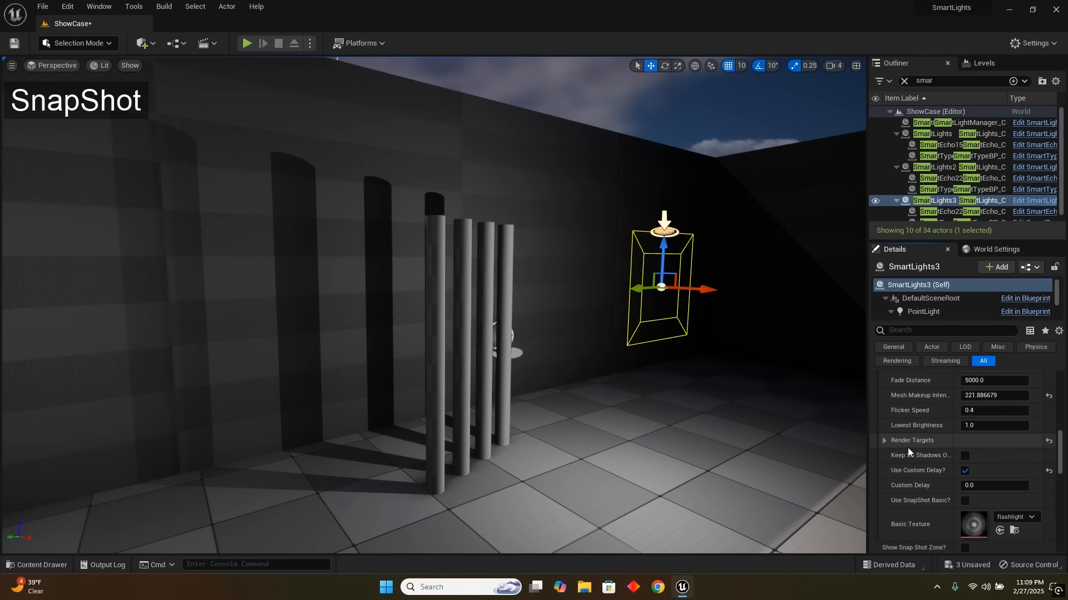
click(883, 440)
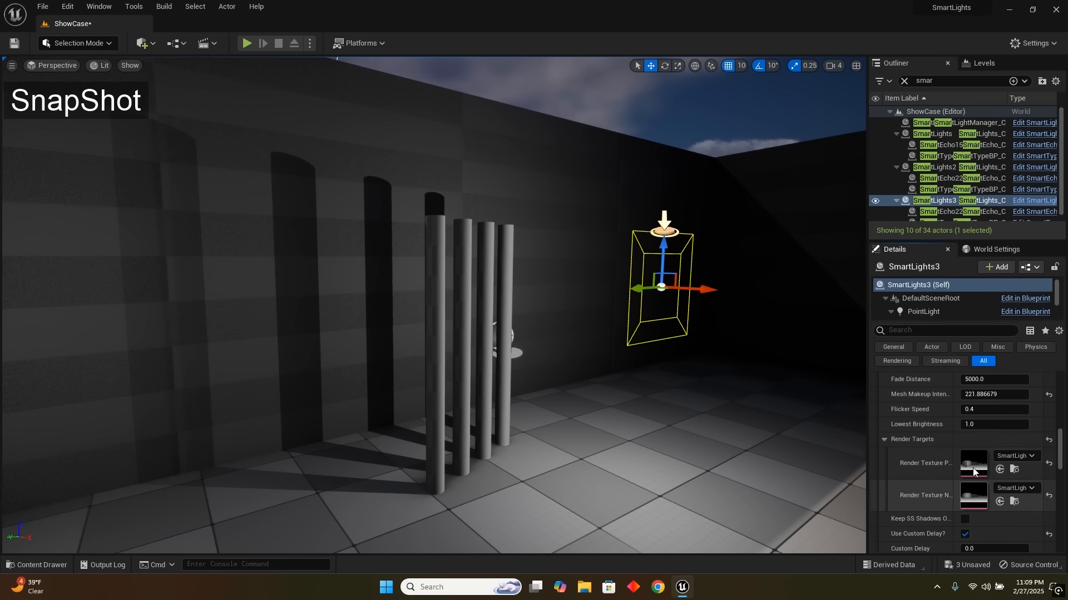
click(884, 440)
scroll(939, 402, up, 2)
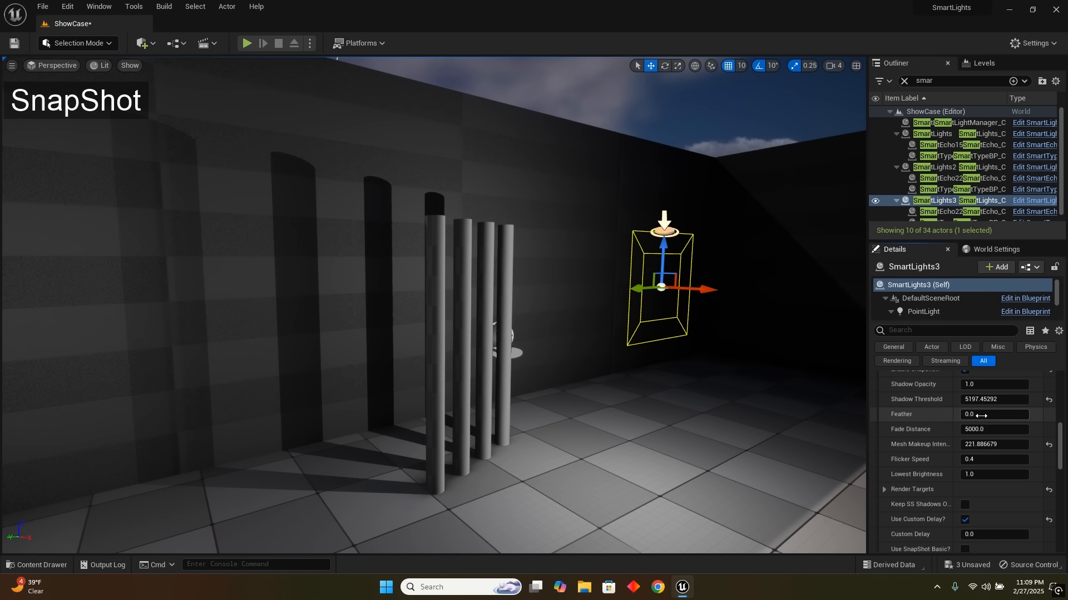
- Set the SmartLights3 snapshot Feather to 20 and save the ShowCase level
text(0)
key(Return)
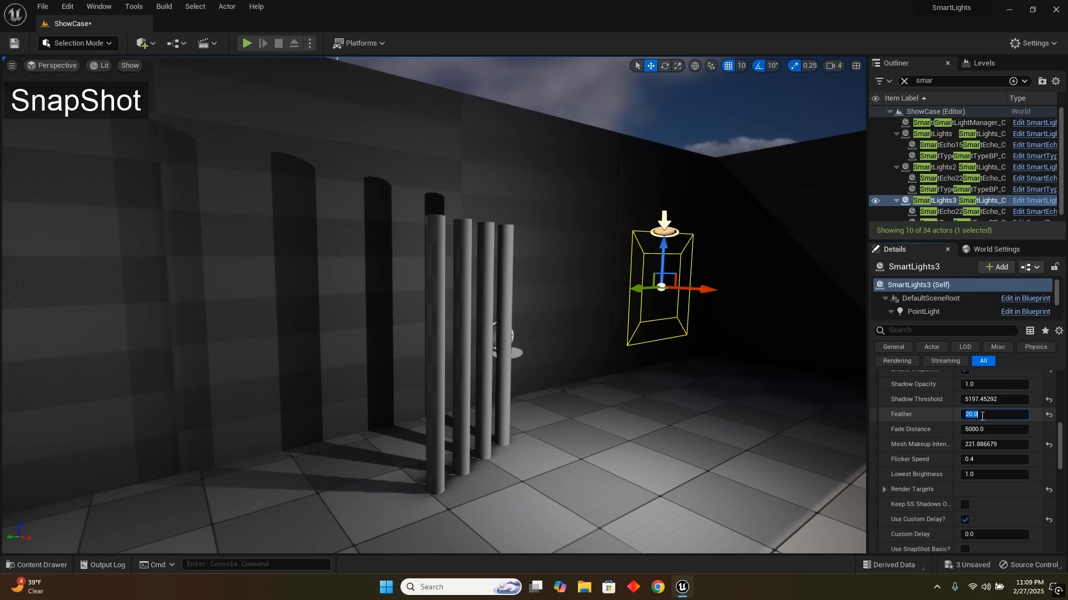
click(922, 417)
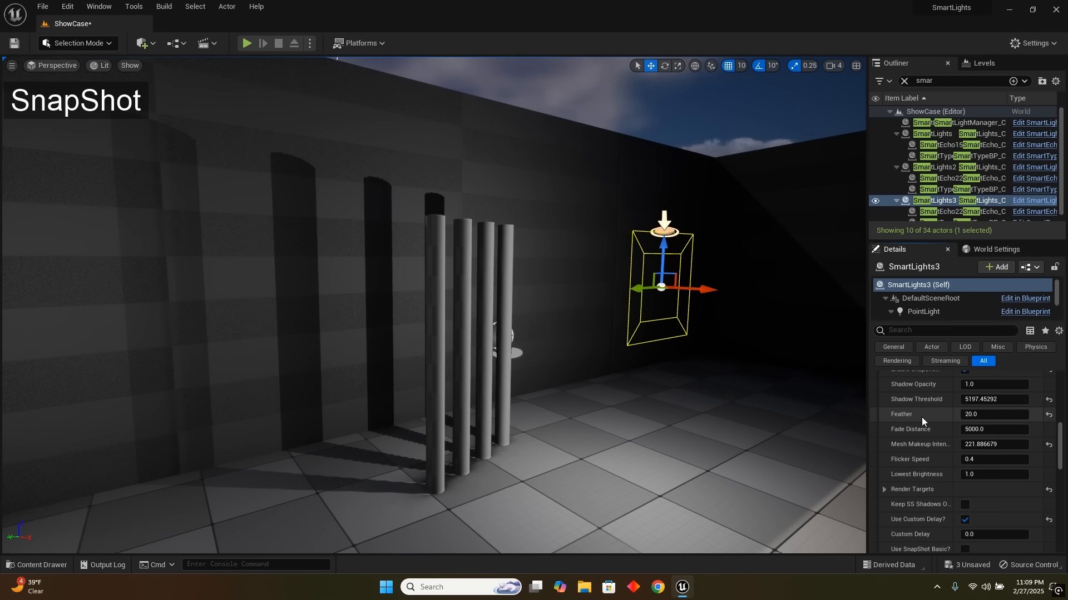
scroll(922, 417, up, 2)
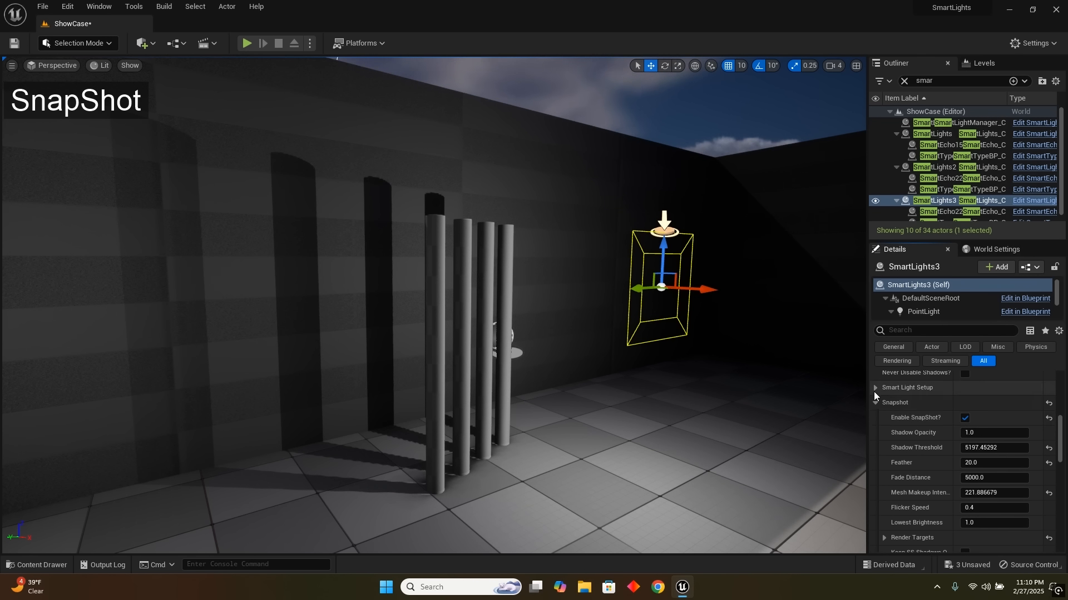
key(ctrl+s)
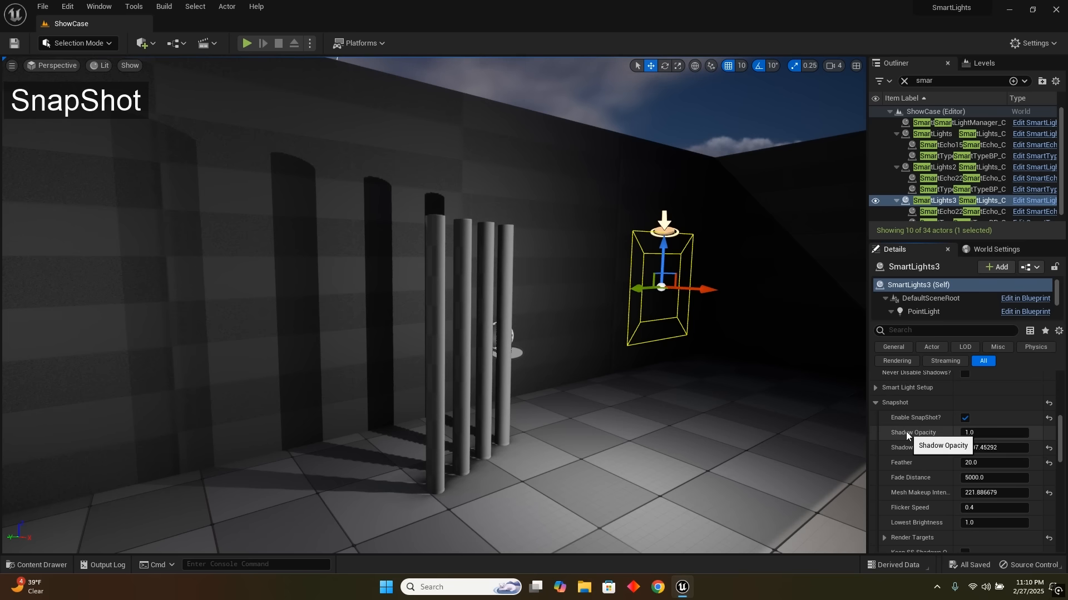
- Toggle SnapShot on SmartLights3 to compare its column shadows, and refresh the light
scroll(906, 432, down, 1)
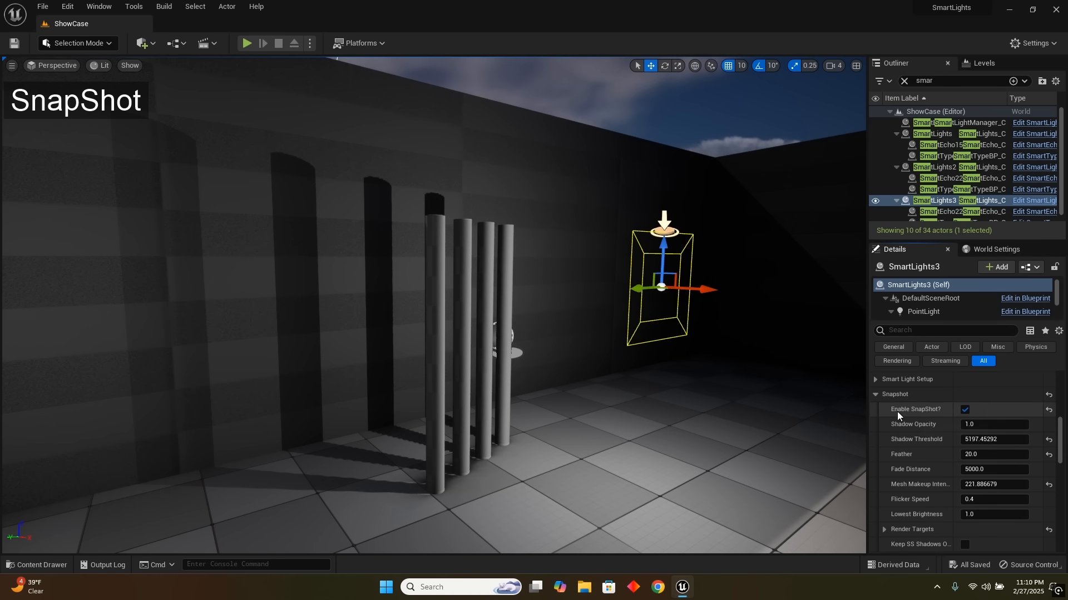
click(965, 410)
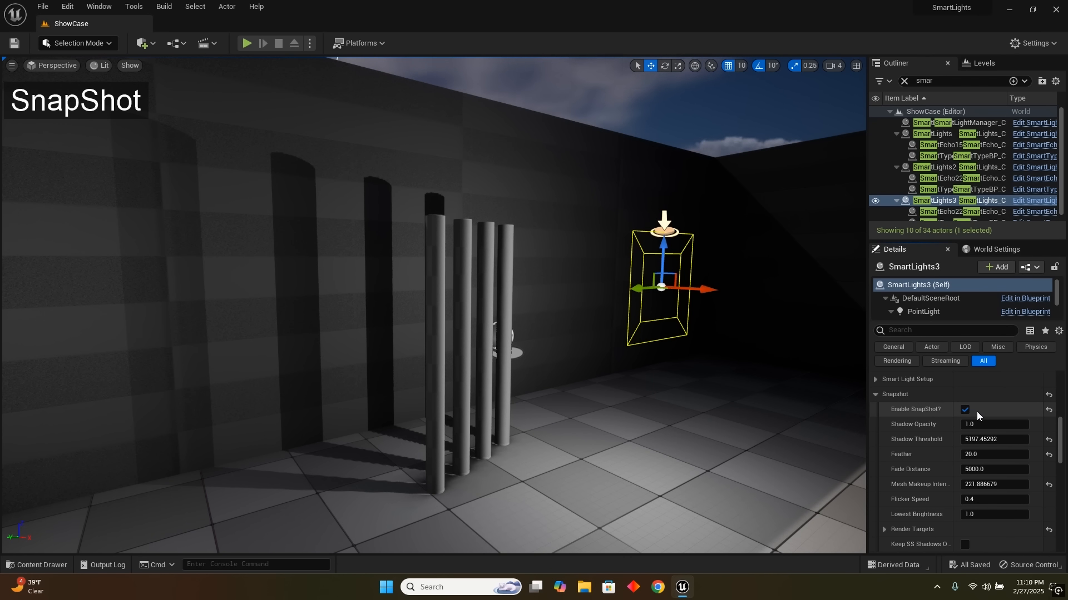
scroll(976, 411, up, 5)
scroll(976, 412, up, 3)
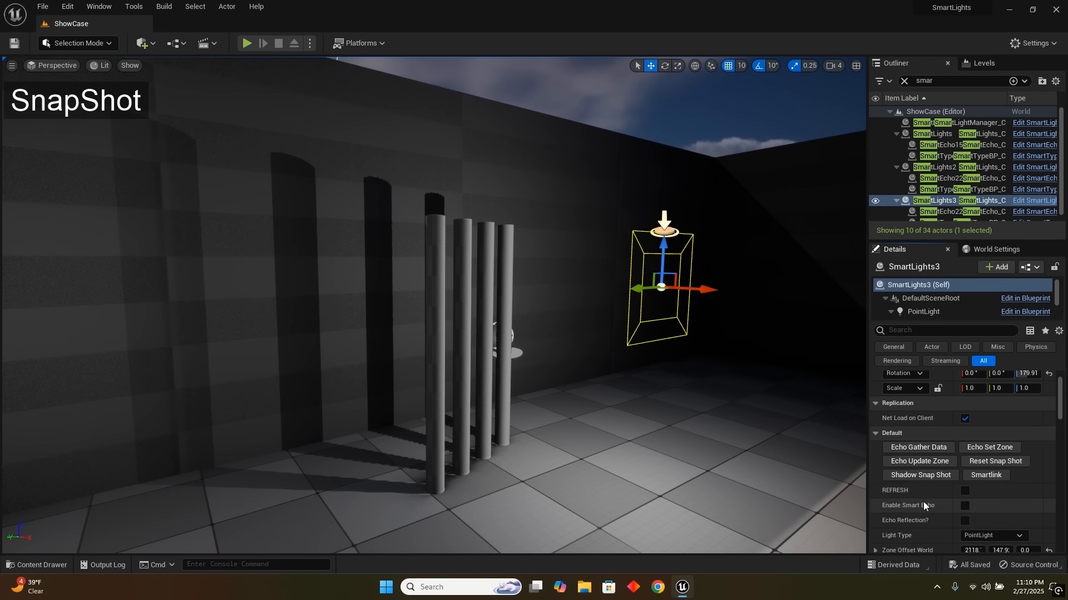
click(965, 491)
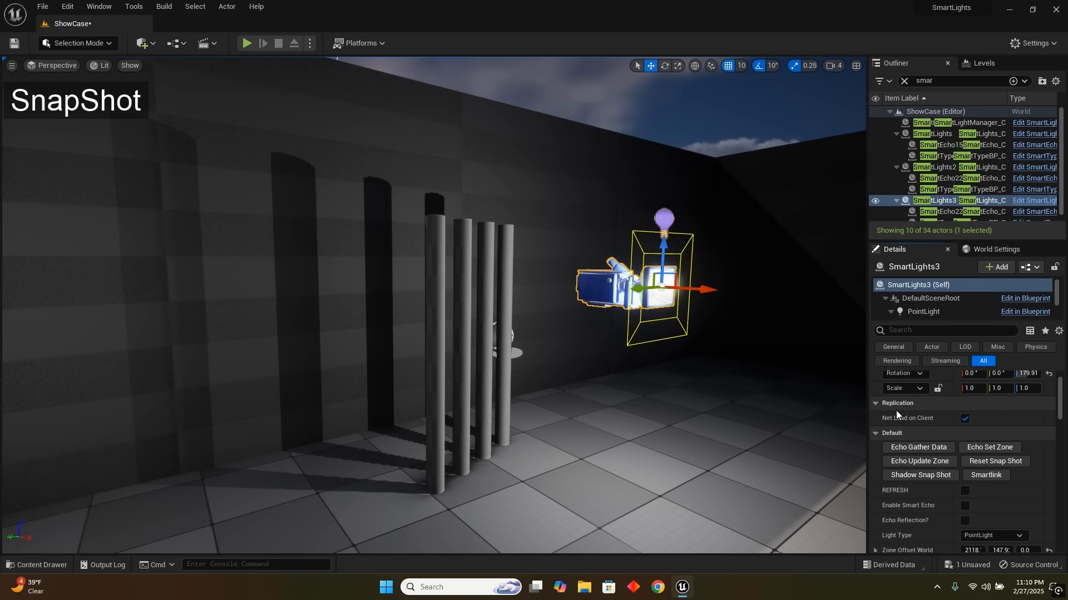
- Recheck the SmartLights3 shadows against the real lighting and turn SnapShot off
scroll(896, 411, down, 5)
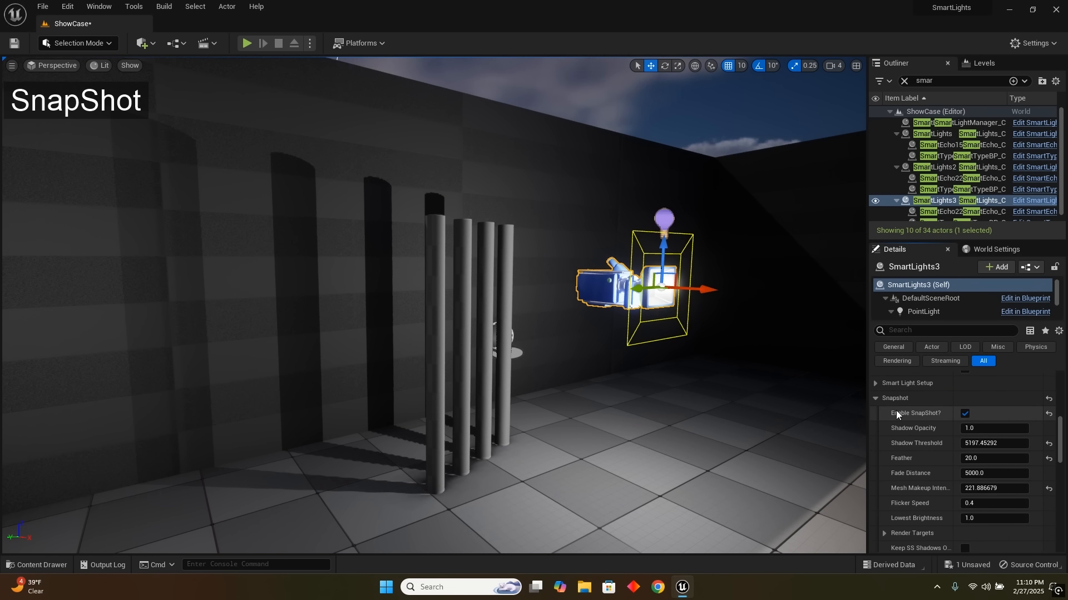
scroll(895, 413, up, 1)
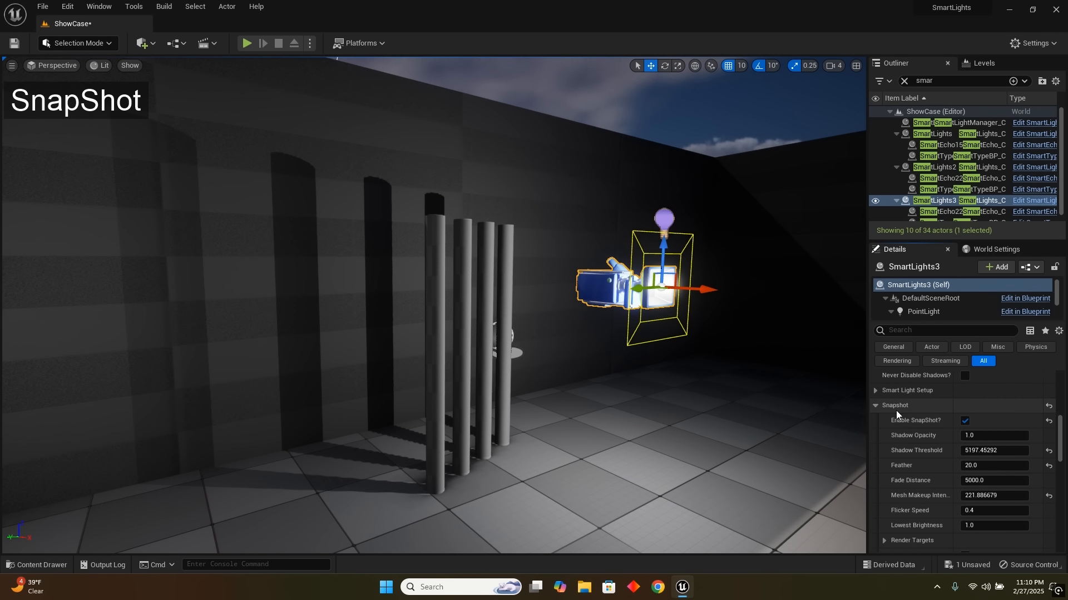
click(965, 421)
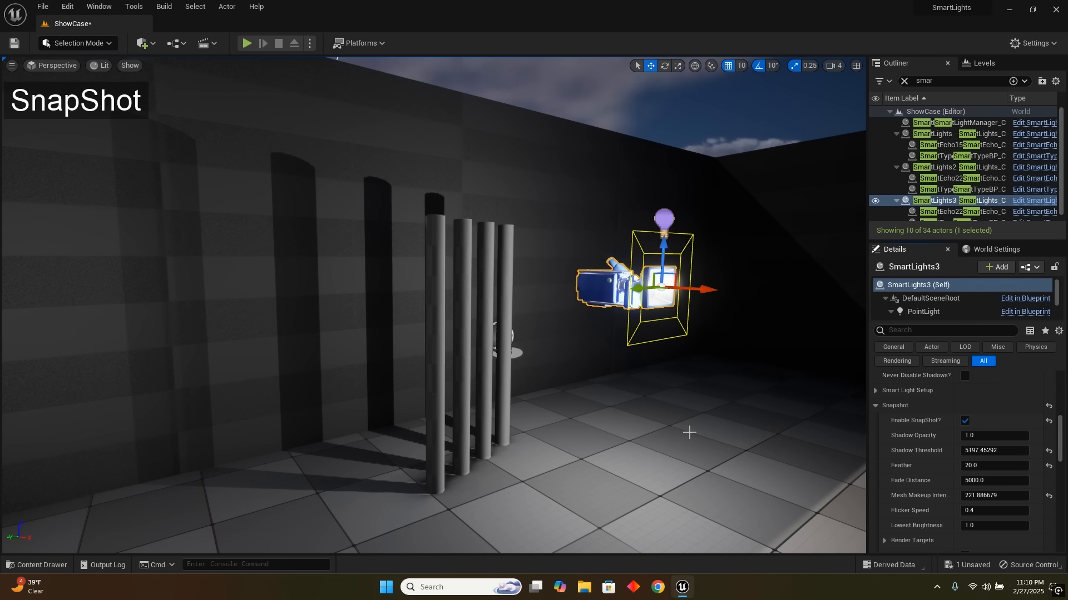
- Browse to the Textures folder under Content to examine the saved SmartLights snapshot textures, and return to the level view
key(ctrl+space)
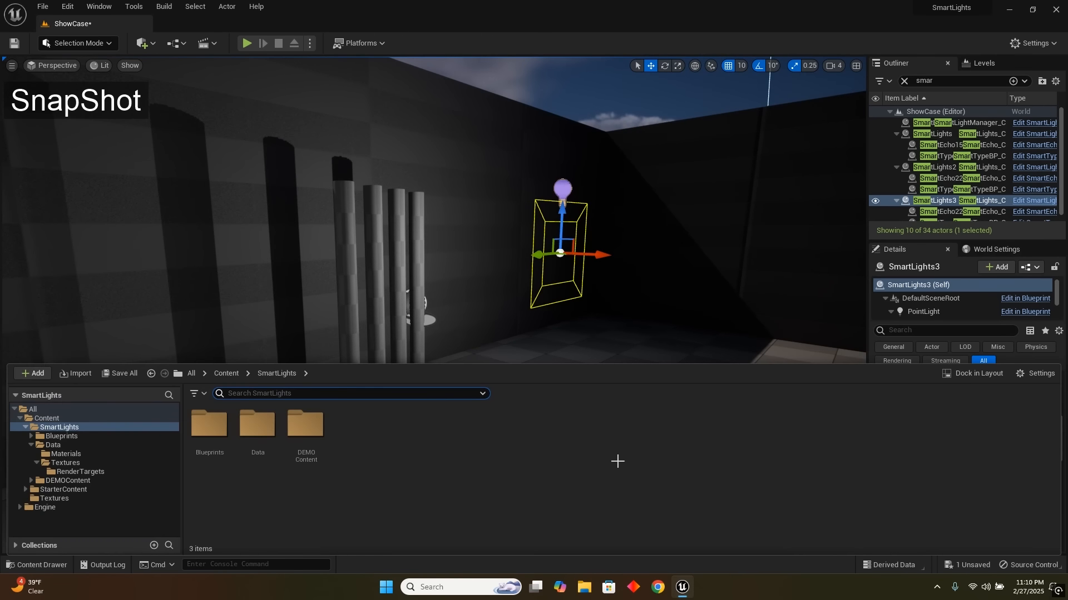
click(228, 373)
double_click(305, 425)
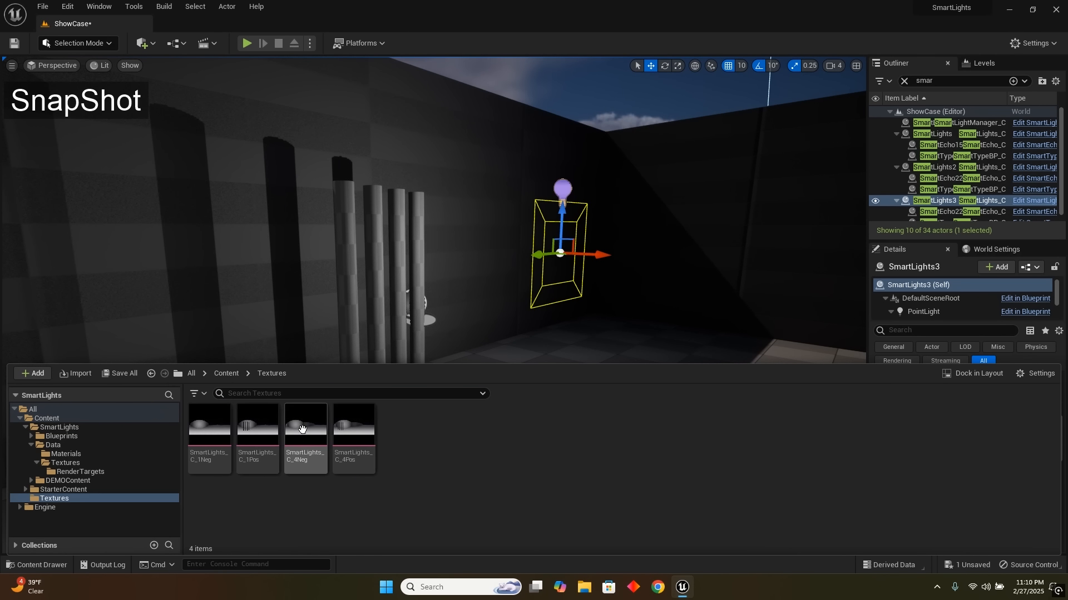
right_drag(551, 347, 528, 343)
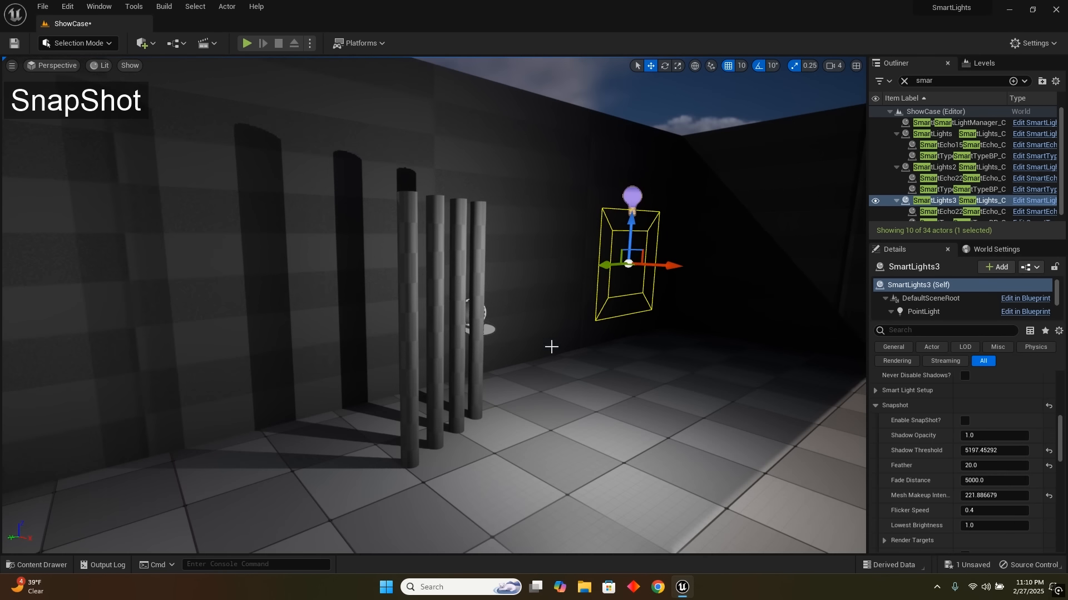
- Enable SnapShot for SmartLights3 and take a new shadow snapshot
click(964, 421)
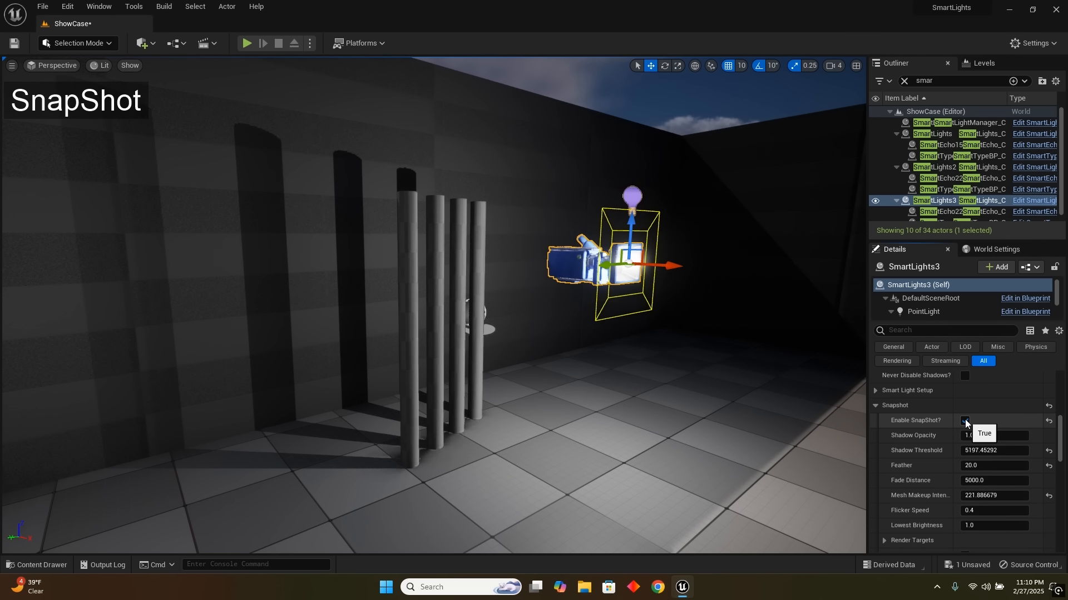
scroll(944, 432, up, 5)
scroll(943, 428, up, 4)
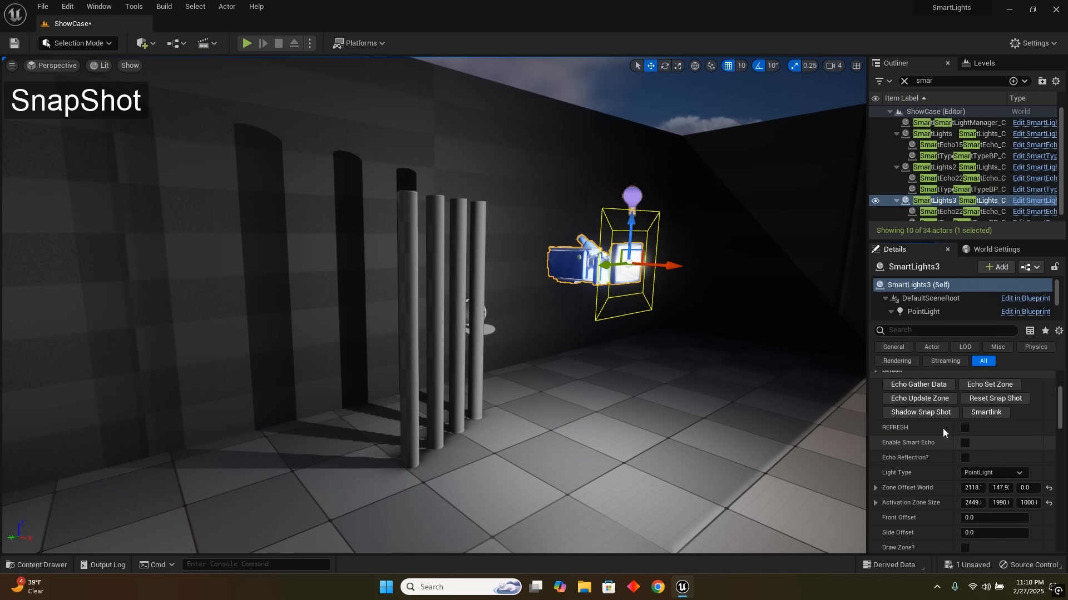
click(930, 427)
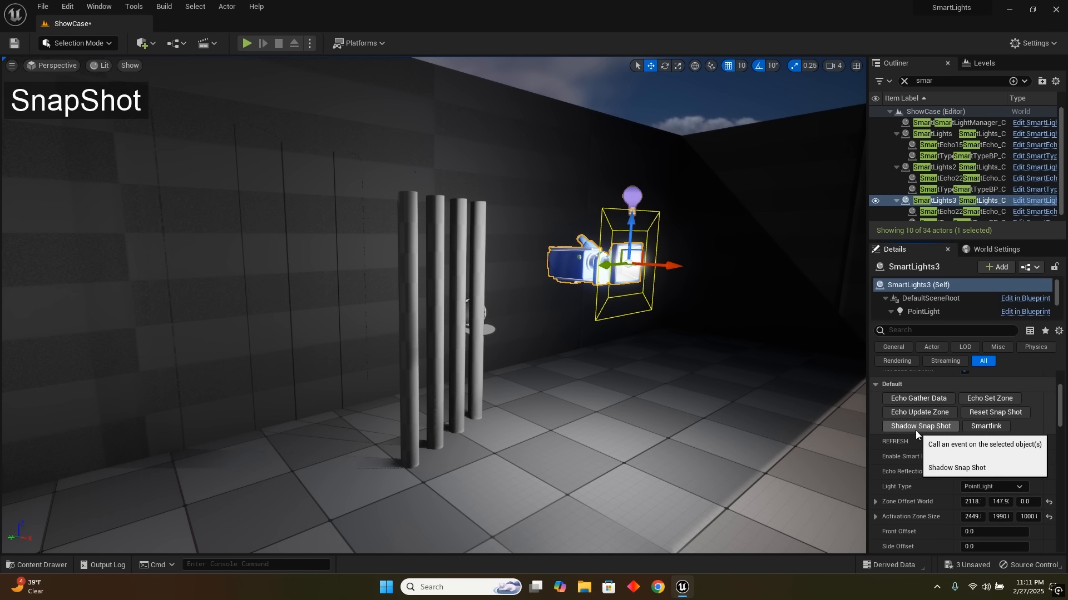
- Check the SmartLights3 snapshot settings, reset and retake the shadow snapshot, and refresh the light
scroll(915, 431, down, 5)
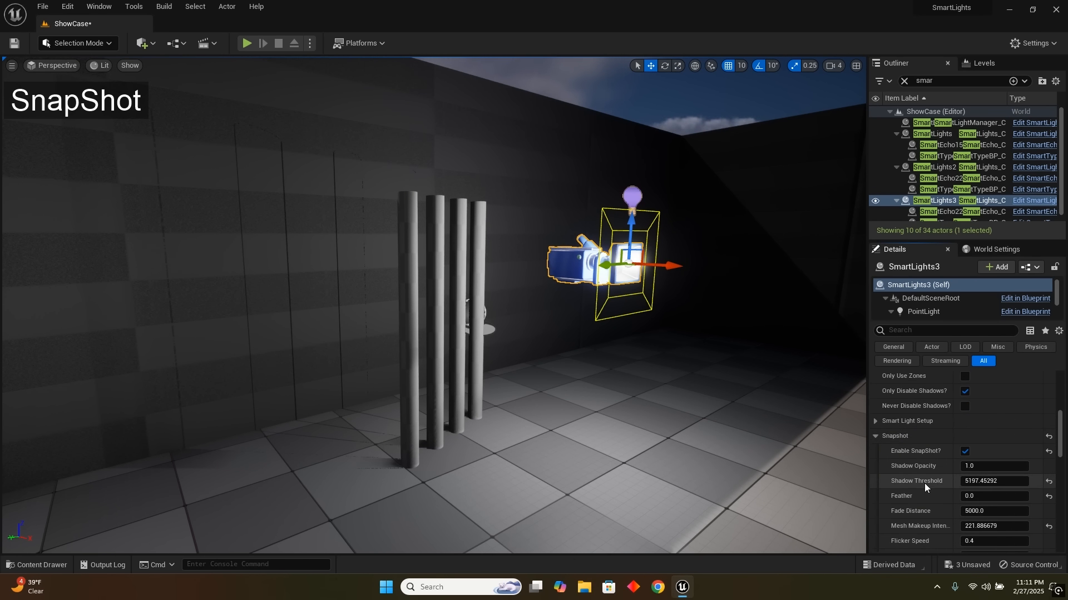
scroll(924, 482, up, 5)
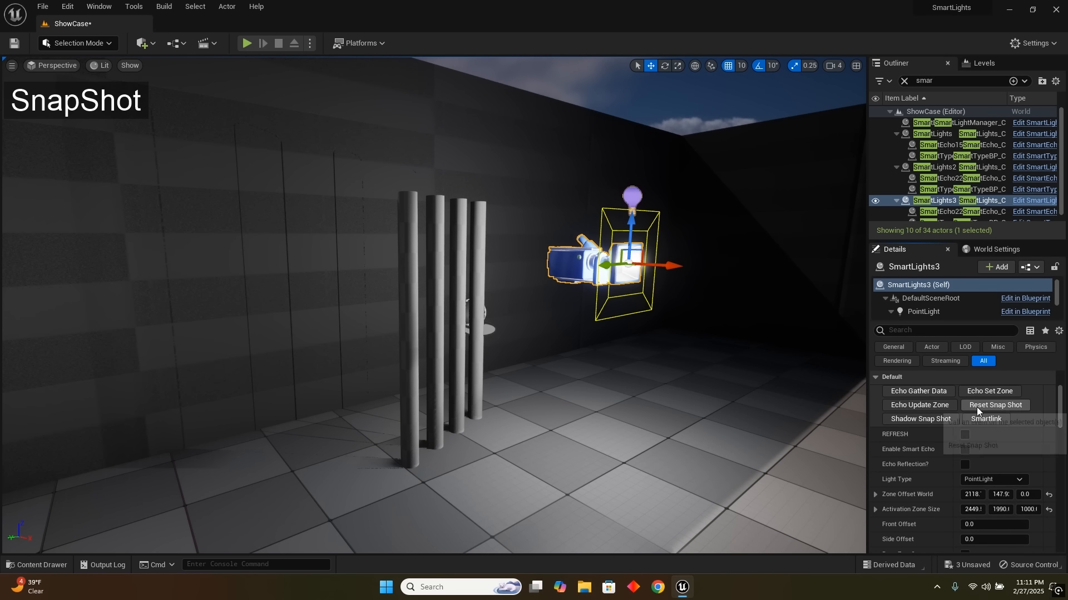
click(977, 408)
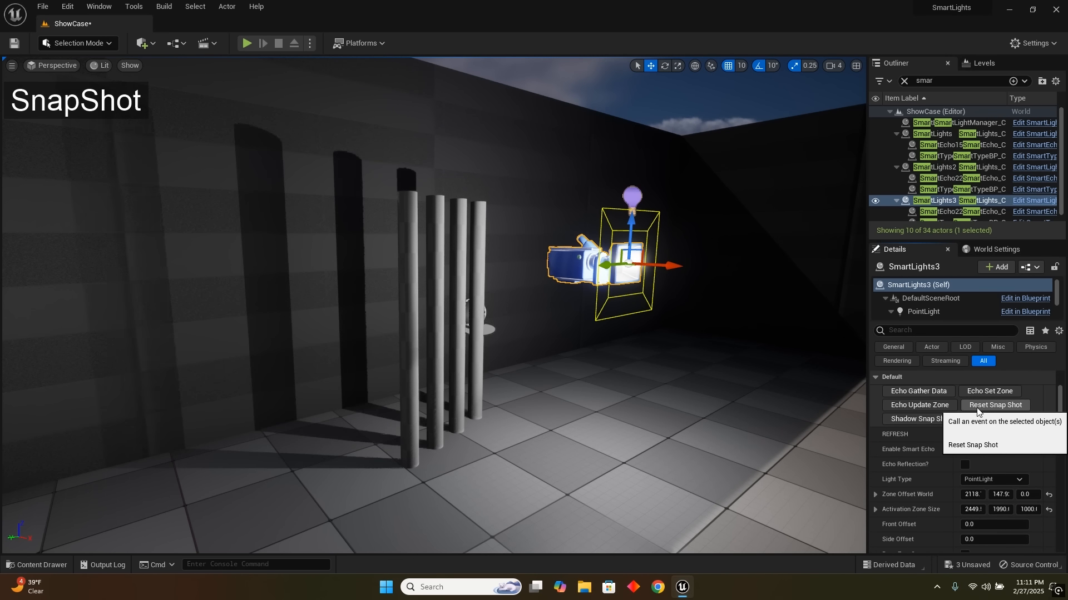
click(922, 420)
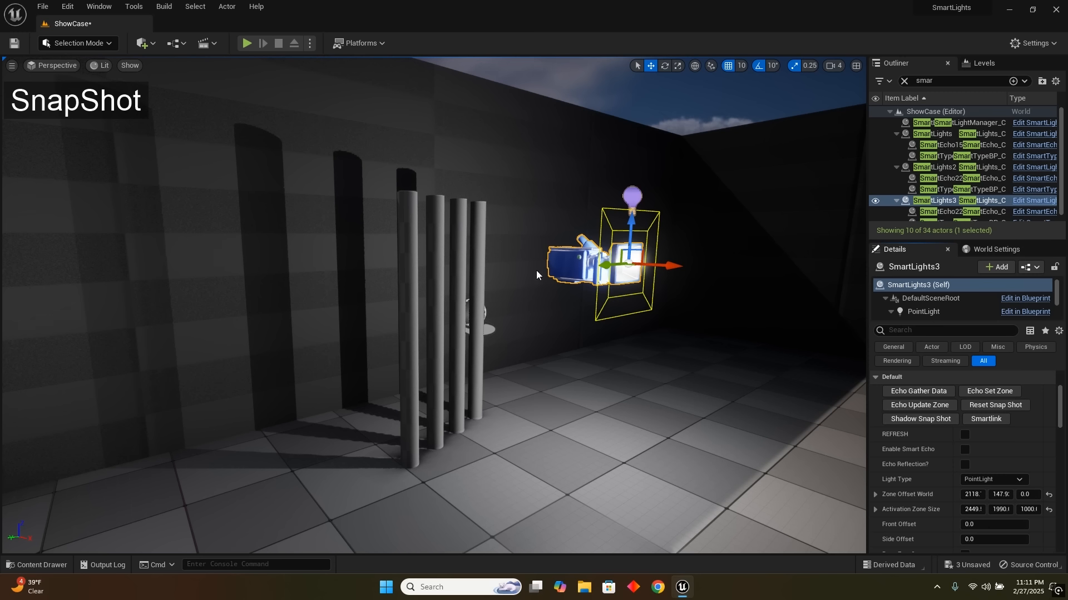
click(965, 435)
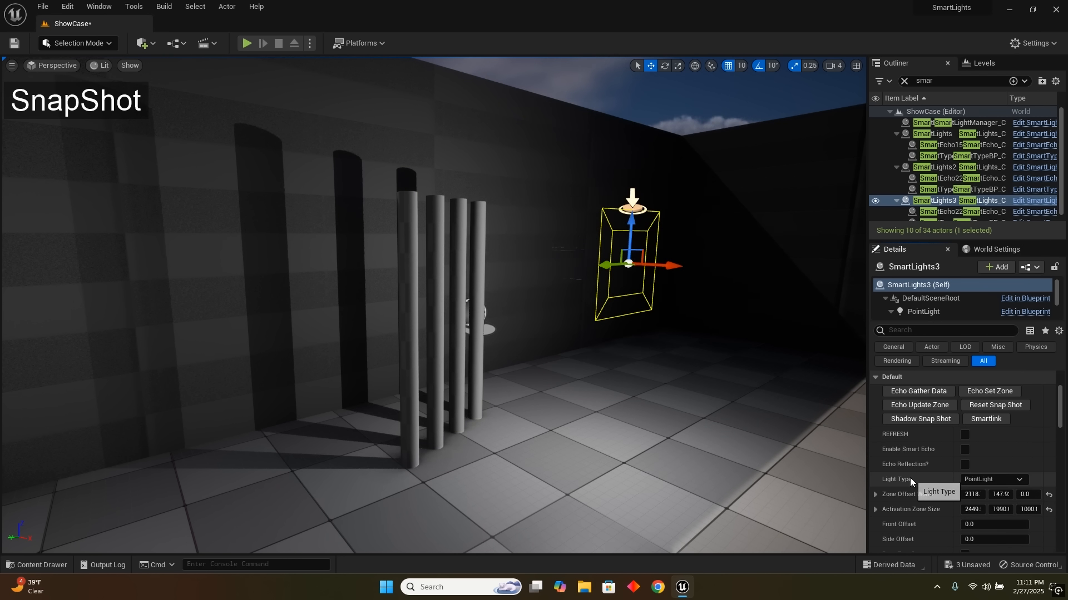
- Disable SnapShot for SmartLights3 and expand its Render Targets to check the assigned textures
scroll(909, 478, down, 5)
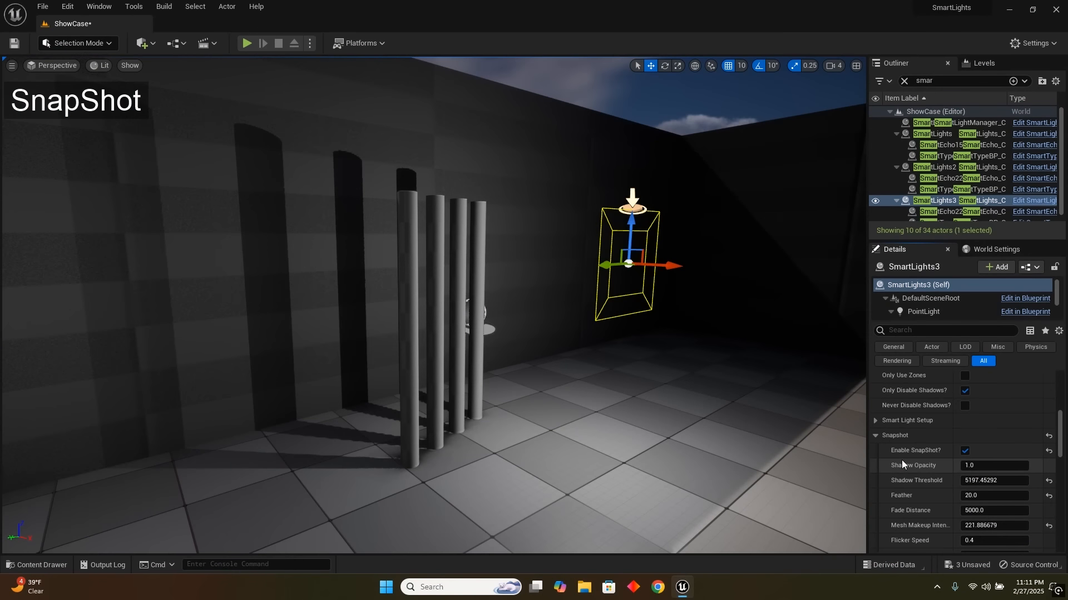
click(966, 451)
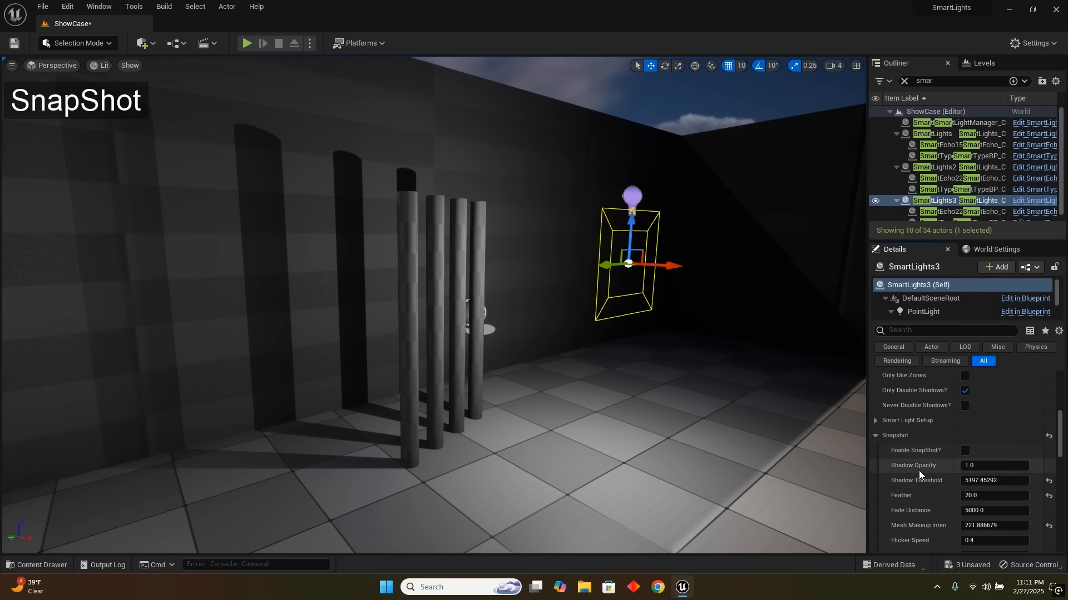
scroll(919, 470, down, 5)
click(890, 453)
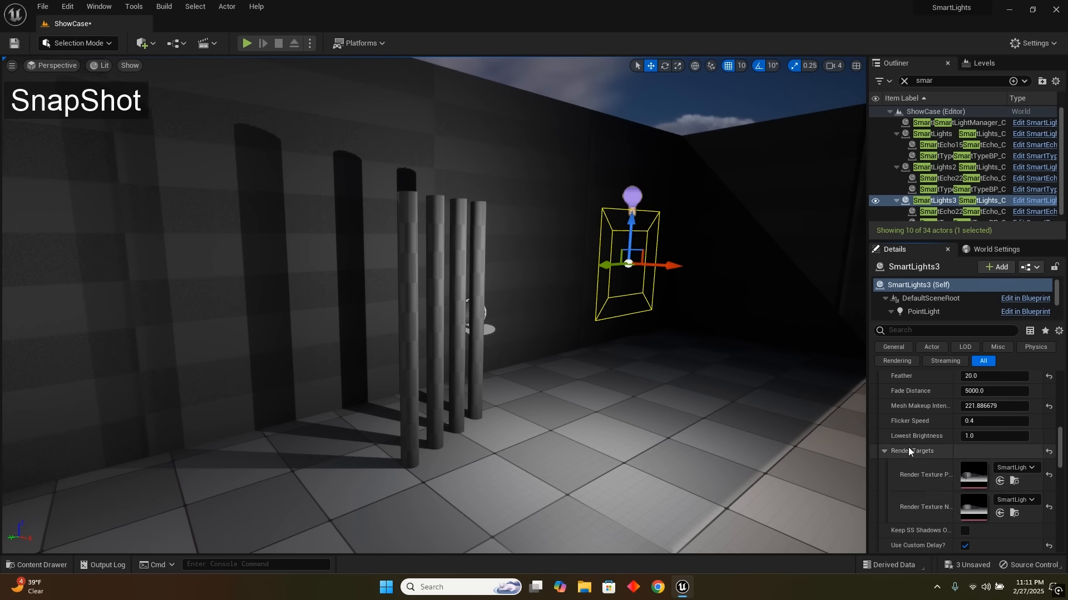
scroll(932, 462, up, 5)
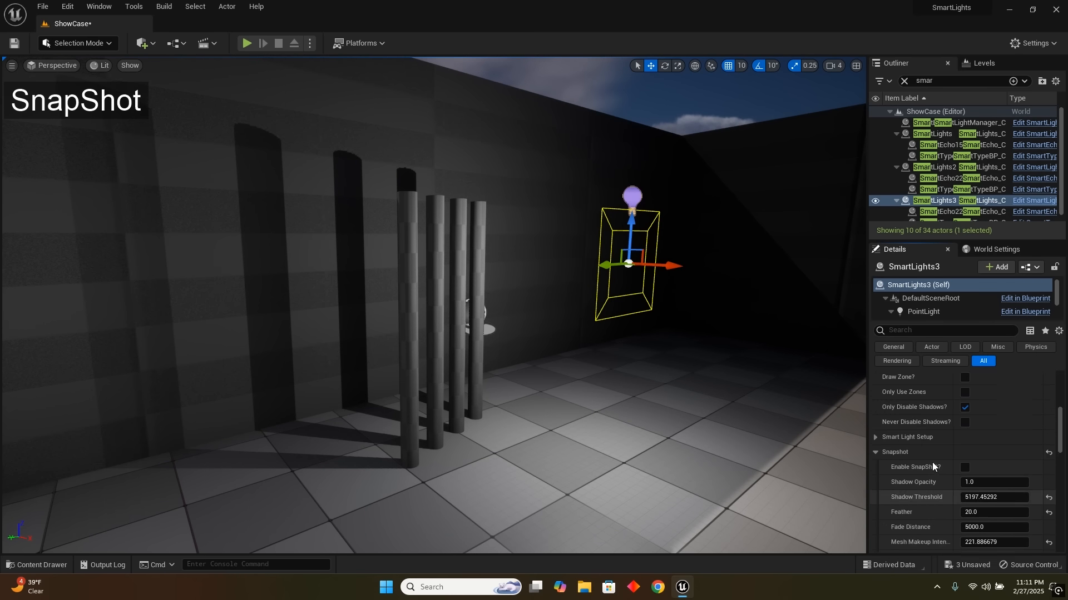
scroll(929, 418, up, 2)
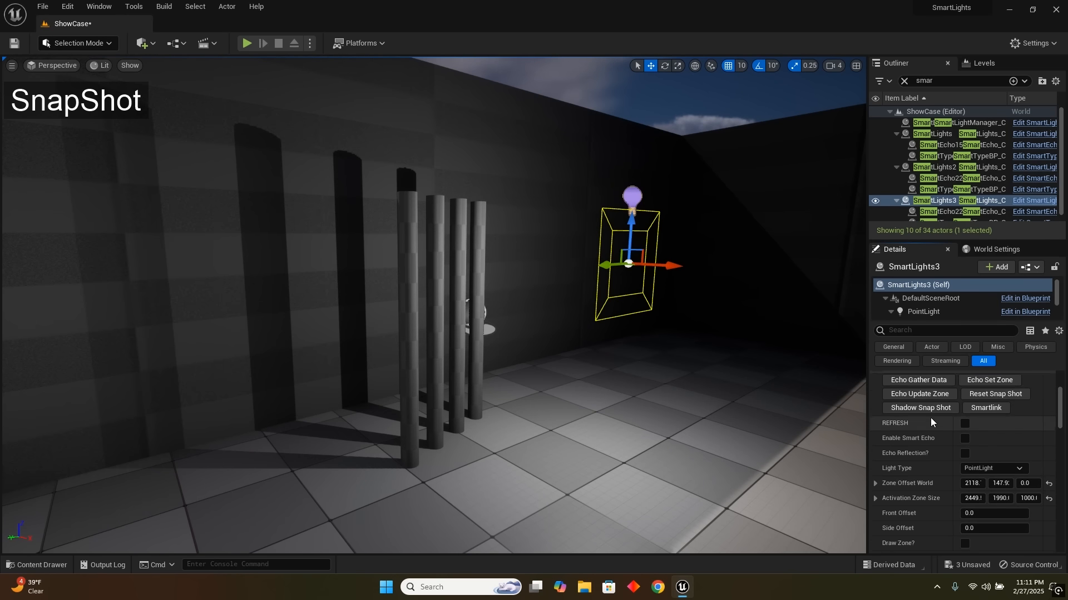
- Reset the SmartLights3 snapshot and save the level, skipping the SmartLights_C_4Pos and SmartLights_C_4Neg texture assets
click(996, 403)
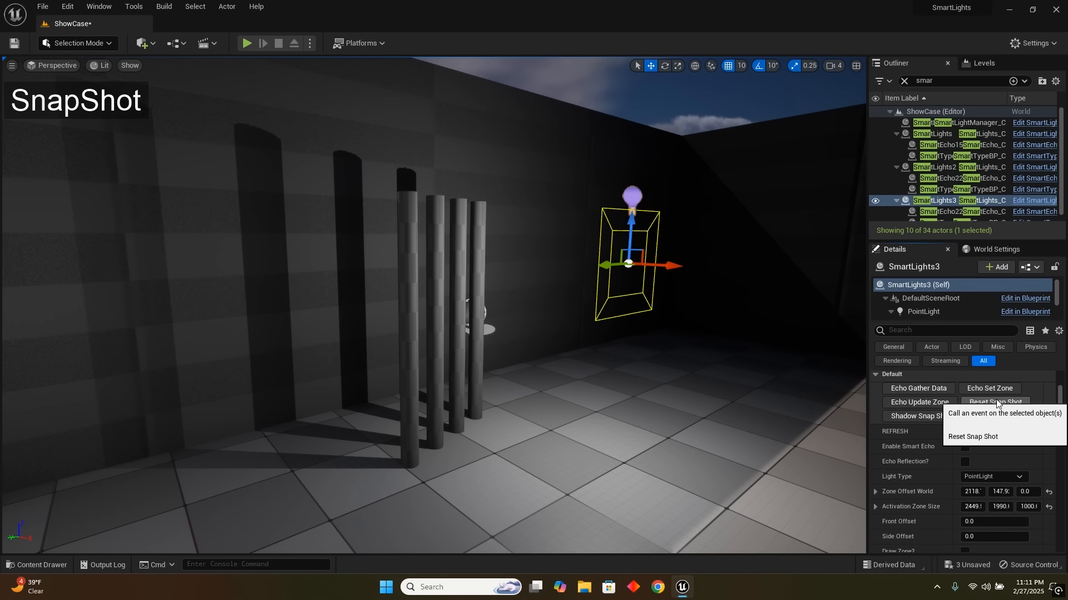
right_drag(638, 357, 650, 345)
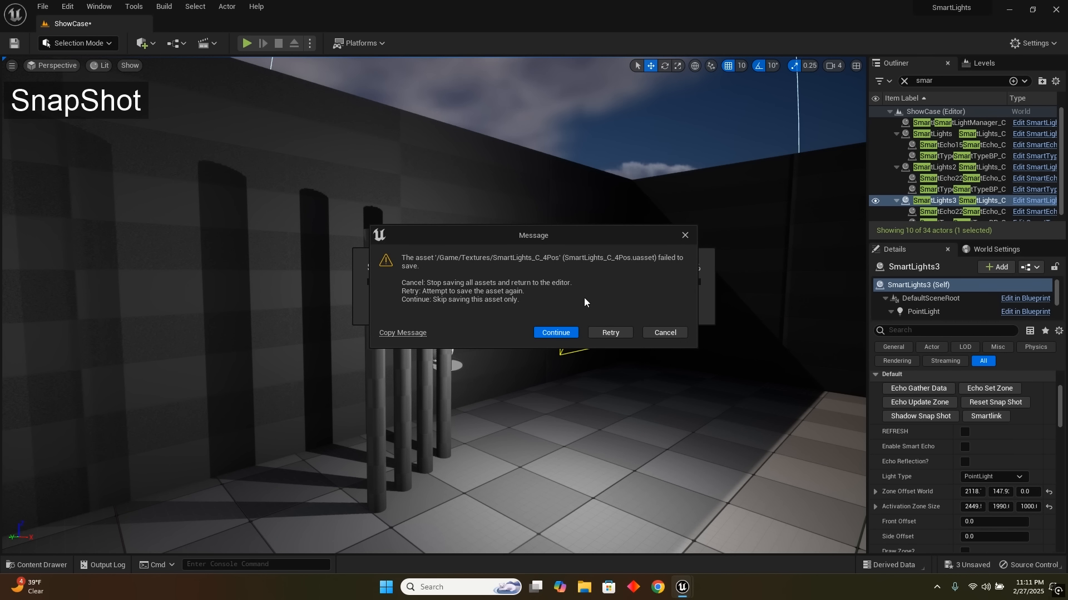
click(555, 332)
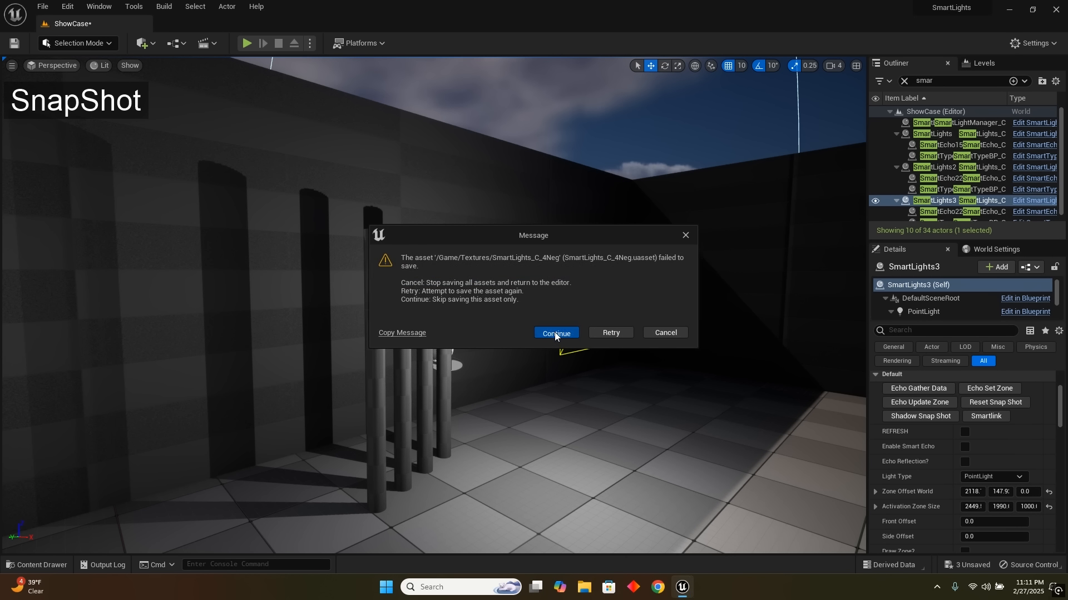
click(554, 332)
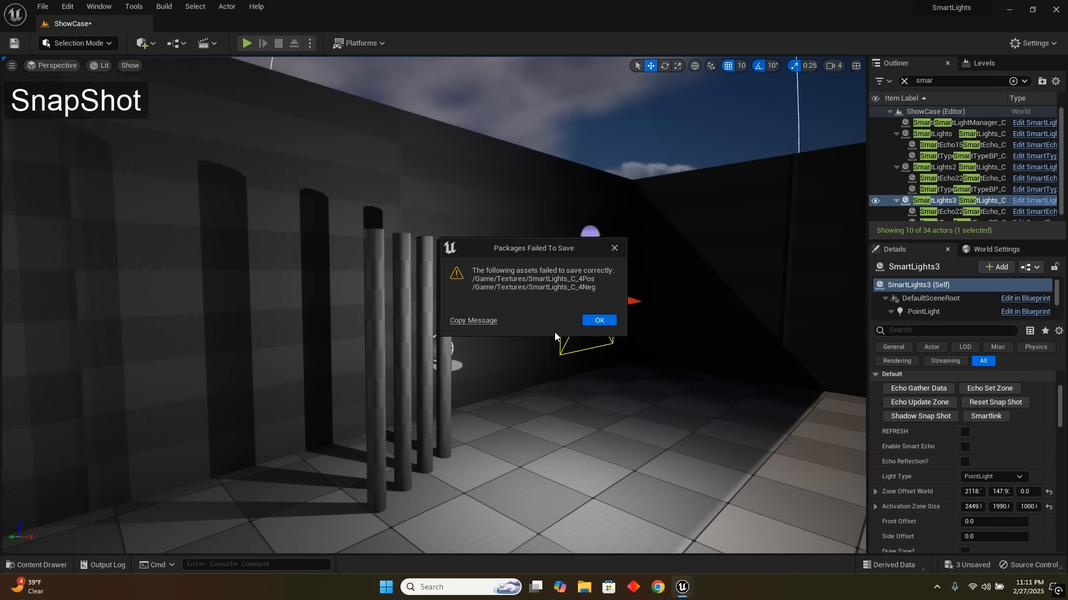
click(598, 321)
key(ctrl+s)
- Check which snapshot textures are in the Content Textures folder, and return to the level view
key(ctrl+space)
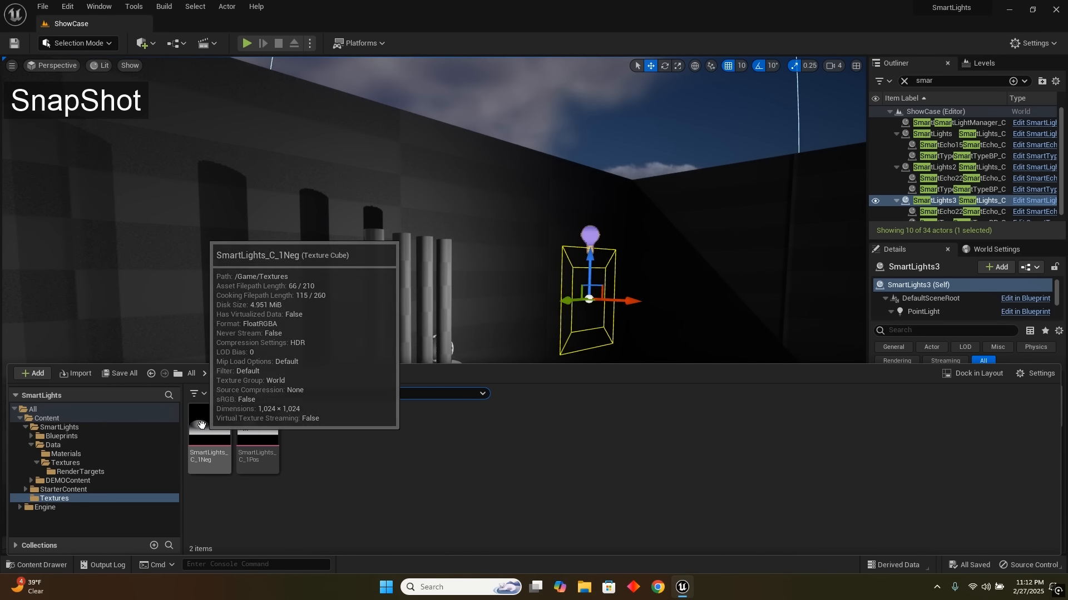
right_click(517, 275)
right_drag(518, 276, 535, 288)
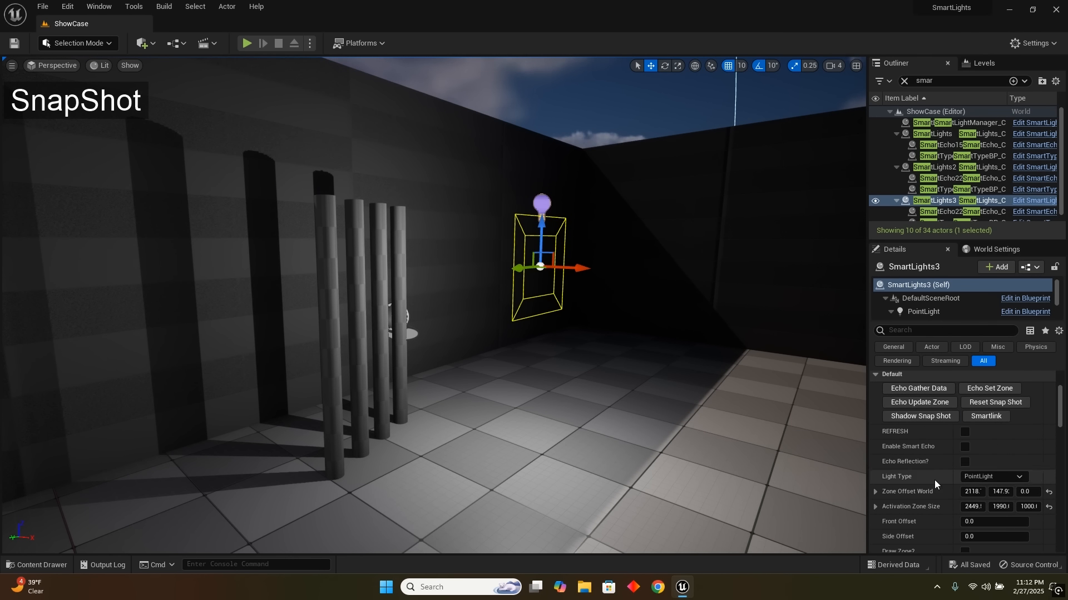
- Enable SnapShot in the Snapshot settings of SmartLights3
scroll(933, 485, down, 5)
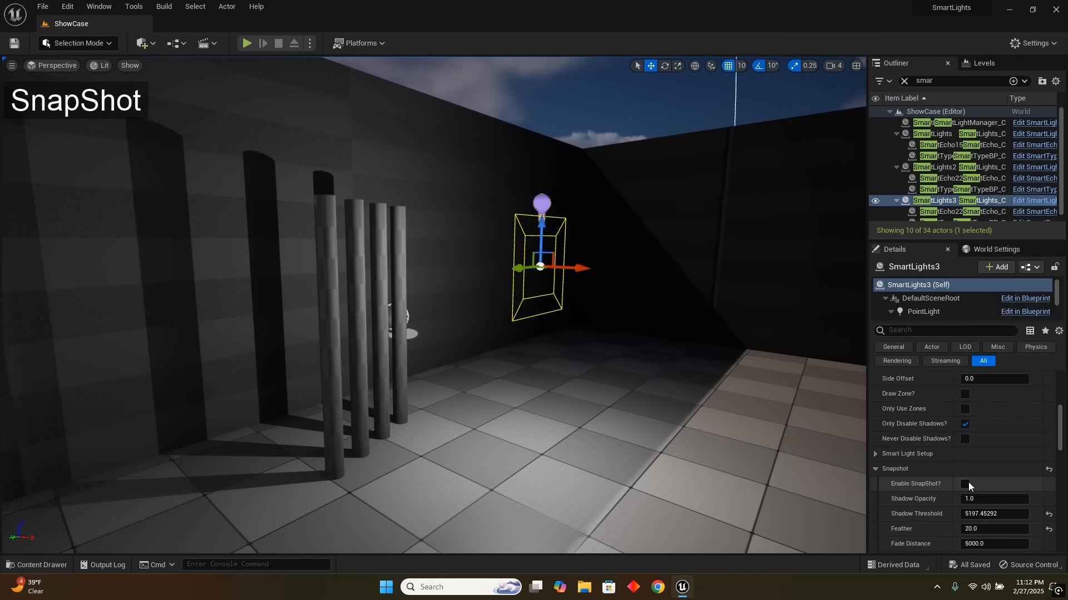
click(965, 483)
scroll(938, 422, up, 3)
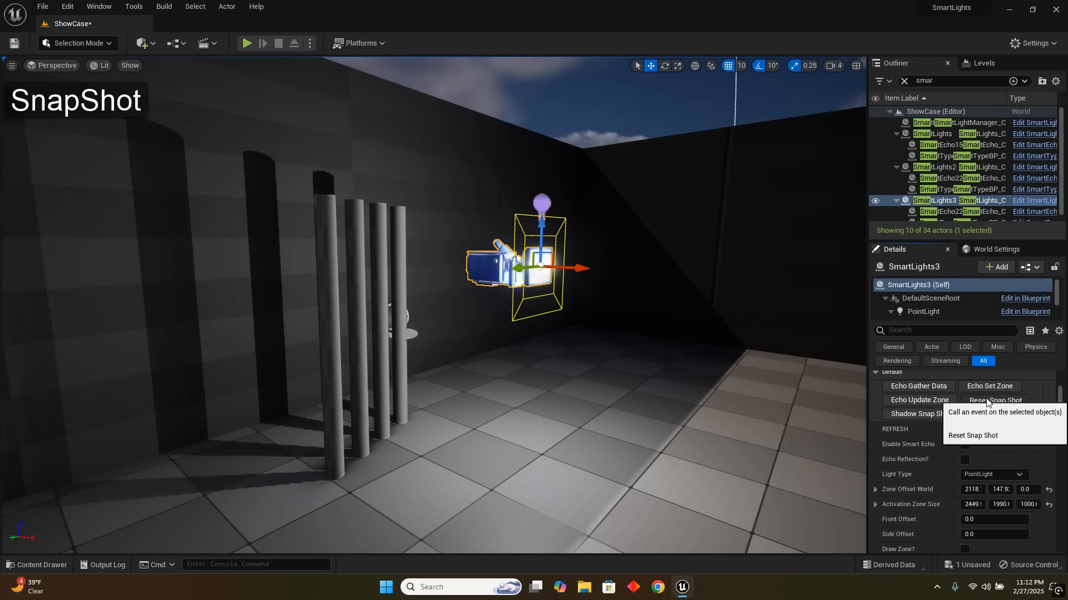
scroll(922, 524, down, 5)
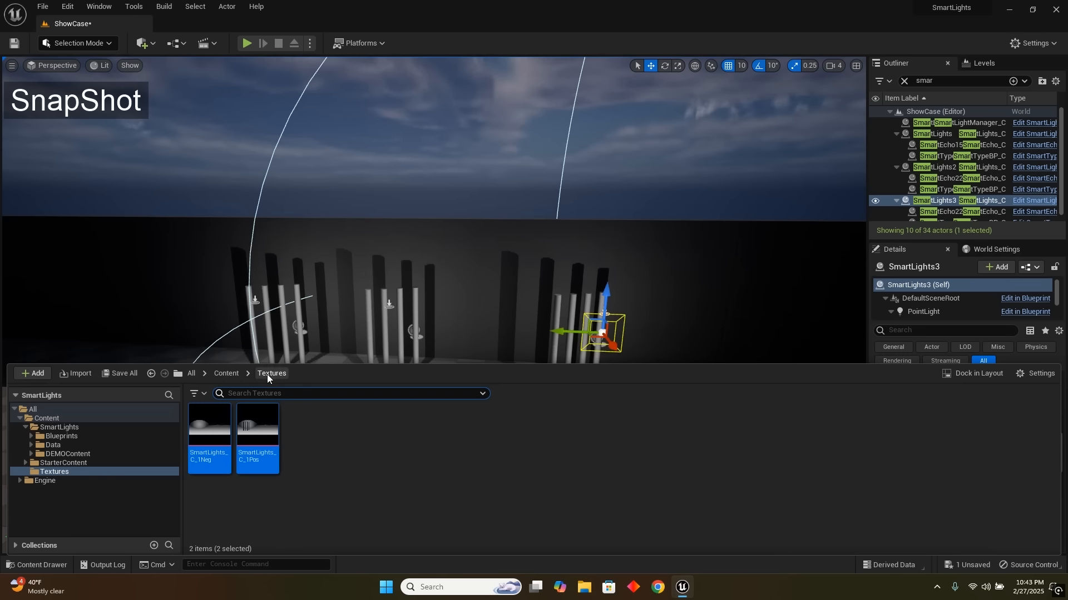
- Open SmartLights_C_1Neg and SmartLights_C_1Pos for bulk editing in the Property Matrix and pin their Maximum Texture Size as a column
right_click(213, 457)
mouse_move(320, 281)
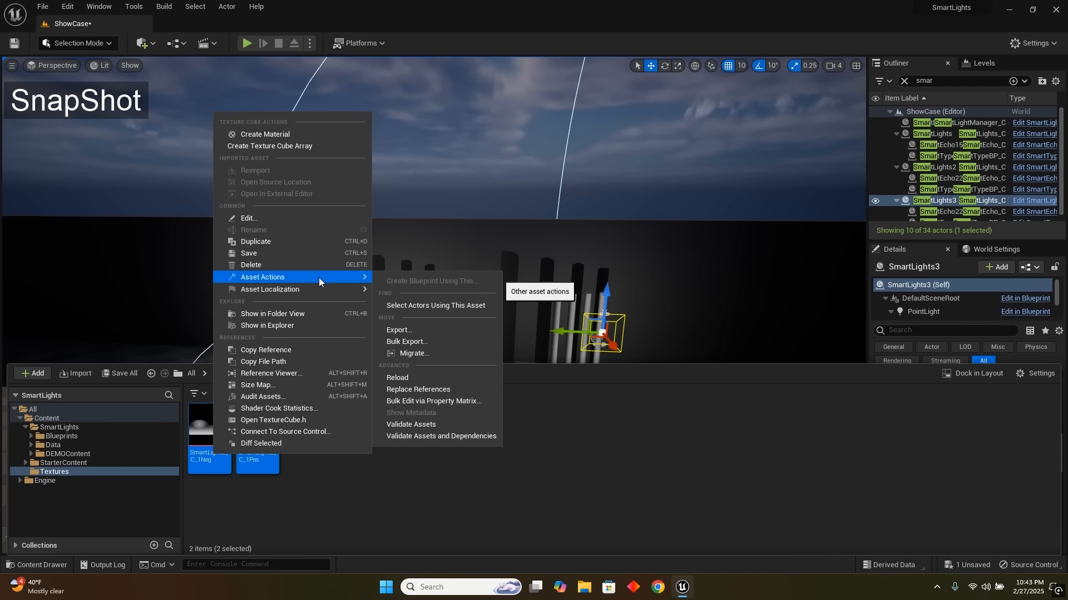
click(444, 403)
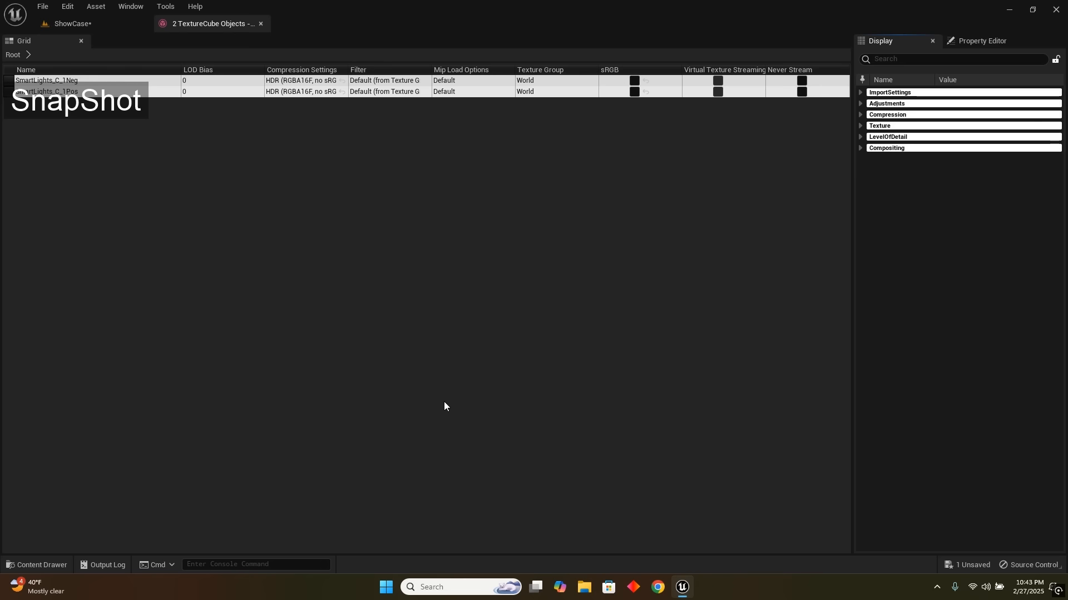
click(860, 114)
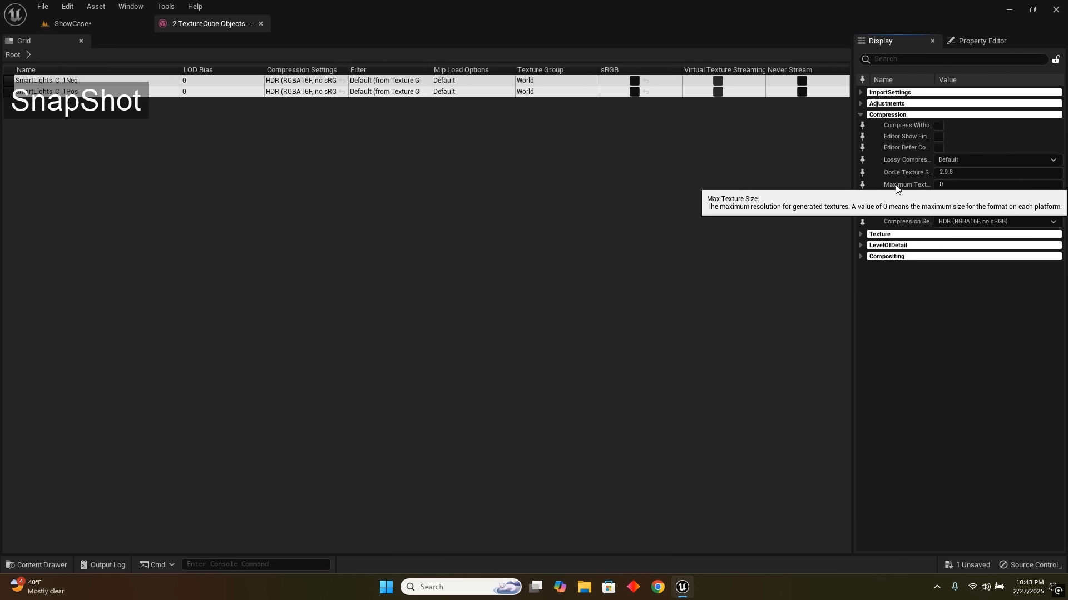
click(863, 186)
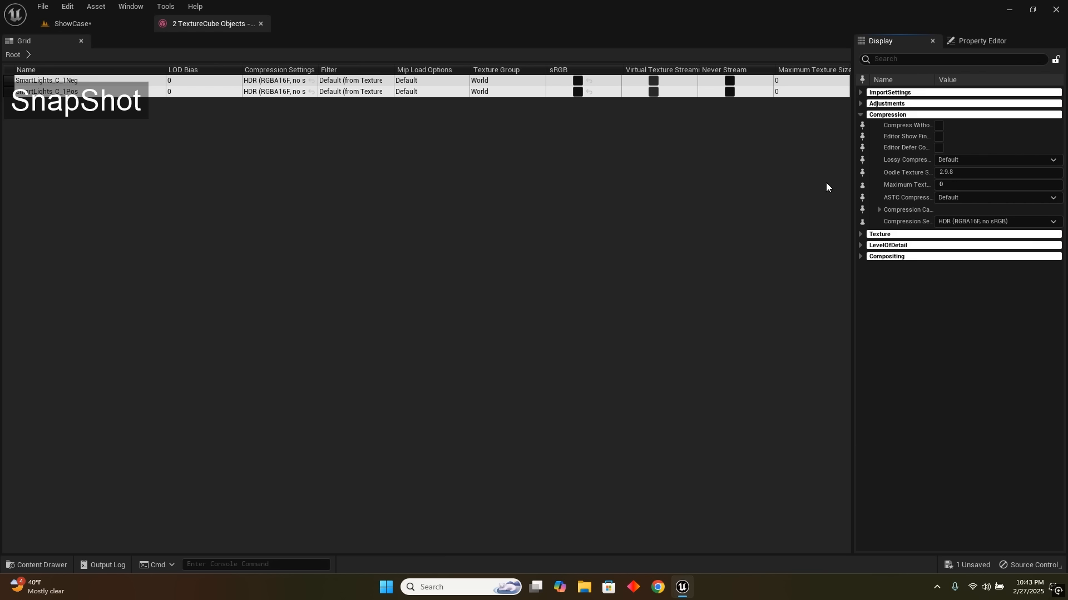
- Set the Maximum Texture Size of both snapshot textures to 512, save them and close the bulk editor
click(946, 185)
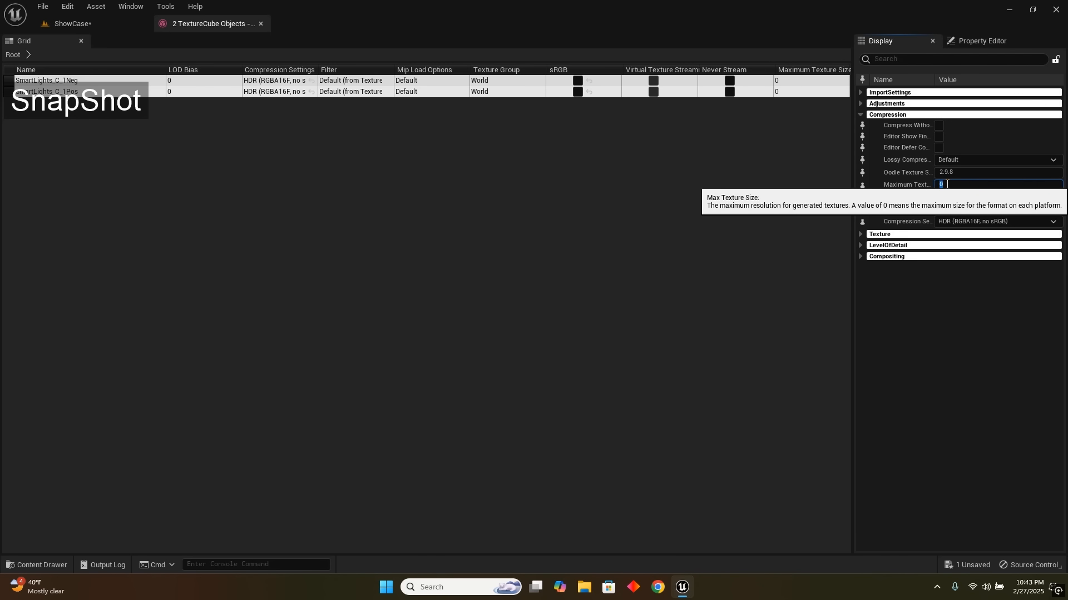
text(512)
key(Return)
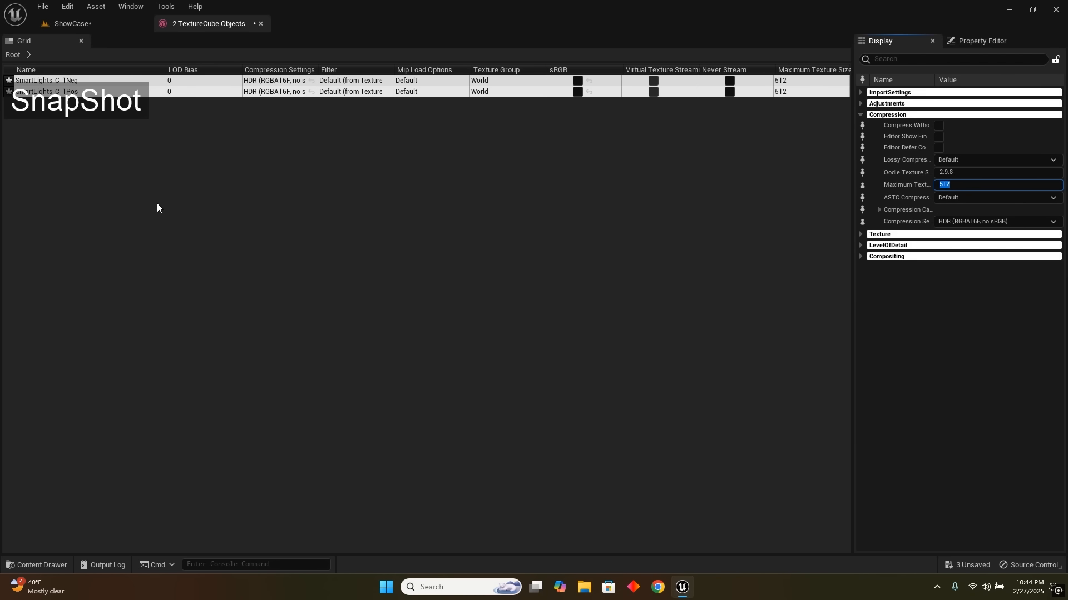
key(ctrl+s)
click(260, 23)
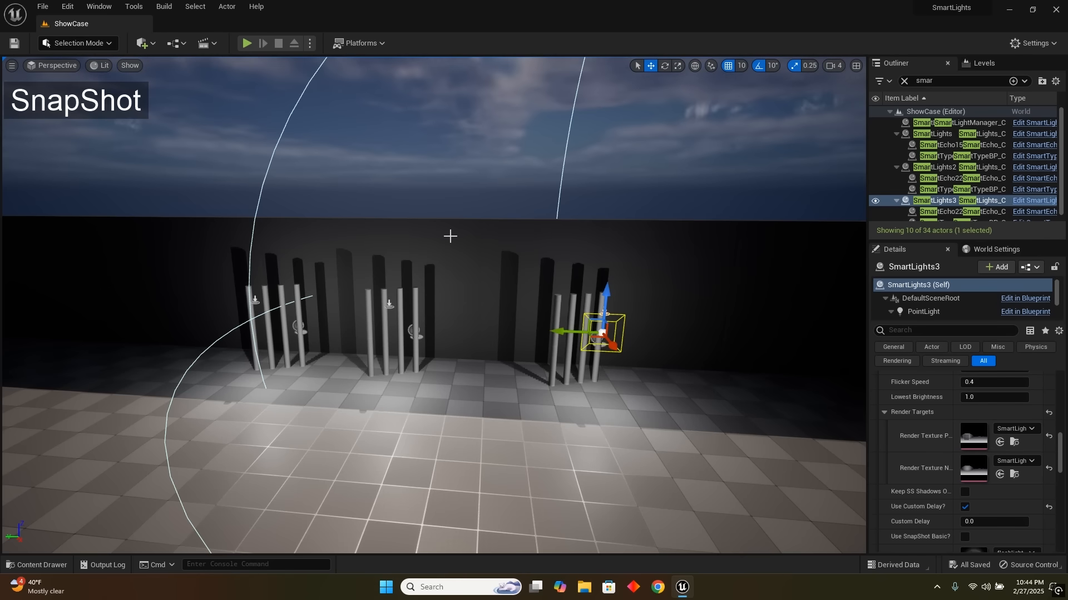
key(w)
mouse_move(450, 237)
right_down()
mouse_move(451, 250)
mouse_move(434, 219)
mouse_move(450, 236)
right_up()
key(s)
key(a)
key(d)
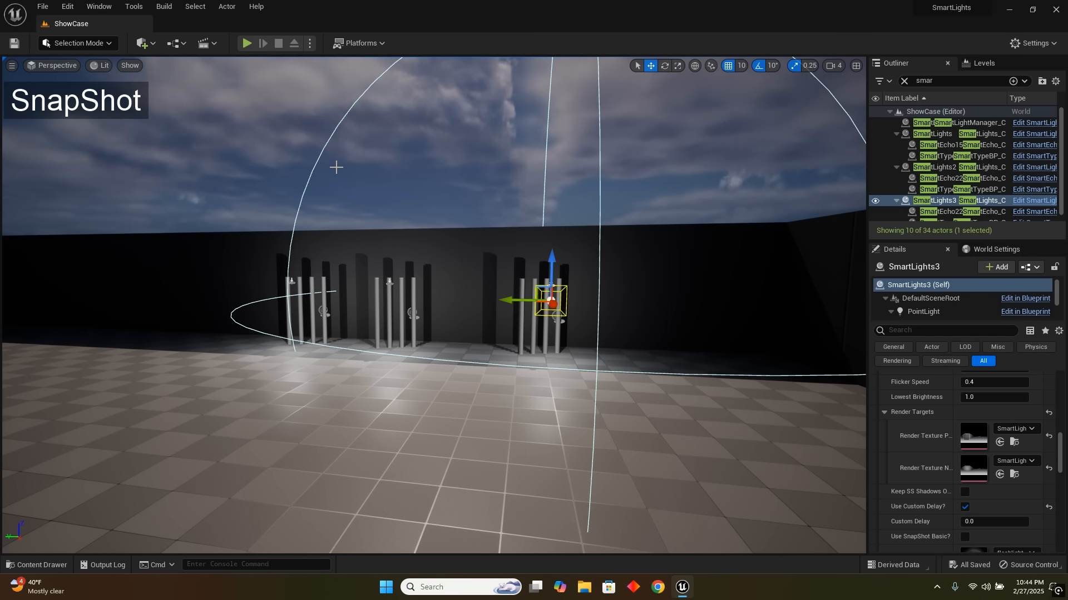
- Browse to the RenderTargets folder under SmartLights/Data/Textures and examine the SmartRenderTexNeg and SmartRenderTexPos render targets
key(ctrl+space)
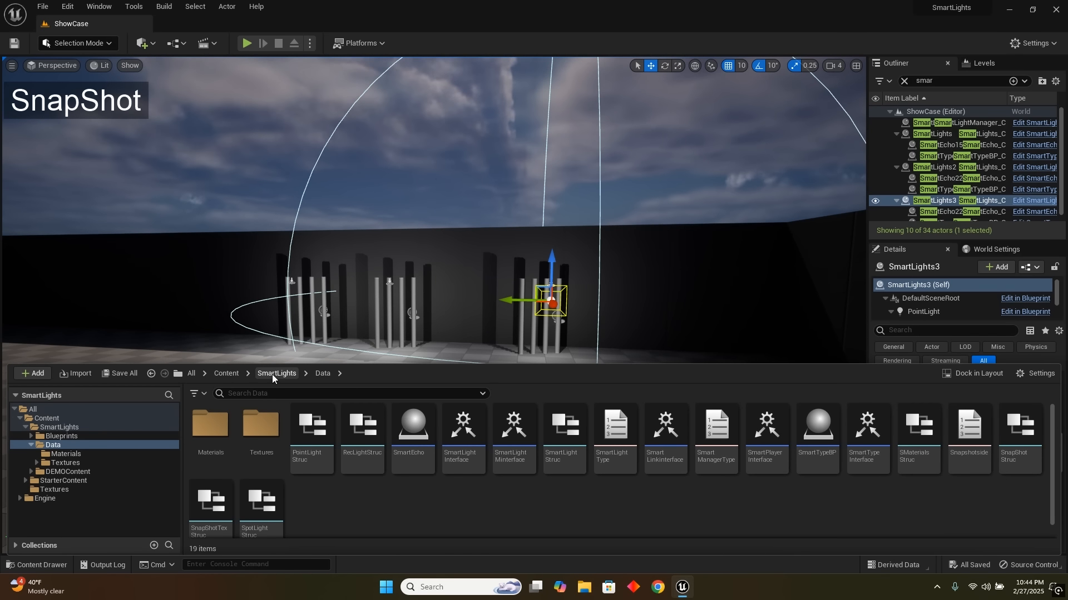
double_click(268, 443)
double_click(209, 425)
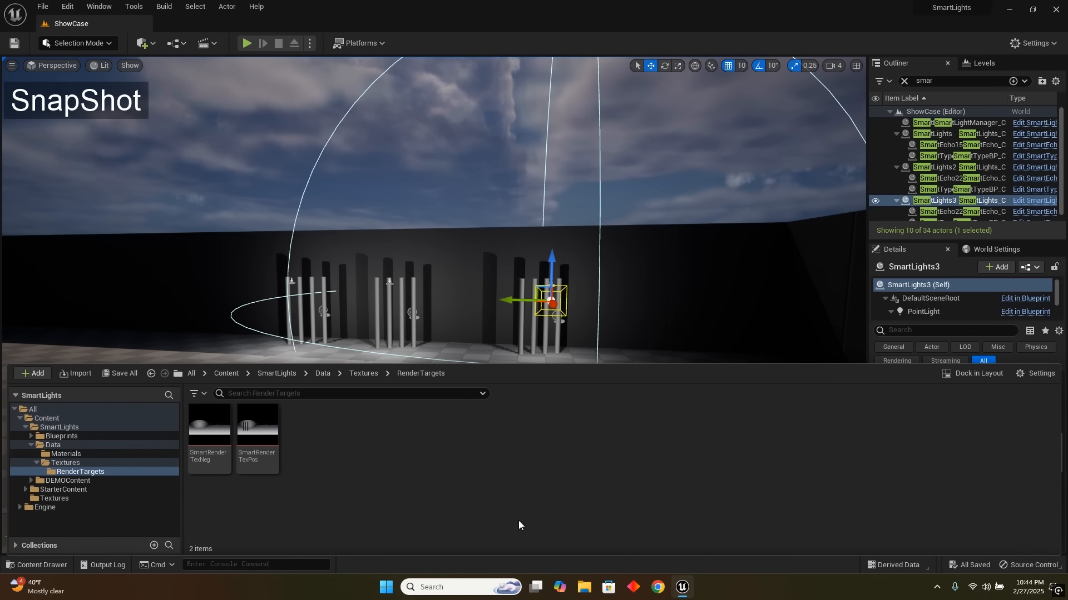
click(209, 431)
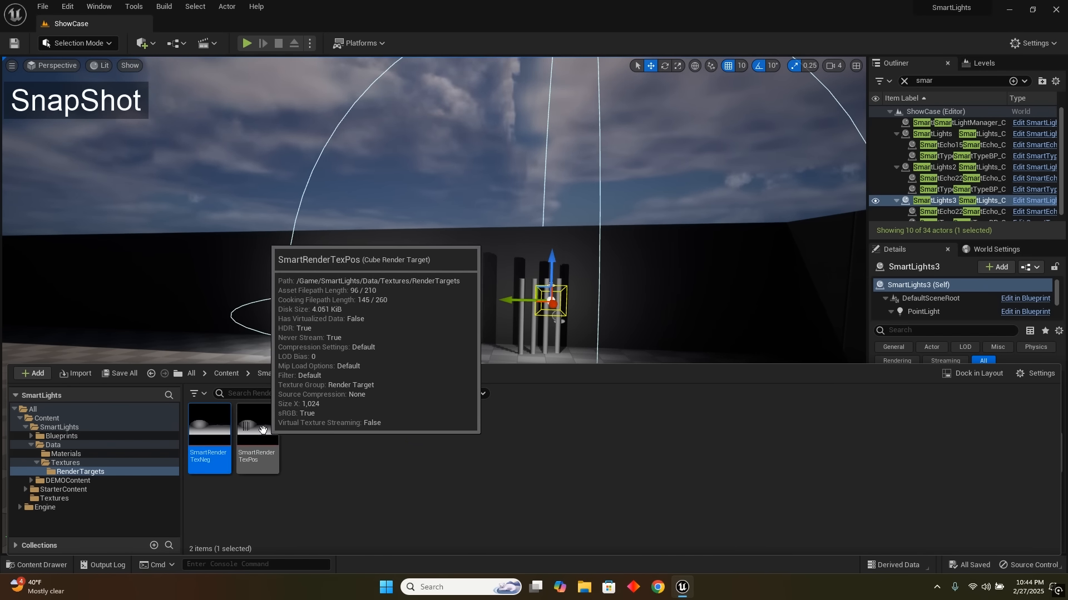
click(260, 432)
click(209, 435)
click(258, 433)
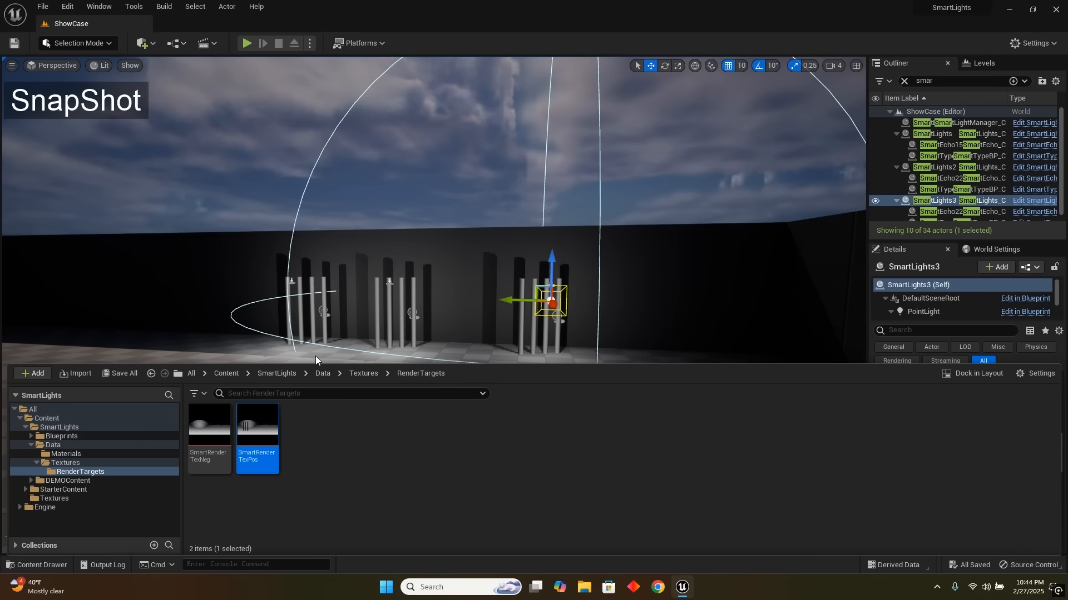
mouse_move(203, 449)
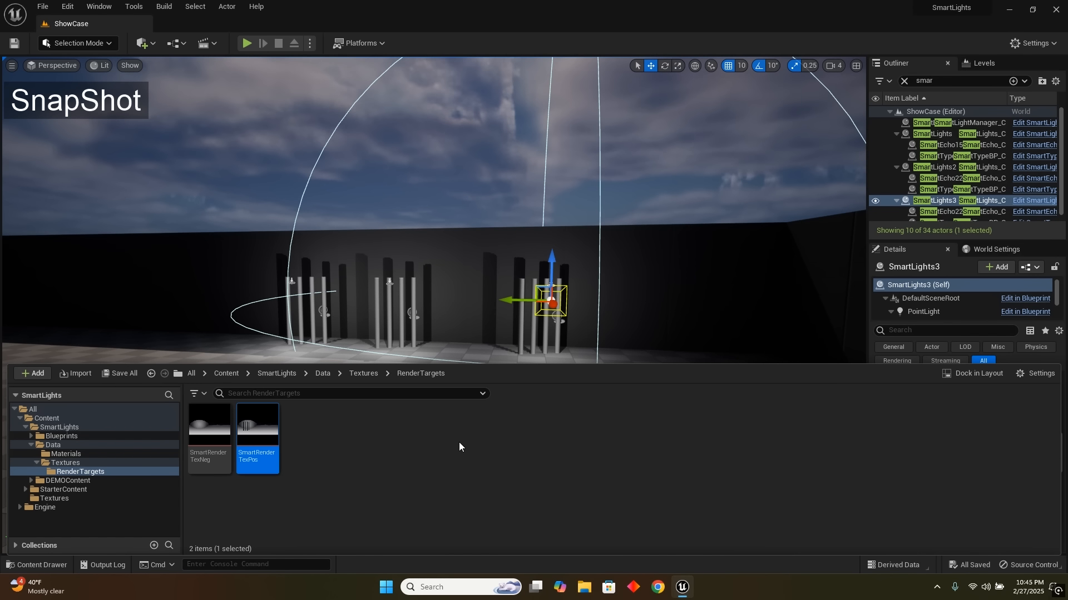
click(210, 426)
mouse_move(267, 448)
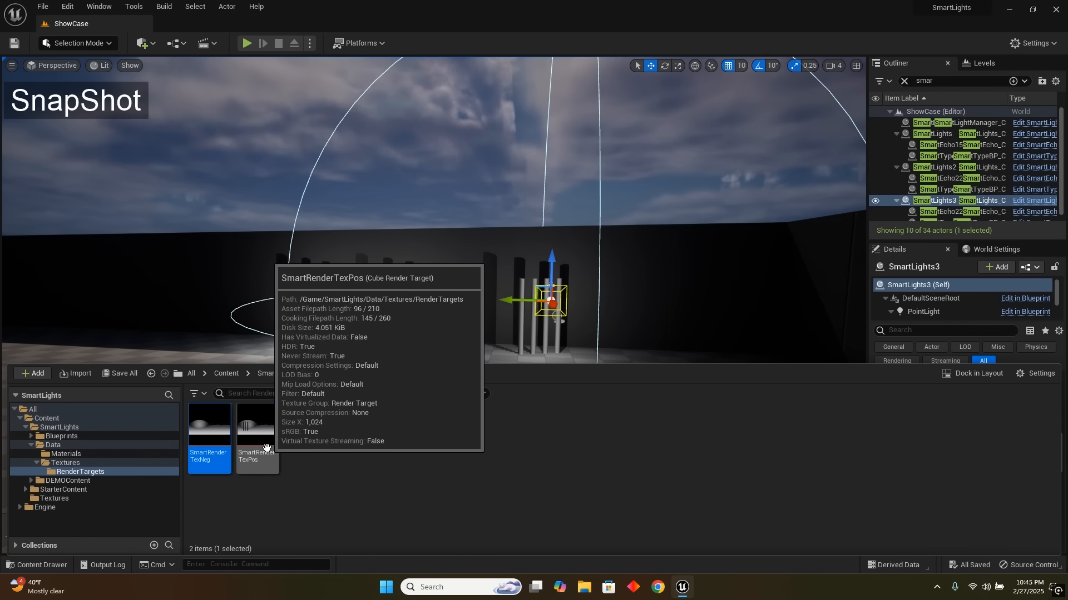
- Open the SmartRenderTexNeg render target to examine its size and texture settings, and return to the level
double_click(207, 460)
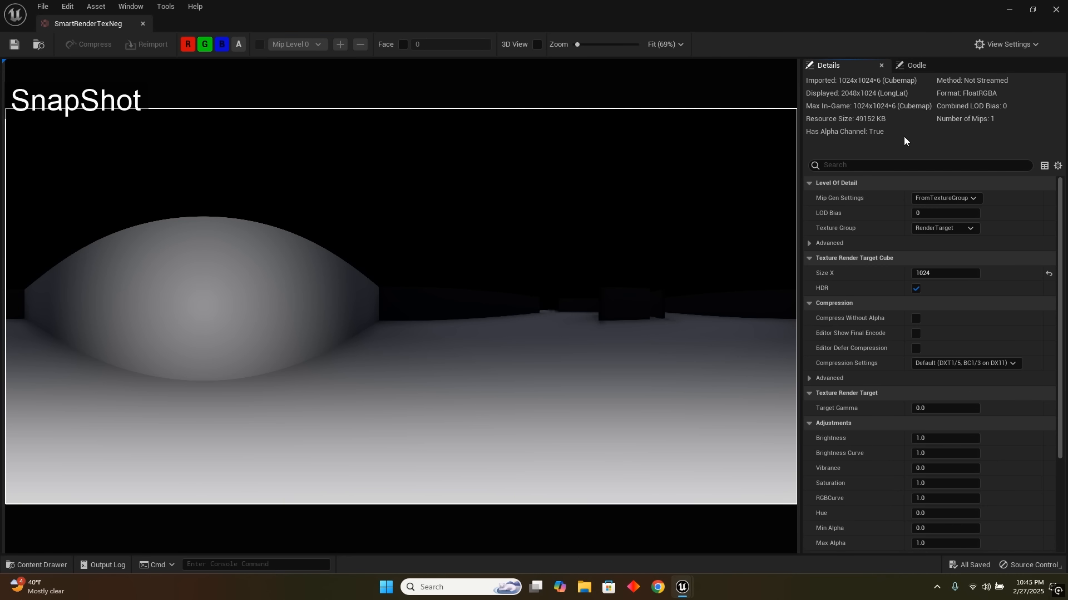
scroll(883, 331, down, 5)
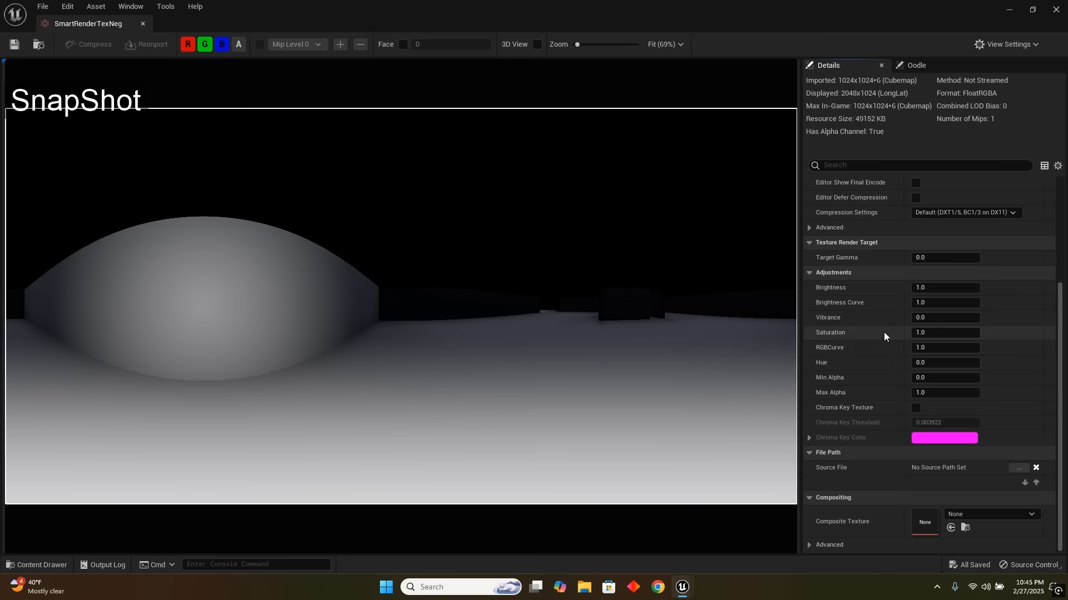
scroll(883, 332, up, 5)
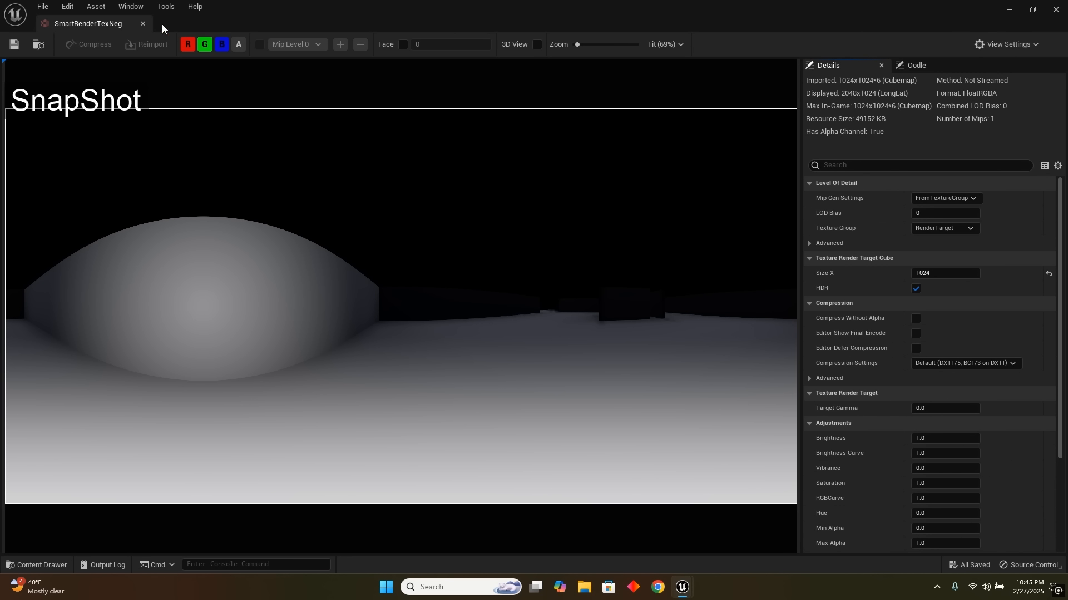
click(142, 23)
right_drag(443, 241, 466, 256)
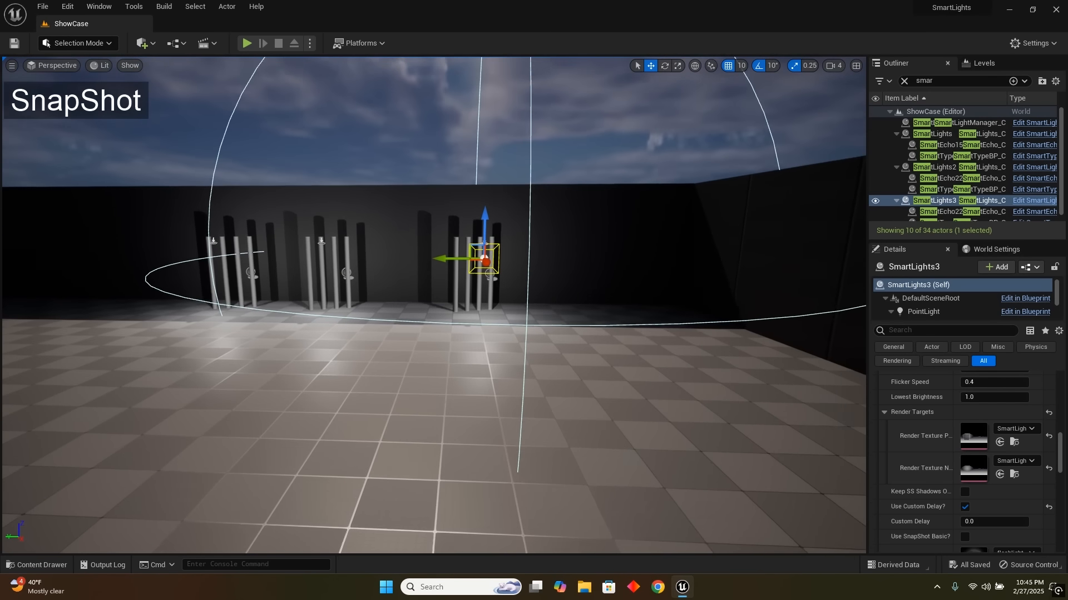
- Examine the 1Neg, 1Pos, 4Neg and 4Pos SmartLights snapshot textures in the Content Textures folder
key(ctrl+space)
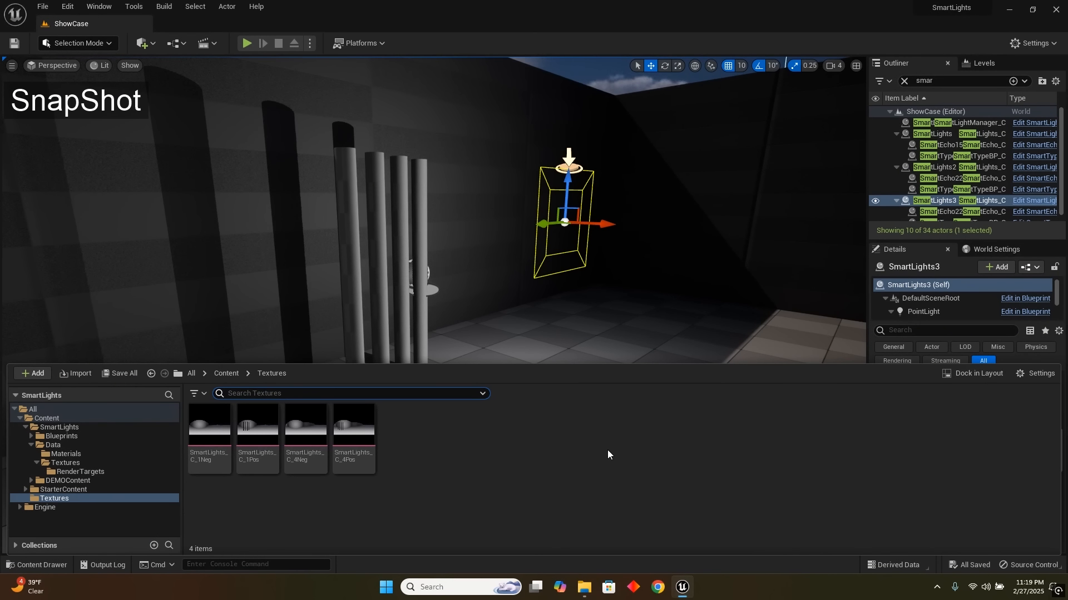
click(209, 452)
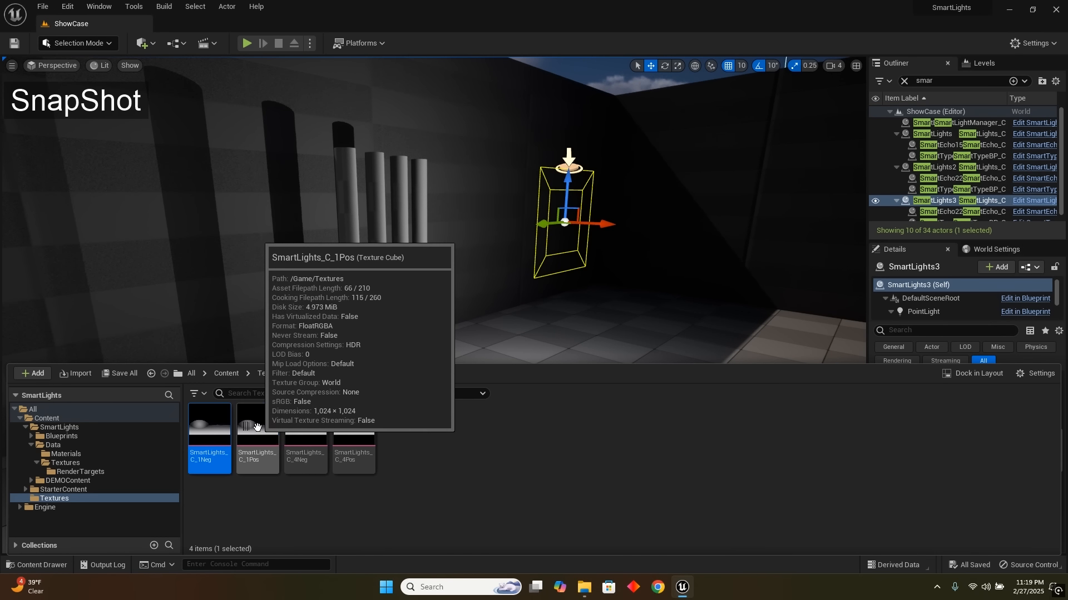
click(254, 434)
click(306, 433)
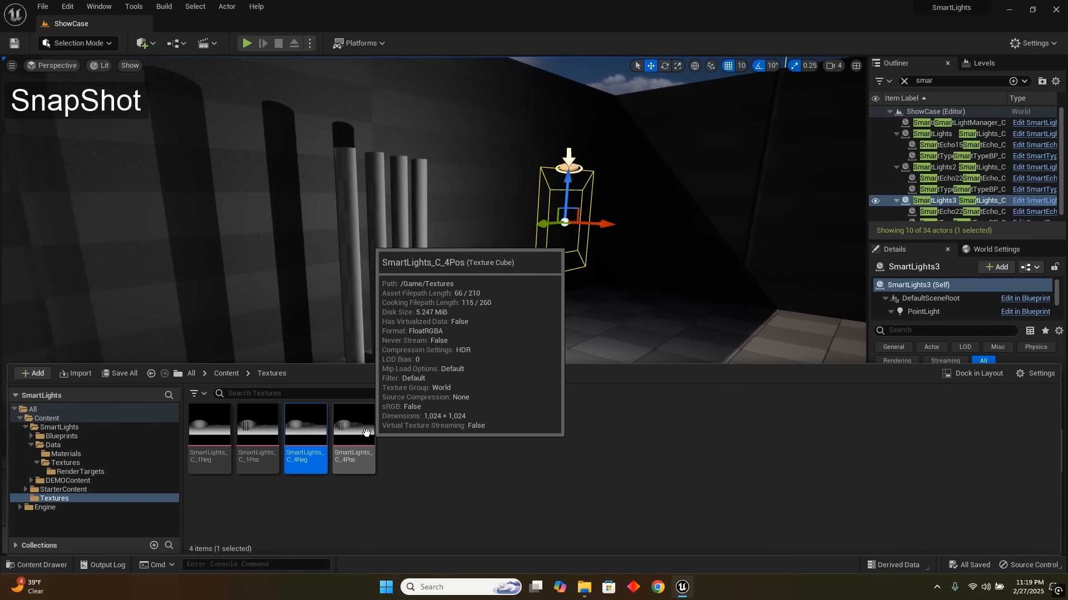
click(365, 433)
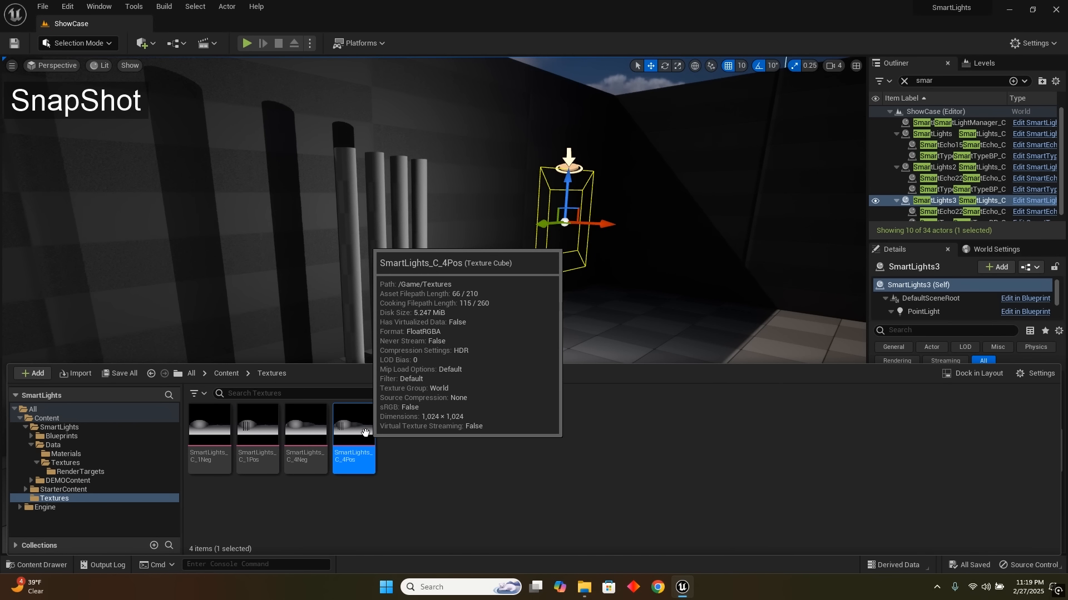
click(210, 428)
click(273, 421)
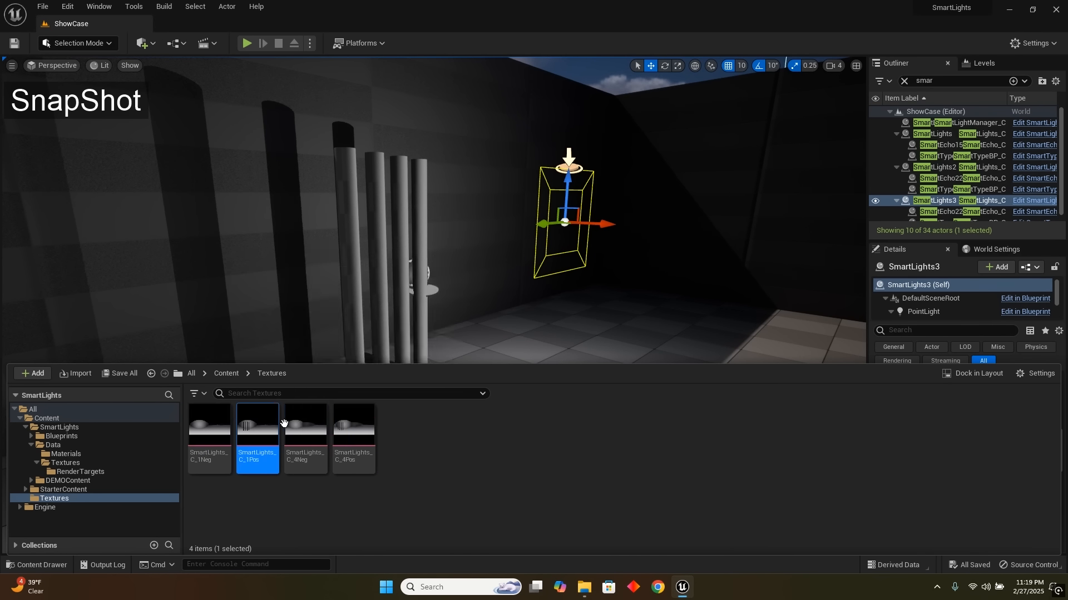
click(307, 433)
click(356, 433)
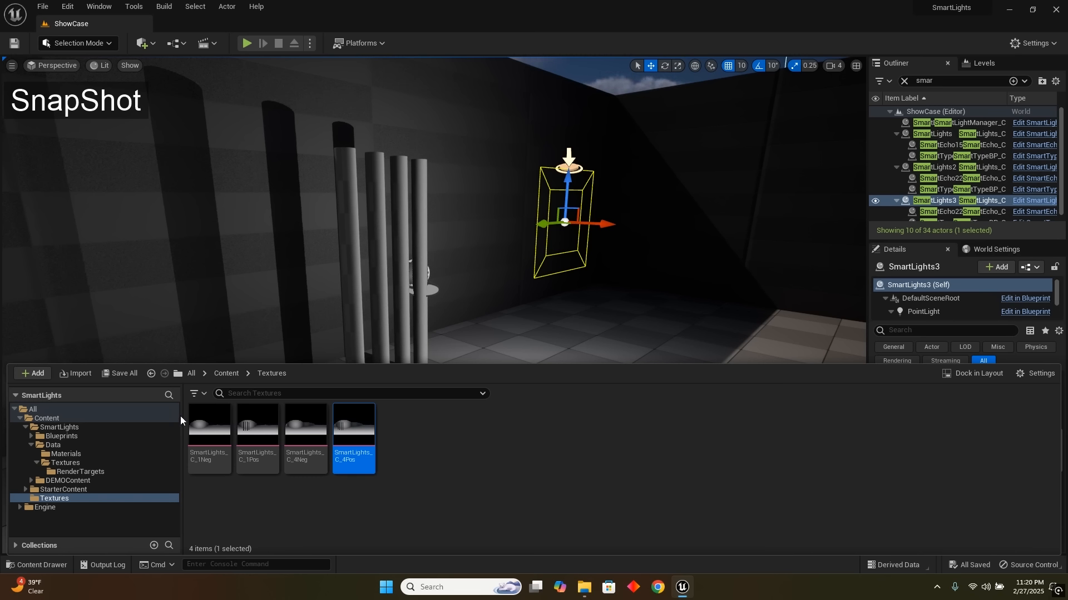
click(200, 428)
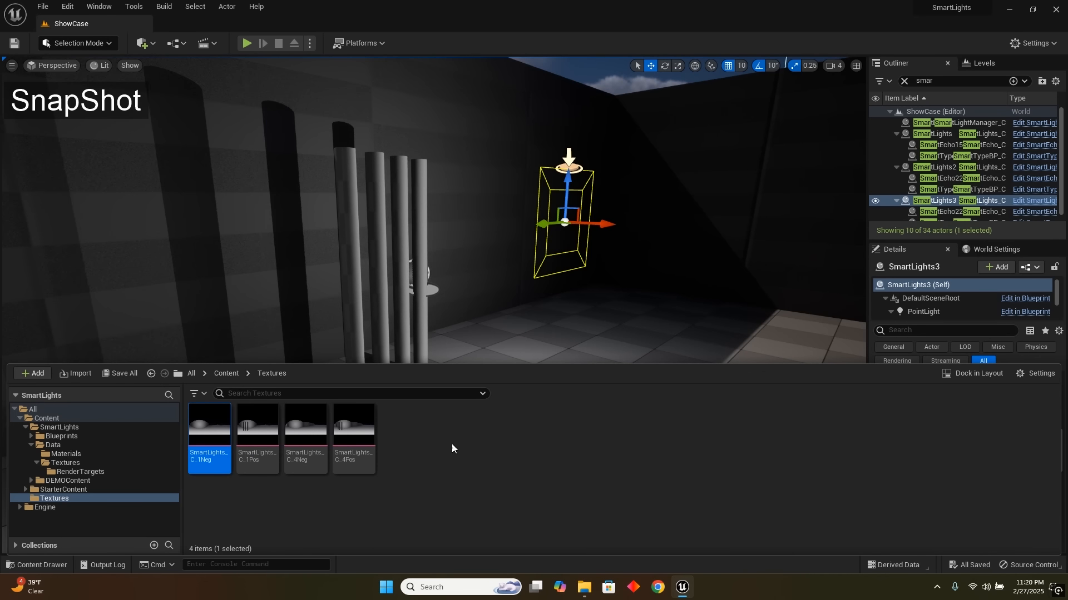
click(488, 455)
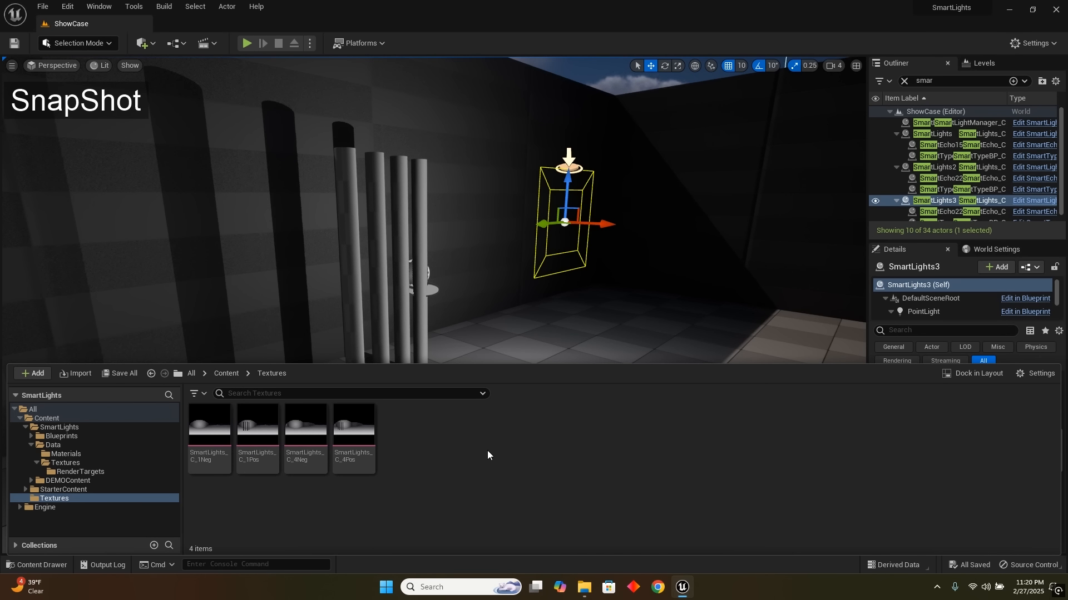
- Move the 1Neg, 1Pos, 4Neg and 4Pos SmartLights snapshot textures into the Content folder and open that folder
mouse_move(210, 436)
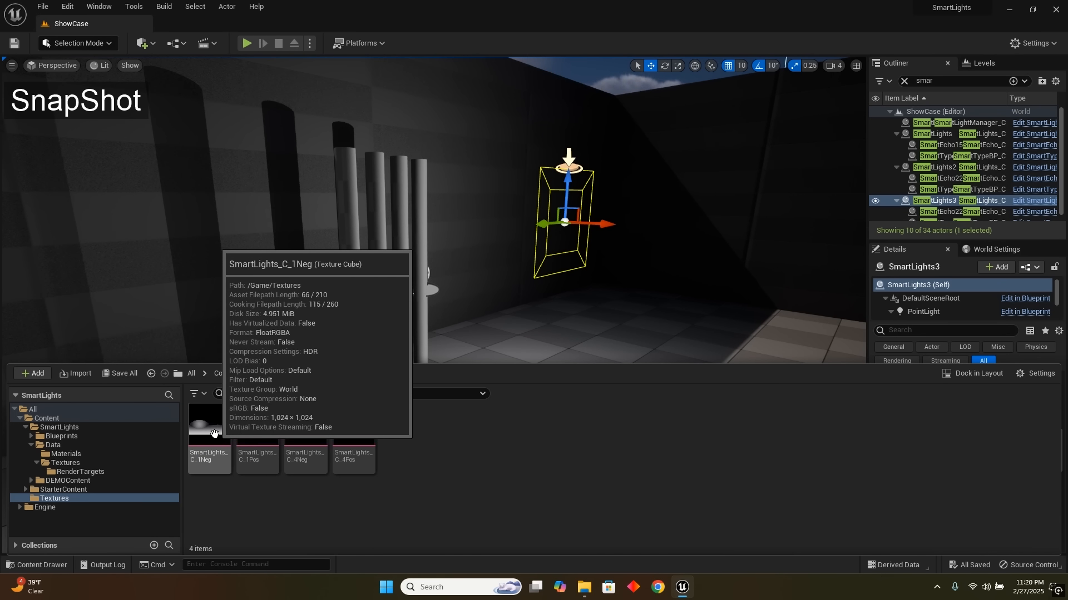
click(210, 436)
mouse_move(345, 435)
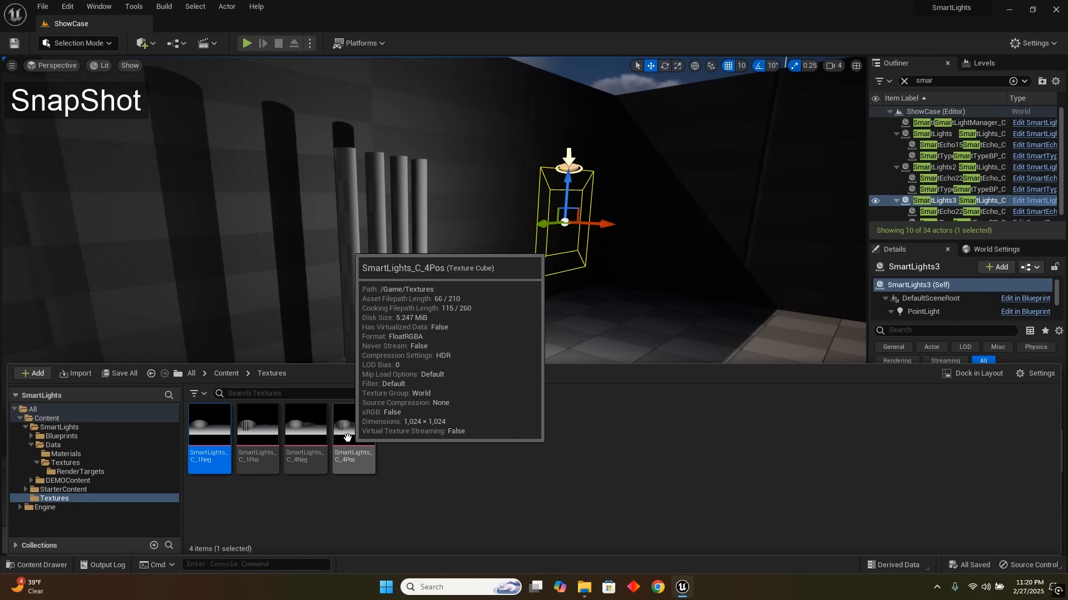
shift+click(347, 438)
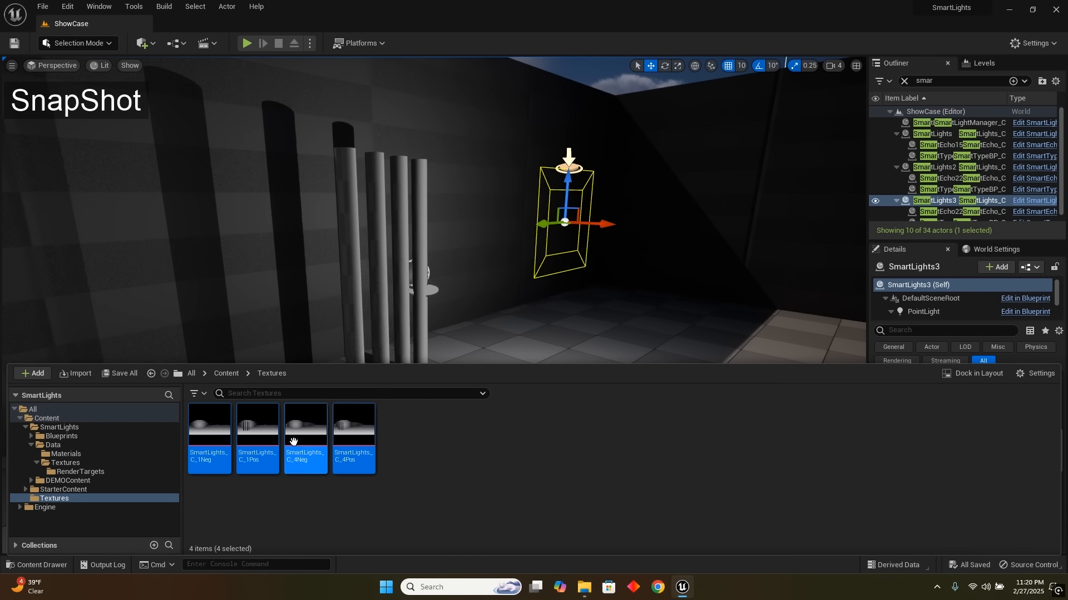
mouse_move(213, 428)
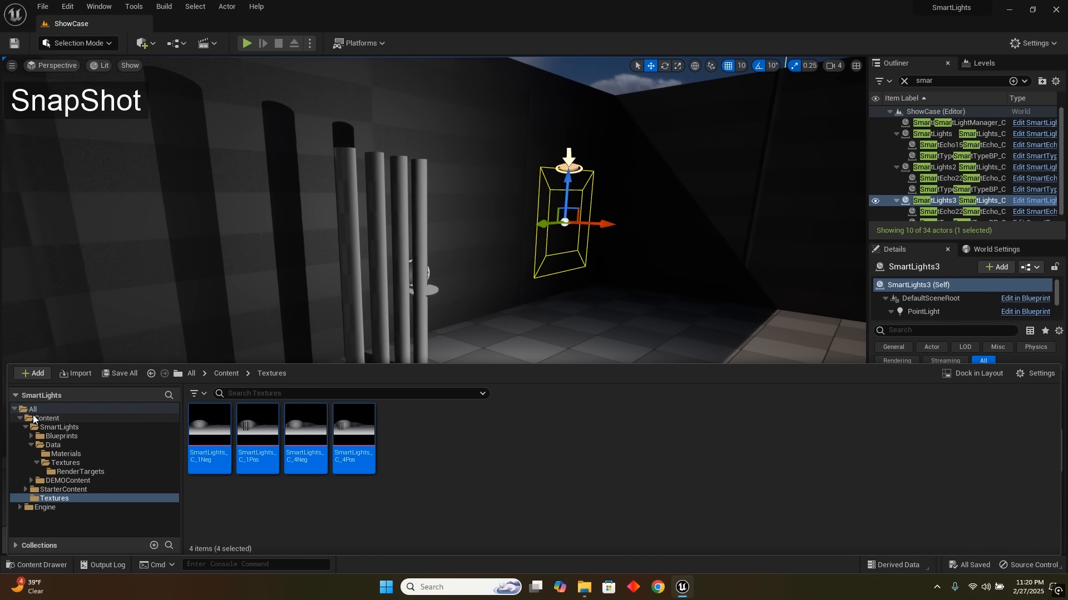
mouse_move(208, 458)
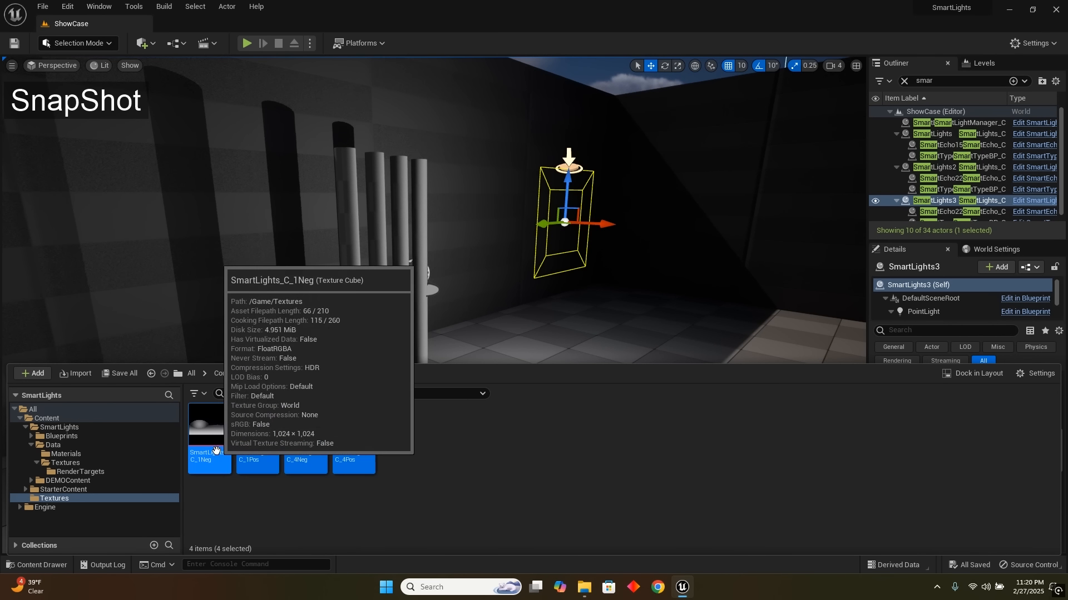
drag(120, 409, 55, 418)
click(109, 433)
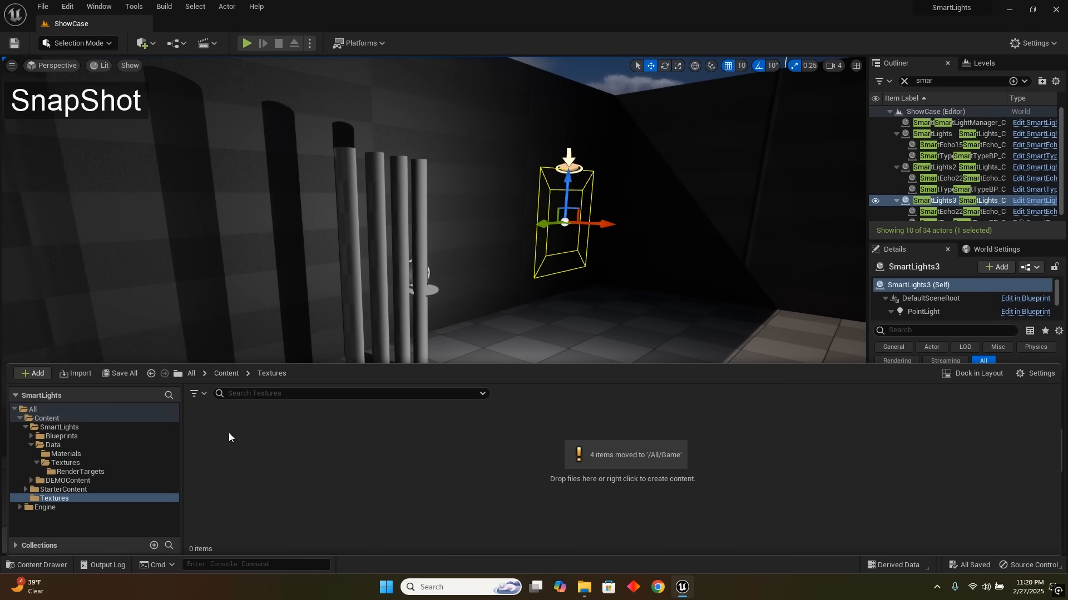
click(222, 374)
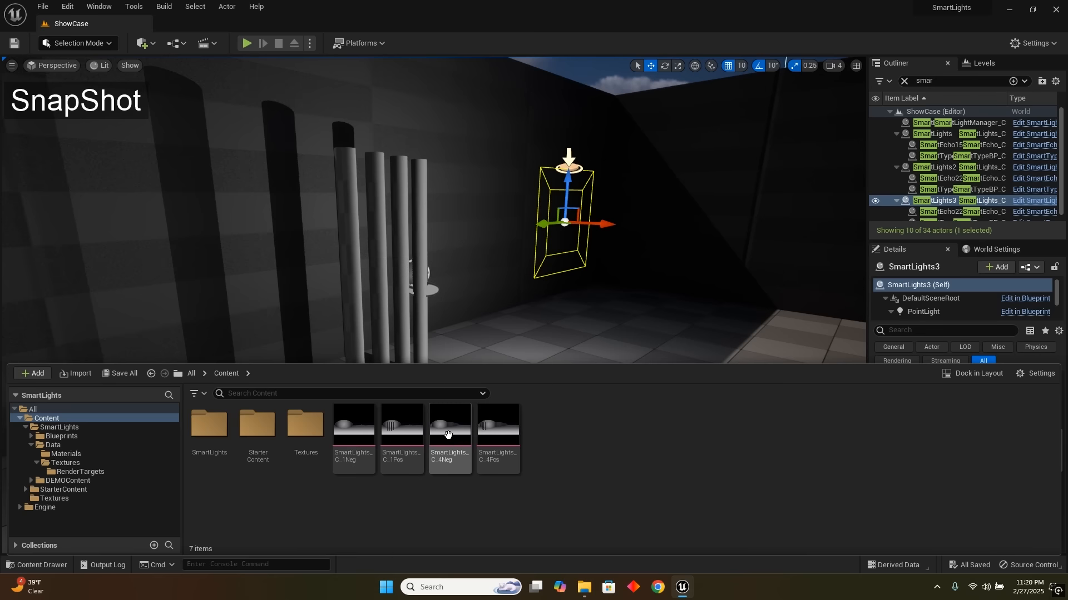
mouse_move(388, 461)
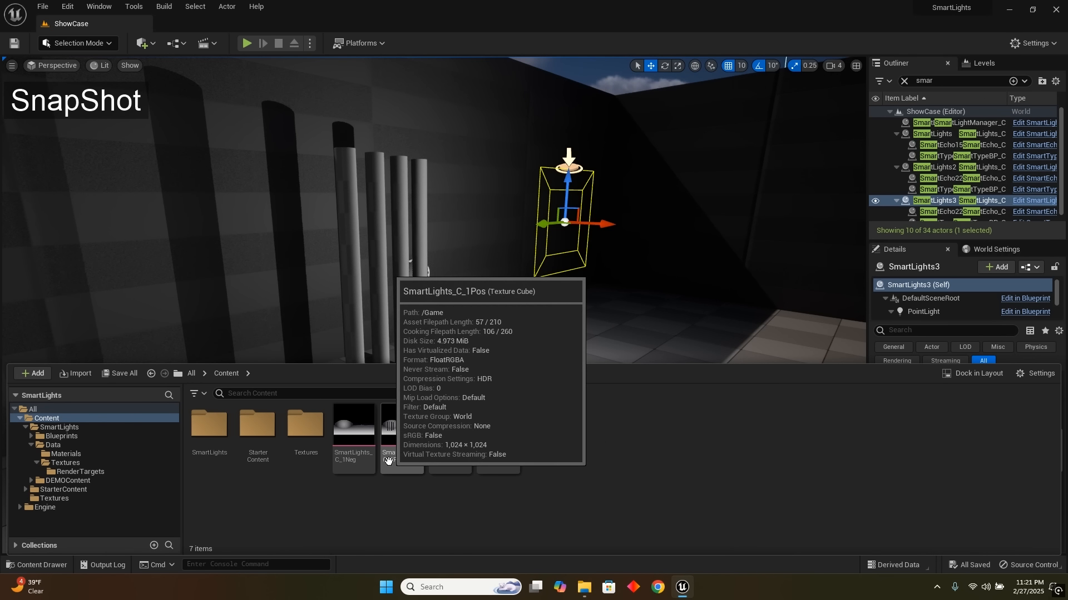
- Fix up redirectors on the whole Content folder from the All level, repeating the operation several times
click(192, 373)
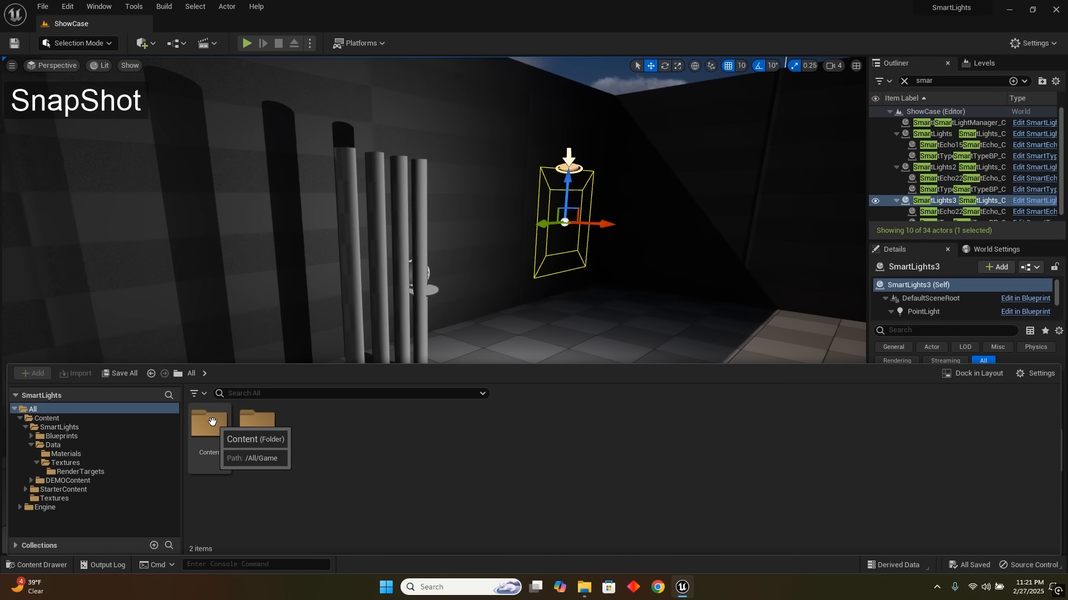
right_click(211, 422)
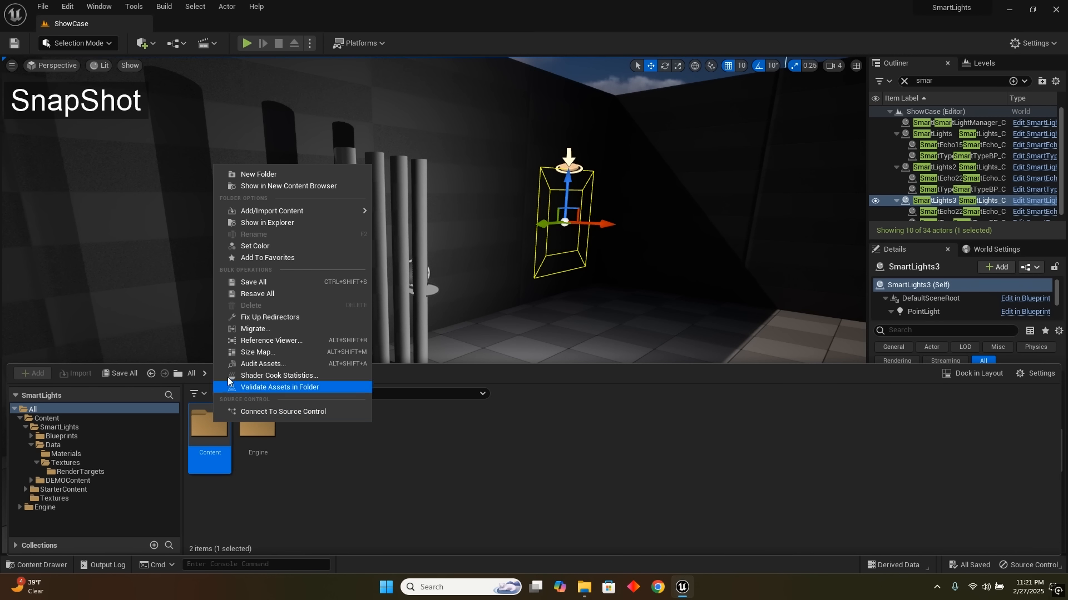
click(250, 319)
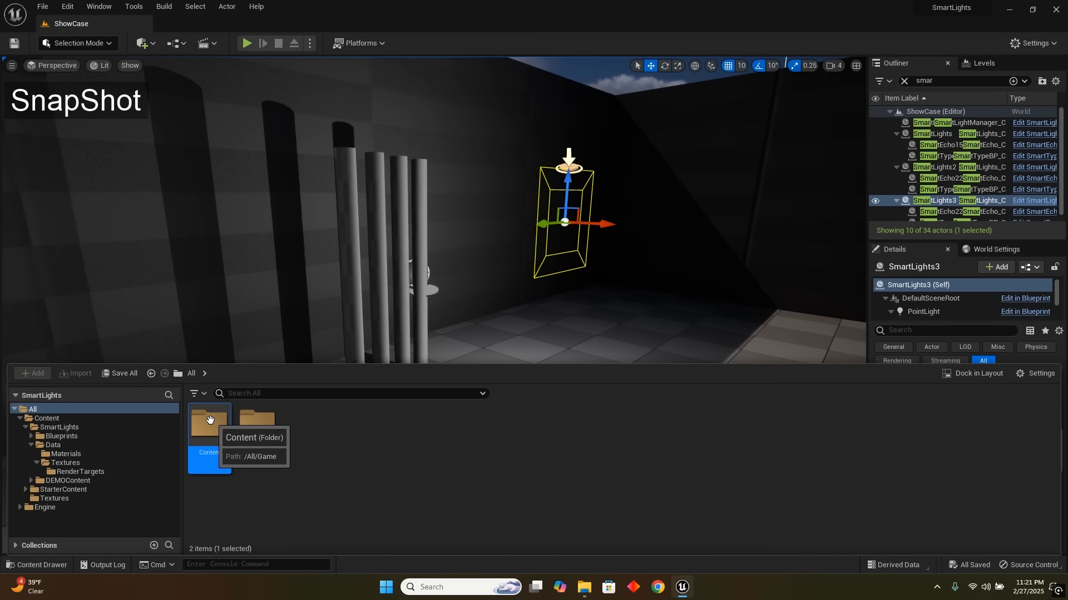
right_click(203, 424)
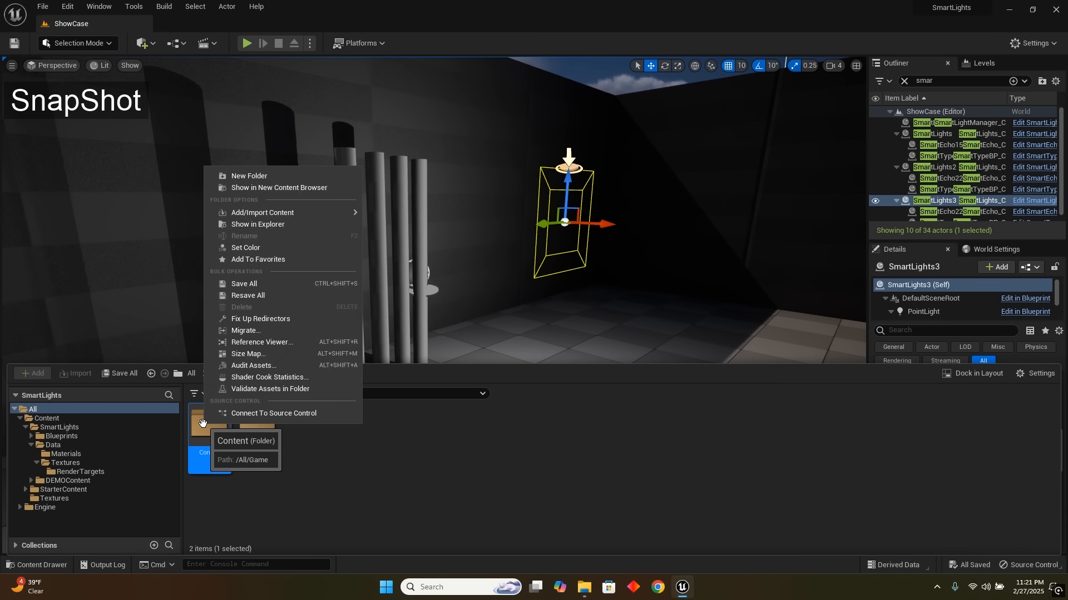
click(233, 321)
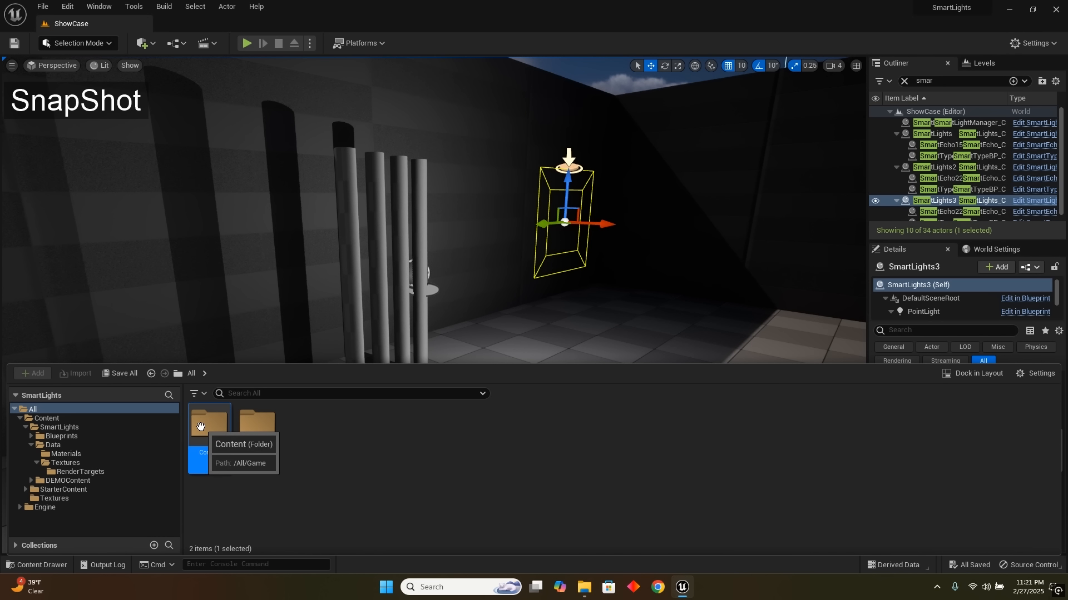
right_click(201, 427)
click(243, 323)
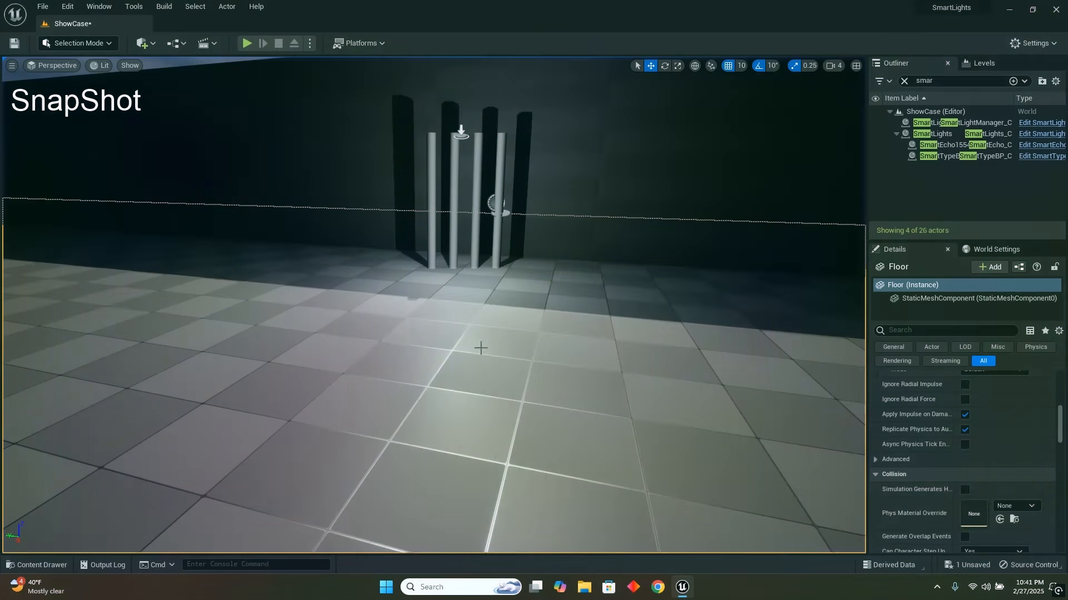
- Select the SmartLights actor by the pillars and examine its Snapshot settings, expanding the Render Targets group
right_drag(476, 345, 457, 311)
scroll(920, 432, up, 3)
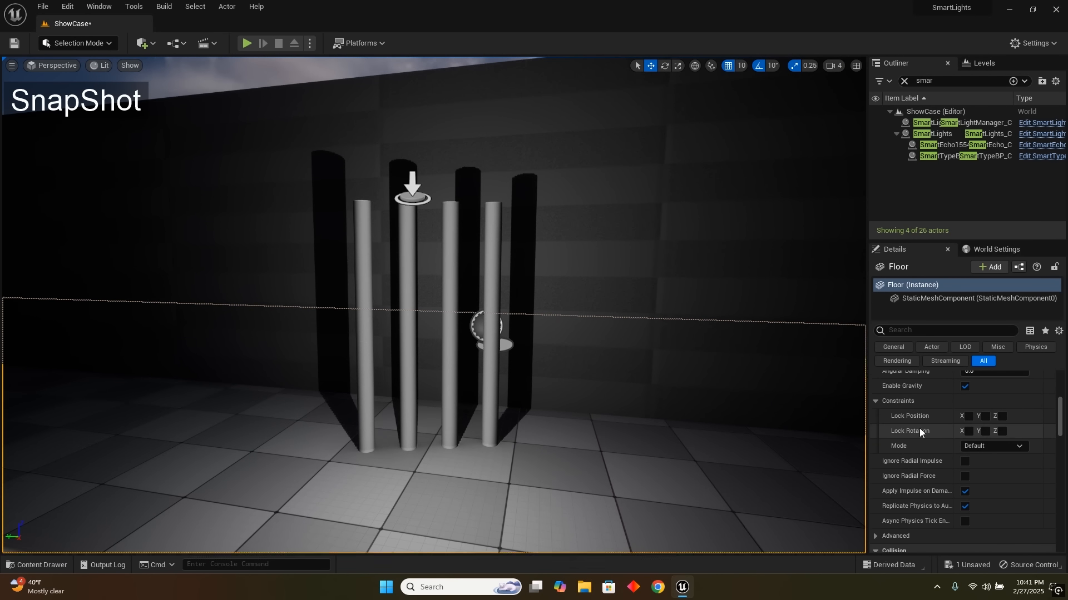
scroll(919, 428, up, 8)
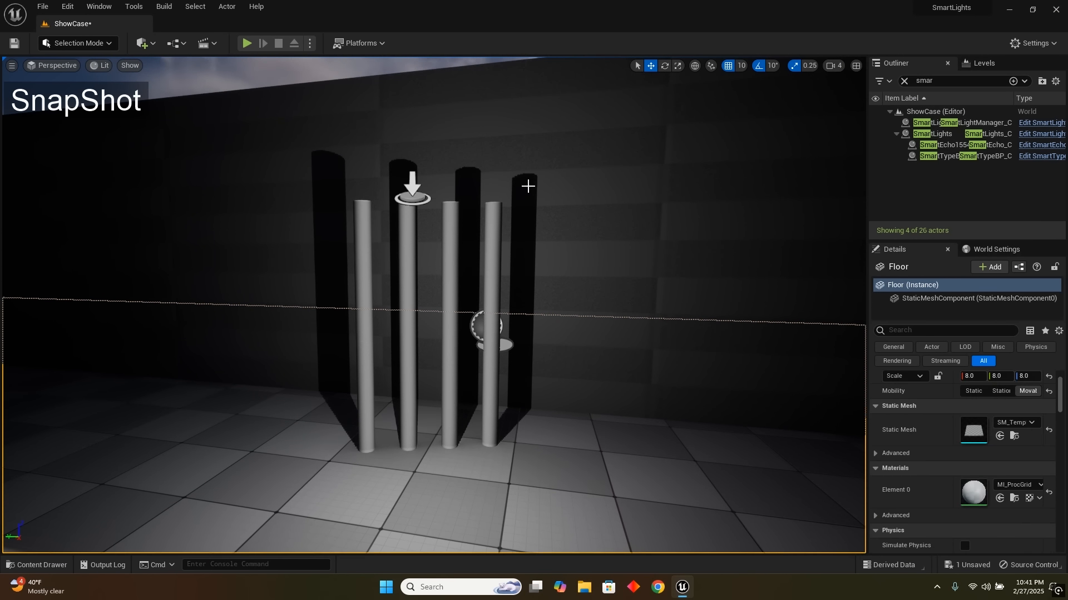
click(412, 188)
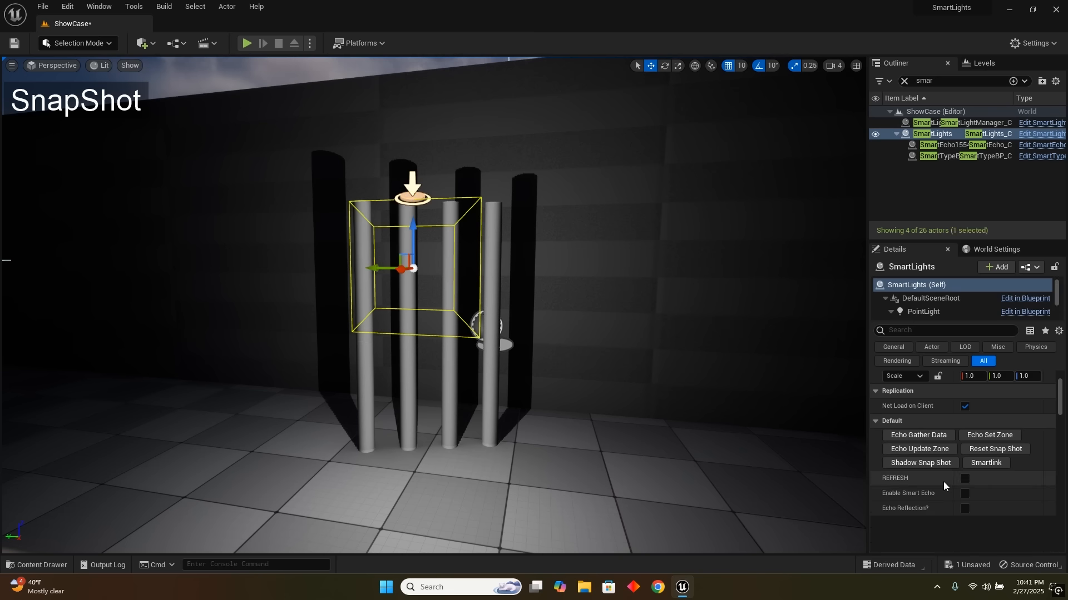
scroll(943, 482, down, 8)
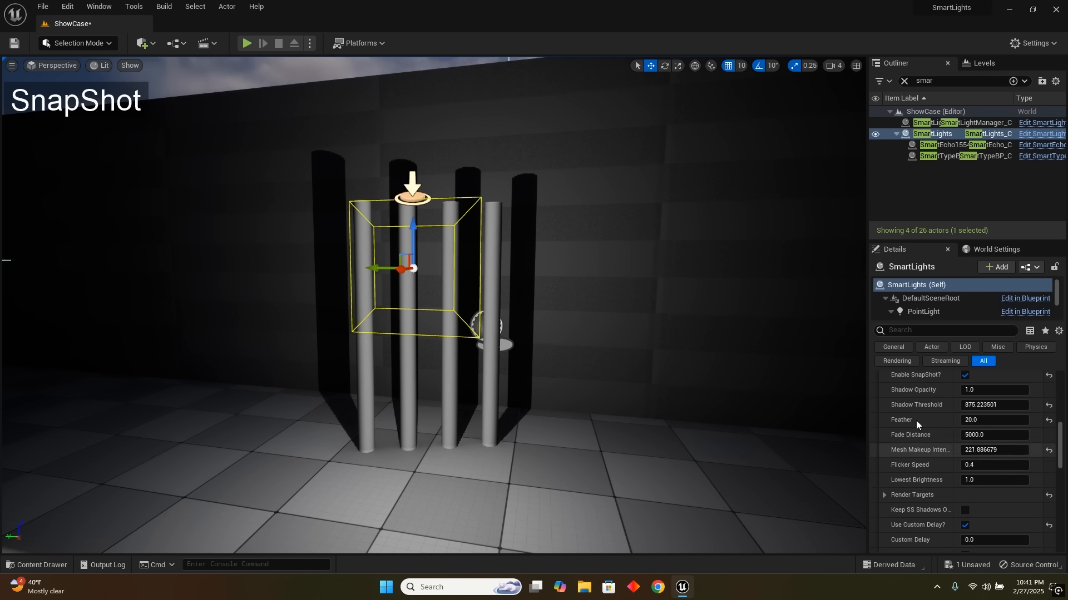
scroll(919, 446, up, 1)
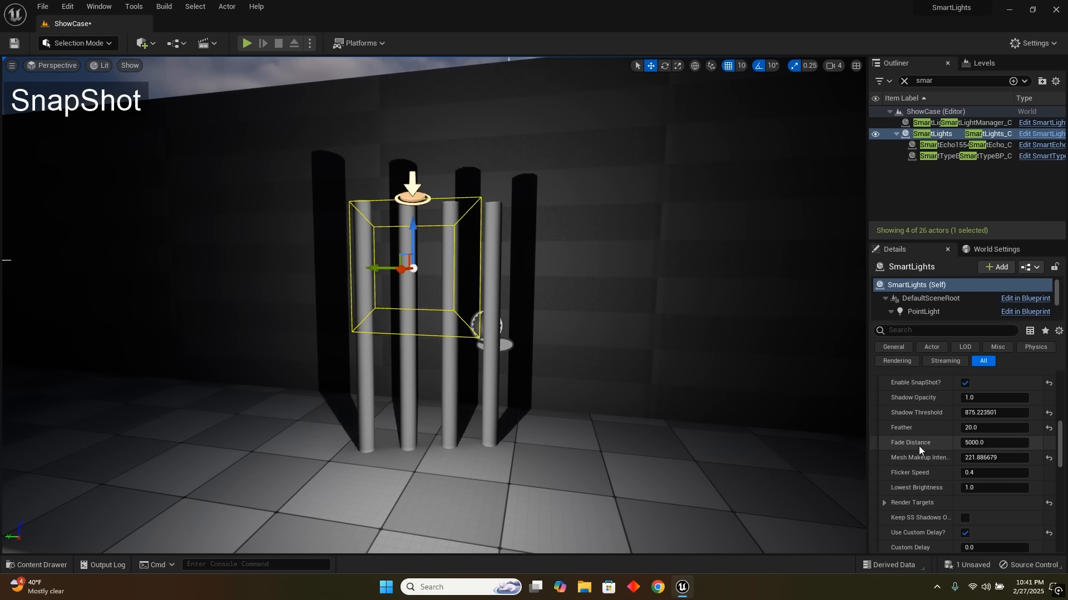
scroll(919, 446, down, 4)
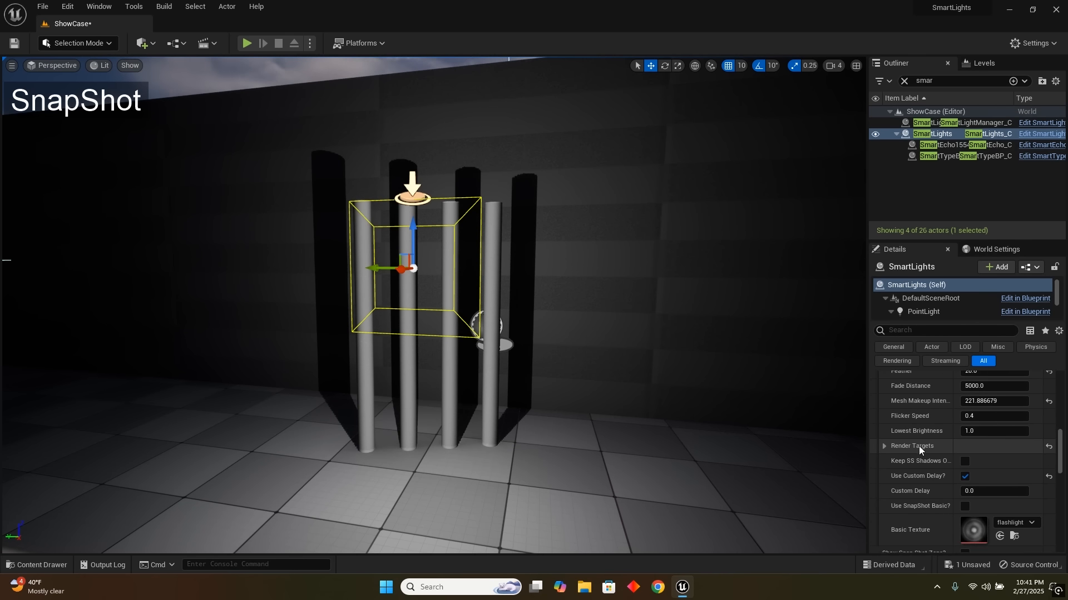
scroll(918, 446, down, 1)
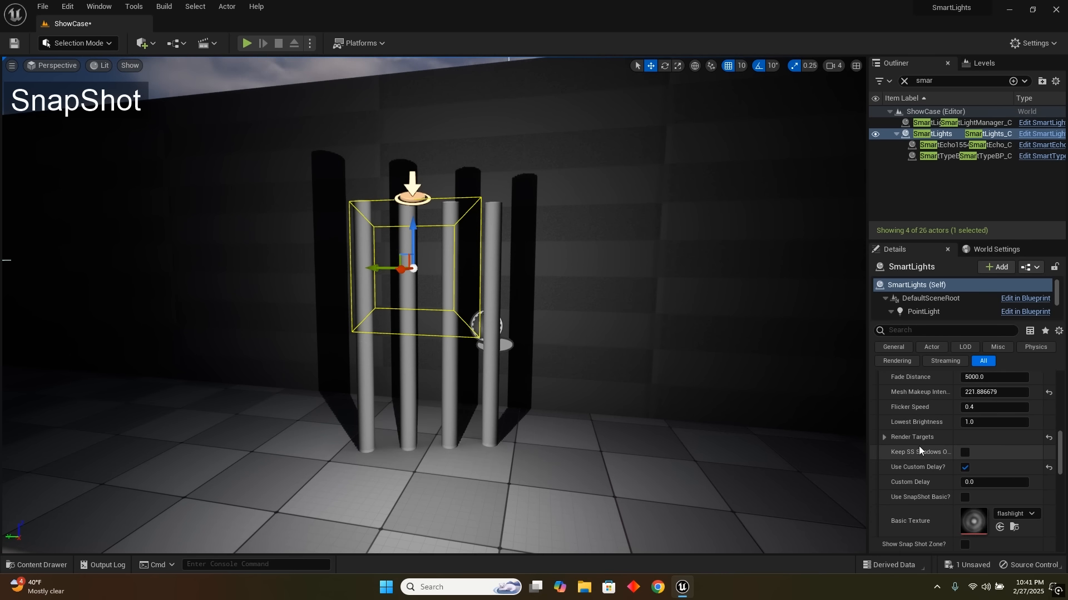
click(884, 437)
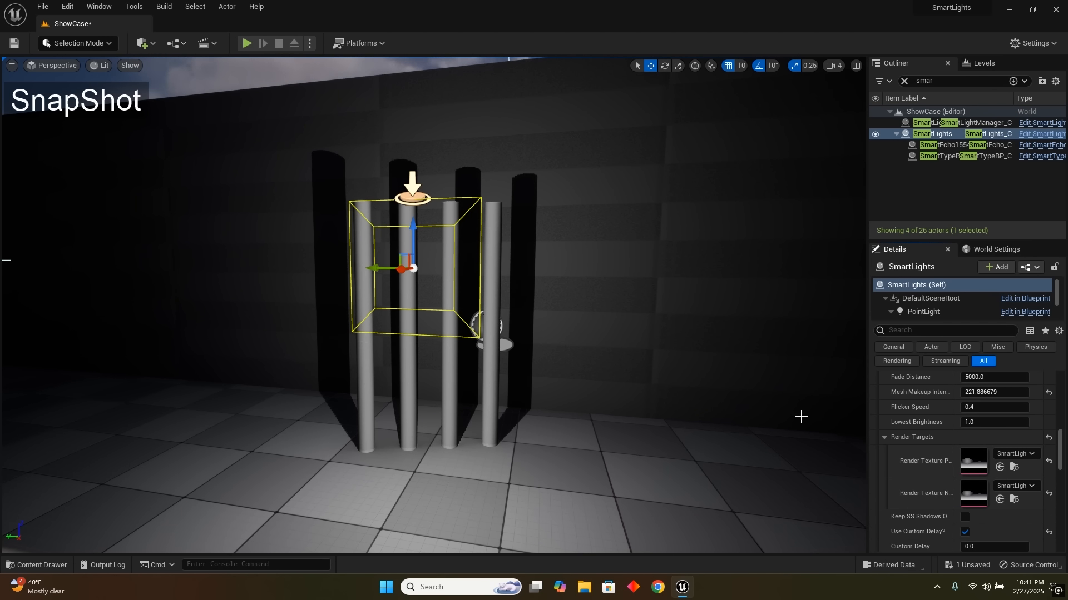
- Duplicate the SmartLights actor together with its pillars and place the copy further along the wall
key(w)
right_drag(762, 384, 789, 387)
key(s)
key(w)
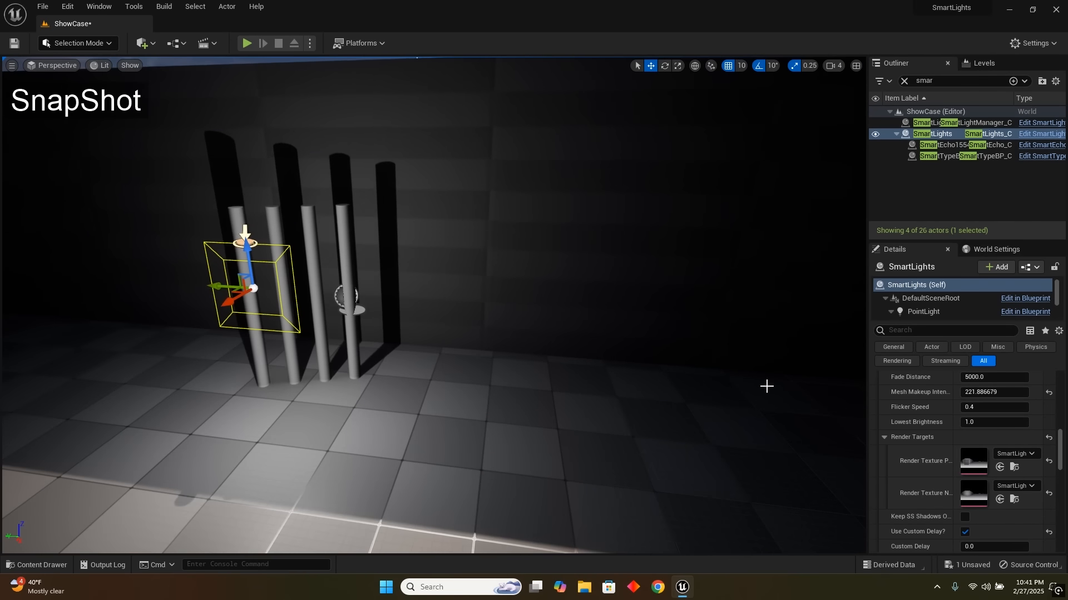
ctrl+click(272, 227)
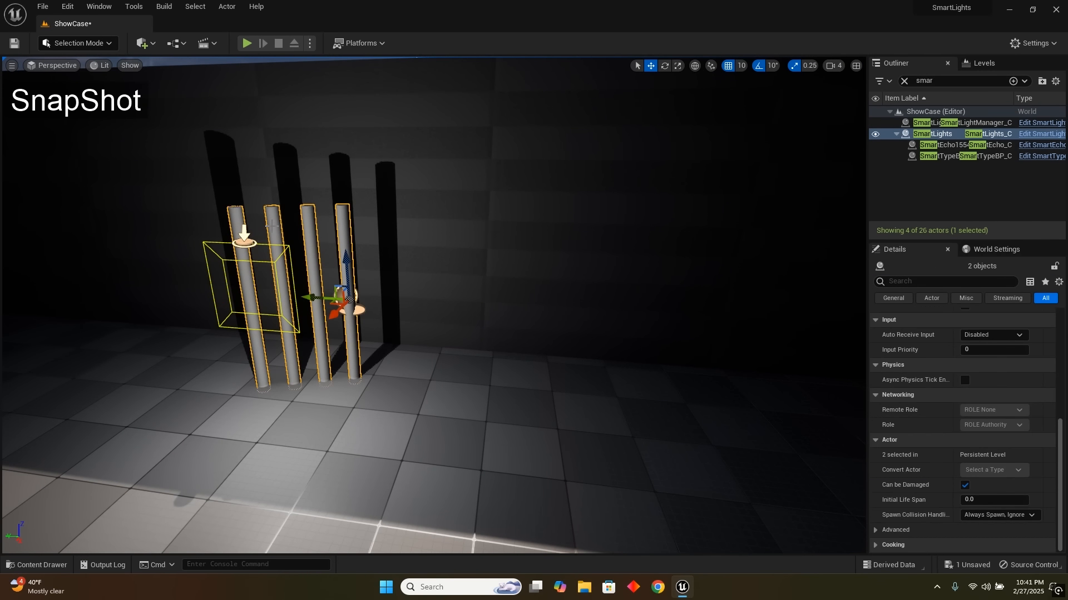
key(ctrl+d)
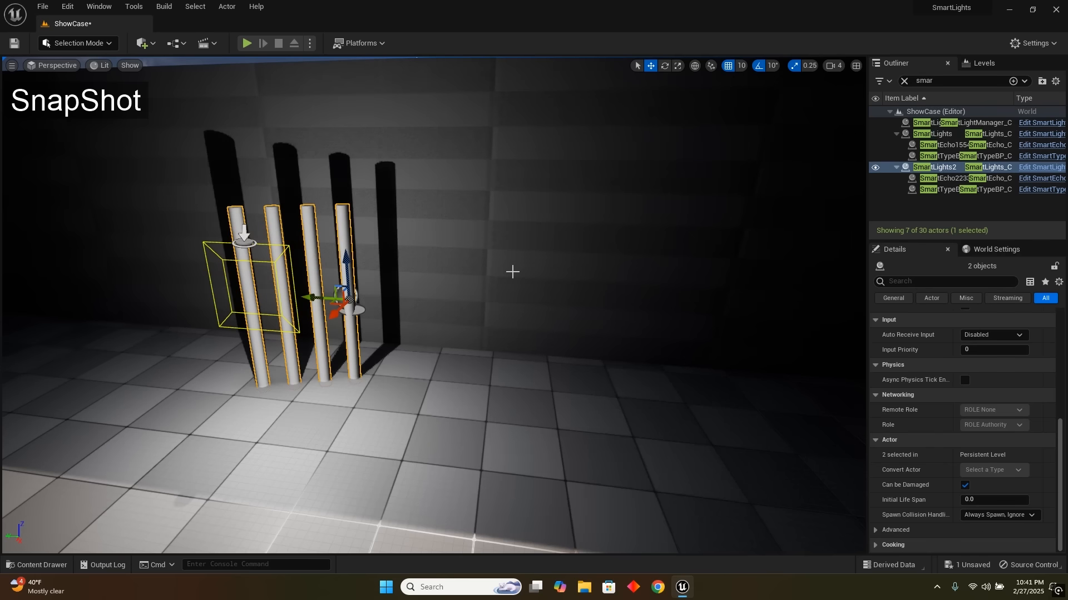
drag(310, 298, 801, 328)
- Duplicate the copied light and pillars again and place this third set beside the second along the wall
key(ctrl+d)
right_drag(624, 304, 783, 270)
drag(336, 351, 462, 333)
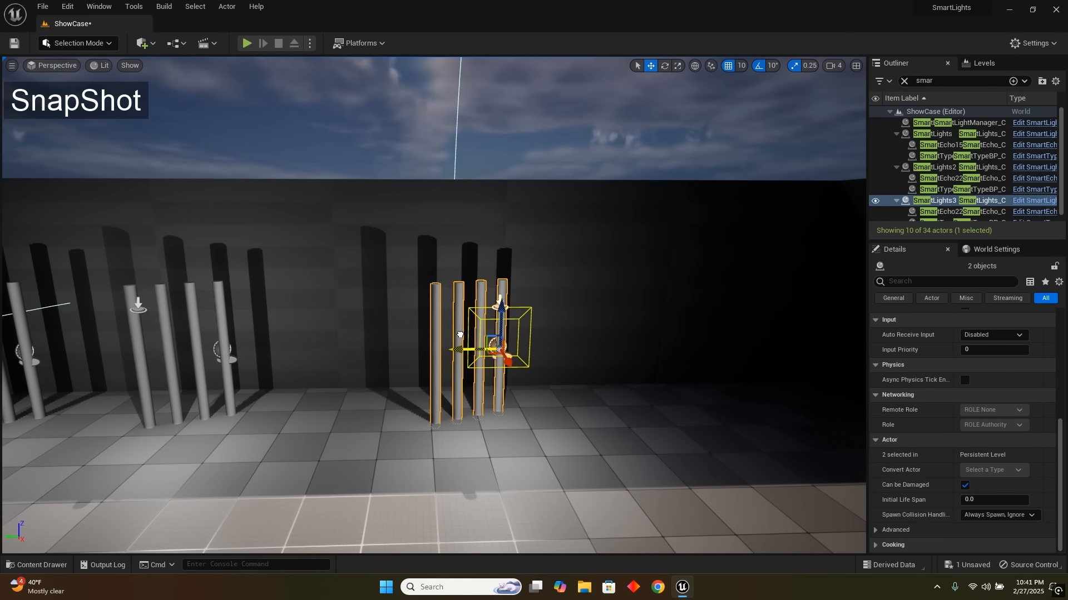
right_drag(683, 376, 684, 377)
scroll(683, 376, up, 1)
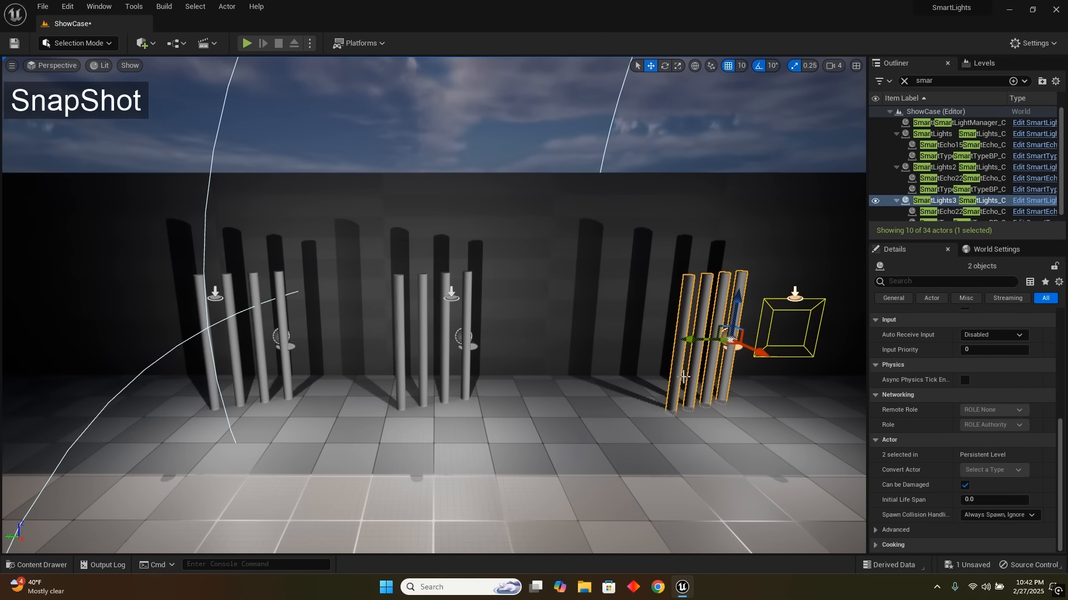
- Select the third set's SmartLights actor and examine the render textures assigned in its Snapshot settings
click(795, 296)
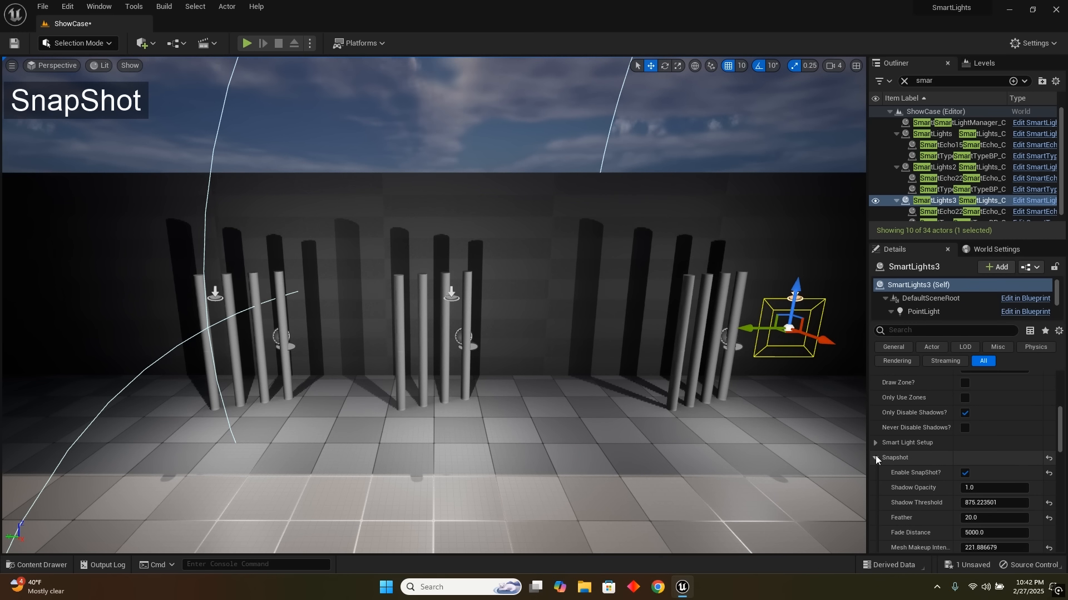
scroll(926, 518, down, 5)
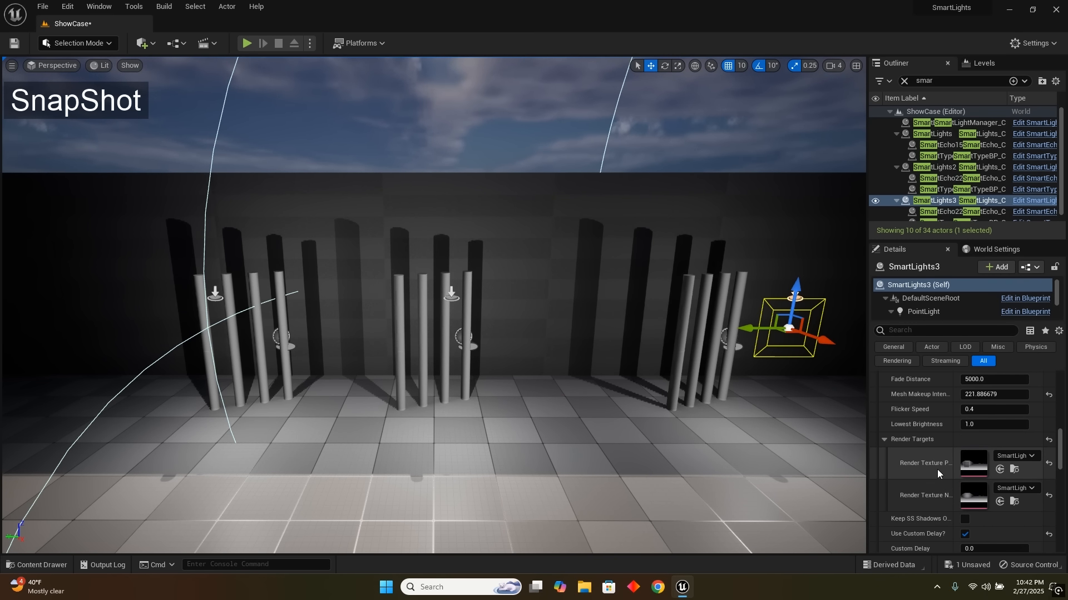
right_drag(765, 313, 766, 313)
key(d)
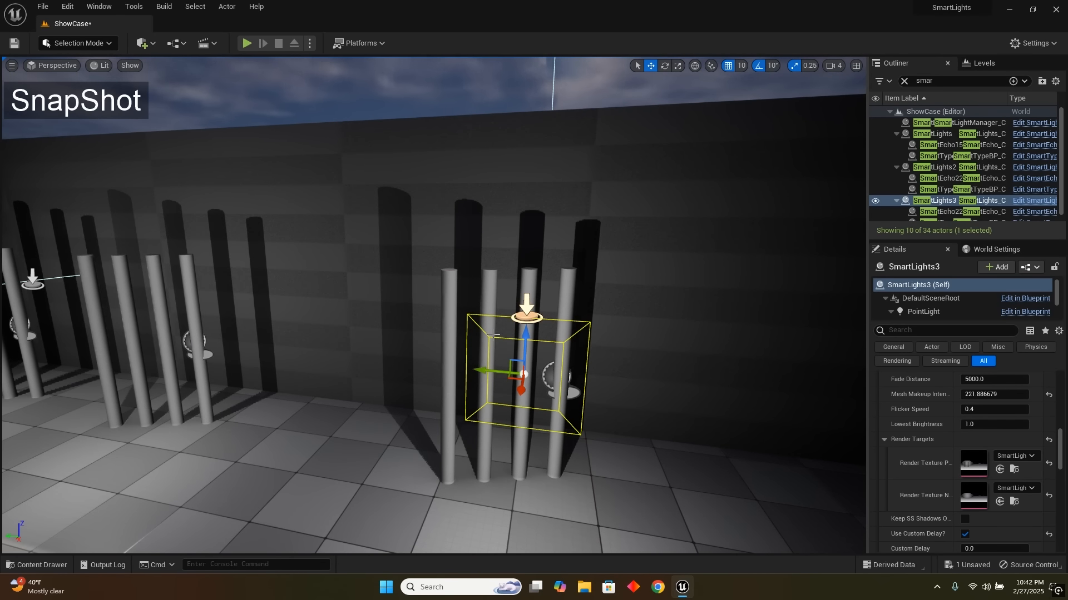
- Start a play session from the floor in front of the three sets of pillars
key(s)
right_drag(478, 295, 478, 295)
right_drag(472, 422, 473, 423)
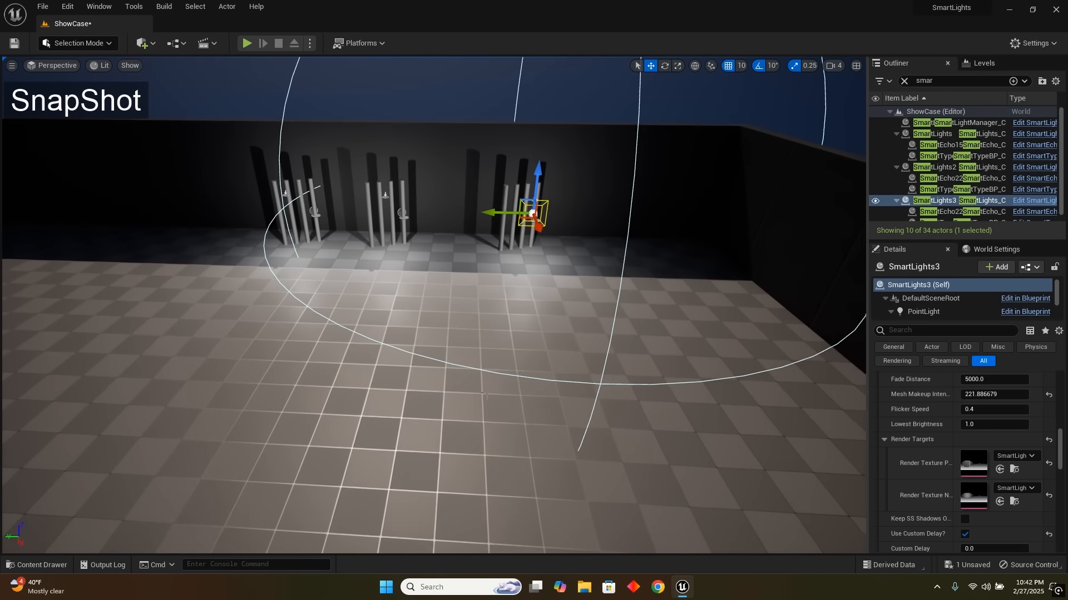
right_click(473, 422)
click(484, 420)
click(486, 418)
key(s)
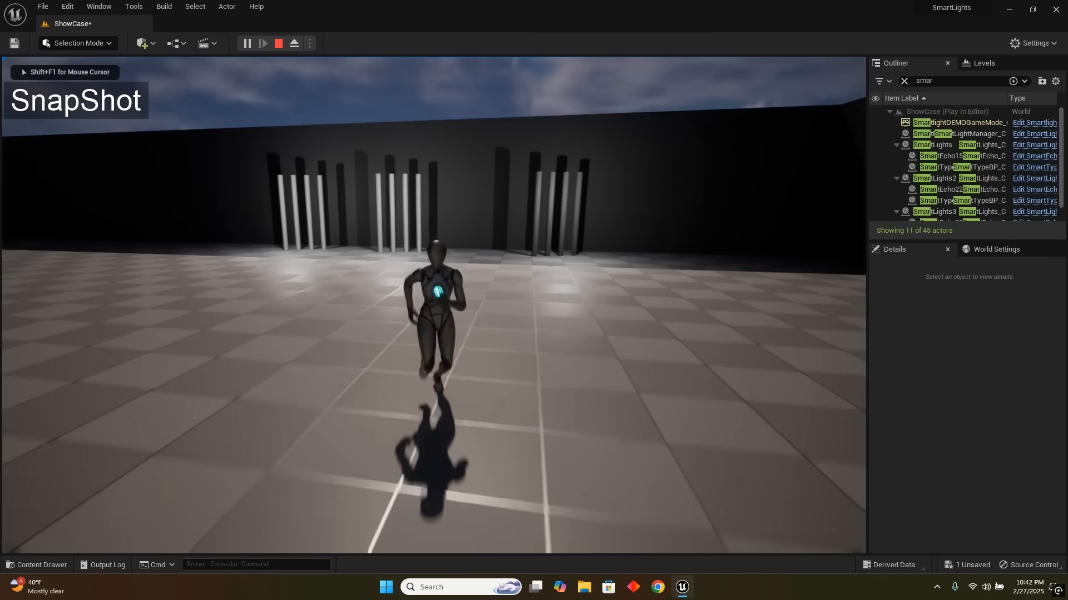
- Run the character away from and back along the pillar sets to check their shadows at different distances, and end the play session
key(a)
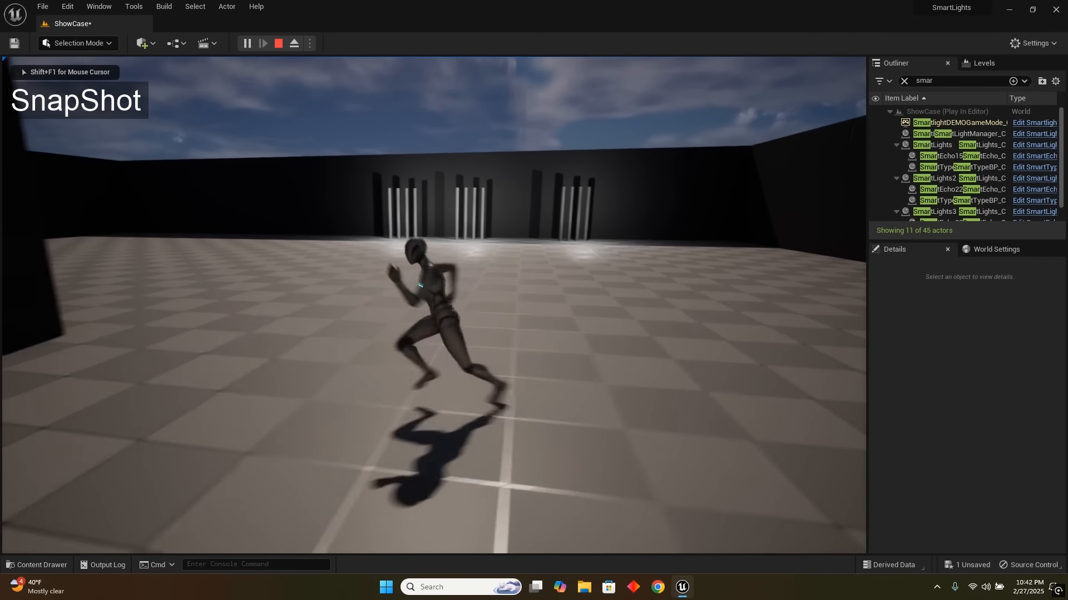
key(s)
key(d)
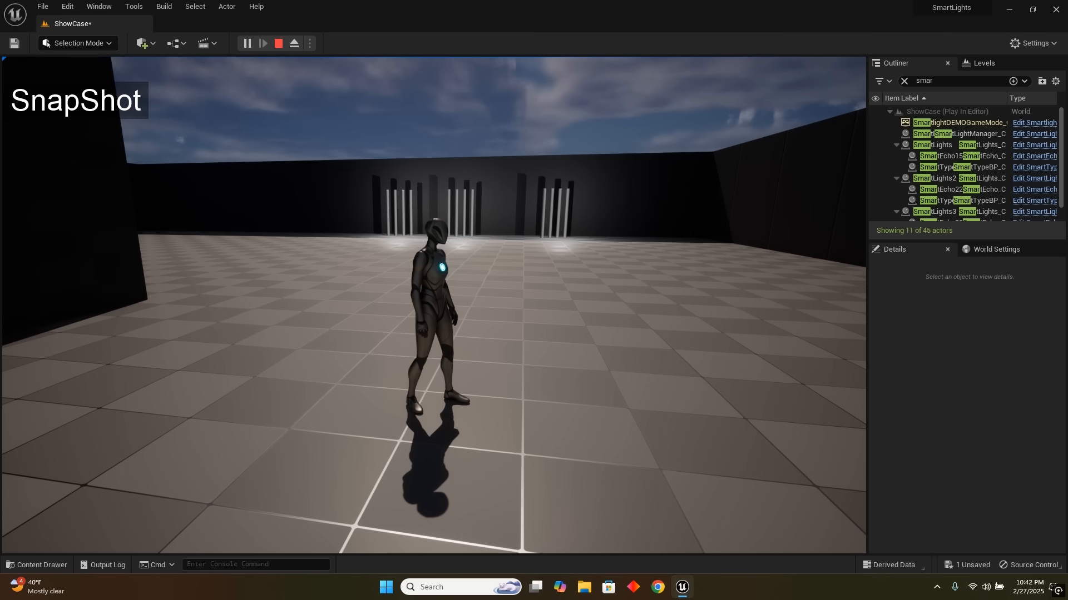
key(w)
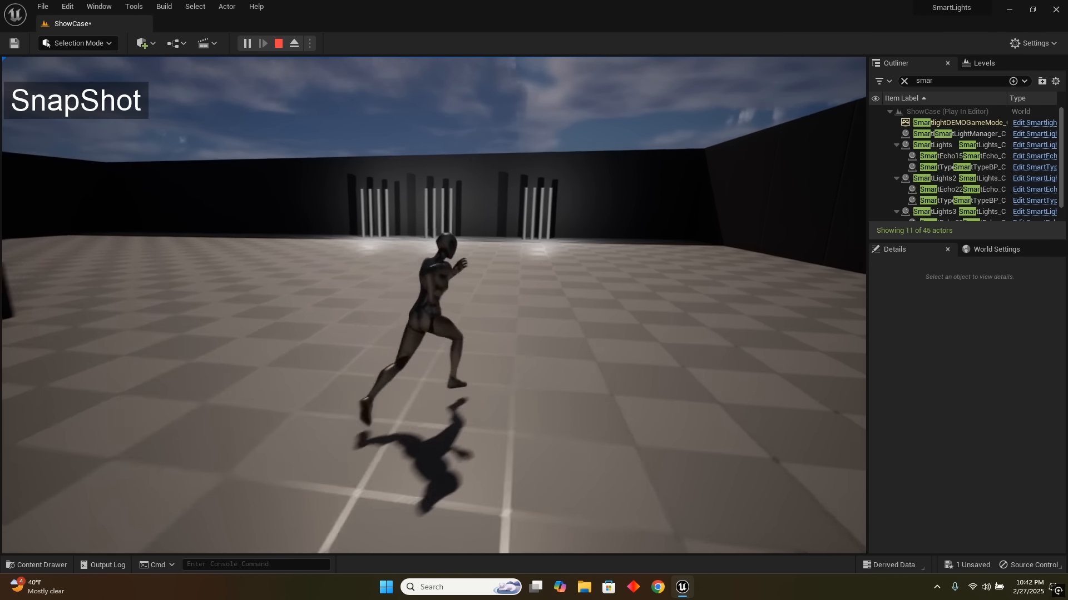
key(d)
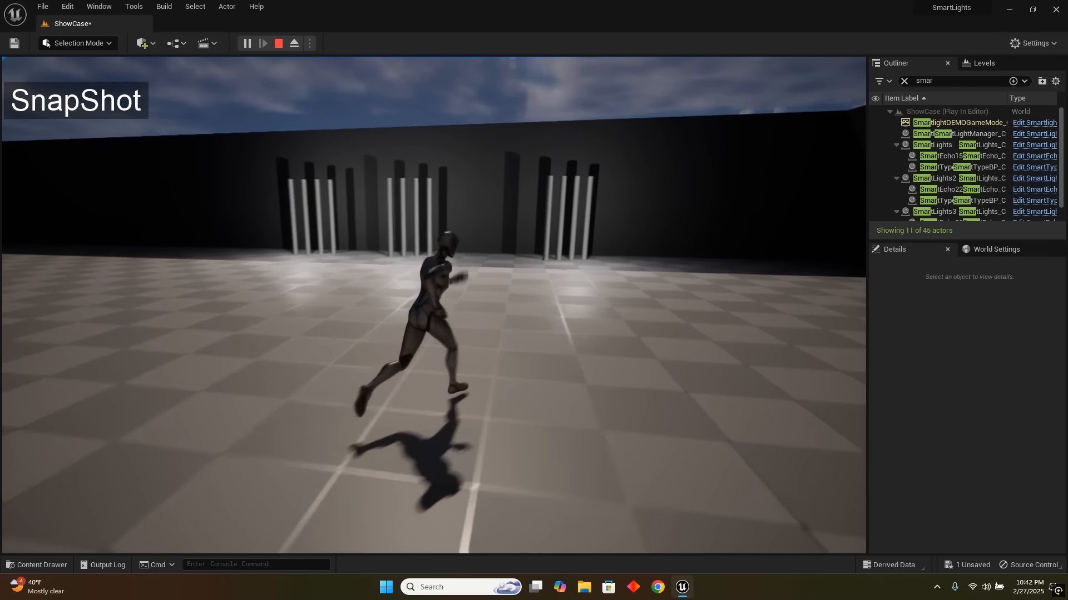
key(w)
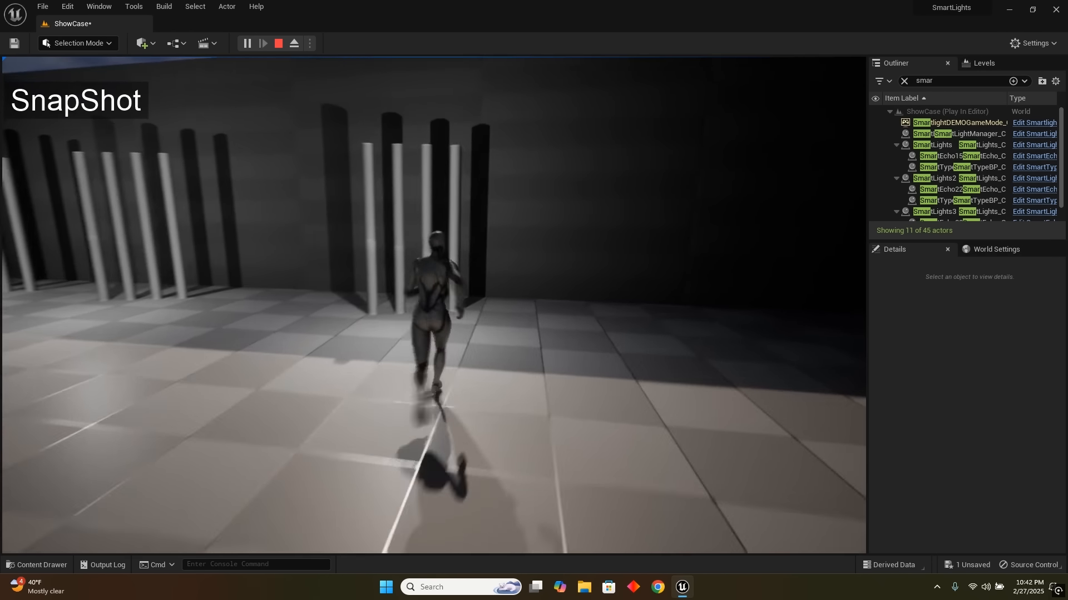
key(w)
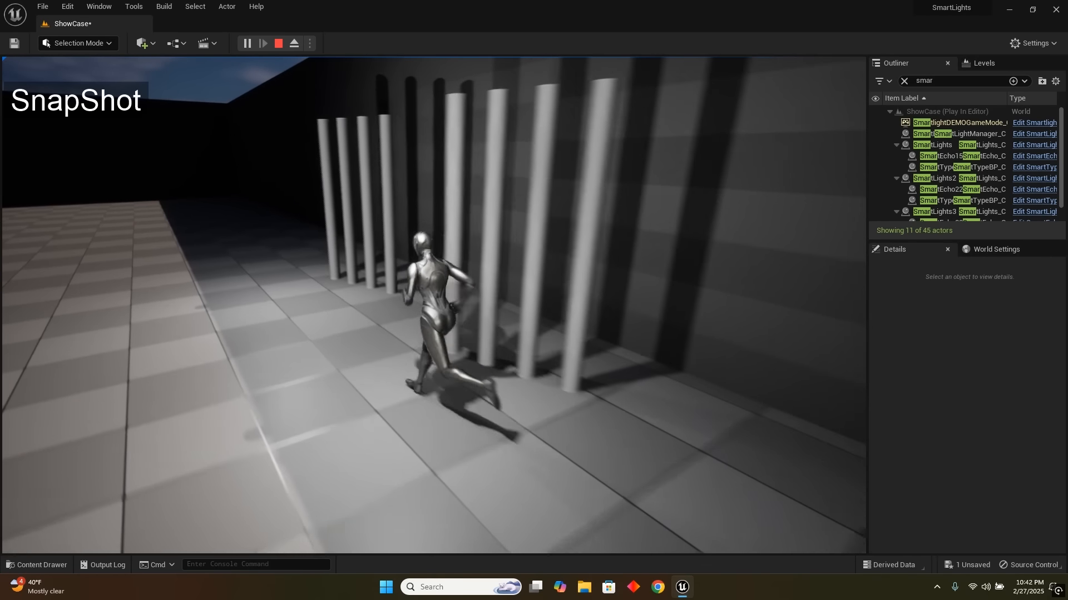
key(d)
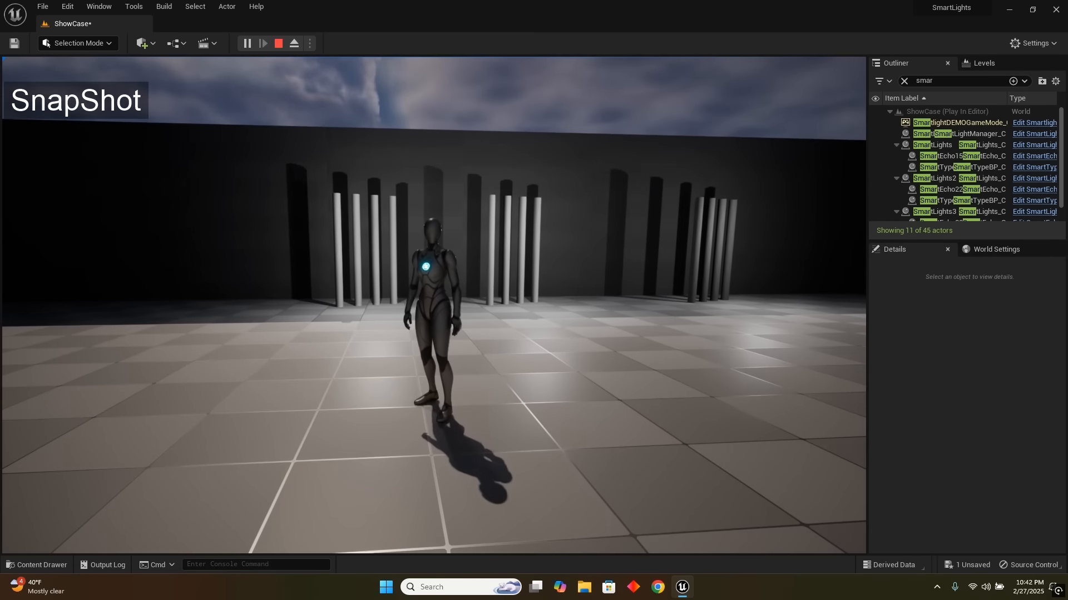
key(Escape)
- Select the third set's SmartLights actor and examine its Snapshot settings, including Render Targets and Fade Distance
mouse_move(485, 379)
right_down()
mouse_move(489, 342)
mouse_move(484, 390)
right_up()
key(w)
key(s)
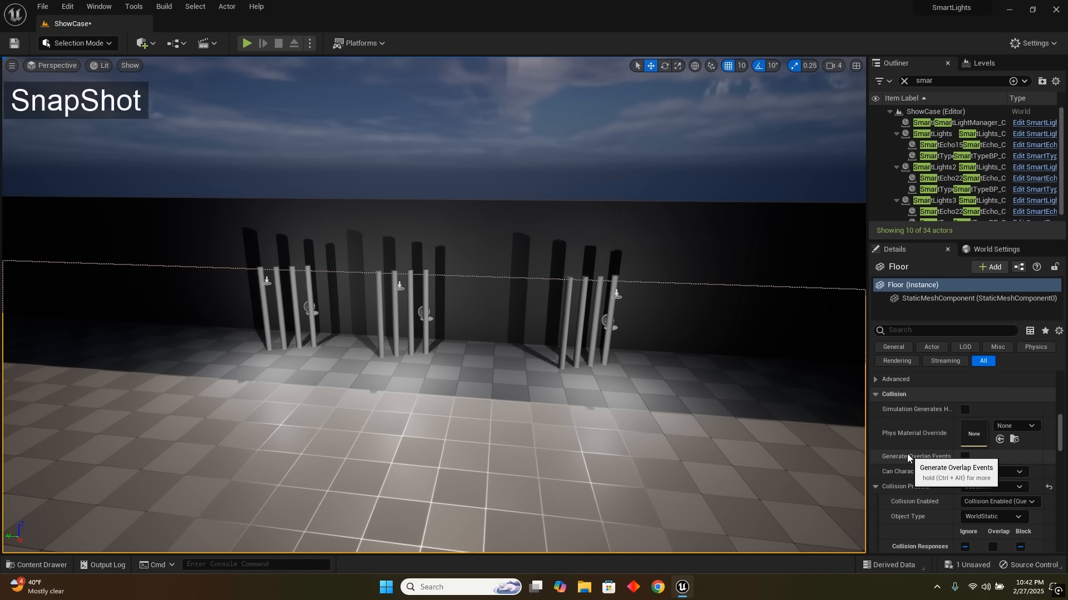
click(616, 295)
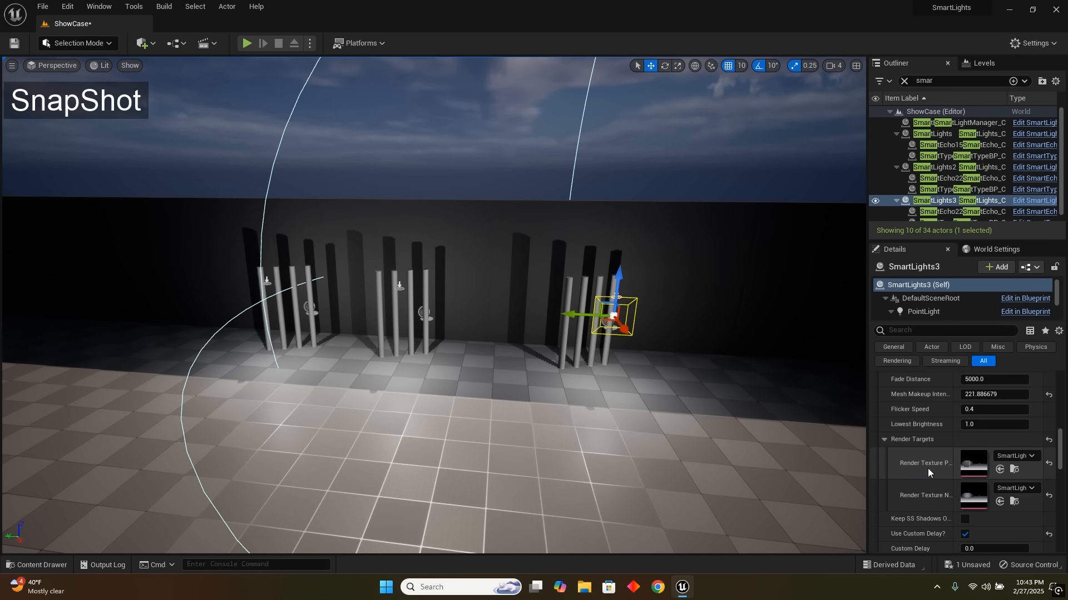
scroll(927, 473, down, 1)
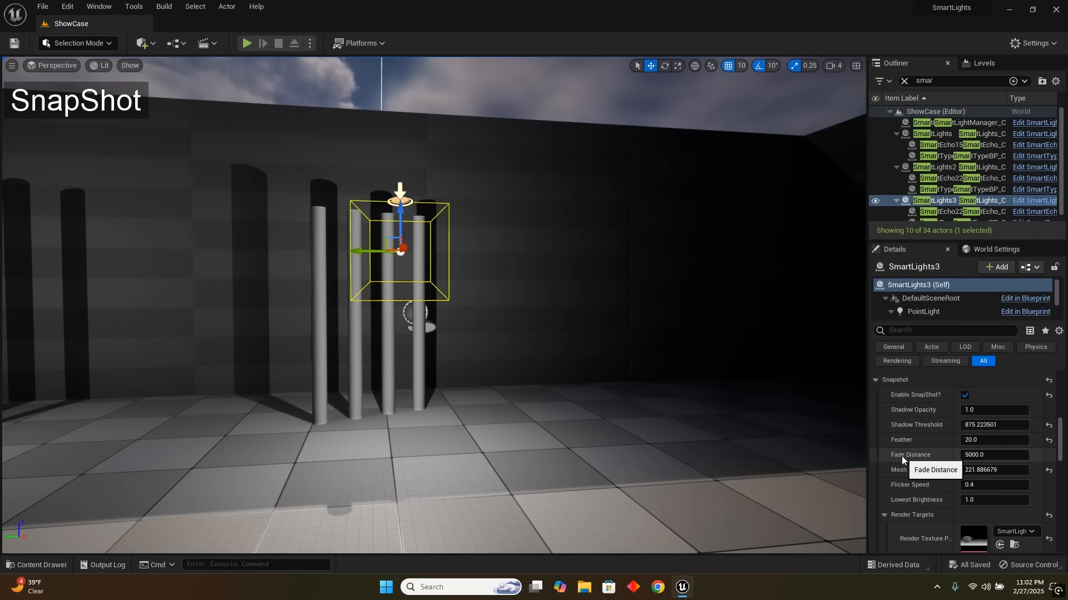
scroll(746, 401, down, 5)
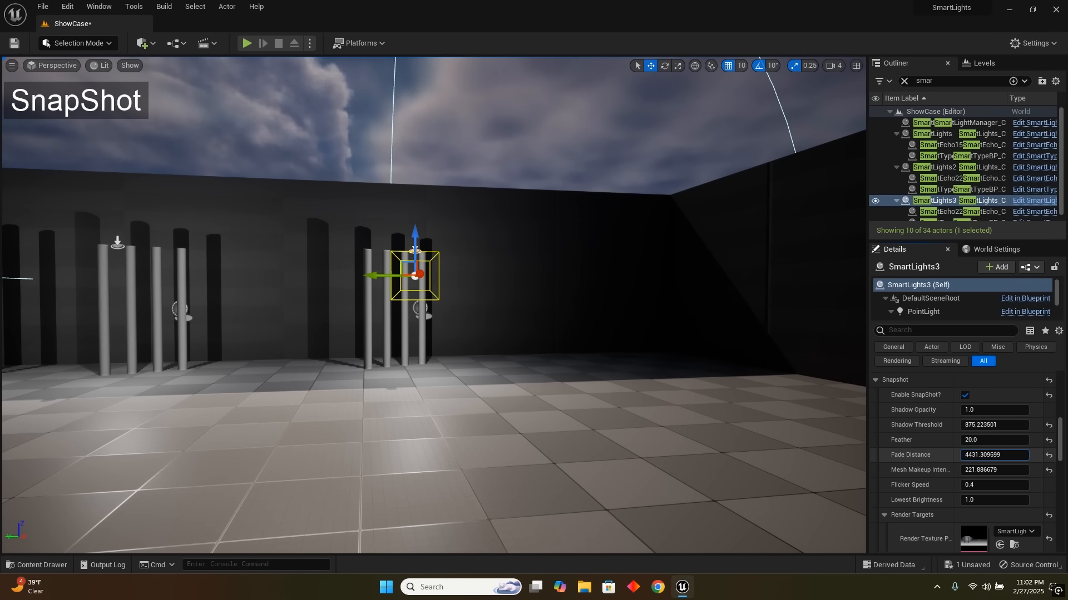
- Set the third light's Fade Distance to 1480.342076 and check its pillar shadows from near and far
drag(994, 455, 978, 455)
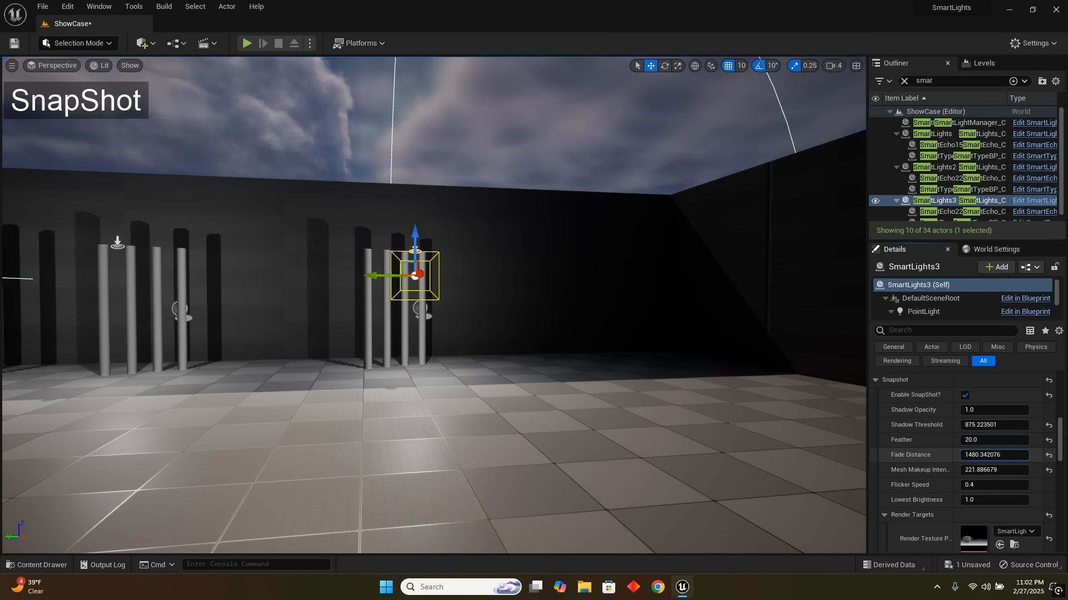
key(s)
right_drag(756, 374, 807, 366)
key(w)
key(w)
key(s)
key(w)
key(s)
key(w)
key(a)
key(s)
key(s)
key(w)
key(w)
key(s)
key(w)
key(w)
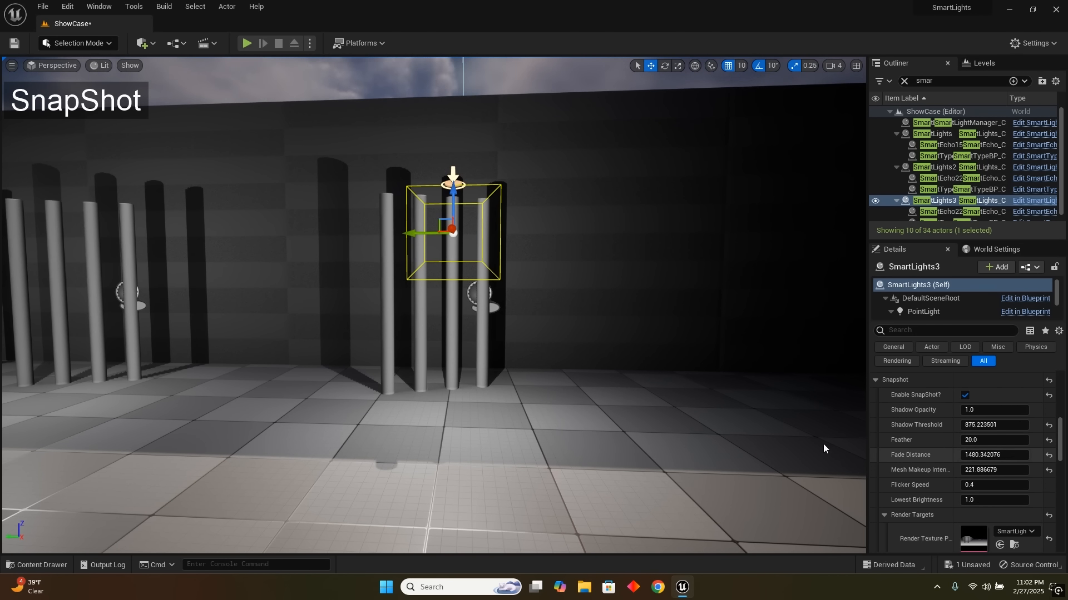
key(s)
right_drag(756, 377, 751, 350)
key(s)
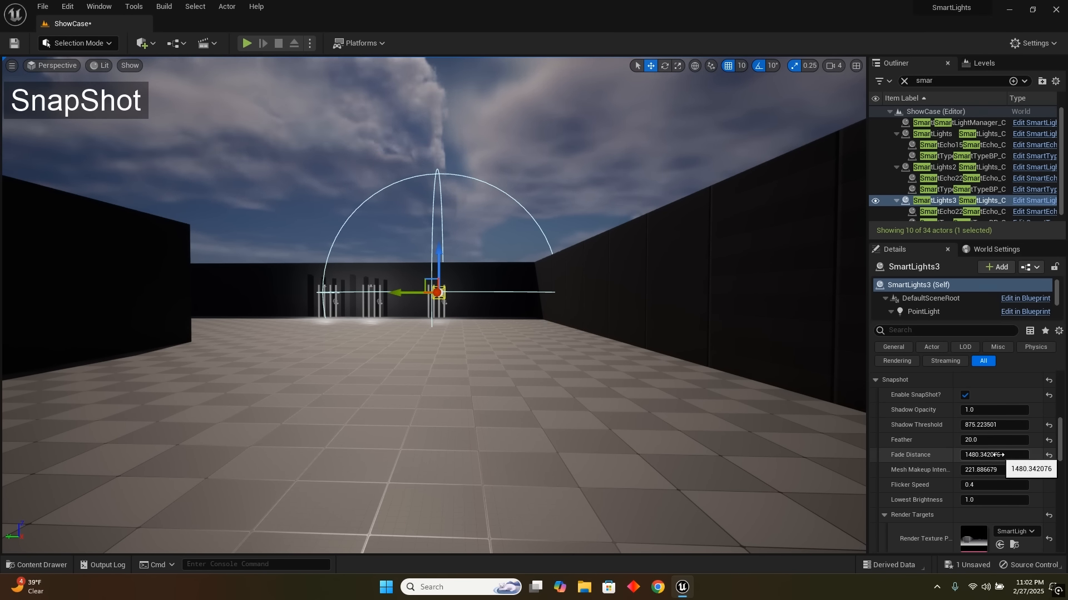
- Reset the third light's Fade Distance to its default and return to its pillars
click(1049, 455)
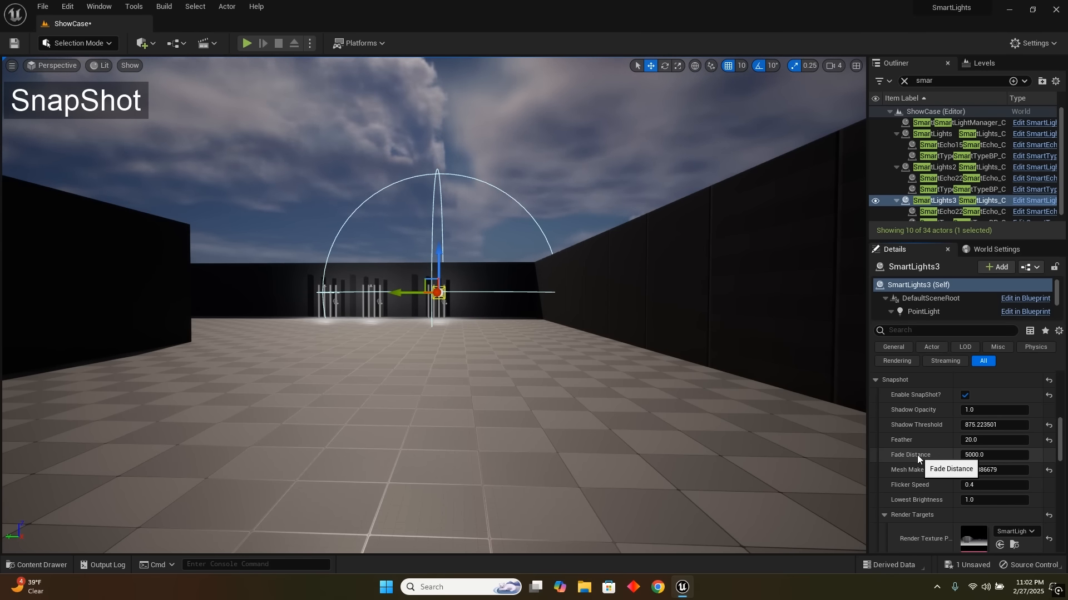
key(w)
right_drag(760, 398, 742, 375)
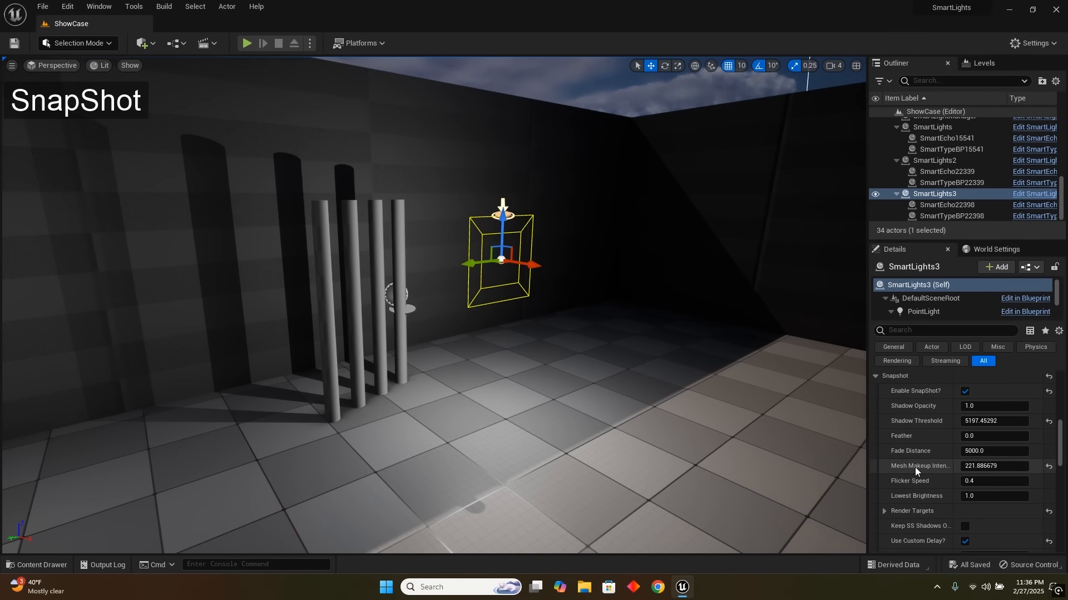
- Examine the render textures assigned in the third light's Render Targets group, and collapse the group again
scroll(903, 430, down, 3)
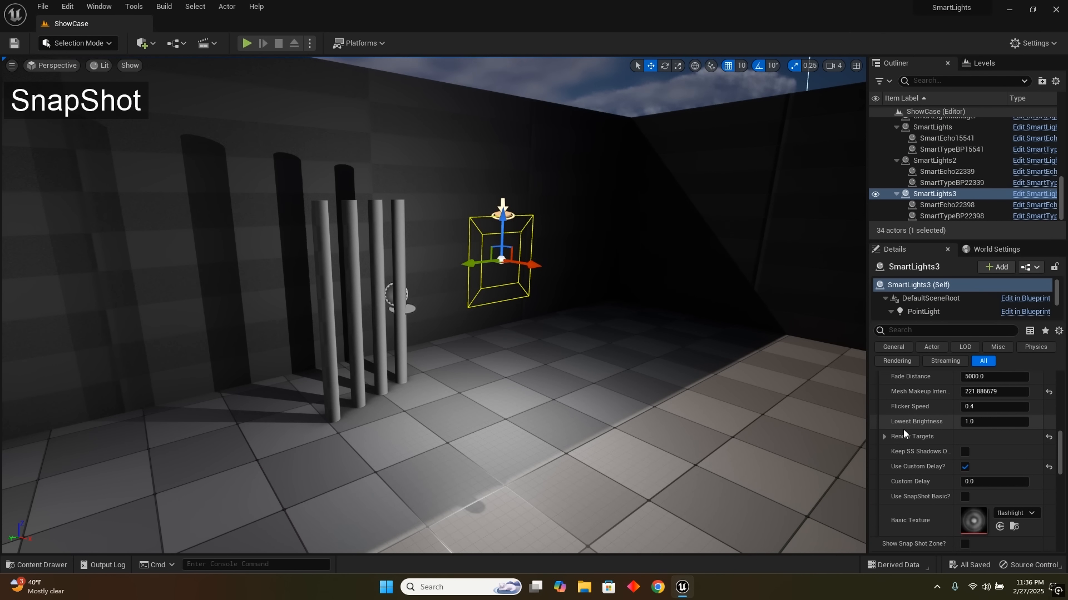
scroll(902, 429, down, 1)
click(888, 421)
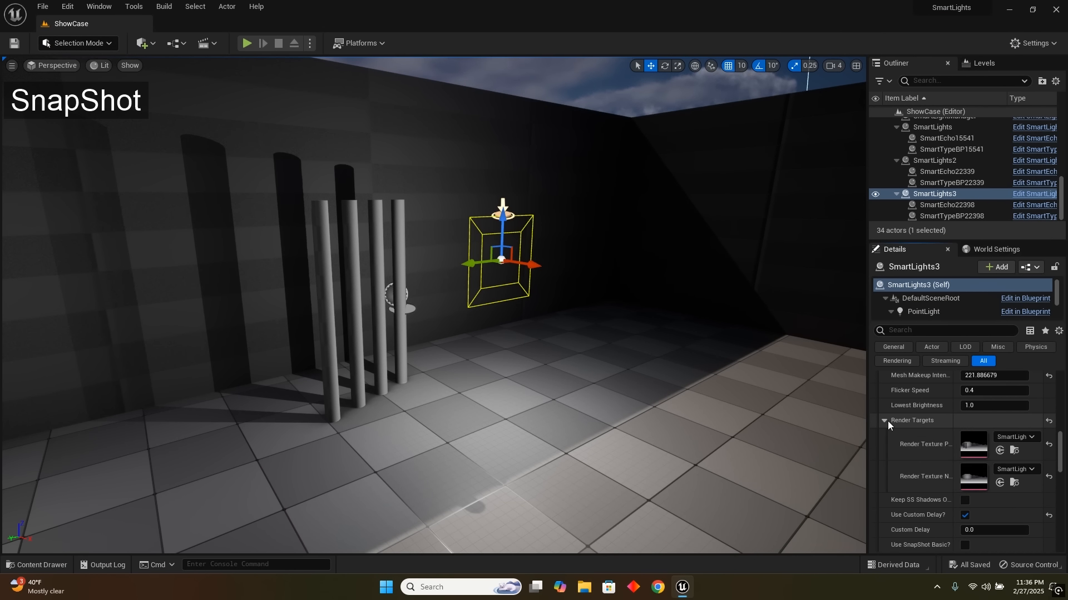
click(887, 420)
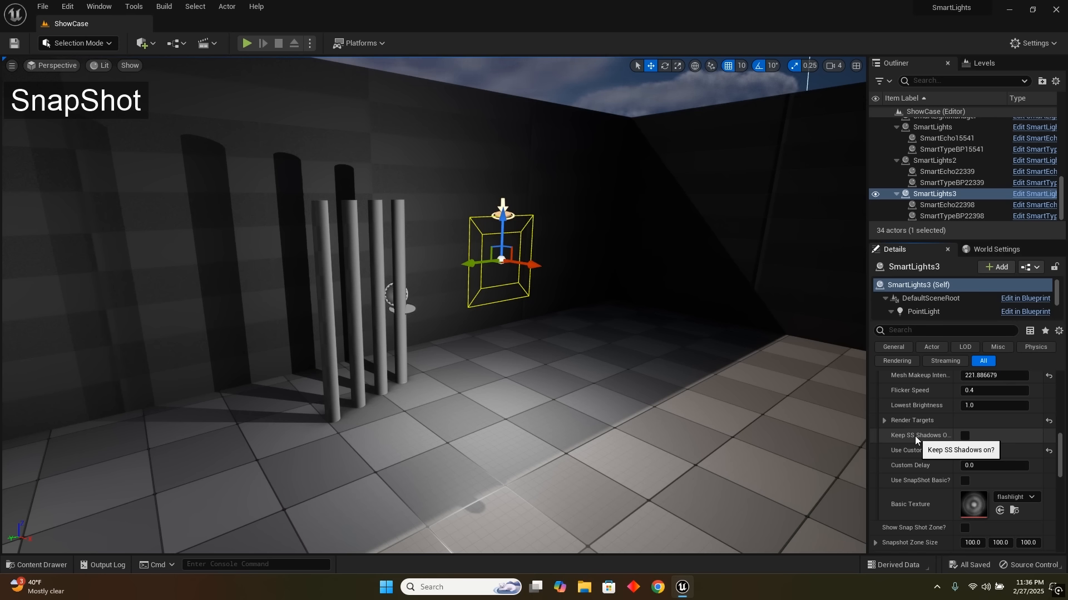
- Move the third SmartLights actor away from its pillars, along the wall toward the room's corner
right_drag(779, 399, 712, 414)
key(d)
key(w)
key(s)
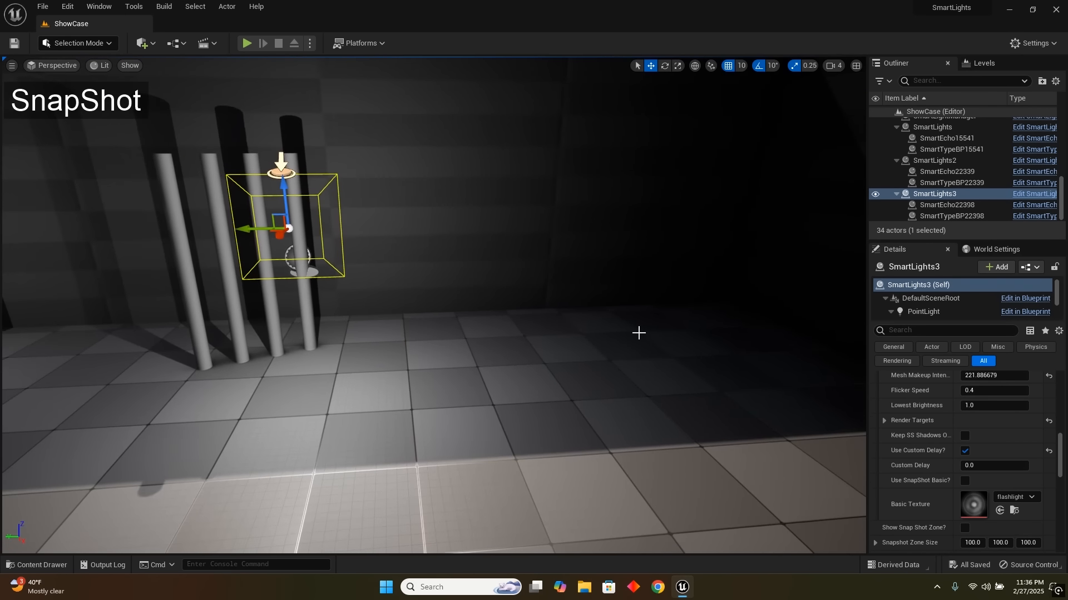
drag(244, 229, 692, 149)
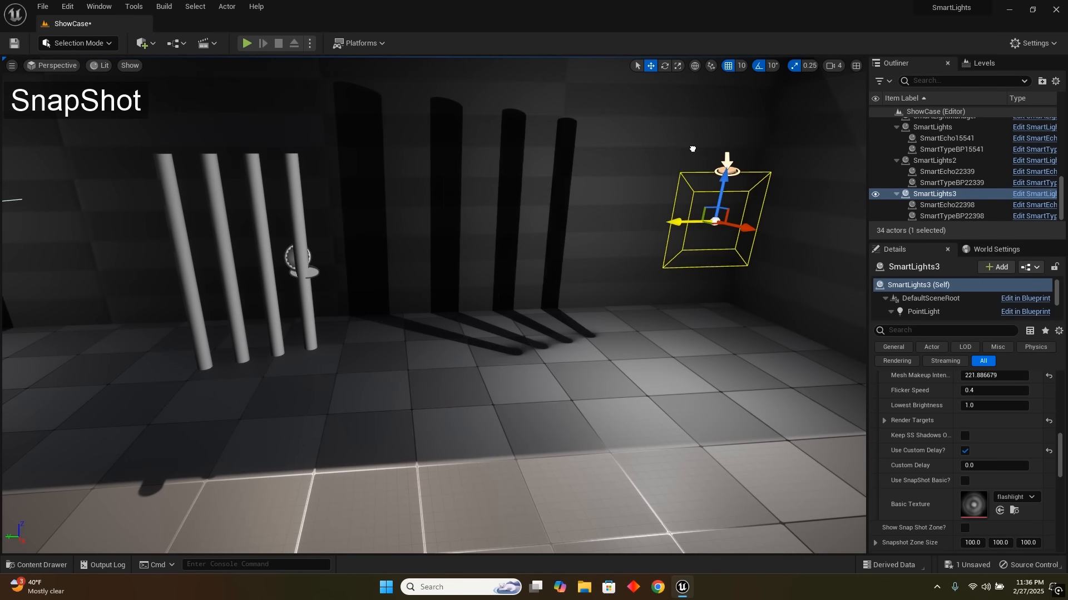
- Start a play session from the floor facing the relocated light and its pillars
key(w)
right_drag(629, 192, 661, 184)
key(s)
right_click(451, 496)
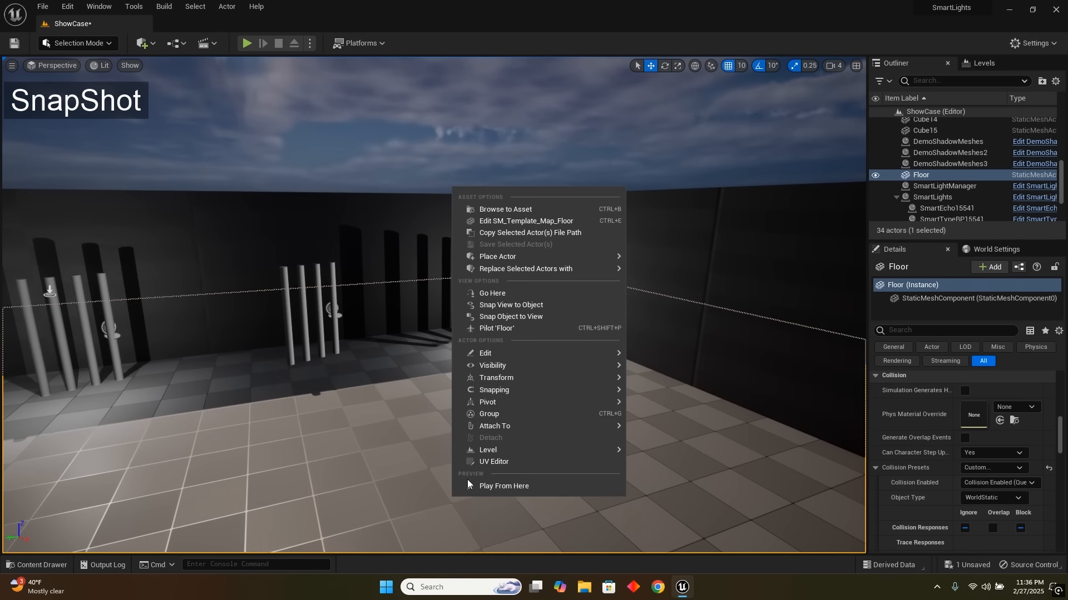
click(466, 482)
key(s)
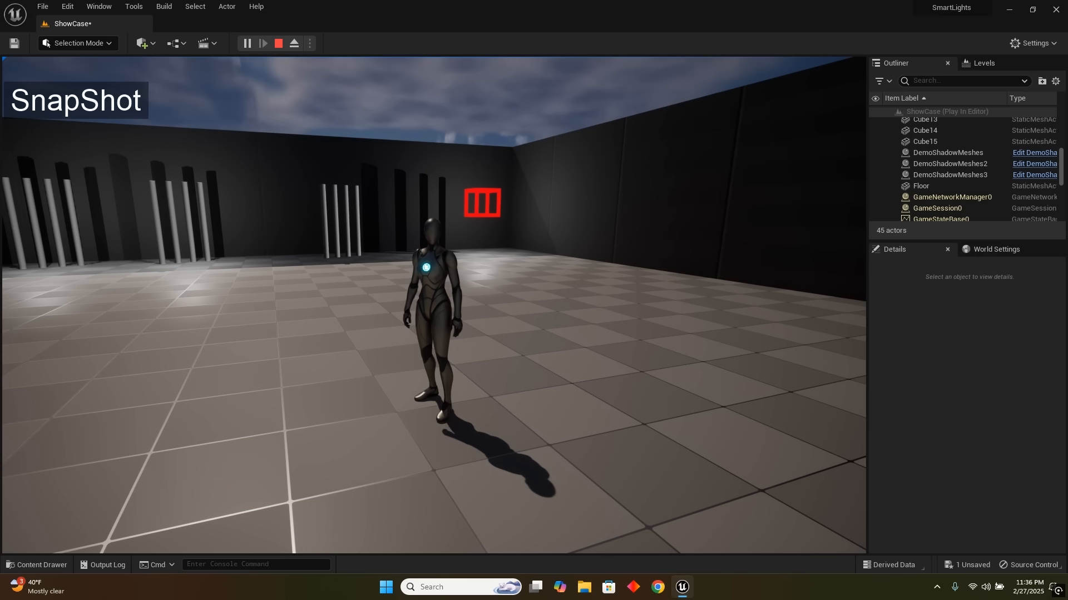
- Run the character in and out of the corner light's area to test its pillar shadows, and end the play session
key(w)
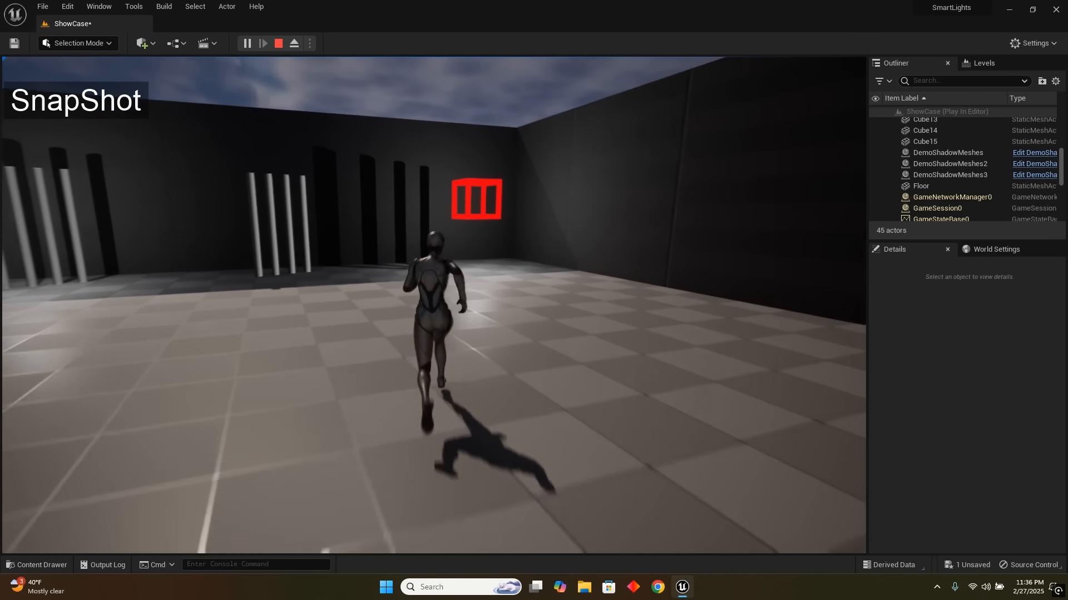
key(d)
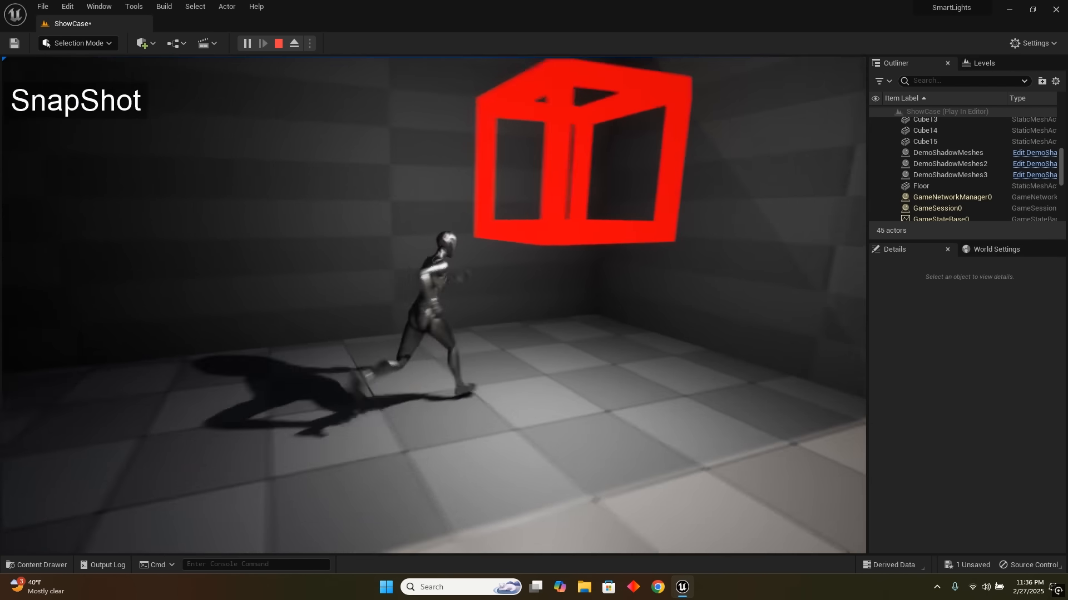
key(s)
key(a)
key(w)
key(d)
key(a)
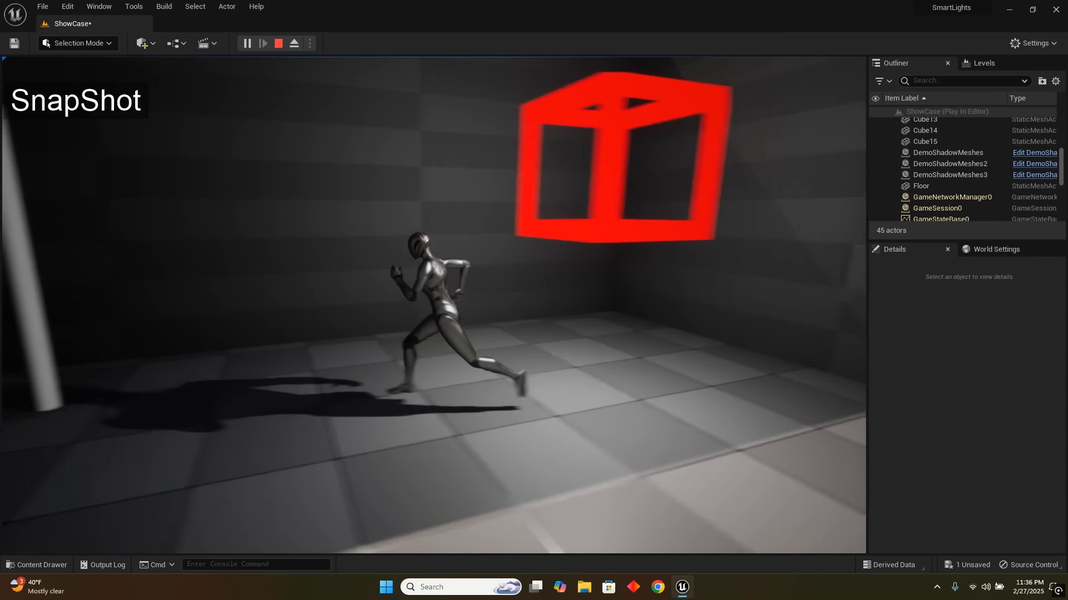
key(s)
key(d)
key(w)
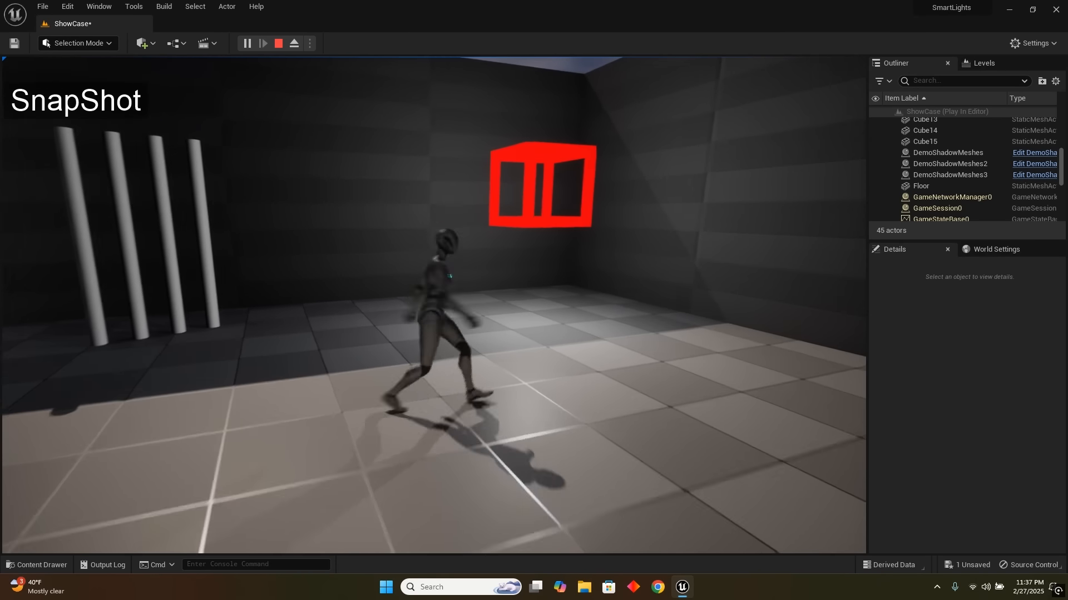
key(Escape)
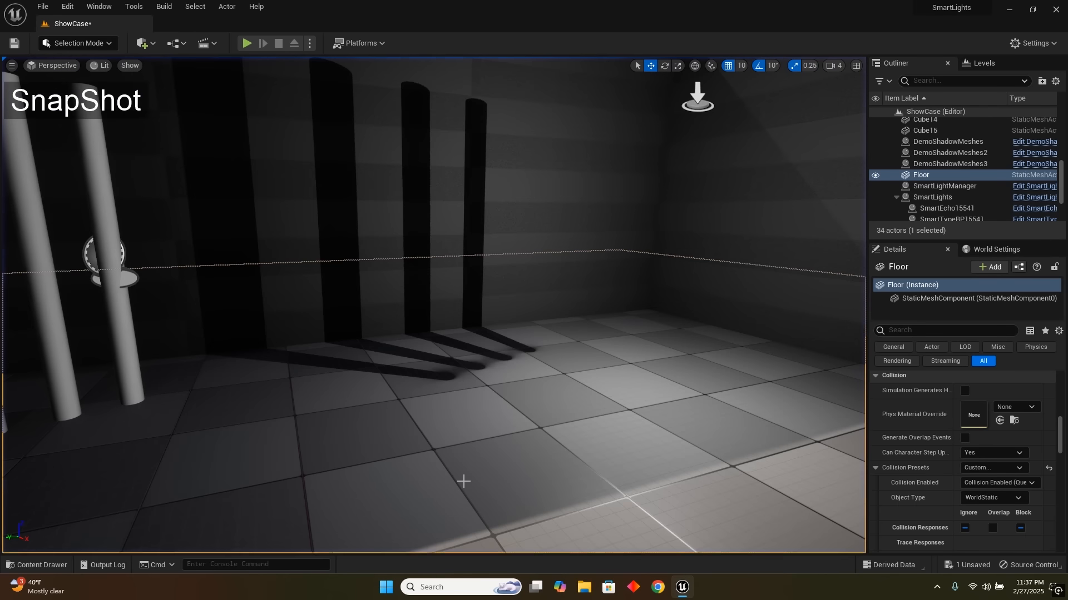
- Select the corner SmartLights actor and enable its Keep SS Shadows On option
click(690, 95)
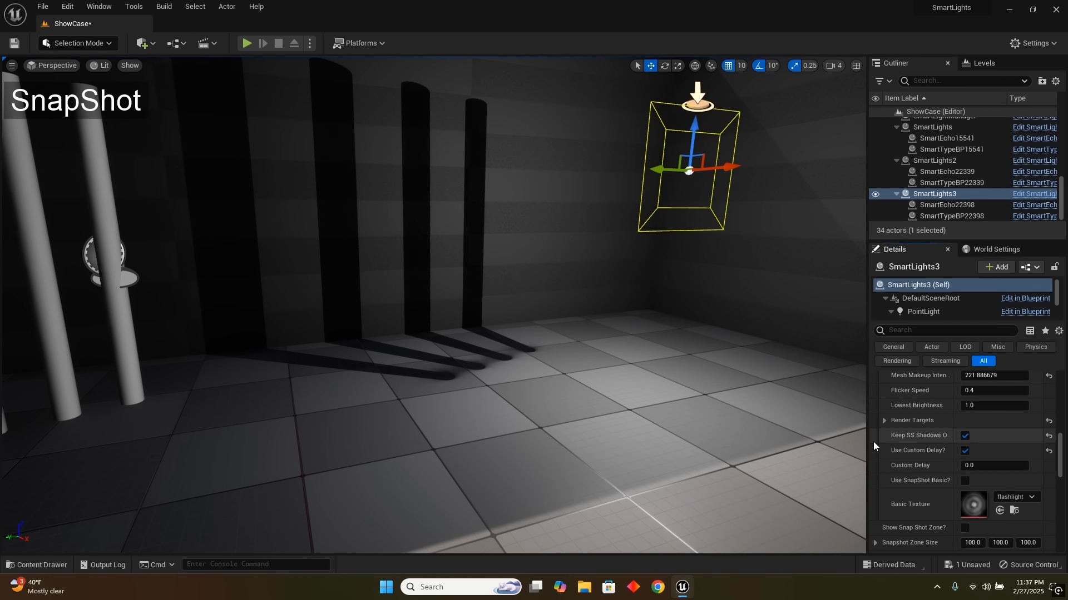
key(s)
right_drag(734, 408, 748, 417)
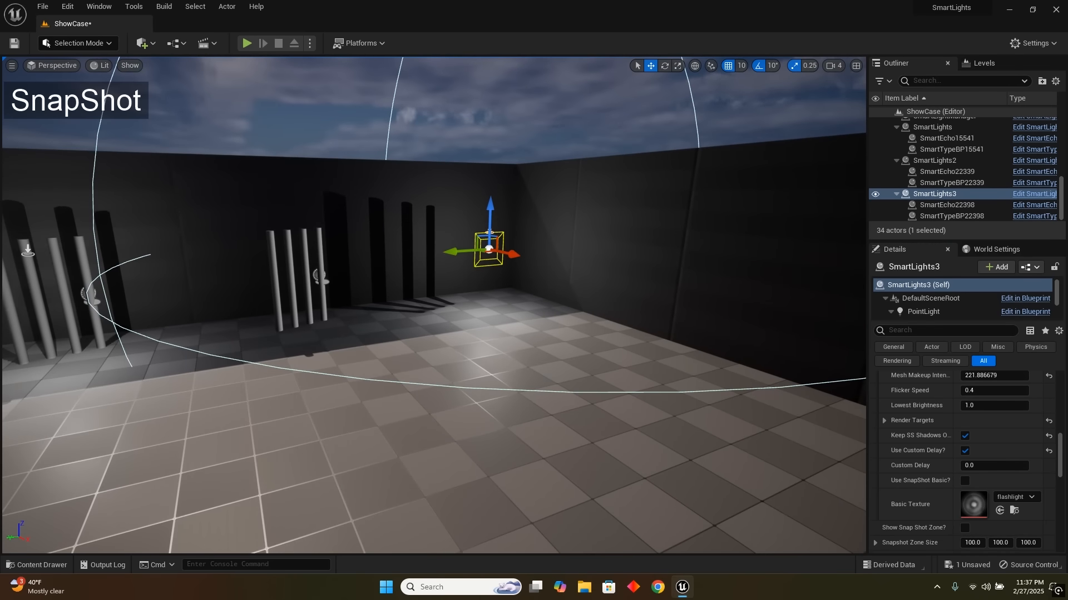
- Play from the floor, run the character into and out of the corner light's area to test Keep SS Shadows On, and end the session
right_click(485, 501)
click(489, 498)
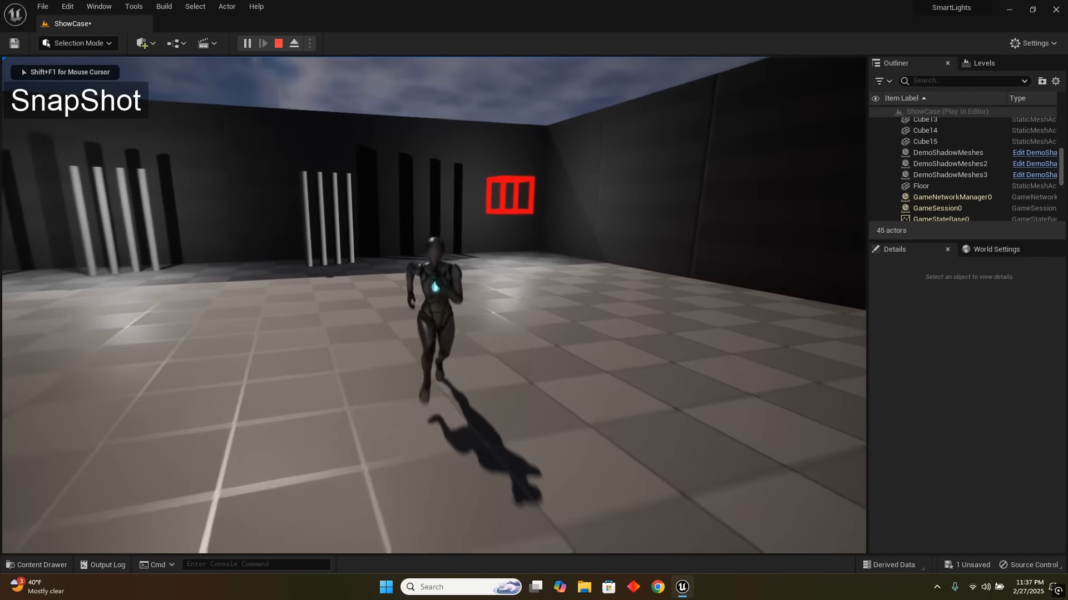
key(d)
key(w)
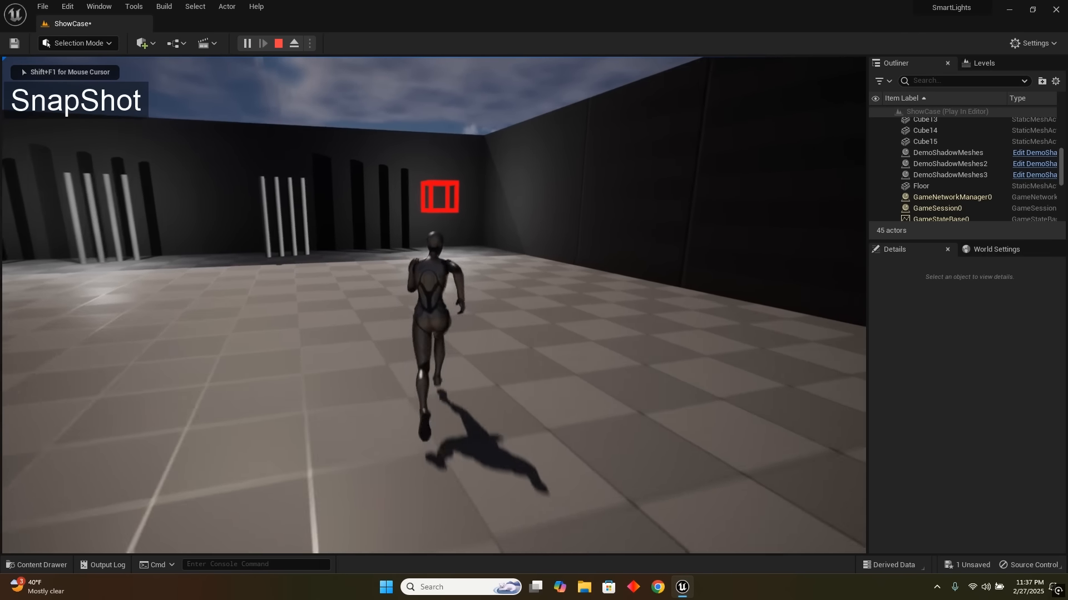
key(d)
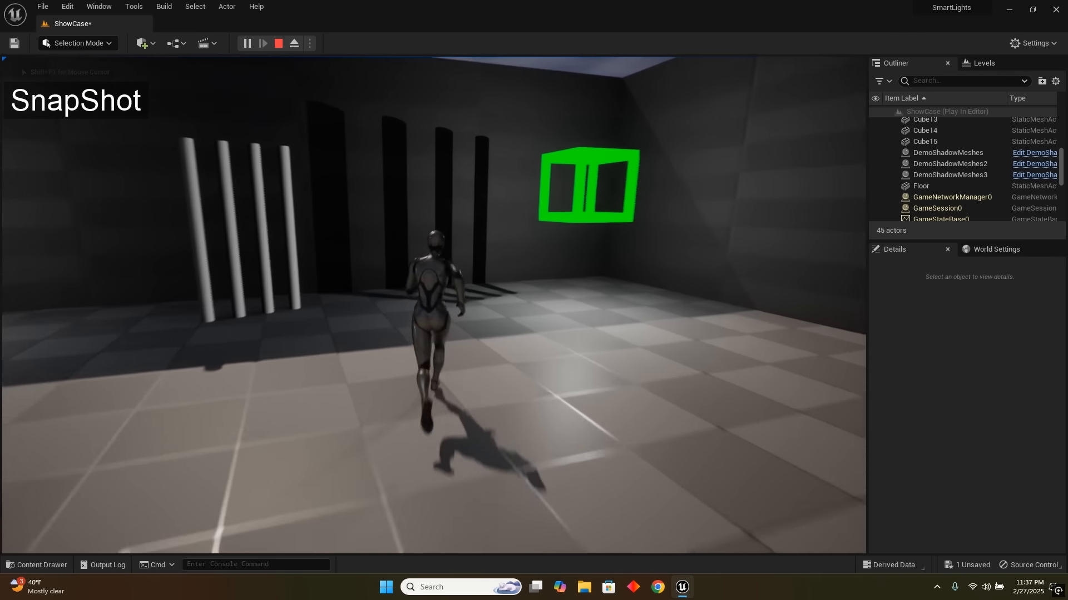
key(d)
key(a)
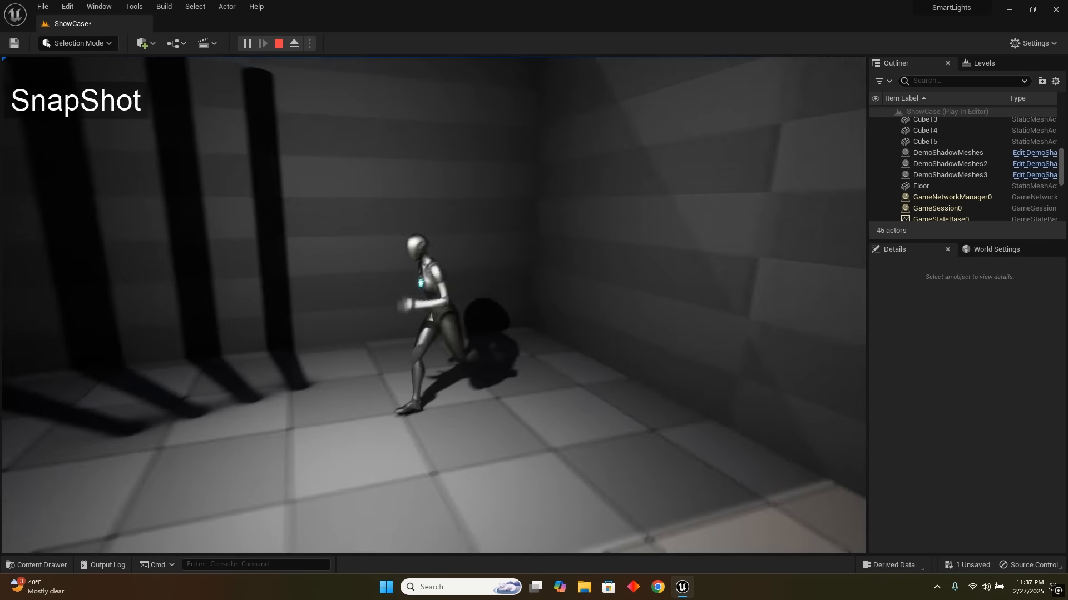
key(s)
key(w)
key(s)
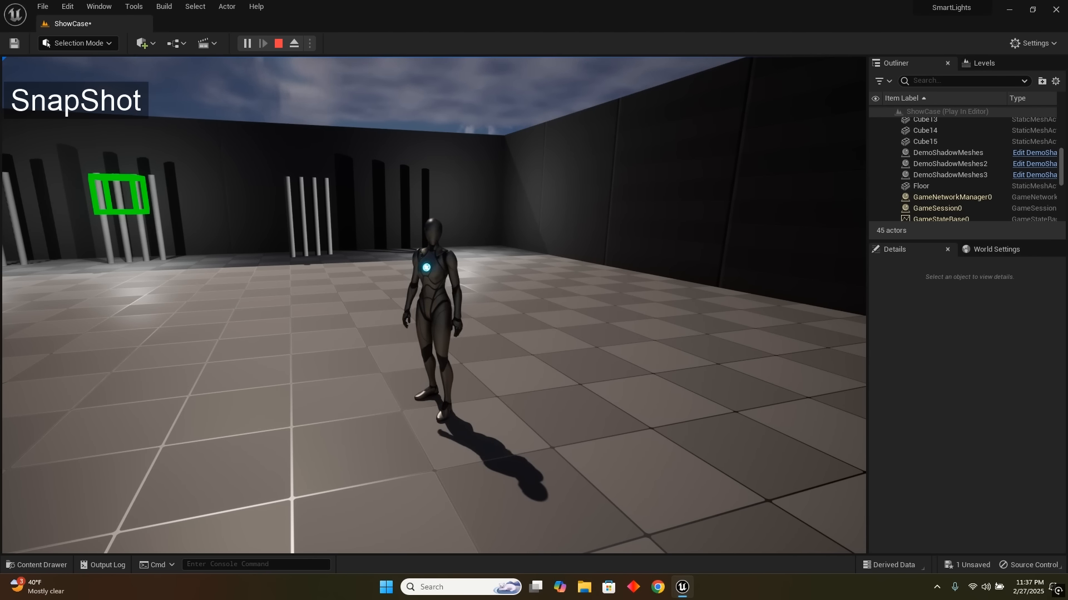
key(Escape)
- Select the corner SmartLights actor and enable its Only Use Zones option
right_drag(475, 491, 489, 358)
key(w)
click(406, 260)
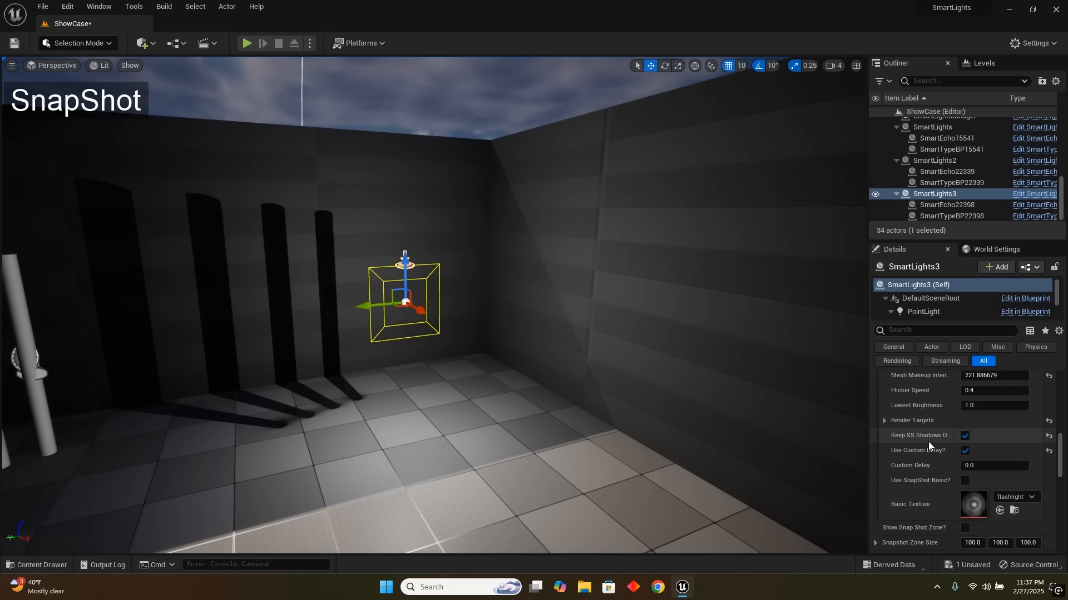
scroll(929, 442, up, 3)
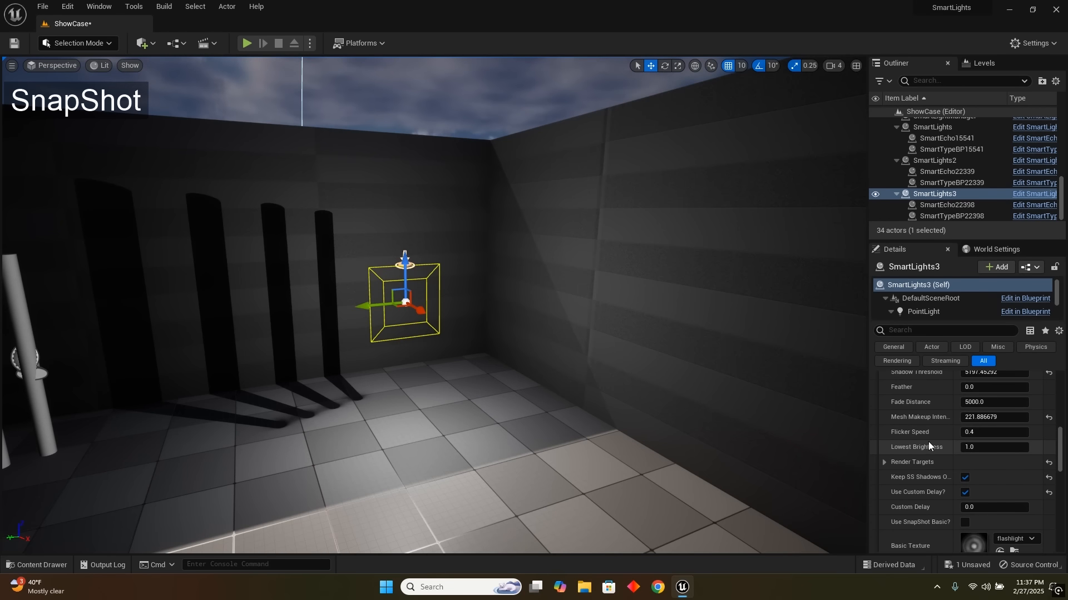
scroll(933, 477, up, 5)
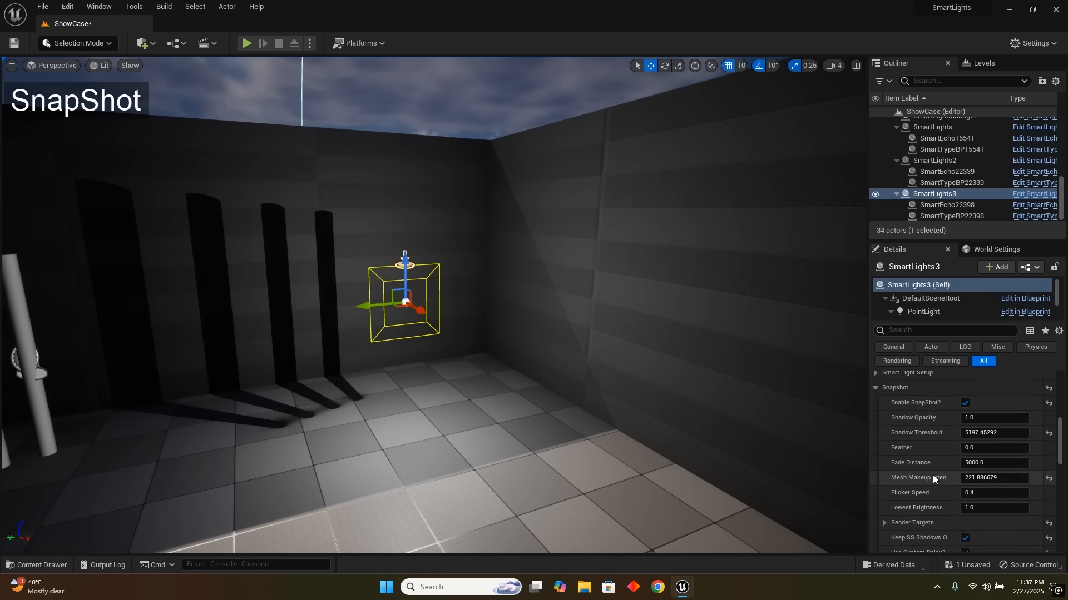
scroll(932, 475, up, 1)
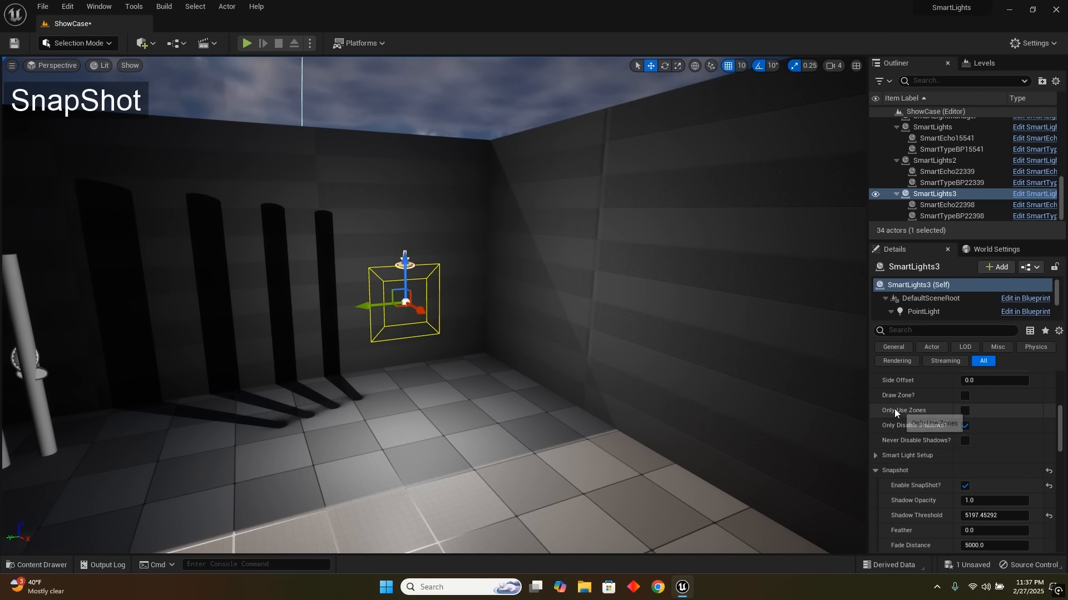
click(965, 411)
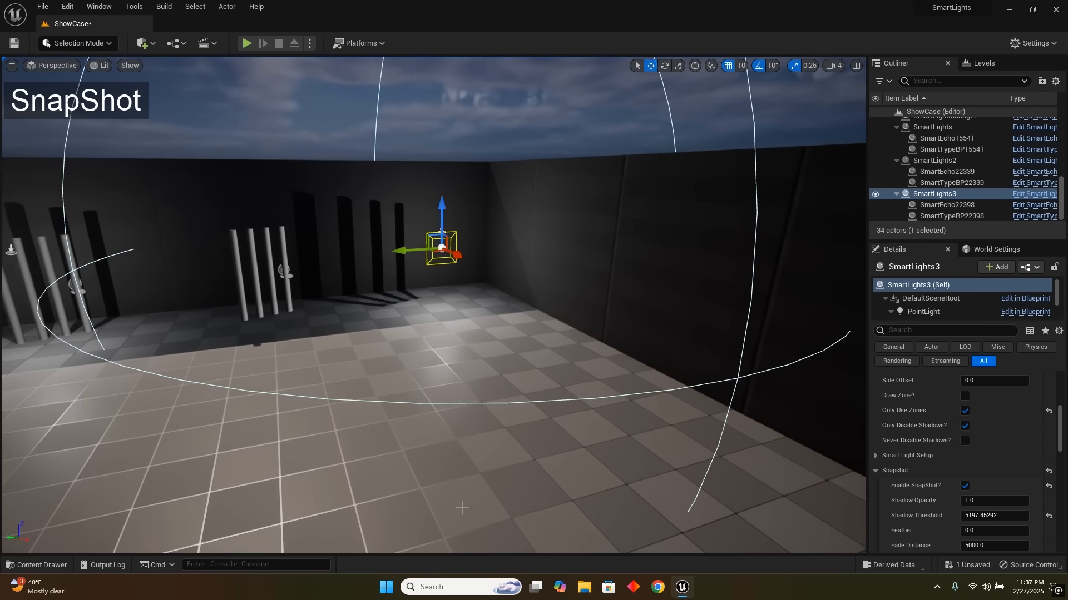
- Start a play session from the floor and run the character into the corner beneath the zone-only light
right_click(462, 507)
click(475, 493)
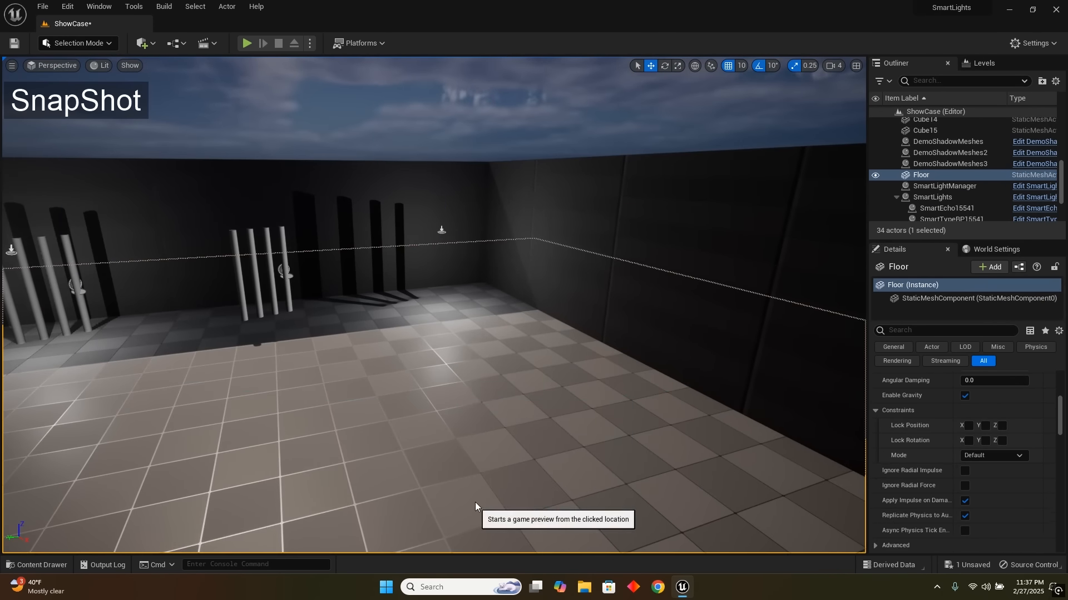
key(w)
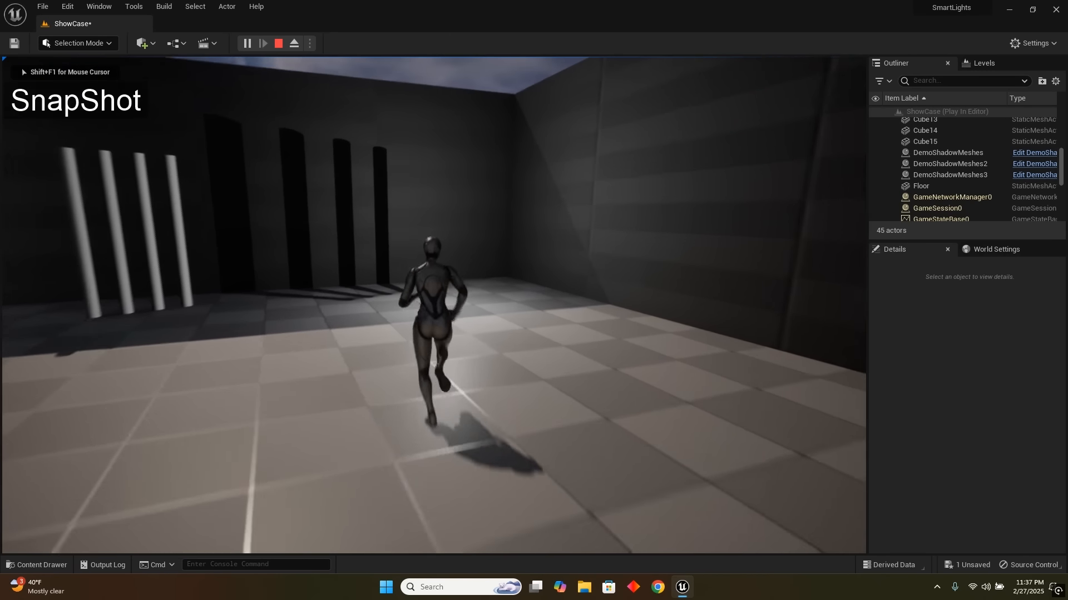
key(d)
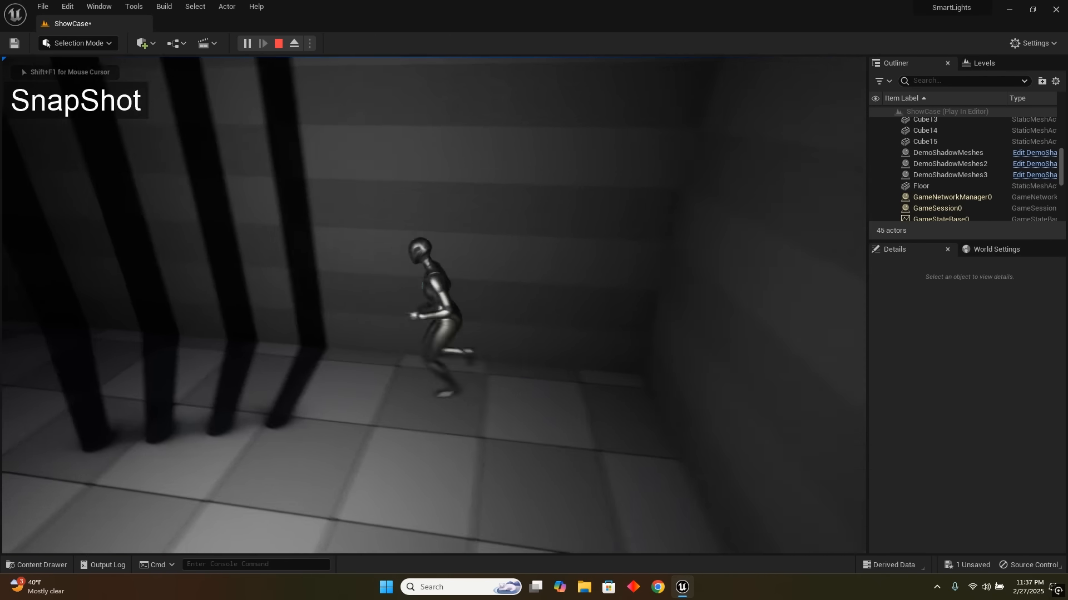
key(w)
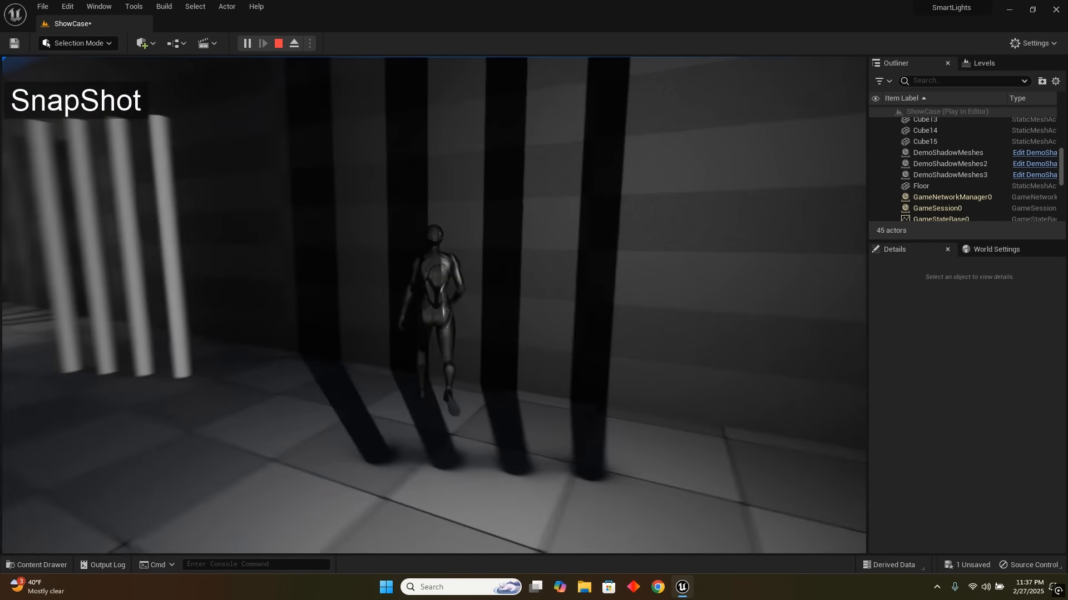
- Walk the character through the corner light's pillar shadows, run back out onto the open floor, and end the play session
key(s)
key(d)
key(a)
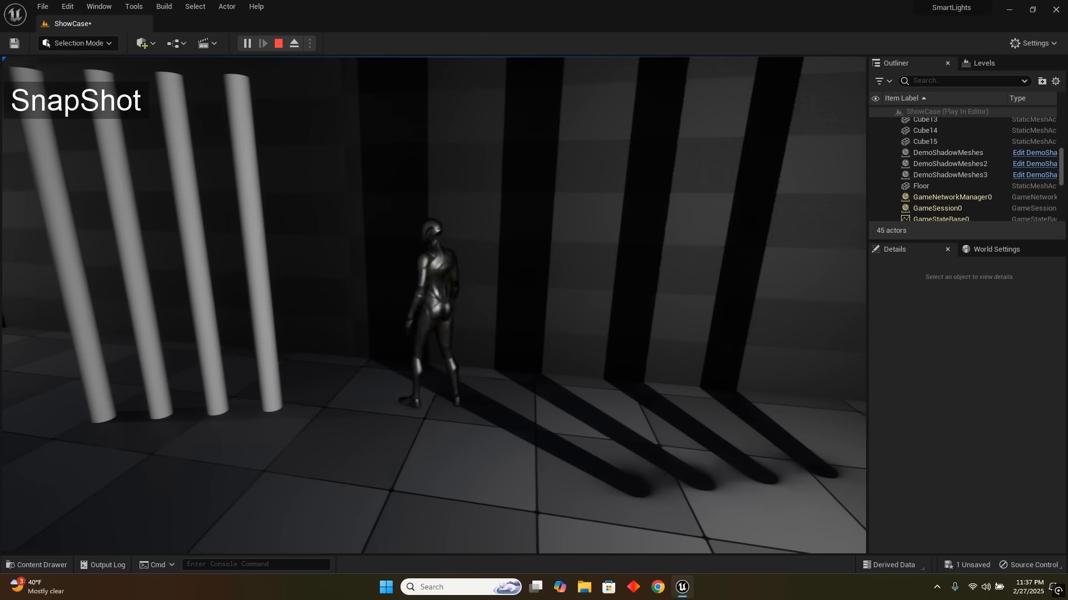
key(d)
key(s)
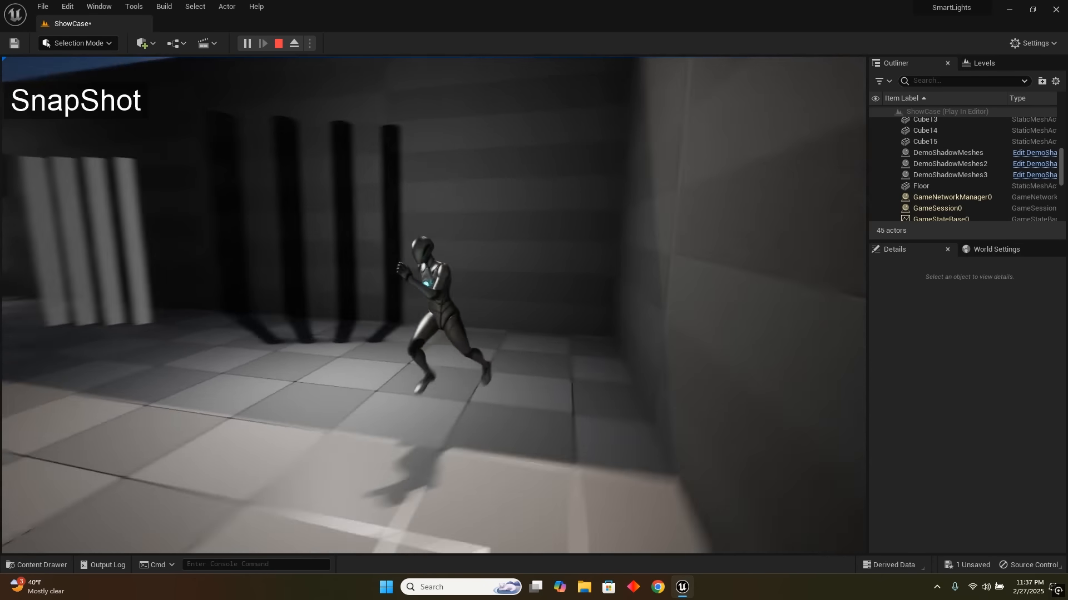
key(d)
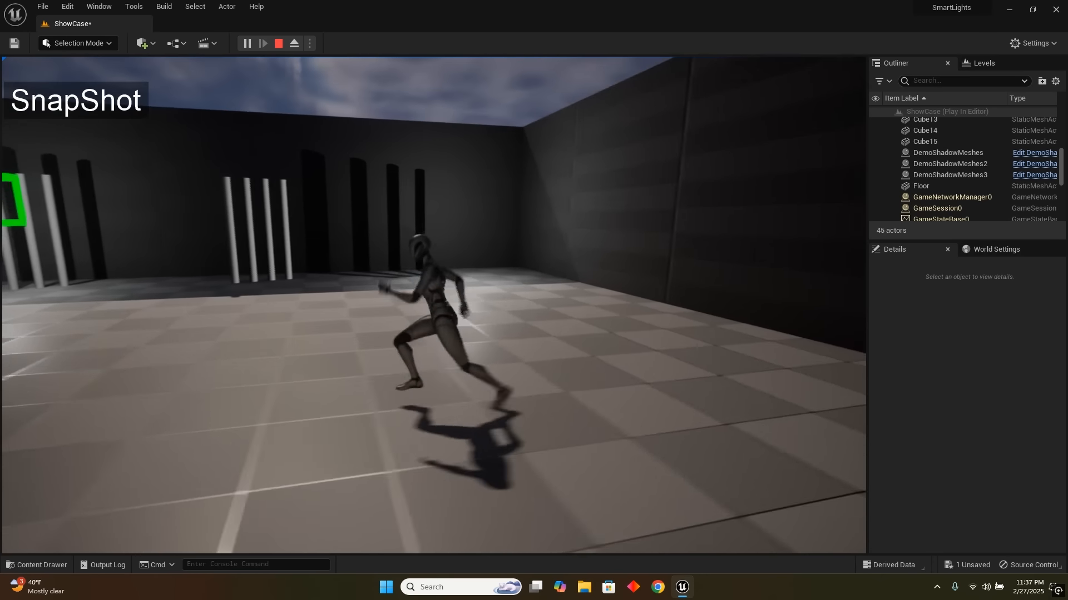
key(w)
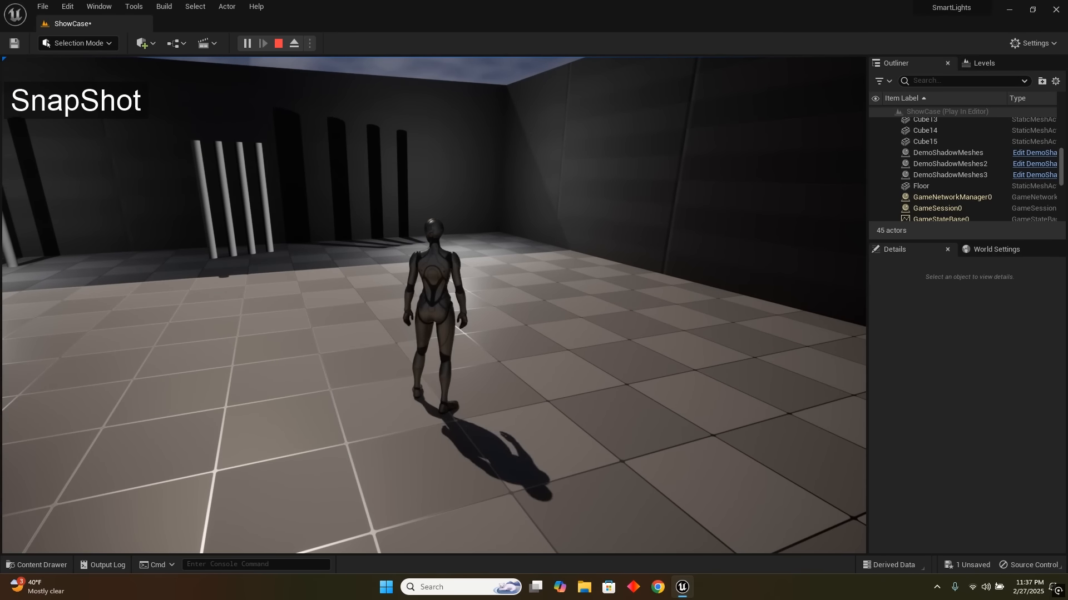
key(Escape)
click(449, 489)
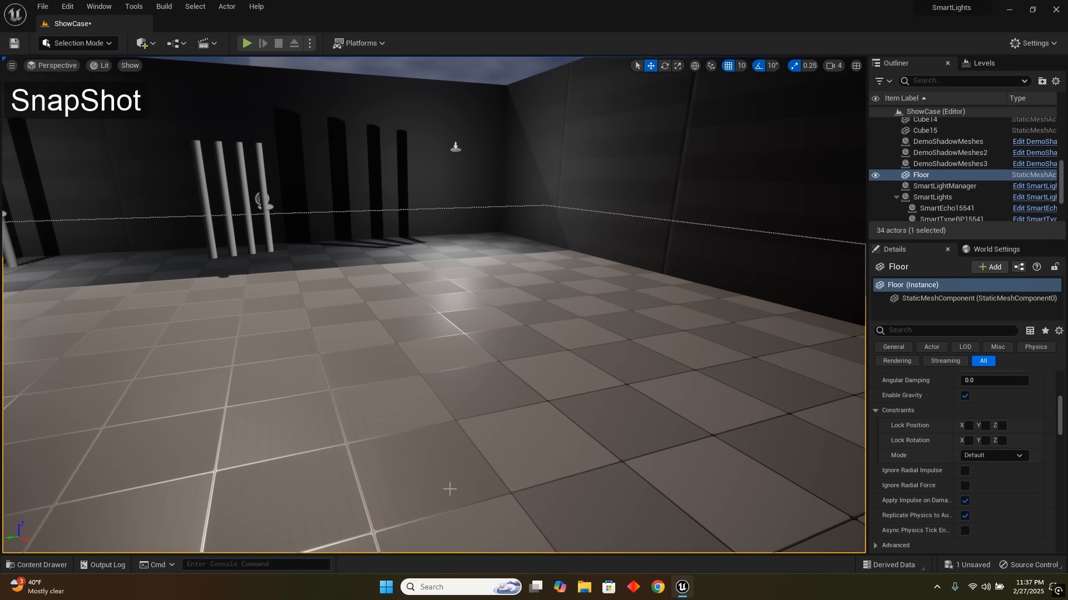